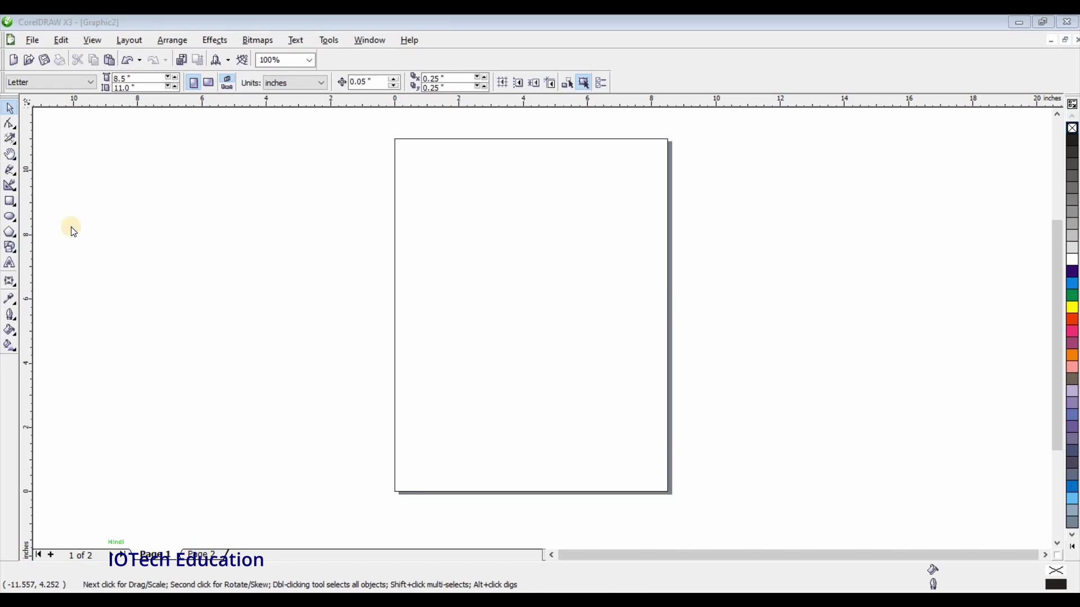
Step: Draw a cyan-filled rectangle about 1.9 by 1.8 inches near the page's top and a magenta-filled one about 1.8 by 1.6 inches below it
left_click(9, 202)
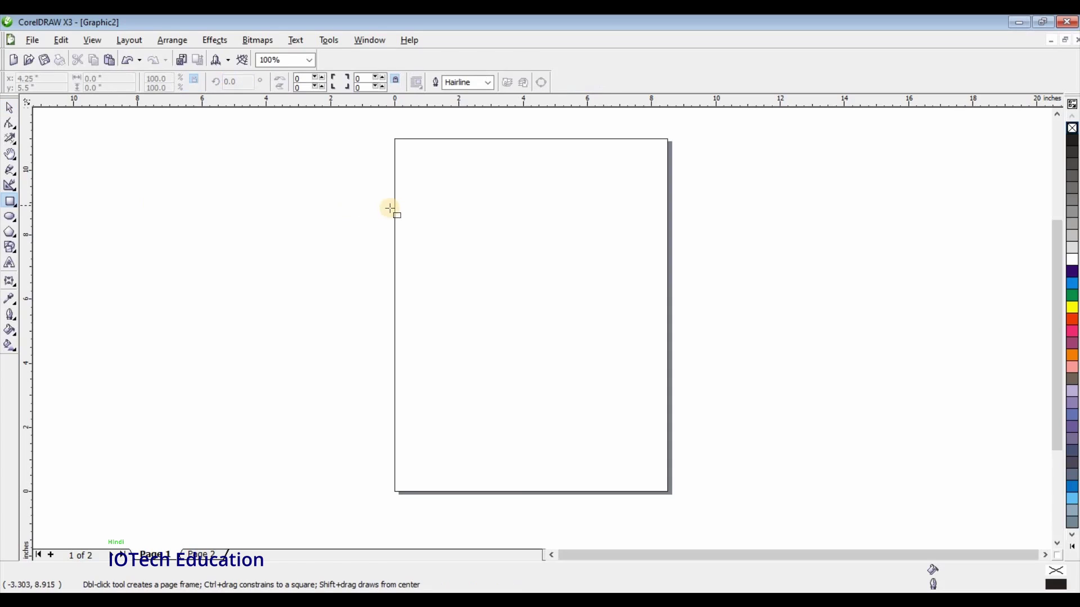
left_click_drag(446, 189, 507, 245)
left_click(1074, 282)
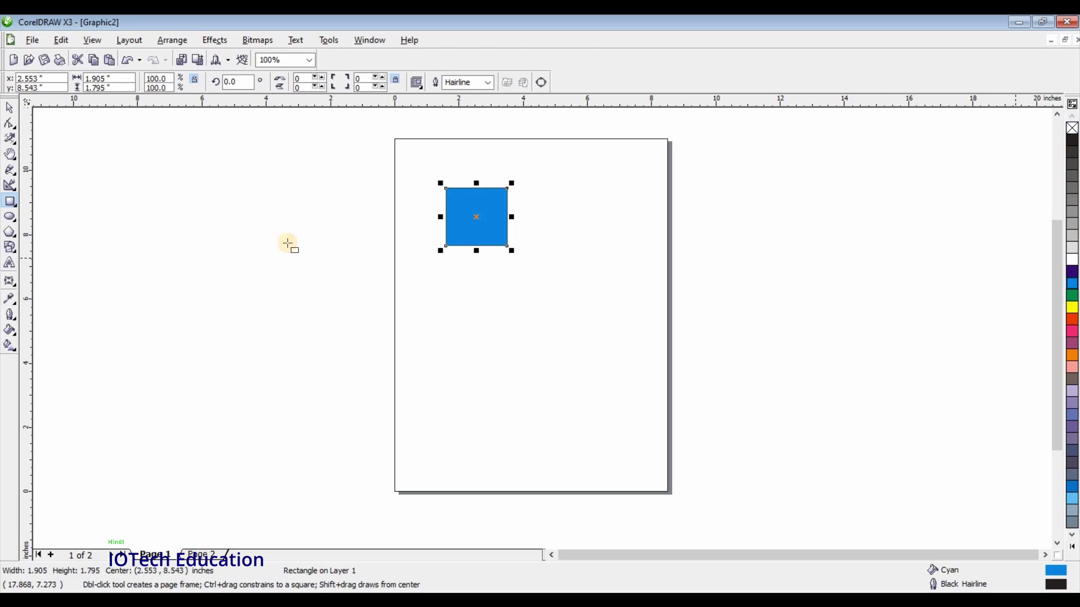
left_click_drag(467, 285, 526, 338)
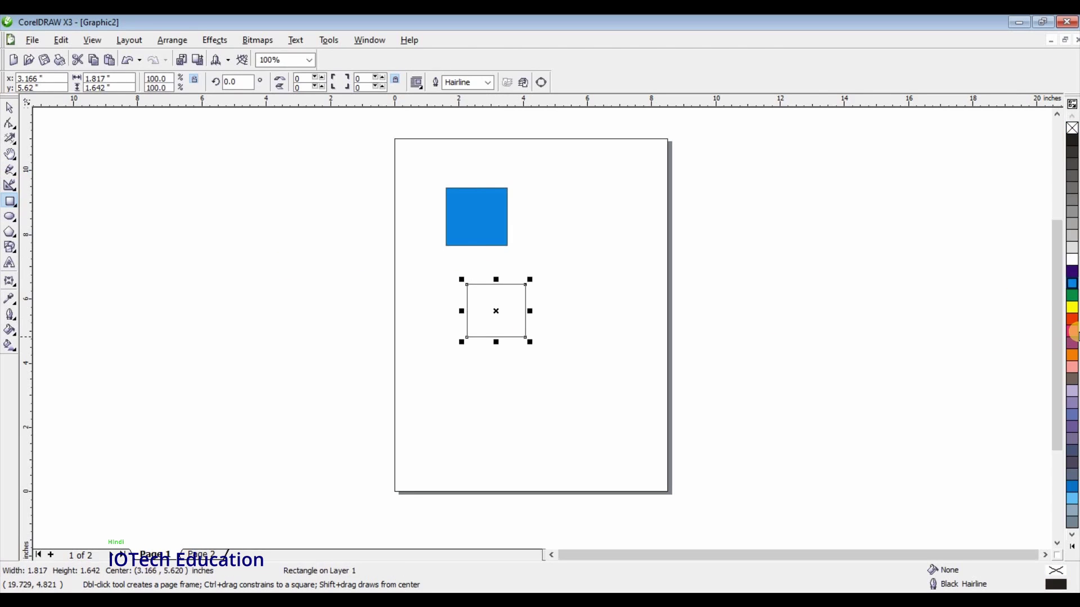
left_click(1073, 332)
Step: Move the magenta rectangle up so it overlaps the lower right corner of the cyan rectangle, and clear the selection
left_click(10, 108)
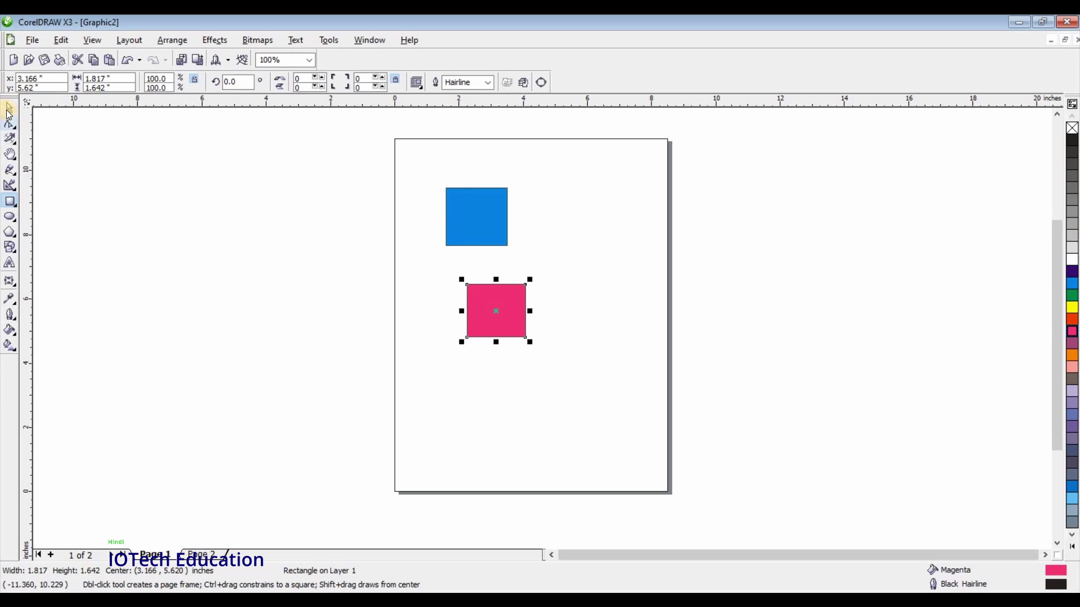
mouse_move(499, 306)
left_mouse_down()
mouse_move(511, 241)
mouse_move(495, 315)
left_mouse_up()
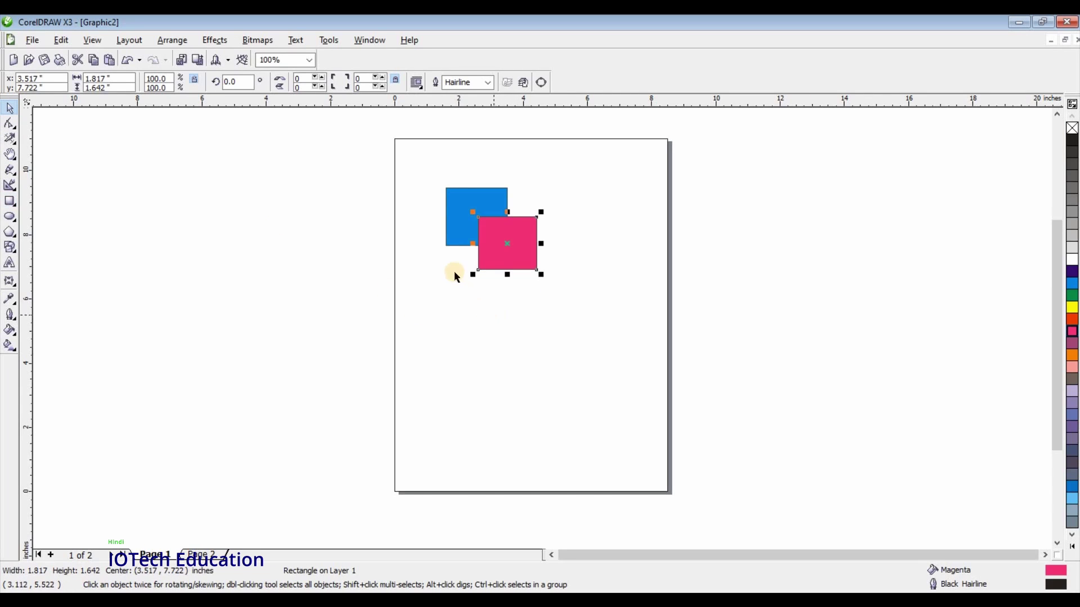
key("Escape")
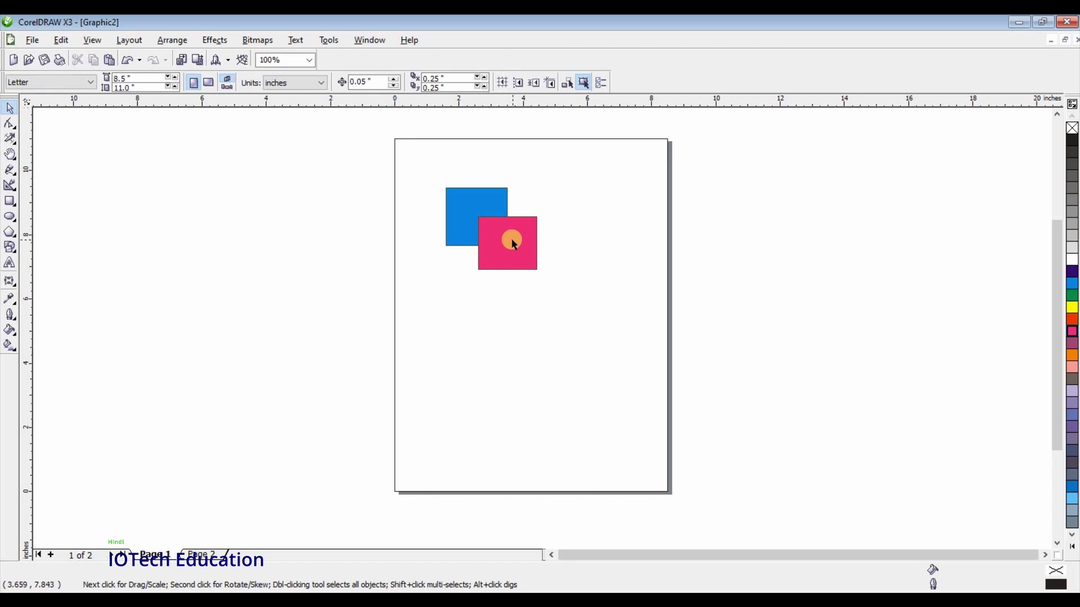
left_click(487, 203)
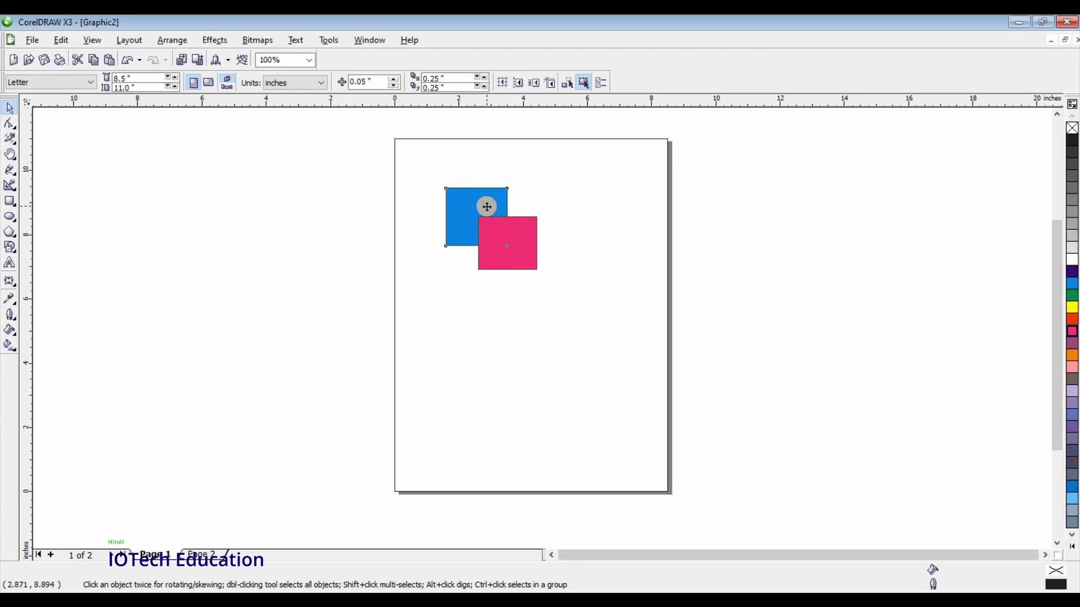
left_click(508, 251)
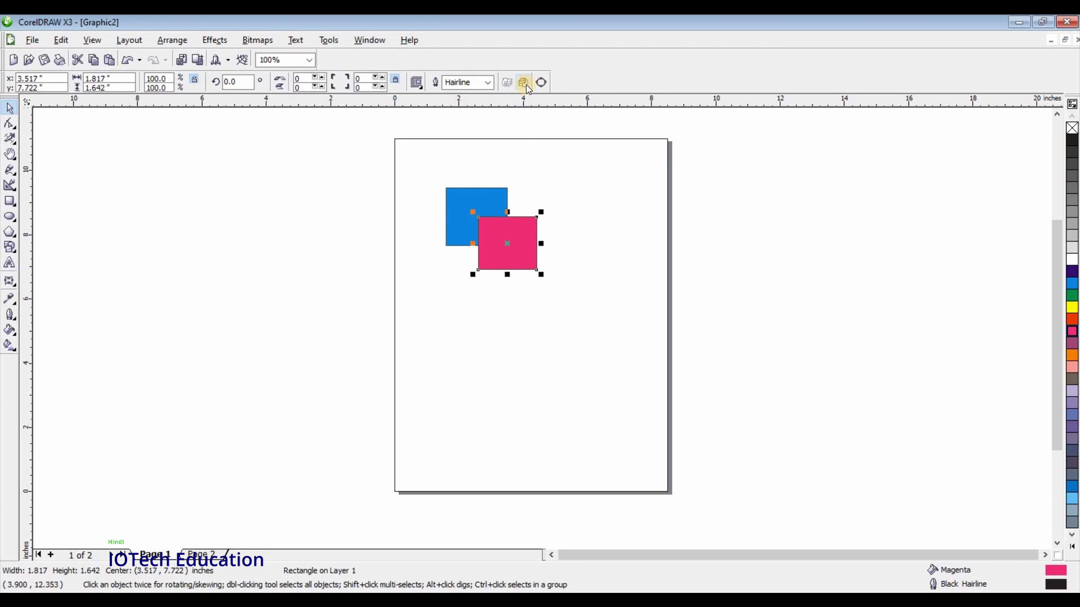
left_click(464, 205)
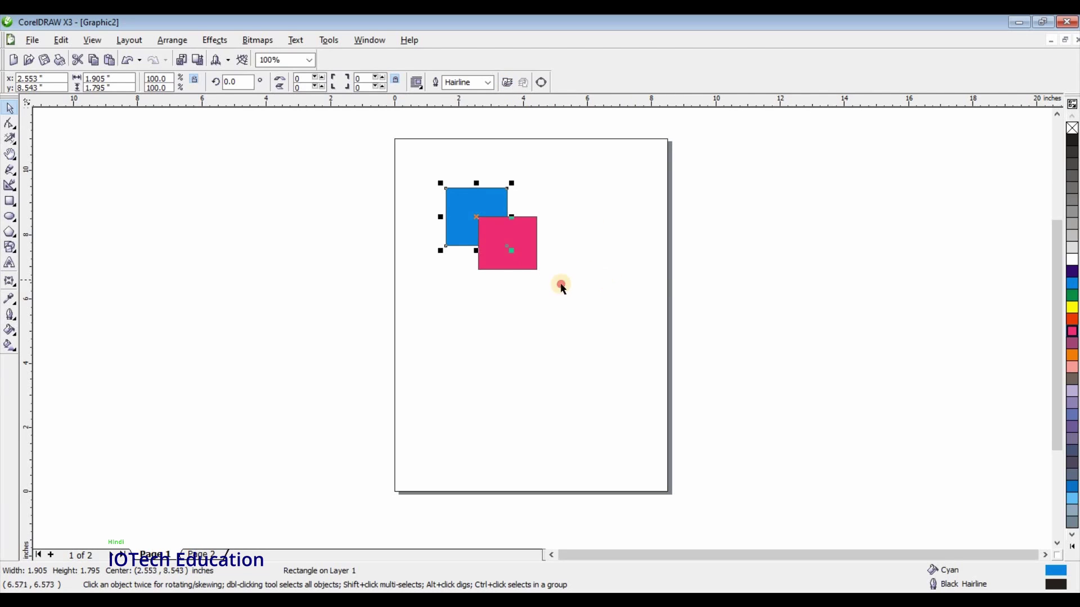
left_click(561, 285)
Step: Send the magenta rectangle back one in the stacking order, behind the cyan rectangle
left_click(499, 243)
right_click(502, 247)
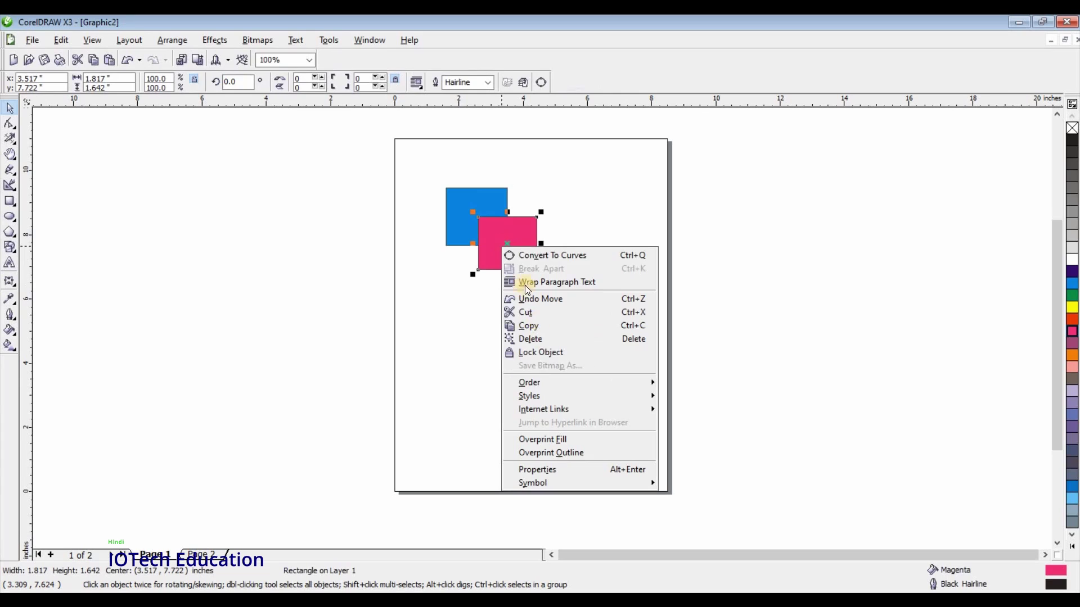
mouse_move(541, 384)
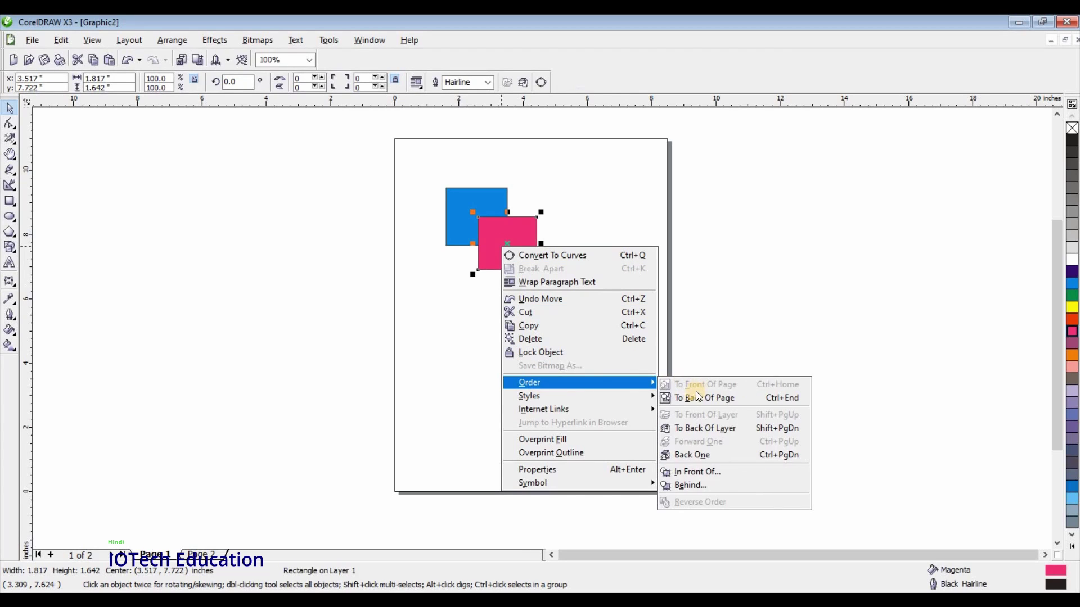
left_click(684, 454)
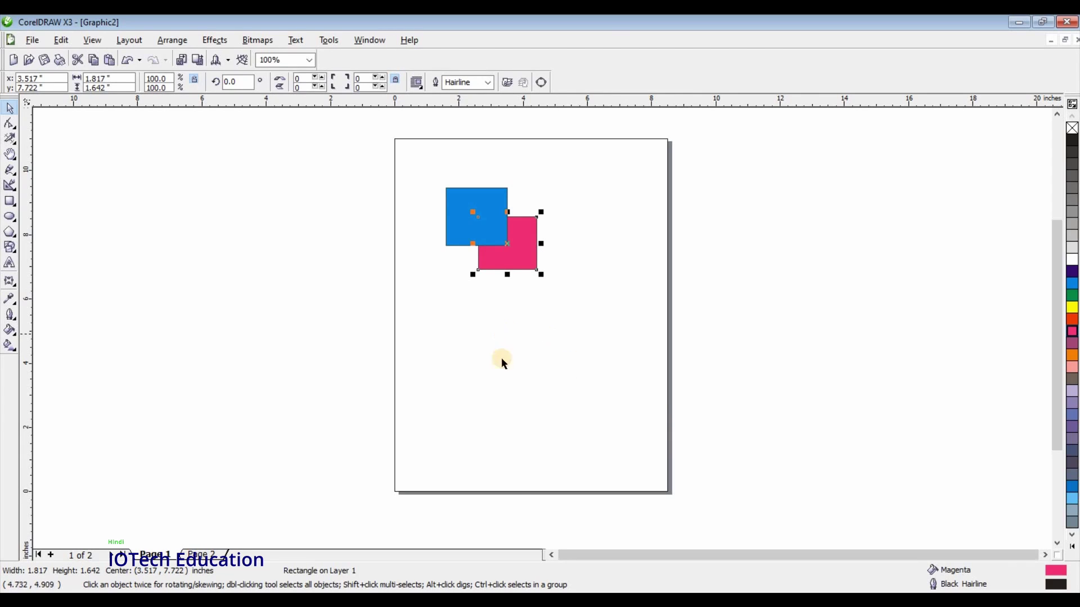
left_click_drag(425, 179, 573, 301)
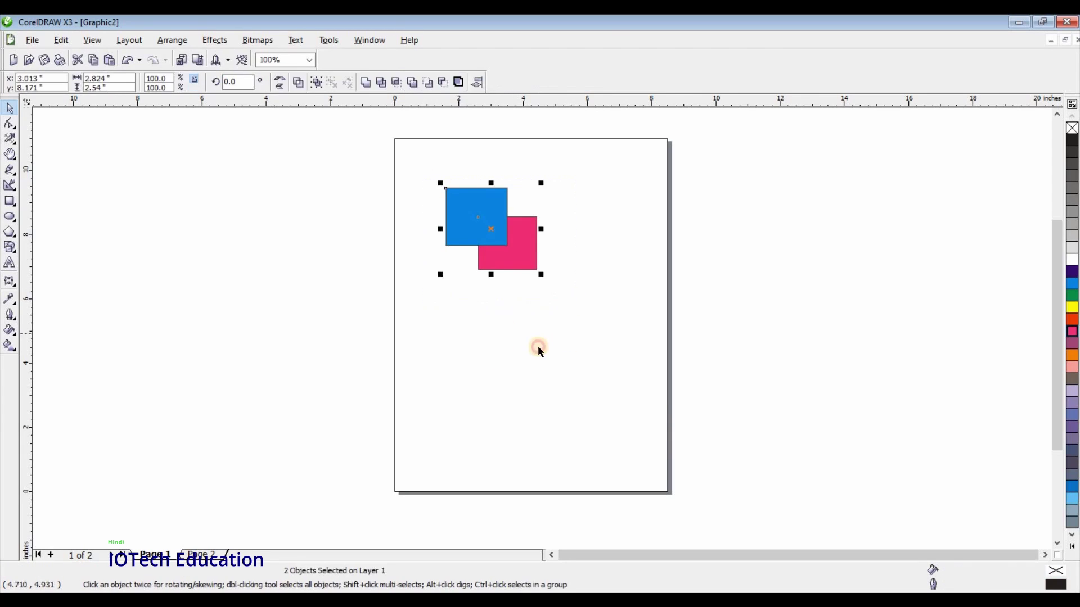
left_click(538, 348)
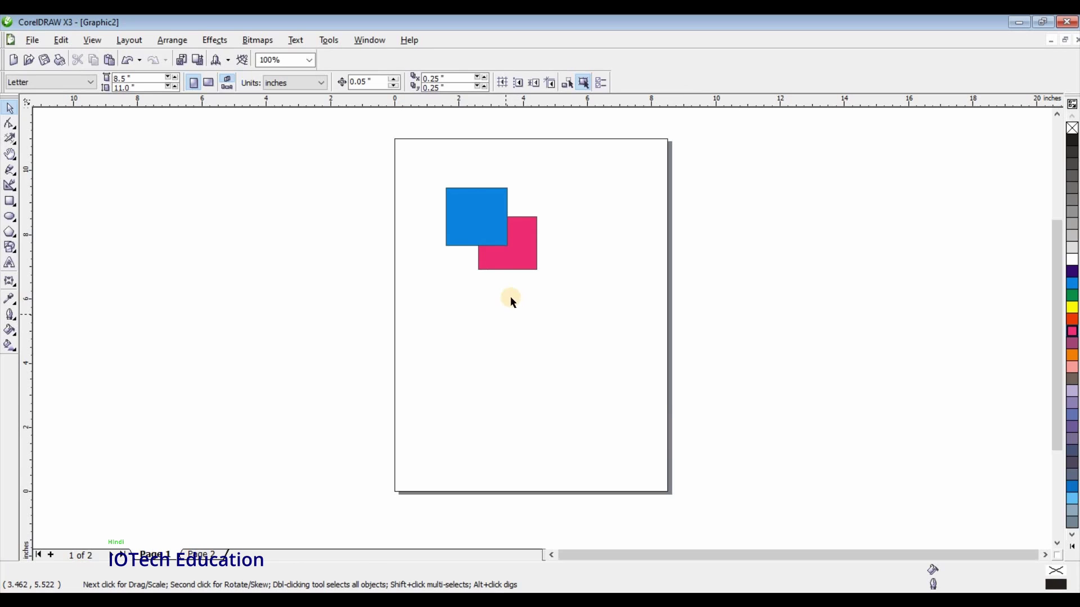
left_click_drag(515, 260, 554, 247)
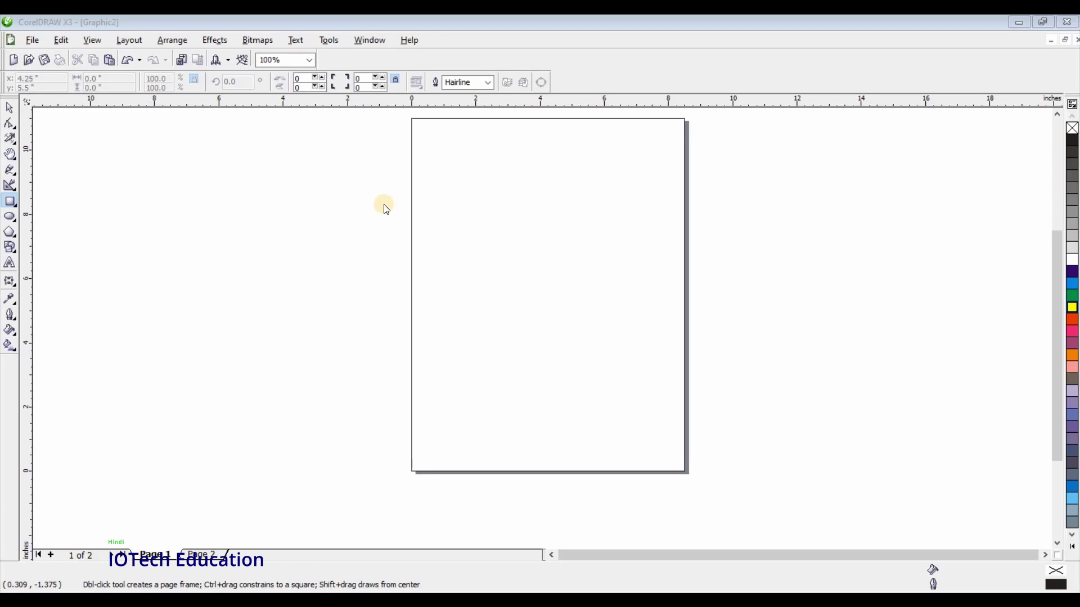
Step: Draw a rectangle about 4.5 by 1.8 inches on the upper page and a square about 2.8 inches wide beneath it
left_click(10, 201)
left_click_drag(471, 188, 615, 245)
mouse_move(493, 264)
left_mouse_down()
mouse_move(583, 346)
mouse_move(540, 325)
left_mouse_up()
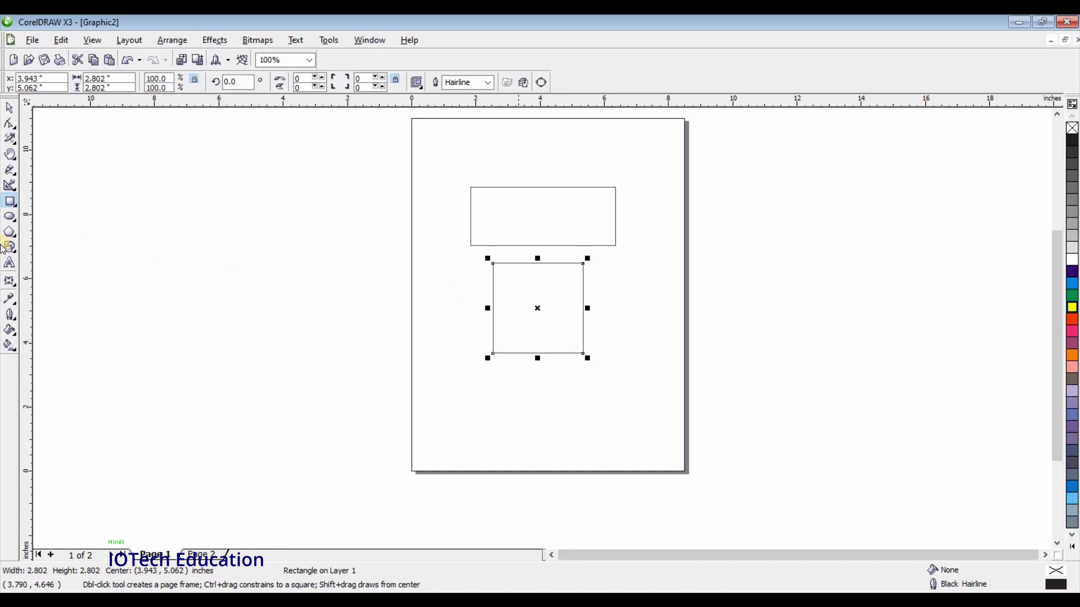
Step: Draw an ellipse about 1.9 by 1.2 inches to the right of the square and a circle about 1.6 inches across below it
left_click(9, 216)
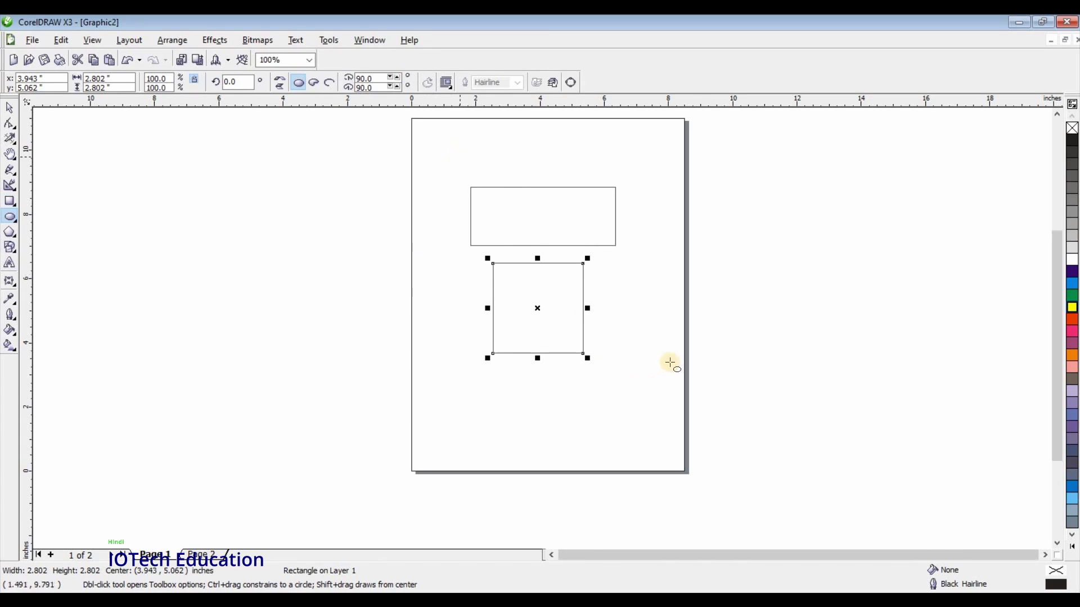
left_click_drag(611, 270, 660, 383)
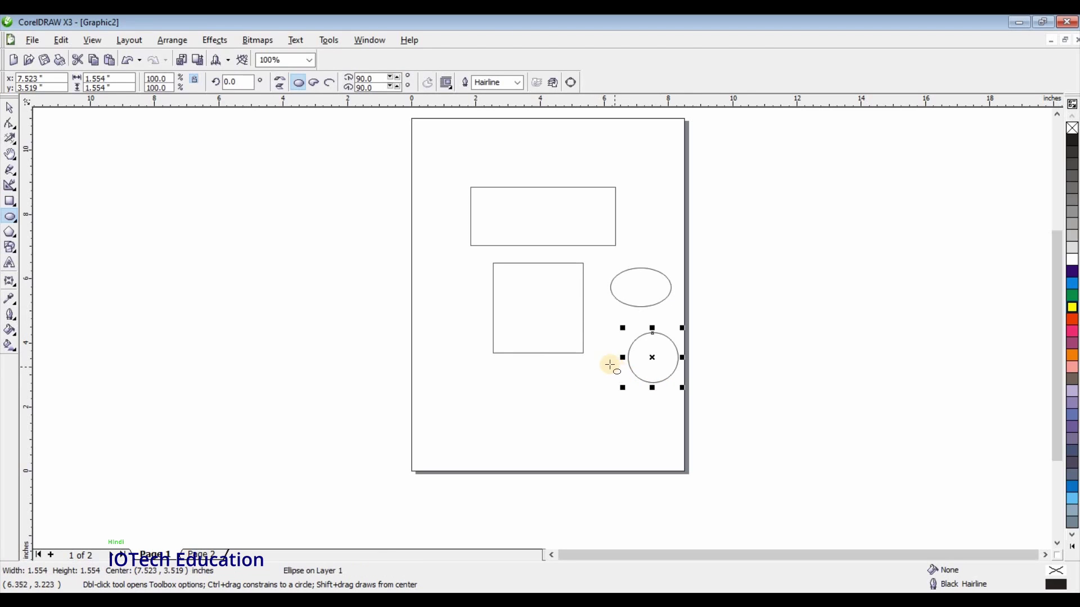
Step: Duplicate the wide rectangle and the ellipse, placing each copy just above its original, and clear the selection
left_click(12, 110)
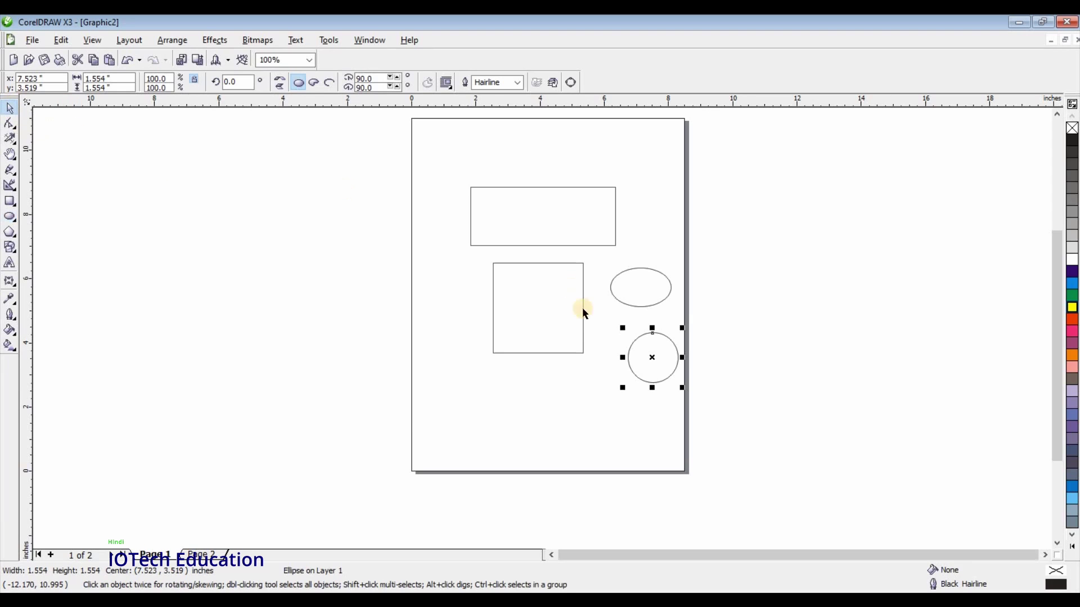
left_click_drag(545, 220, 533, 155)
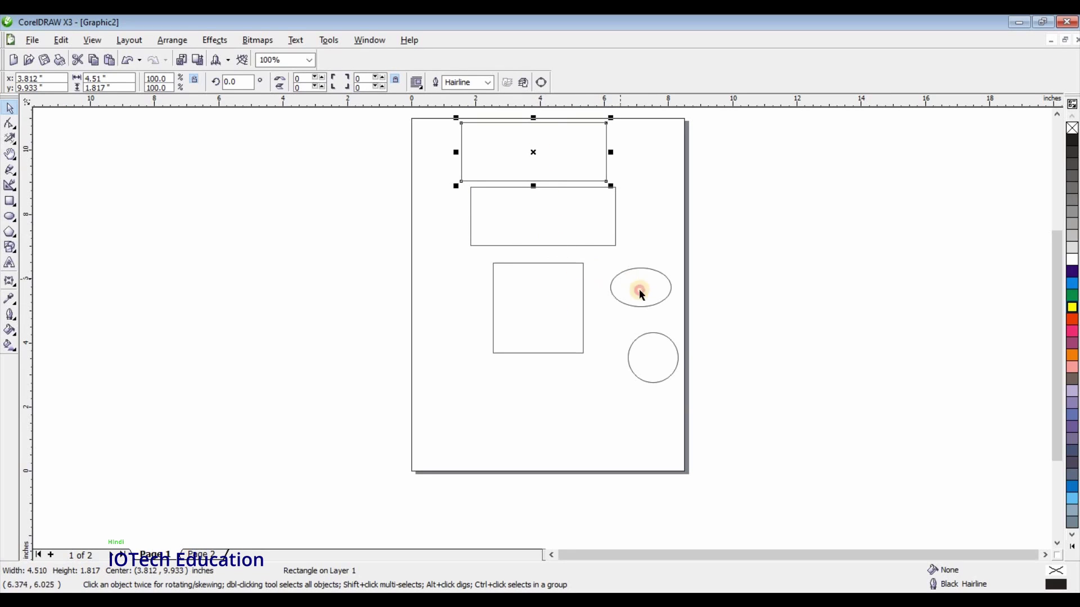
left_click_drag(641, 292, 649, 244)
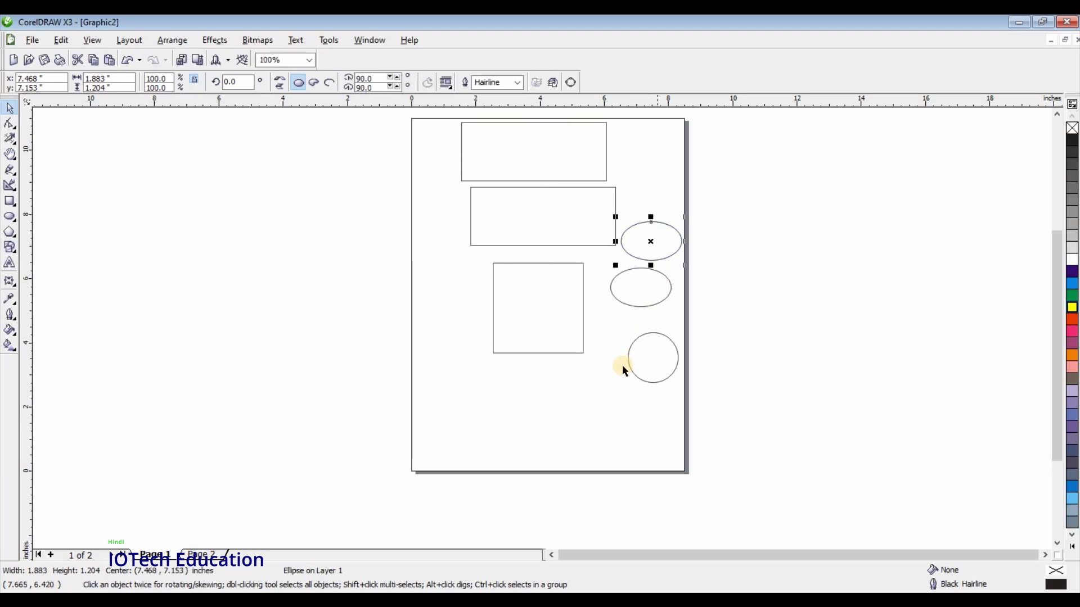
left_click(589, 352)
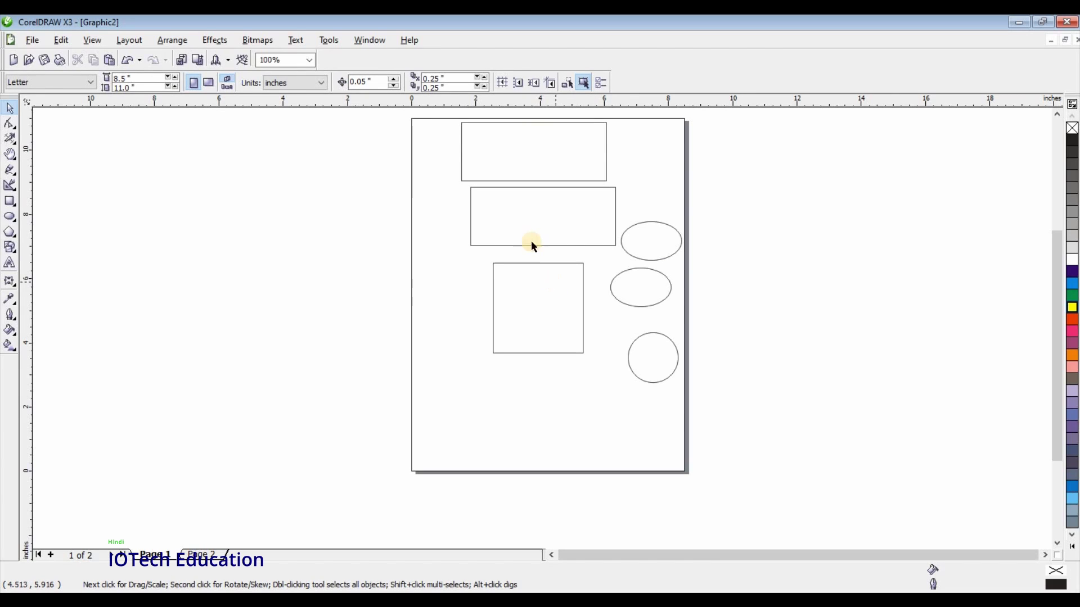
Step: Try scaling the square about its centre down to about 1.8 inches, and undo the scaling
left_click(533, 289)
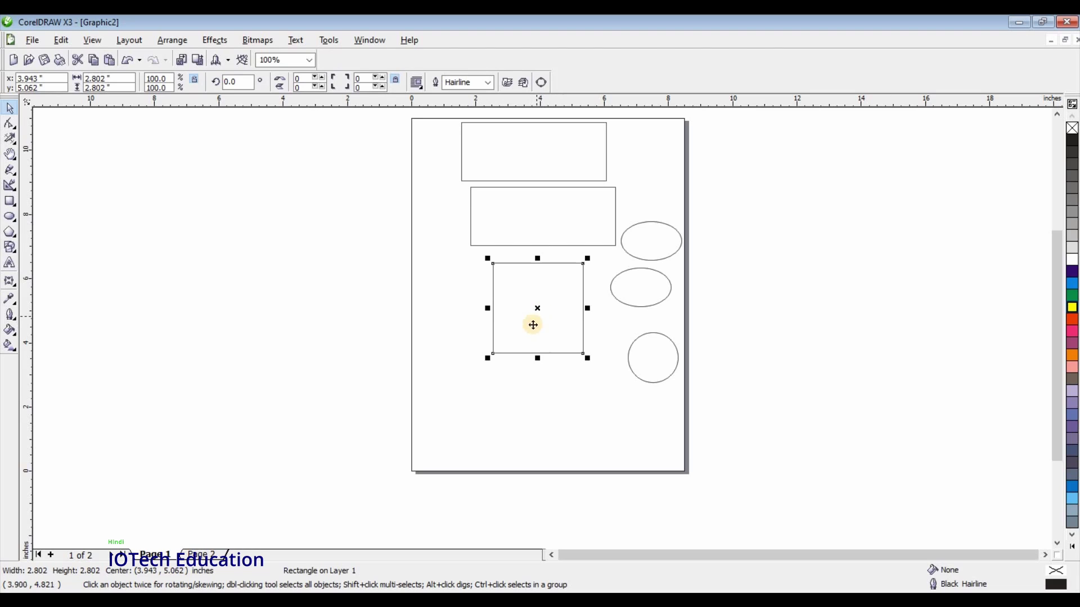
left_click(538, 246)
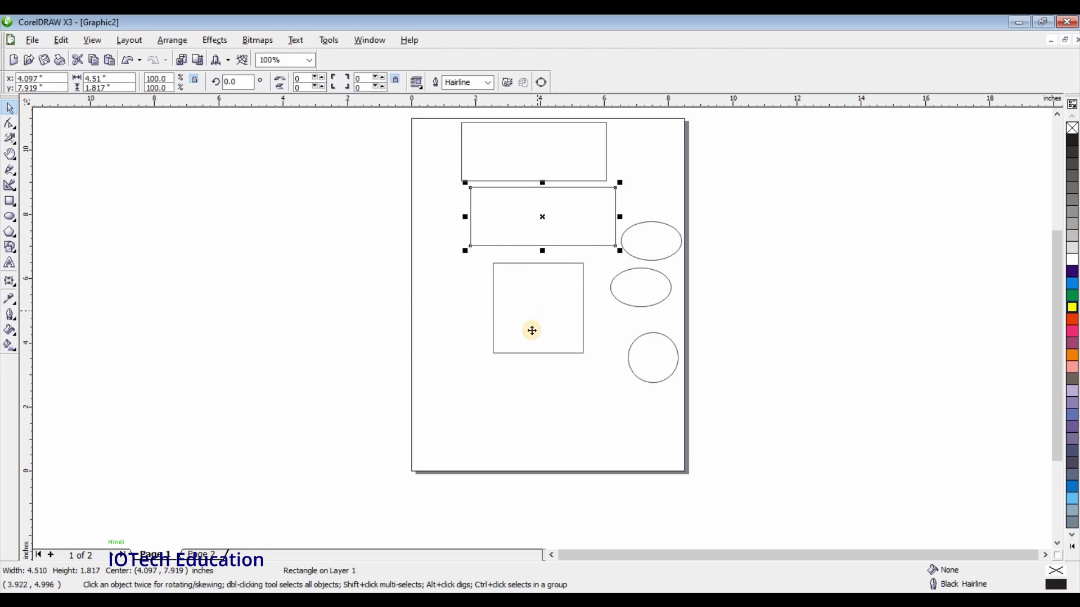
left_click(533, 333)
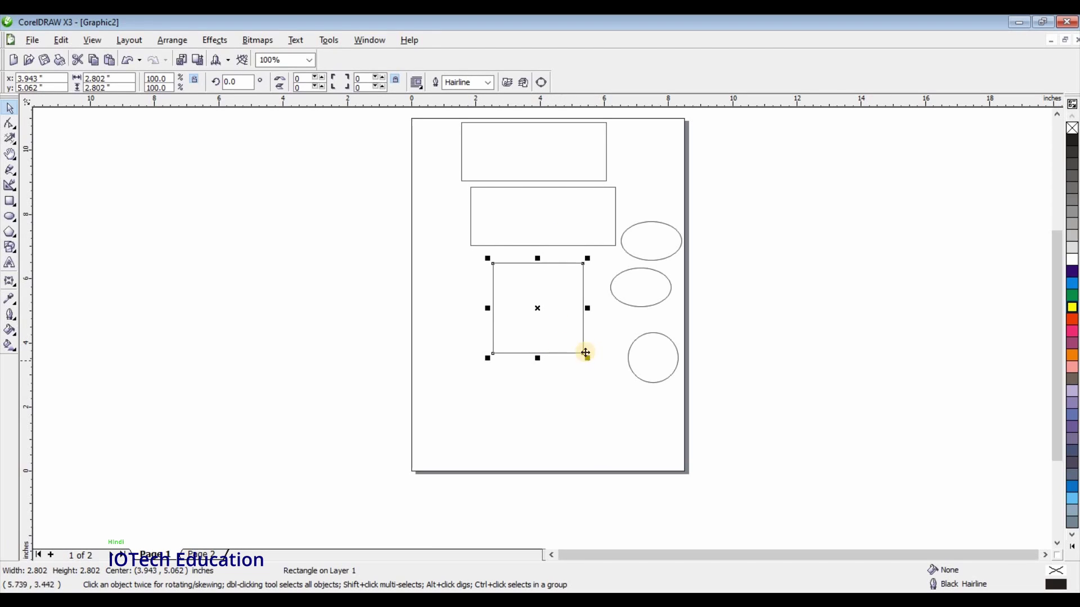
mouse_move(586, 358)
left_mouse_down()
mouse_move(555, 338)
mouse_move(571, 373)
left_mouse_up()
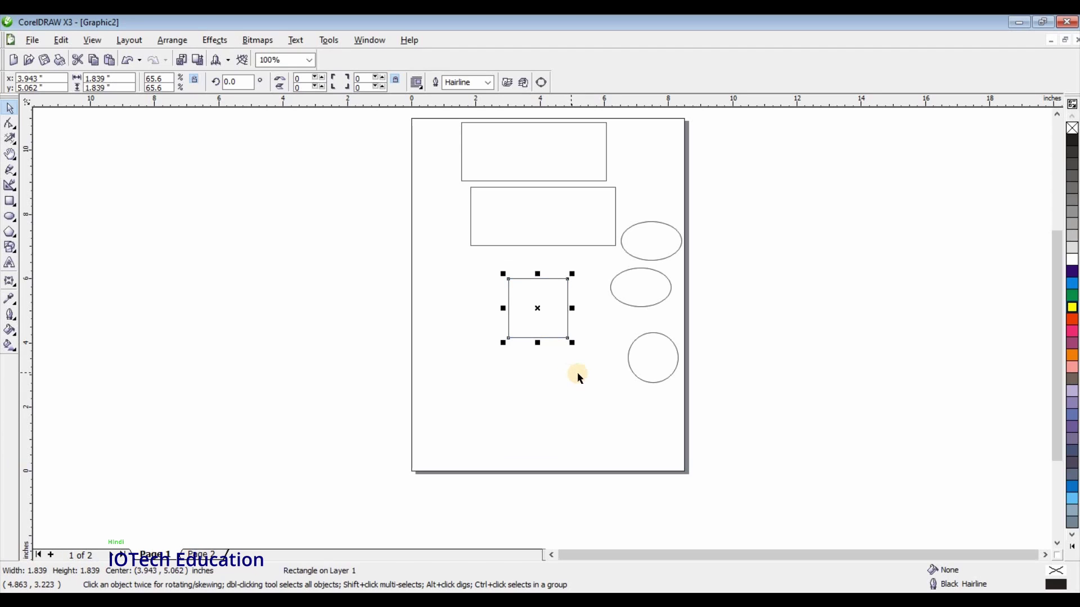
key("ctrl+z")
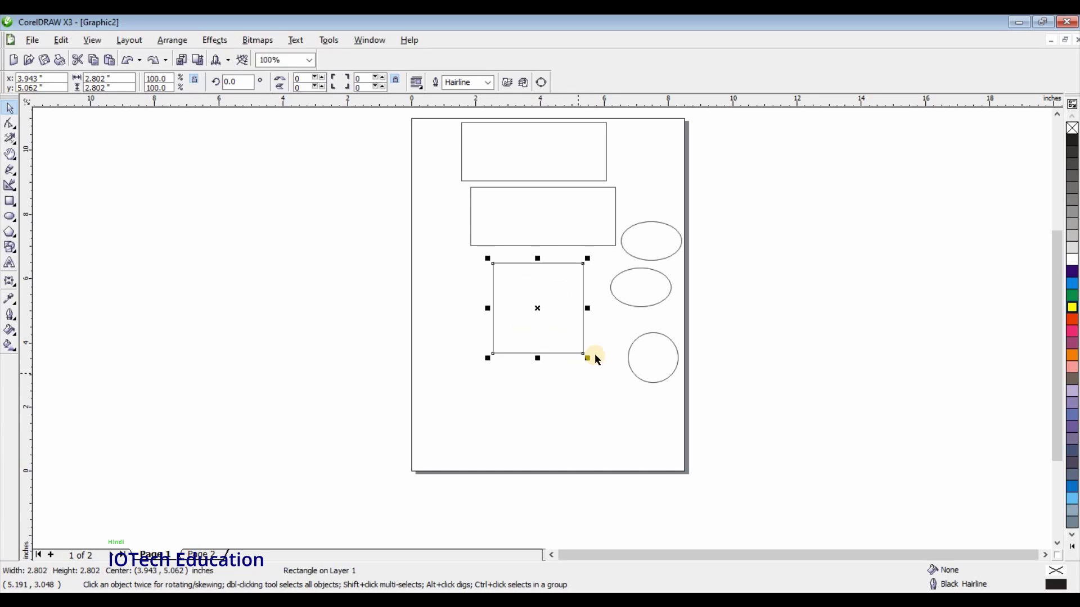
Step: Create concentric scaled copies: an inner square about 1.6 inches wide and an outer circle about 2.3 inches across
left_click_drag(579, 358, 566, 355)
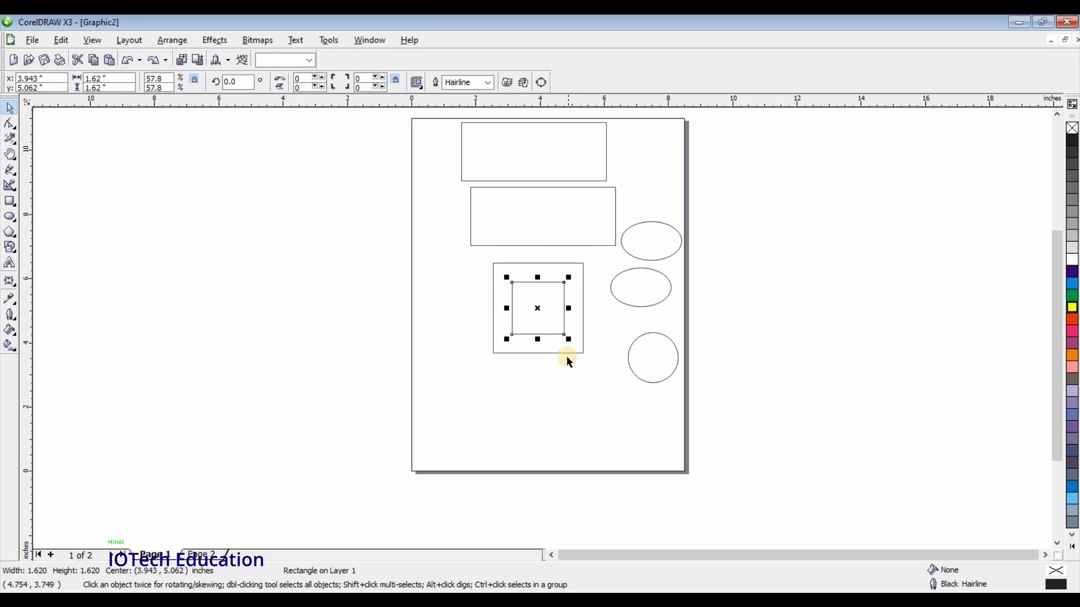
left_click(657, 373)
left_click(675, 378)
left_click_drag(680, 387, 695, 412)
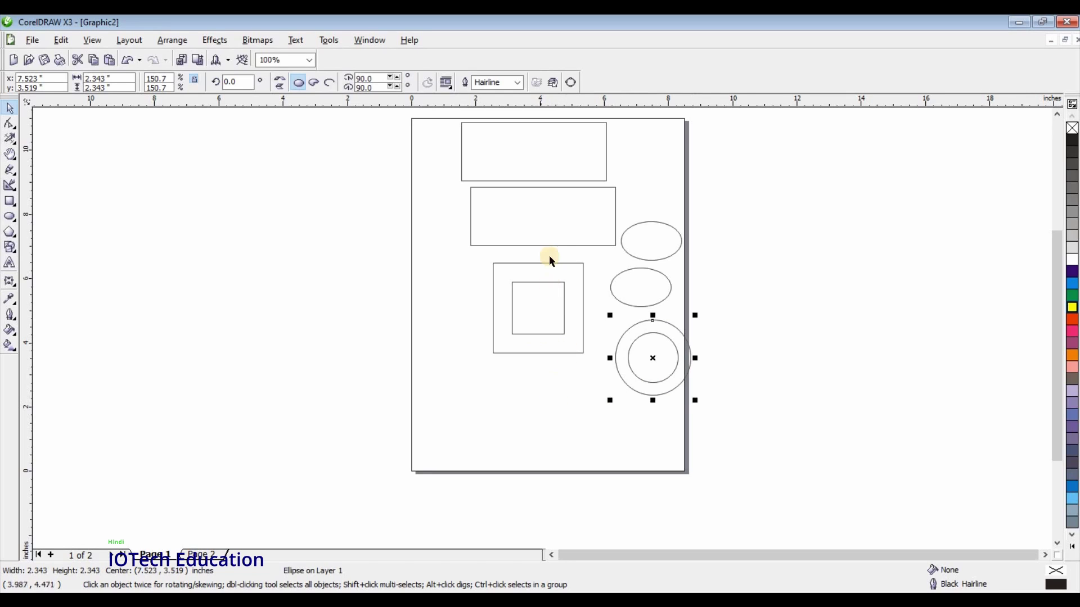
Step: Fill the outer square with red and the inner square with cyan, and clear the selection
left_click(543, 233)
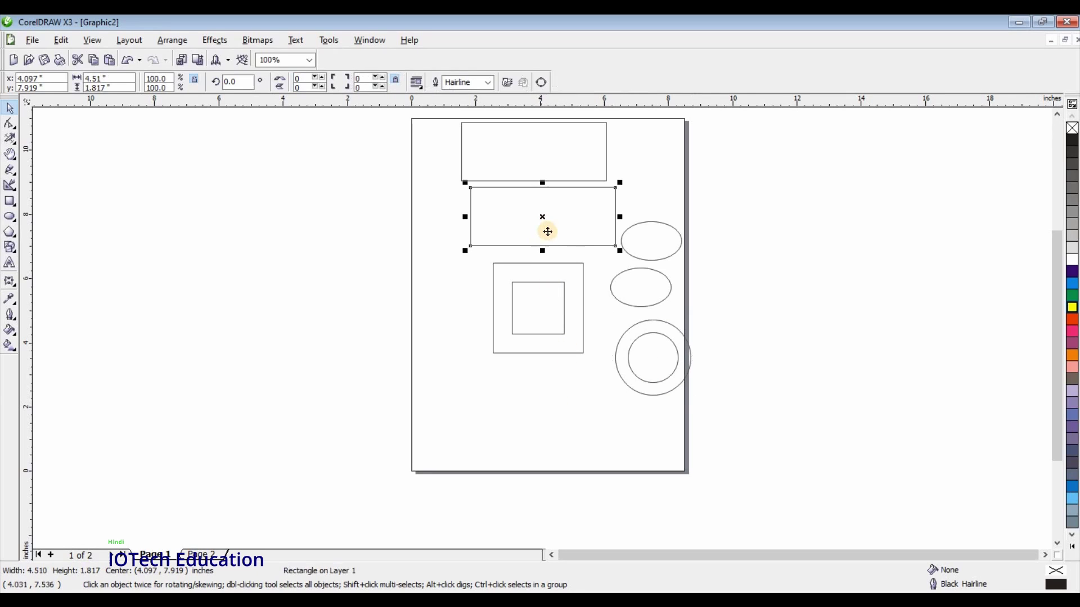
left_click(574, 320)
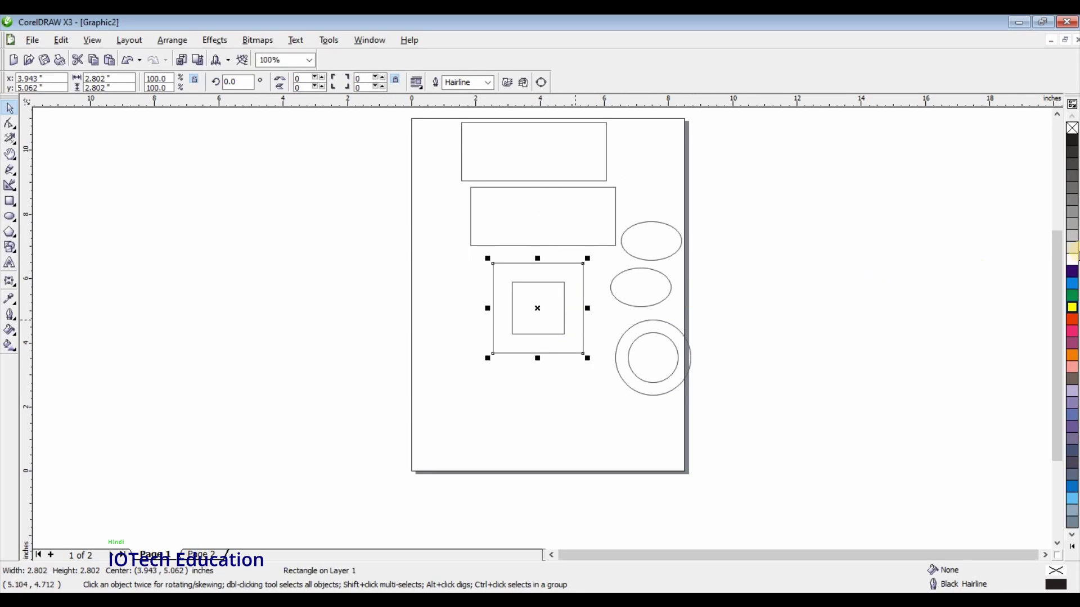
left_click(1072, 320)
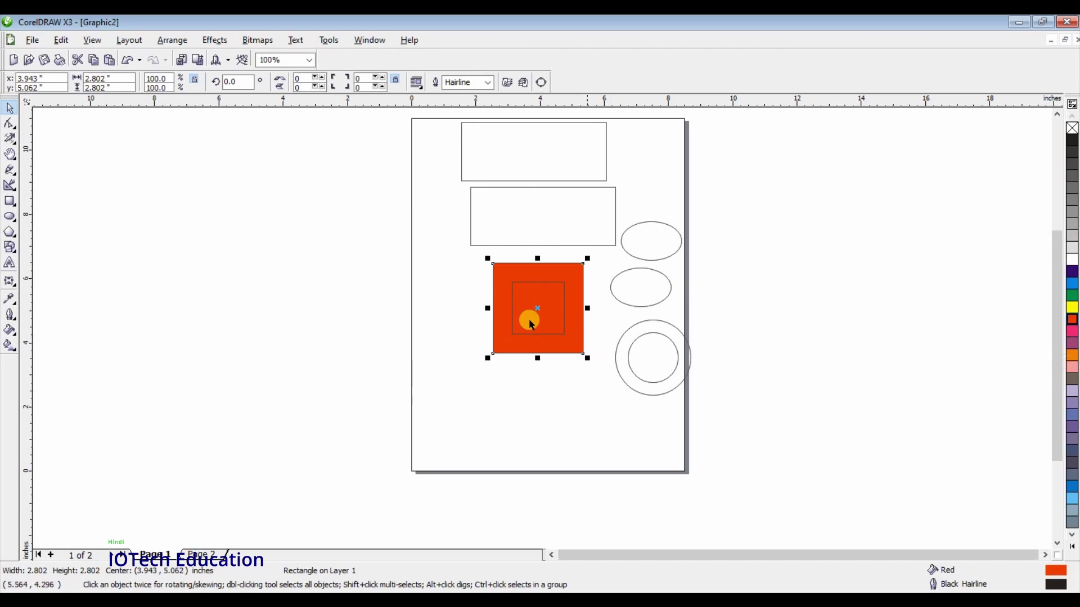
key("Tab")
left_click(1072, 282)
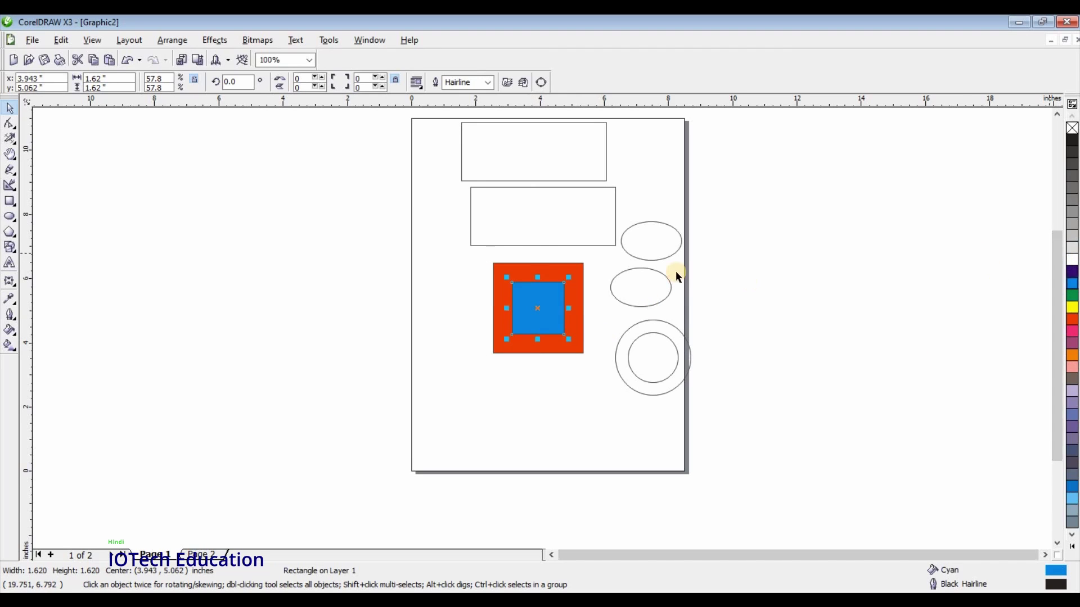
key("Escape")
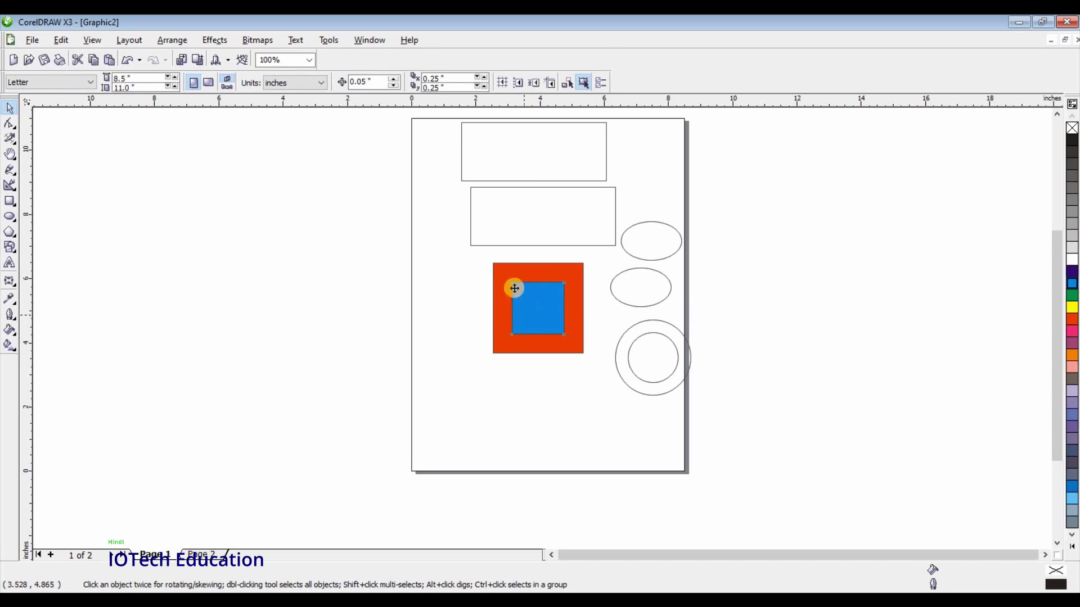
Step: Give the lower wide rectangle a yellow outline and the upper wide rectangle a sky blue outline
left_click(514, 288)
left_click(614, 229)
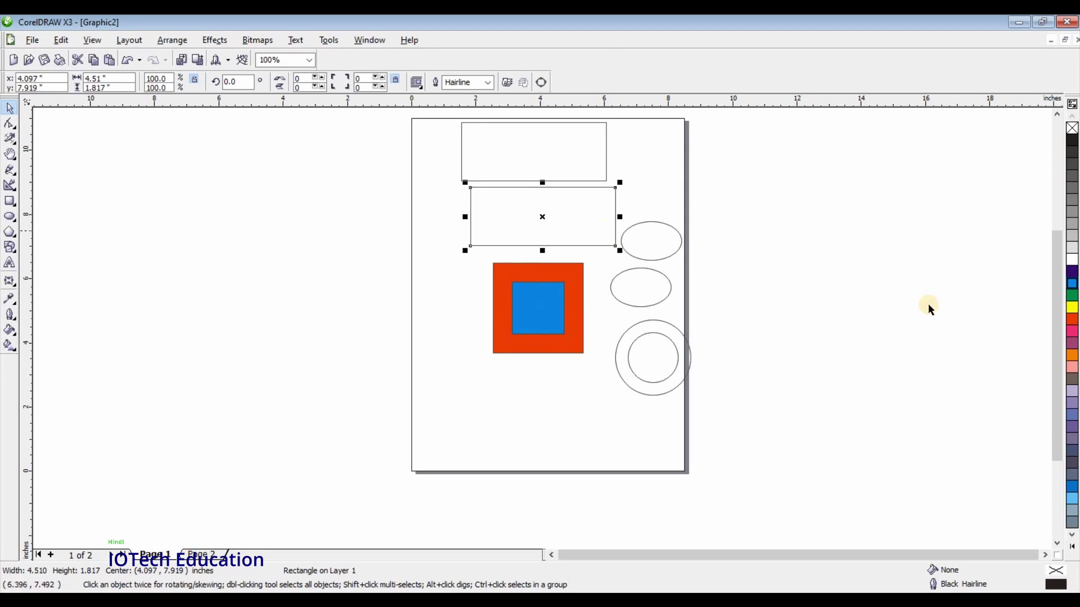
right_click(1071, 308)
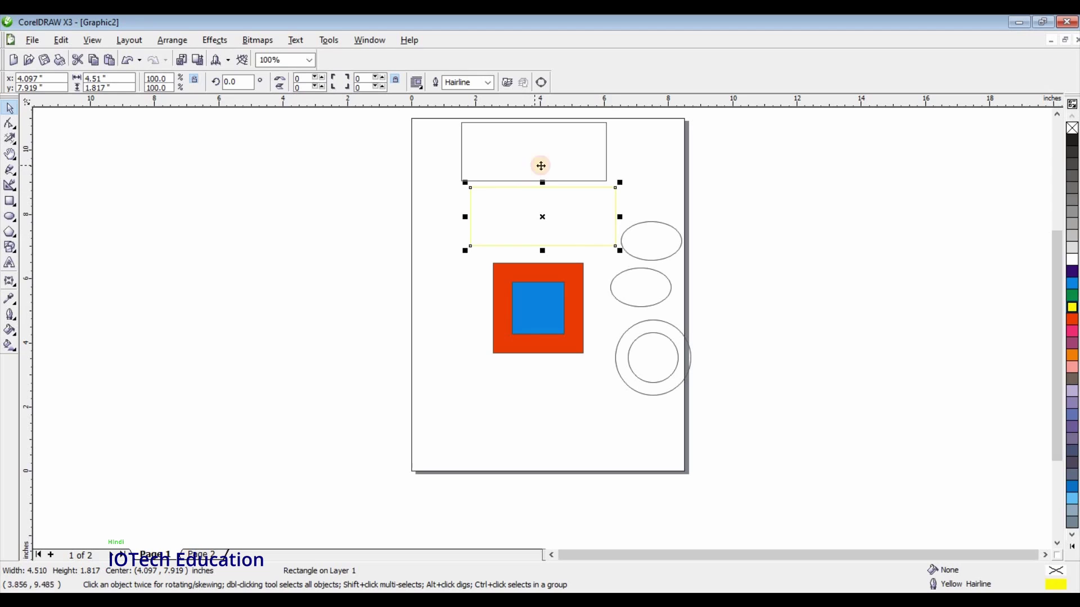
left_click(536, 166)
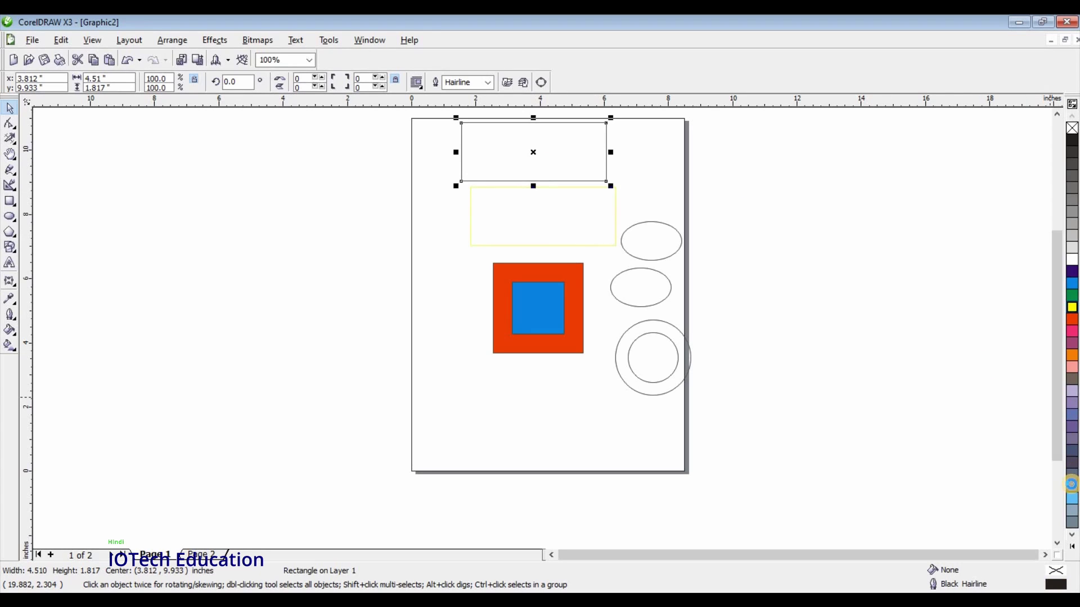
right_click(1071, 485)
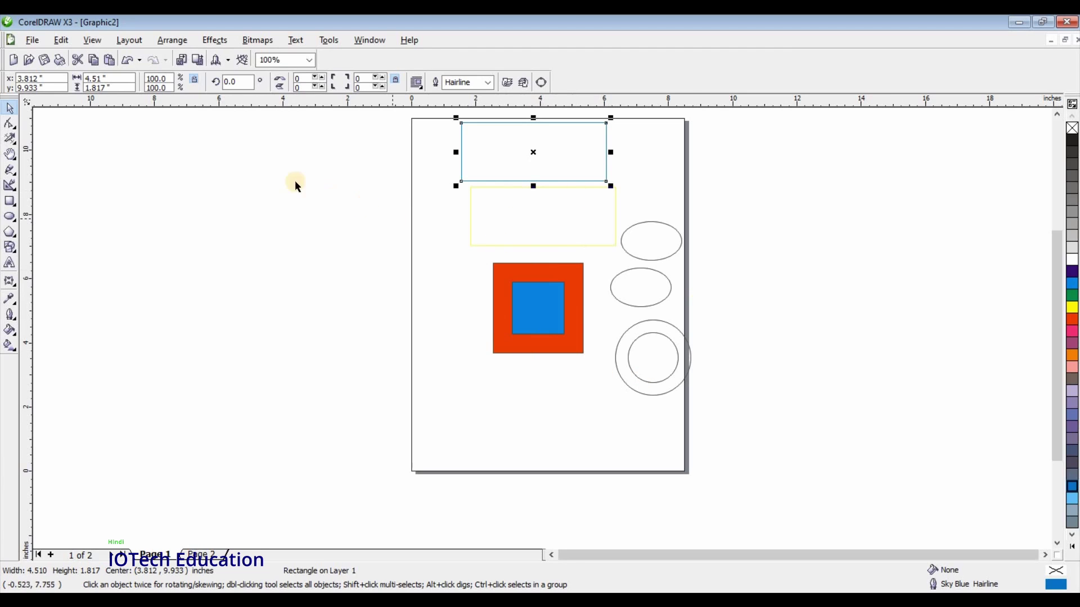
Step: Convert the upper wide rectangle to curves and move its two lower corner nodes outward and up to form a trapezoid
left_click(10, 123)
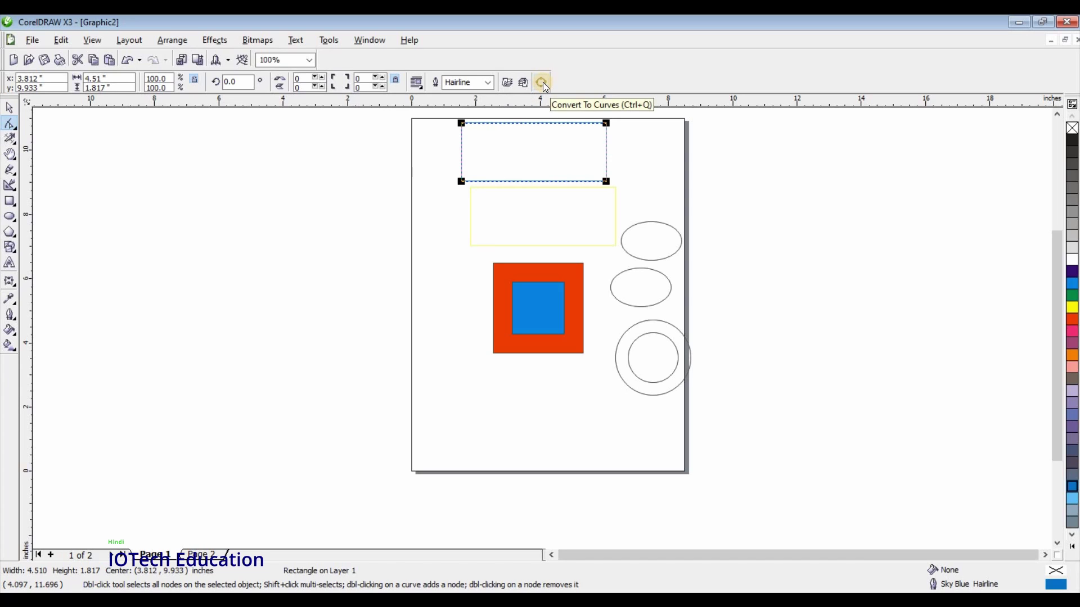
right_click(522, 151)
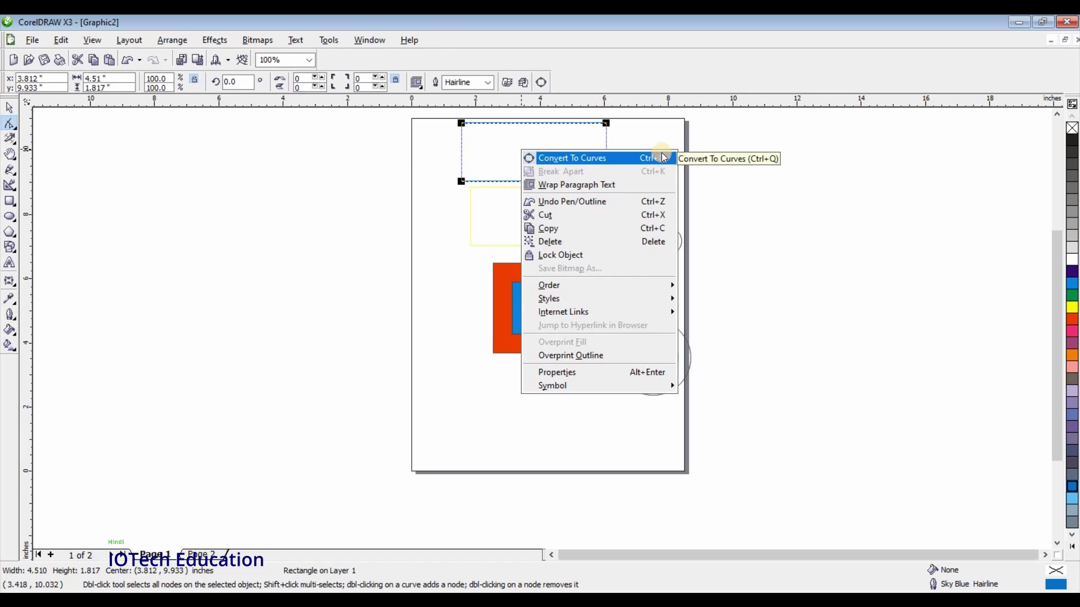
left_click(167, 41)
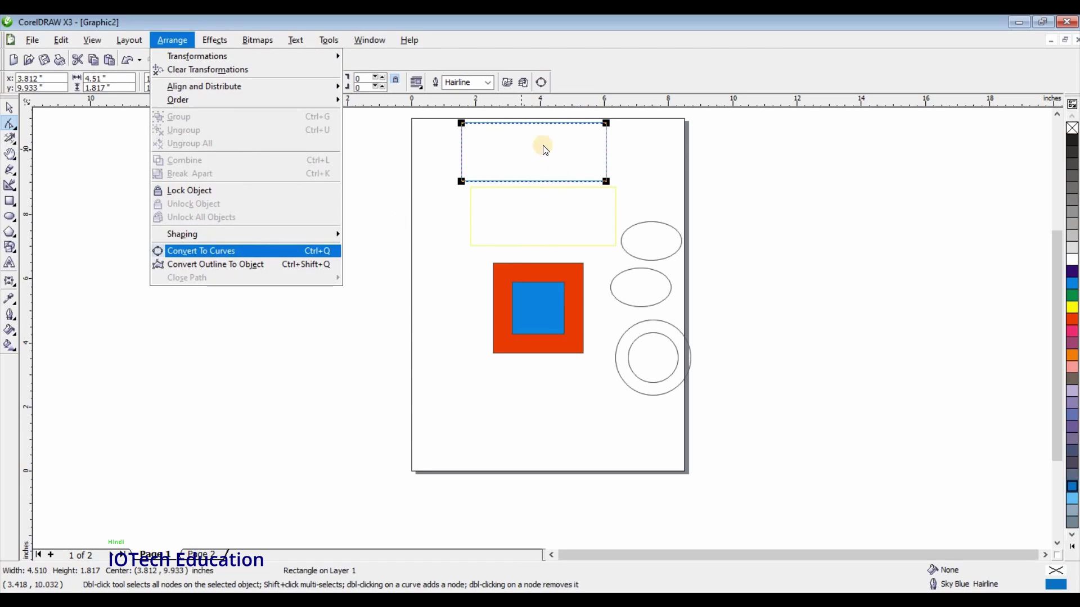
key("Up")
key("Right")
key("ctrl+q")
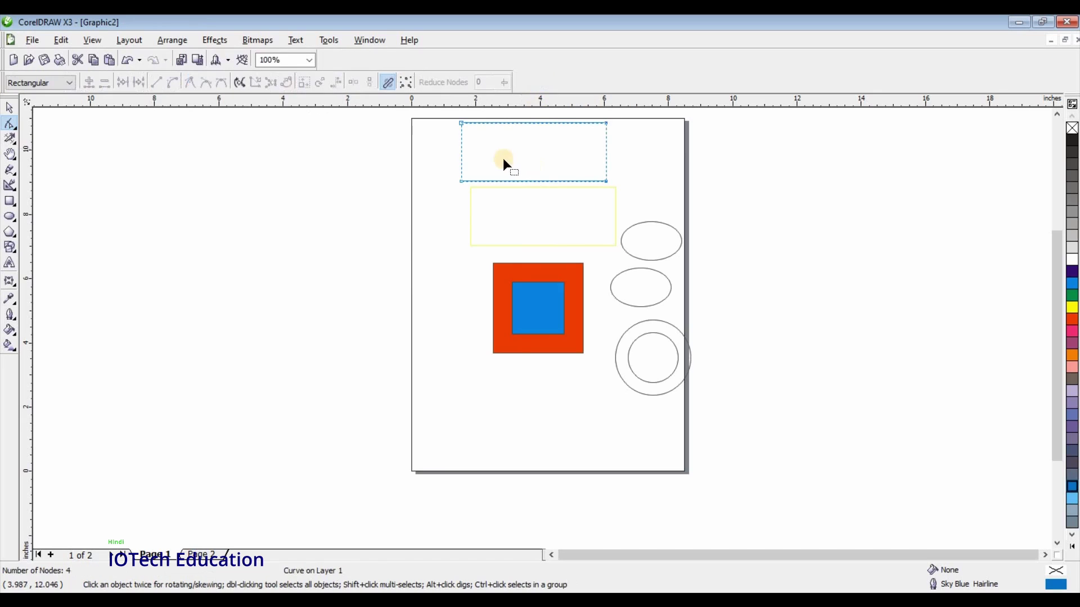
left_click_drag(461, 181, 396, 160)
left_click_drag(606, 179, 681, 160)
Step: Try rounding the yellow rectangle's corners to a roundness of 96, and restore them to square corners
left_click(471, 208)
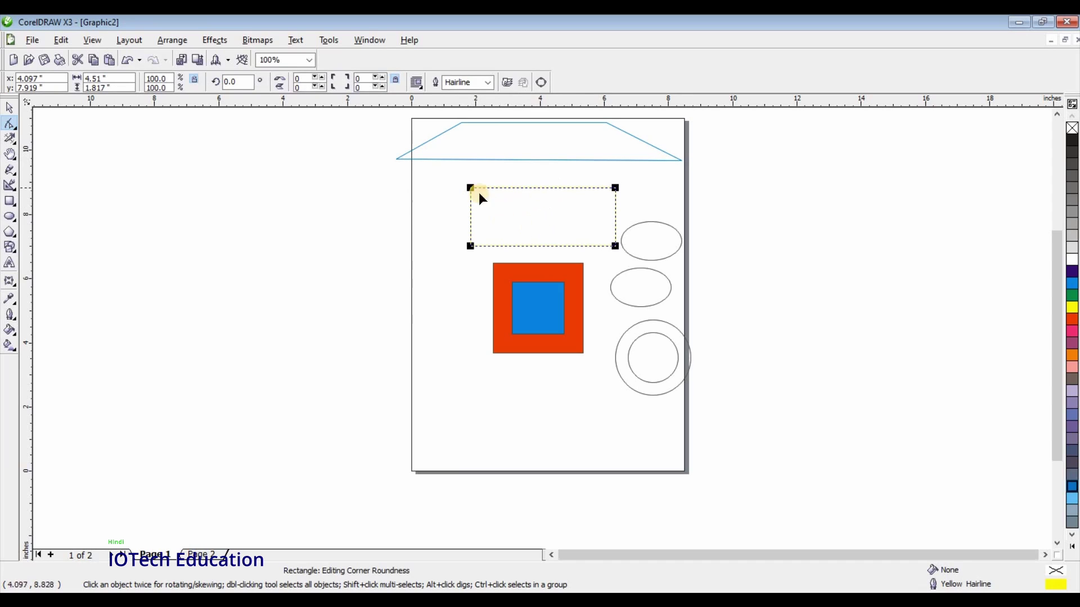
left_click_drag(471, 187, 498, 187)
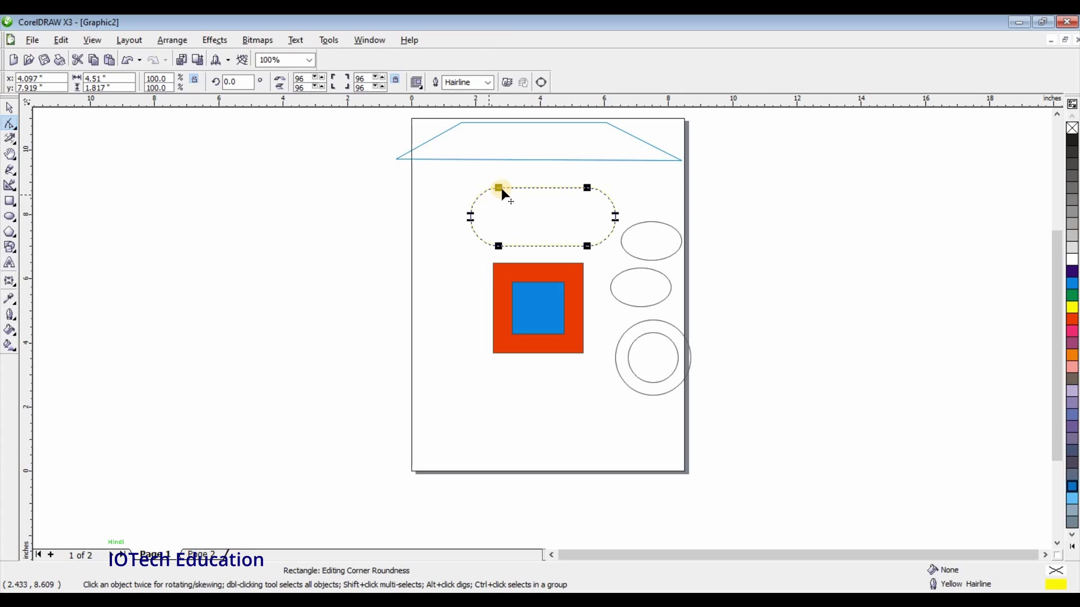
left_click_drag(500, 187, 458, 181)
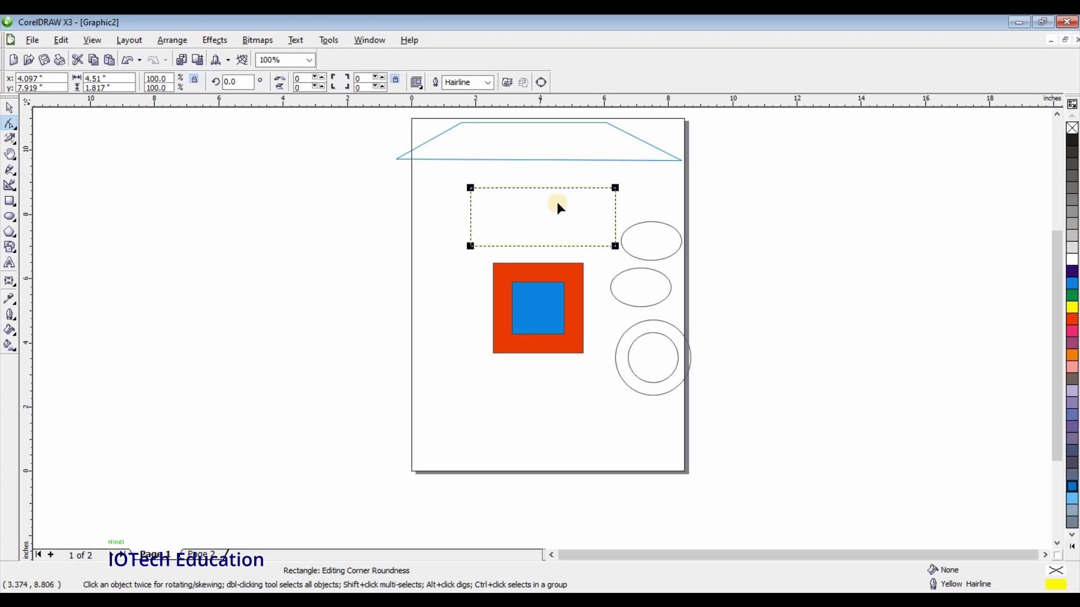
Step: Convert the yellow rectangle to curves and move its upper-left node slightly below its original corner position
left_click(541, 83)
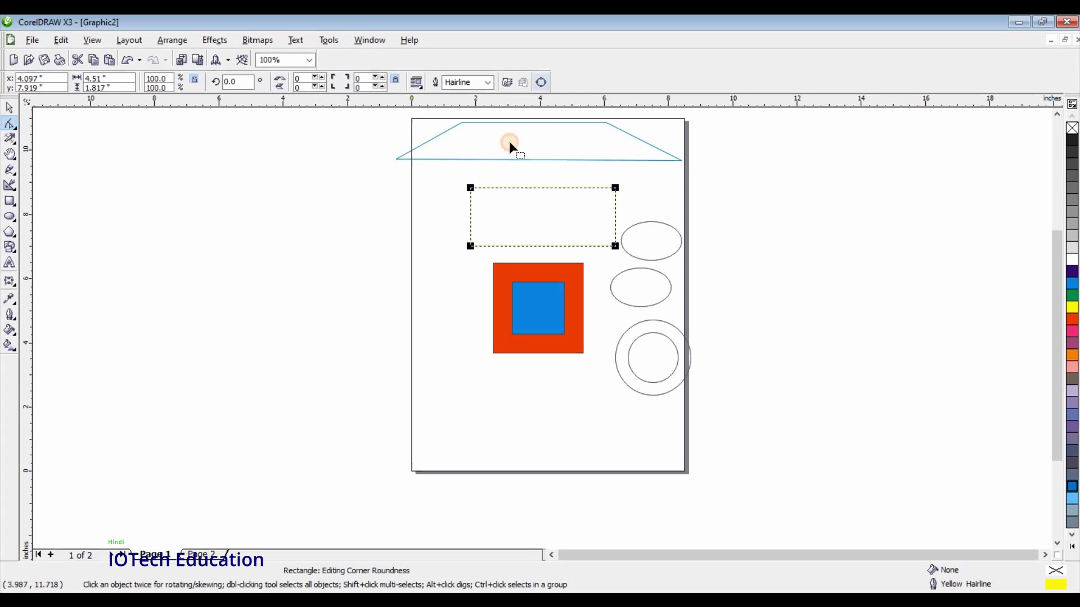
key("Delete")
left_click(549, 217)
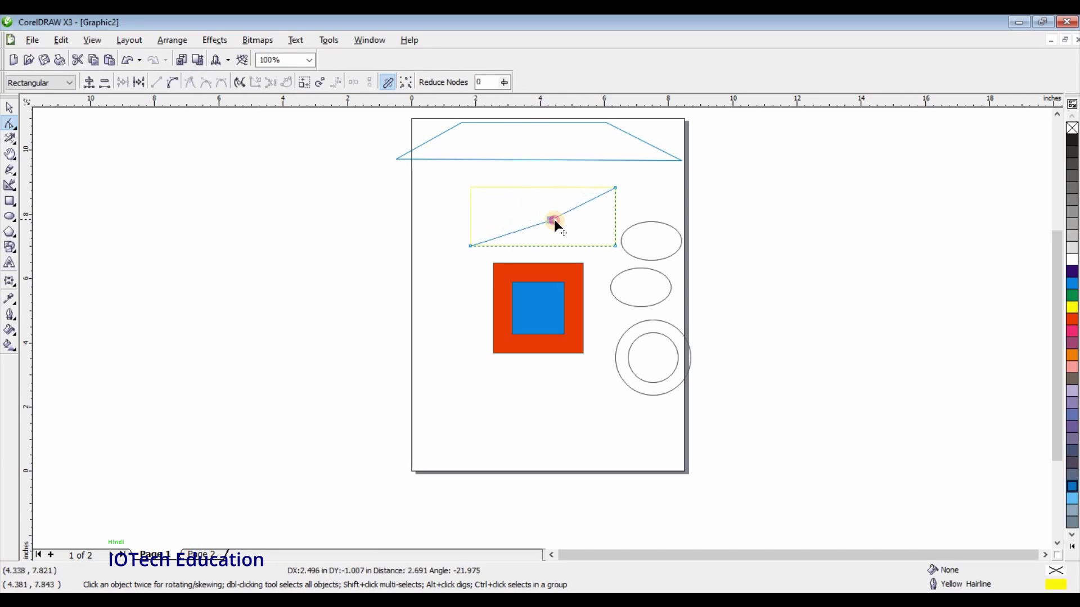
left_click_drag(548, 218, 472, 198)
left_click(472, 198)
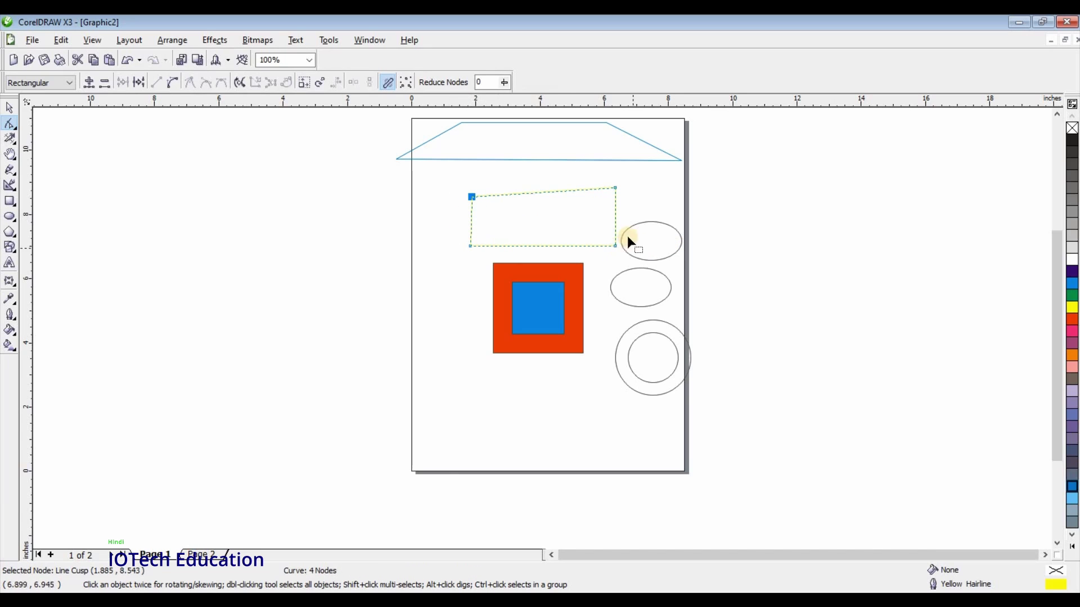
Step: Compare the editable nodes of the unconverted cyan square with those of the yellow and blue curves
left_click(531, 283)
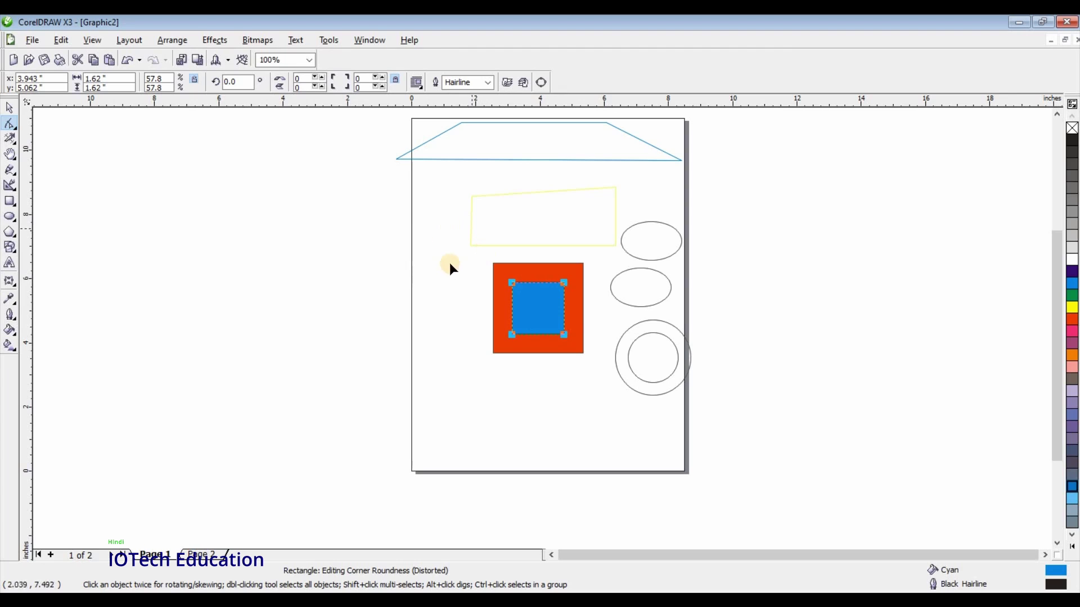
left_click(510, 223)
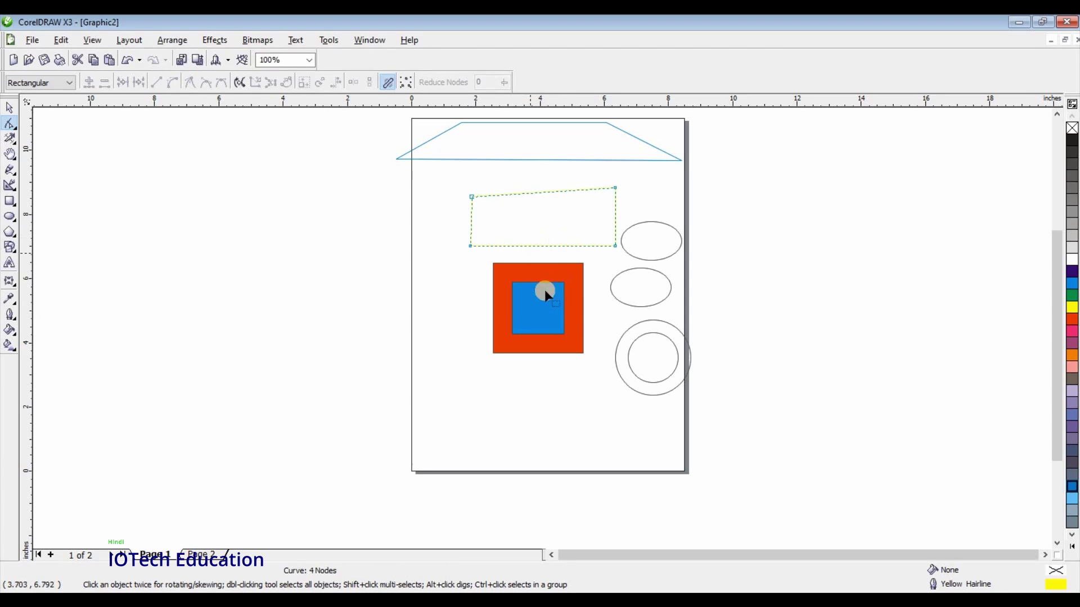
left_click_drag(481, 386, 528, 306)
left_click(529, 306)
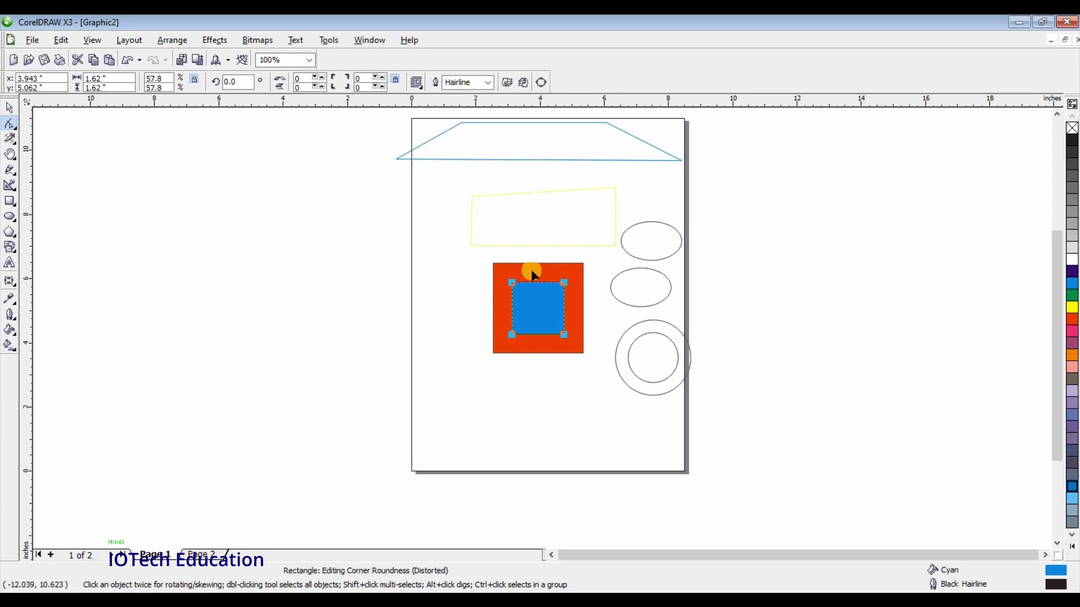
left_click(549, 159)
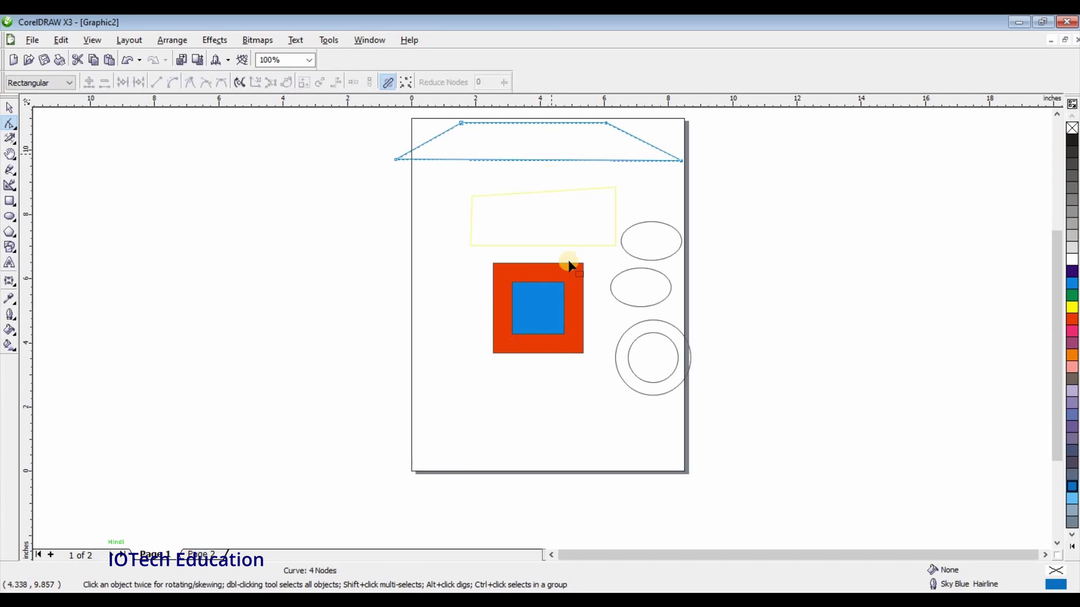
Step: Select all objects below the blue trapezoid together and delete them
left_click(10, 107)
left_click_drag(432, 182, 775, 427)
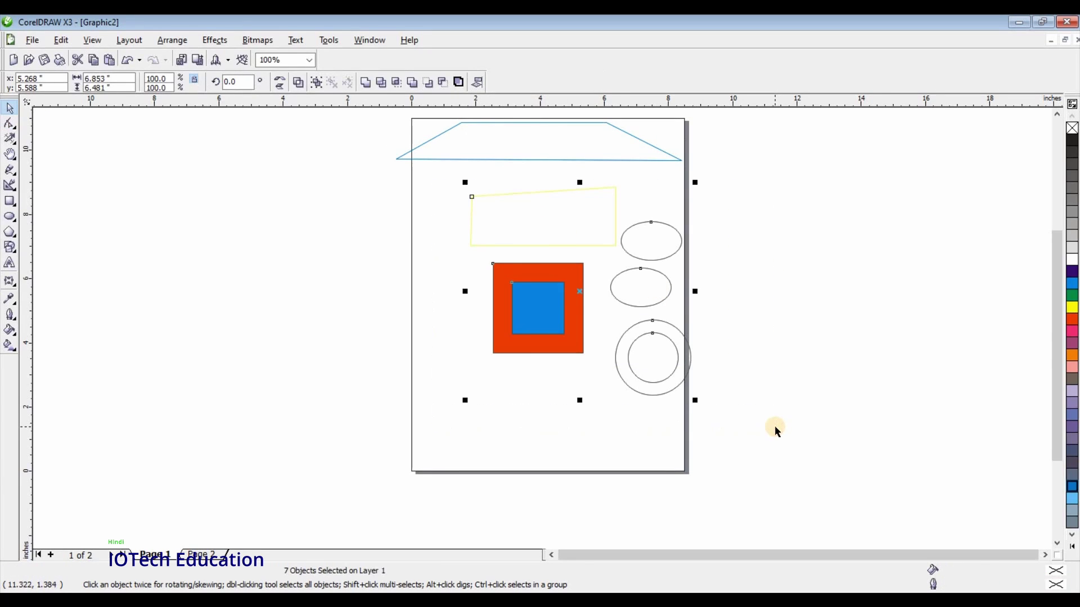
key("Delete")
Step: Move the blue trapezoid to the middle of the page and resize it to about 5.5 by 2.8 inches
left_click(537, 147)
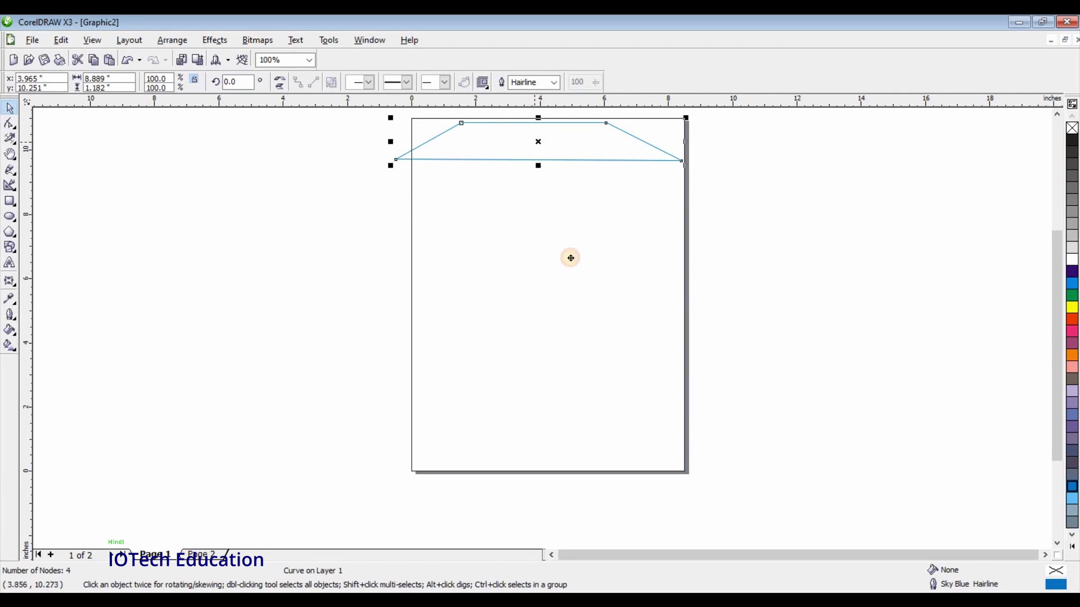
left_click_drag(565, 160, 575, 283)
left_click_drag(695, 292, 588, 275)
left_click_drag(504, 263, 513, 288)
left_click(551, 265)
left_click(535, 272)
left_click(494, 248)
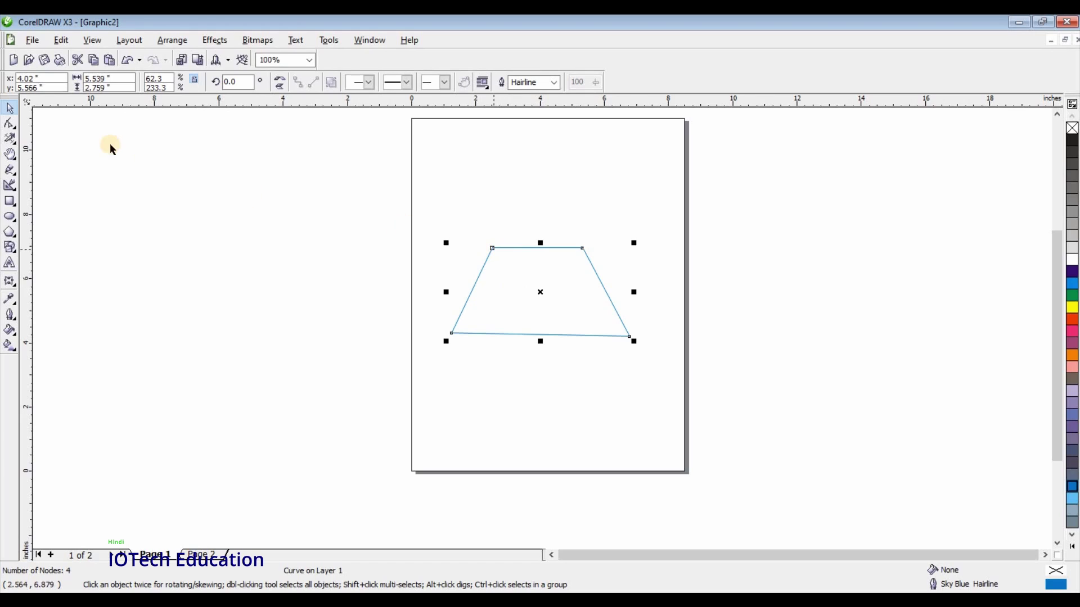
Step: Reshape the trapezoid into a pentagon by repositioning its corner nodes and pulling an added node down from its lower edge
left_click(11, 125)
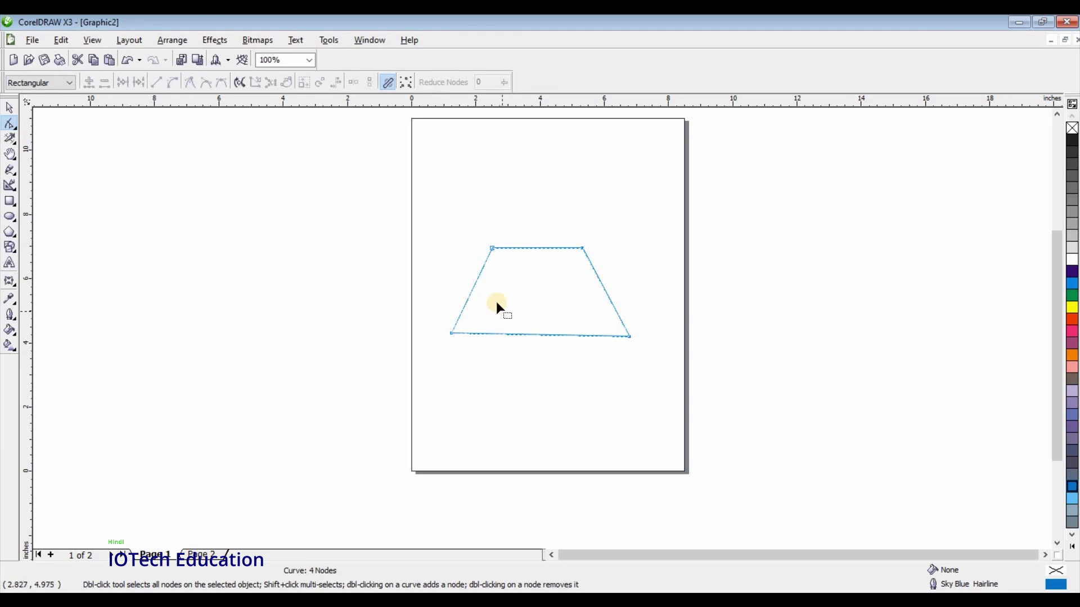
left_click_drag(493, 249, 464, 244)
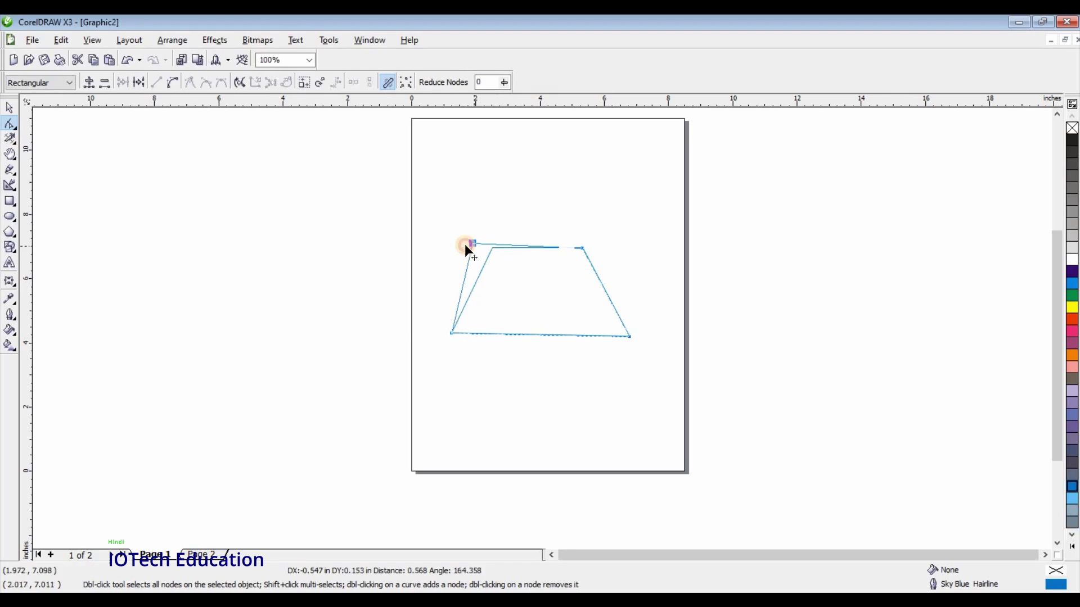
left_click_drag(582, 245, 554, 296)
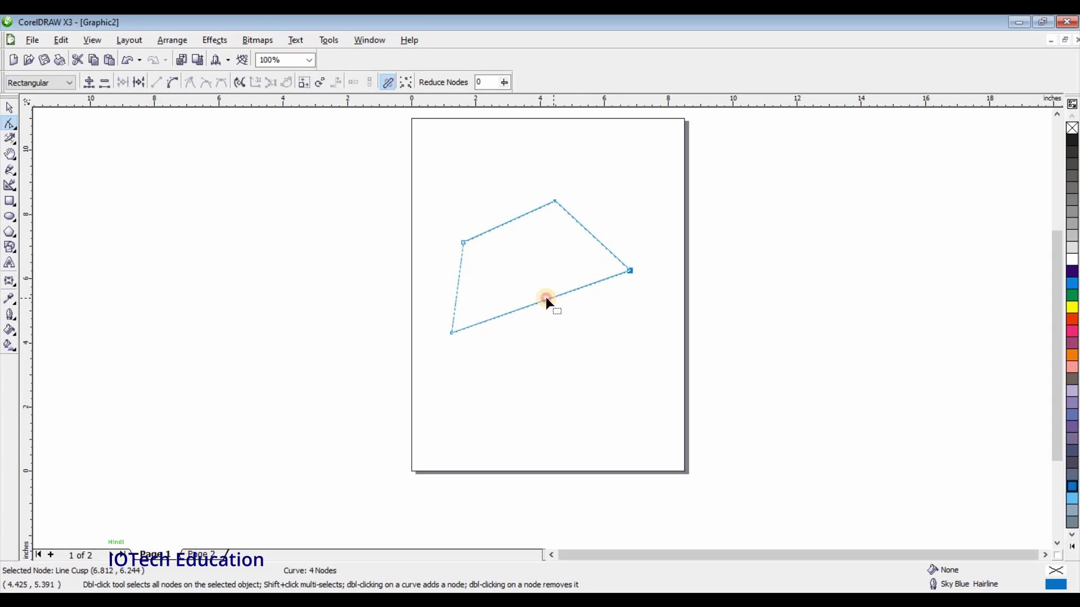
double_click(545, 299)
left_click_drag(565, 349, 565, 369)
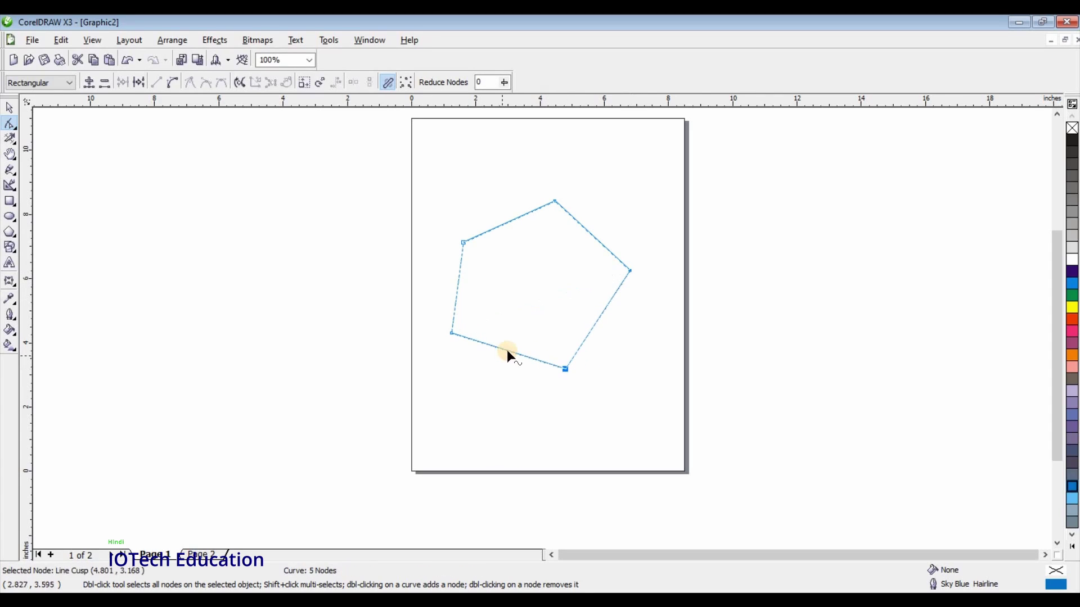
Step: Add a node midway along each side of the pentagon and pull each inward to form a five-pointed star
double_click(507, 350)
left_click_drag(507, 349, 526, 301)
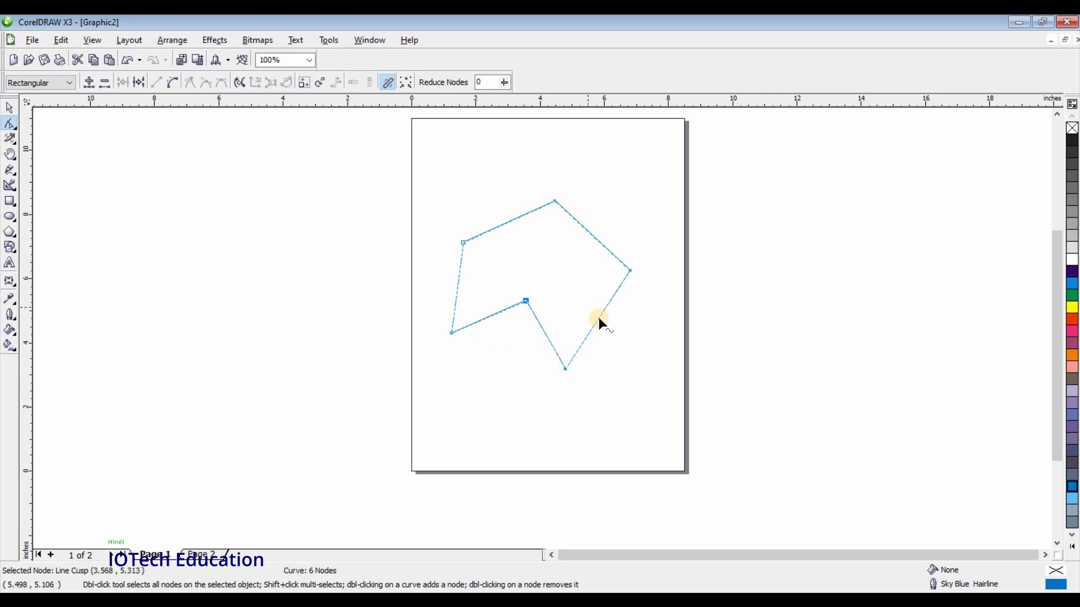
double_click(599, 318)
left_click_drag(598, 318, 564, 293)
double_click(589, 232)
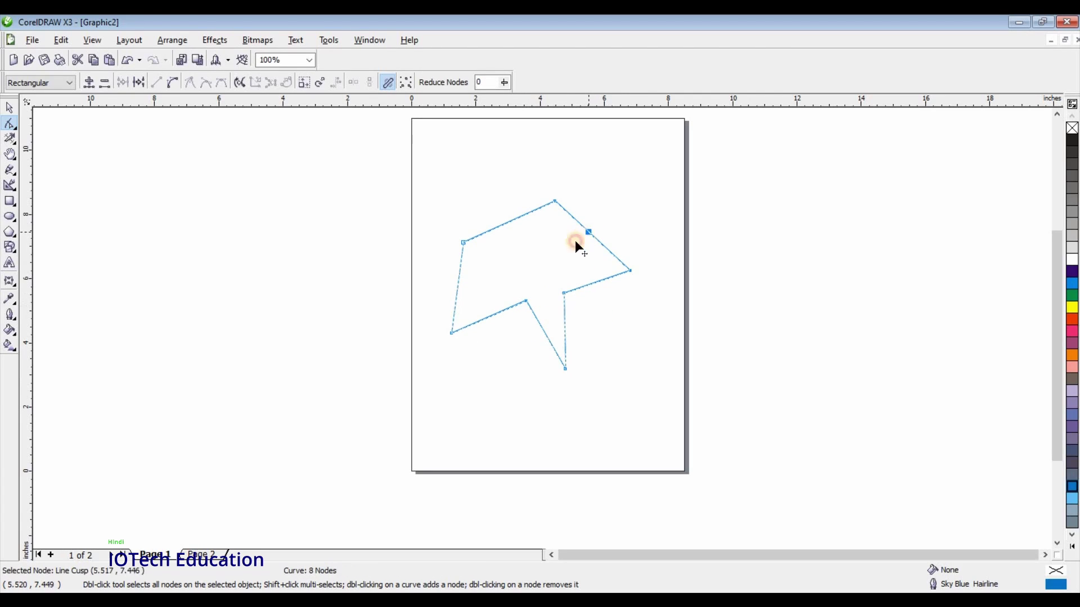
left_click_drag(576, 241, 557, 264)
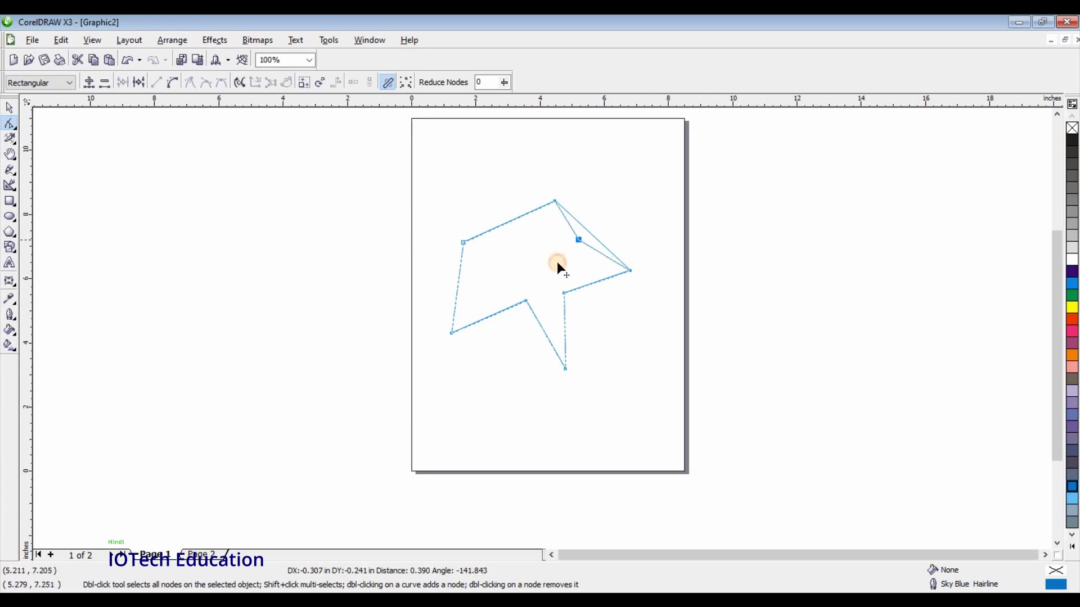
double_click(501, 225)
left_click_drag(500, 224, 526, 265)
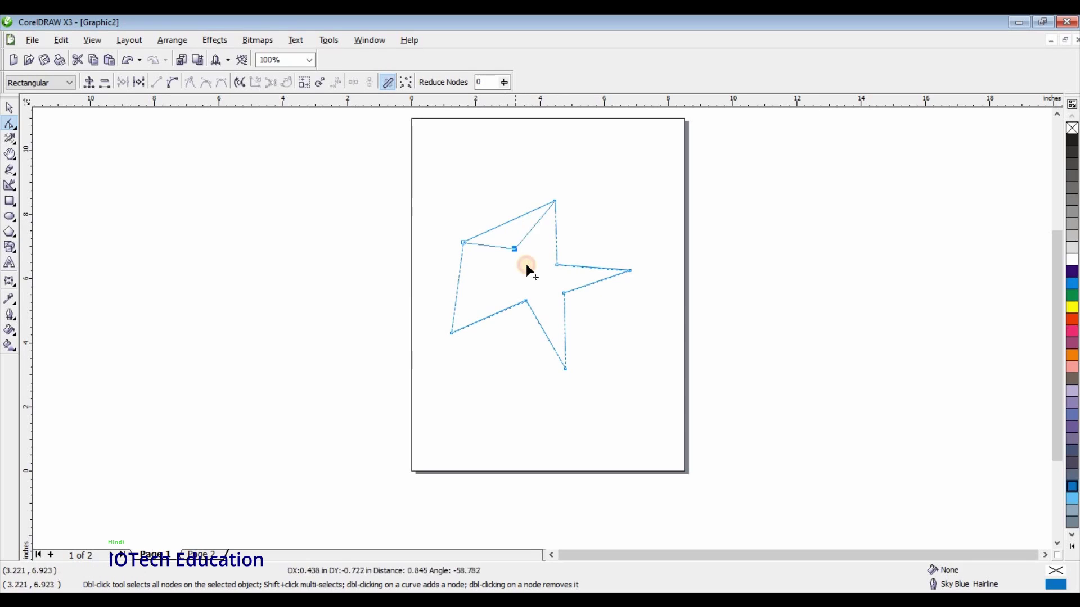
double_click(457, 290)
left_click_drag(457, 289, 561, 300)
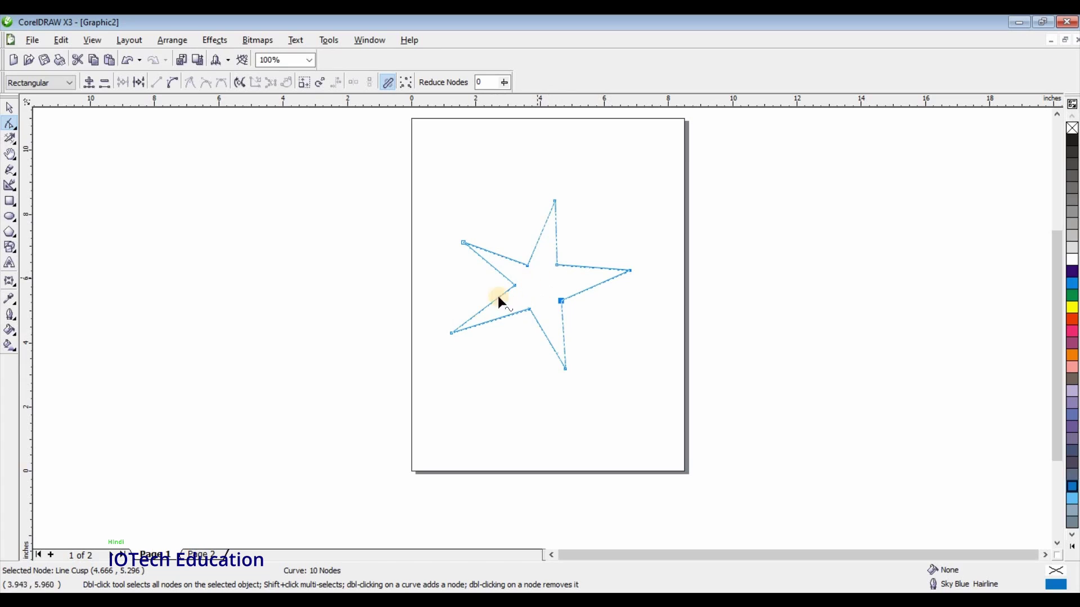
Step: Practise node selection on the star: select both left tip nodes with a marquee, and reselect only the lower-left tip node
left_click(451, 334)
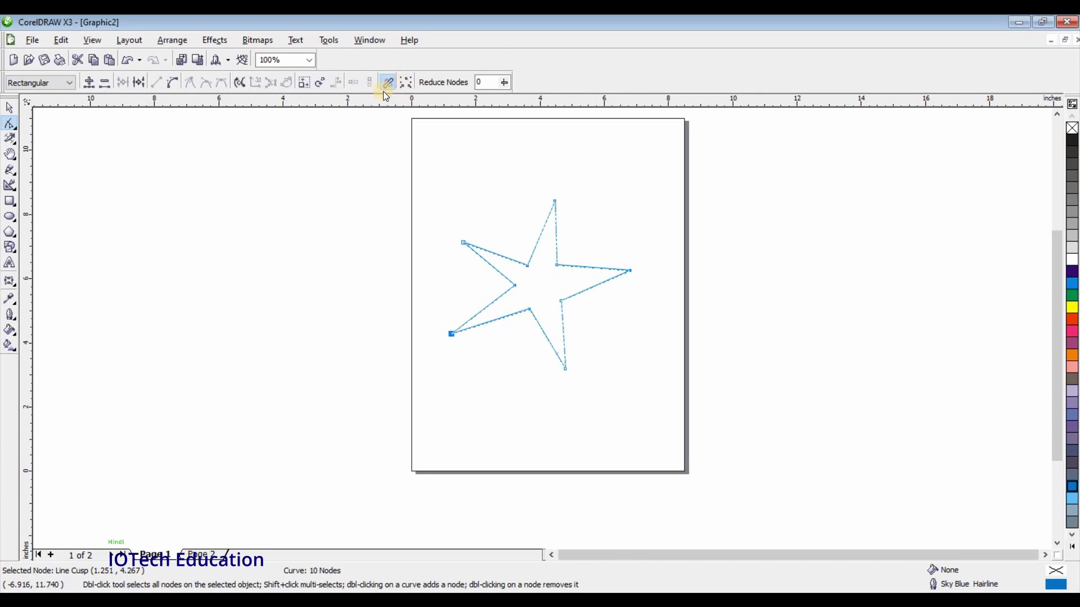
left_click(440, 262)
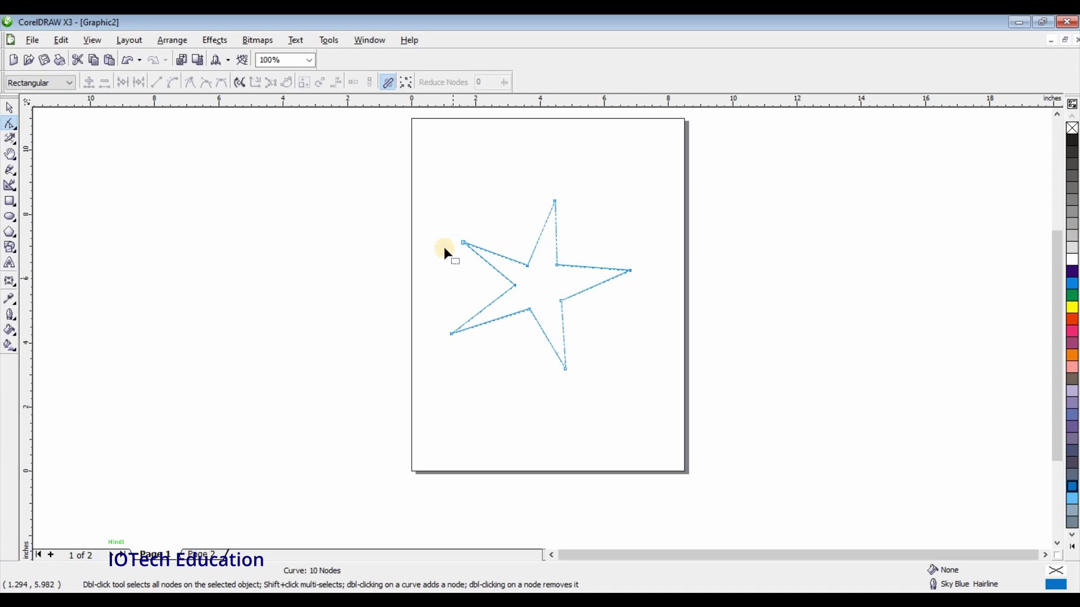
left_click_drag(437, 223, 485, 353)
left_click(436, 224)
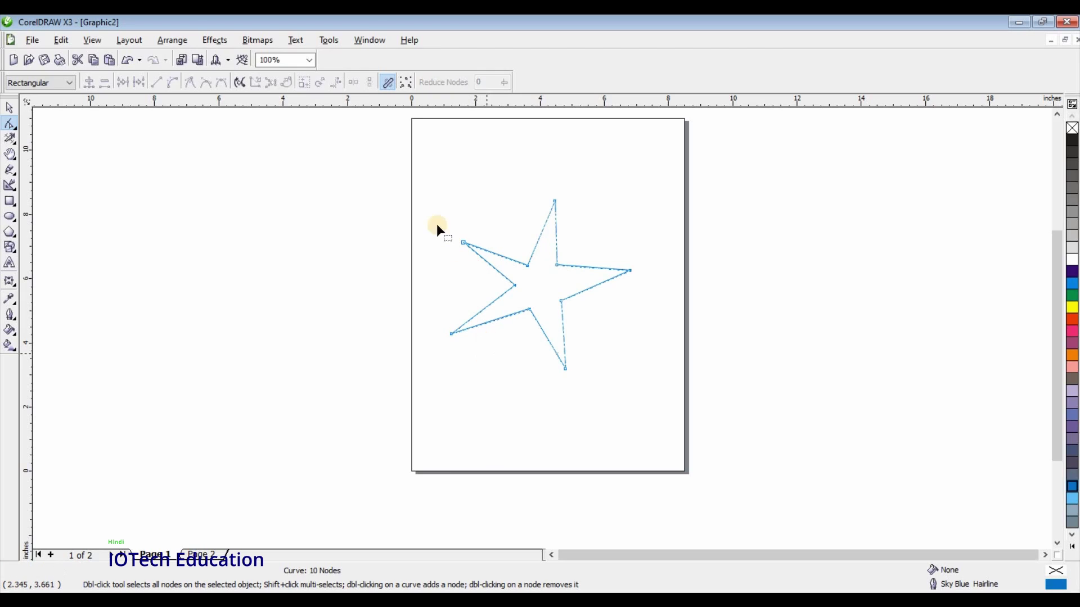
left_click_drag(432, 223, 482, 356)
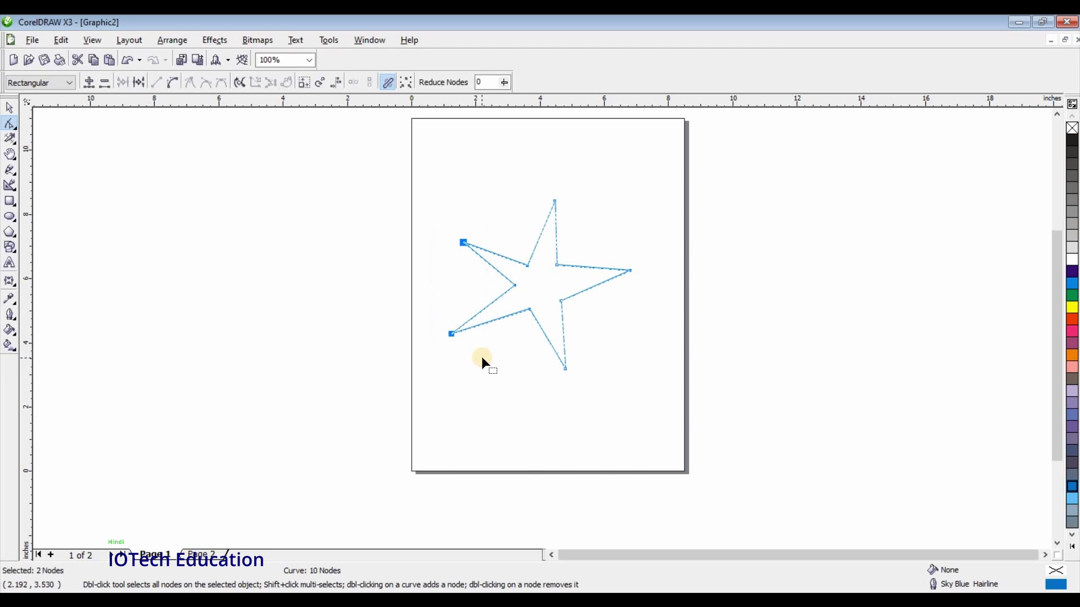
left_click(481, 356)
left_click(451, 334)
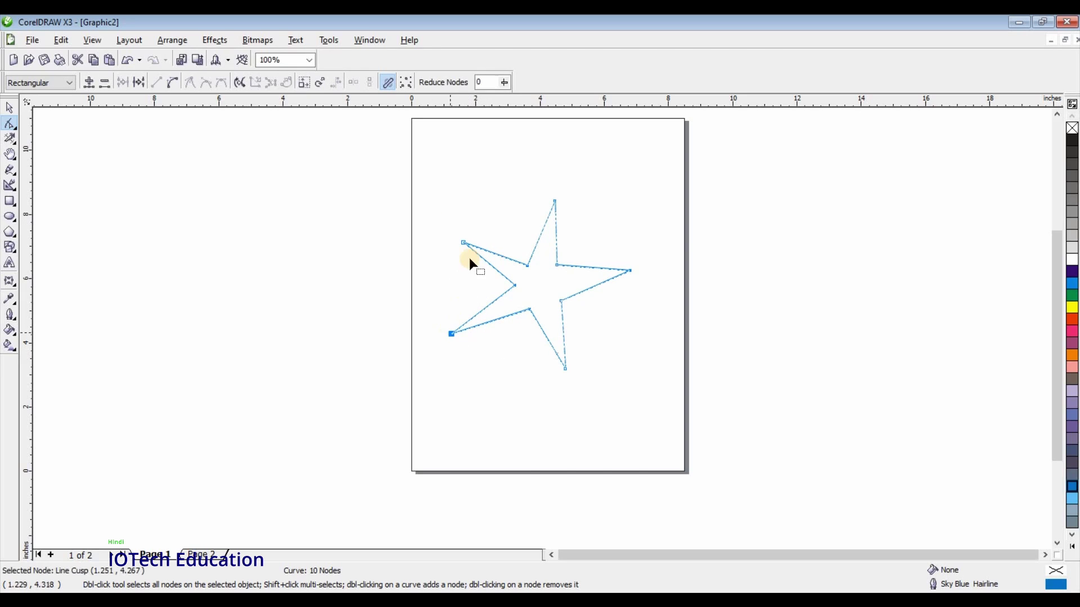
Step: Pull the star's two left tip nodes outward one at a time in Elastic Mode, and reselect both with a marquee
left_click(463, 243, "shift")
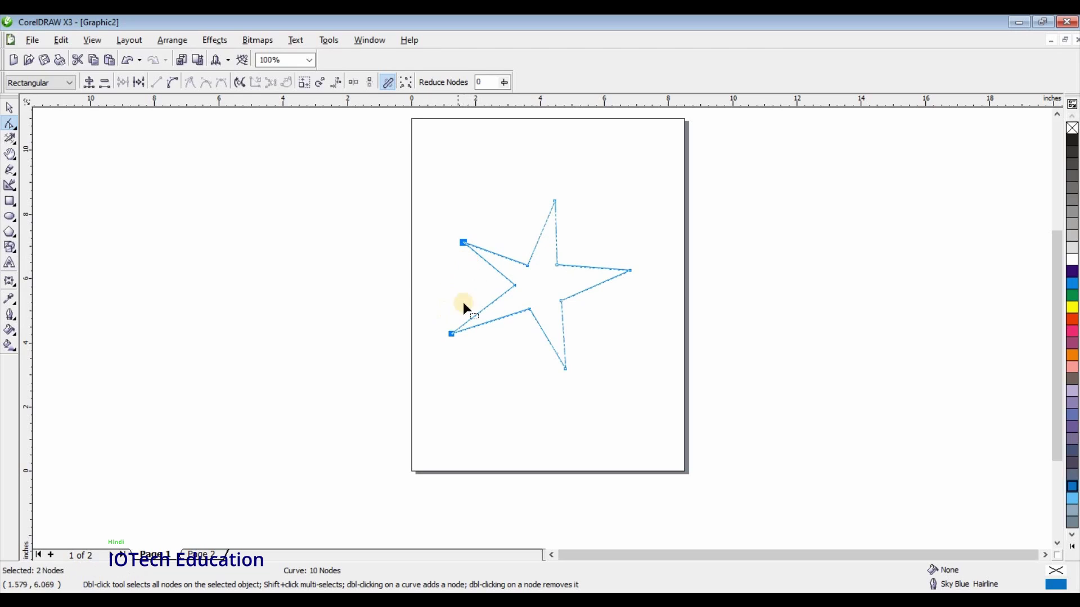
mouse_move(464, 242)
left_mouse_down()
mouse_move(453, 237)
mouse_move(460, 225)
mouse_move(460, 257)
mouse_move(453, 225)
left_mouse_up()
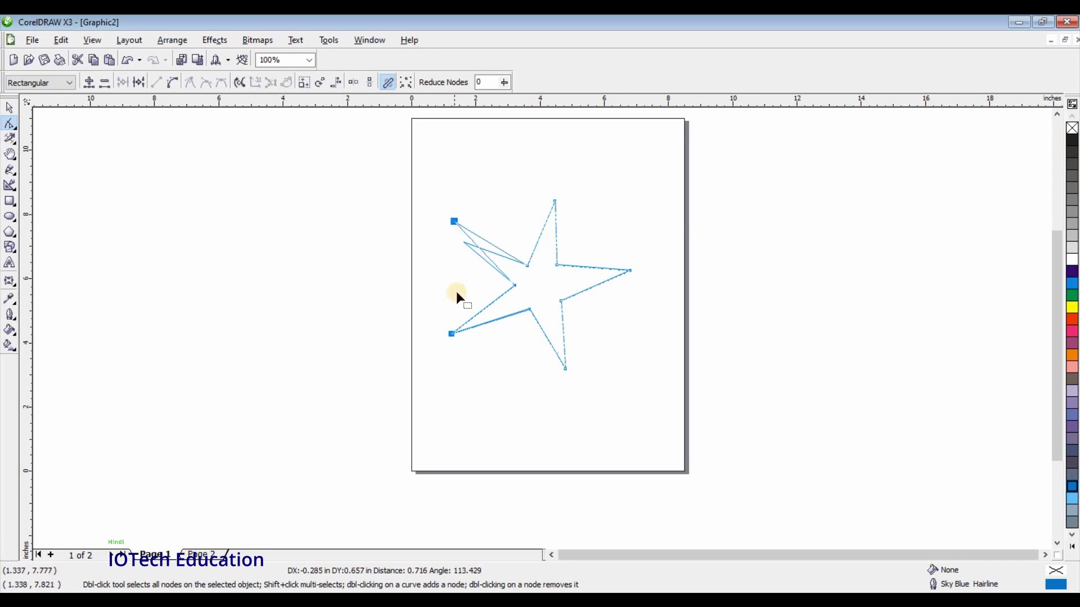
left_click_drag(449, 331, 443, 349)
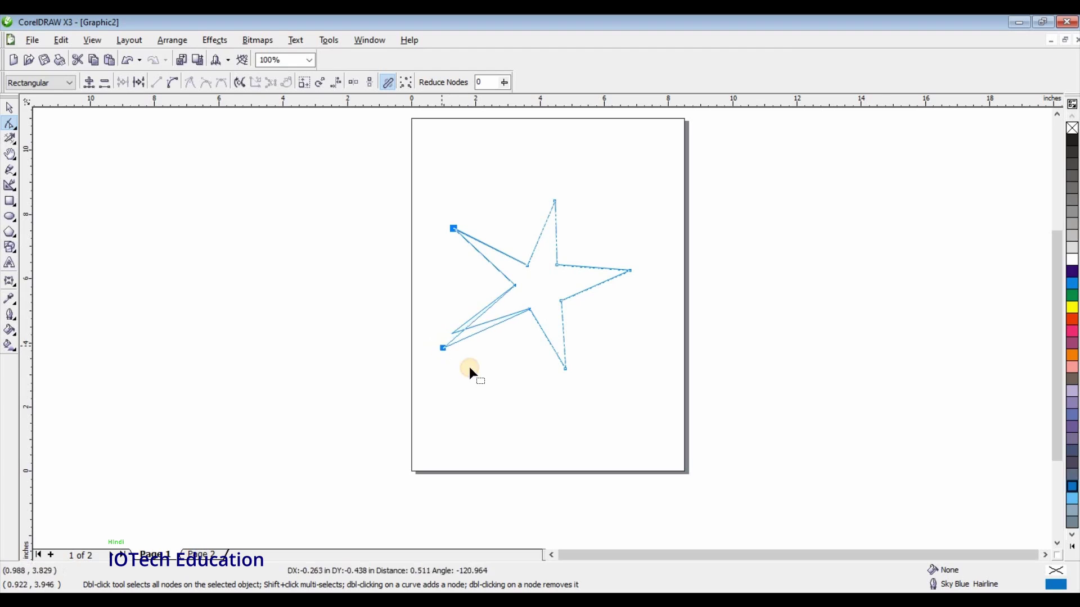
left_click(455, 278)
left_click_drag(424, 198, 482, 377)
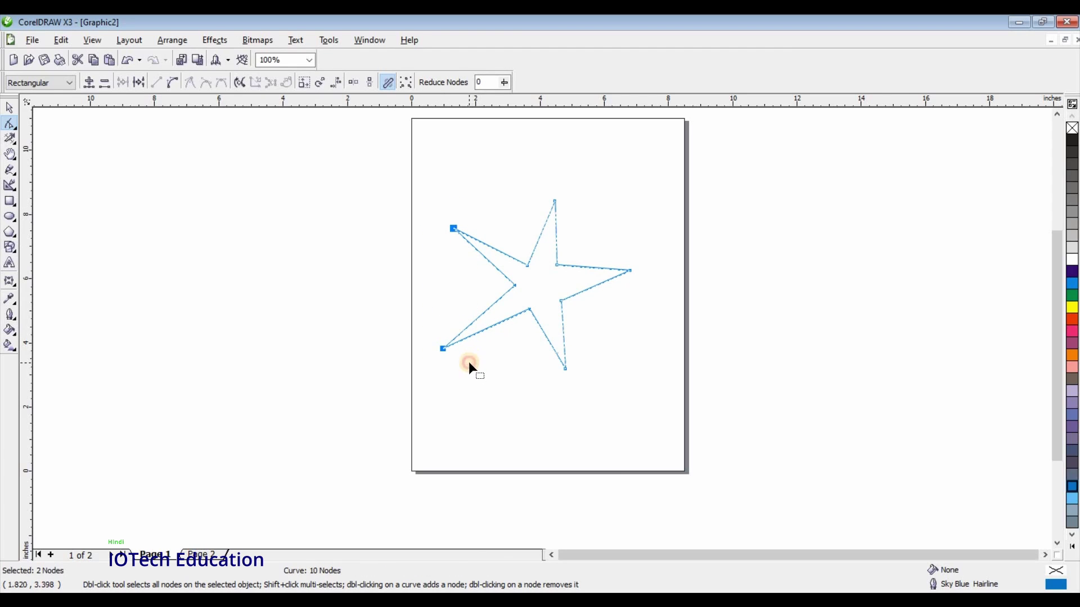
Step: Select the star's lower-left and bottom tip nodes, turn off Elastic Mode, and shift the tips together
left_click(501, 356)
left_click_drag(535, 369, 425, 332)
left_click(565, 369, "shift")
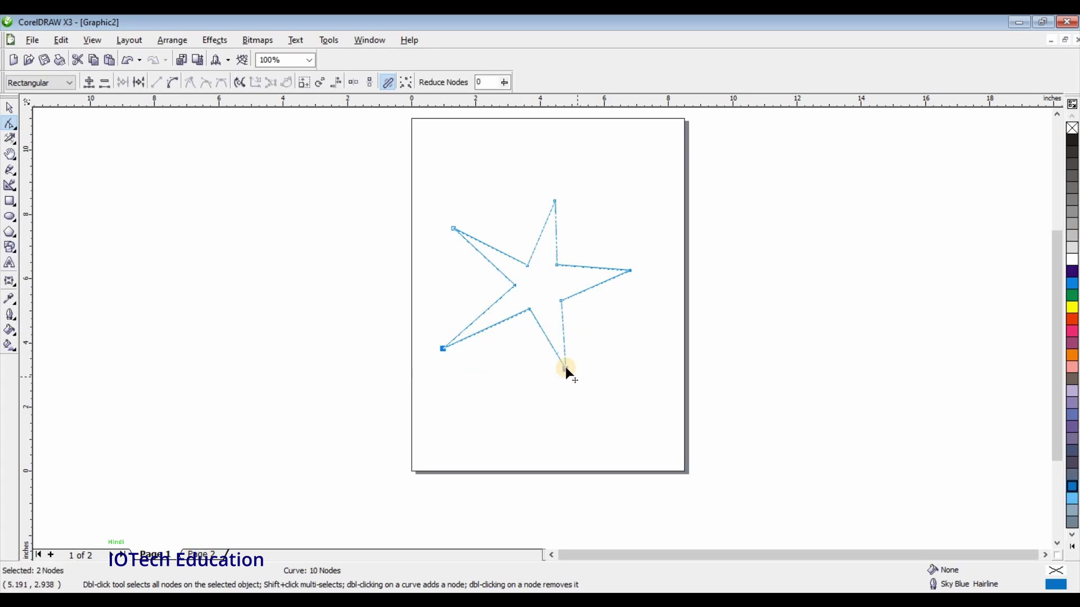
mouse_move(565, 369)
left_mouse_down()
mouse_move(582, 381)
mouse_move(564, 371)
left_mouse_up()
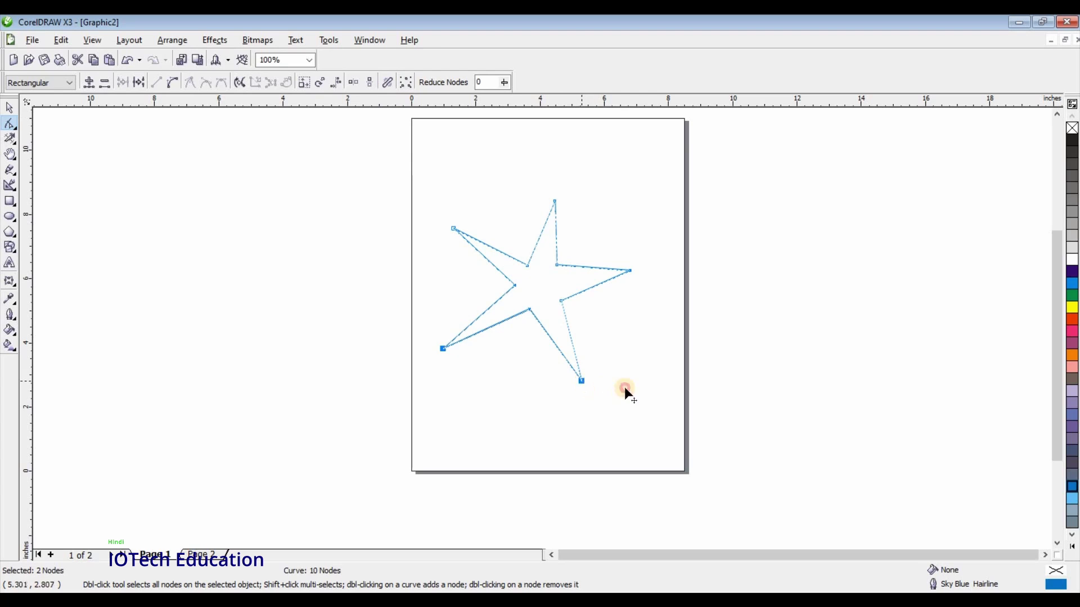
mouse_move(624, 387)
left_mouse_down()
mouse_move(523, 370)
mouse_move(634, 377)
mouse_move(562, 377)
mouse_move(610, 380)
left_mouse_up()
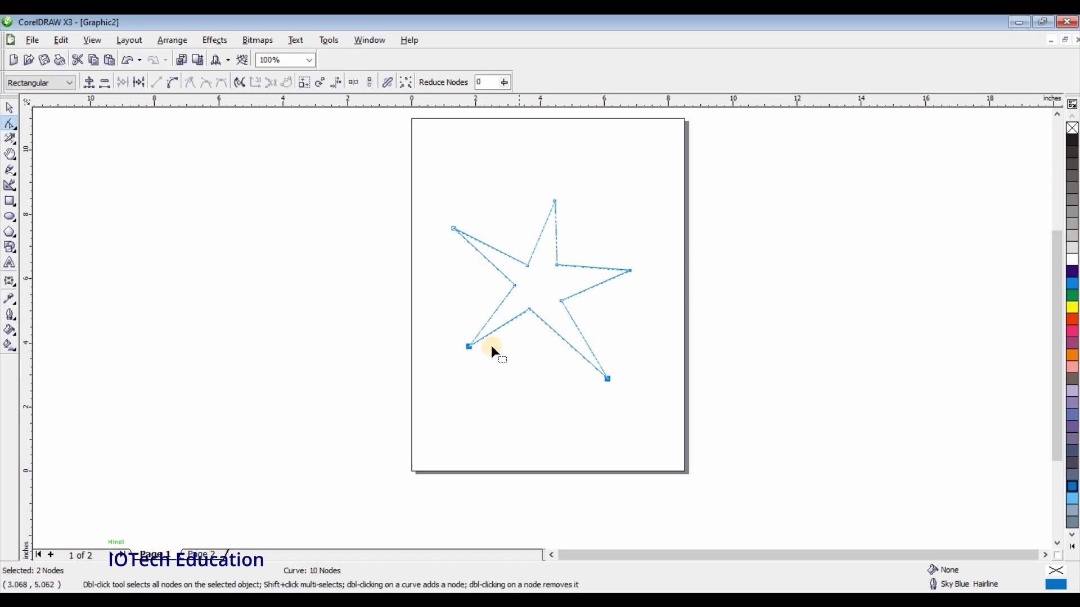
left_click_drag(458, 347, 444, 358)
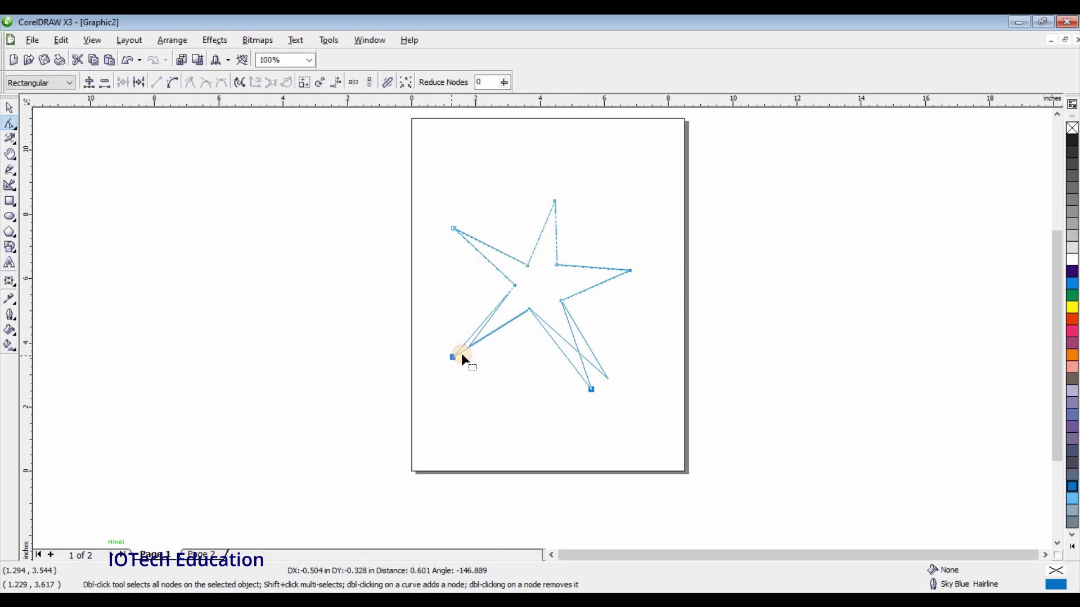
left_click(517, 339)
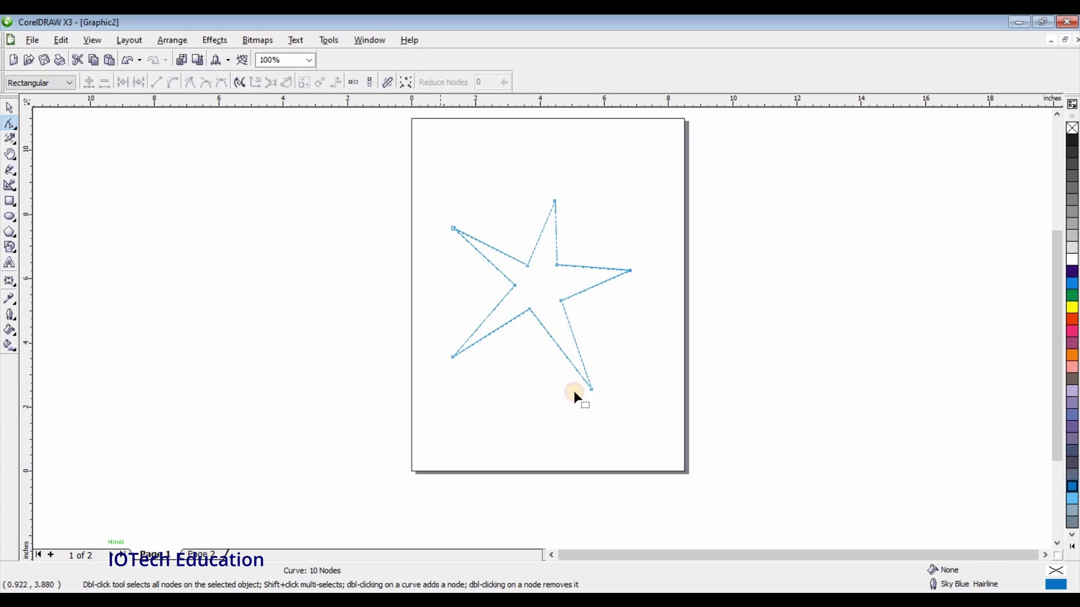
Step: Practise selecting the two lower tip nodes by marquee, the upper-left tip node alone, and both left tip nodes by marquee
left_click_drag(440, 345, 626, 400)
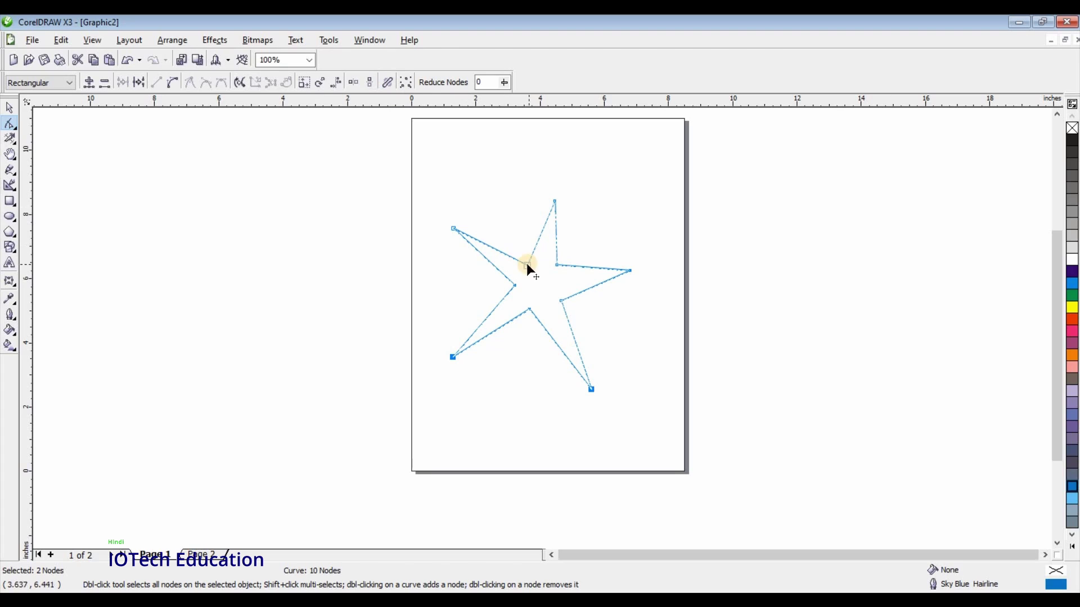
left_click(453, 229)
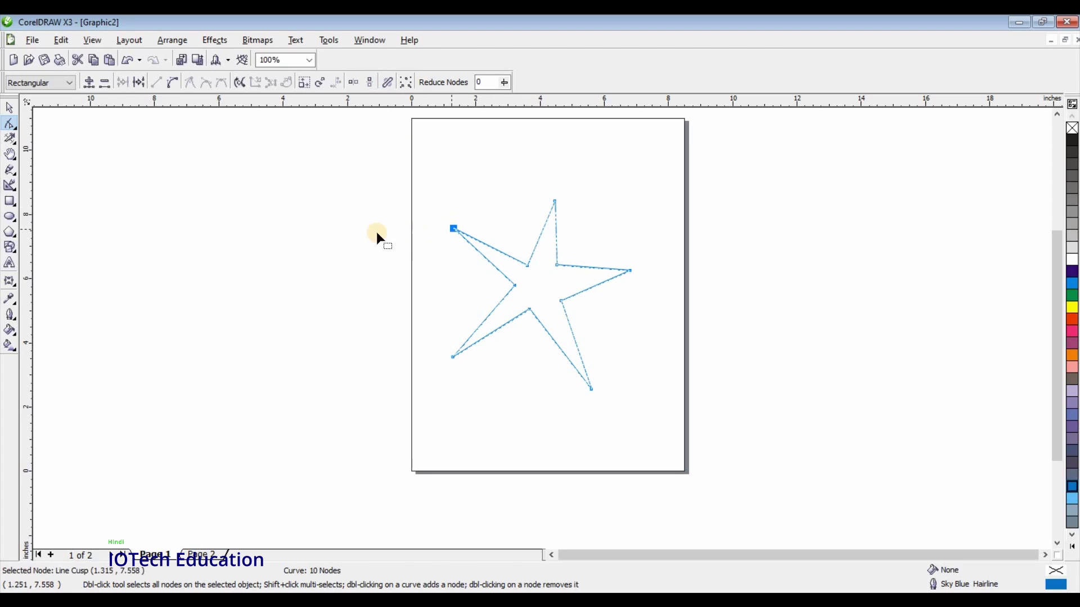
left_click_drag(436, 208, 492, 388)
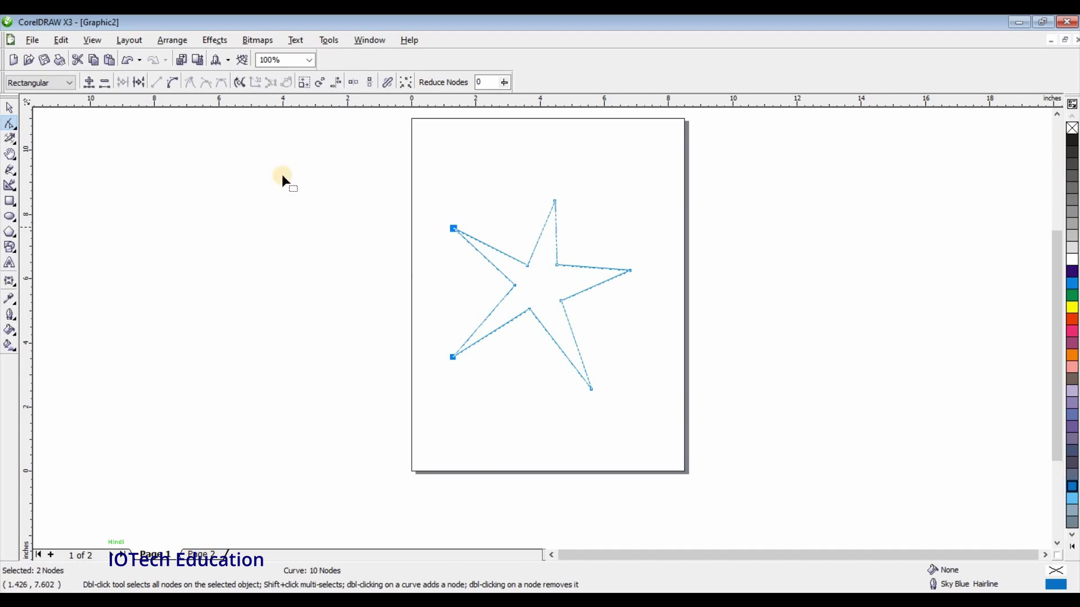
Step: Switch the node selection mode to Freehand, move both left tip nodes down together by about 0.9 inches, and deselect them
left_click(59, 81)
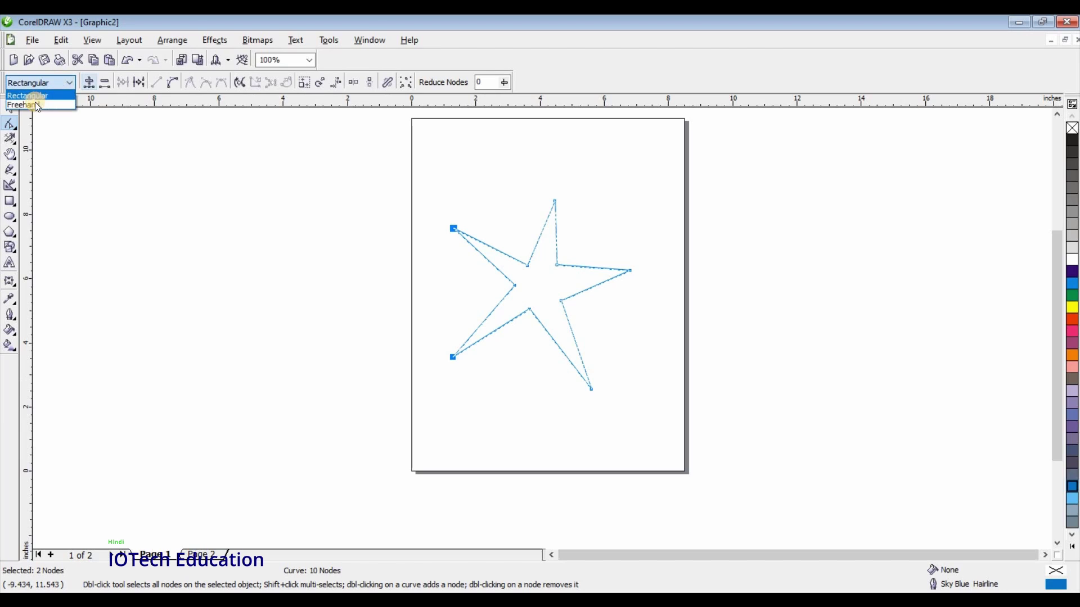
left_click(35, 103)
mouse_move(414, 244)
left_mouse_down()
mouse_move(446, 355)
mouse_move(465, 367)
mouse_move(479, 347)
mouse_move(479, 257)
mouse_move(452, 207)
mouse_move(436, 203)
mouse_move(430, 270)
mouse_move(451, 255)
mouse_move(456, 219)
mouse_move(455, 283)
mouse_move(454, 257)
left_mouse_up()
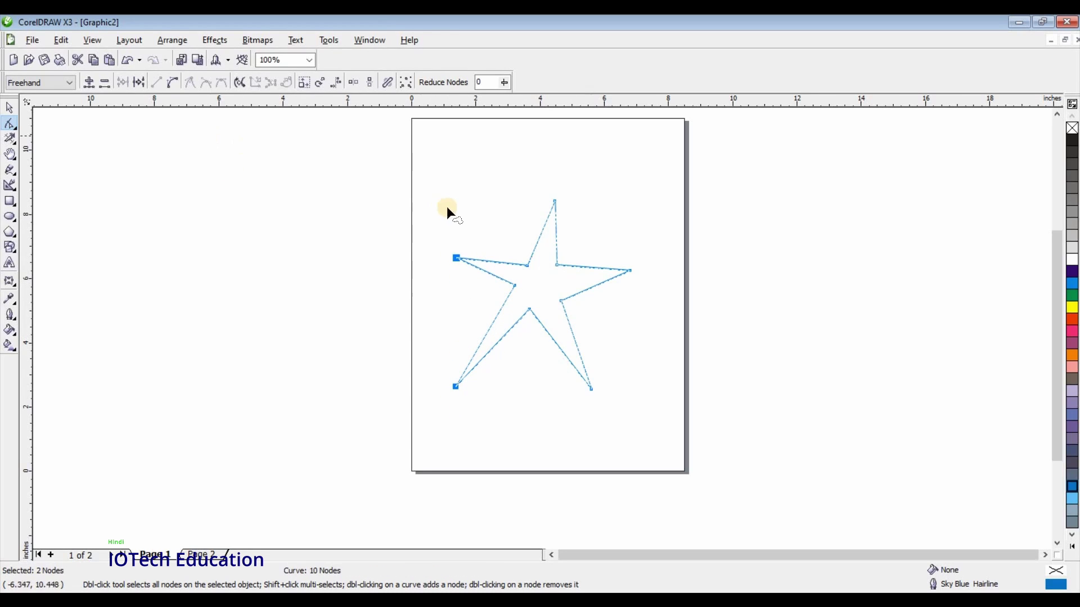
left_click(548, 277)
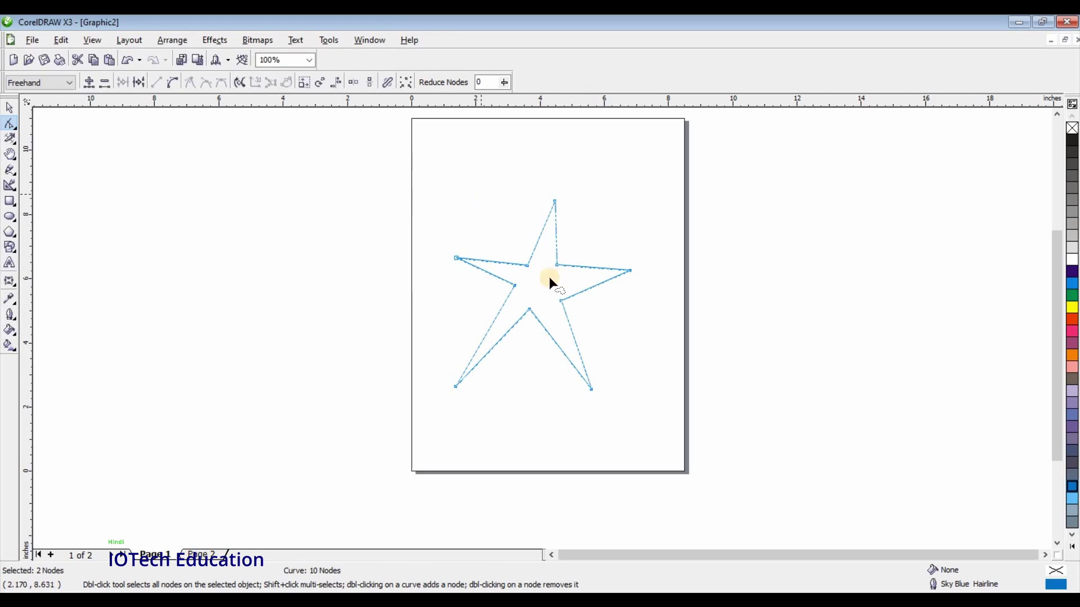
Step: Add a node midway along the upper edge of the star's left arm and pull it up about 1 inch
left_click(496, 262)
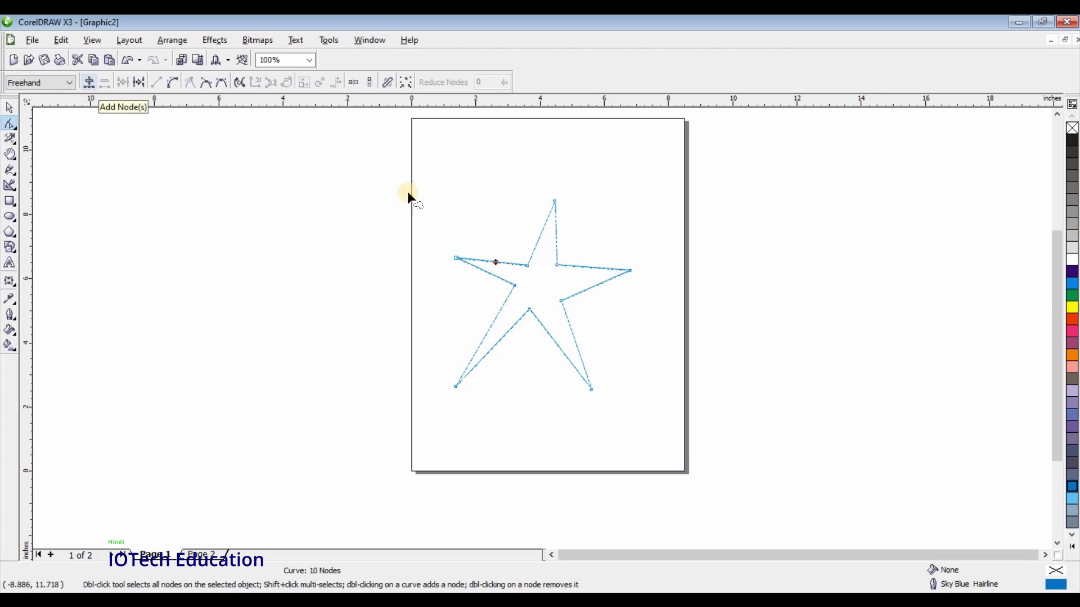
left_click(85, 80)
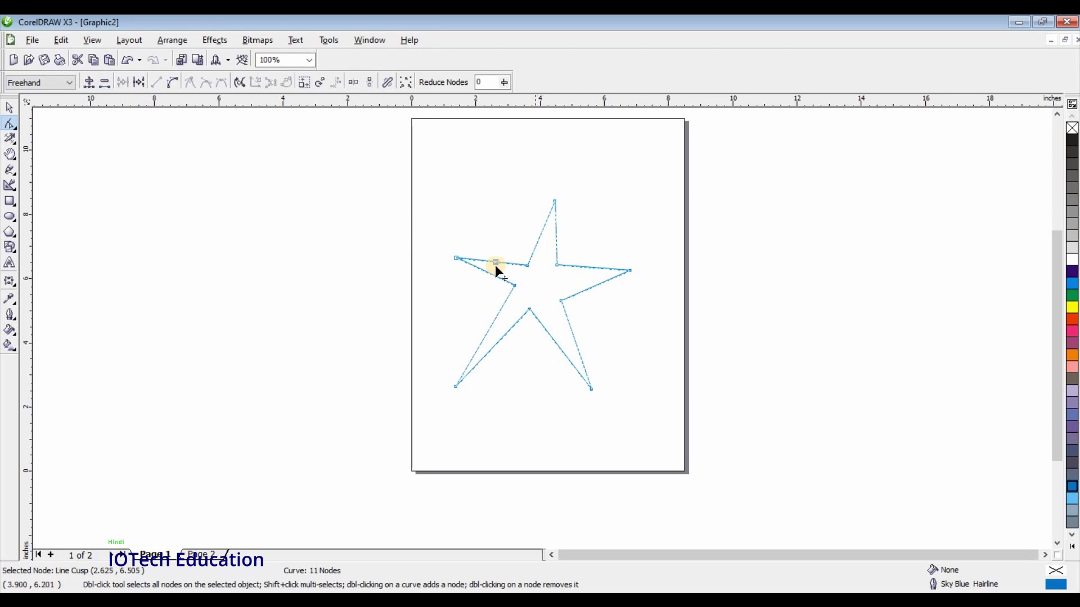
left_click_drag(495, 262, 491, 229)
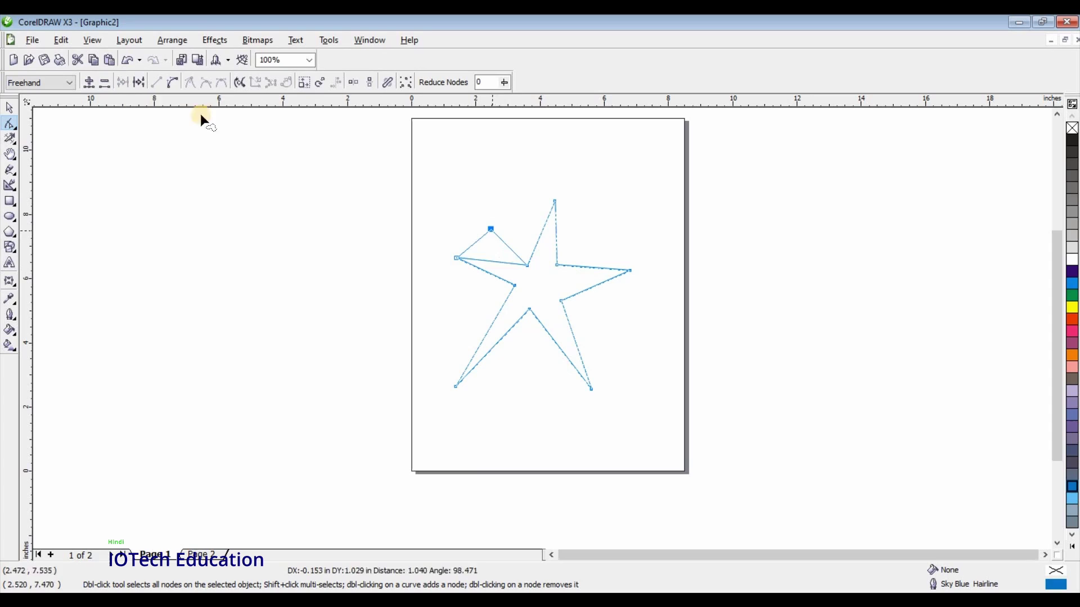
Step: Delete the raised node on the left arm and the inner notch node between the left and top tips
left_click(111, 86)
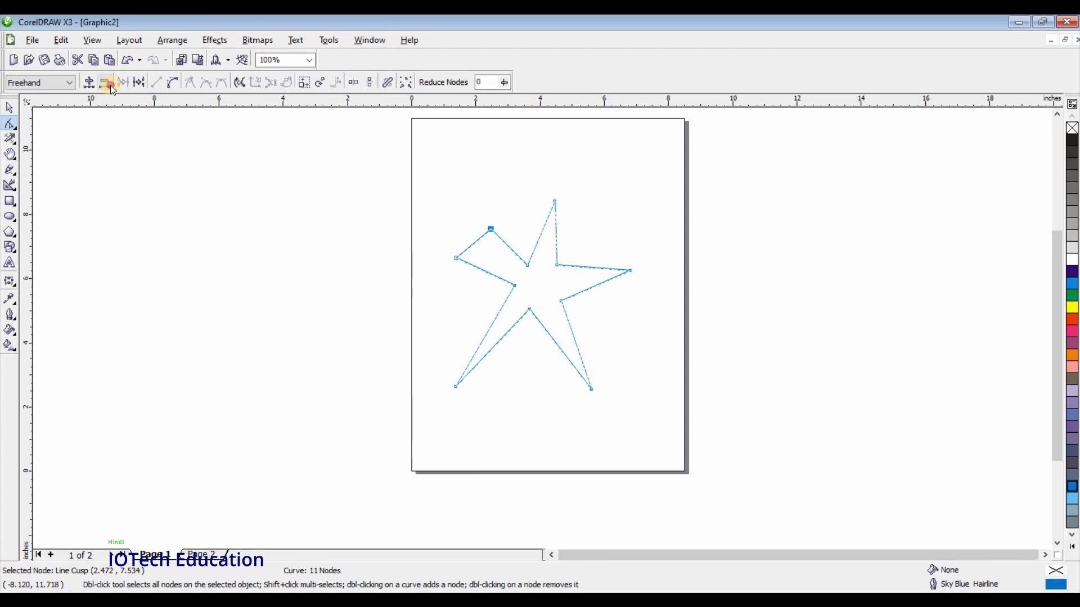
double_click(528, 265)
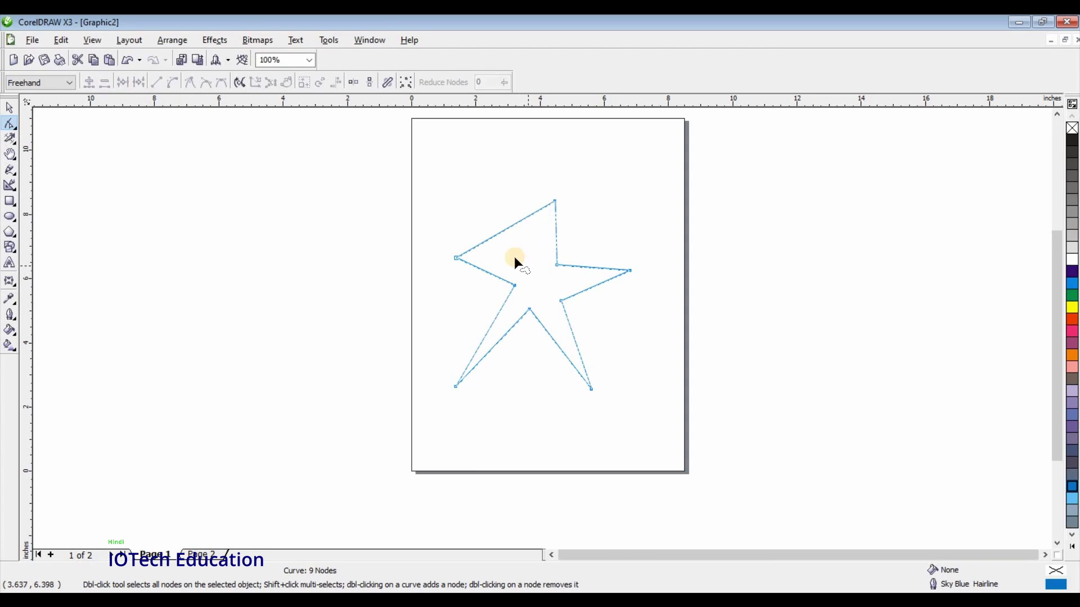
Step: Fill the star with yellow and move its top node left to about 3.2, 8.2 inches
left_click(554, 201)
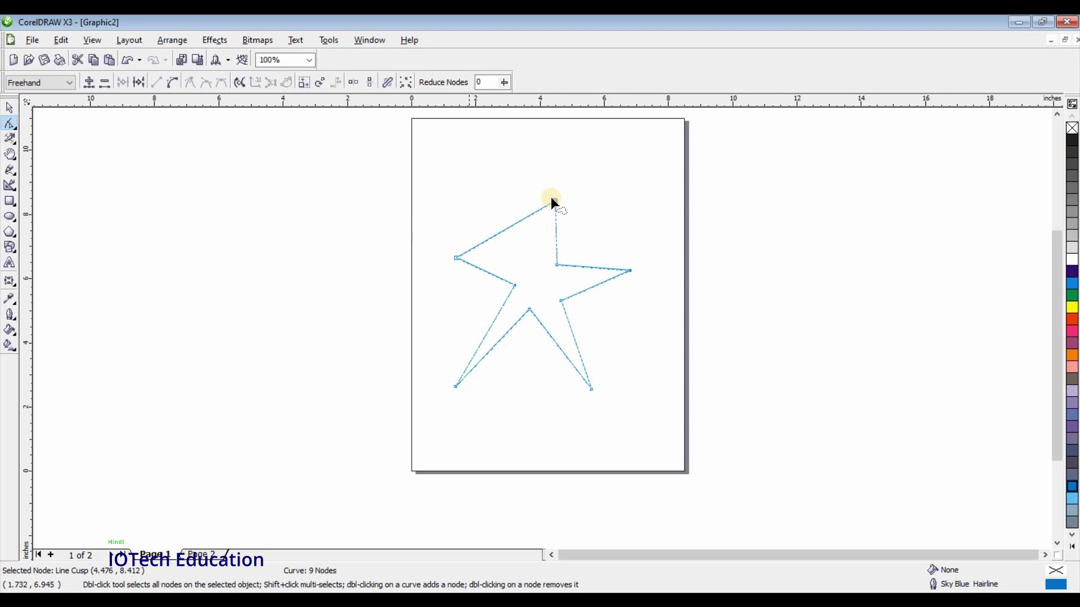
left_click(173, 85)
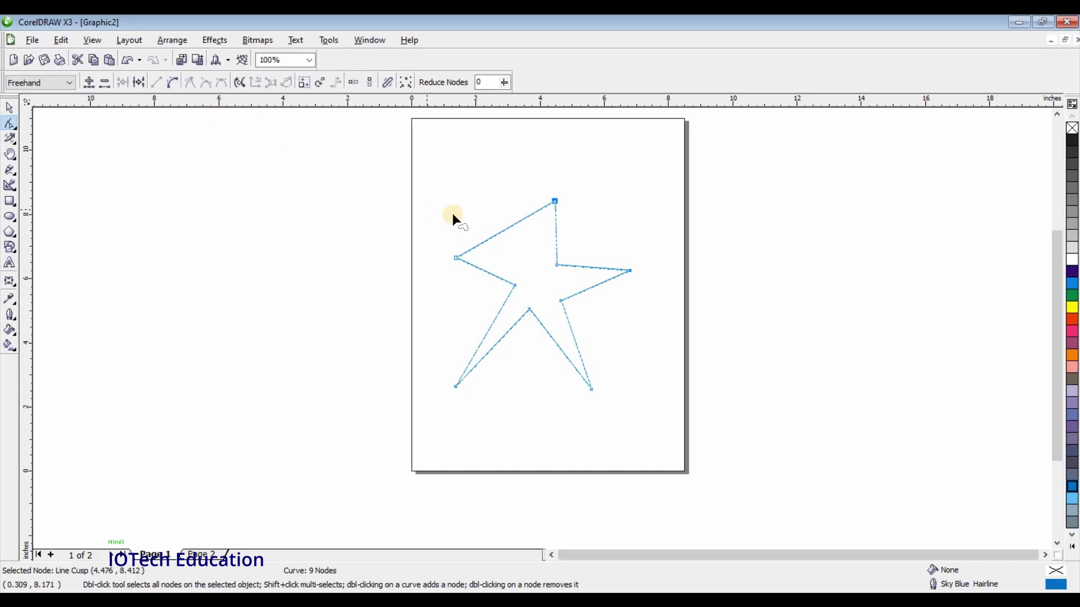
left_click(169, 84)
left_click(523, 235)
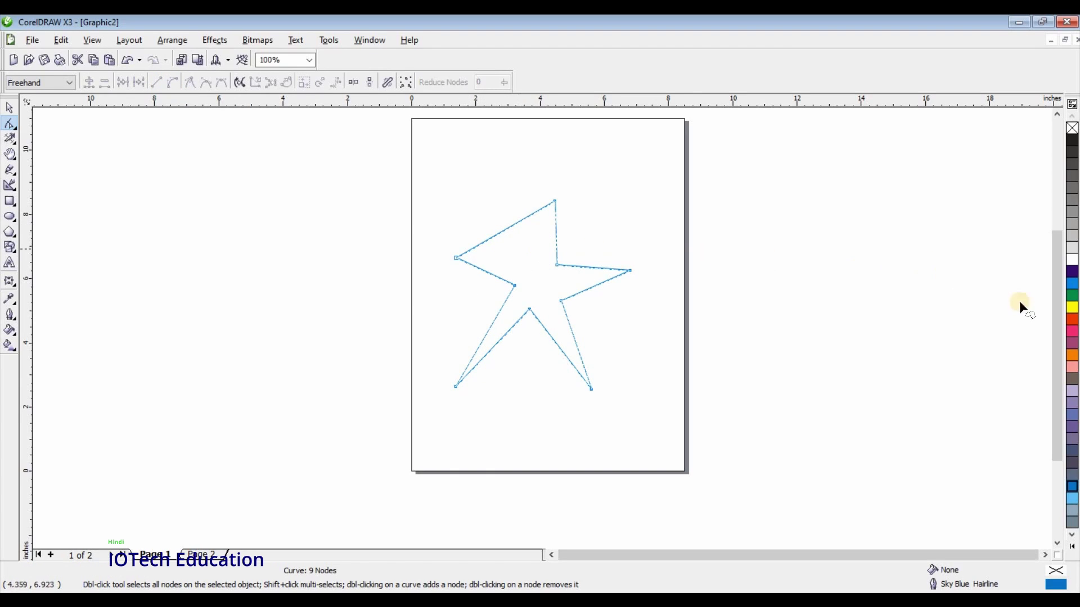
left_click_drag(1070, 308, 513, 210)
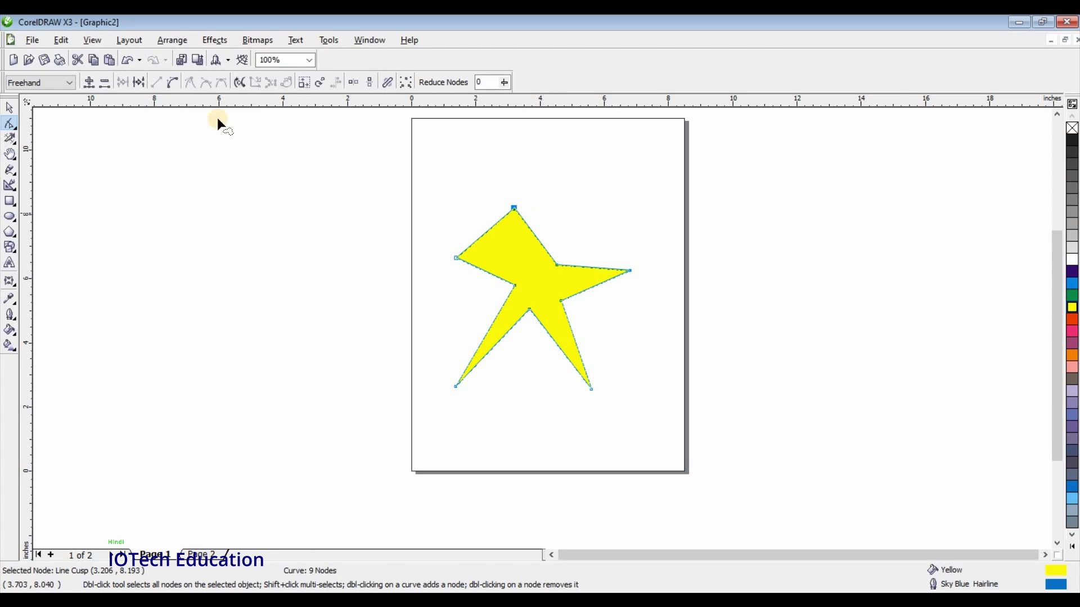
Step: Break the curve at the star's top node, pull the split ends apart, and join the two end nodes again
left_click(139, 84)
mouse_move(511, 208)
left_mouse_down()
mouse_move(597, 206)
mouse_move(501, 186)
mouse_move(587, 230)
mouse_move(629, 217)
mouse_move(598, 198)
mouse_move(488, 187)
left_mouse_up()
left_click(500, 186)
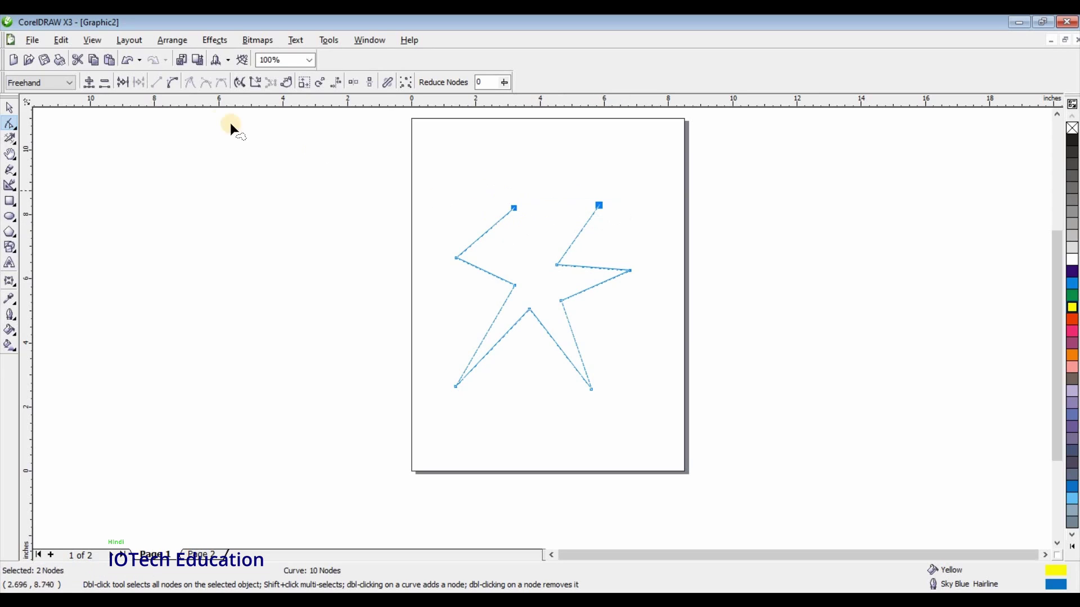
left_click(127, 84)
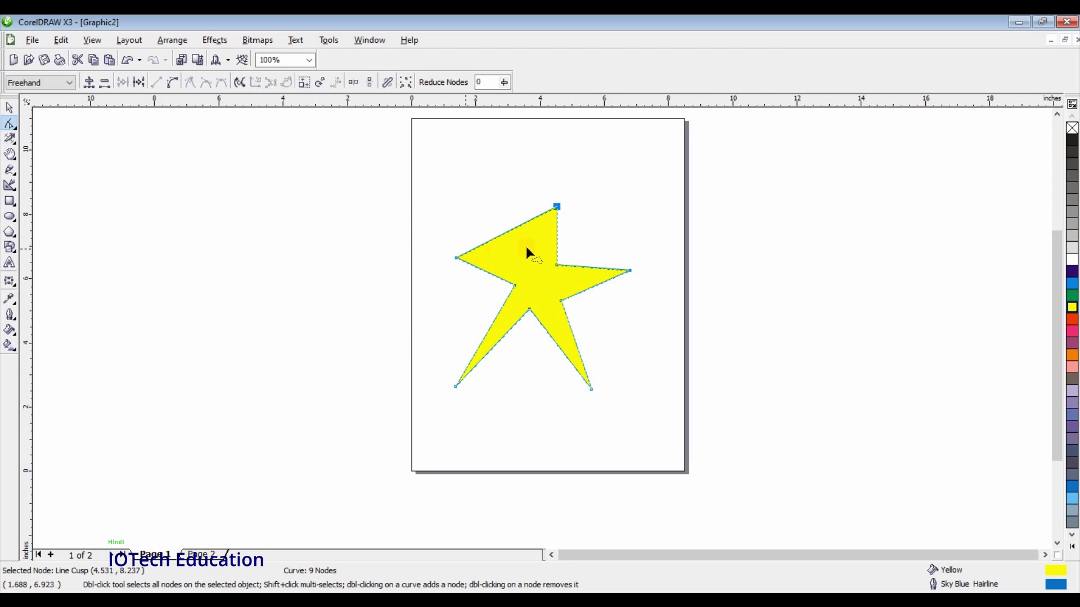
Step: Convert the straight edge between the left and top tips to a curve and bend it upward into an arch
left_click(173, 83)
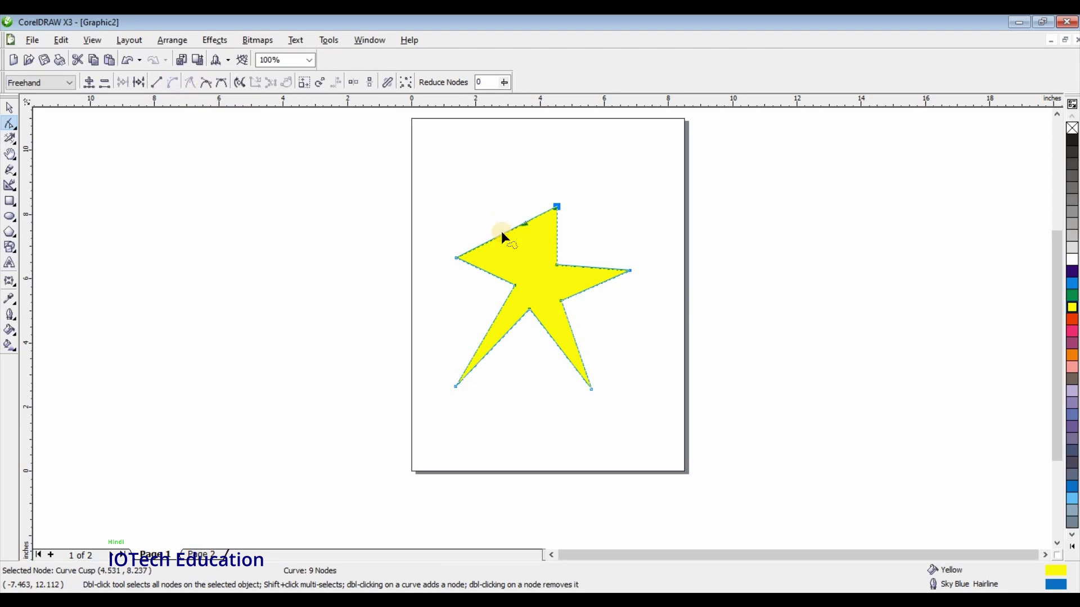
left_click(494, 198)
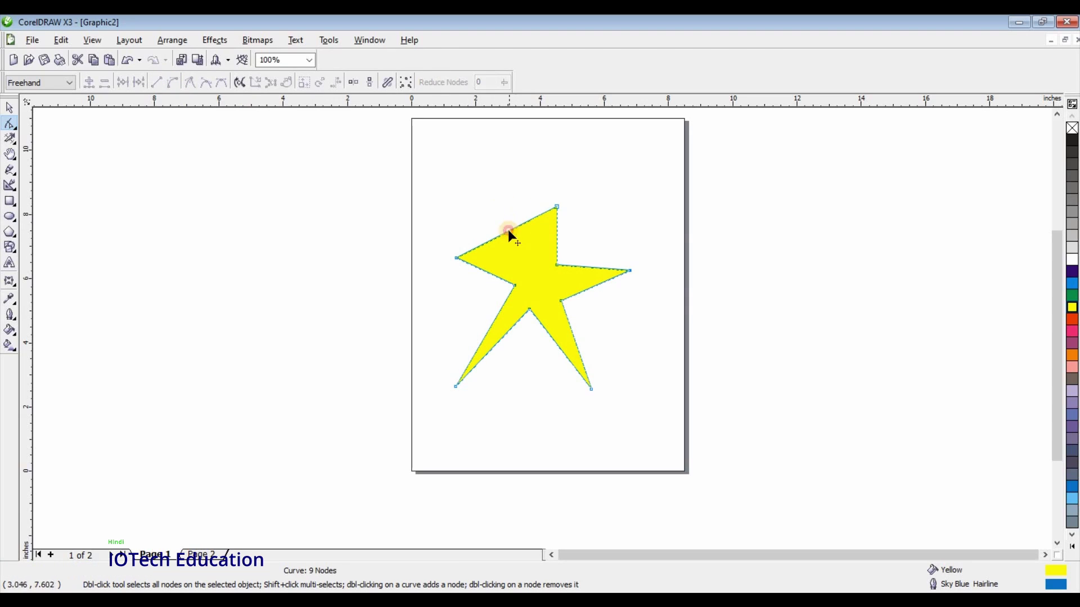
left_click(498, 206)
left_click_drag(498, 207, 512, 251)
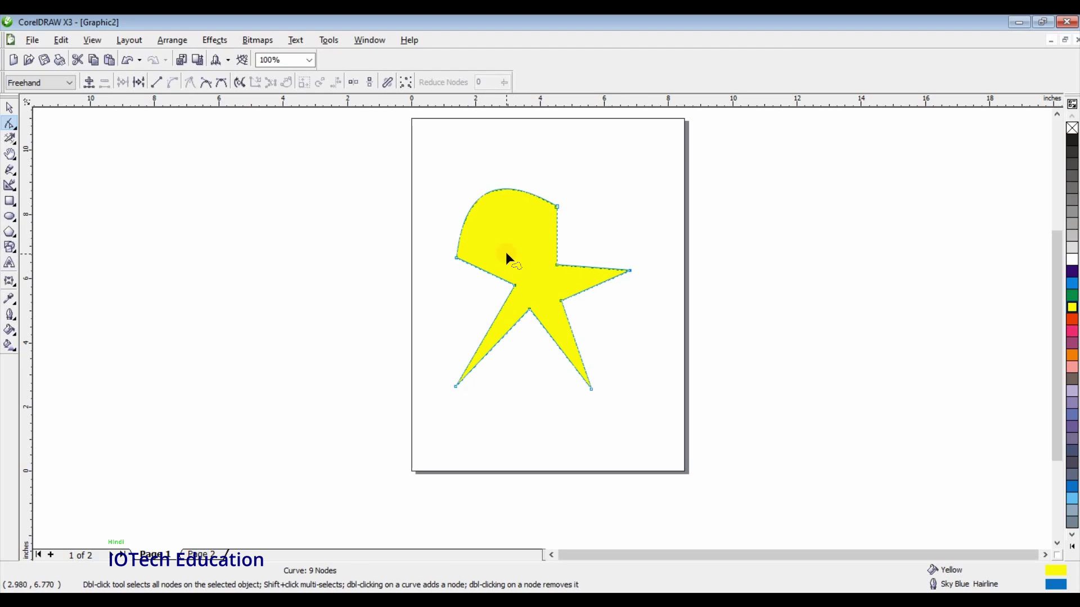
Step: Add a node near the peak of the arch and stretch its right control handle toward the upper right
left_click(486, 191)
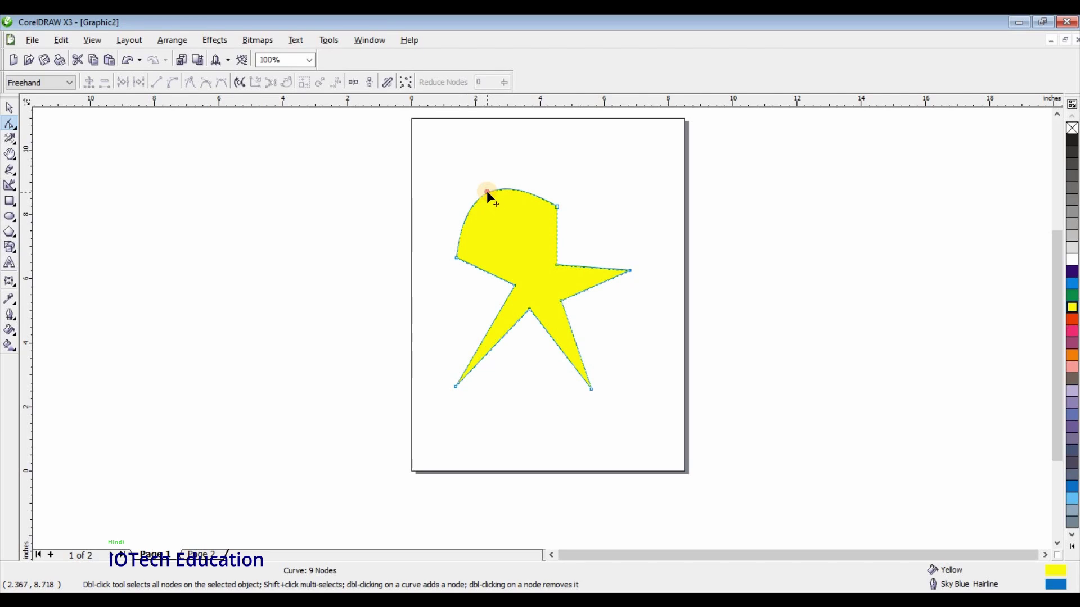
double_click(487, 191)
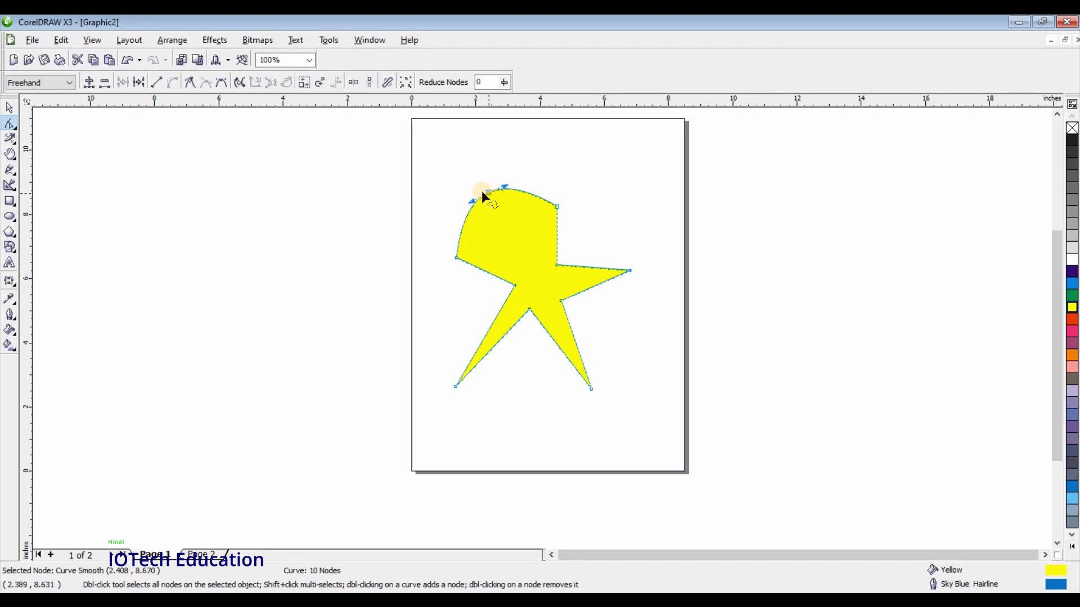
left_click(487, 194)
left_click(426, 157)
left_click_drag(503, 184, 563, 171)
left_click(472, 195)
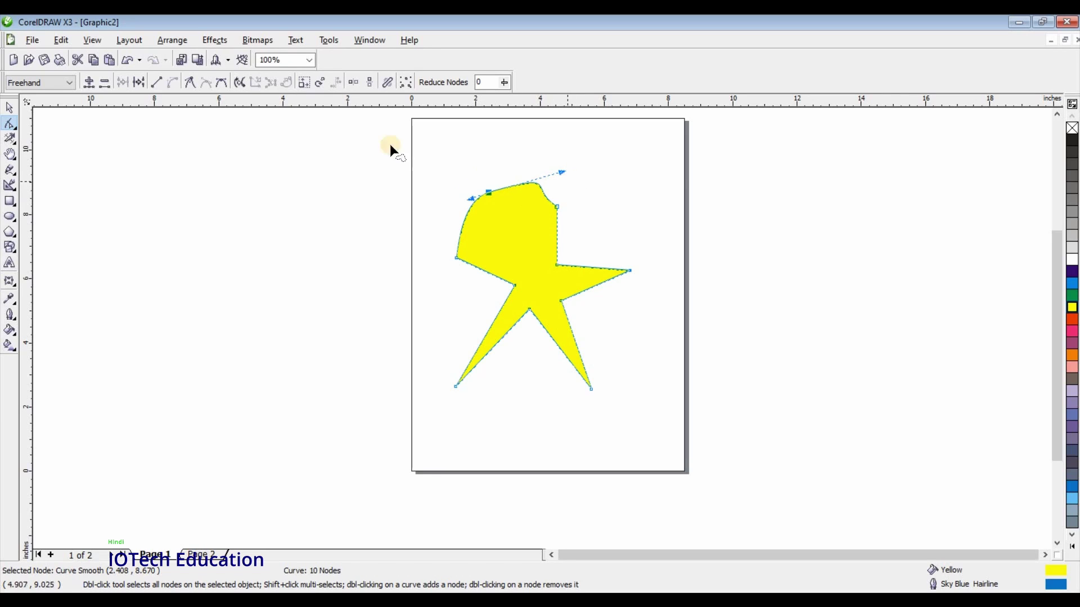
Step: Try the Symmetrical and Smooth types on the arch's added node by adjusting its control handles, and set it to Cusp
left_click(221, 82)
mouse_move(534, 179)
left_mouse_down()
mouse_move(593, 166)
mouse_move(546, 165)
mouse_move(561, 168)
mouse_move(503, 185)
mouse_move(541, 199)
mouse_move(539, 170)
mouse_move(583, 163)
mouse_move(525, 176)
left_mouse_up()
left_click(206, 83)
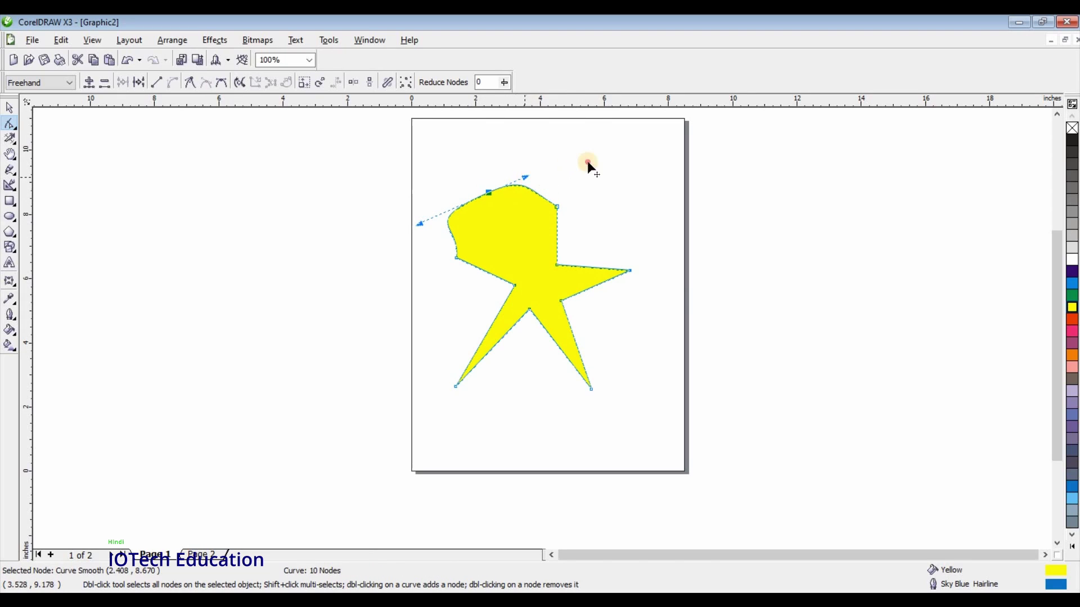
left_click_drag(588, 163, 550, 165)
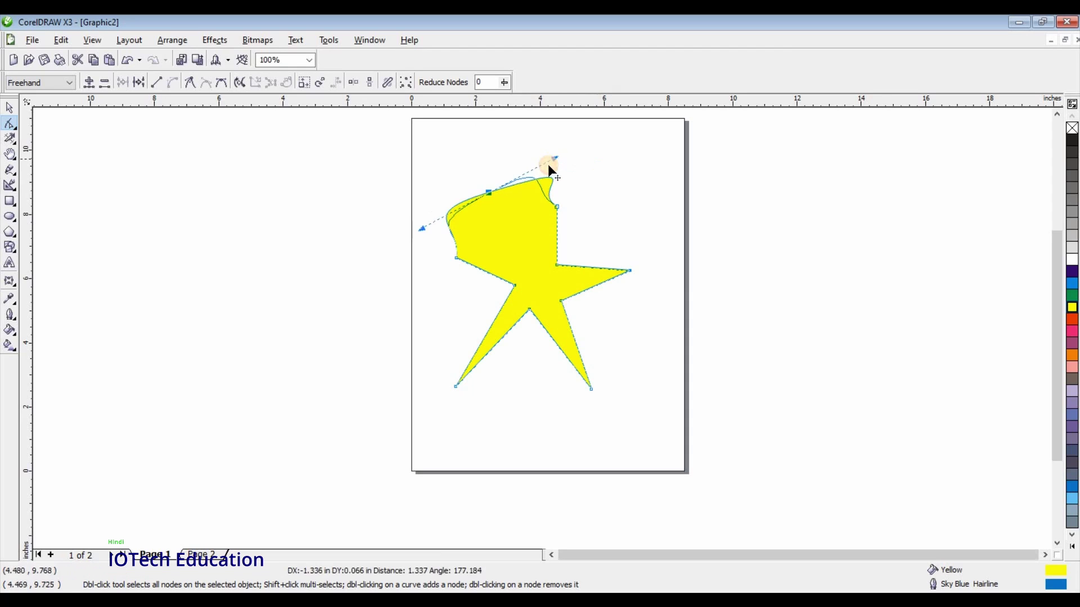
left_click(187, 83)
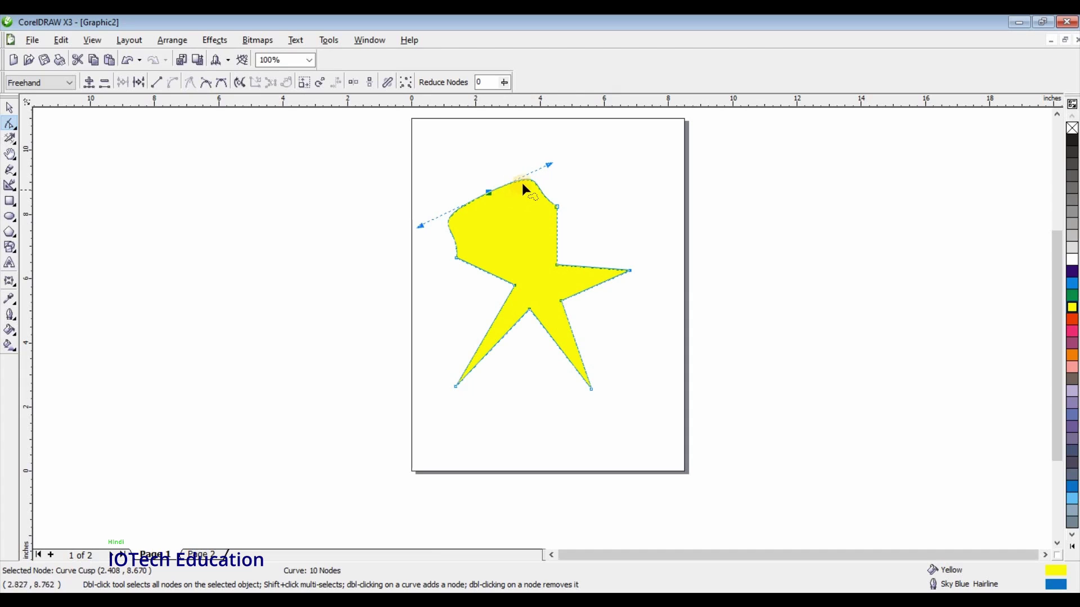
Step: Bend the curve segment right of the arch's cusp node down into a hollow and pull it up into a tall peak
left_click_drag(524, 181, 525, 178)
left_click(515, 240)
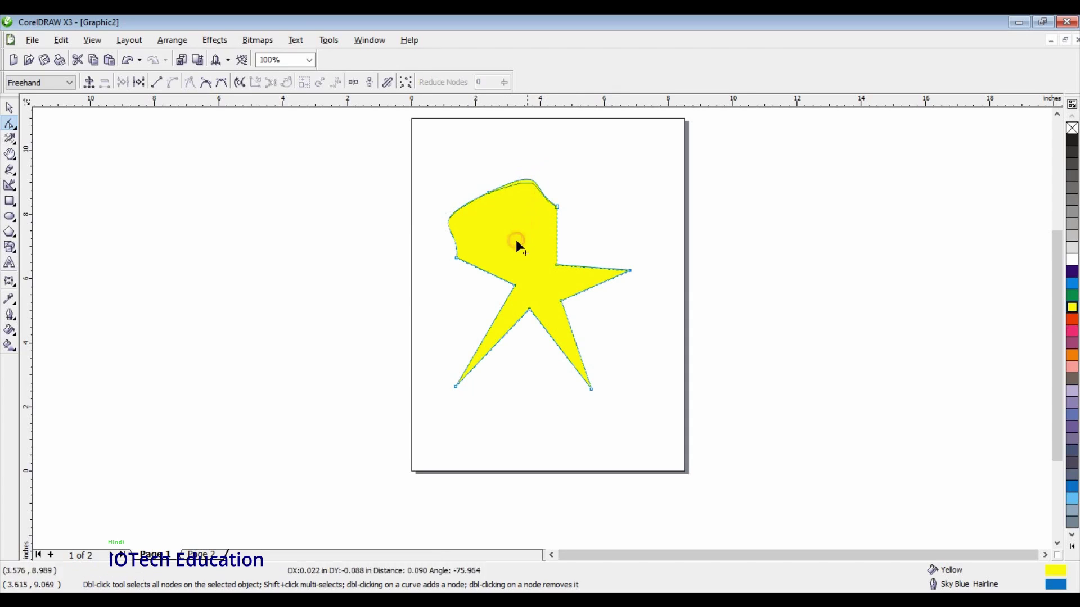
left_click_drag(515, 240, 498, 230)
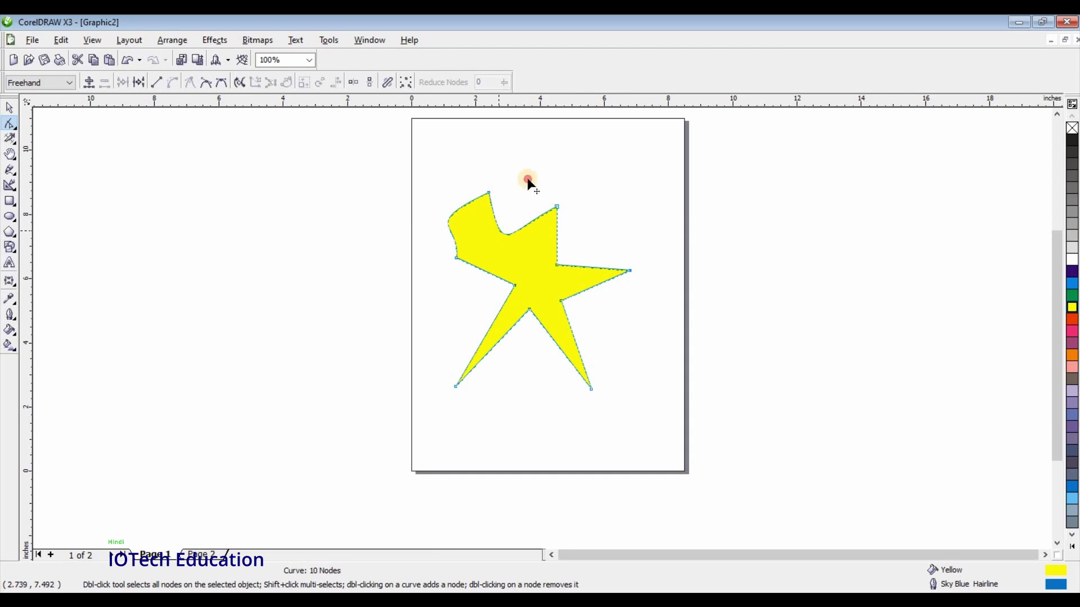
left_click_drag(528, 178, 527, 157)
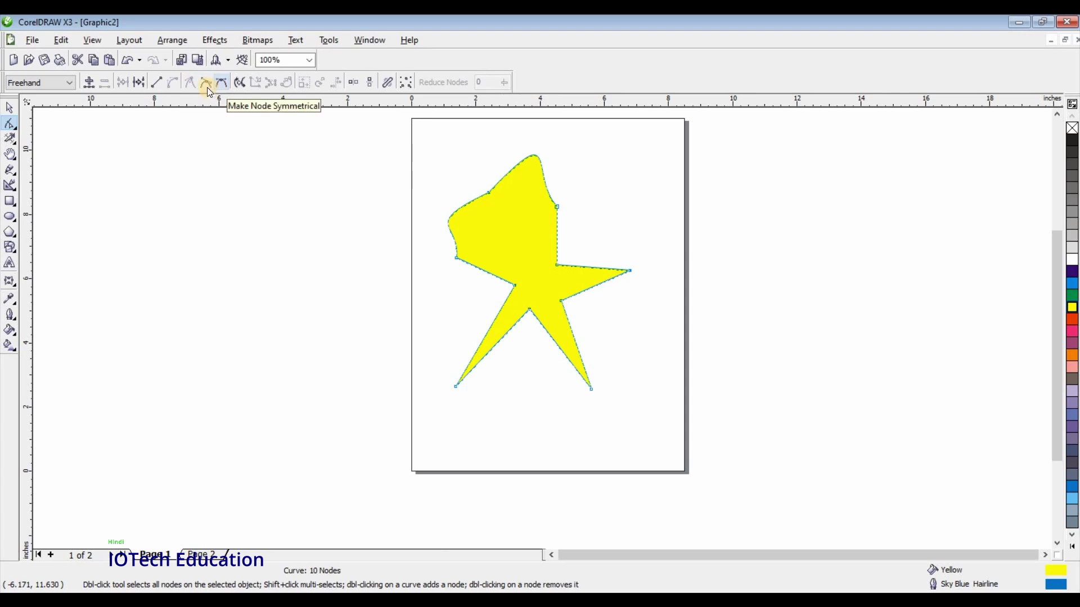
Step: Add a node at the peak, adjust its left control handle, set the node to Cusp, and swing the left handle downward
double_click(529, 155)
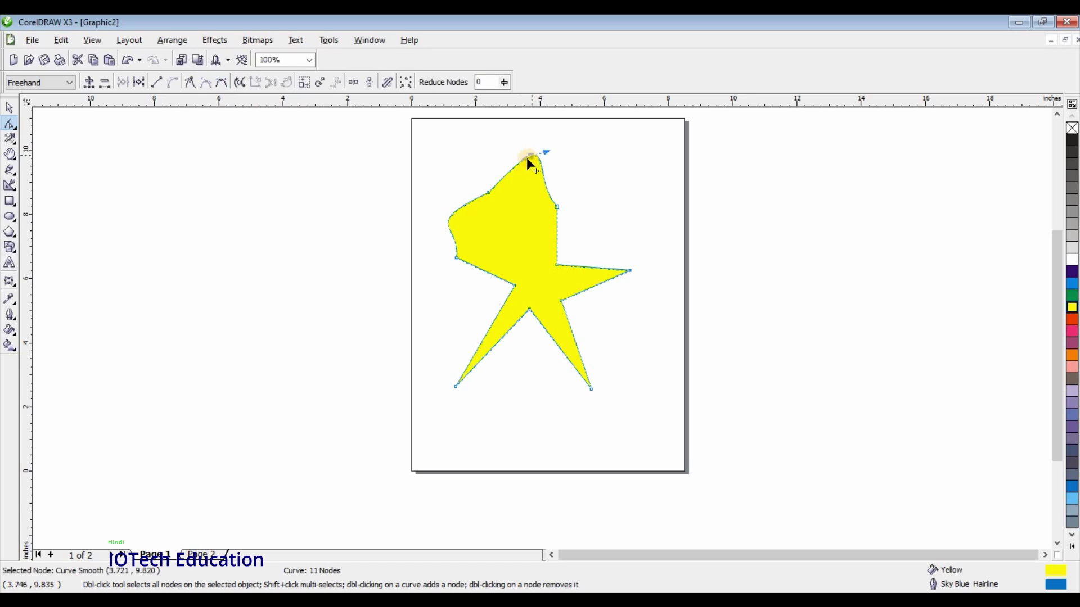
mouse_move(500, 150)
left_mouse_down()
mouse_move(478, 153)
mouse_move(487, 161)
left_mouse_up()
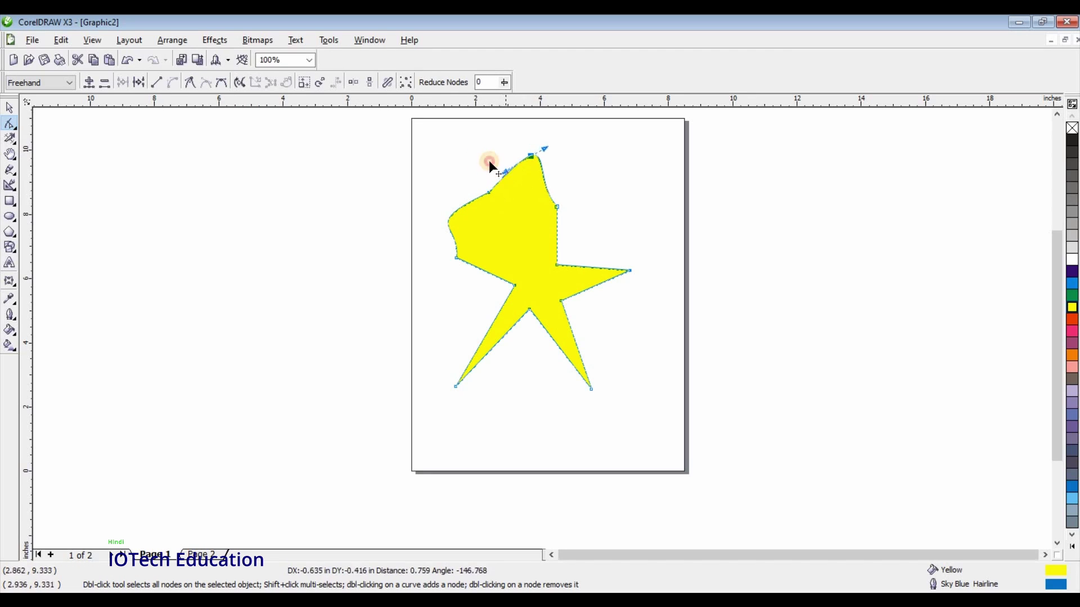
left_click(192, 84)
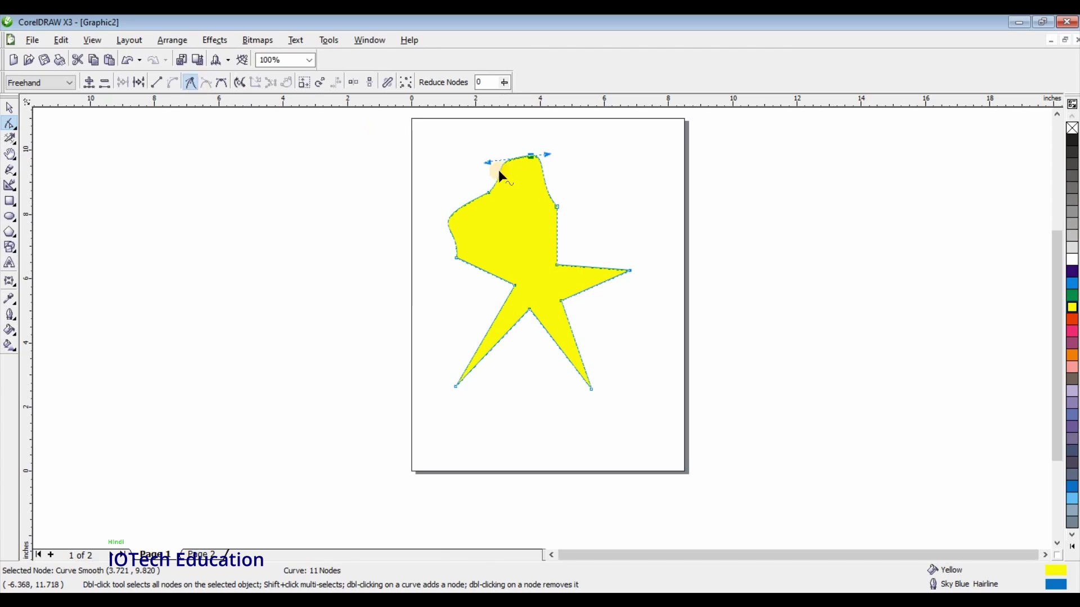
left_click_drag(504, 165, 543, 187)
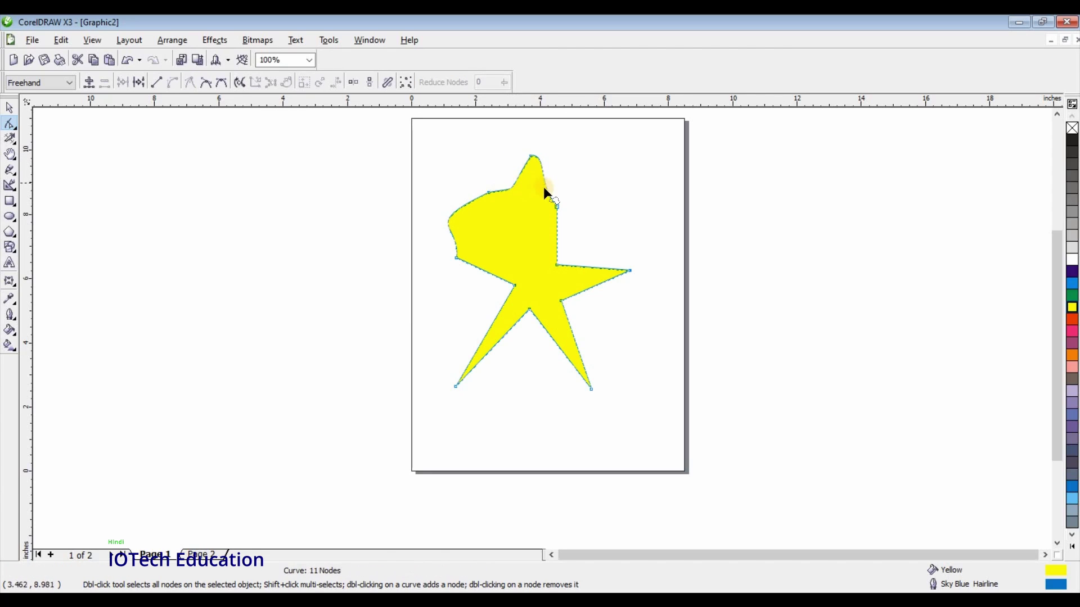
left_click(531, 157)
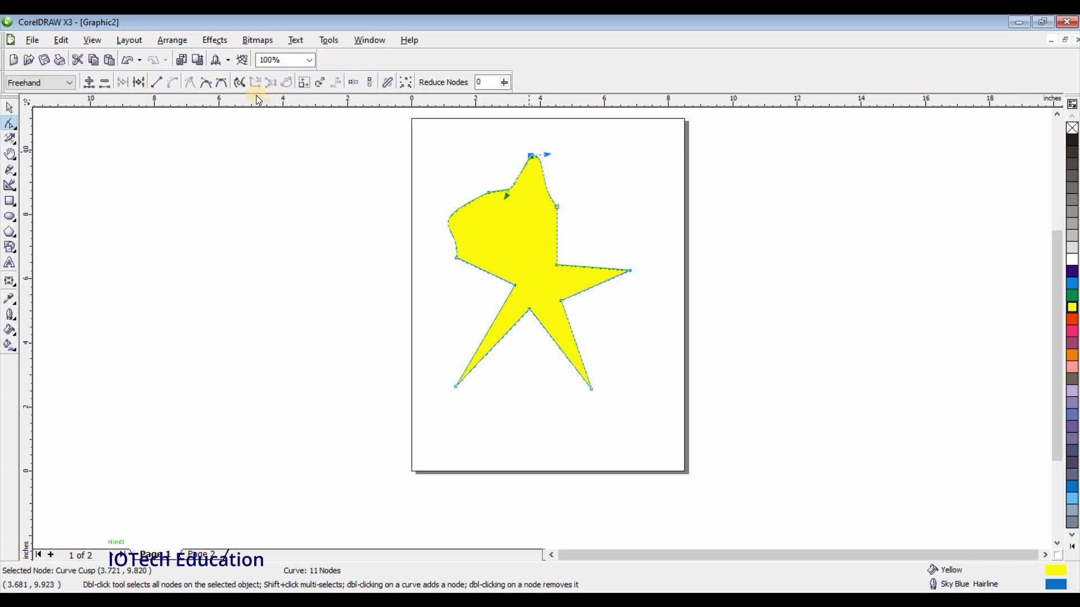
Step: Make the peak node Smooth and tilt its handles, and change it to Symmetrical and stretch both handles outward
left_click(214, 84)
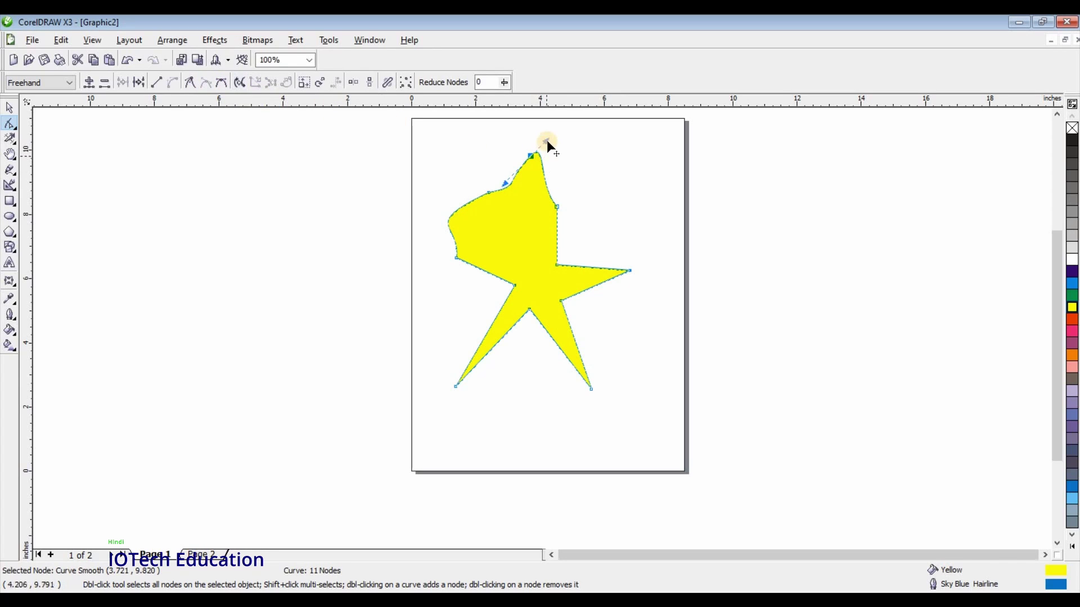
left_click_drag(552, 143, 559, 165)
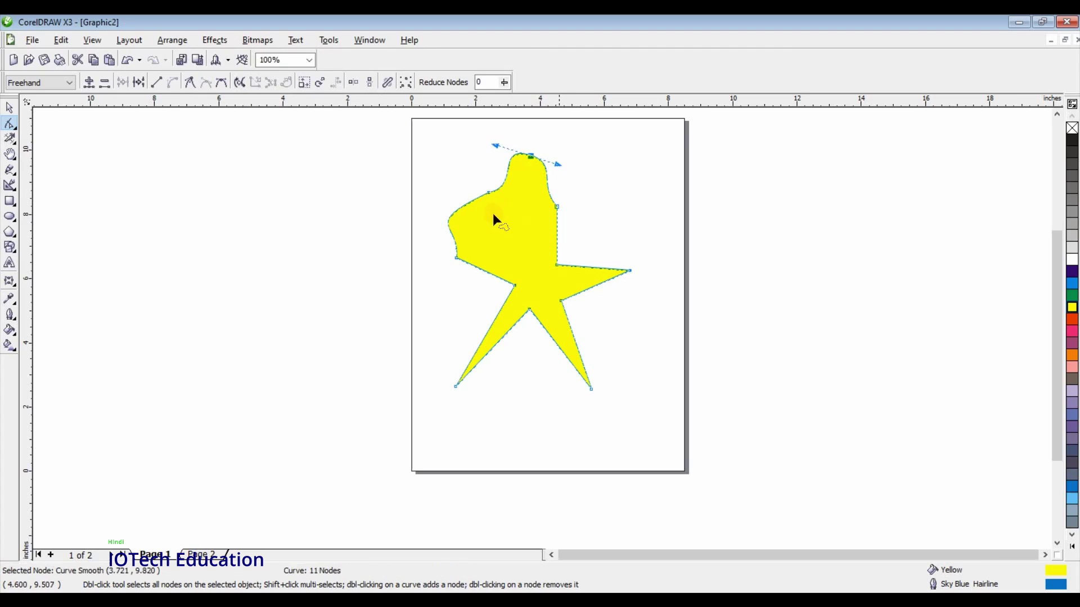
left_click(220, 84)
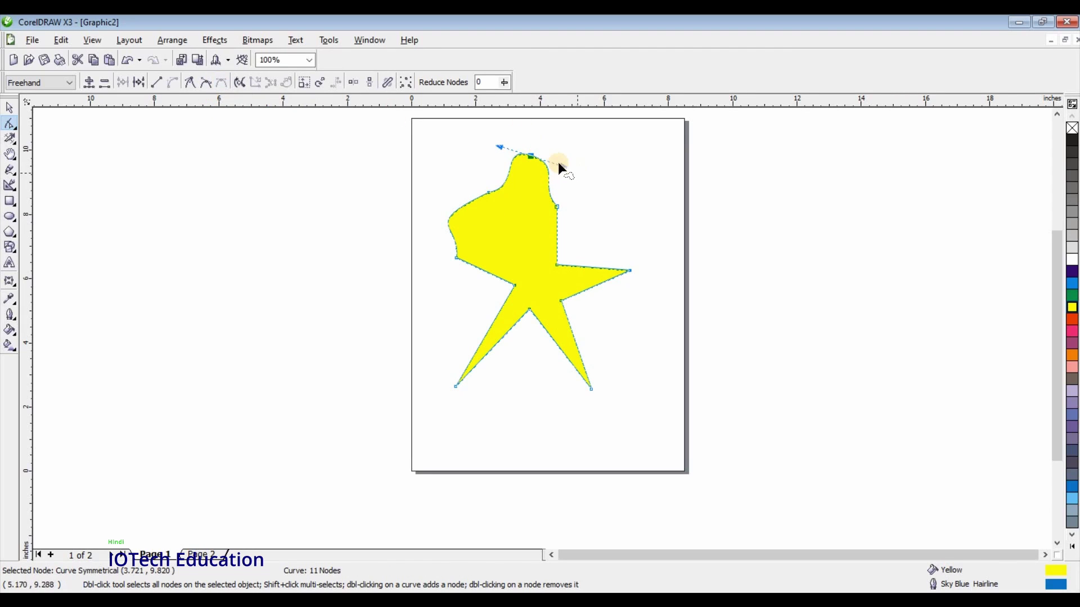
left_click_drag(562, 164, 548, 248)
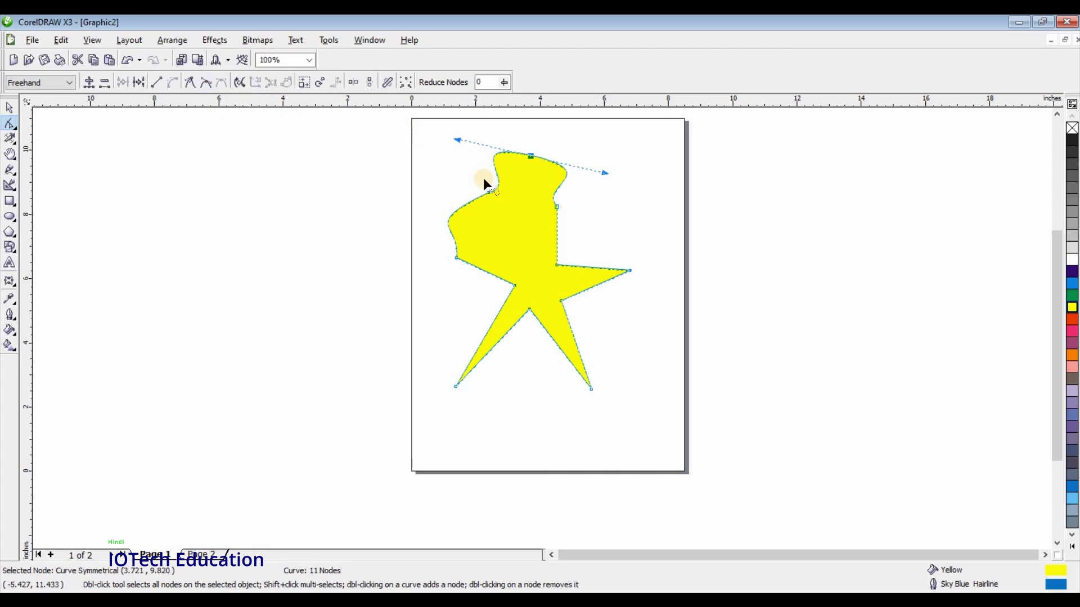
Step: Convert the inner edge of the star's lower-left point to a curve and bend it outward to the lower right
left_click(456, 386)
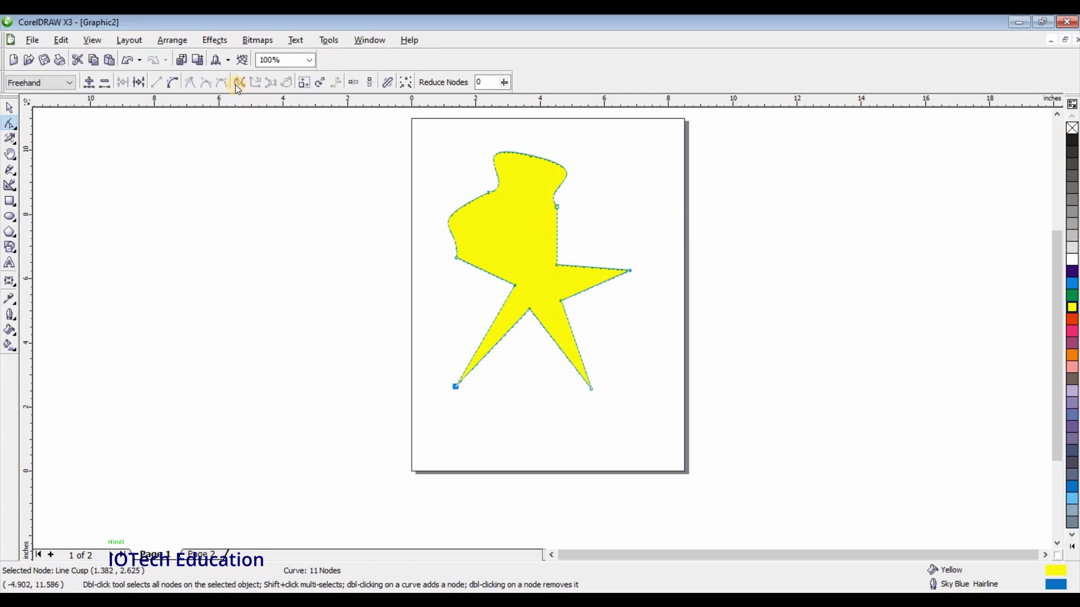
left_click(173, 84)
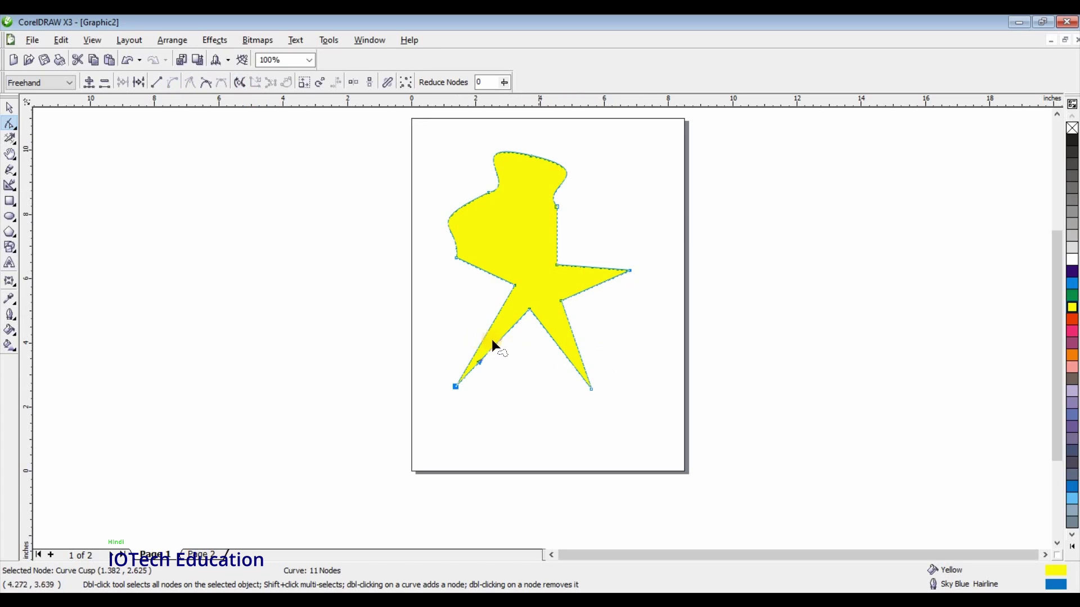
left_click_drag(497, 343, 509, 359)
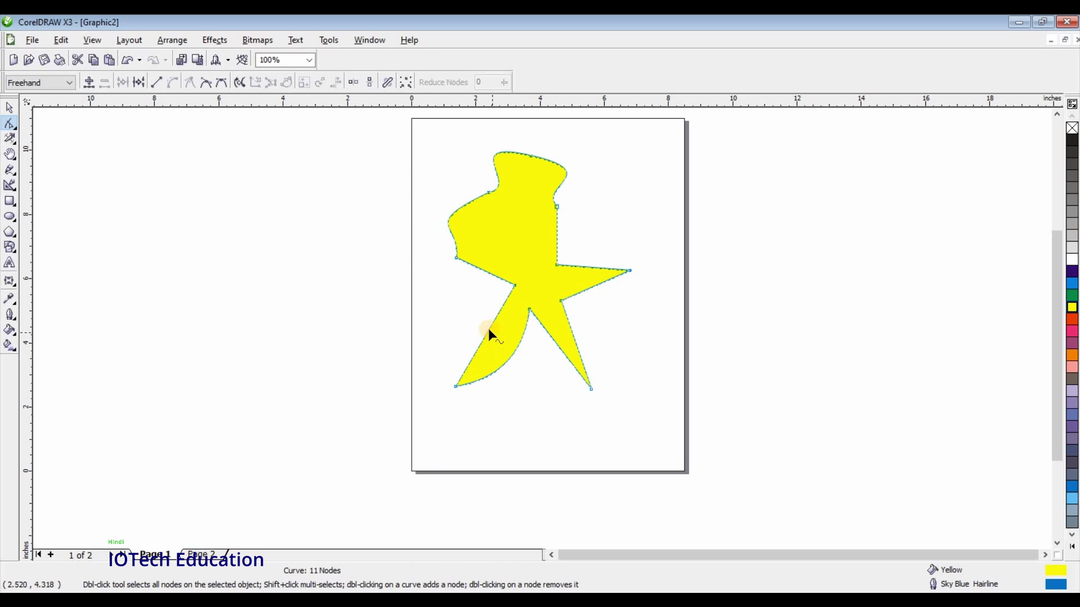
Step: Convert the outer edge of the lower-left point to a curve and bend it outward to form a rounded petal
left_click_drag(482, 329, 454, 390)
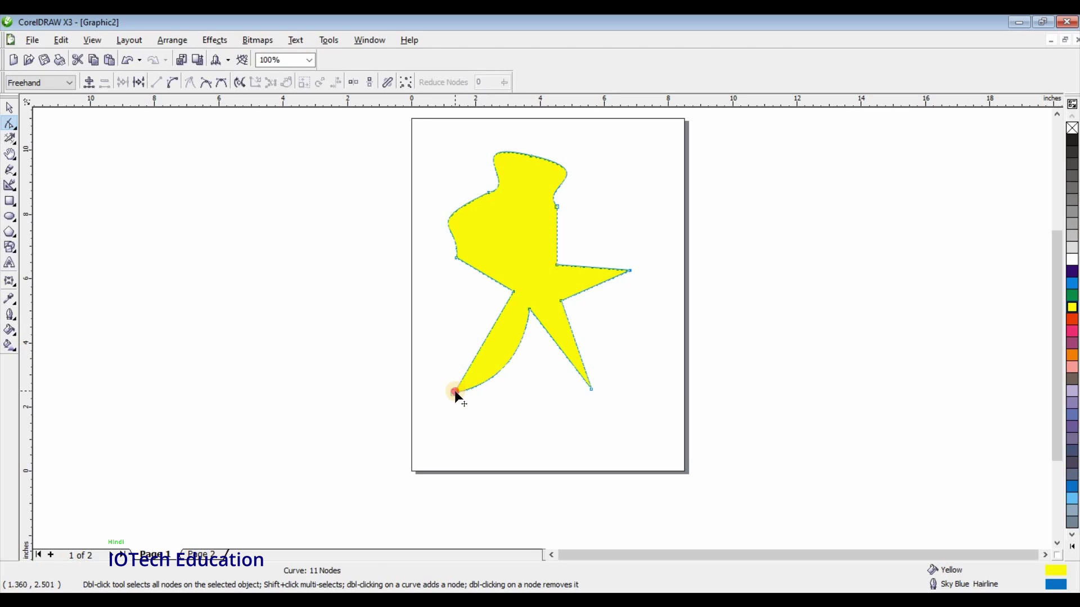
left_click(454, 392)
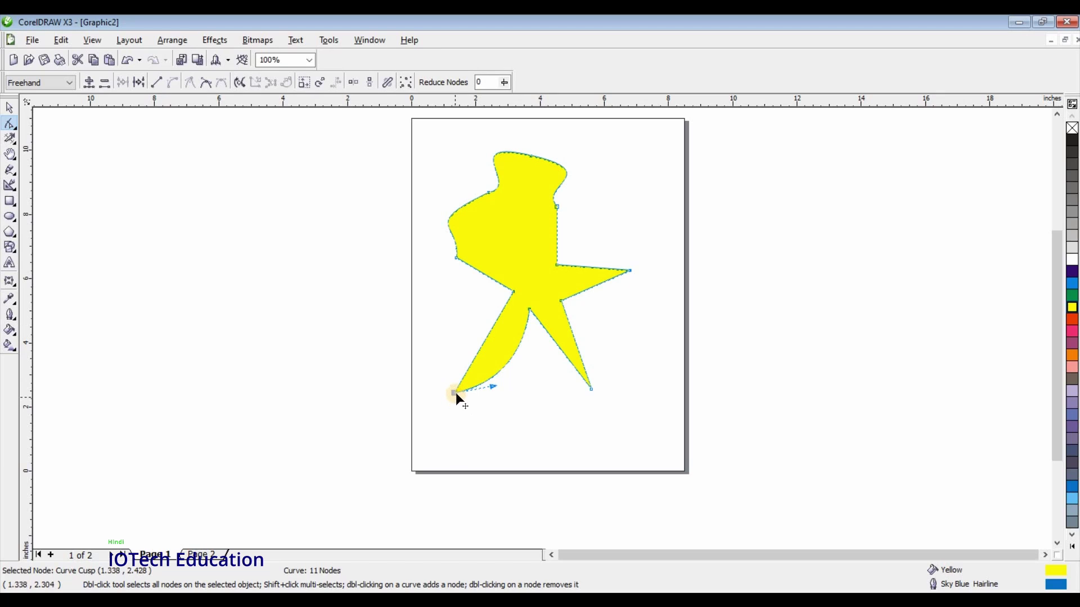
left_click(241, 82)
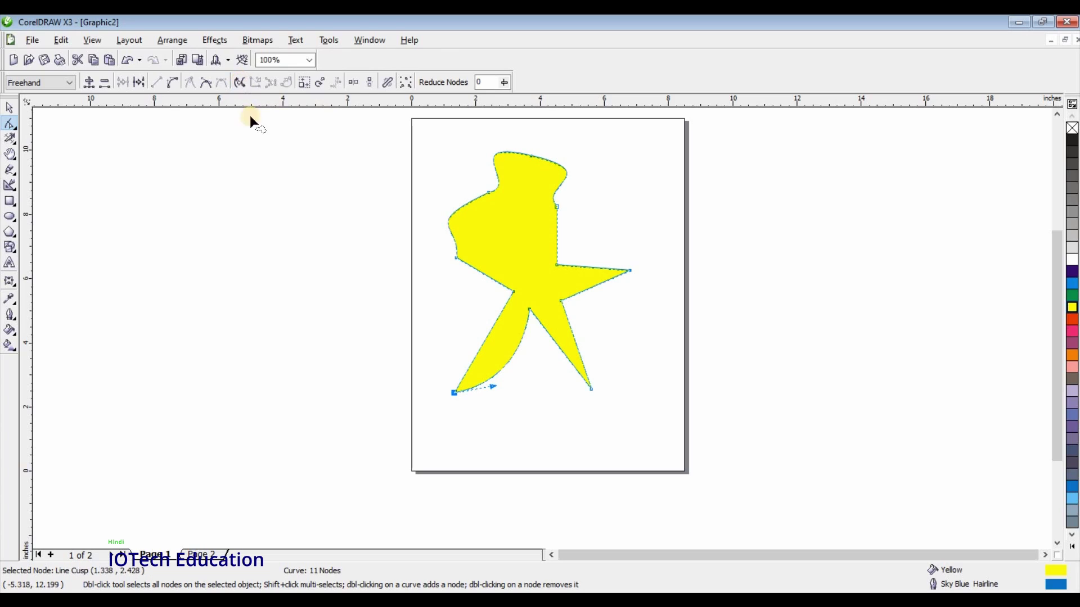
left_click(240, 82)
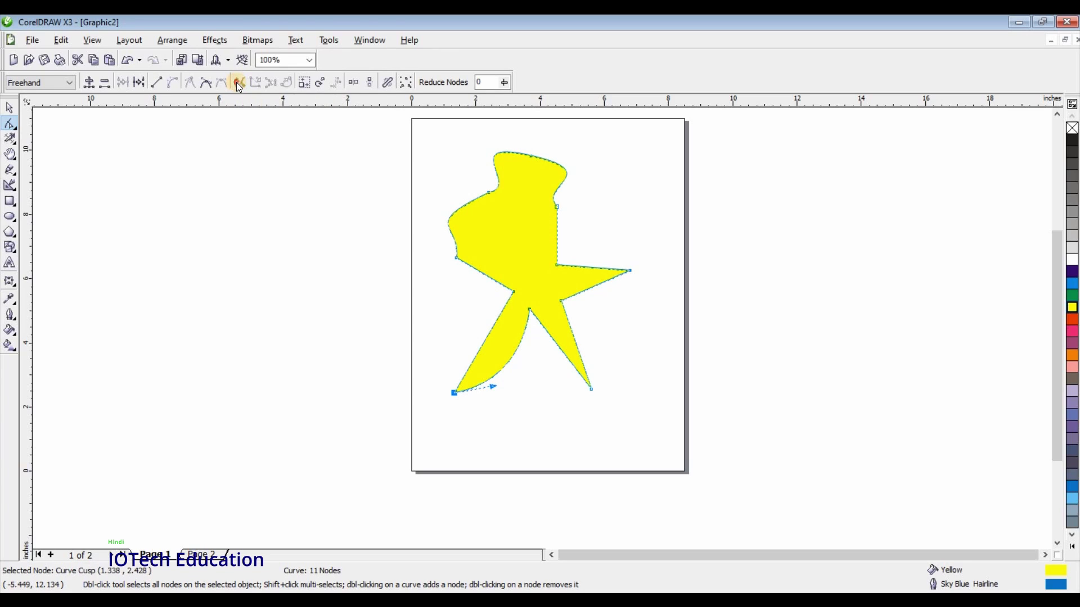
left_click(174, 84)
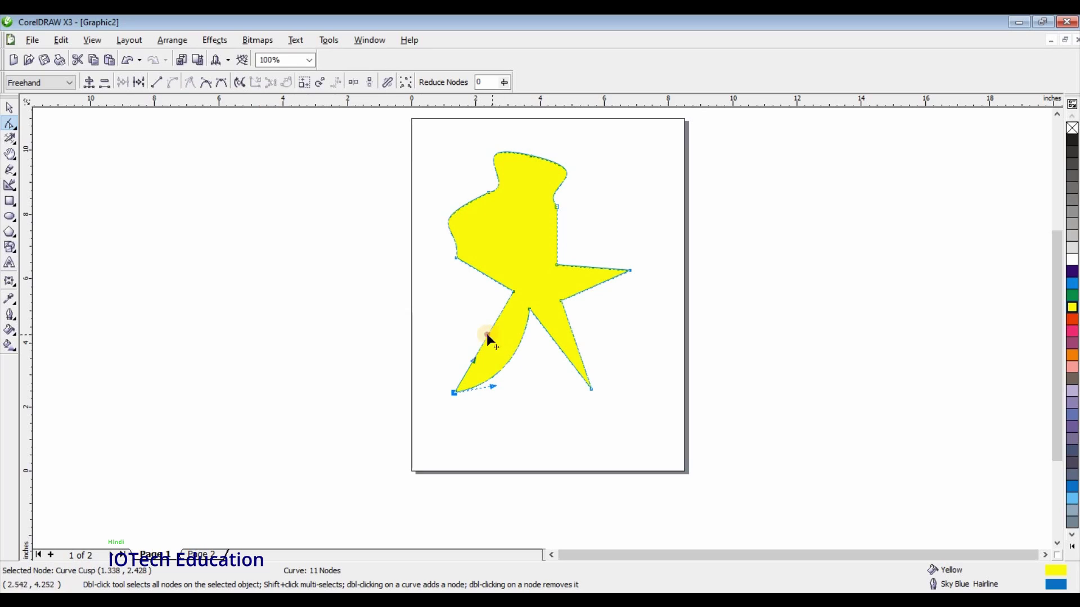
left_click_drag(445, 329, 413, 281)
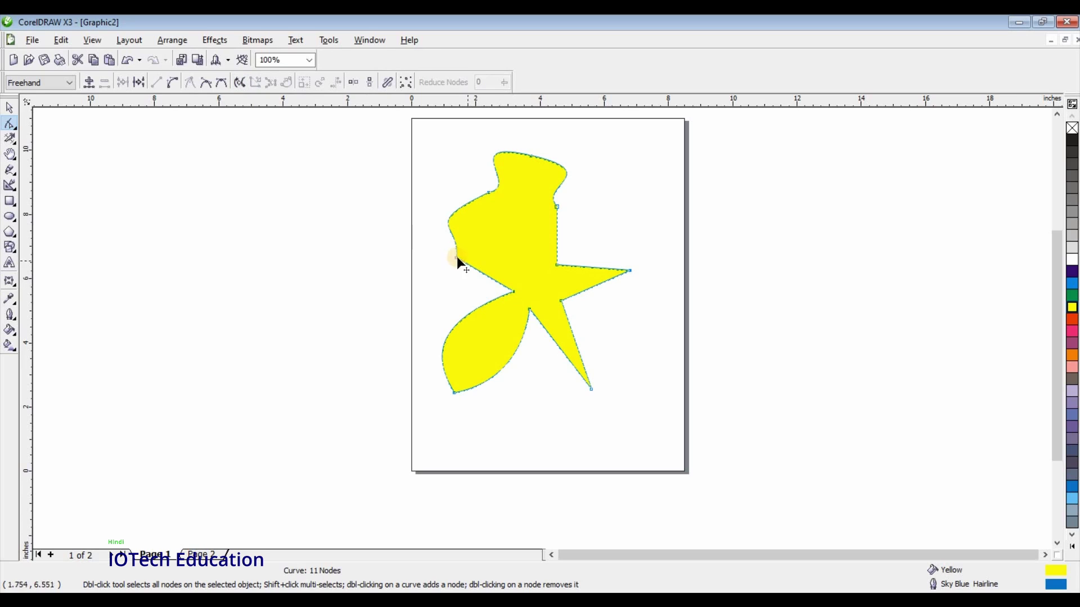
Step: Convert both edges of the star's lower-right point to curves and bend them outward into a petal
left_click(591, 389)
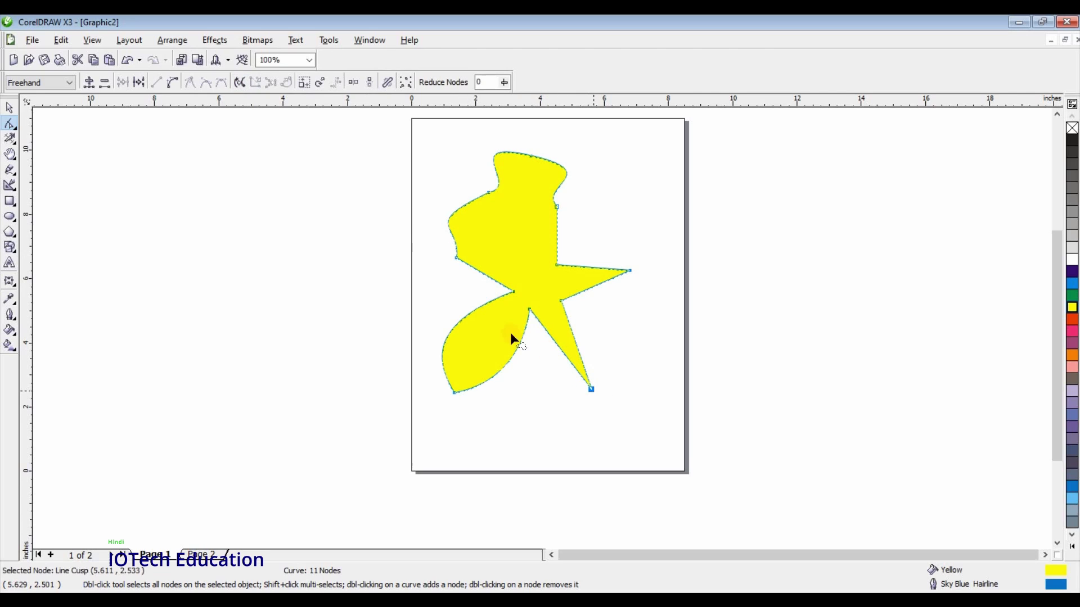
left_click(528, 308)
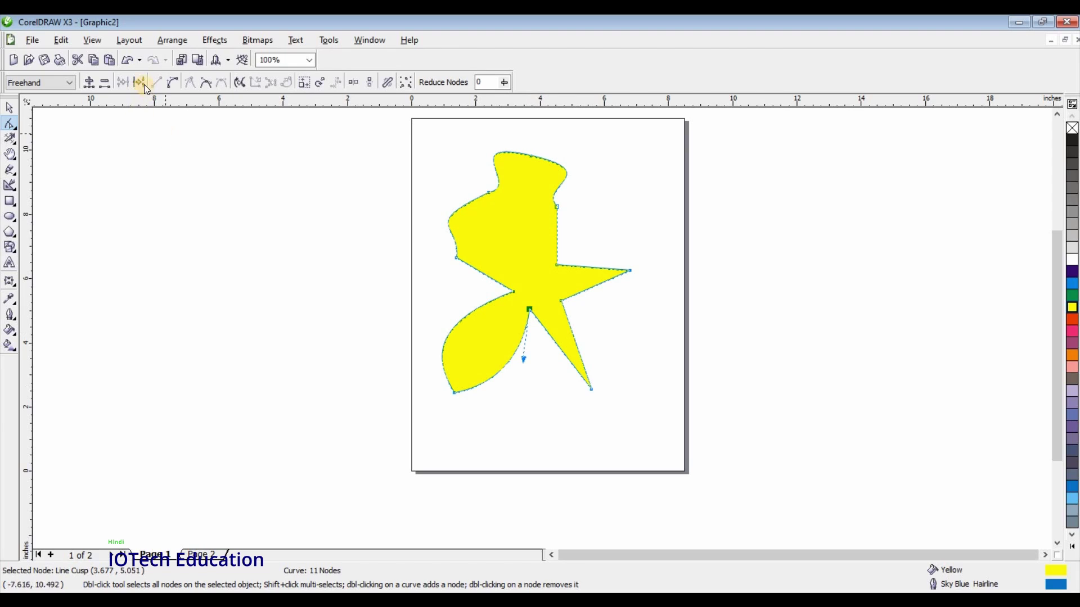
left_click(173, 82)
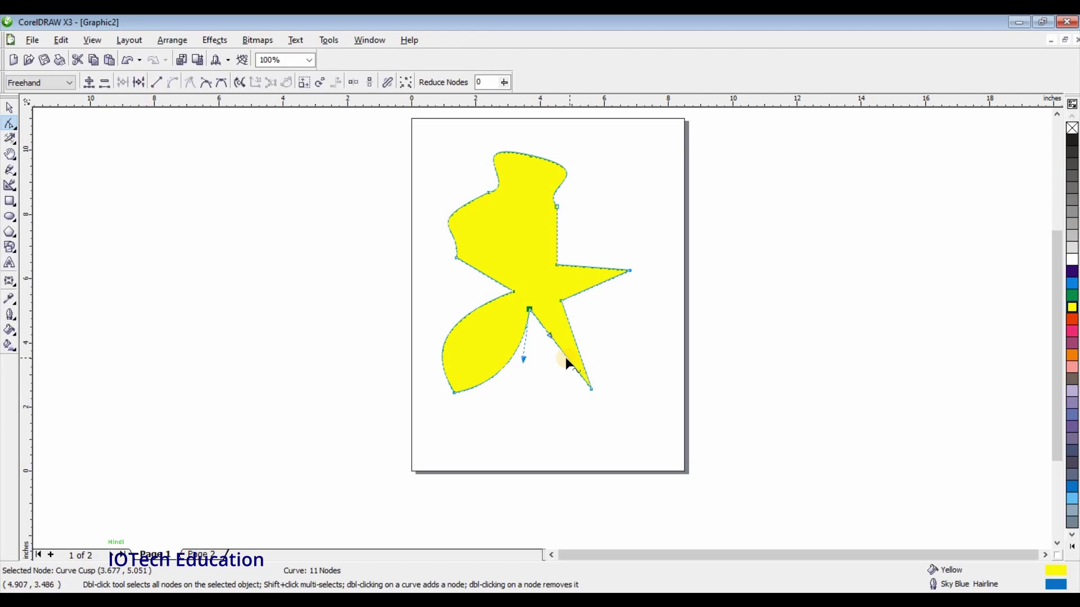
left_click_drag(556, 372, 594, 390)
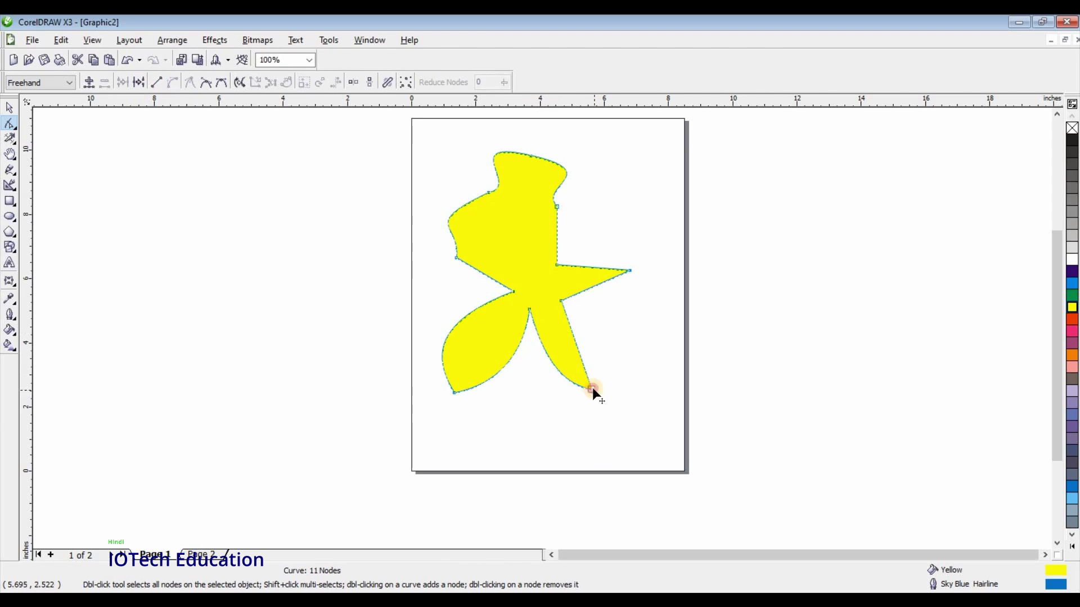
left_click(592, 386)
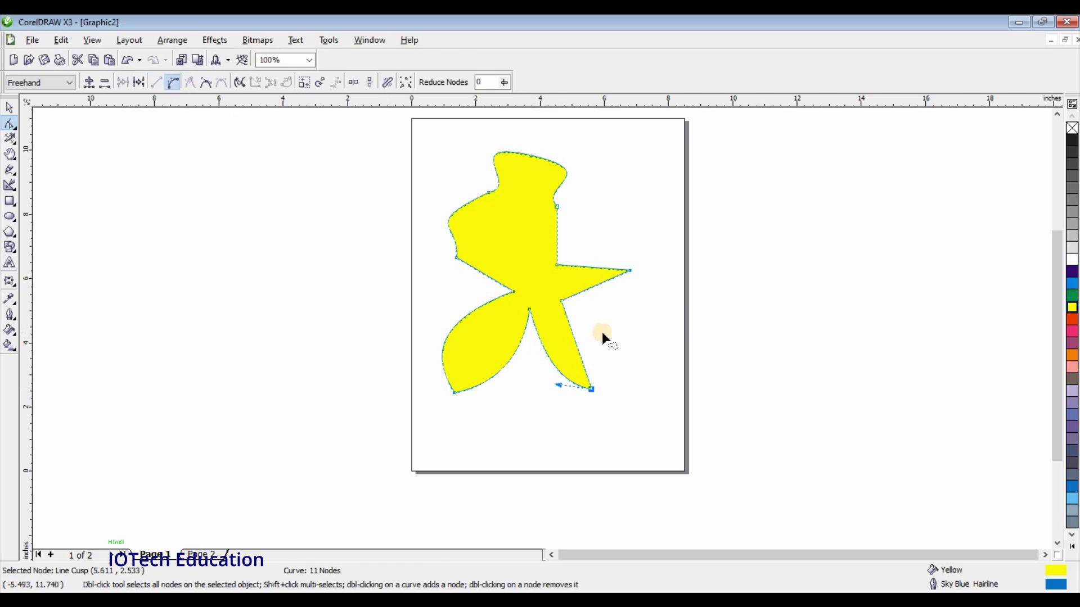
left_click(594, 349)
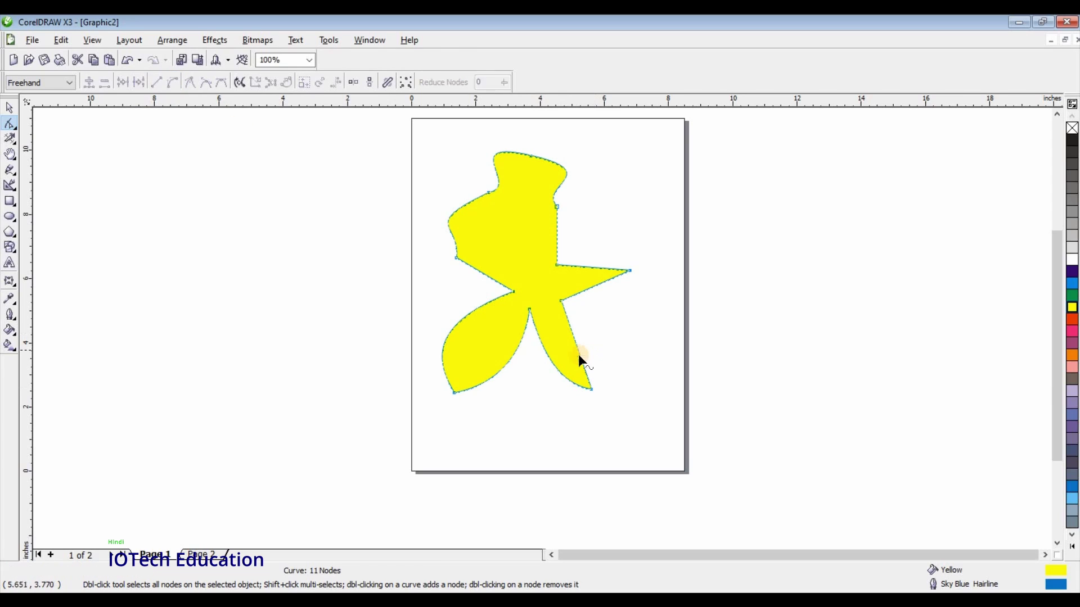
left_click_drag(594, 355, 598, 361)
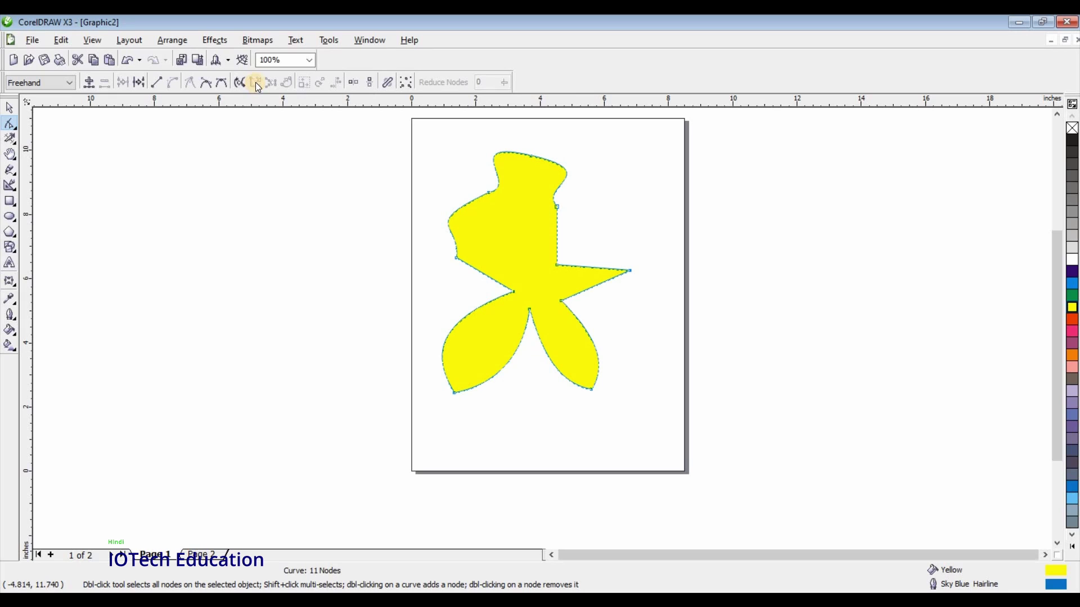
Step: Break the curve at the upper-right node, pull the ends apart, and bridge the two end nodes with Extend Curve to Close
left_click_drag(598, 208, 651, 243)
left_click(139, 83)
left_click_drag(625, 207, 648, 185)
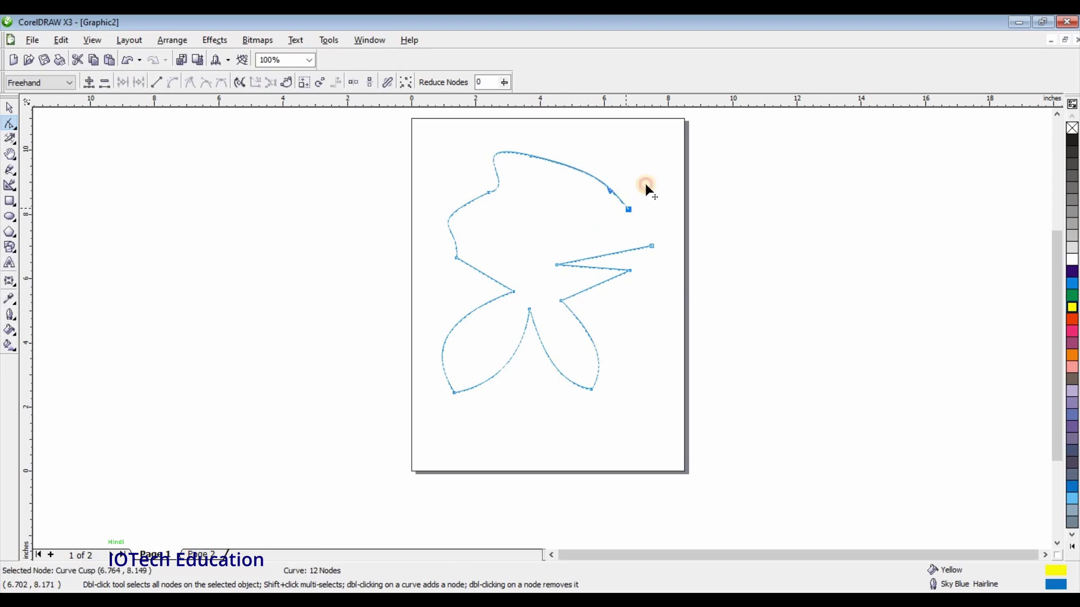
mouse_move(674, 278)
left_mouse_down()
mouse_move(632, 163)
mouse_move(685, 176)
mouse_move(630, 202)
left_mouse_up()
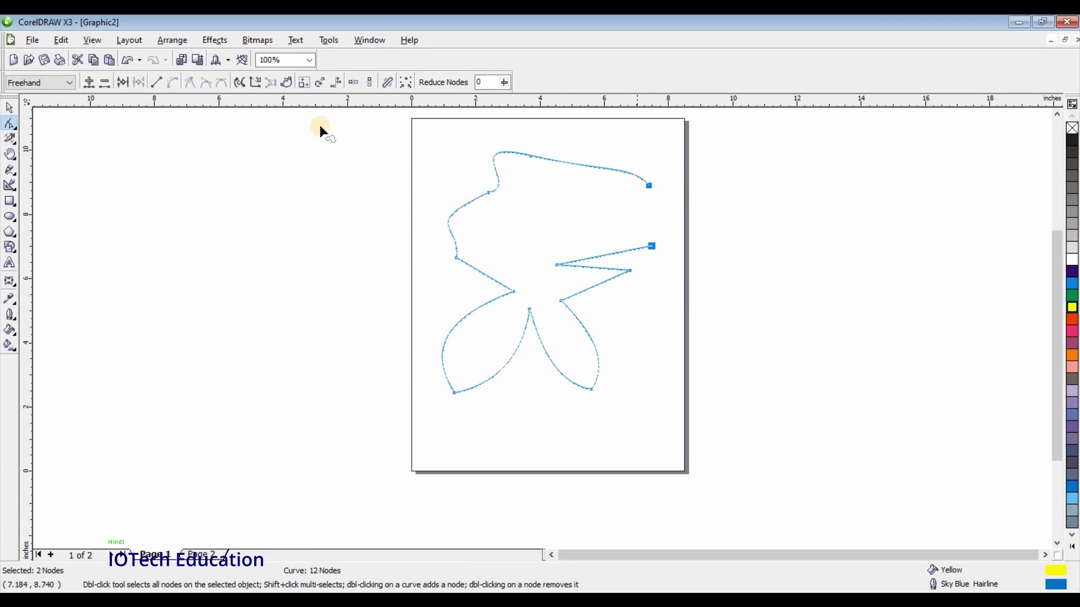
left_click(254, 84)
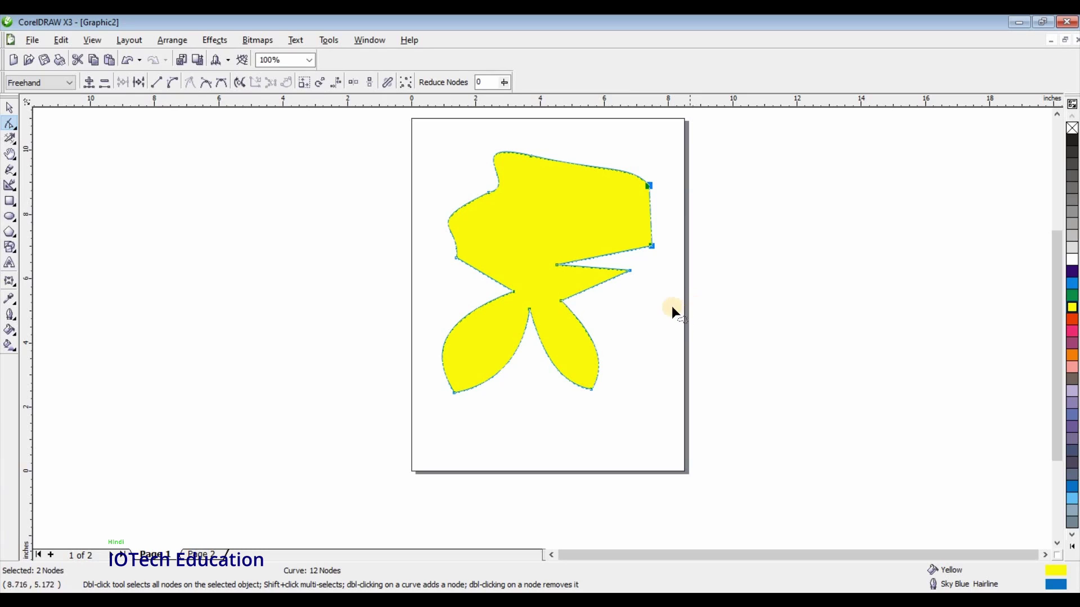
Step: Break the curve at the upper-right corner node, pull one end away to the lower right, and apply Auto-Close Curve to both end nodes
left_click(642, 180)
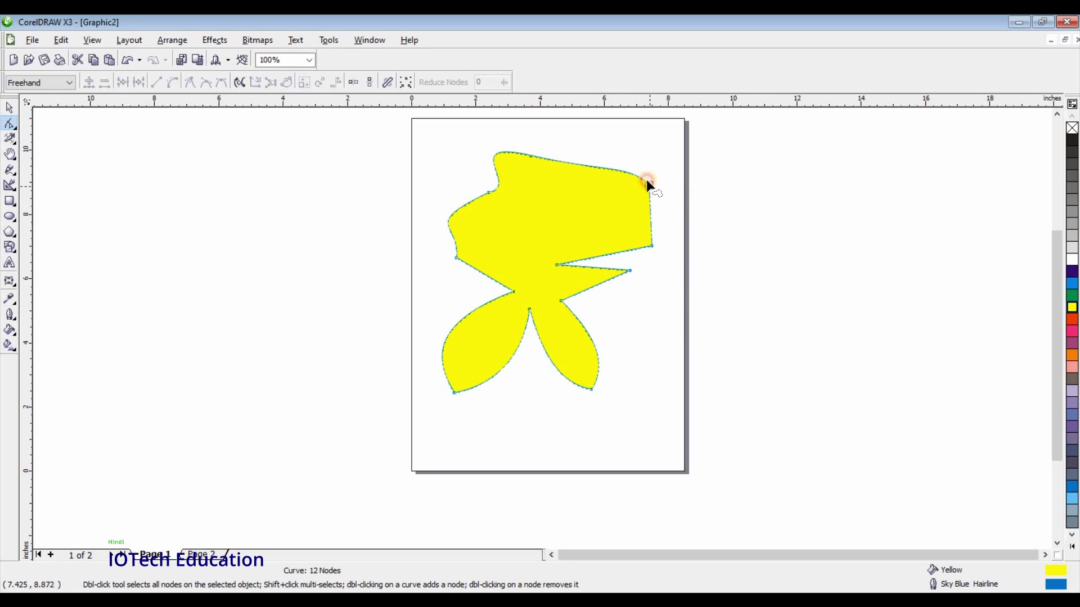
left_click(648, 183)
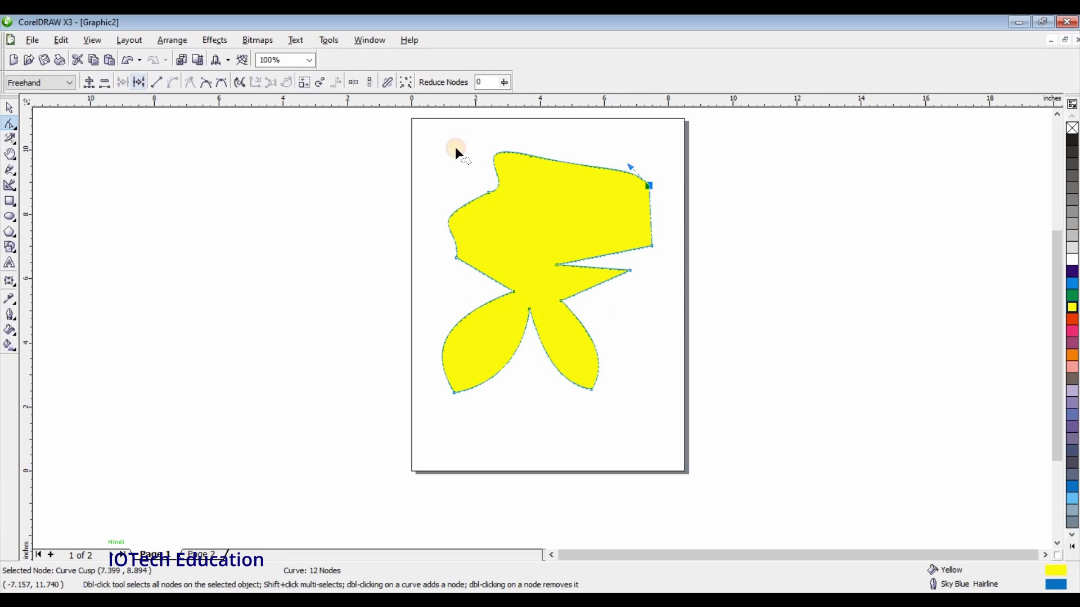
left_click(138, 82)
left_click_drag(648, 183, 673, 225)
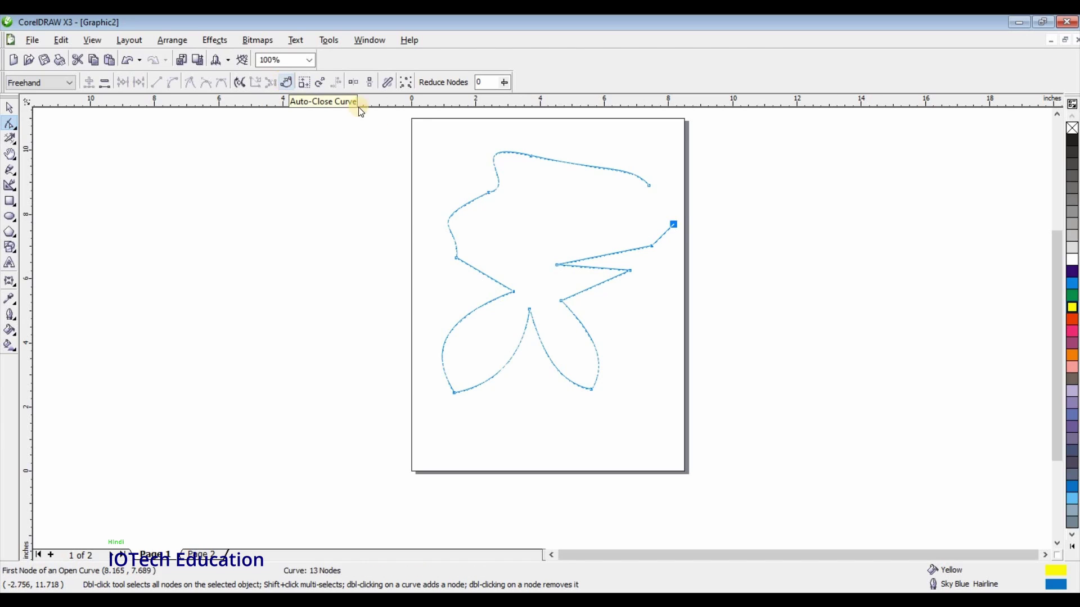
mouse_move(626, 150)
left_mouse_down()
mouse_move(726, 247)
mouse_move(686, 253)
mouse_move(657, 240)
mouse_move(638, 206)
mouse_move(641, 163)
mouse_move(710, 235)
mouse_move(701, 240)
mouse_move(638, 163)
mouse_move(668, 165)
mouse_move(641, 168)
left_mouse_up()
left_click(286, 85)
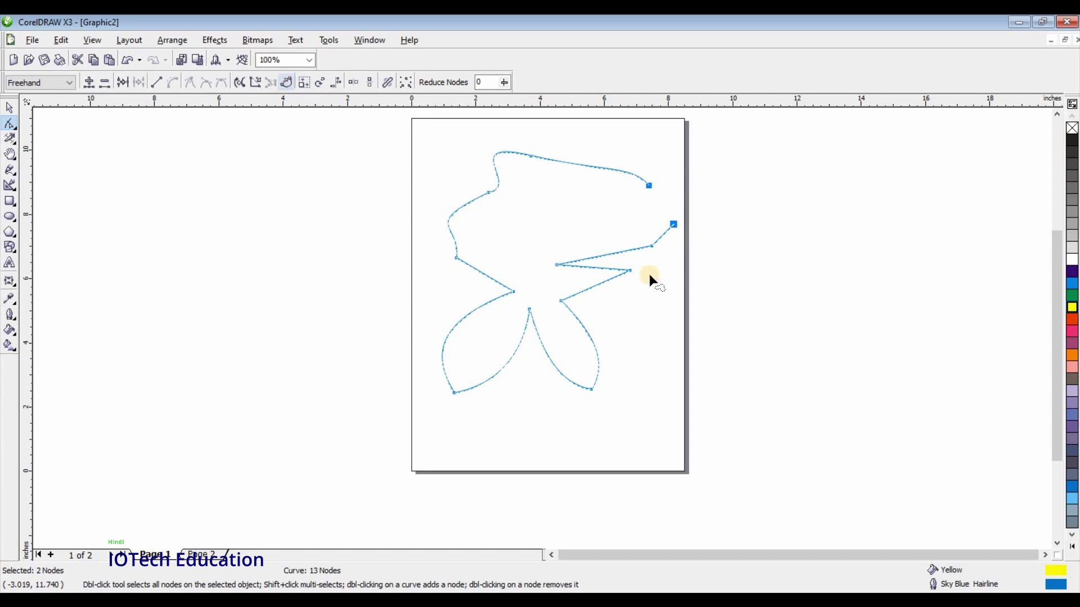
Step: Pull the node between the two petals down about 2.1 inches, break the curve there and separate the two ends
left_click(655, 309)
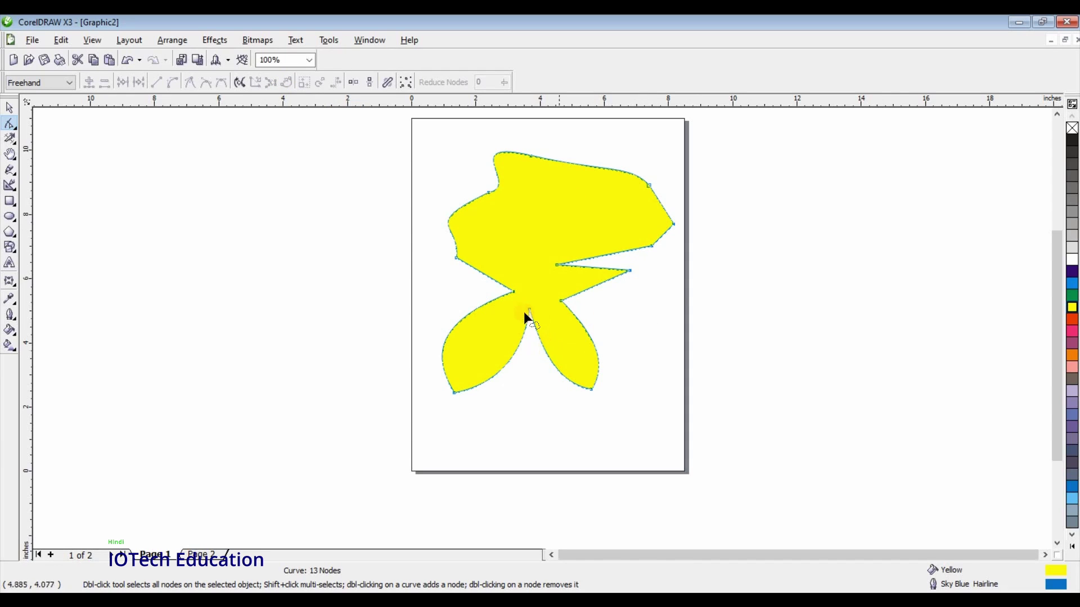
left_click_drag(528, 308, 526, 377)
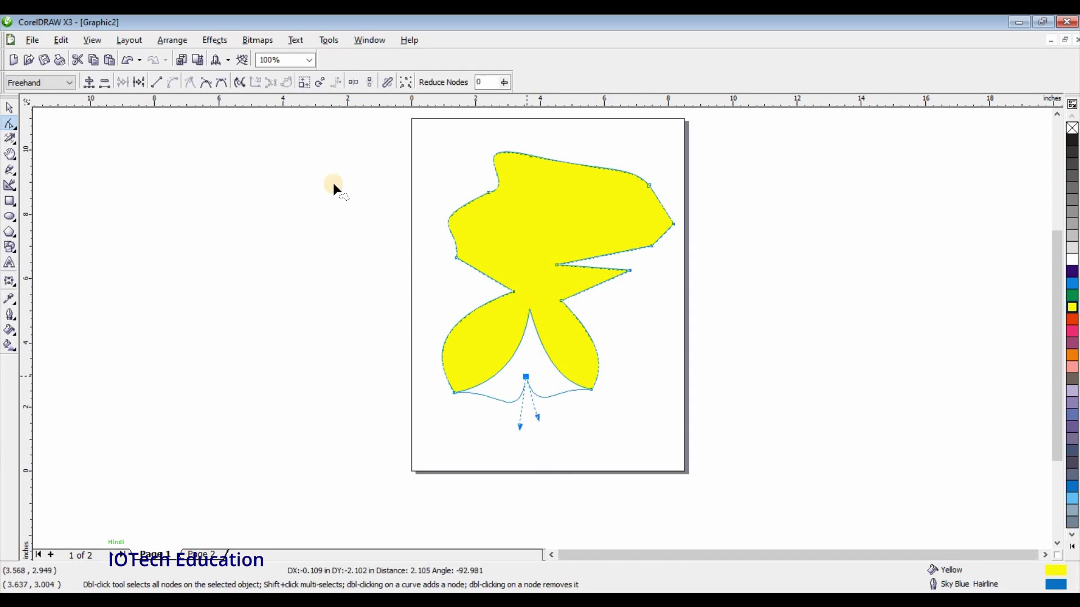
left_click(139, 82)
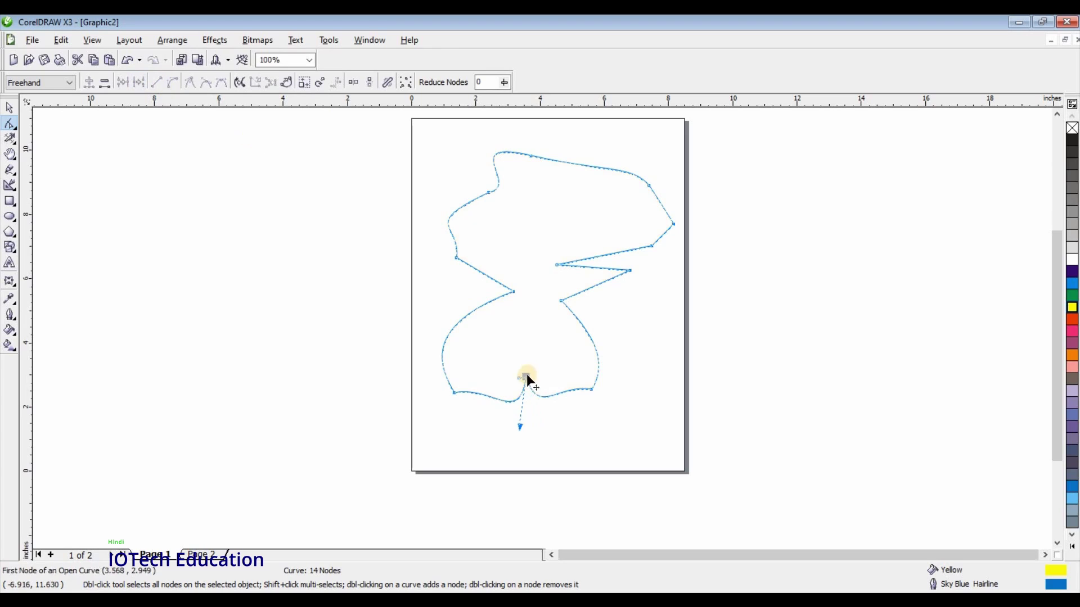
mouse_move(526, 376)
left_mouse_down()
mouse_move(493, 386)
mouse_move(542, 379)
left_mouse_up()
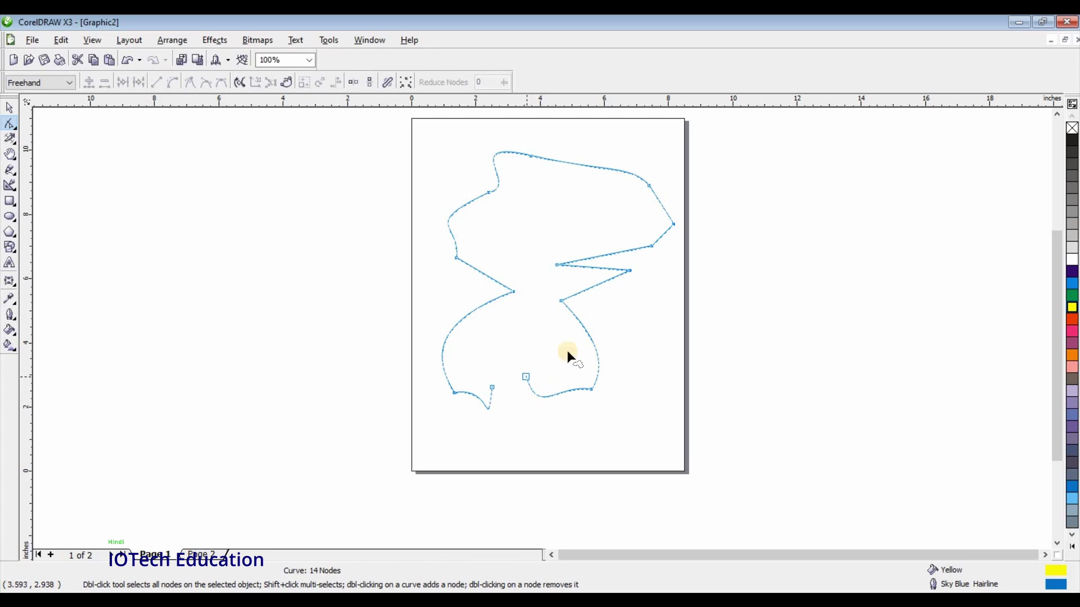
Step: Break the curve at the upper-right node and pull the upper branch's end far to the left
left_click(649, 186)
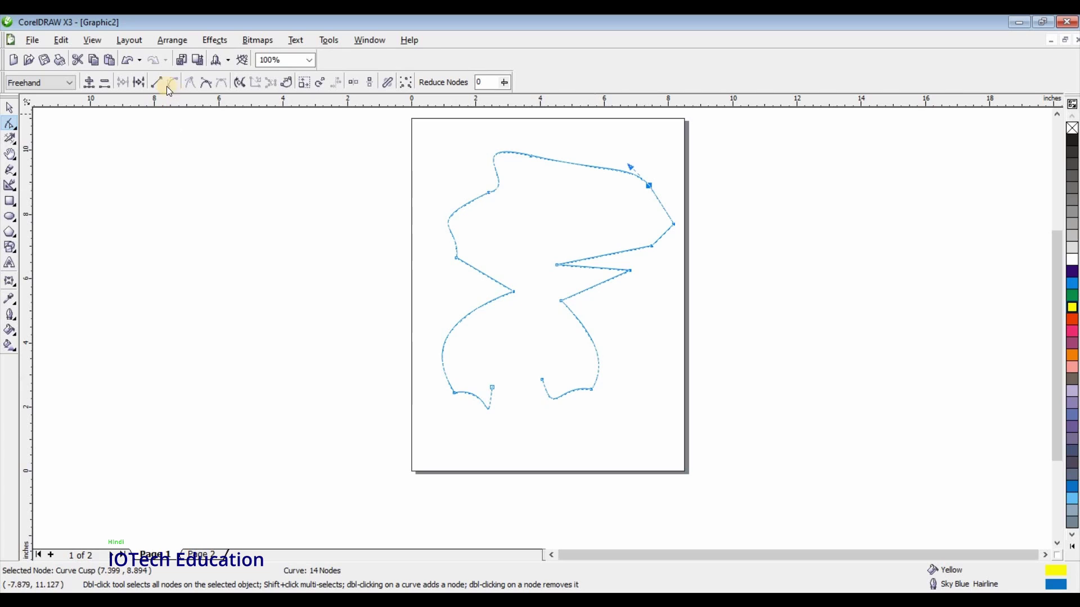
left_click(141, 82)
left_click_drag(646, 184, 535, 169)
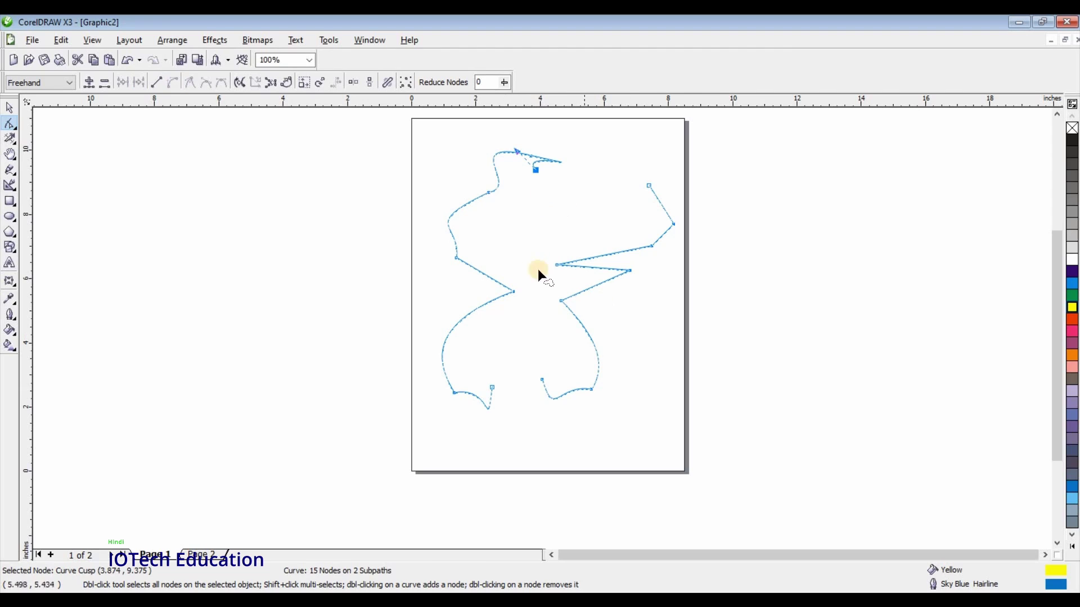
Step: Try Extend Curve to Close and Auto-Close Curve on the two lower end nodes, undoing each attempt
mouse_move(515, 392)
left_mouse_down()
mouse_move(468, 374)
mouse_move(520, 399)
left_mouse_up()
left_click_drag(486, 366, 473, 377)
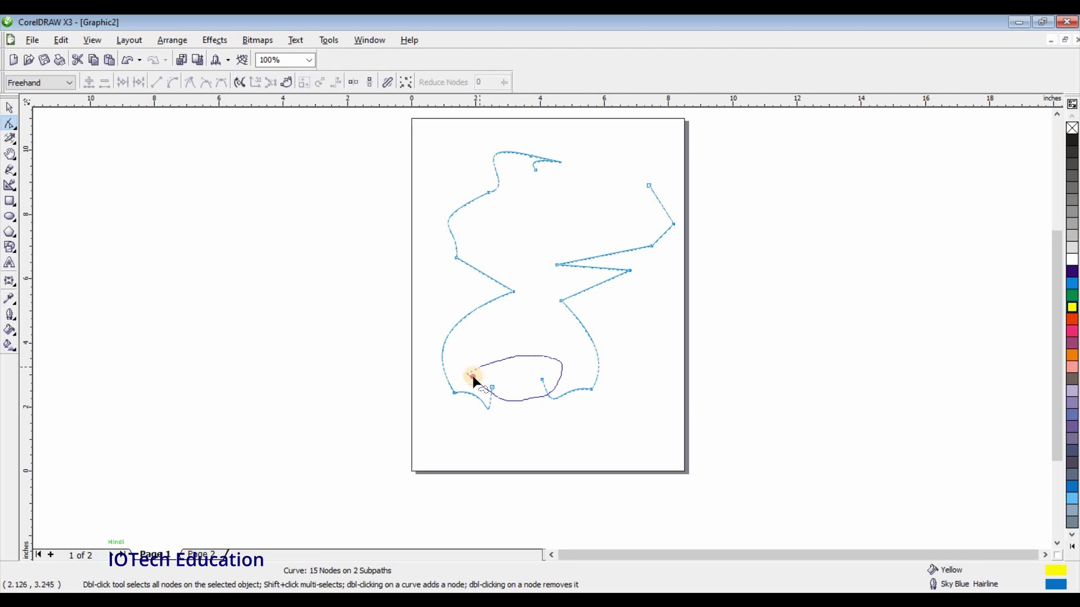
key("Escape")
left_click(544, 380, "shift")
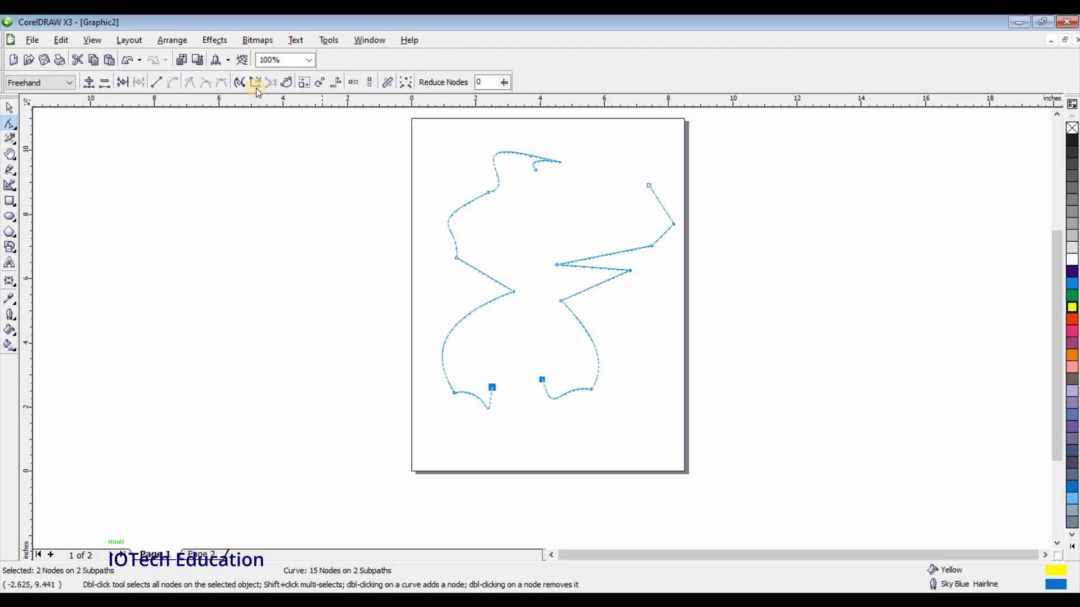
left_click(256, 87)
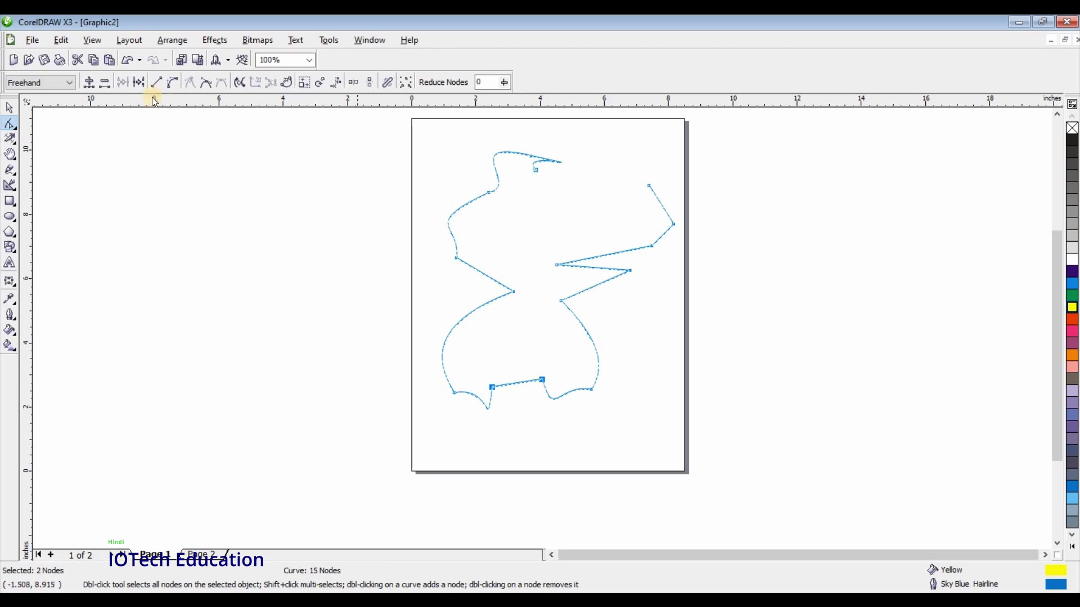
left_click(127, 60)
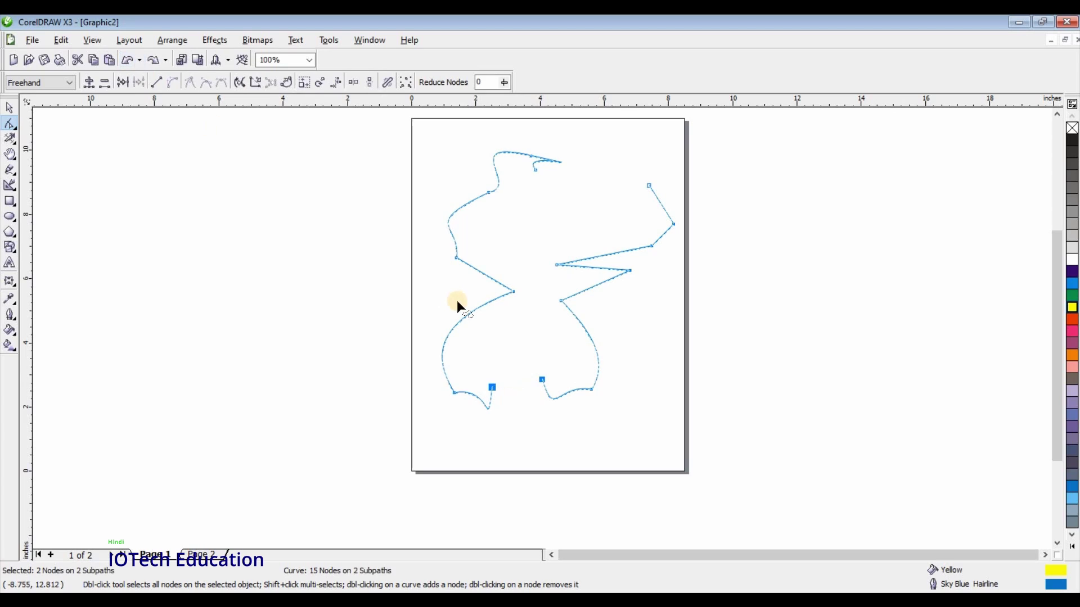
left_click(286, 84)
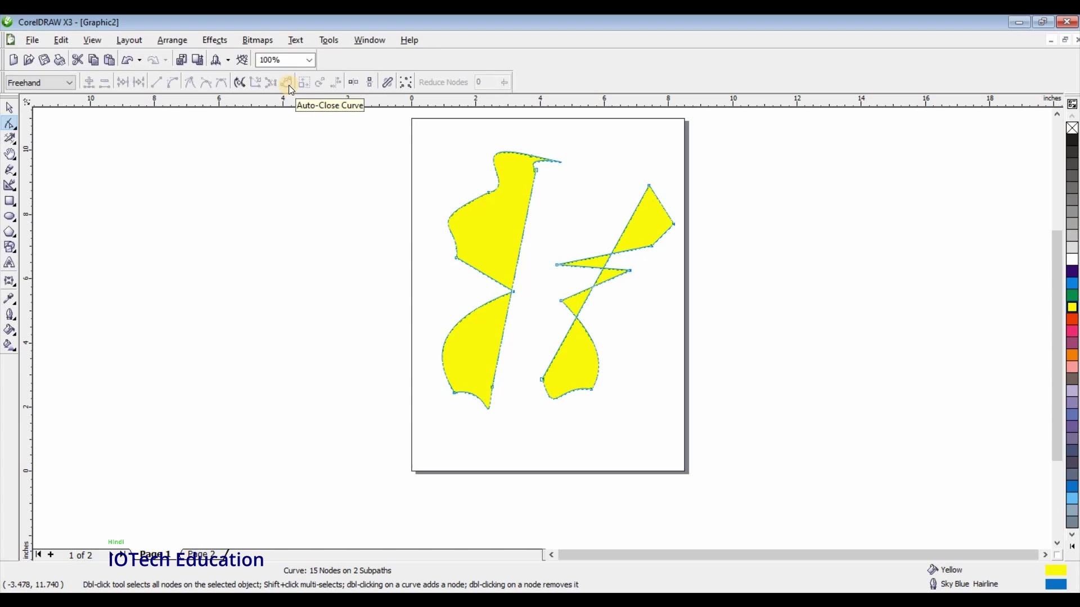
key("ctrl+z")
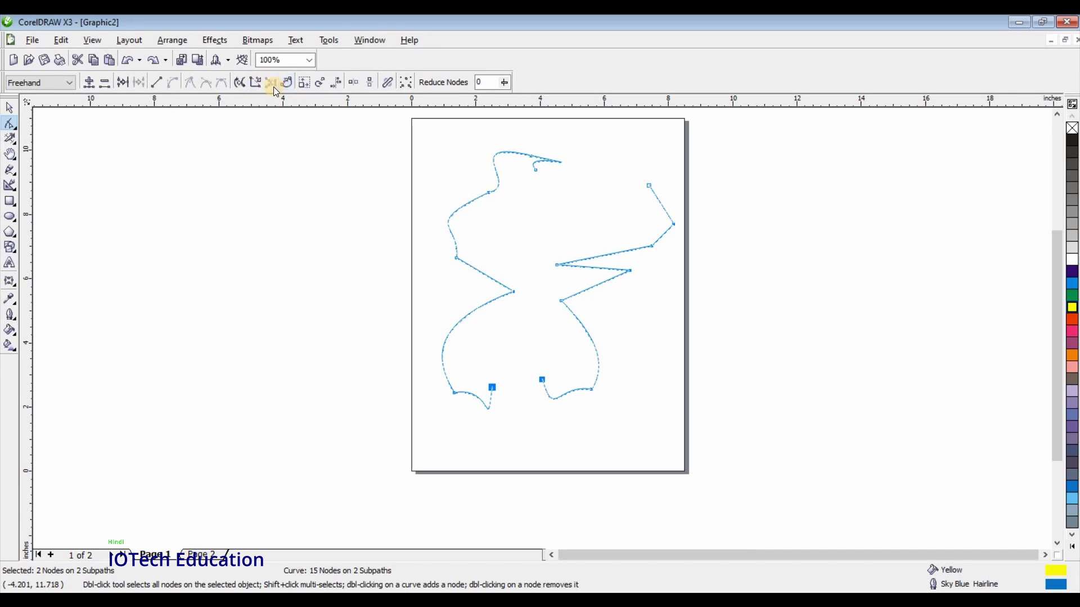
Step: Select the upper-right end node and close both open subpaths with Auto-Close Curve
left_click(562, 206)
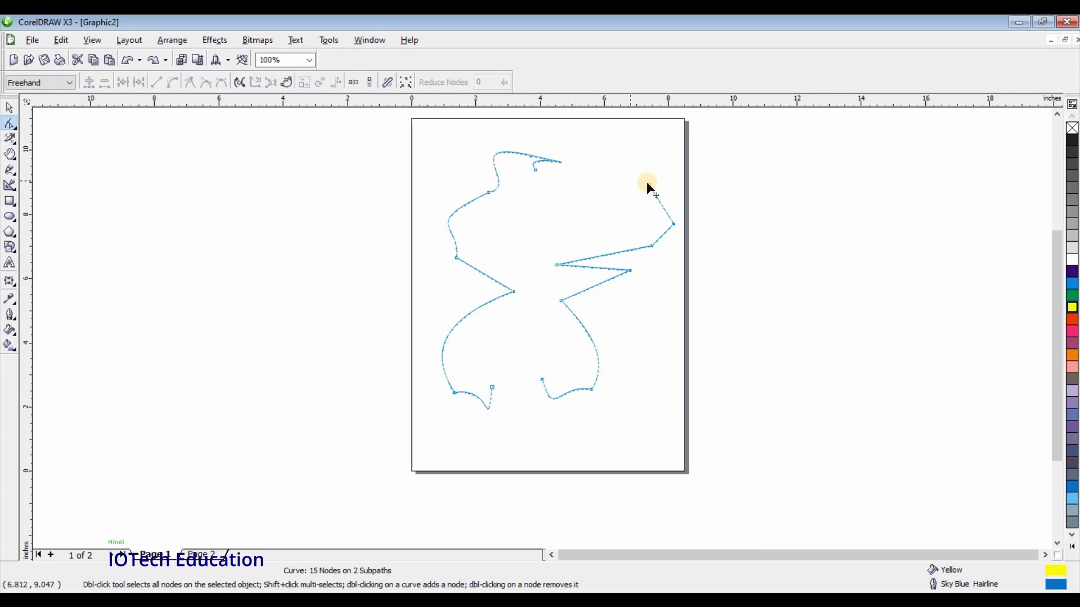
left_click(648, 185)
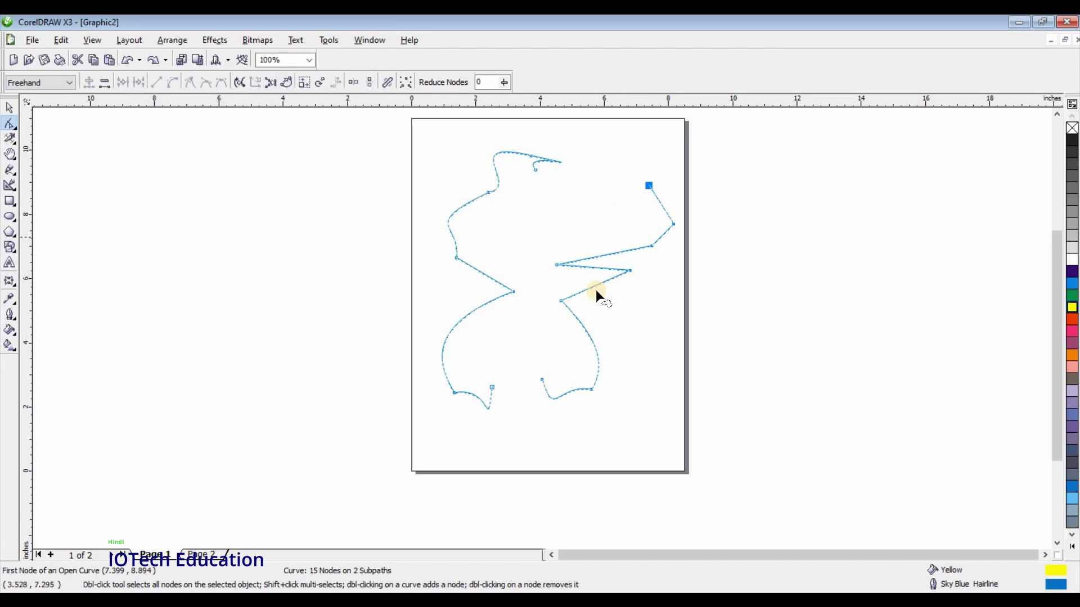
left_click(288, 83)
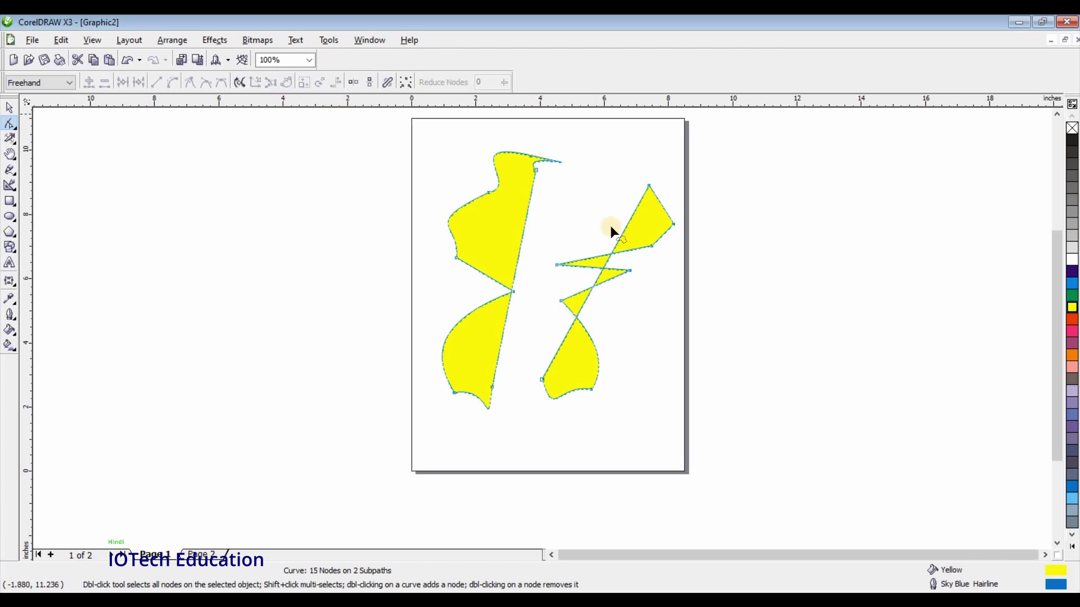
Step: Move the whole two-part curve slightly to the right with the Pick tool and deselect it
mouse_move(652, 240)
left_mouse_down()
mouse_move(639, 231)
mouse_move(668, 259)
mouse_move(639, 234)
mouse_move(659, 249)
left_mouse_up()
key("space")
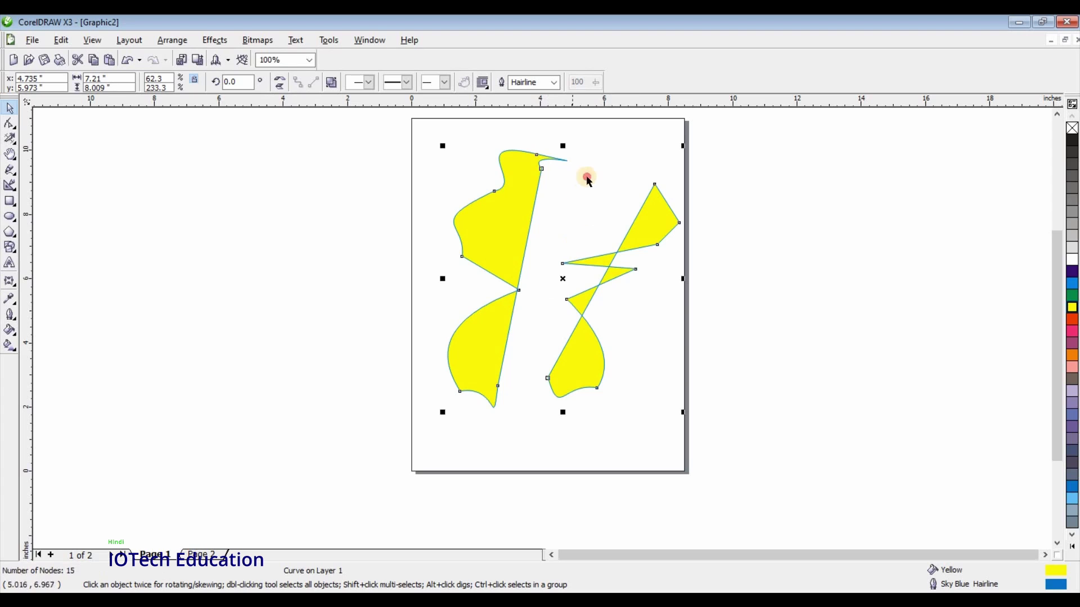
key("space")
left_click(555, 173)
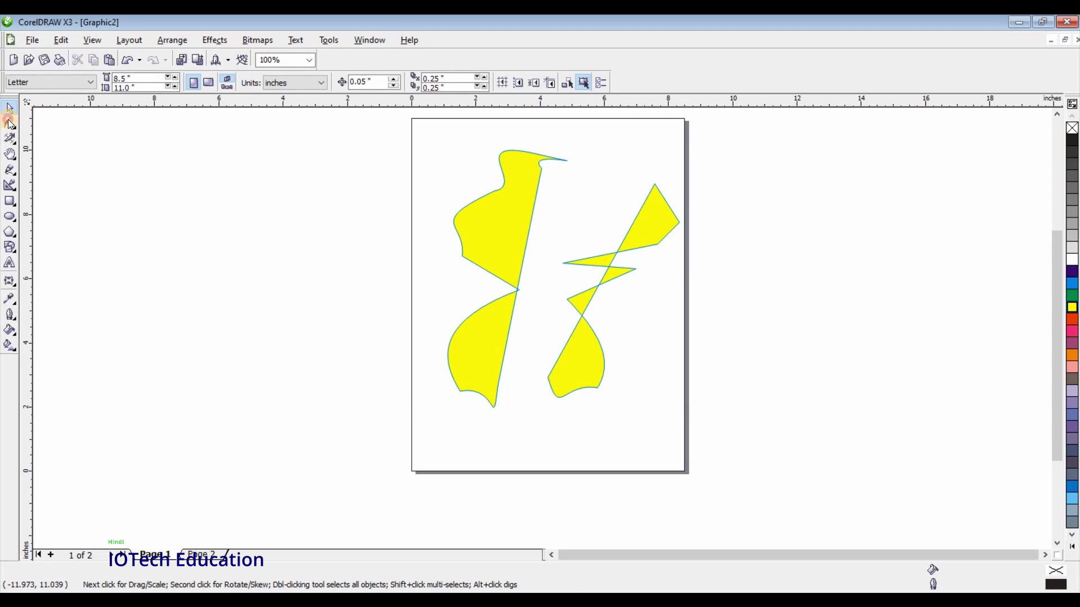
Step: Separate the right-hand part of the curve into its own object with Extract Subpath at its top node
left_click(653, 184)
left_click(652, 184)
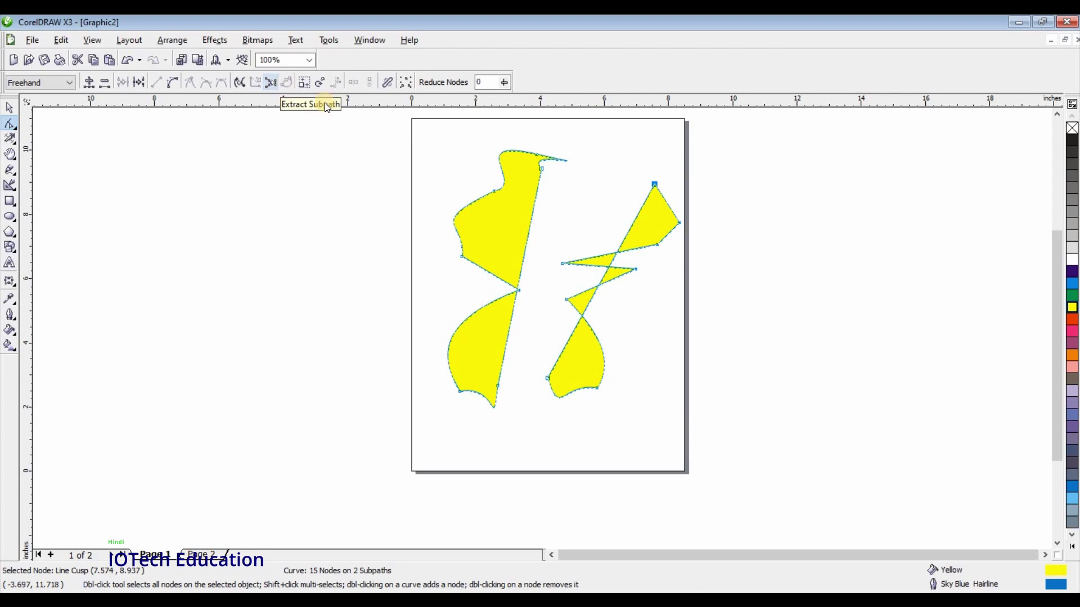
left_click(270, 82)
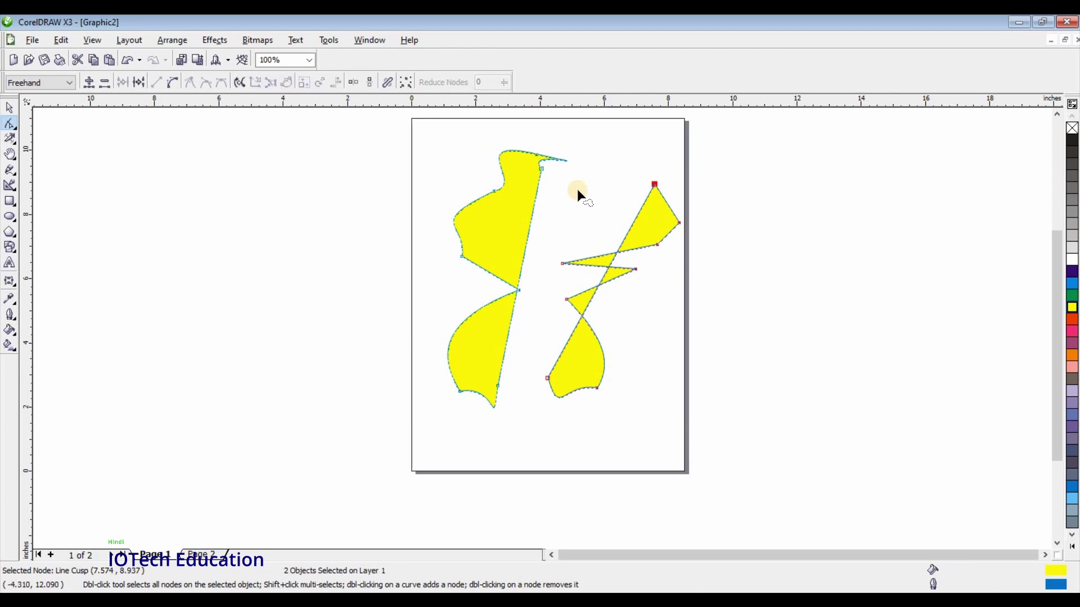
Step: Move both pieces down and to the right, shifting the right-hand piece farther as an independent object
left_click(11, 107)
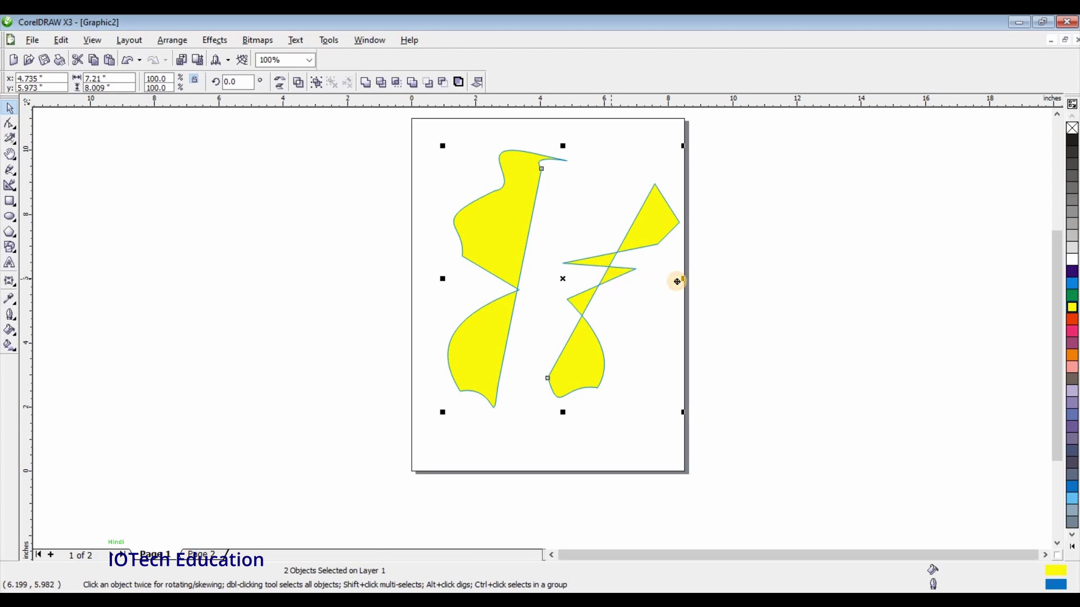
left_click_drag(625, 285, 640, 309)
left_click(634, 294)
Step: Reshape the left piece by pulling its waist node out to the left and moving the short edge above it up and left
left_click(10, 123)
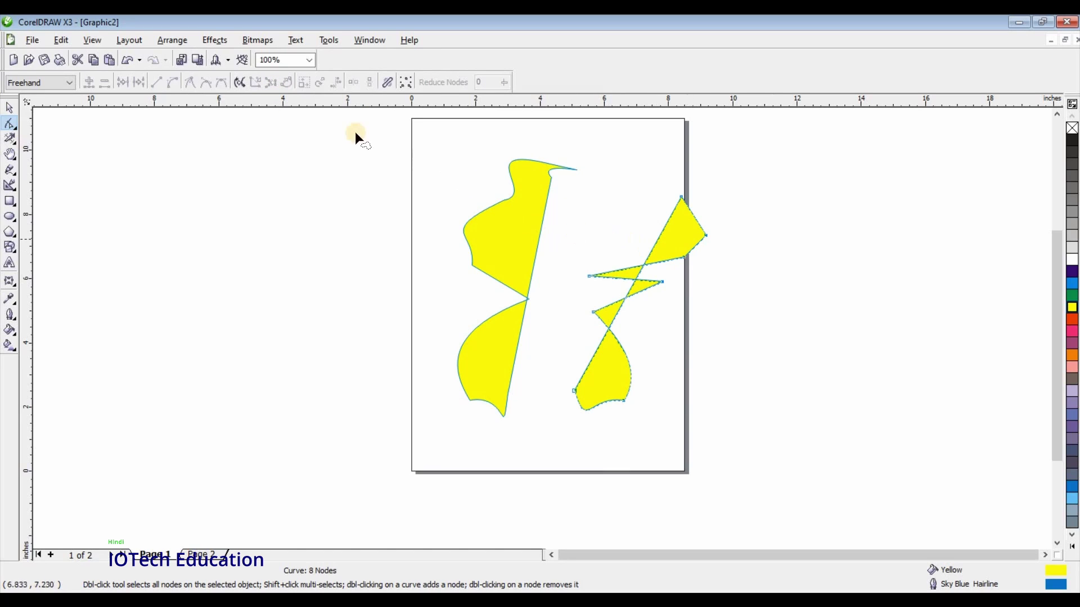
left_click(528, 183)
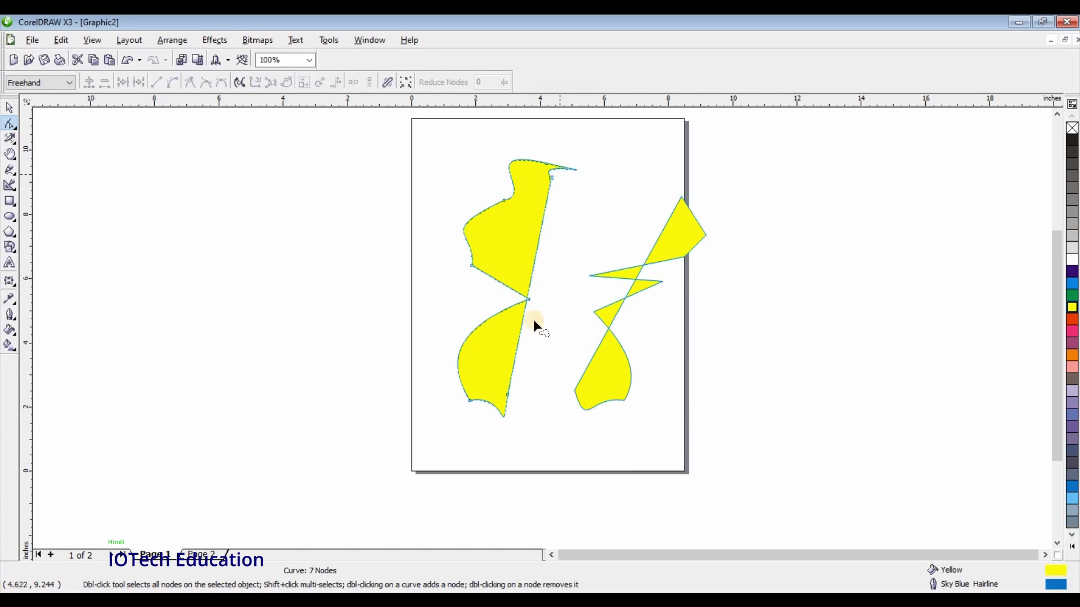
left_click(528, 298)
left_click_drag(472, 301, 443, 296)
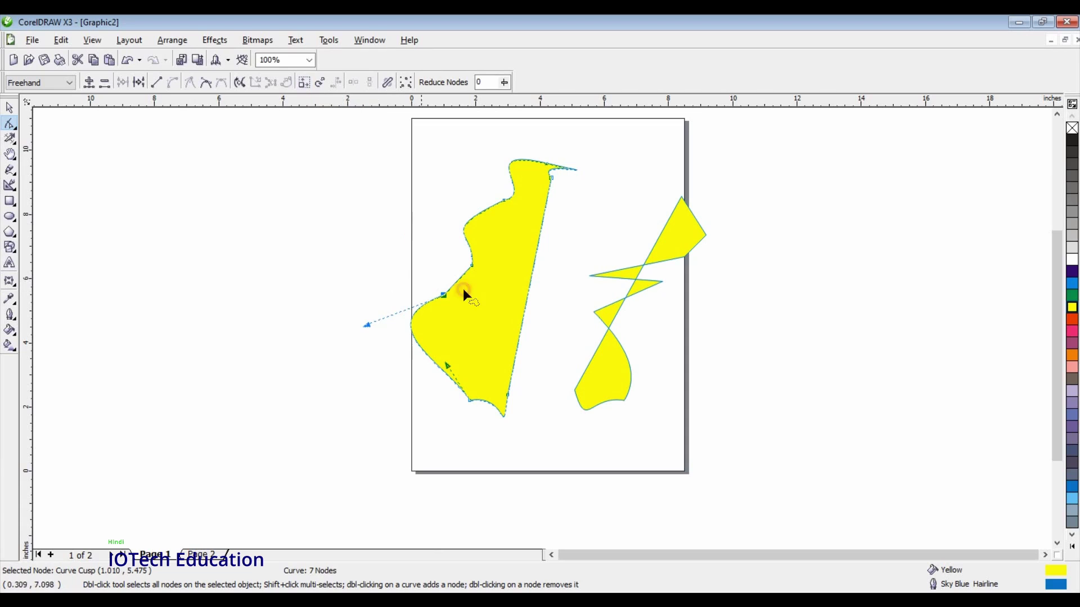
mouse_move(464, 289)
left_mouse_down()
mouse_move(480, 324)
mouse_move(417, 274)
mouse_move(446, 315)
mouse_move(507, 306)
mouse_move(454, 232)
mouse_move(412, 260)
mouse_move(422, 284)
mouse_move(457, 255)
left_mouse_up()
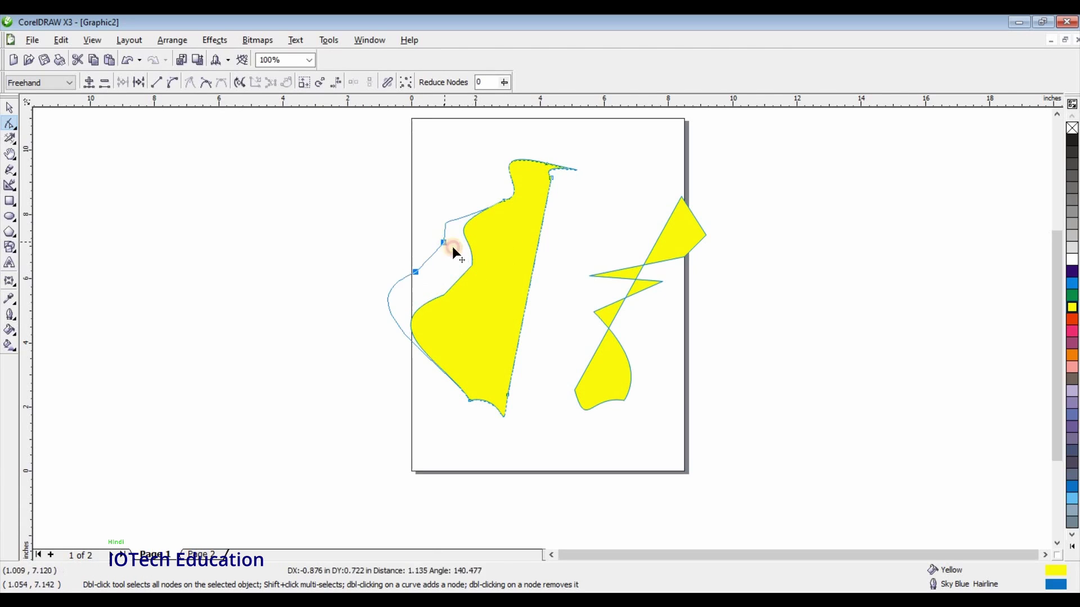
Step: Scale the short edge's two selected nodes down and rotate them clockwise until the edge lies nearly level
left_click(308, 83)
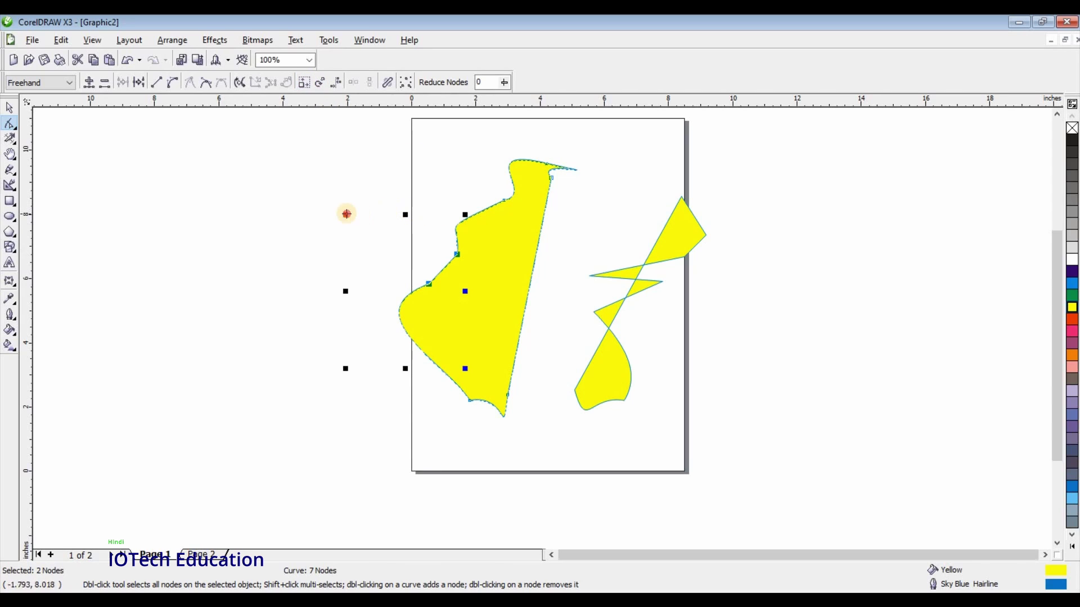
left_click_drag(346, 213, 370, 181)
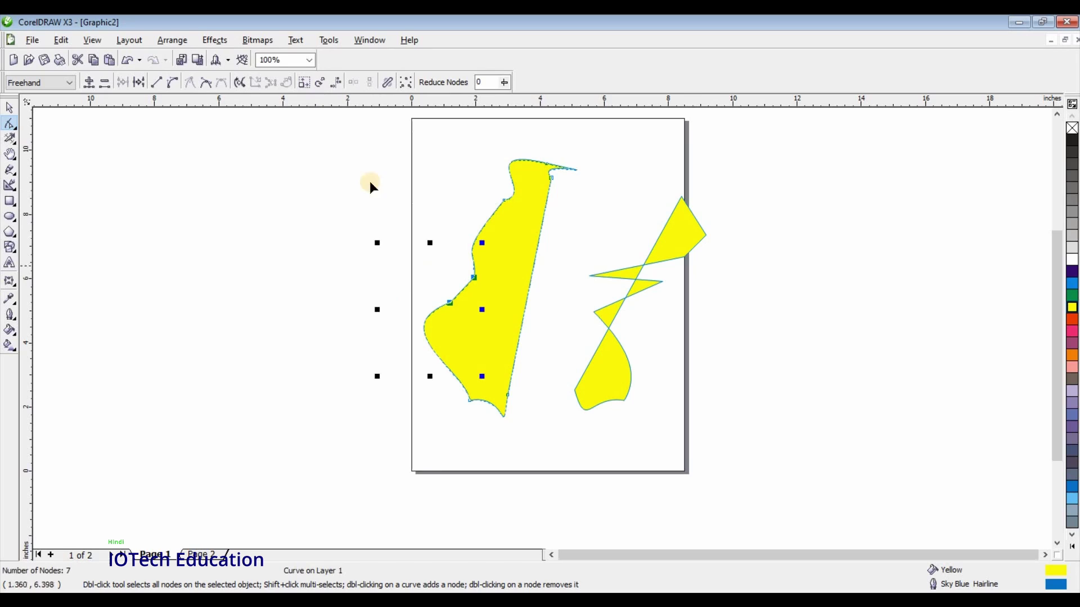
left_click(323, 86)
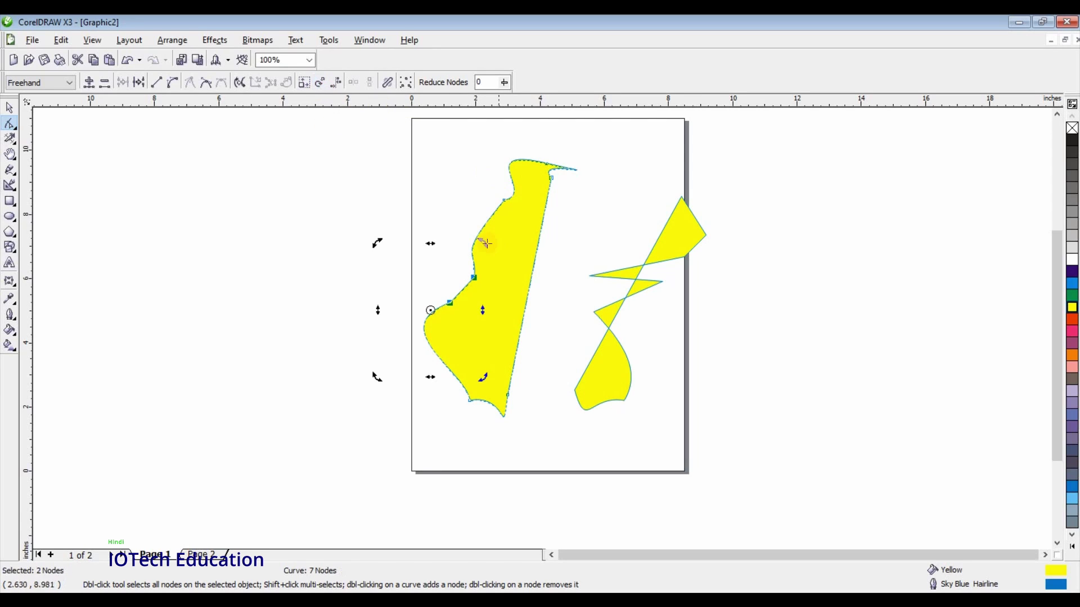
left_click_drag(484, 244, 615, 315)
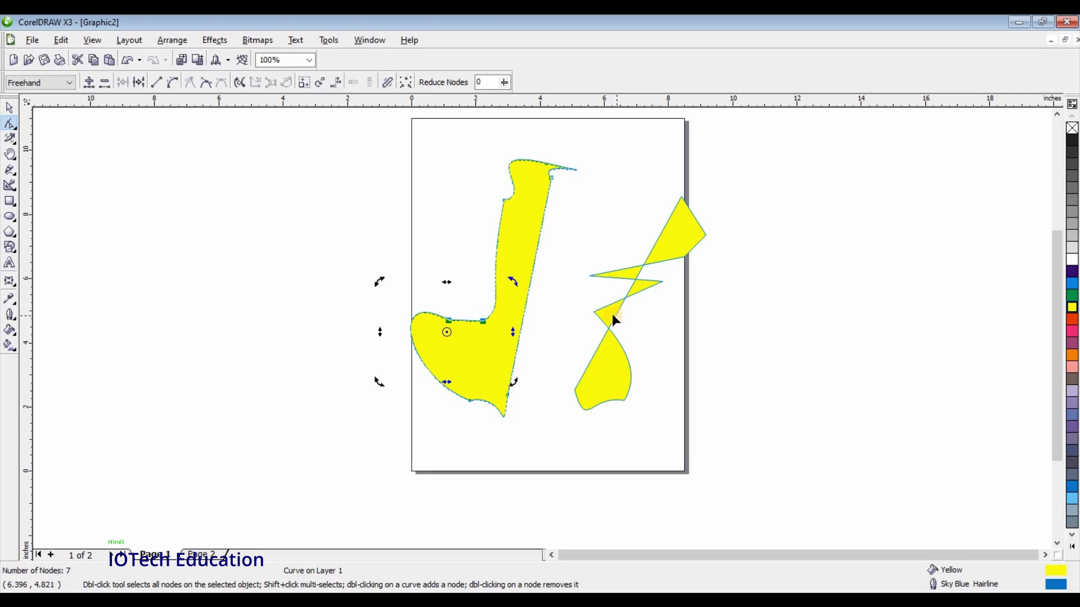
Step: Align the two selected nodes of the left piece with only Align Horizontal enabled in Node Align
left_click(333, 82)
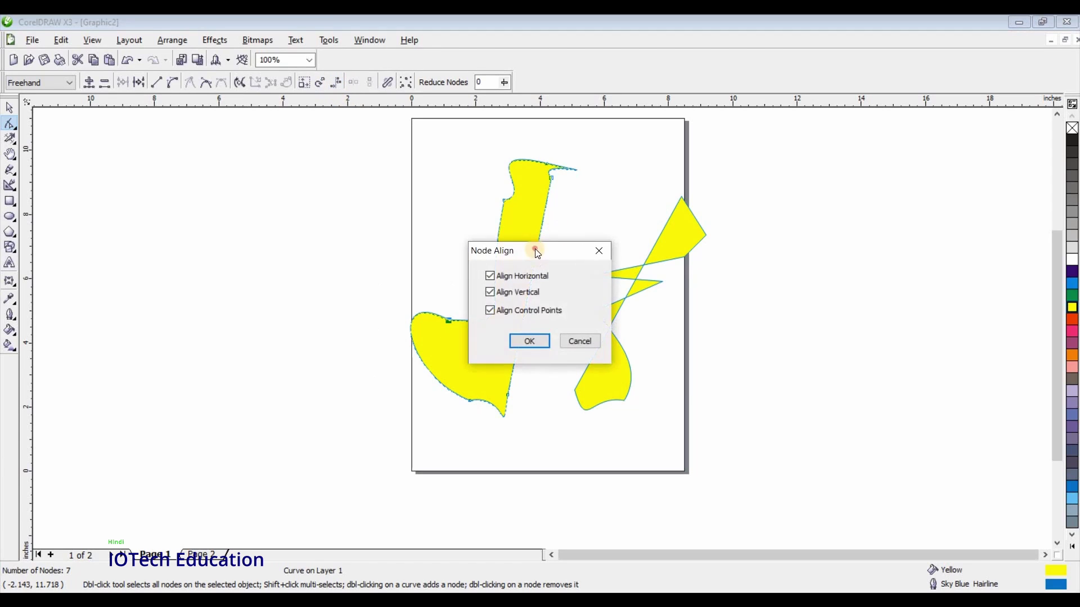
left_click(449, 318)
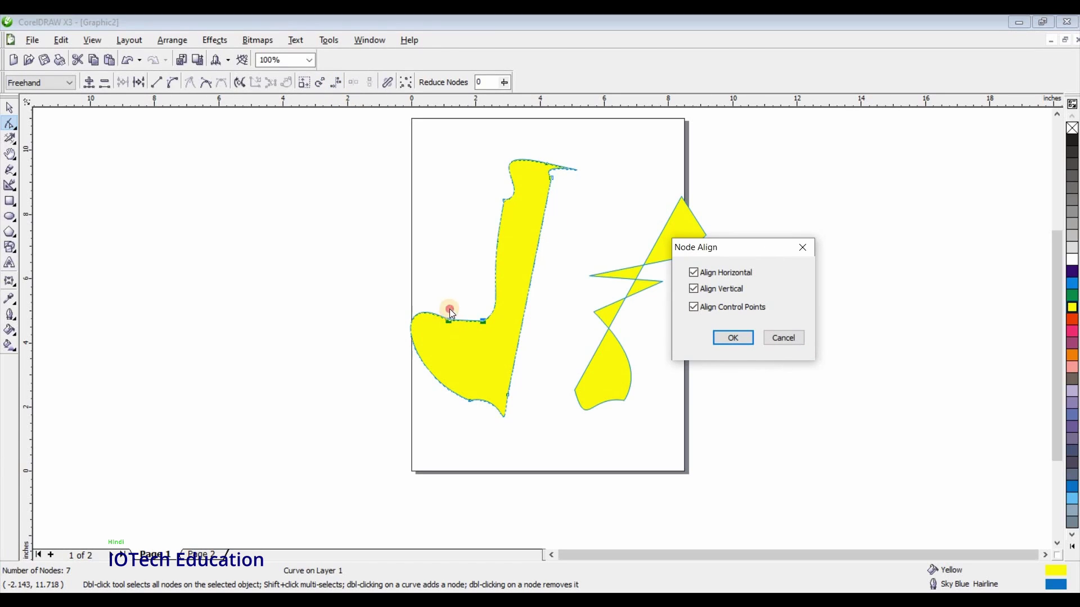
left_click(457, 319)
left_click(703, 314)
left_click(695, 289)
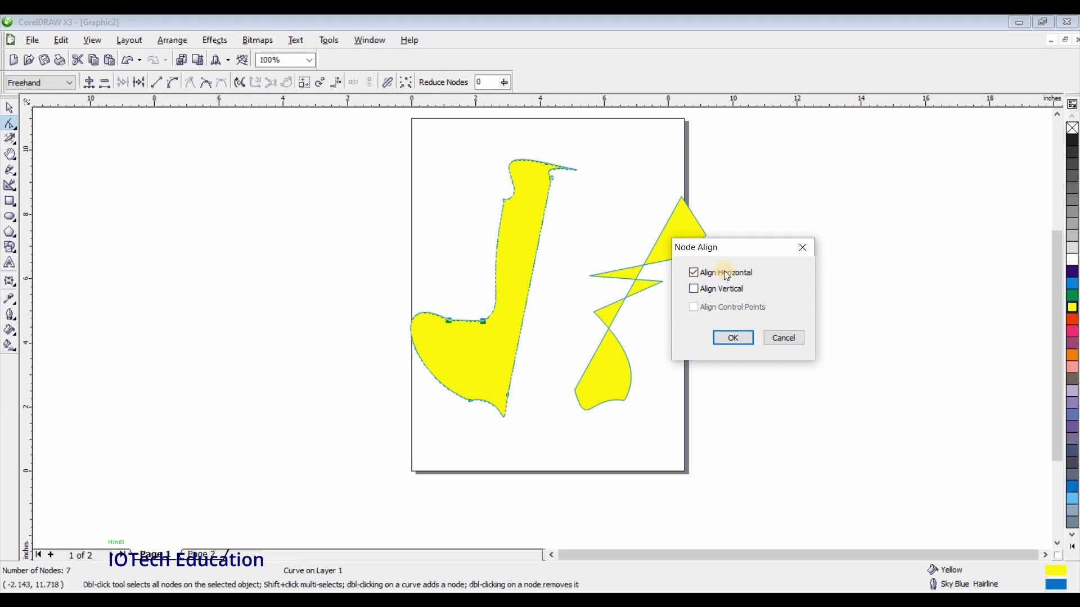
left_click(724, 336)
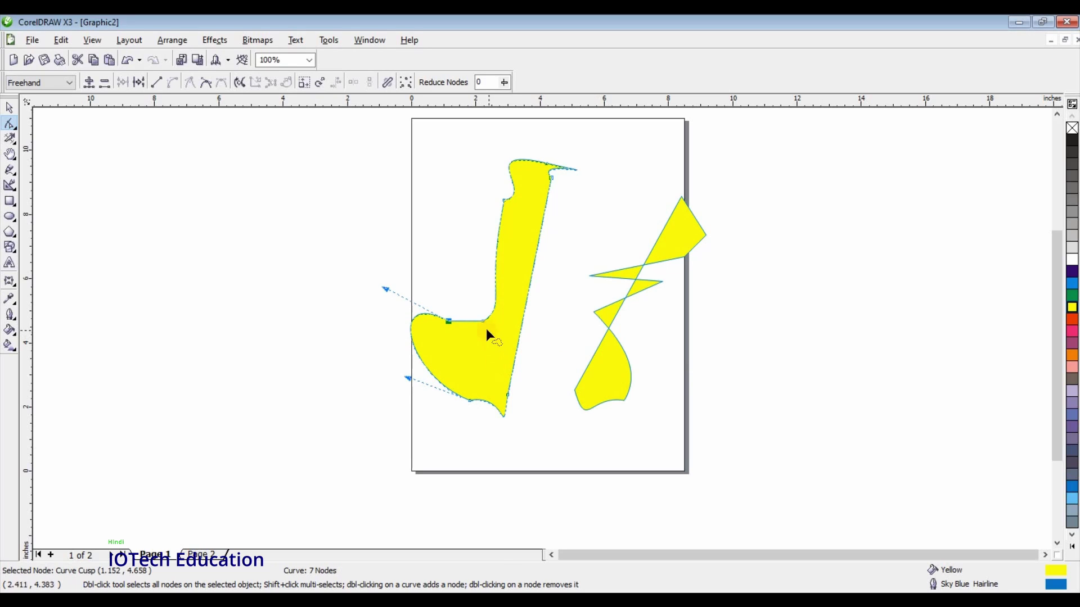
Step: Lower the edge's right node and realign both nodes horizontally, with Align Vertical turned off
left_click_drag(485, 320, 473, 344)
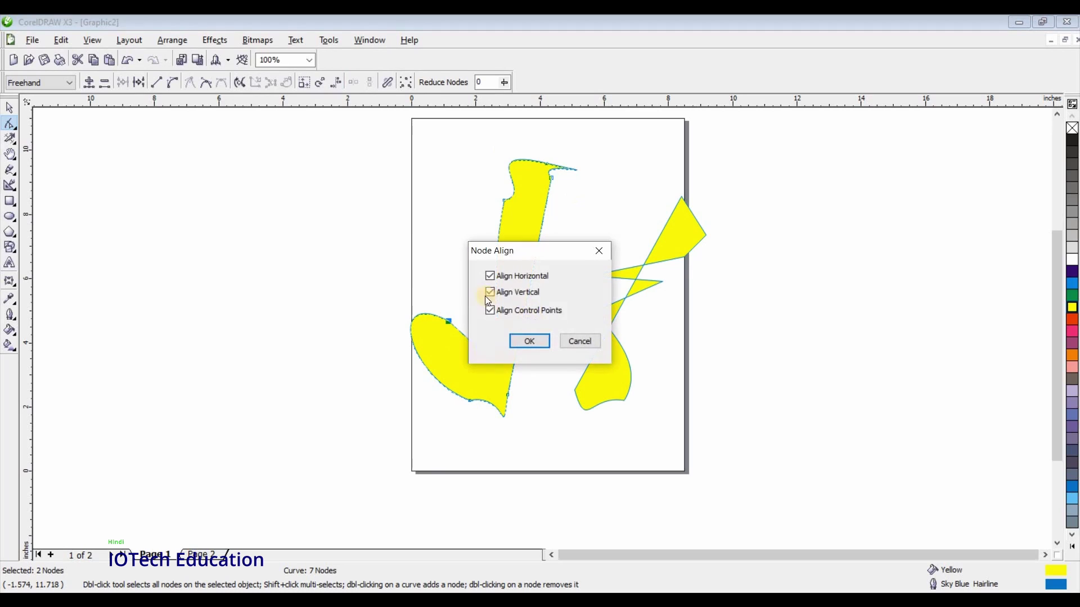
left_click(490, 292)
left_click_drag(535, 248, 711, 253)
left_click(703, 349)
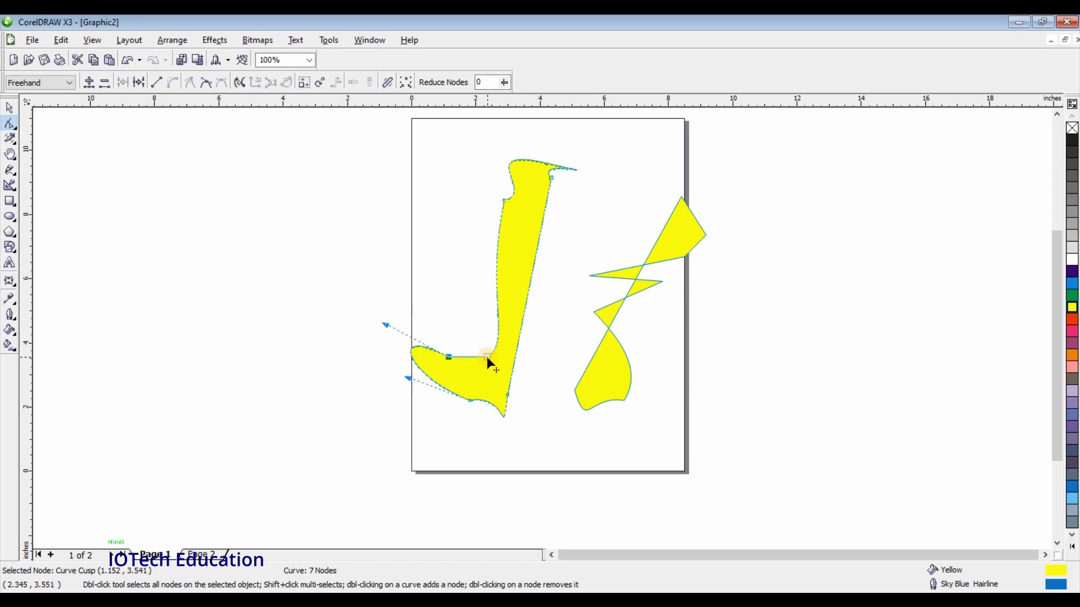
Step: Raise the short edge's right node, then align both edge nodes with only Align Vertical enabled in Node Align
left_click_drag(487, 357, 478, 304)
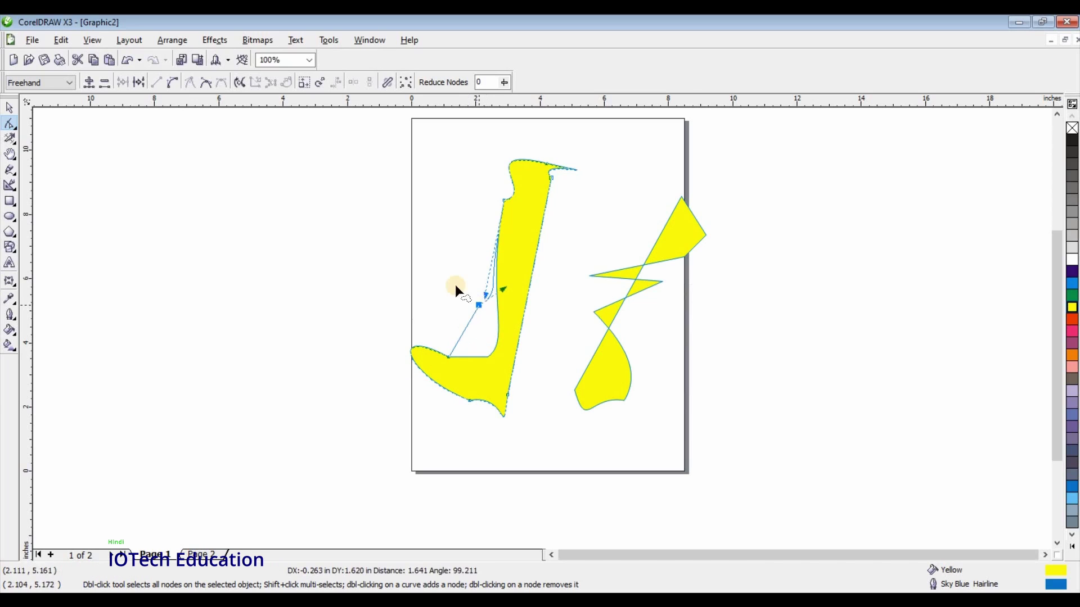
mouse_move(463, 361)
left_mouse_down()
mouse_move(430, 325)
mouse_move(484, 357)
mouse_move(477, 291)
mouse_move(433, 322)
mouse_move(517, 337)
mouse_move(437, 348)
left_mouse_up()
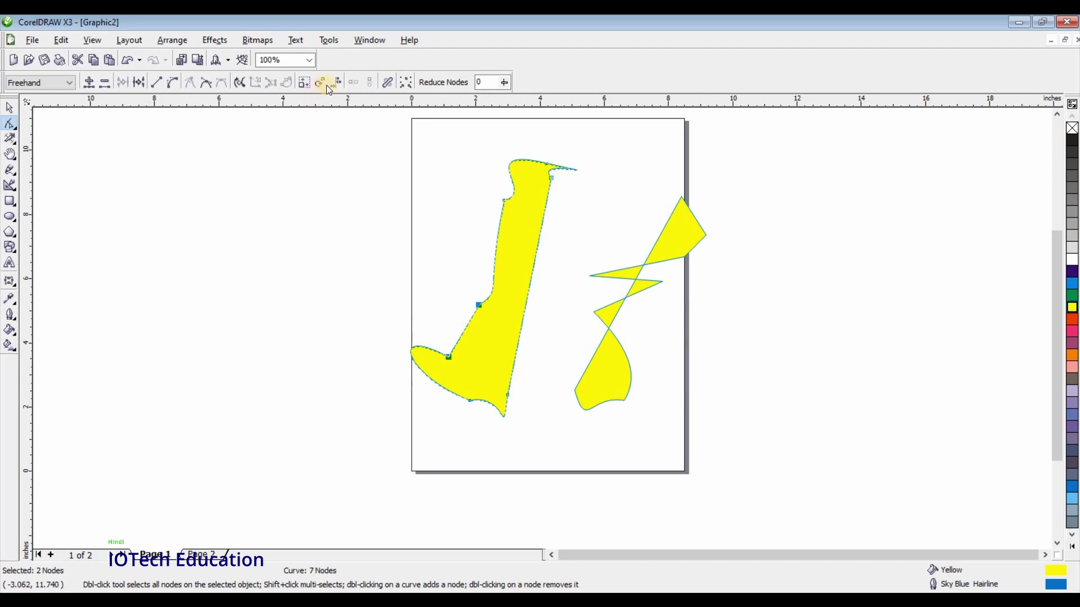
left_click(342, 83)
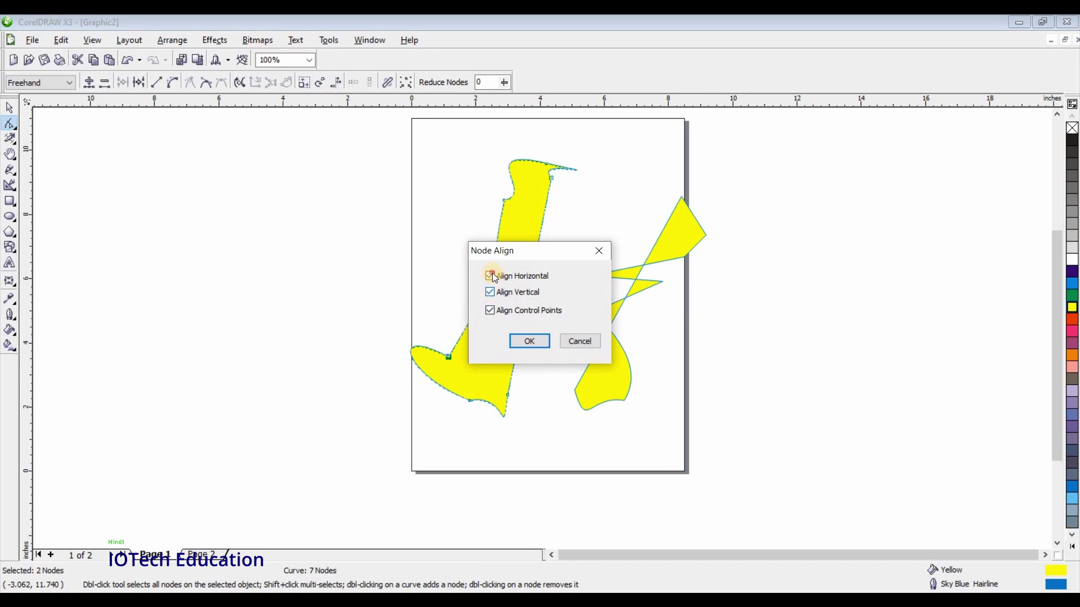
left_click(530, 339)
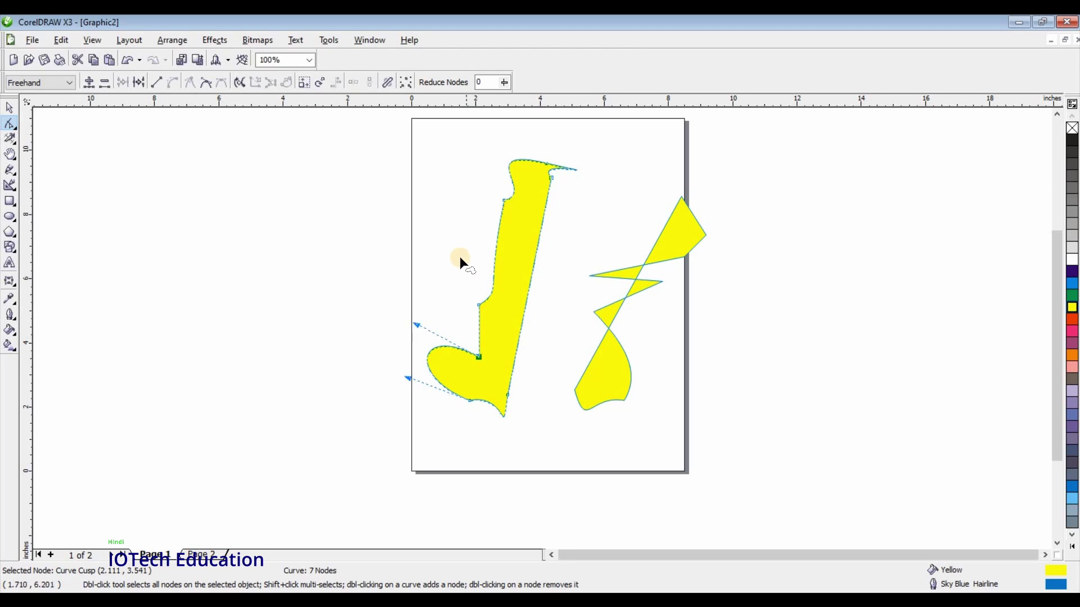
left_click(362, 110)
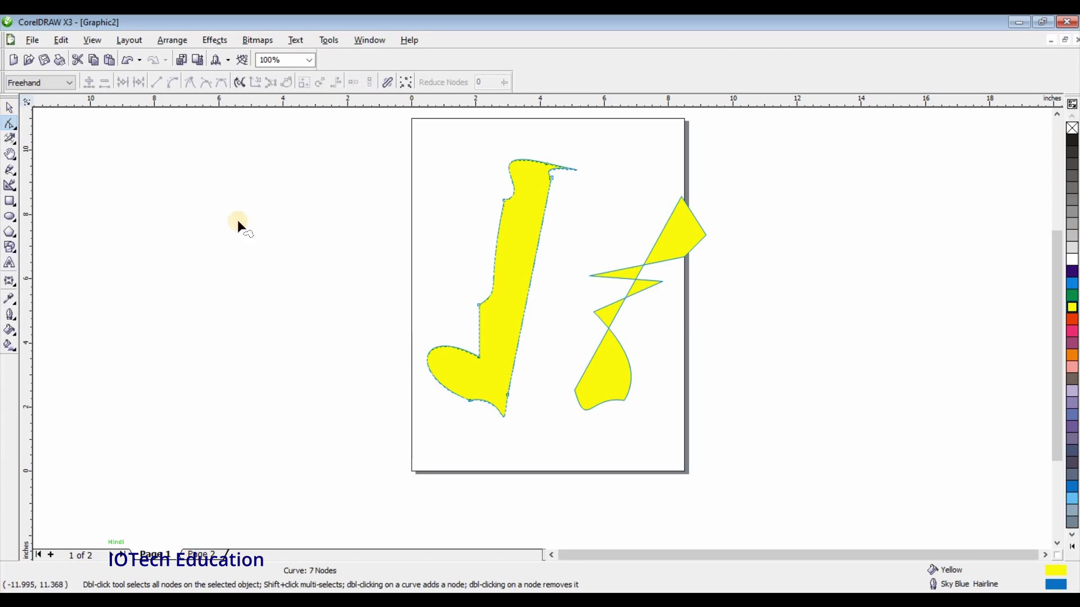
Step: Select both yellow pieces and delete them from the page
left_click(531, 278)
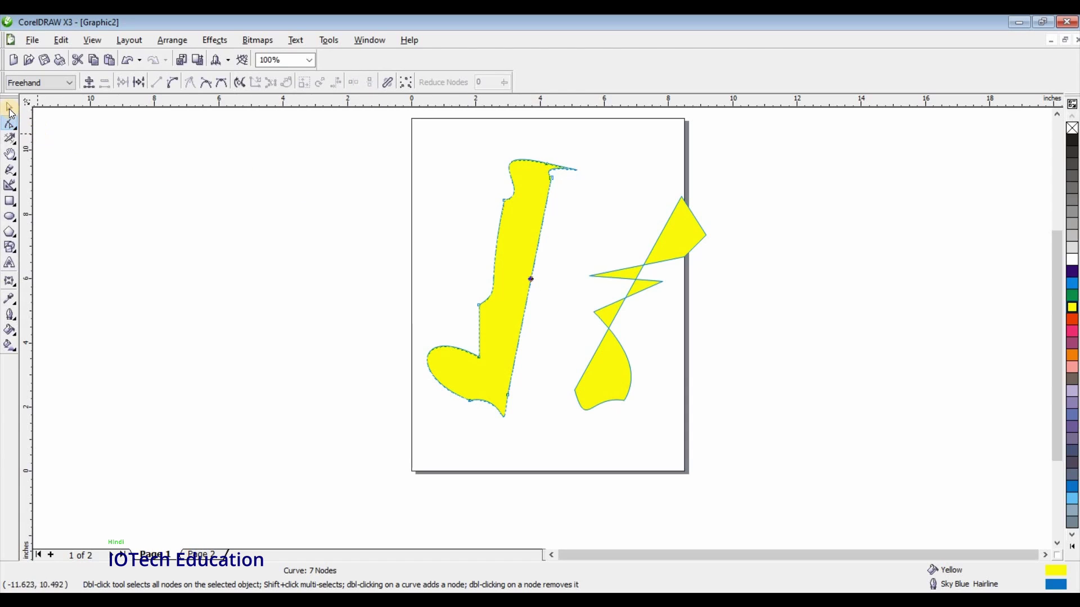
key("space")
left_click_drag(400, 135, 726, 433)
key("Delete")
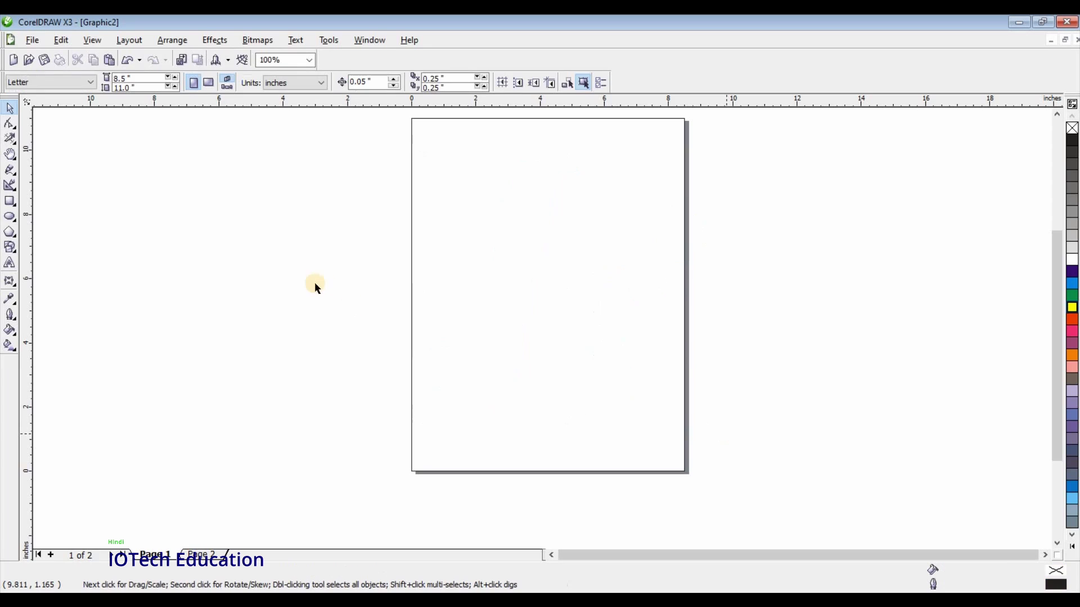
Step: Draw an ellipse about 5 by 4.7 inches mid-page, convert it to curves and fill it yellow
left_click(10, 217)
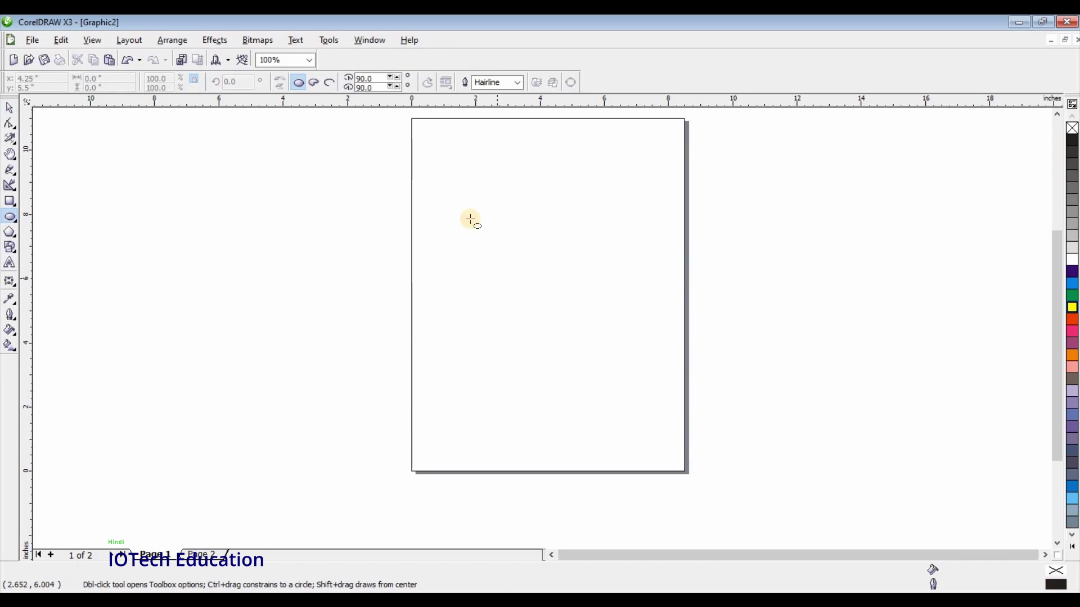
left_click_drag(469, 212, 628, 359)
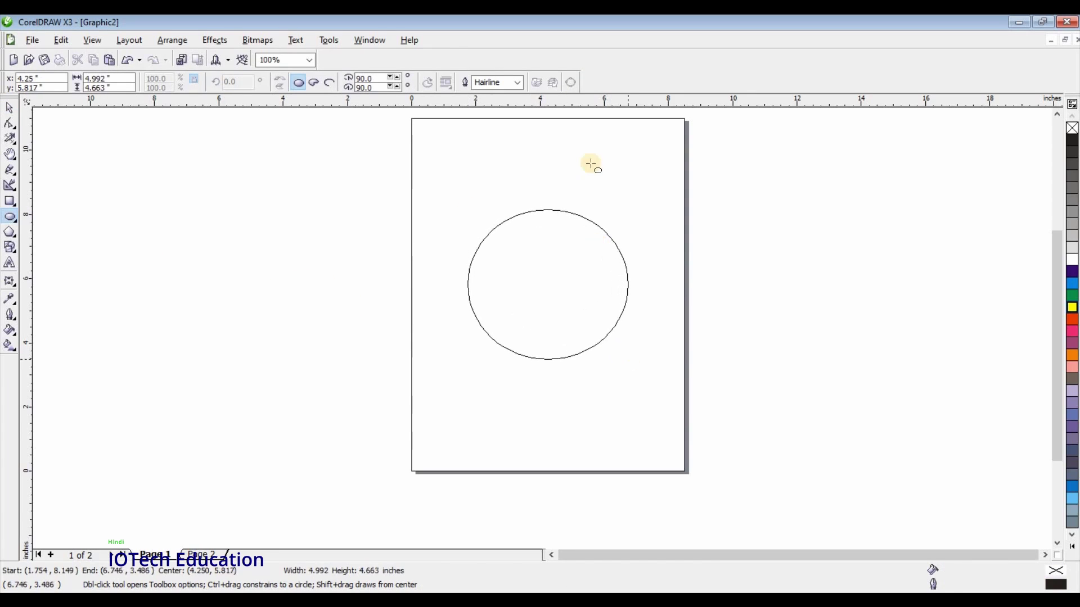
left_click(571, 82)
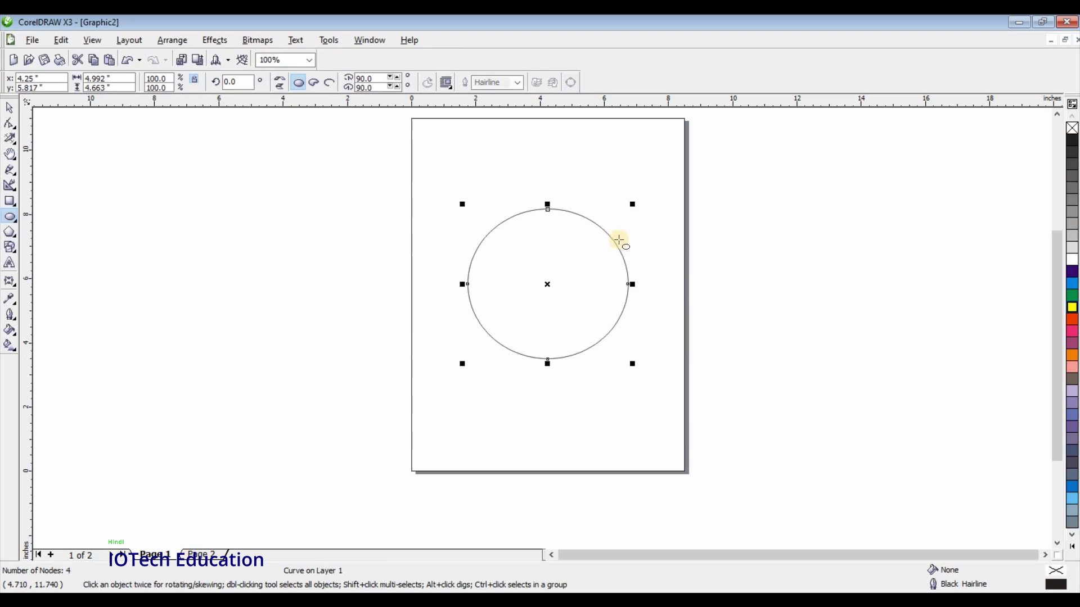
left_click(1072, 308)
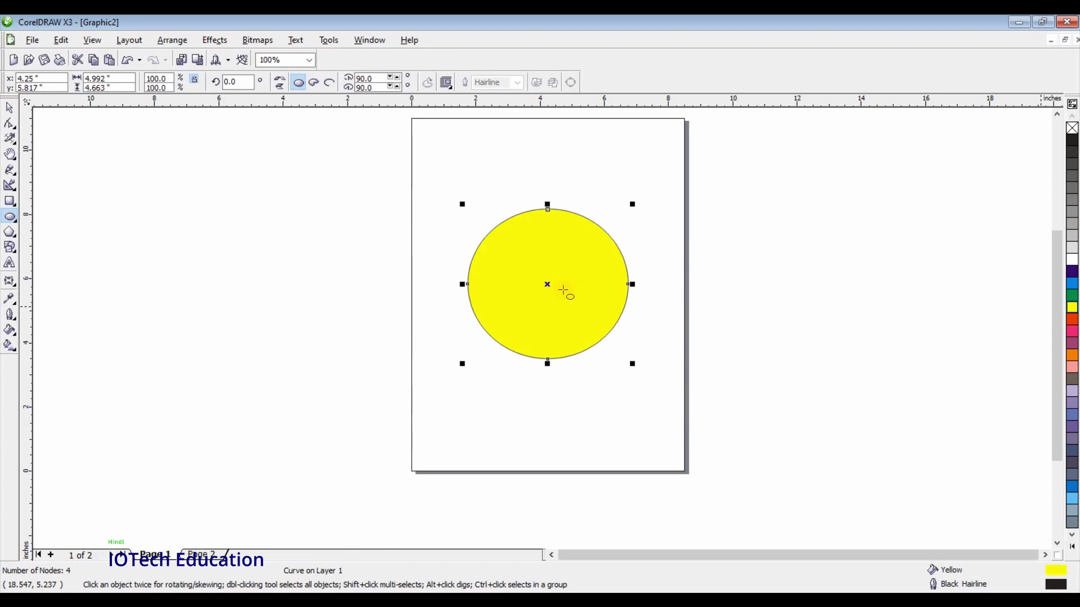
Step: Break the ellipse's curve apart at its top and bottom nodes
left_click(10, 125)
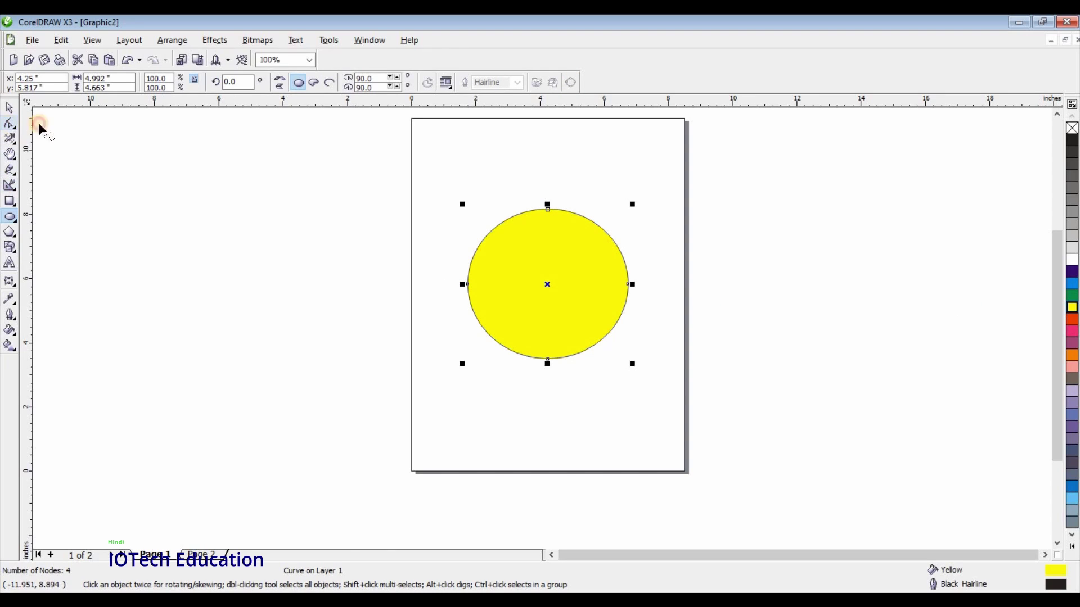
left_click(548, 209)
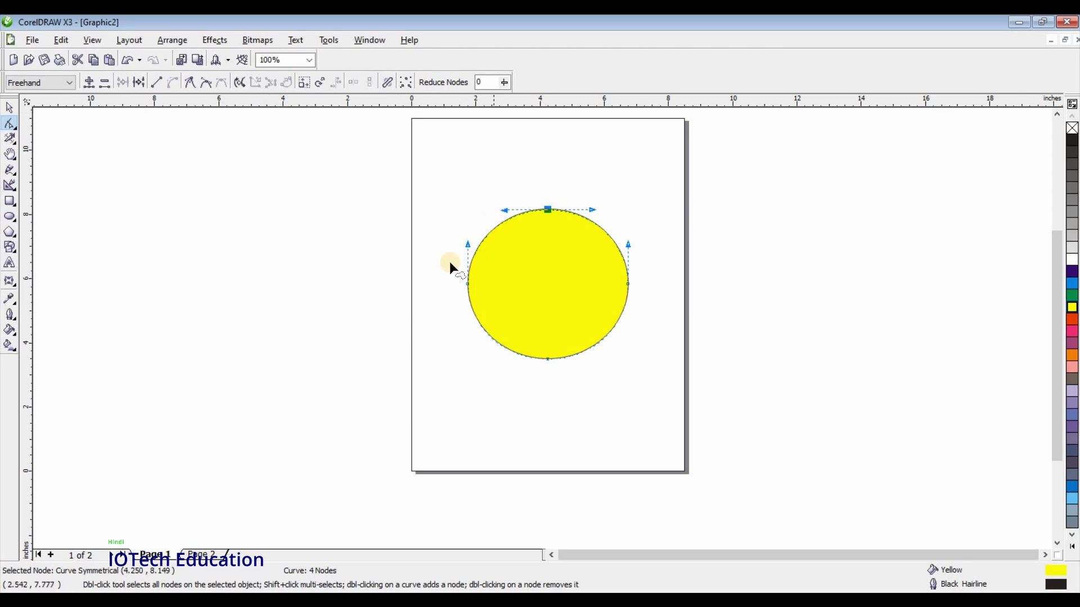
mouse_move(555, 298)
left_mouse_down()
mouse_move(397, 291)
mouse_move(647, 299)
mouse_move(634, 268)
mouse_move(489, 260)
mouse_move(452, 280)
left_mouse_up()
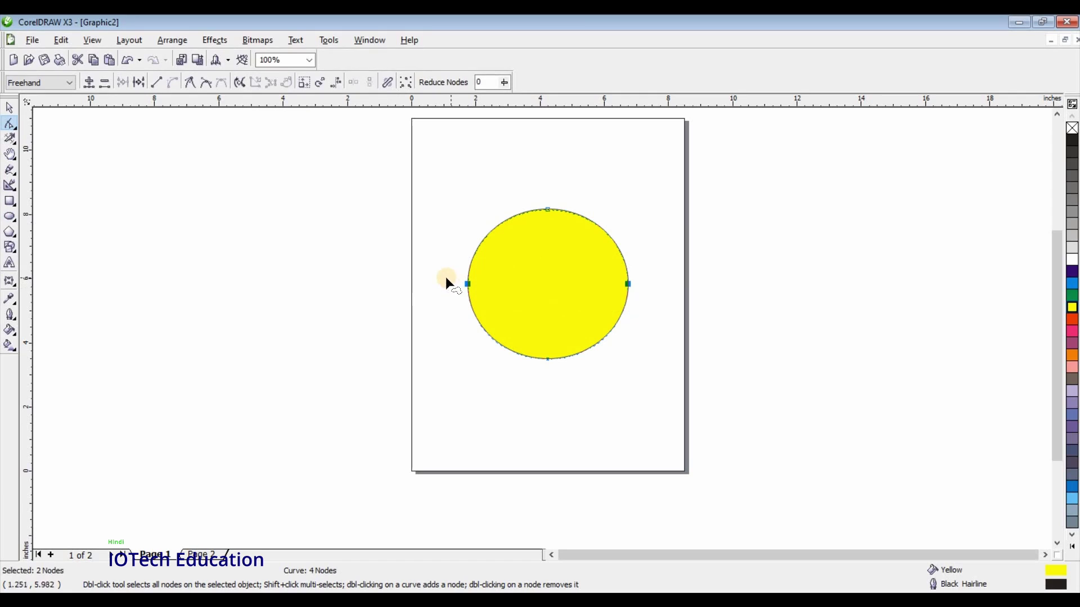
left_click(548, 208)
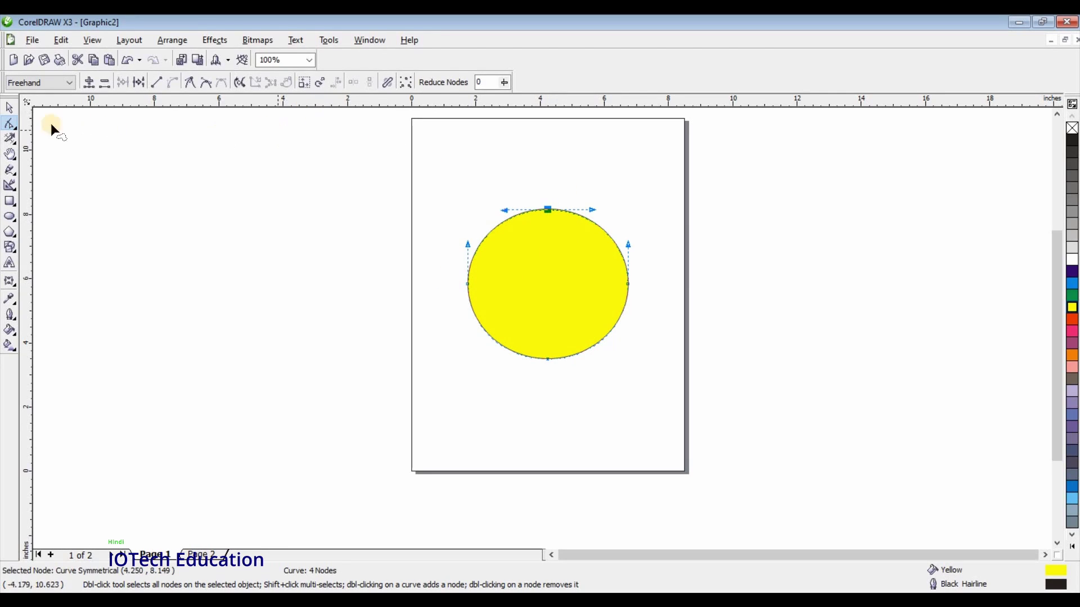
left_click(122, 84)
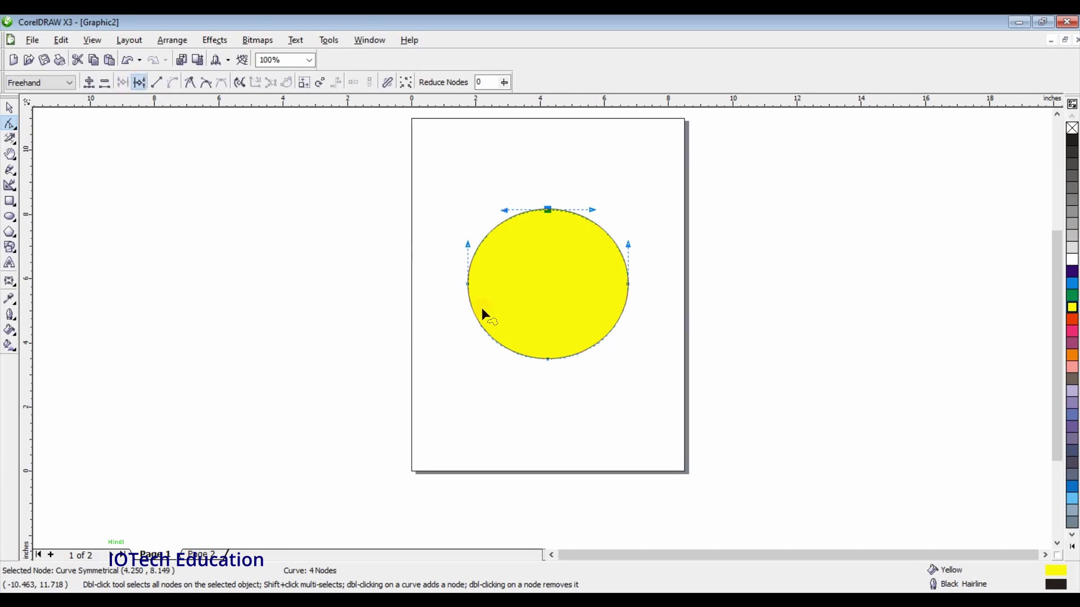
left_click(546, 359)
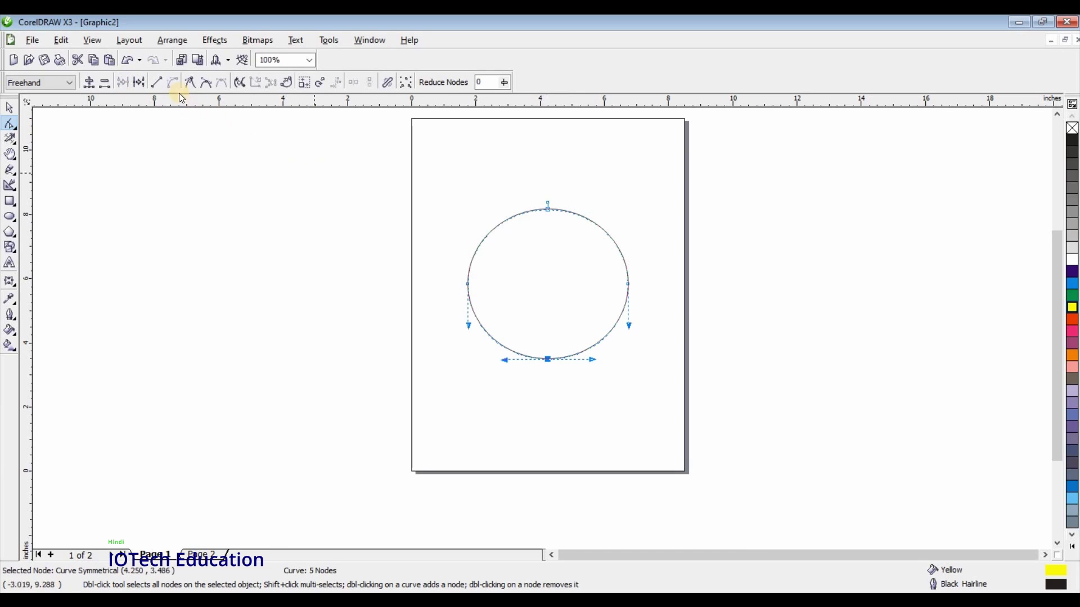
left_click(137, 82)
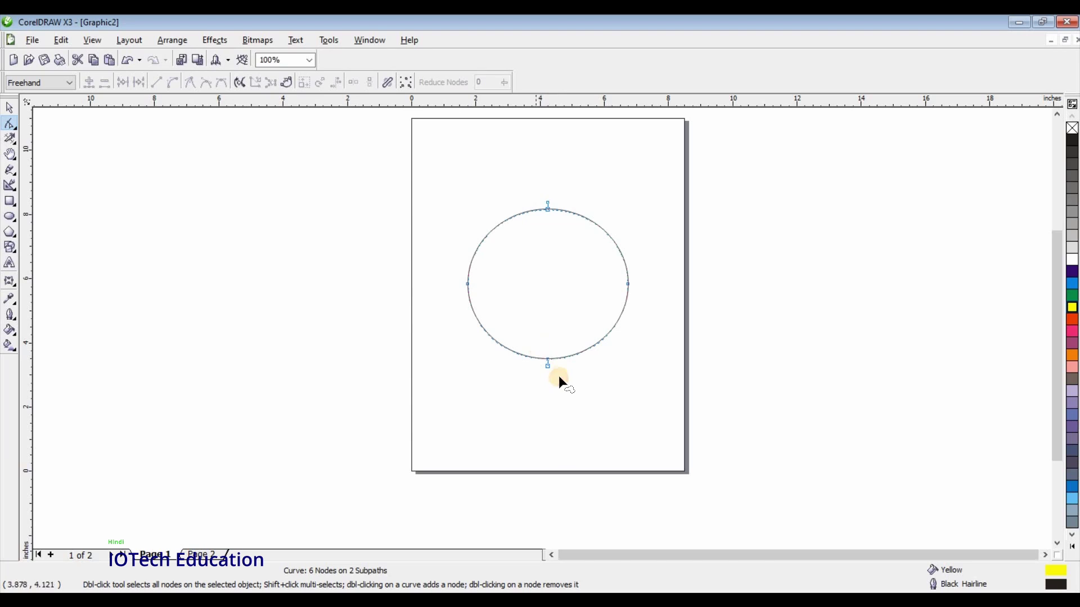
Step: Auto-close the two broken subpaths so each half gets a straight edge down the middle
left_click_drag(494, 329, 551, 261)
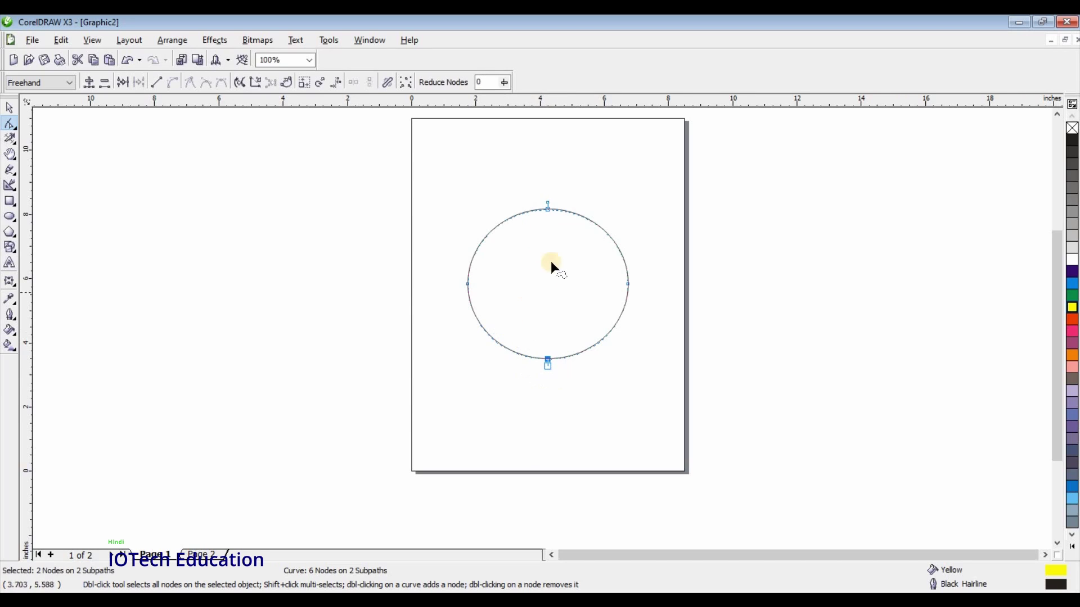
left_click(286, 83)
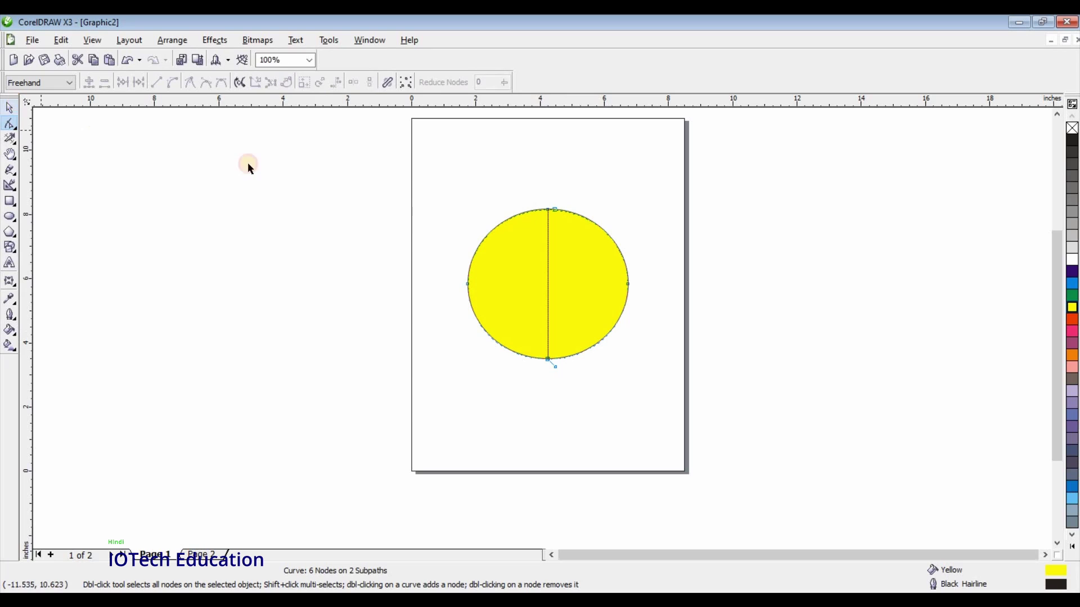
key("space")
left_click(578, 240)
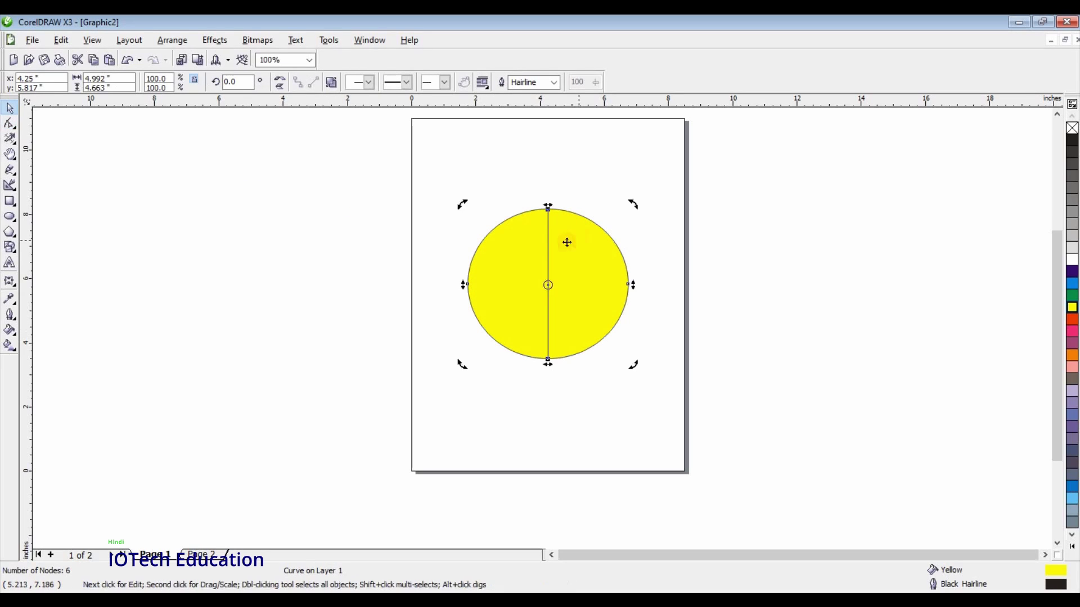
left_click(314, 198)
Step: Shift the right half's top and bottom inner nodes slightly left to open a narrow vertical strip between the halves
key("F10")
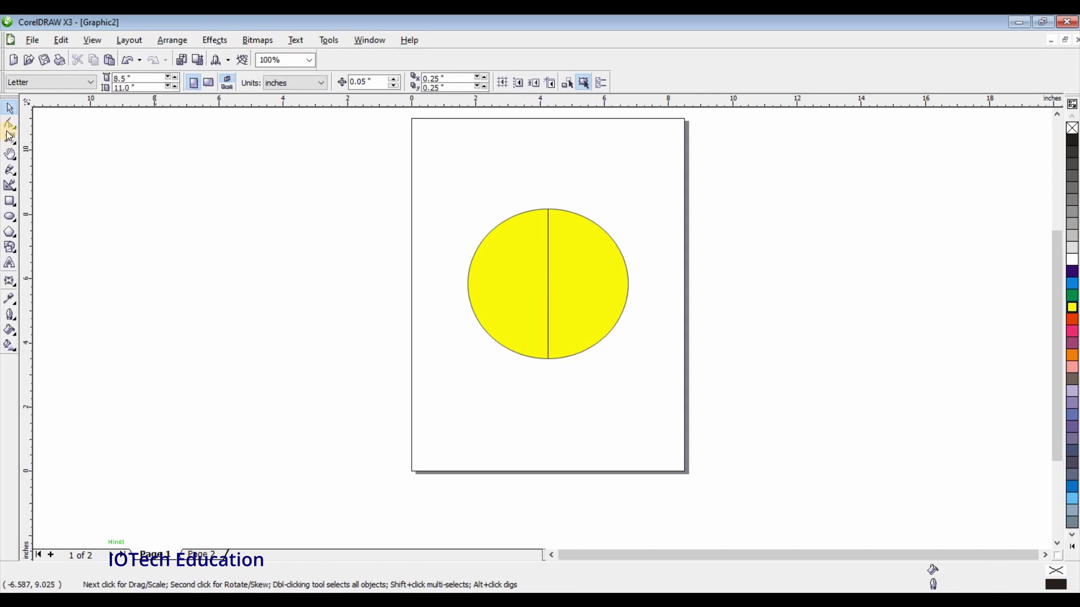
left_click(546, 206)
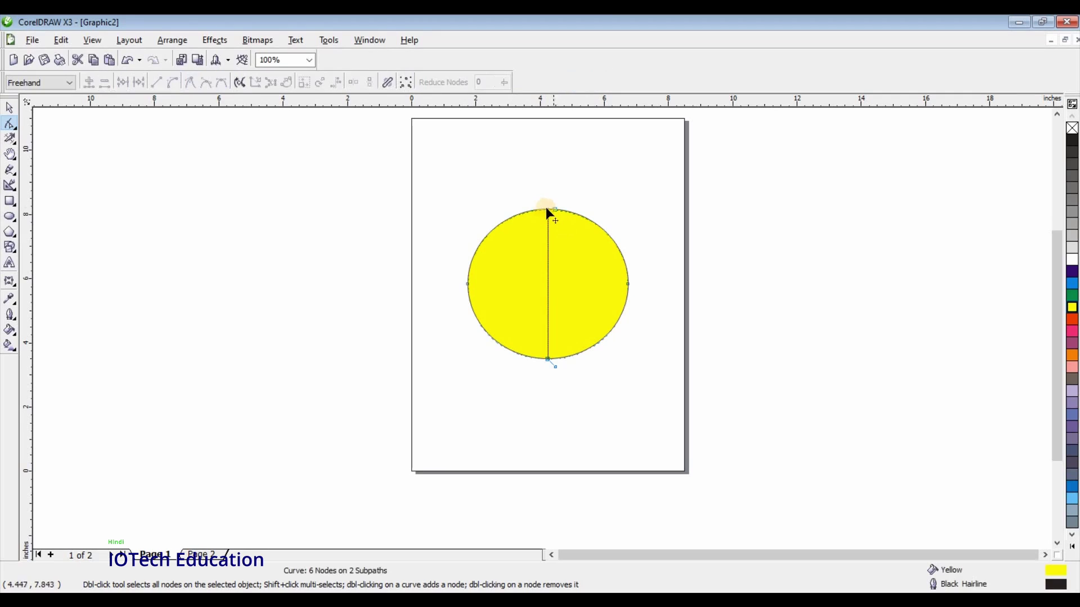
left_click_drag(545, 208, 539, 207)
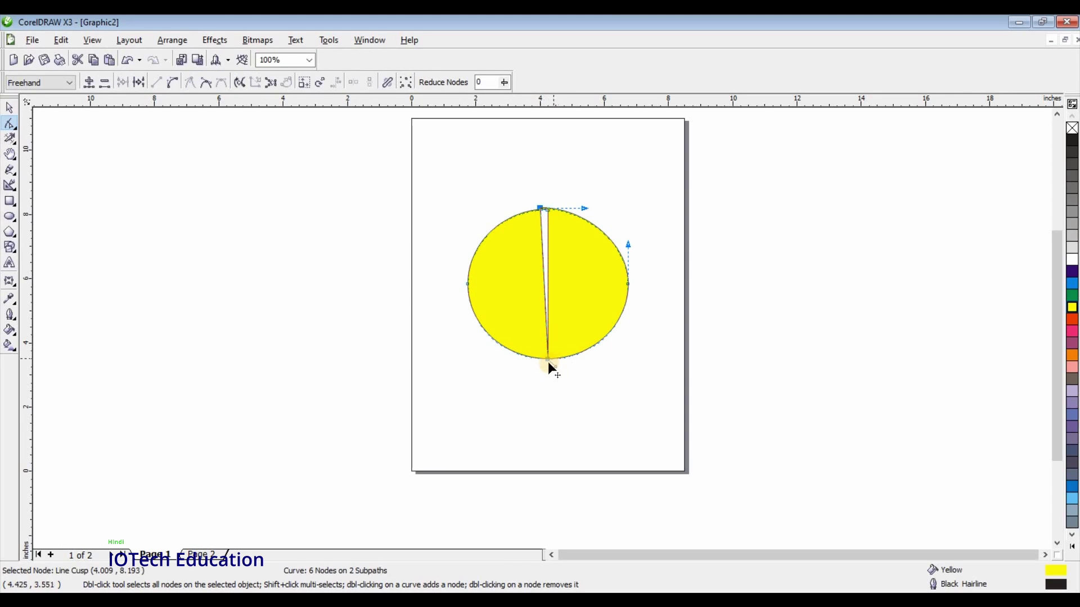
mouse_move(548, 358)
left_mouse_down()
mouse_move(533, 358)
mouse_move(547, 358)
left_mouse_up()
left_click(576, 366)
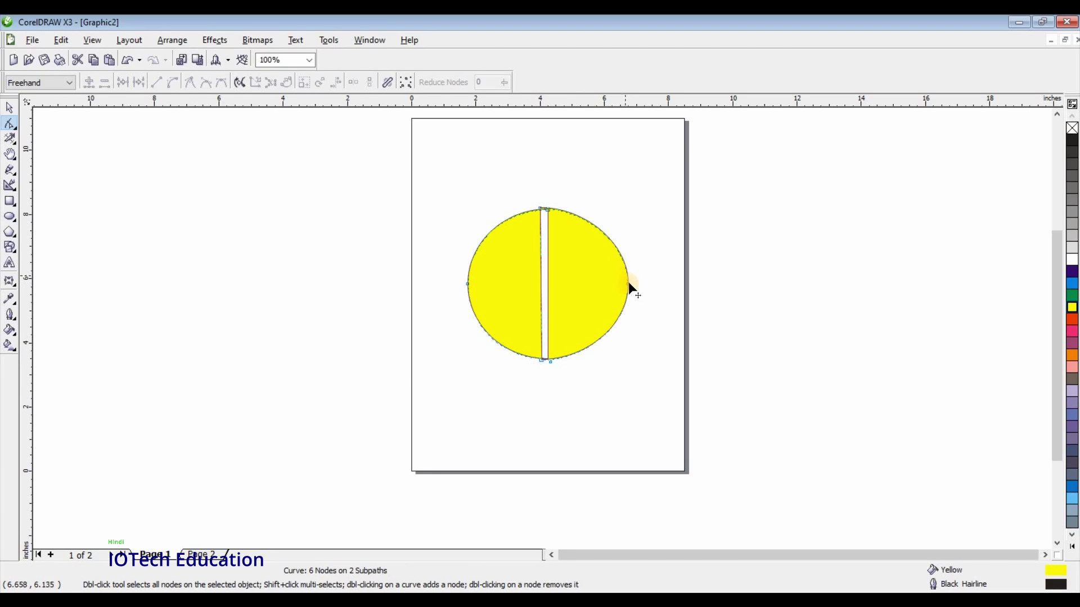
Step: Pull the upper arc of the right half upward so its symmetrical side node bulges both arcs
left_click(629, 281)
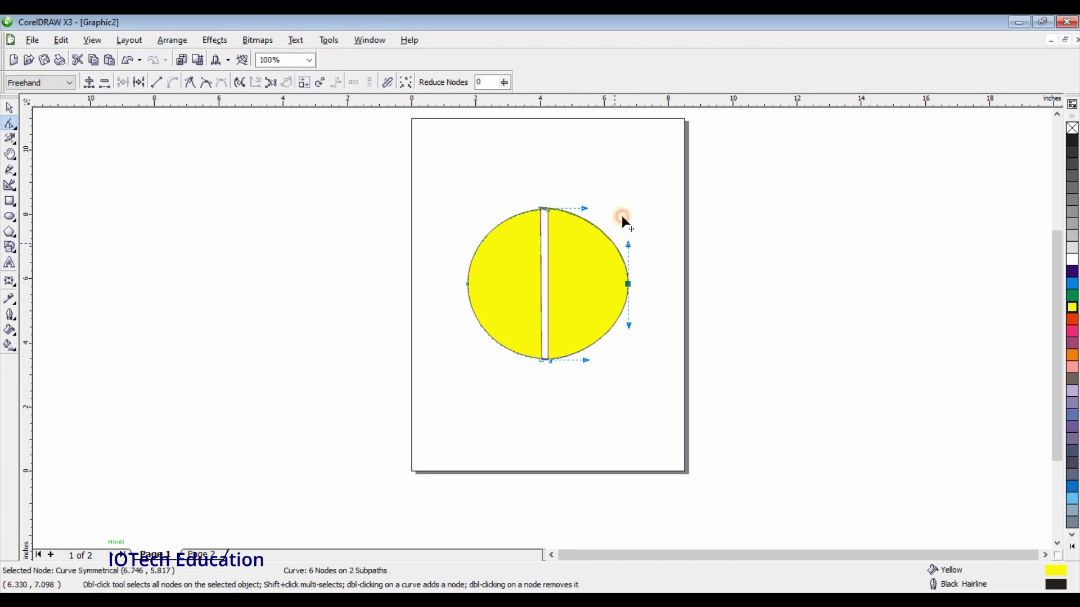
left_click_drag(622, 218, 619, 249)
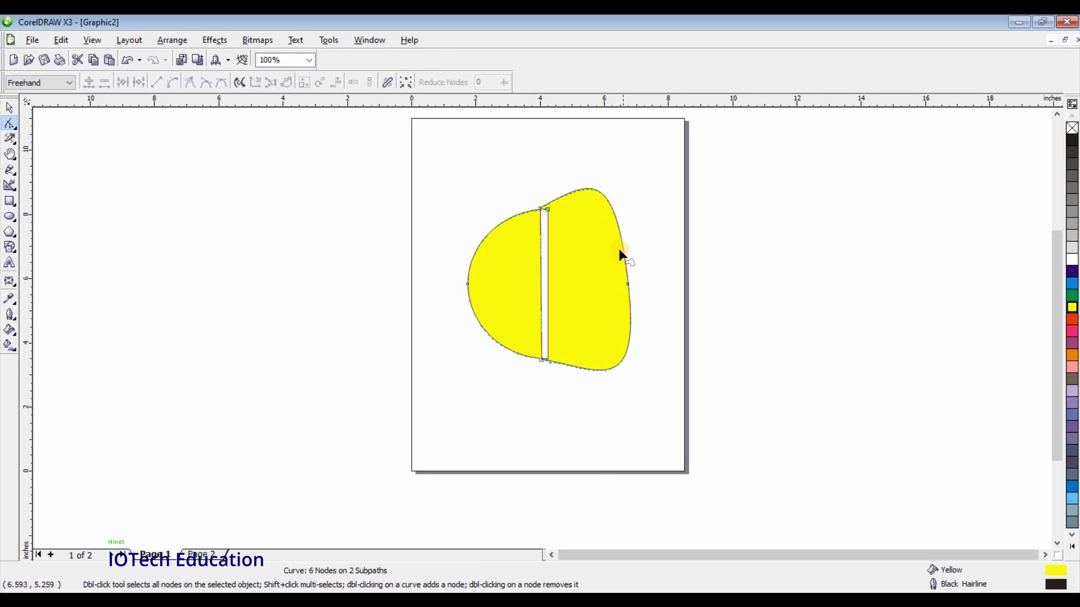
Step: Make the right half's side node a cusp, move it inward and pull the segments above and below it outward
left_click(626, 284)
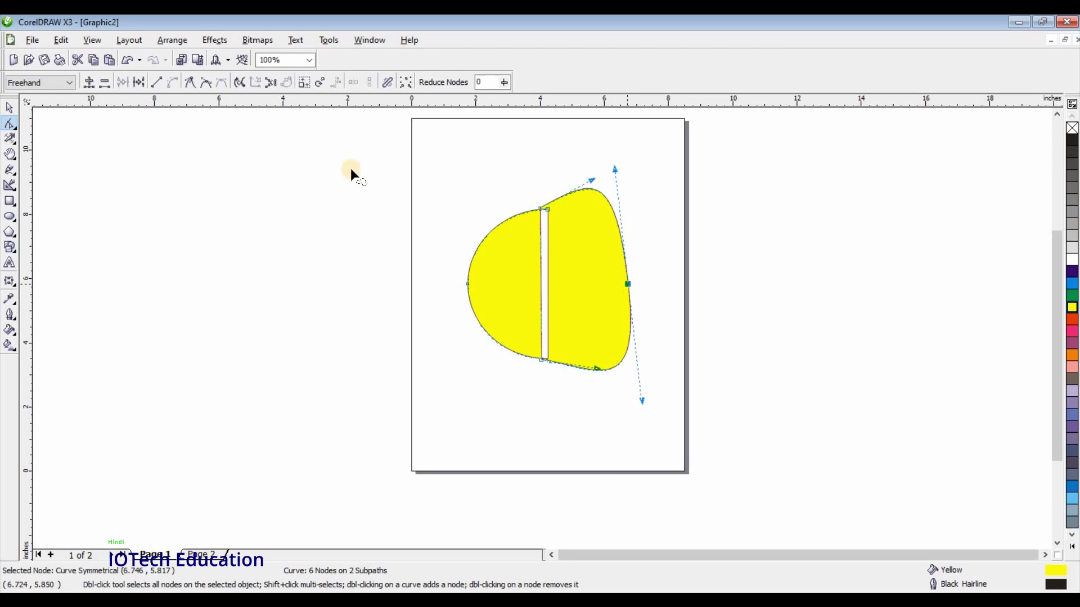
left_click(206, 83)
left_click_drag(613, 223, 640, 206)
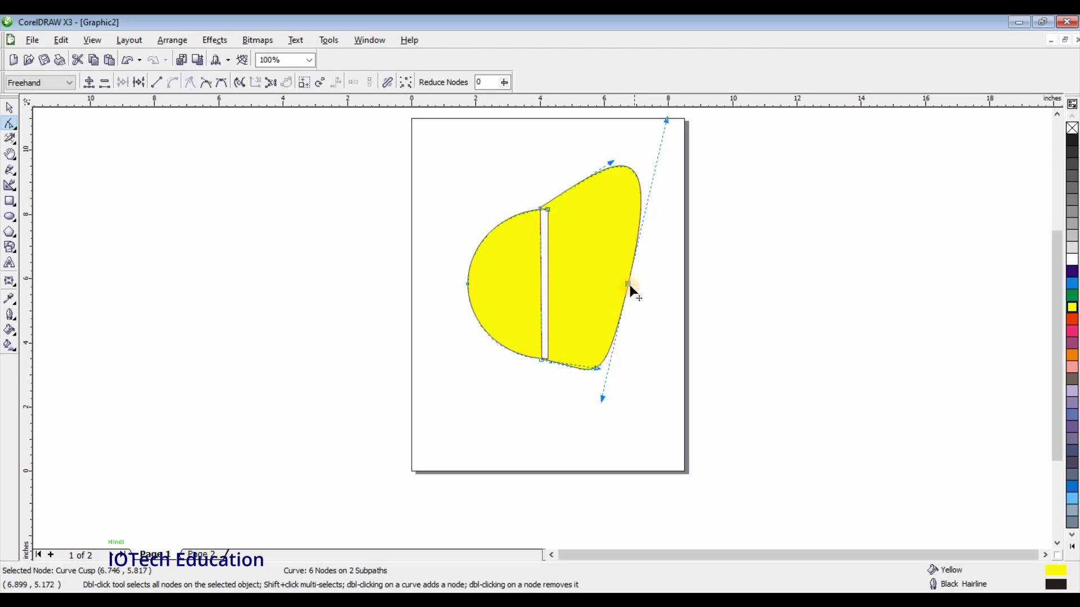
left_click_drag(628, 285, 641, 236)
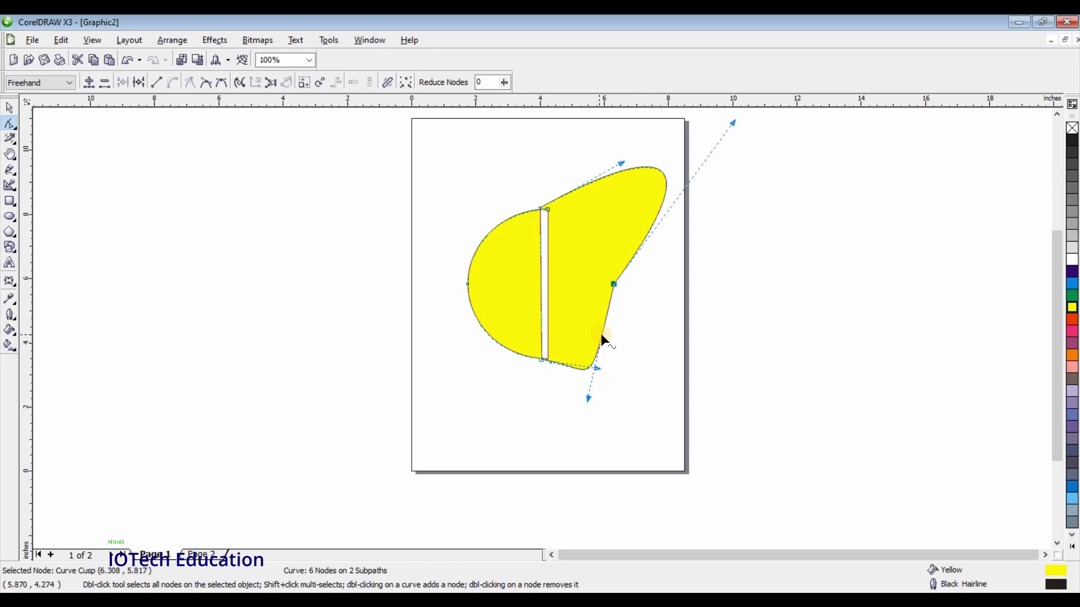
left_click_drag(601, 336, 619, 343)
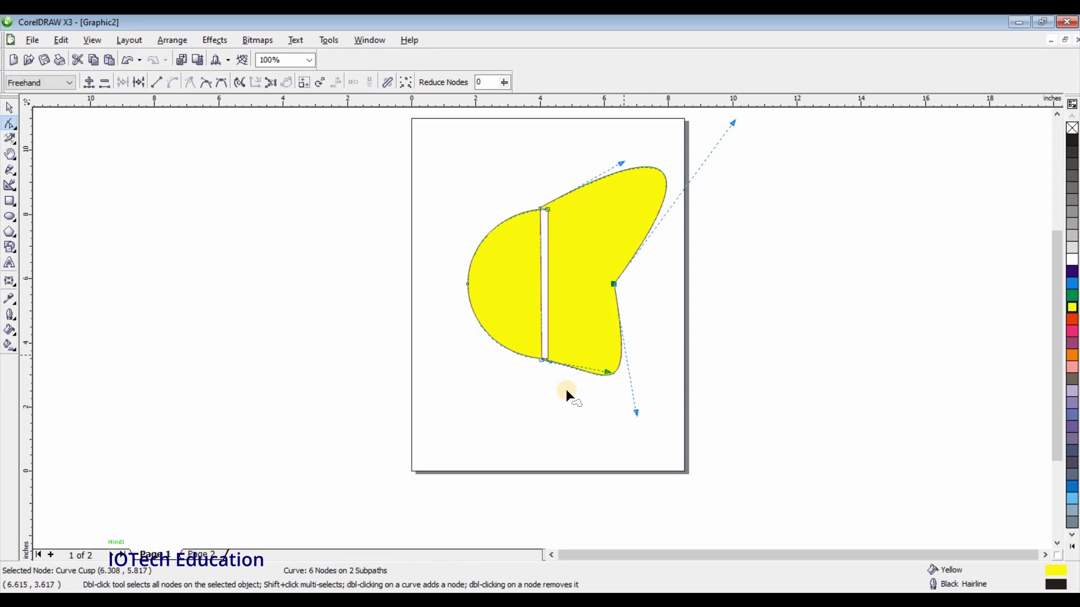
left_click(594, 322)
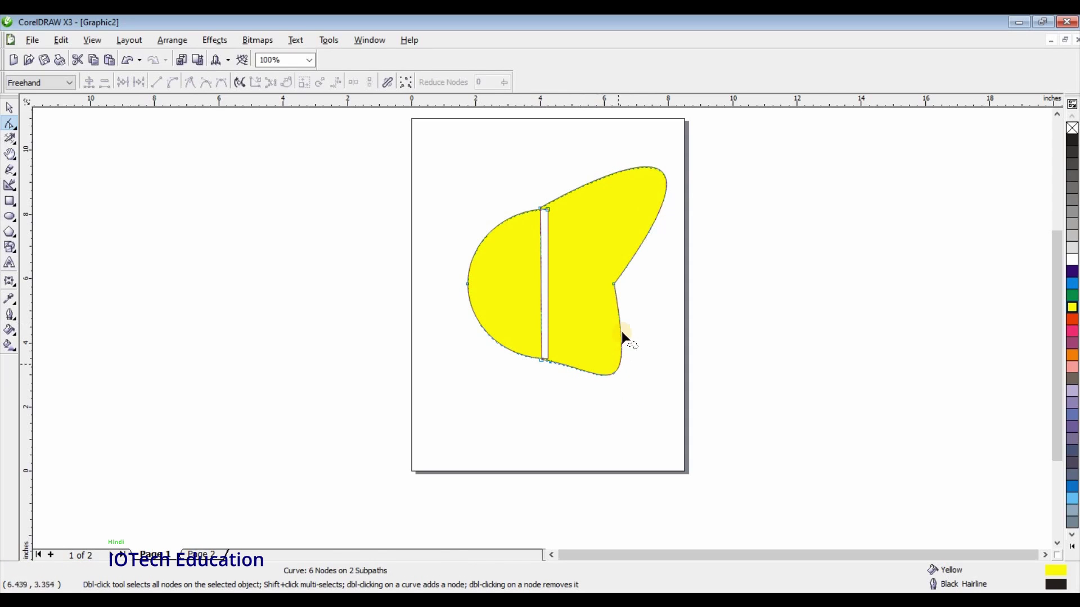
Step: Select the outer side nodes of both halves and turn on Horizontal Reflect Nodes
left_click(613, 284)
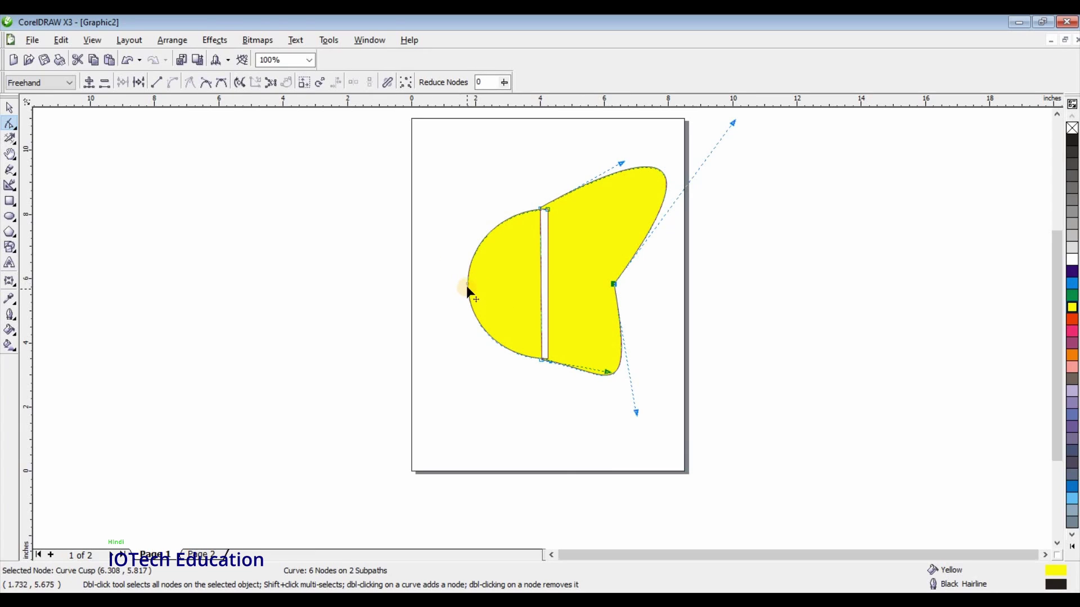
left_click(467, 284, "shift")
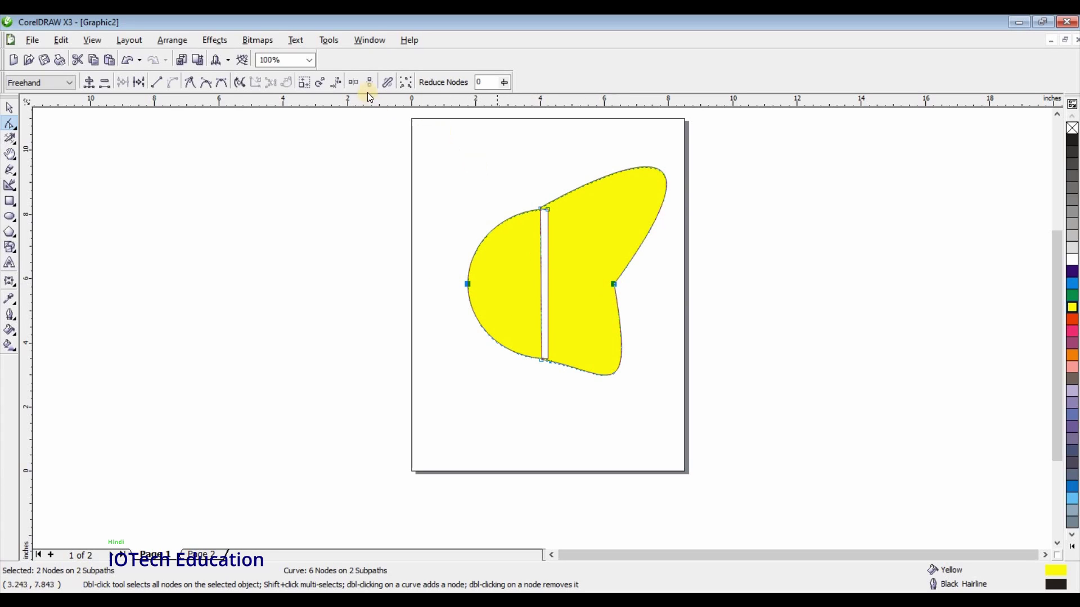
left_click(353, 83)
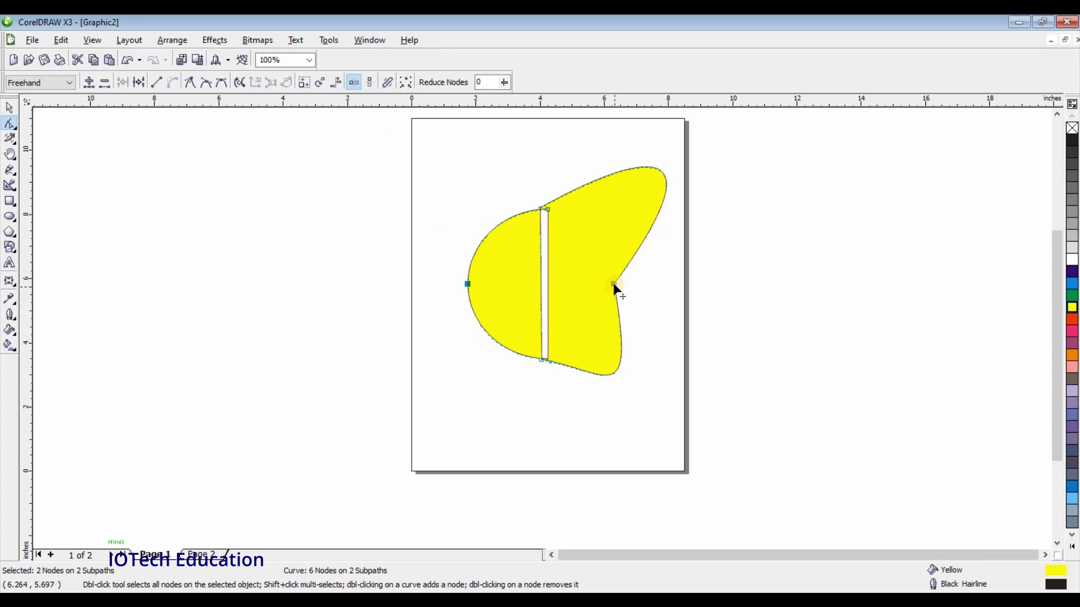
Step: With horizontal node reflection on, reselect the two outer side nodes and pull the right one slightly outward so both mirror the movement
mouse_move(613, 281)
left_mouse_down()
mouse_move(631, 283)
mouse_move(611, 284)
left_mouse_up()
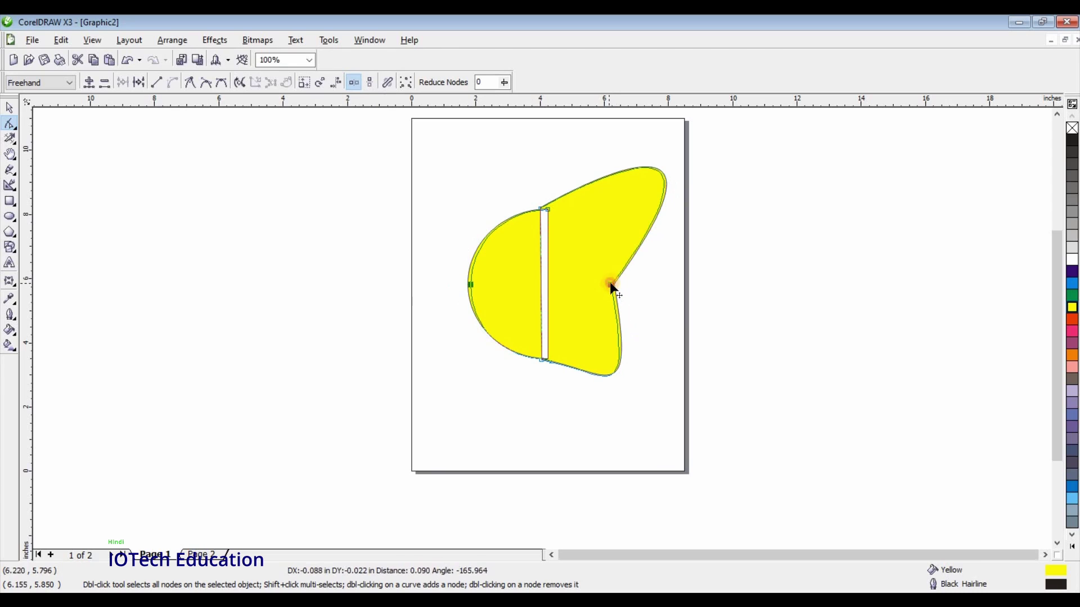
left_click(537, 393)
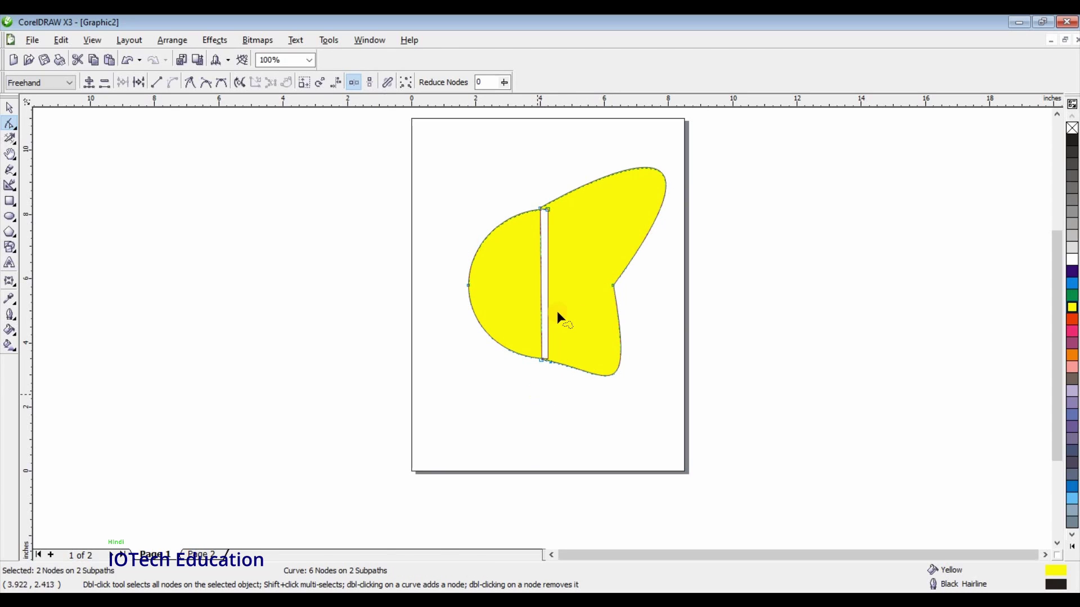
left_click(612, 286)
left_click(469, 285, "shift")
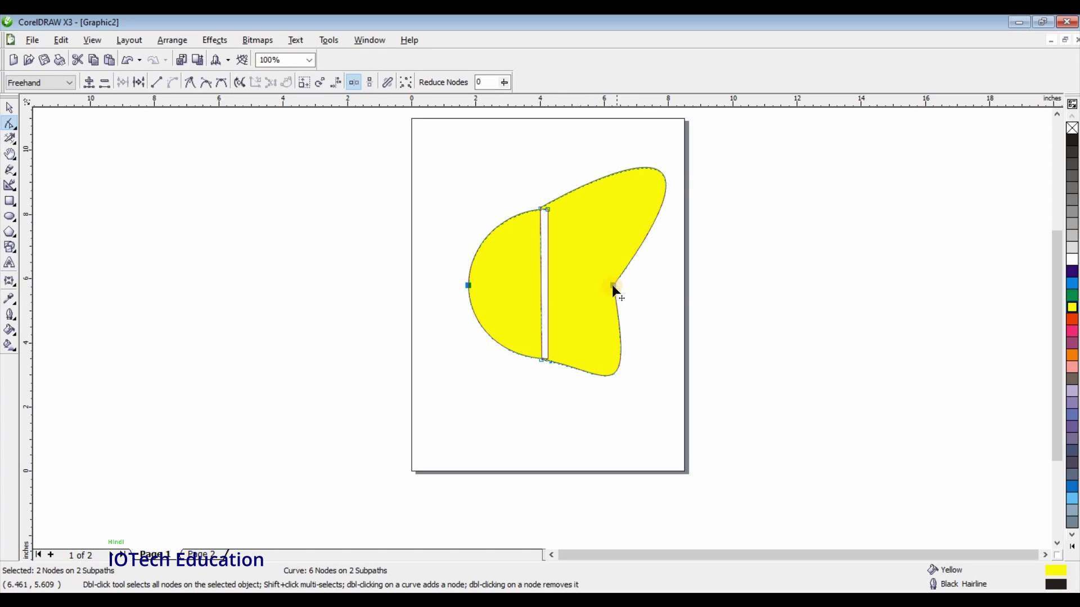
mouse_move(609, 287)
left_mouse_down()
mouse_move(578, 286)
mouse_move(636, 284)
mouse_move(595, 284)
mouse_move(618, 285)
mouse_move(620, 257)
mouse_move(622, 289)
left_mouse_up()
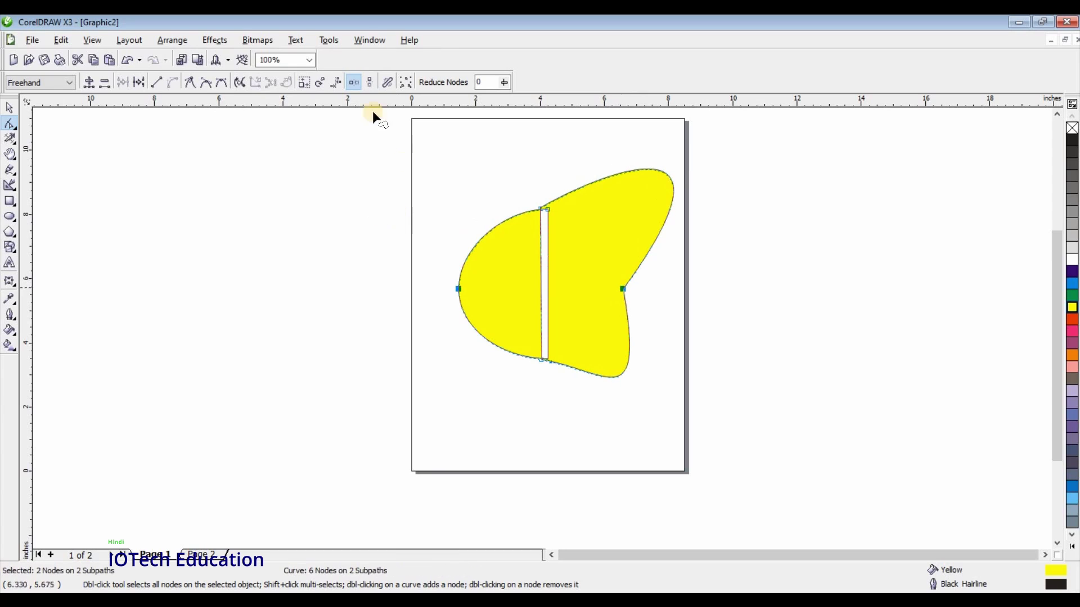
Step: Switch to Vertical Reflect Nodes only and move the two outer side nodes inward and slightly down
left_click(371, 84)
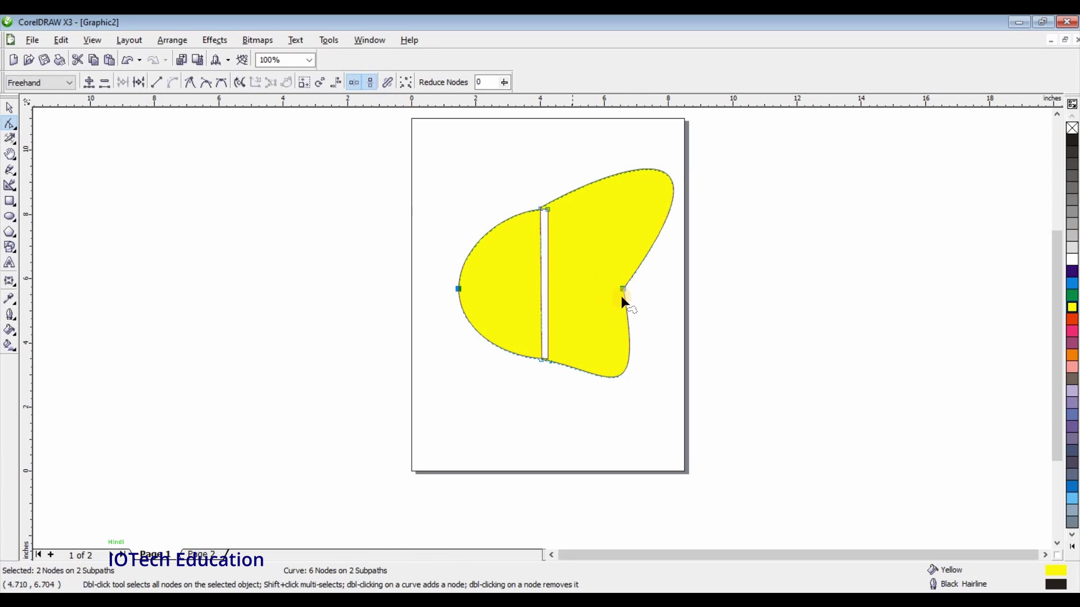
left_click_drag(629, 284, 608, 292)
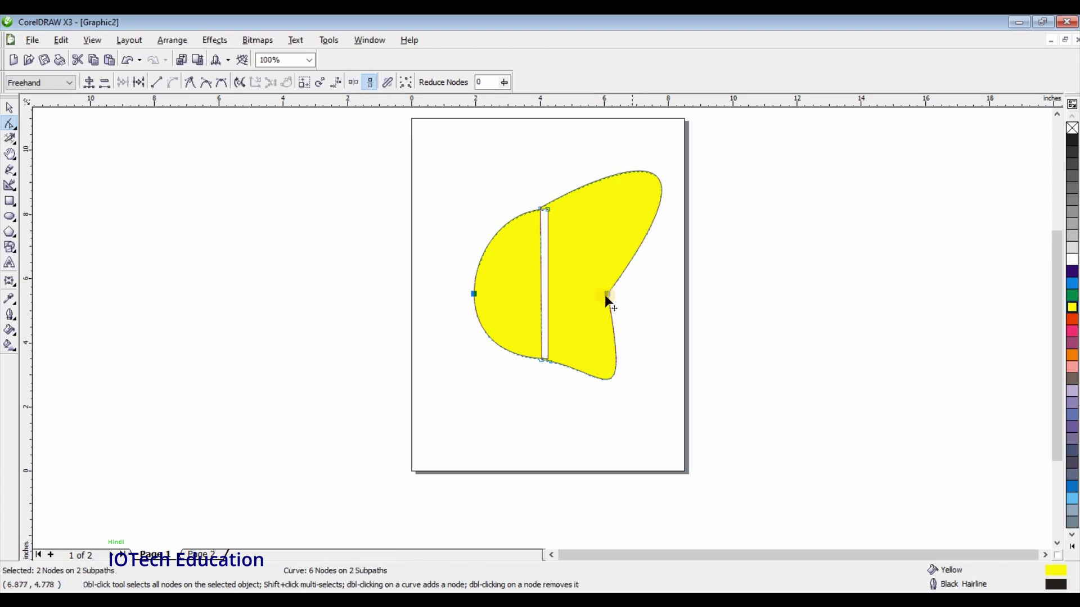
mouse_move(606, 292)
left_mouse_down()
mouse_move(649, 298)
mouse_move(565, 295)
mouse_move(644, 298)
mouse_move(594, 306)
mouse_move(610, 300)
left_mouse_up()
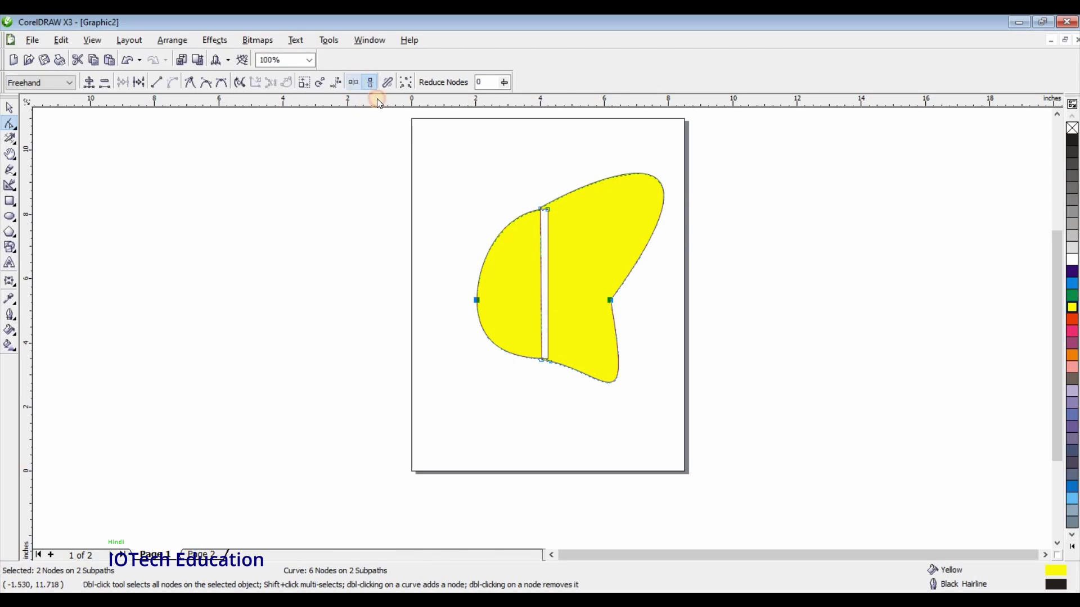
mouse_move(615, 297)
left_mouse_down()
mouse_move(643, 297)
mouse_move(601, 292)
left_mouse_up()
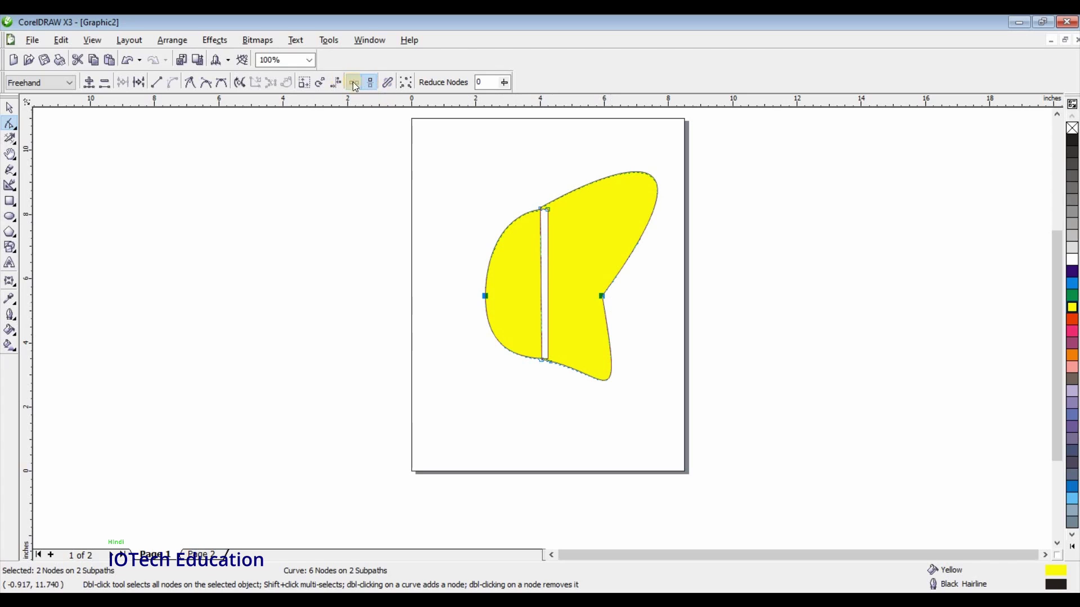
Step: Enable horizontal and vertical node reflection together and distort both halves by shifting their bottom inner nodes and the right side node
left_click(372, 87)
left_click(595, 258)
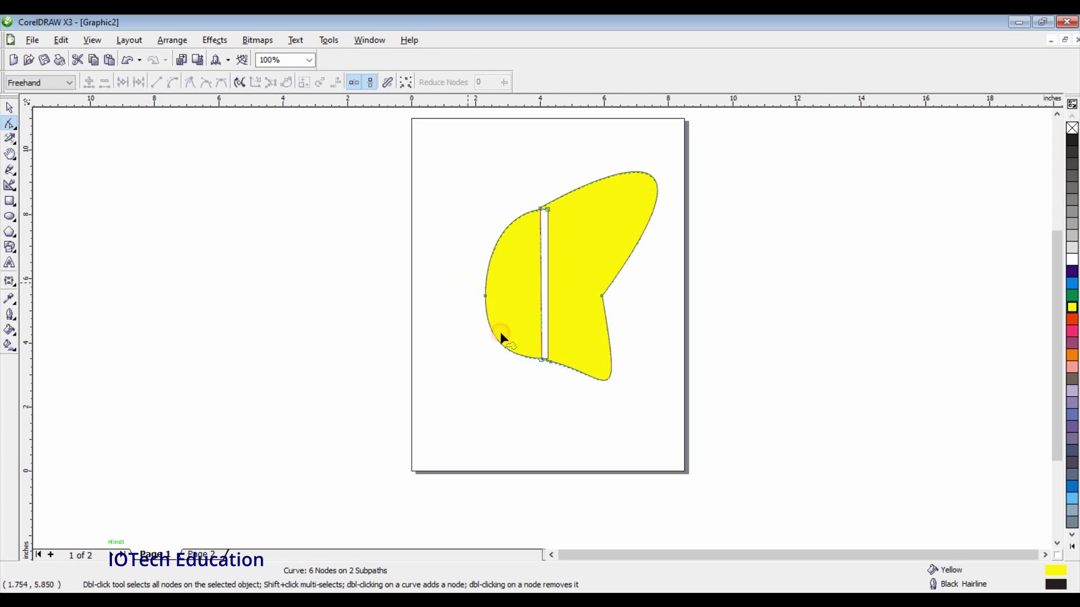
mouse_move(501, 407)
left_mouse_down()
mouse_move(517, 330)
mouse_move(560, 306)
left_mouse_up()
mouse_move(662, 287)
left_mouse_down()
mouse_move(632, 344)
mouse_move(609, 310)
mouse_move(620, 302)
mouse_move(637, 310)
mouse_move(626, 283)
mouse_move(664, 289)
mouse_move(614, 305)
mouse_move(629, 289)
mouse_move(666, 337)
mouse_move(652, 346)
left_mouse_up()
left_click(516, 360)
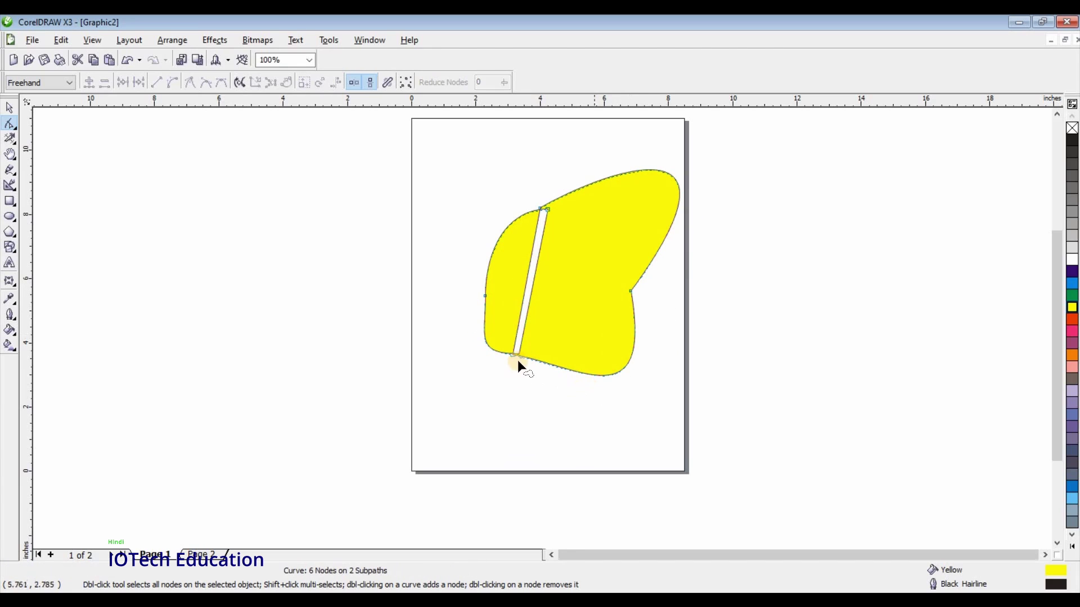
left_click_drag(514, 355, 487, 337)
left_click(556, 396)
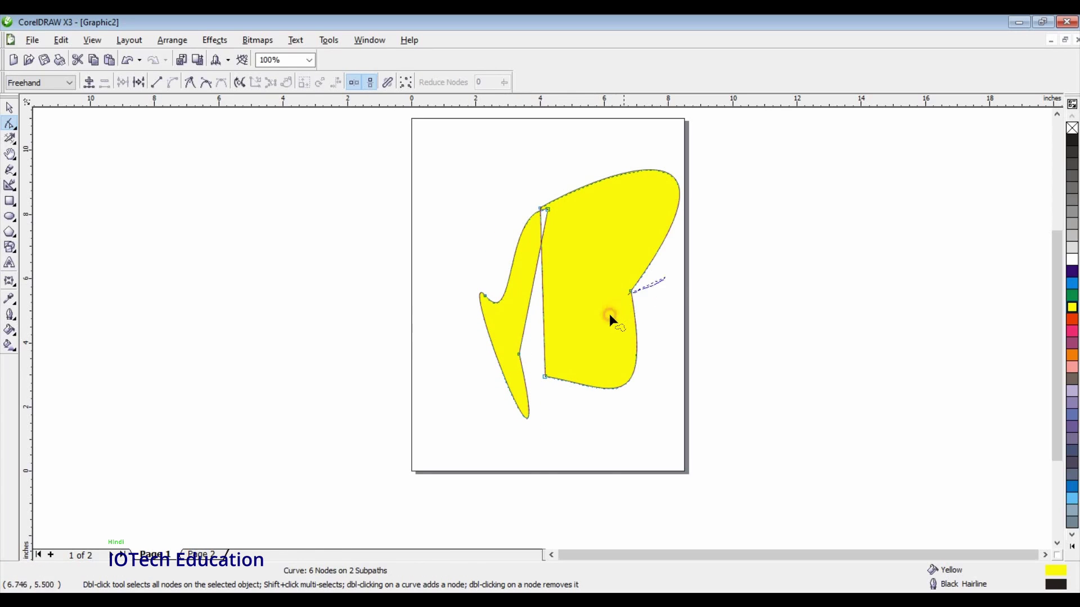
Step: Select the right half's side and bottom inner nodes with reflection off, move them to the right, and shift them slightly down in Elastic Mode
mouse_move(609, 314)
left_mouse_down()
mouse_move(647, 309)
mouse_move(590, 271)
mouse_move(525, 365)
mouse_move(640, 328)
mouse_move(661, 294)
mouse_move(626, 305)
mouse_move(658, 291)
mouse_move(630, 289)
left_mouse_up()
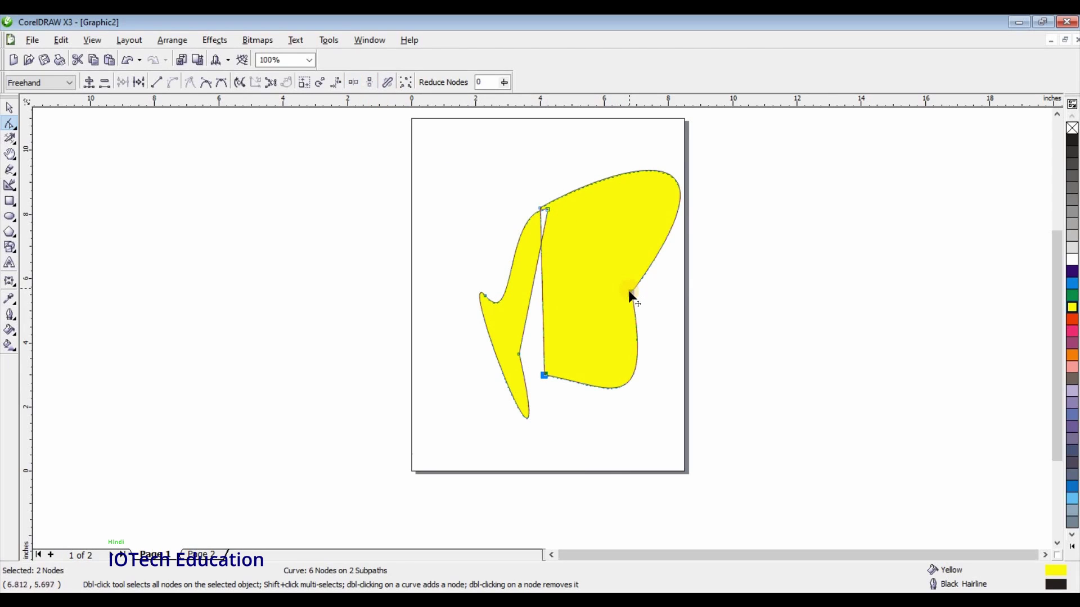
mouse_move(632, 293)
left_mouse_down()
mouse_move(655, 296)
mouse_move(654, 329)
mouse_move(643, 295)
left_mouse_up()
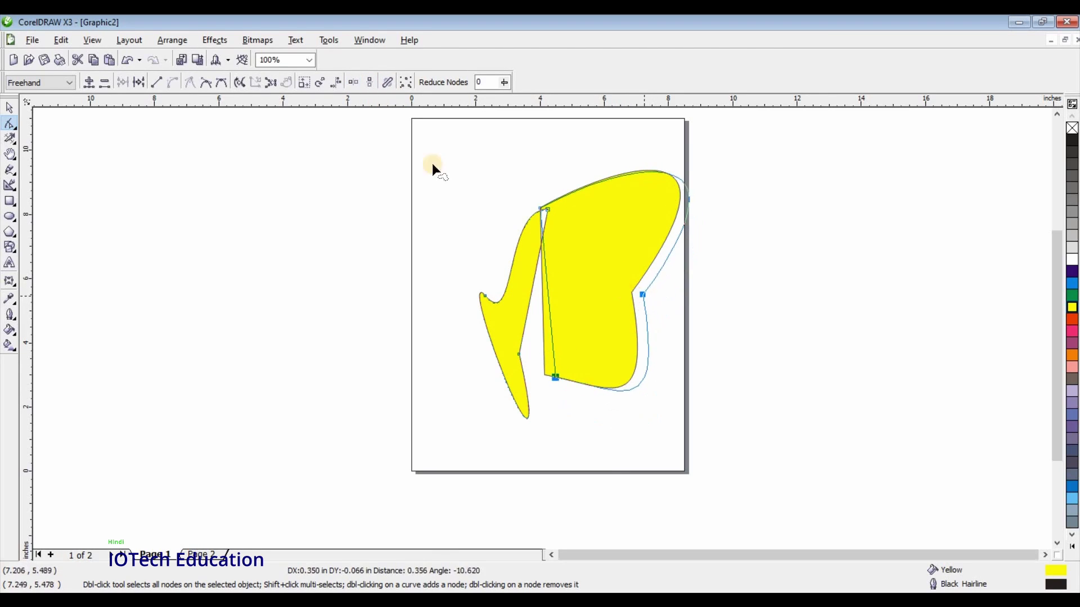
left_click(389, 87)
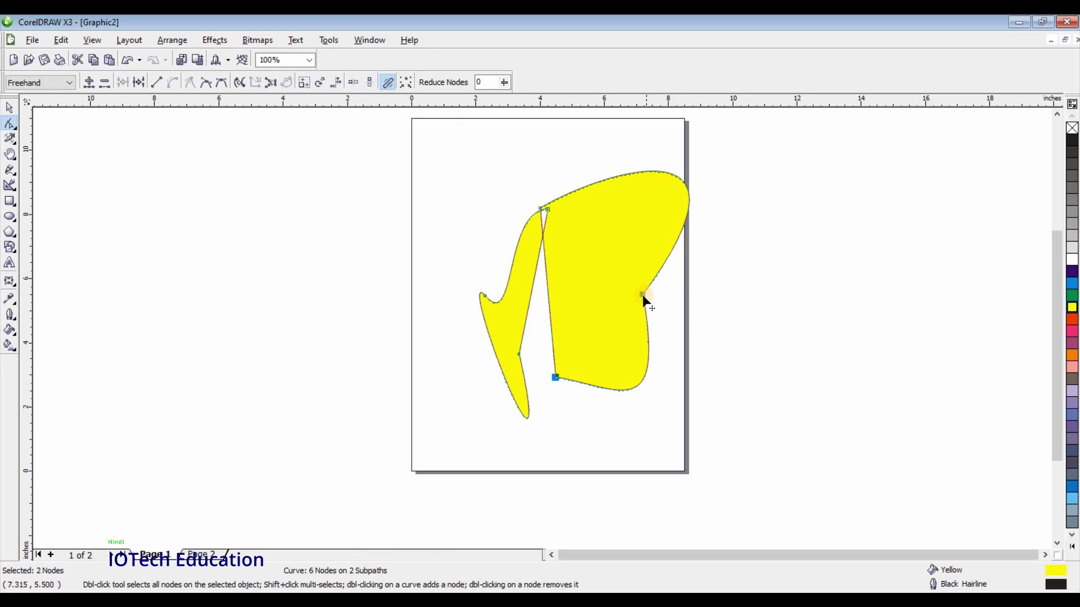
mouse_move(642, 295)
left_mouse_down()
mouse_move(713, 292)
mouse_move(679, 254)
mouse_move(641, 303)
left_mouse_up()
left_click(495, 191)
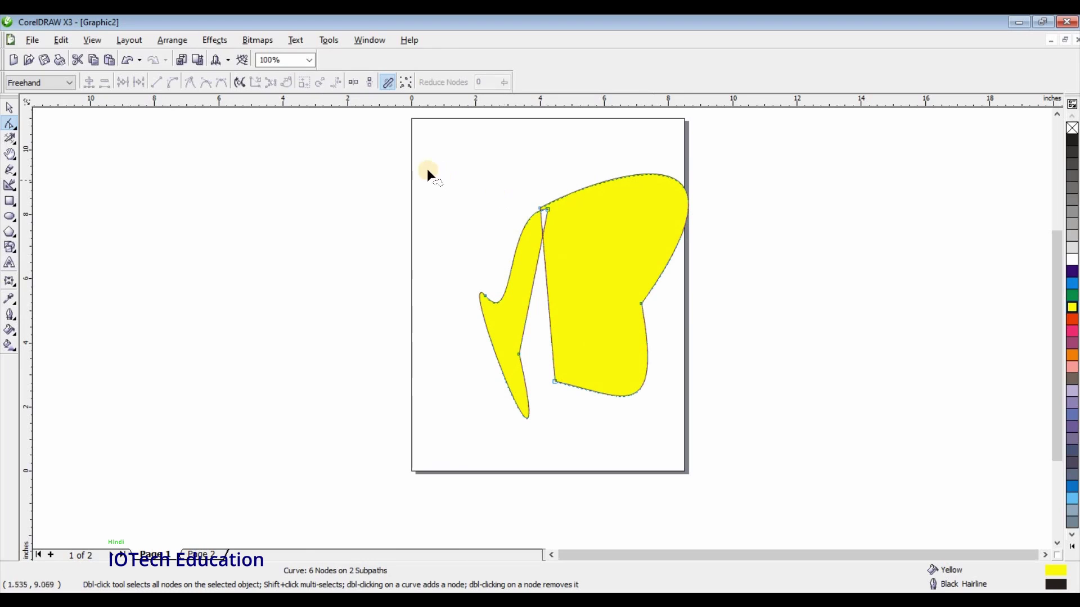
Step: Select the whole yellow curve object with the Pick tool and delete it
left_click(9, 108)
left_click(592, 325)
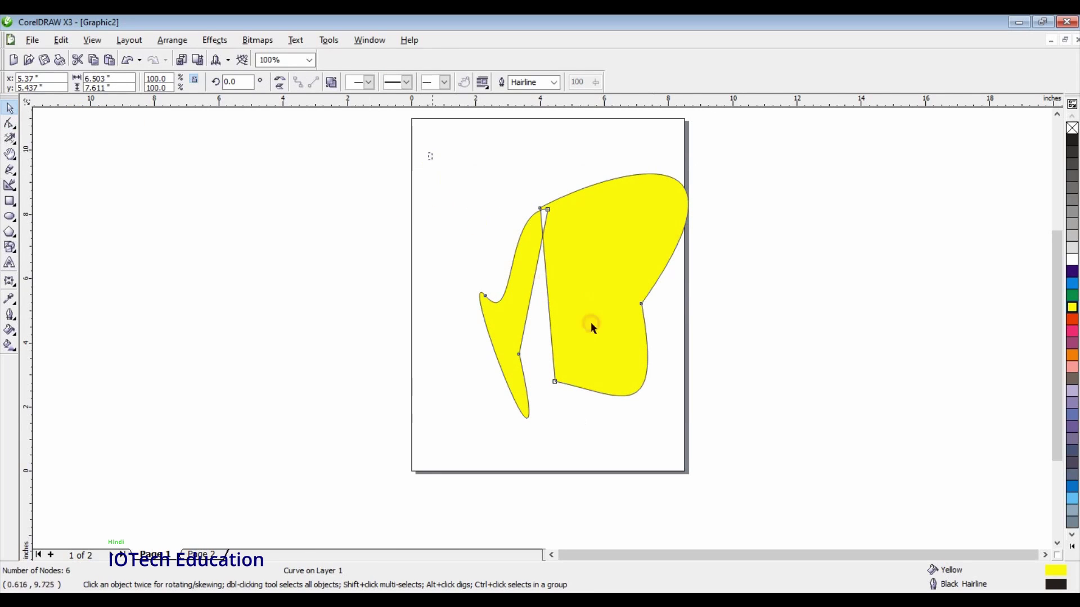
key("Delete")
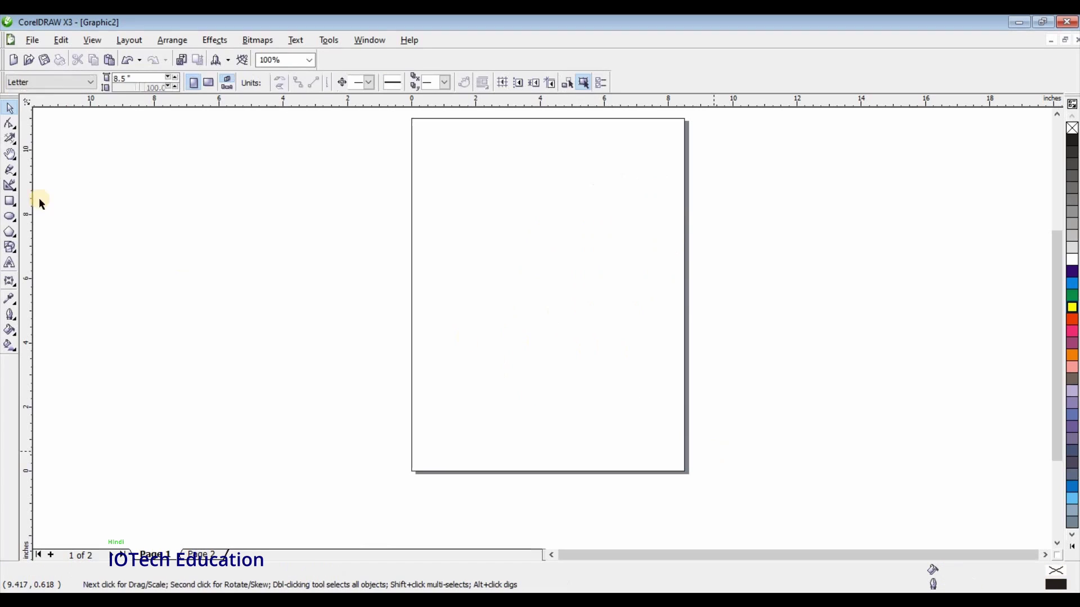
Step: Draw a rectangle about 4.1 by 3.2 inches in the middle of the page and convert it to curves
left_click(9, 201)
left_click_drag(456, 227, 589, 333)
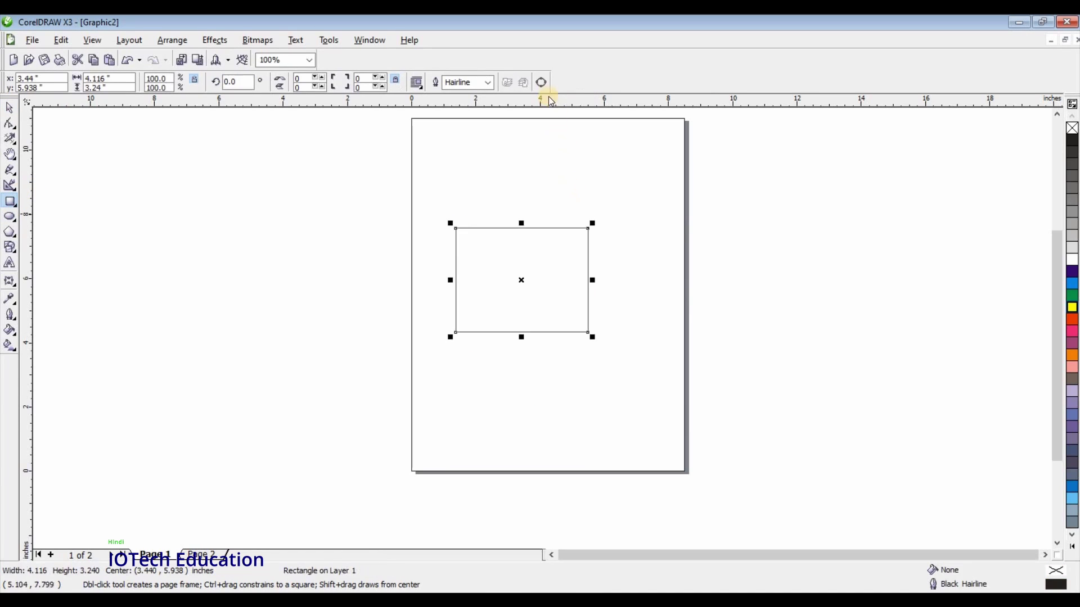
left_click(543, 83)
left_click(535, 154)
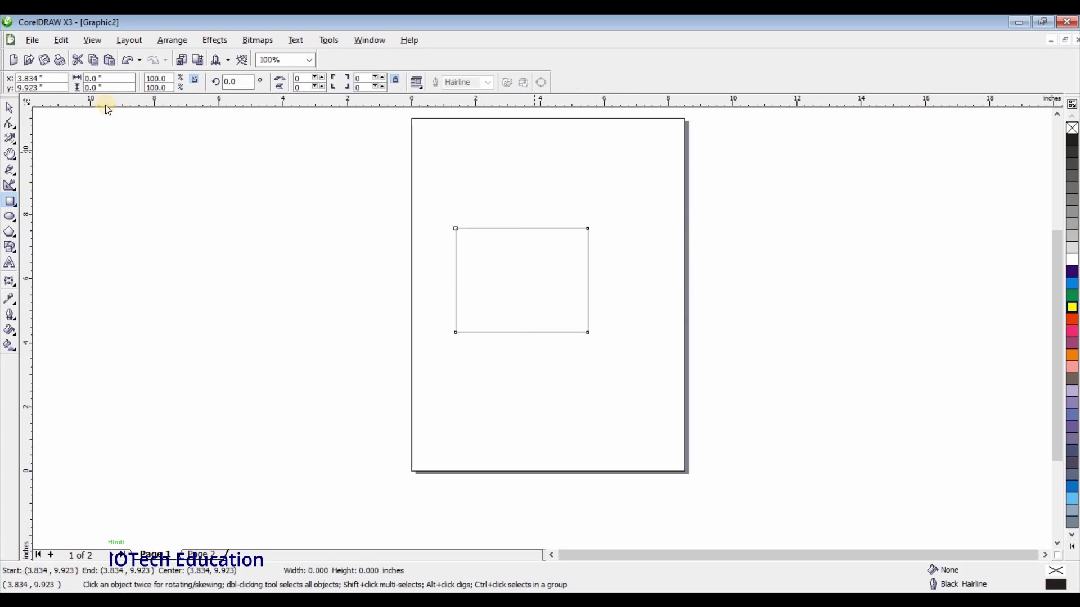
Step: Select the rectangle's top-right and bottom-left corner nodes with the Shape tool and shift them slightly in Elastic Mode
left_click(10, 123)
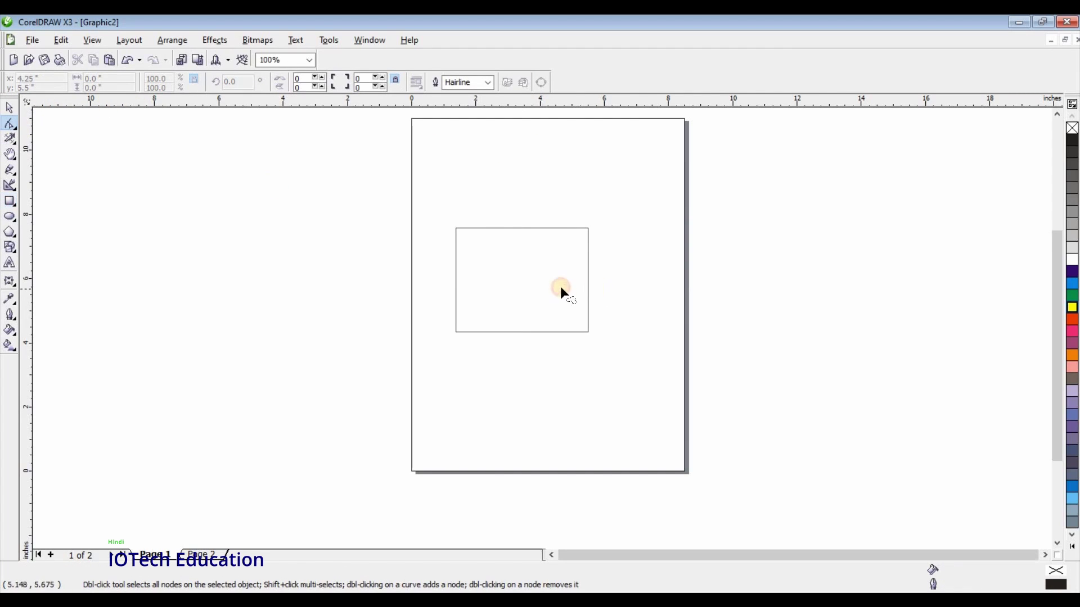
left_click(586, 231)
left_click(587, 230)
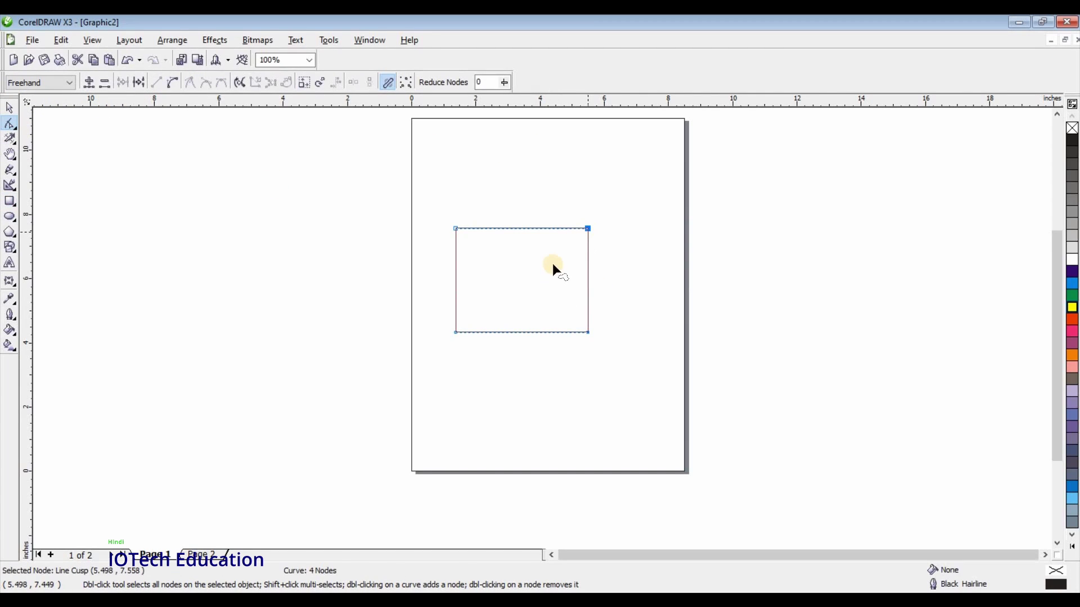
left_click(455, 332, "shift")
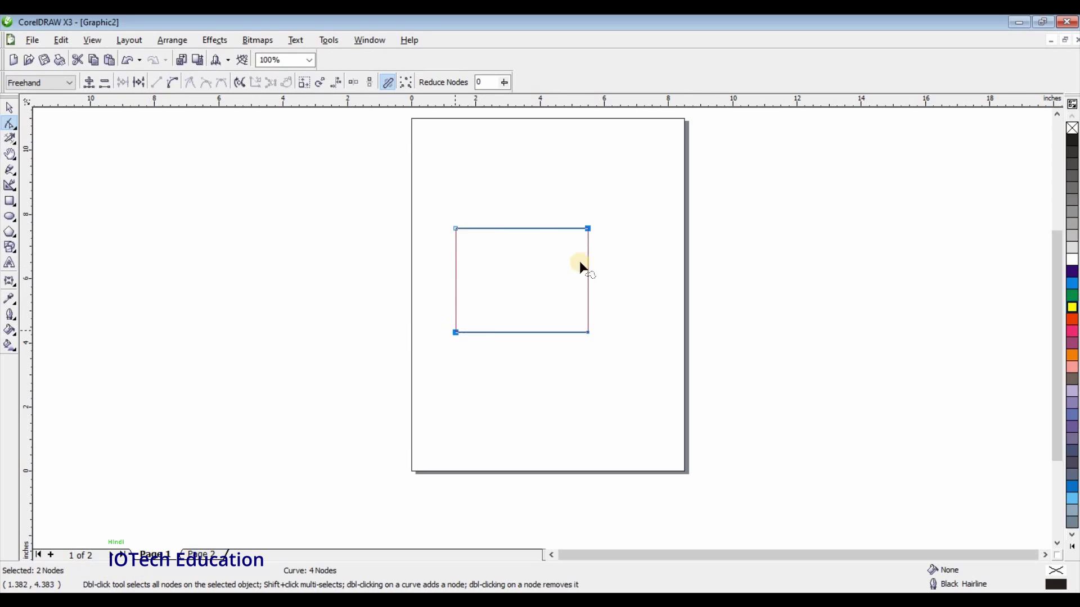
mouse_move(593, 229)
left_mouse_down()
mouse_move(626, 233)
mouse_move(600, 230)
mouse_move(538, 264)
mouse_move(648, 217)
mouse_move(555, 282)
mouse_move(624, 197)
mouse_move(600, 241)
mouse_move(584, 226)
left_mouse_up()
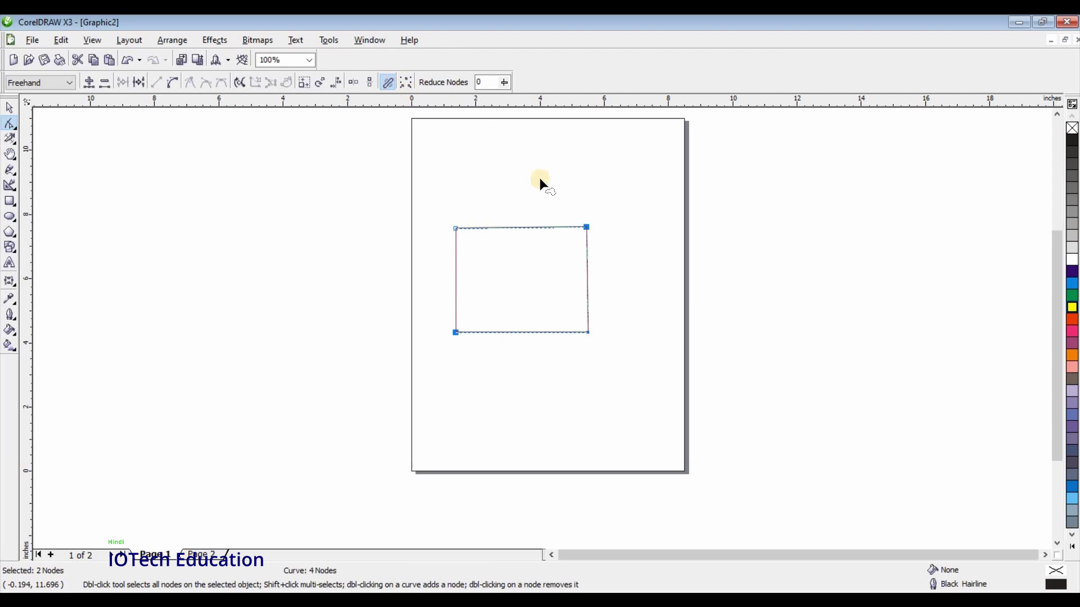
left_click(585, 229)
left_click_drag(584, 231, 529, 247)
Step: Turn off Elastic Mode, select the rectangle's two right corner nodes and move them together so the right edge slants inward
left_click(387, 83)
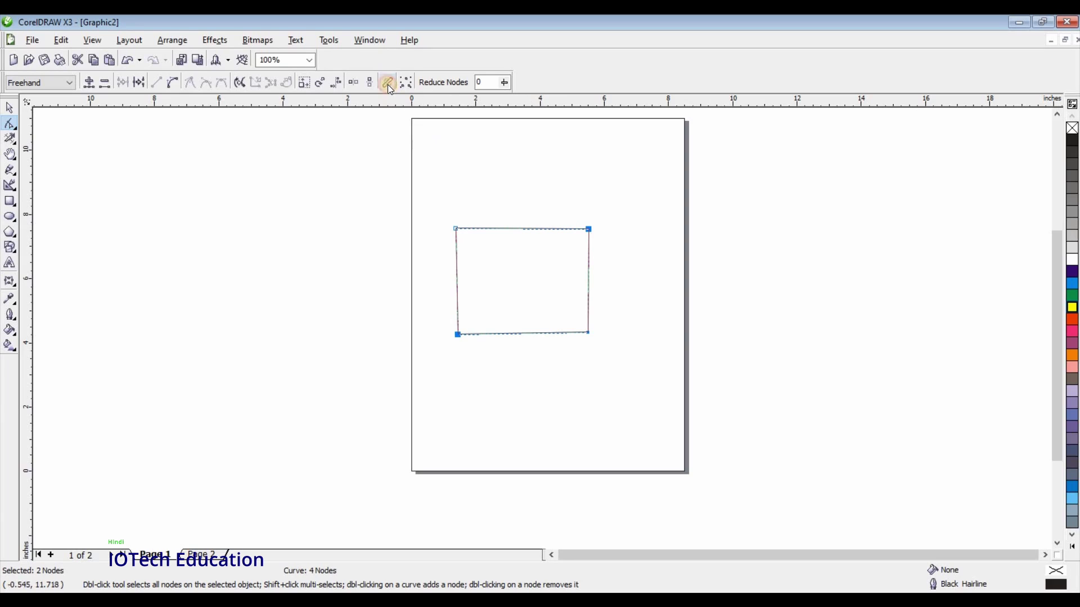
left_click(587, 228)
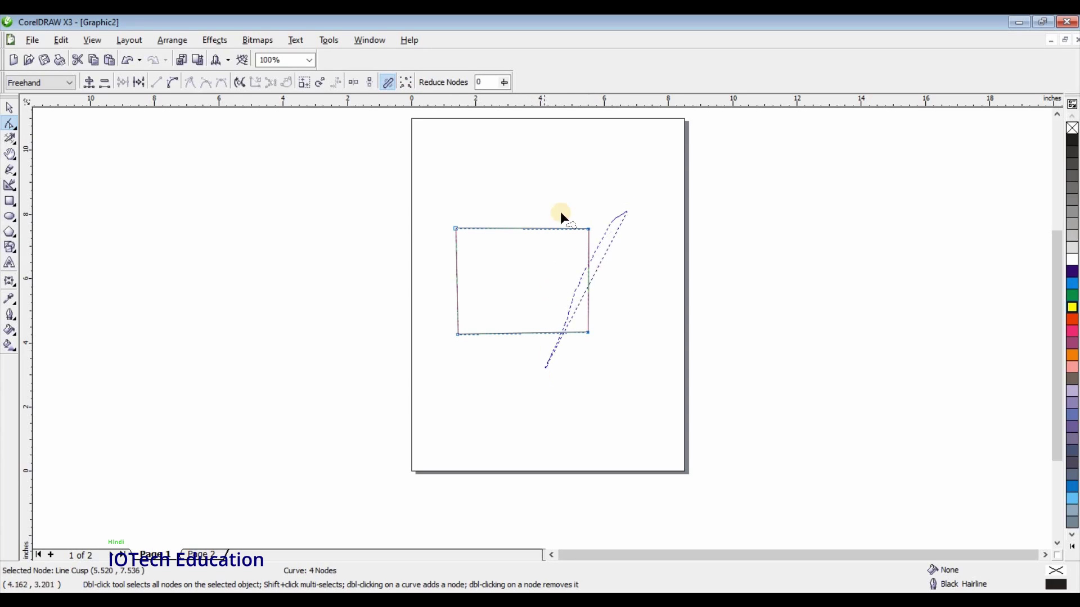
left_click_drag(561, 214, 612, 236)
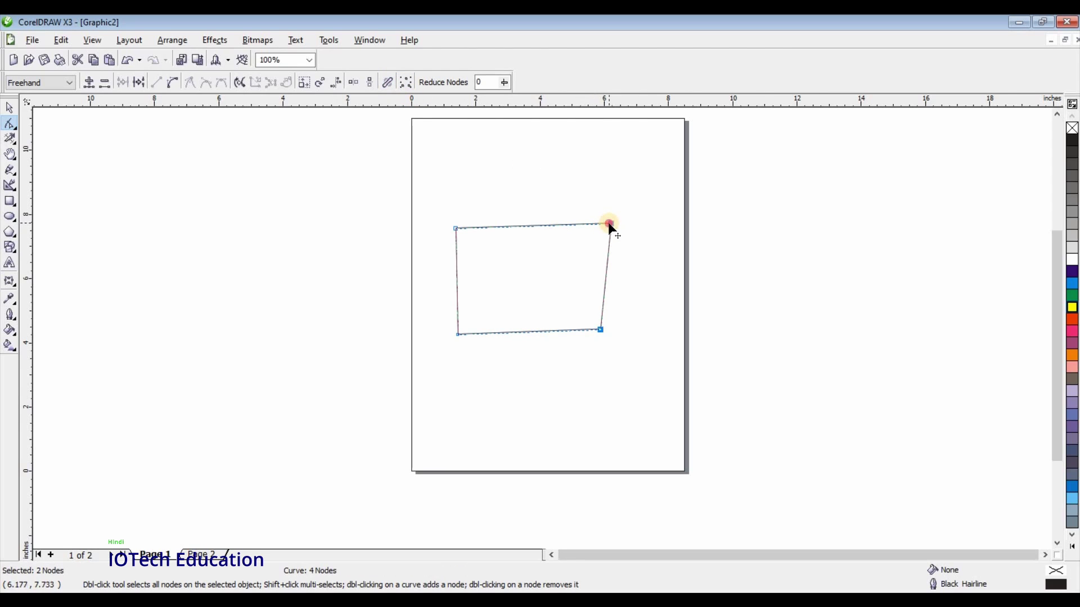
left_click_drag(609, 224, 580, 251)
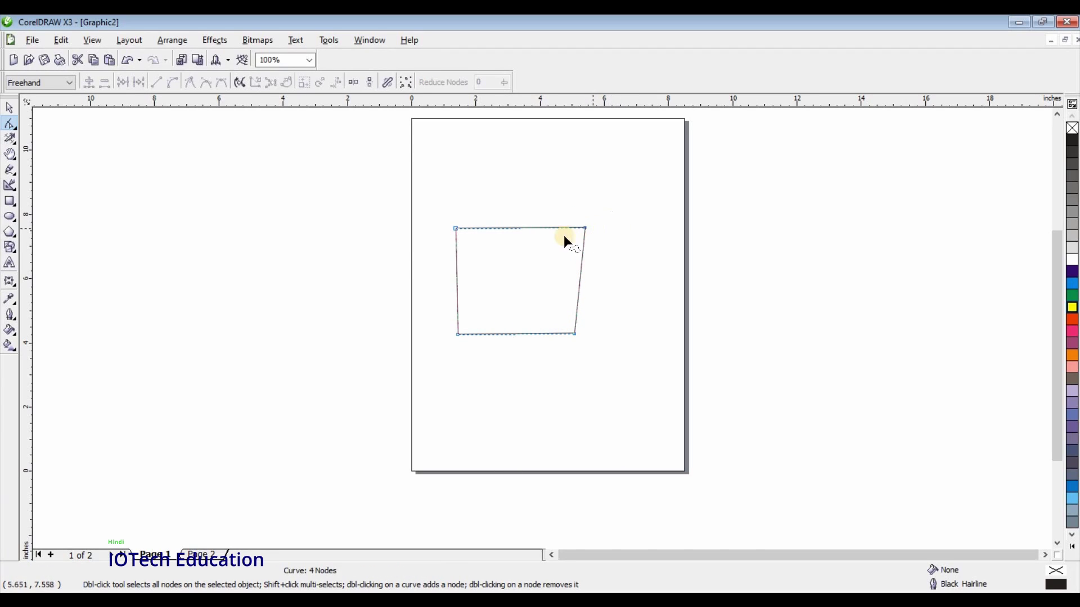
Step: Select all nodes of the four-sided shape, open the Reduce Nodes slider and clear the selection
left_click(405, 83)
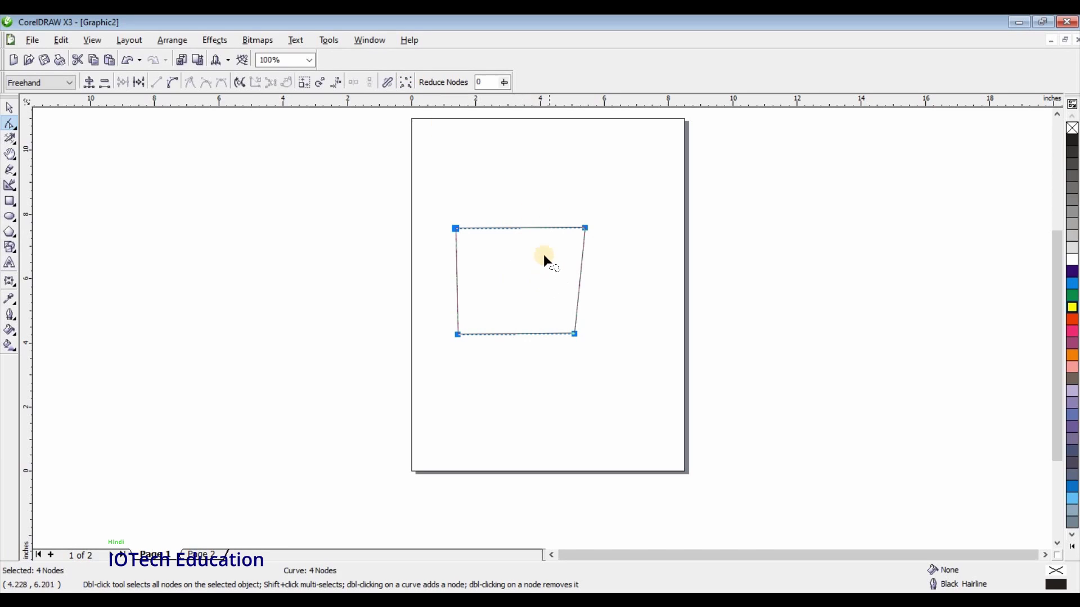
left_click(505, 82)
left_click(569, 241)
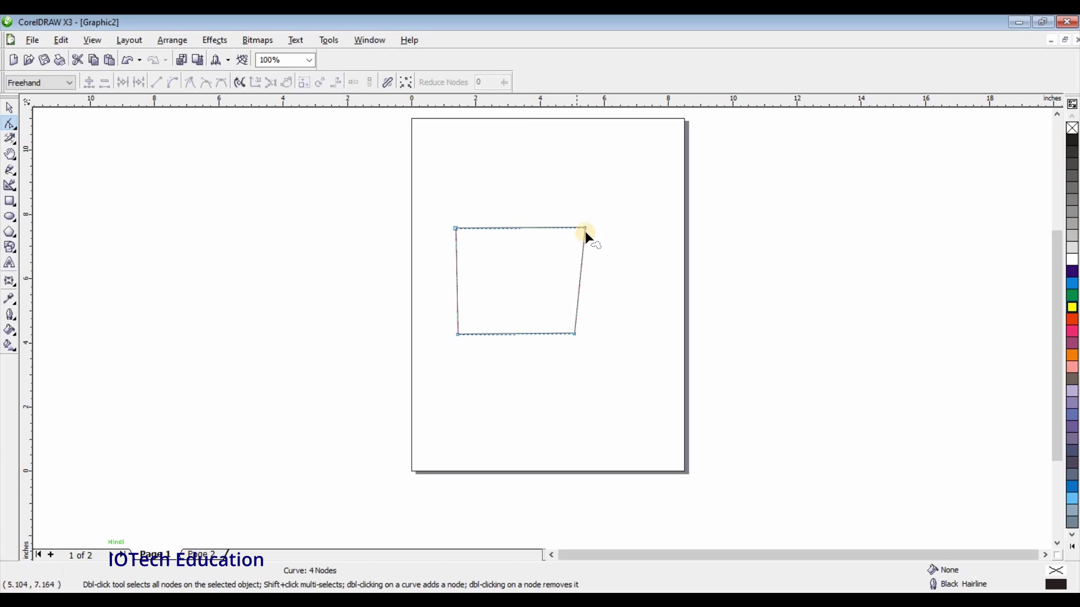
Step: Reshape the slanted right side into an outward-bulging curve and add five nodes along it
left_click(574, 334)
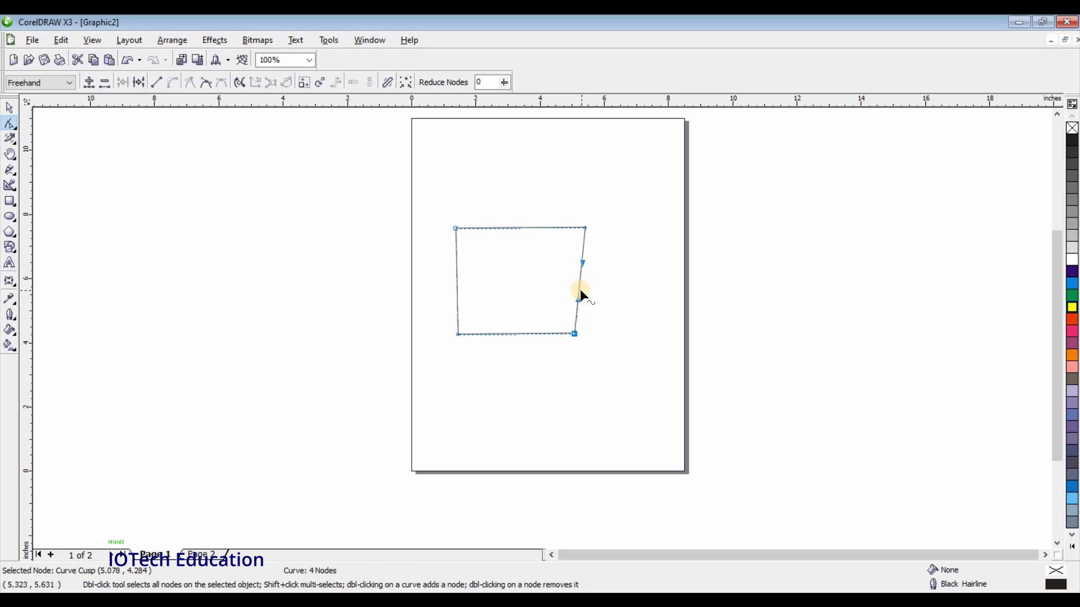
left_click_drag(580, 290, 613, 325)
left_click(609, 327)
double_click(612, 327)
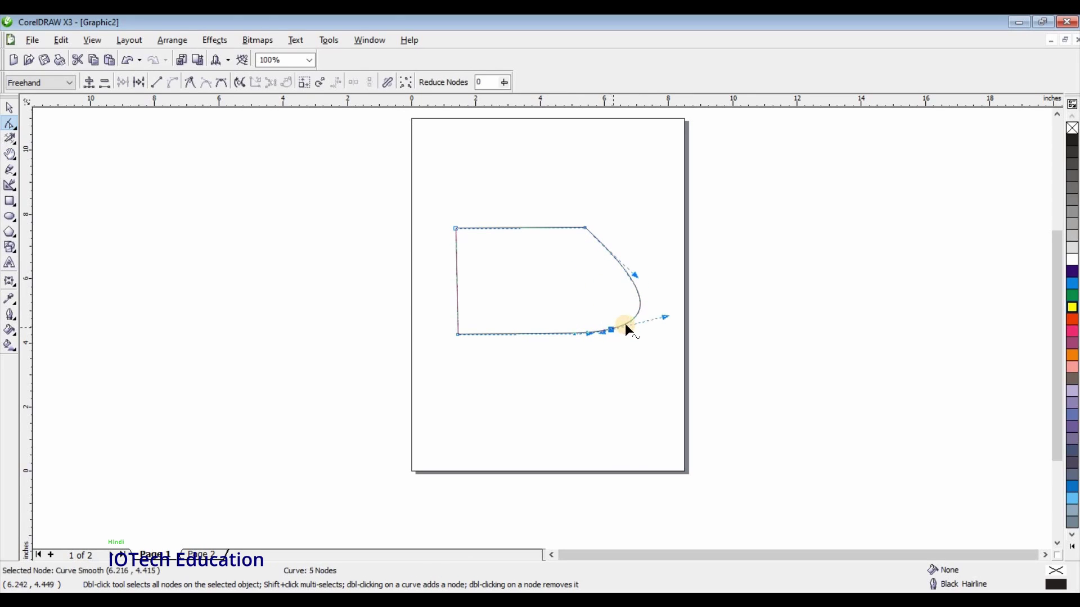
double_click(640, 306)
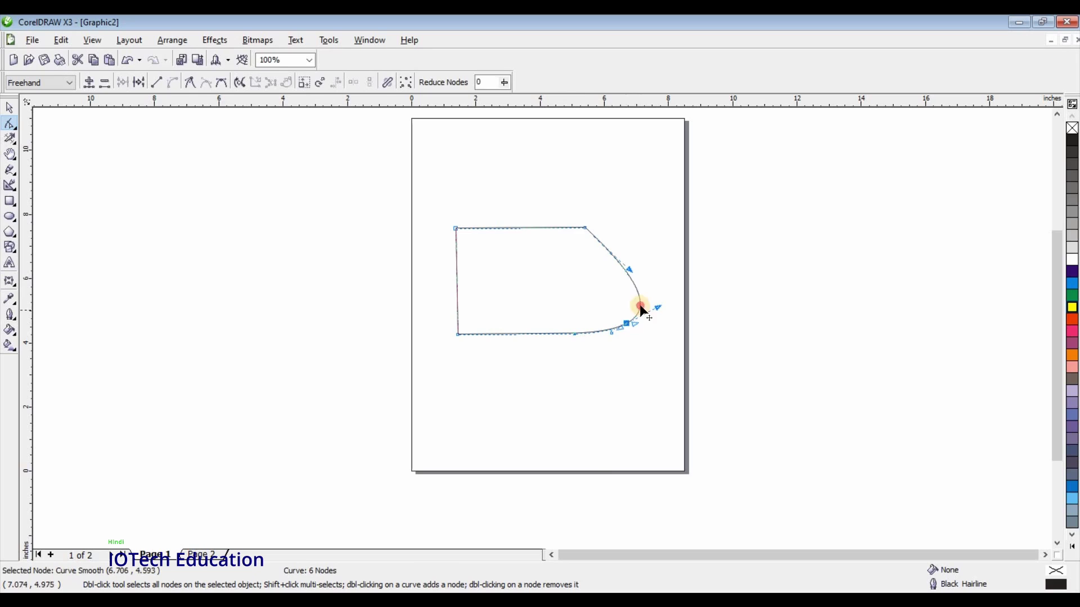
double_click(626, 271)
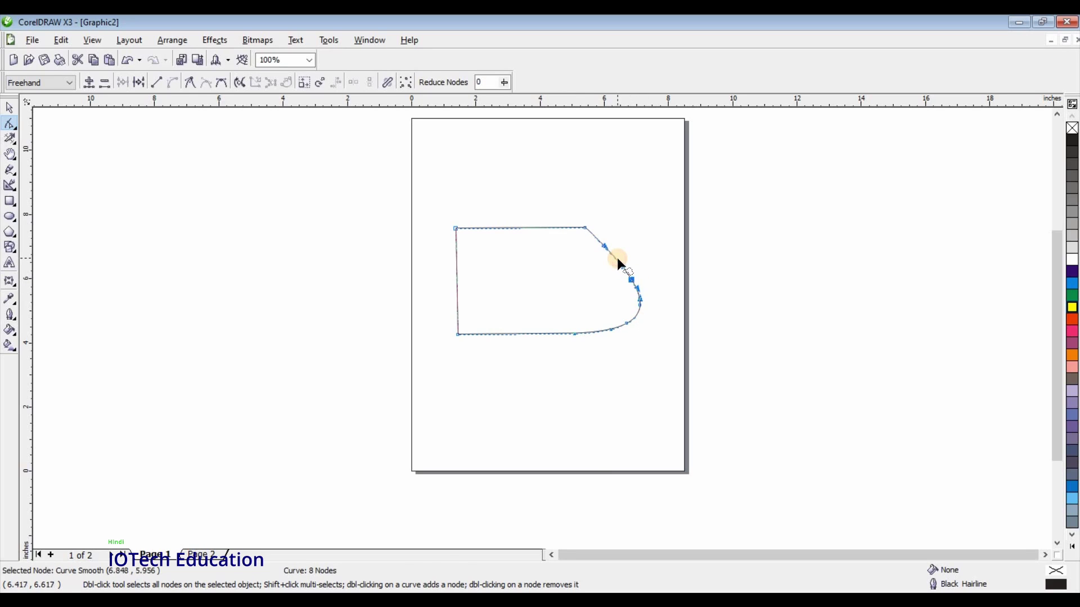
left_click(616, 257)
double_click(617, 258)
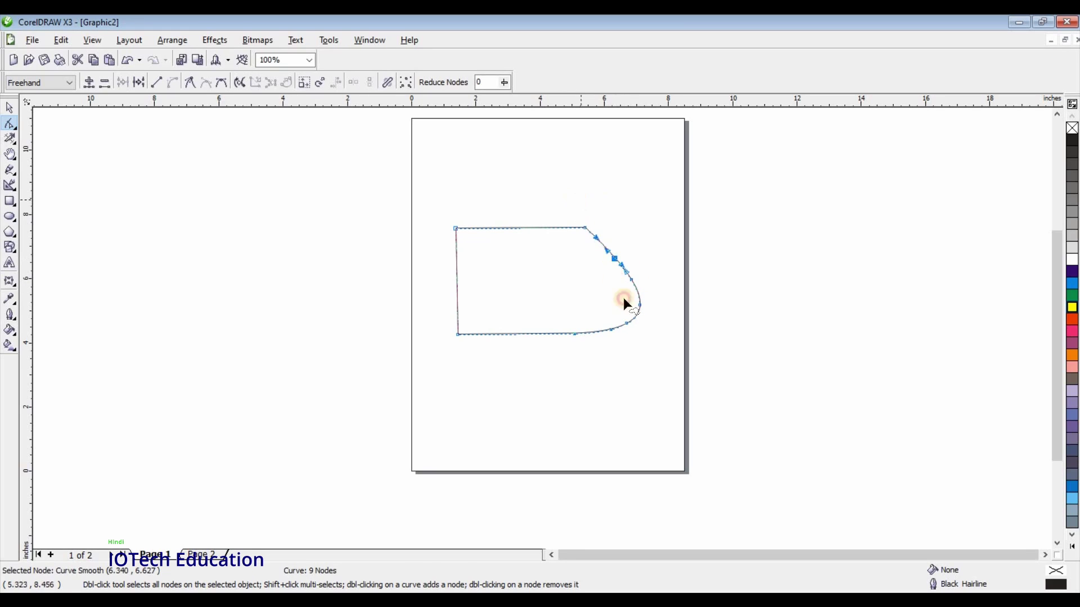
Step: Reduce the seven selected nodes along the curved right side and bulge the simplified curve further outward
left_click_drag(649, 348, 571, 197)
mouse_move(642, 402)
left_mouse_down()
mouse_move(581, 204)
mouse_move(643, 279)
mouse_move(586, 239)
left_mouse_up()
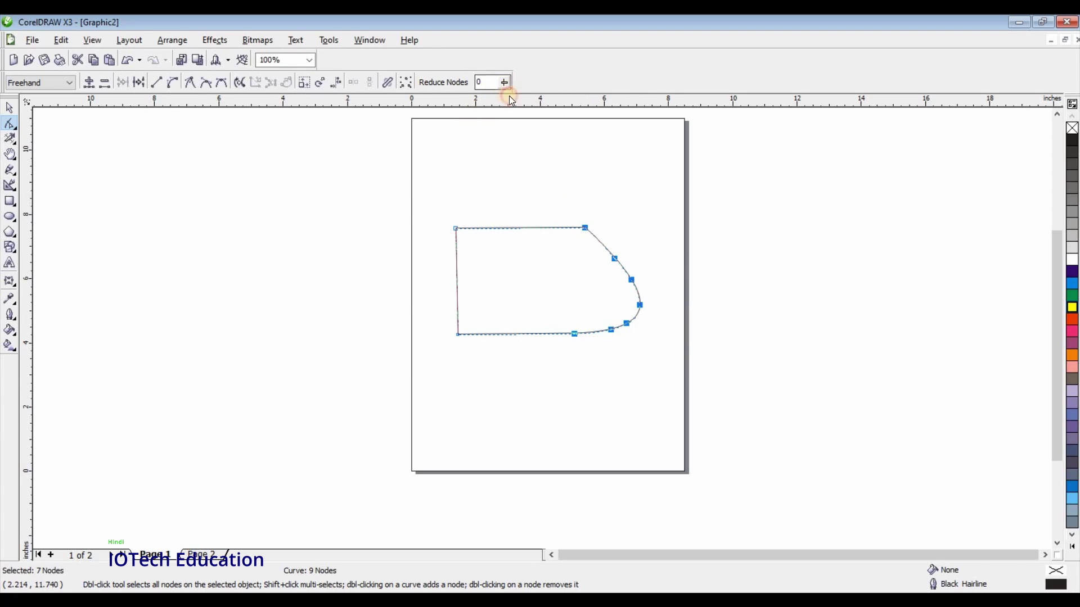
mouse_move(511, 101)
left_mouse_down()
mouse_move(589, 110)
mouse_move(517, 100)
mouse_move(528, 102)
left_mouse_up()
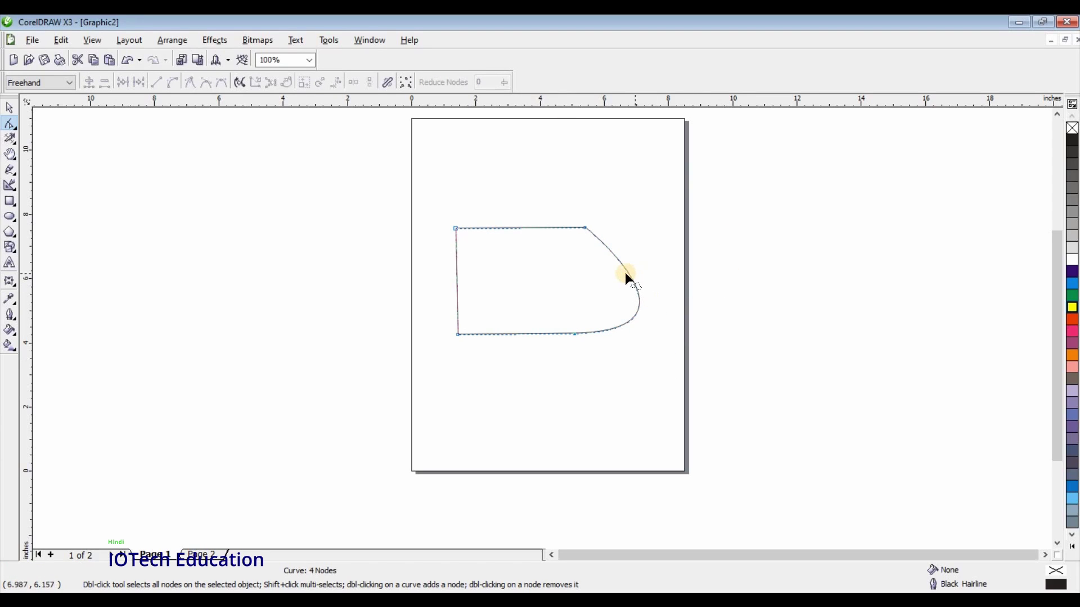
mouse_move(627, 273)
left_mouse_down()
mouse_move(633, 258)
mouse_move(646, 266)
left_mouse_up()
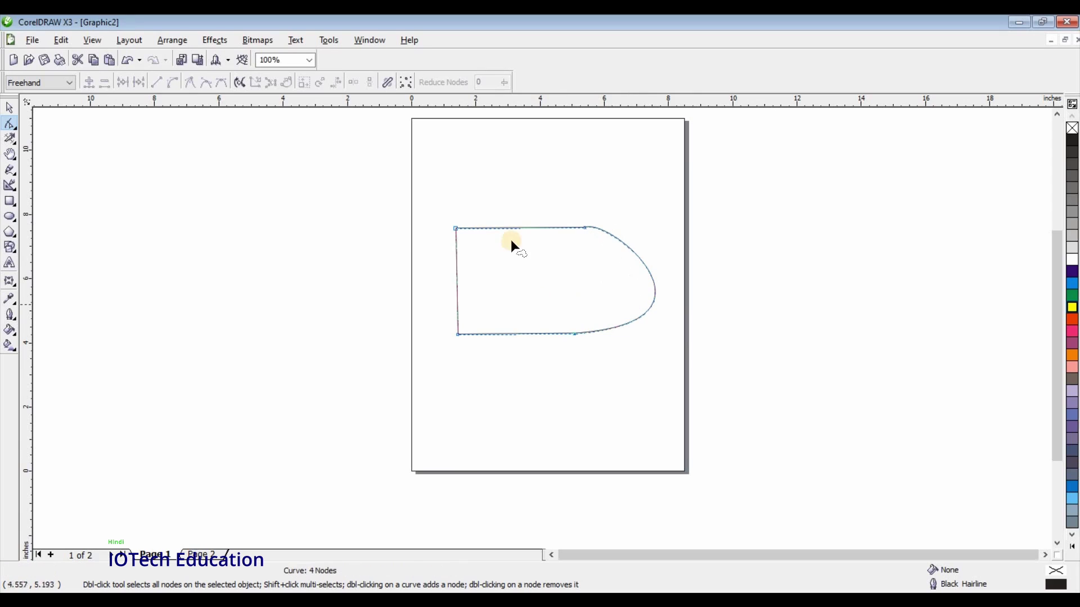
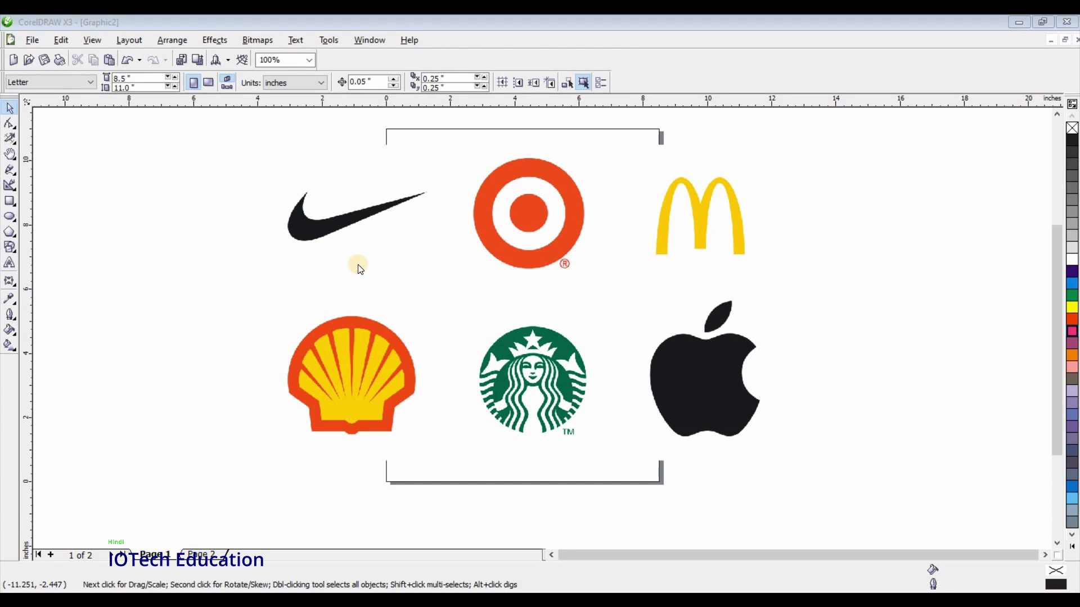
Step: Select the bitmap of brand logos and move it about 1.2 inches to the right and slightly down
left_click(387, 265)
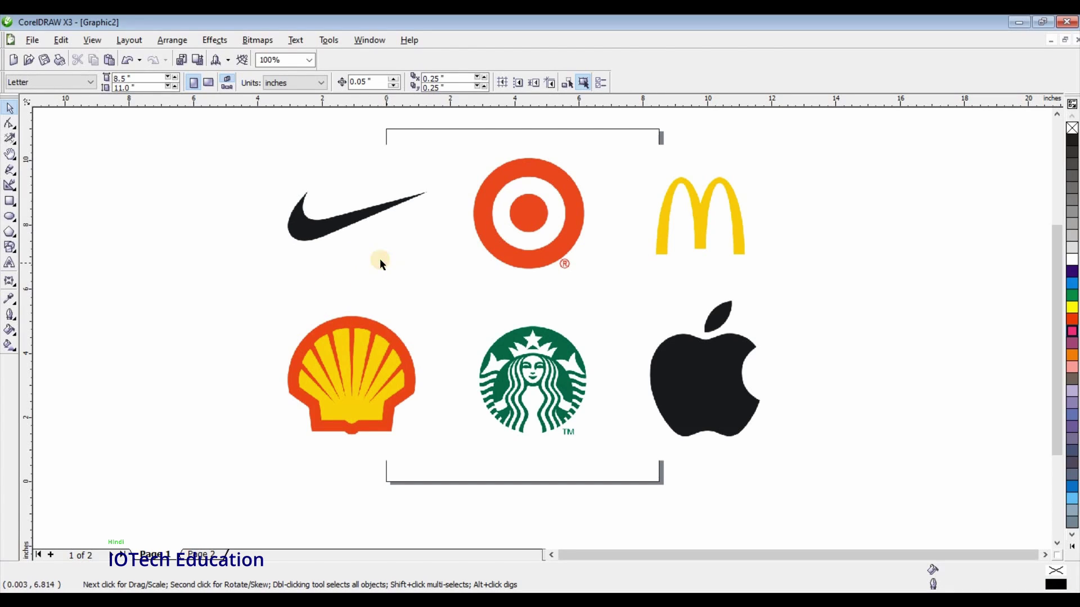
left_click(343, 230)
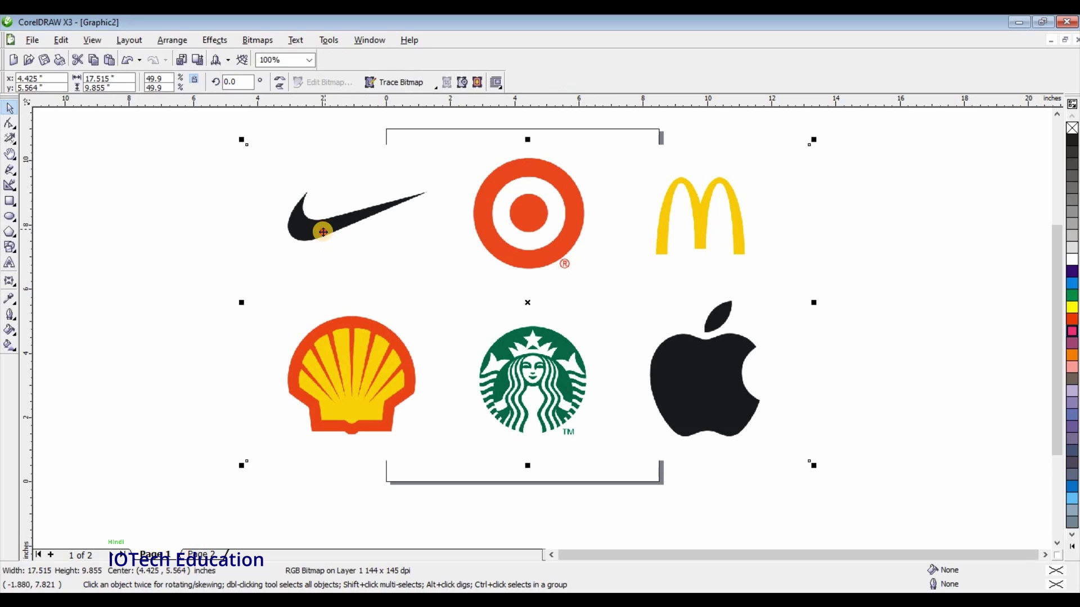
left_click(253, 221)
left_click(191, 212)
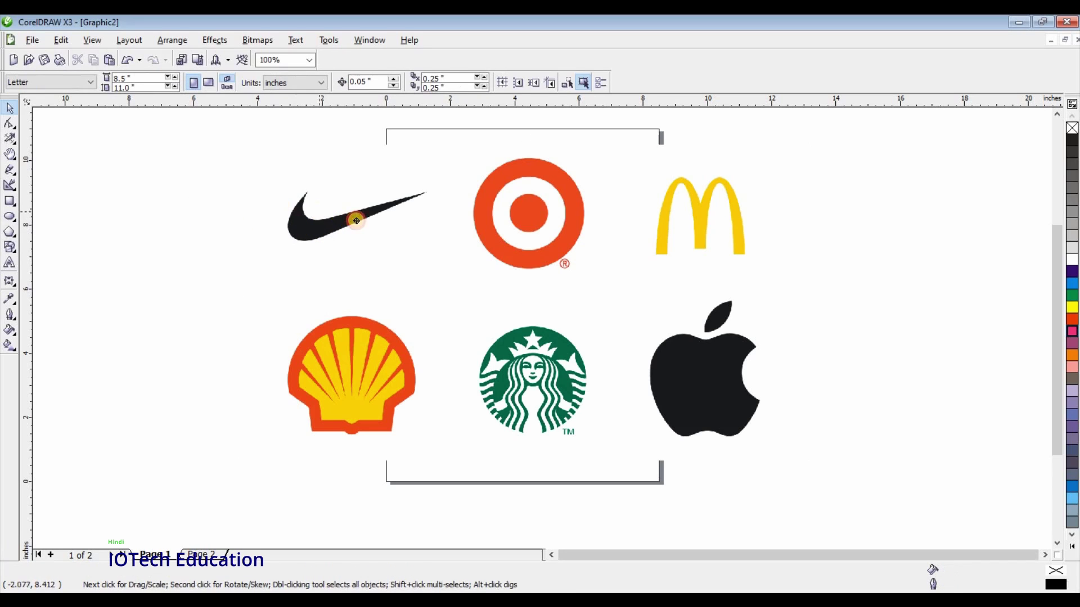
left_click_drag(357, 221, 338, 231)
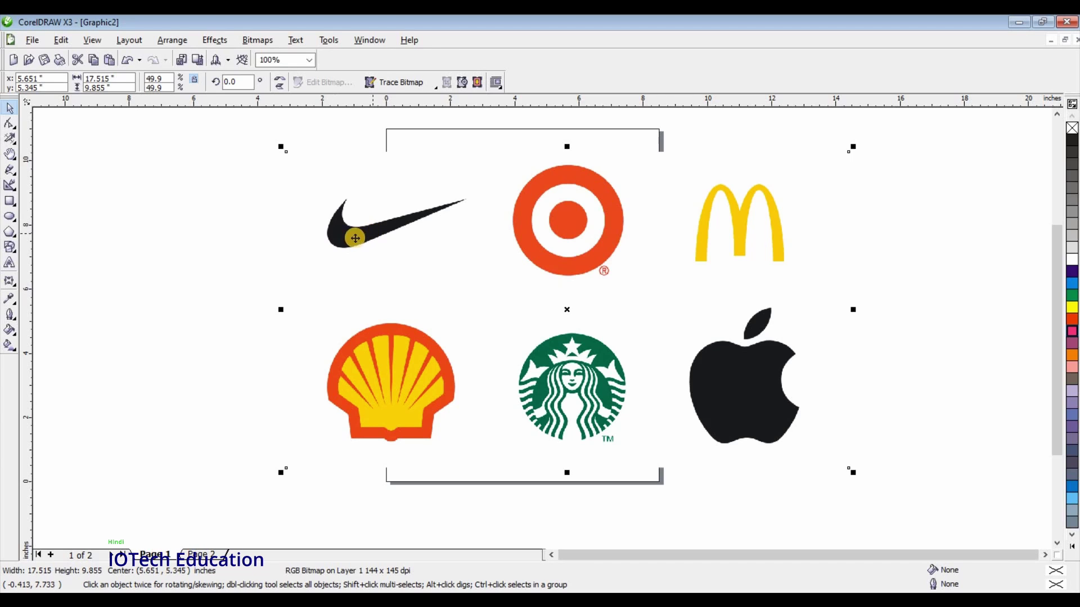
left_click(337, 191)
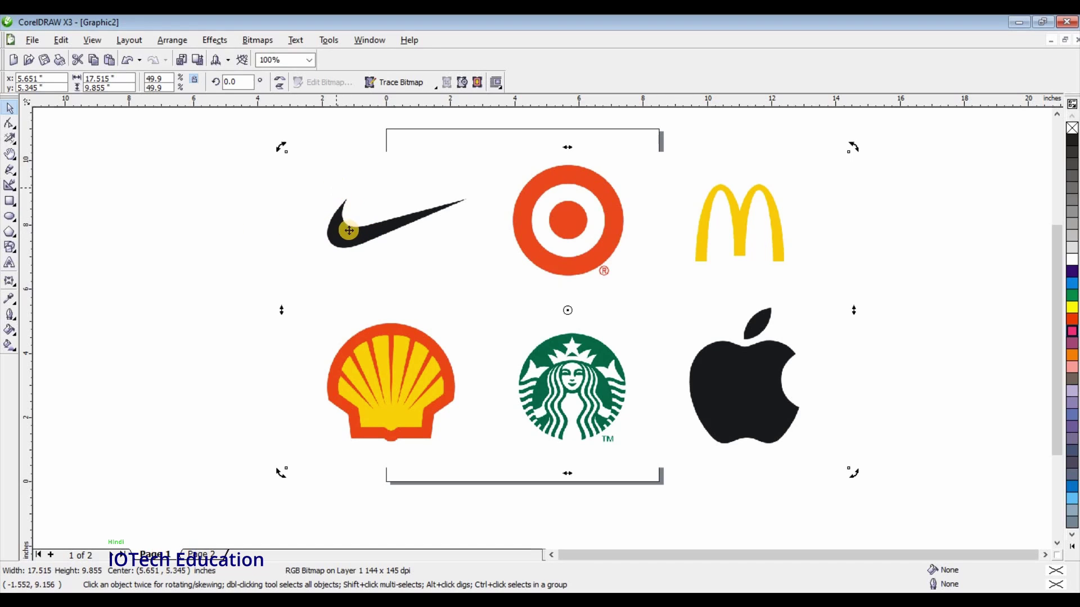
left_click(349, 264)
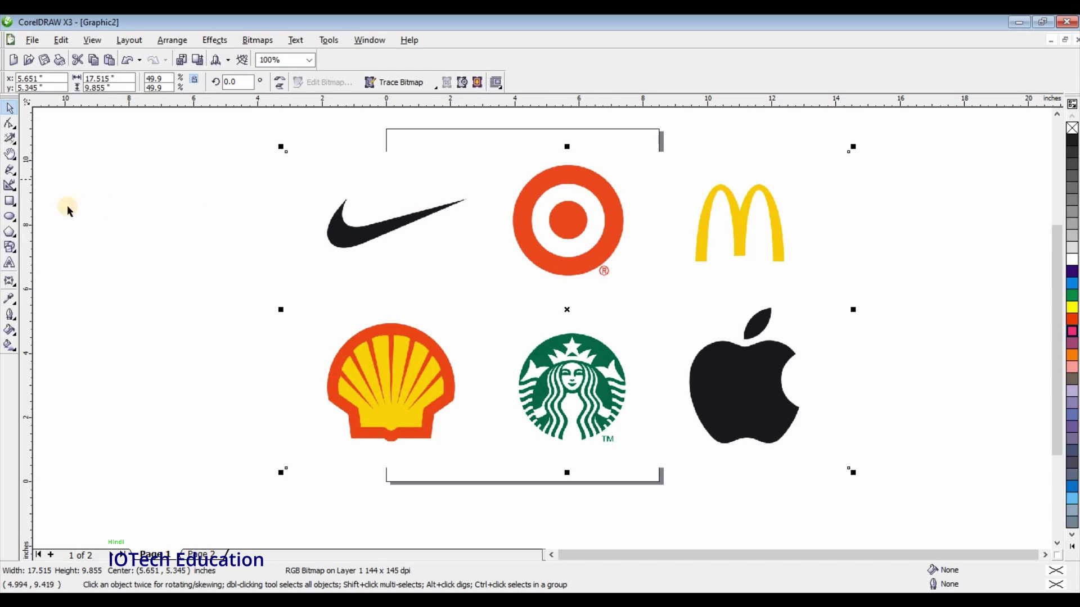
Step: Trace the Target logo with three concentric circles about 3.48, 2.30 and 1.16 inches in diameter
left_click(10, 217)
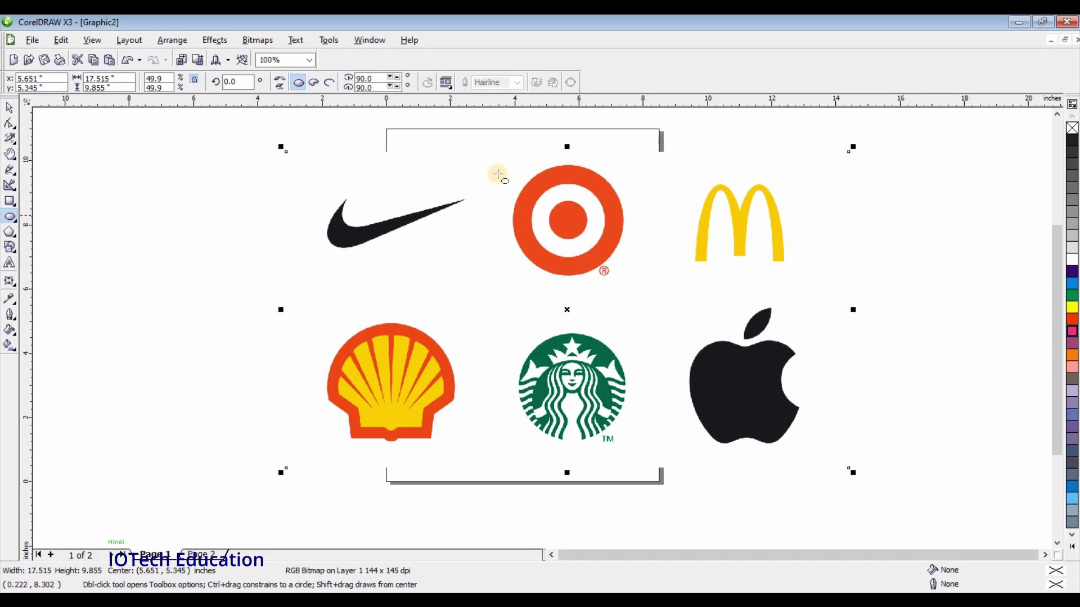
left_click_drag(498, 168, 616, 283)
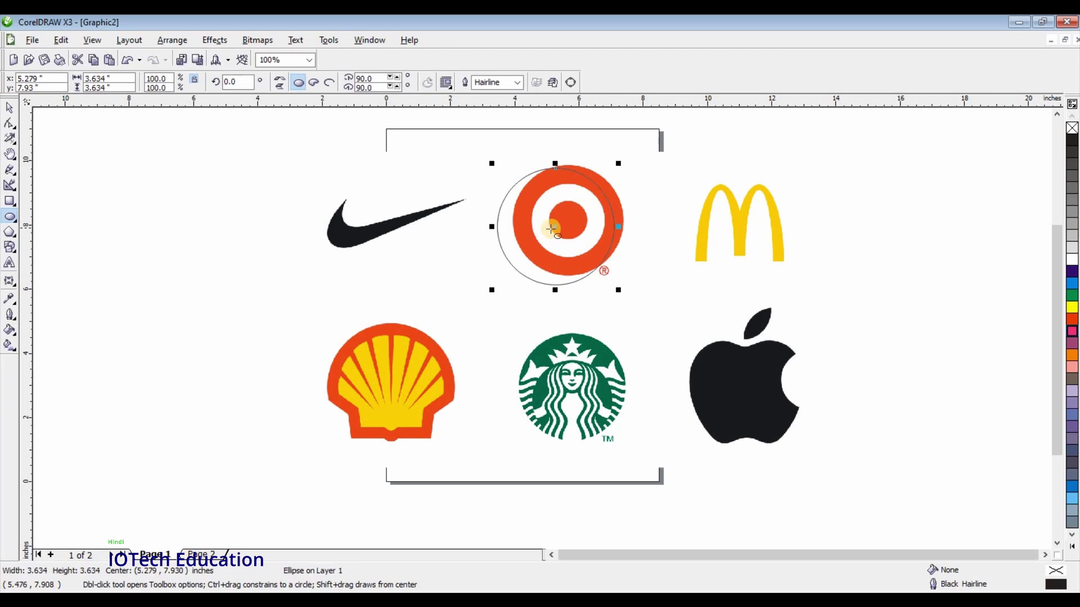
left_click_drag(554, 227, 569, 223)
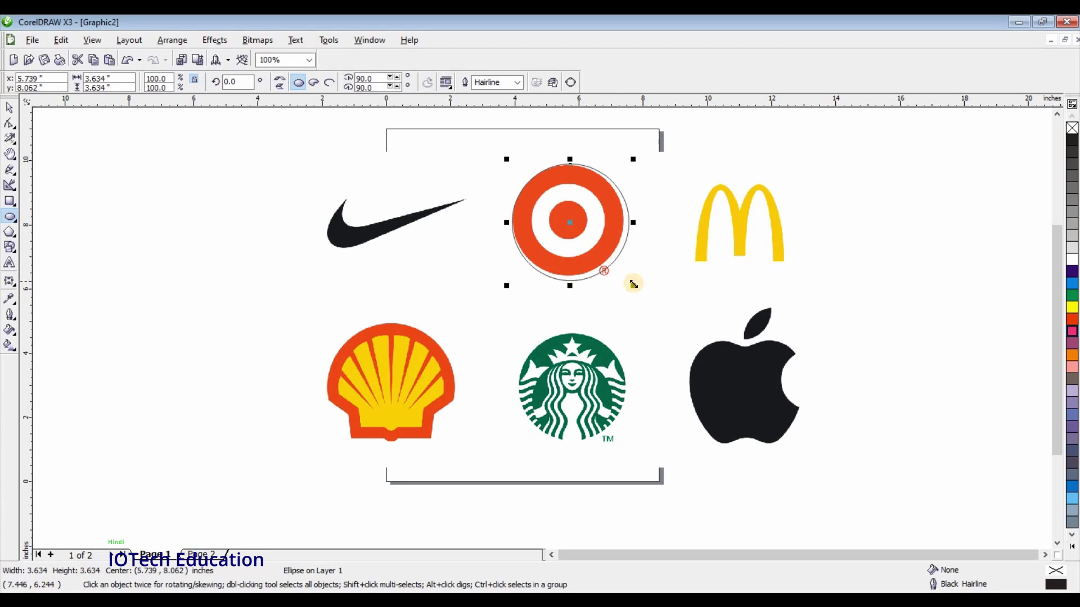
left_click_drag(629, 284, 625, 283)
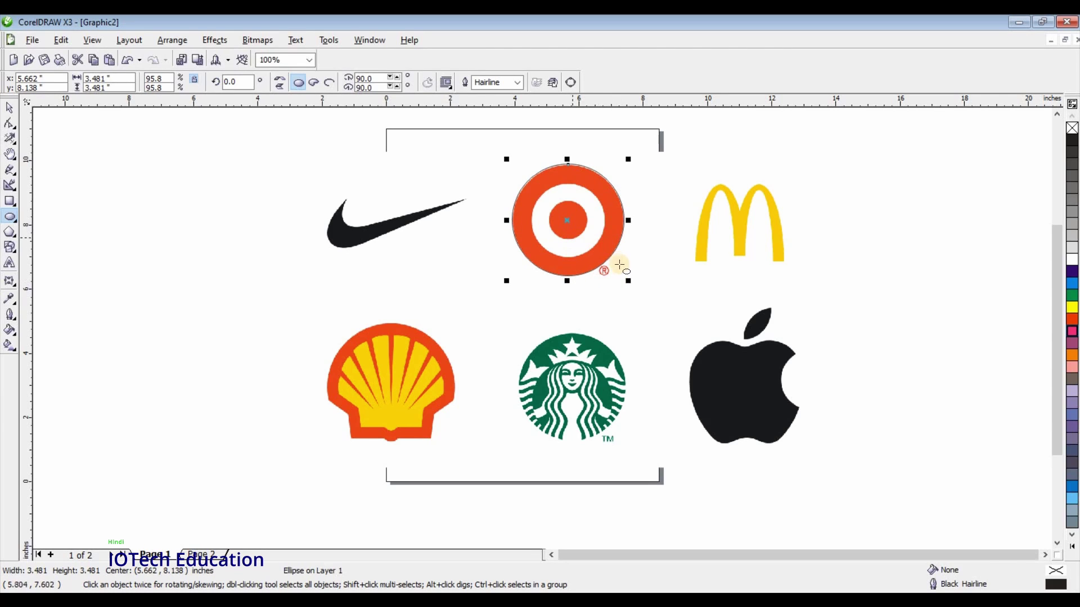
left_click_drag(627, 279, 617, 263)
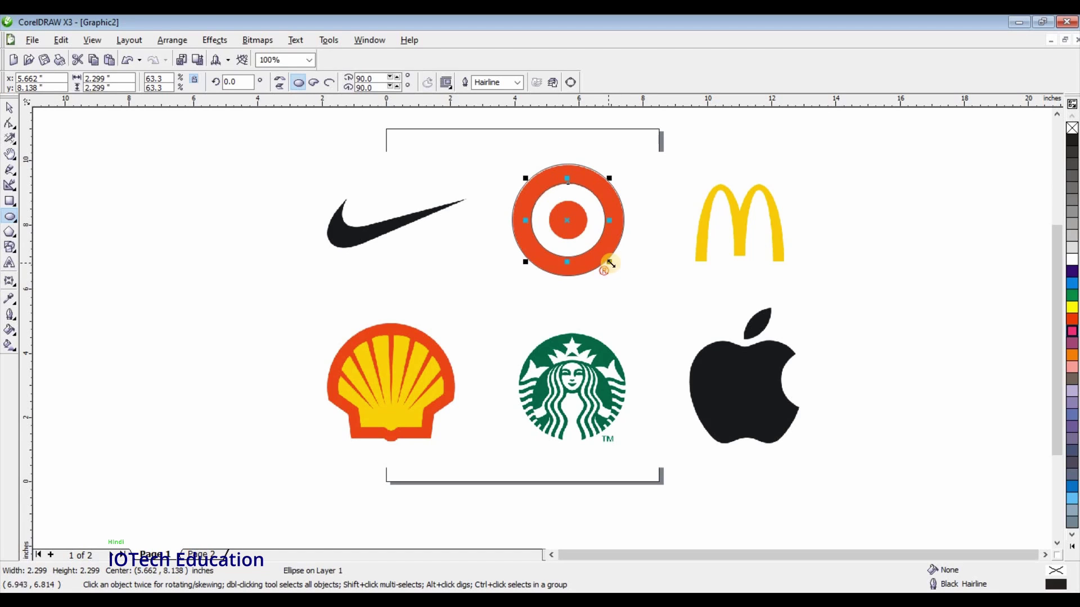
left_click_drag(610, 263, 595, 245)
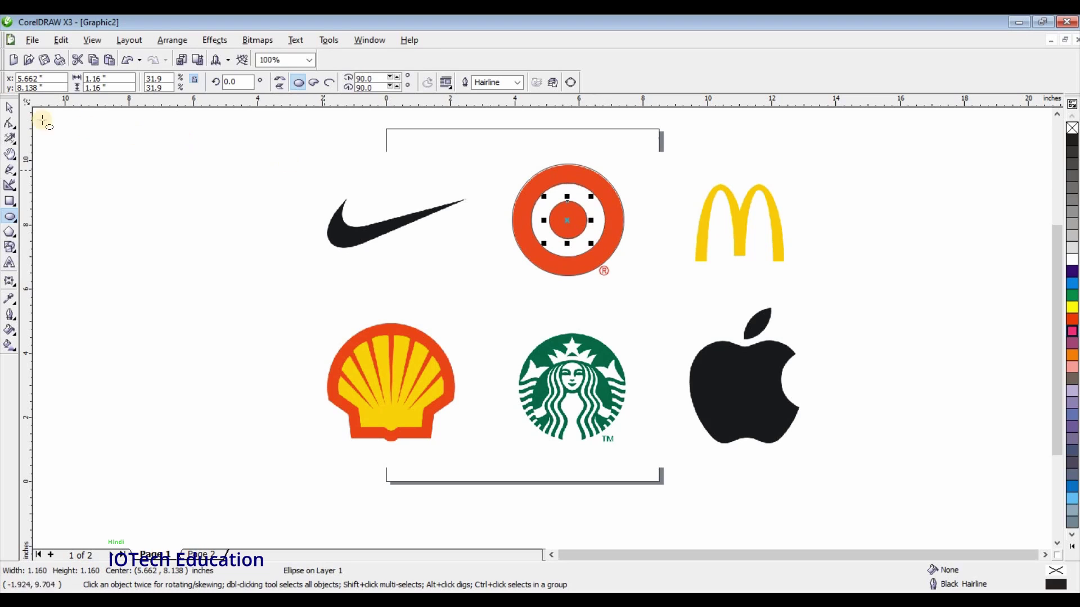
Step: Fill the outer traced circle with red, the middle one with white and the innermost one with red
left_click(9, 108)
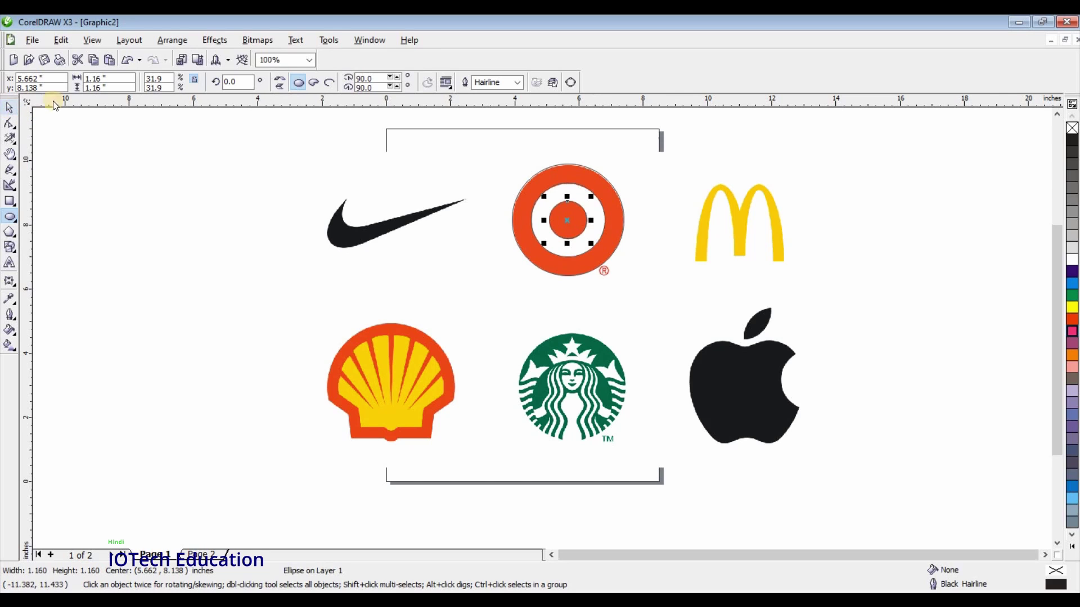
left_click(613, 213)
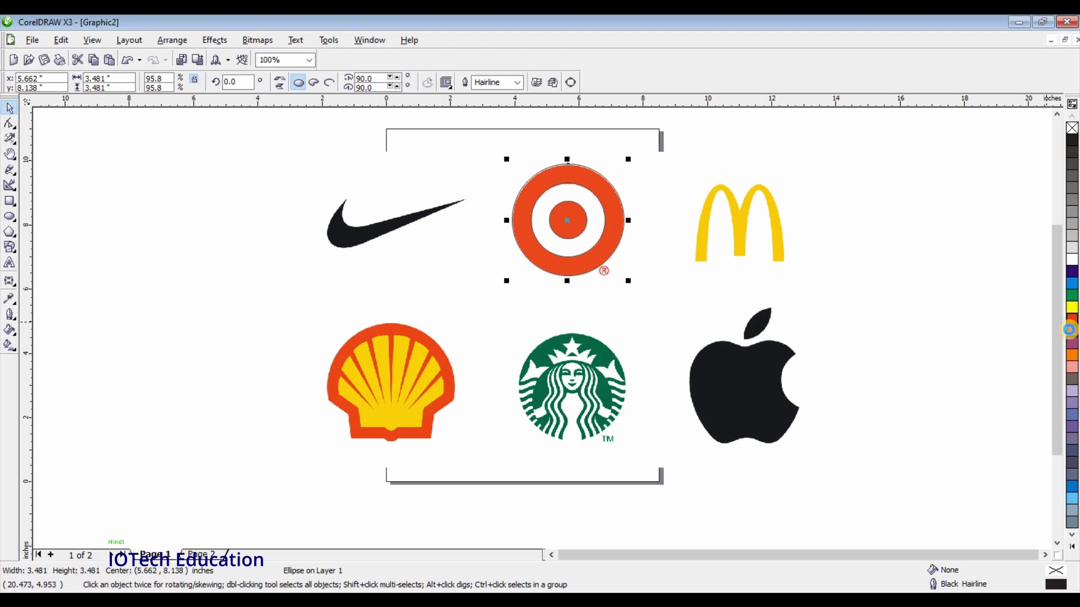
left_click(1069, 330)
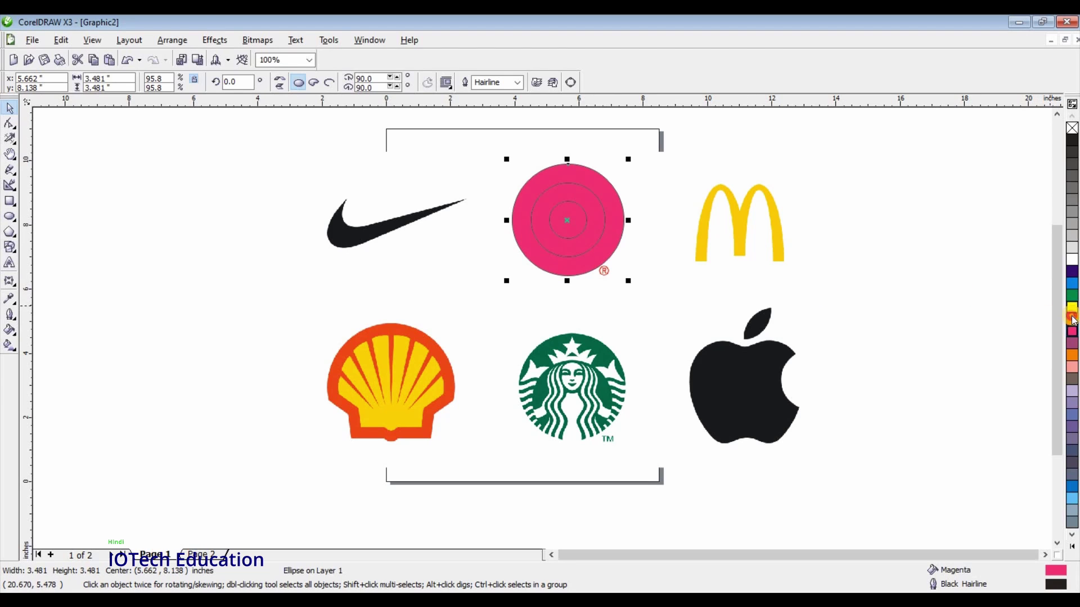
left_click(1073, 320)
left_click(591, 225)
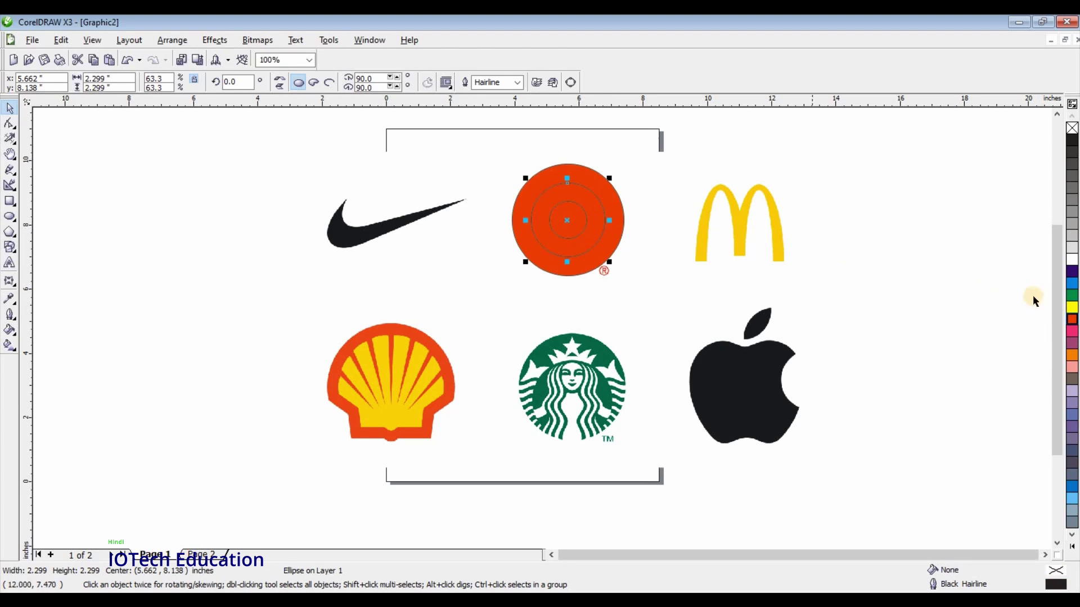
left_click(1072, 320)
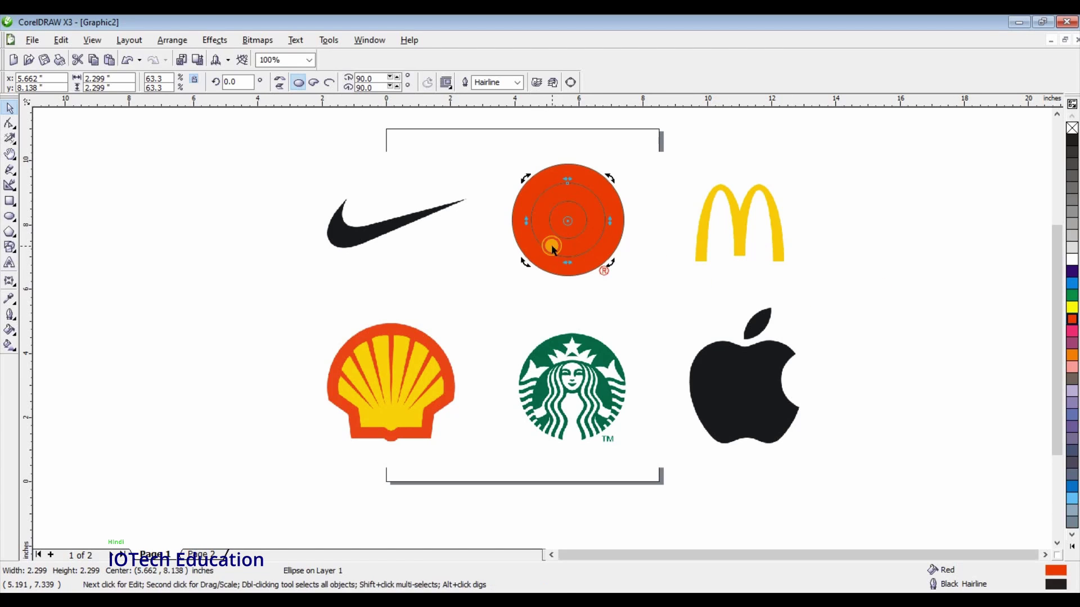
left_click(1072, 260)
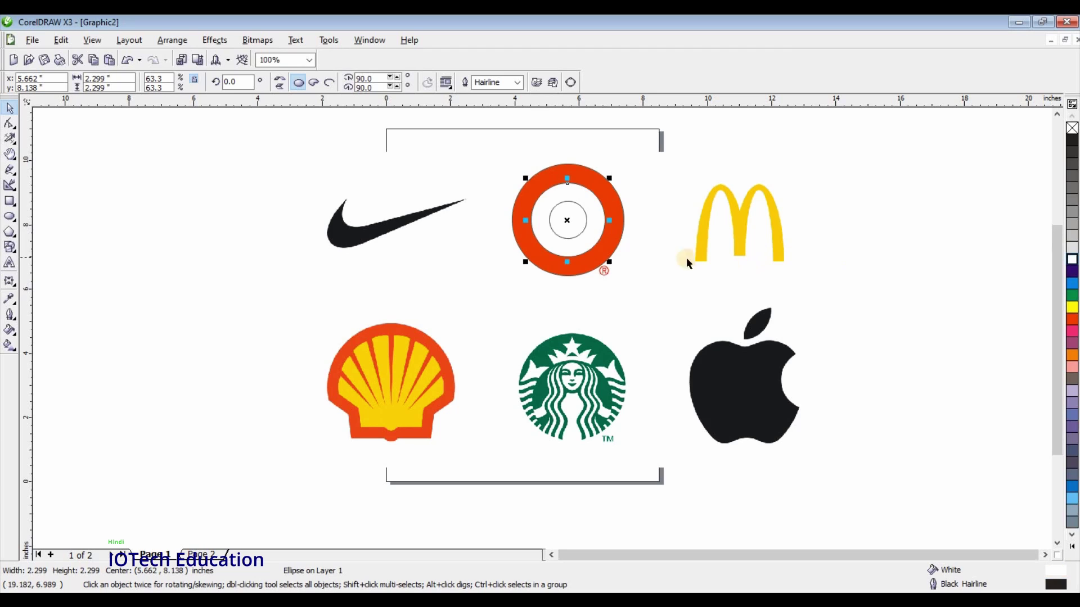
left_click(579, 232)
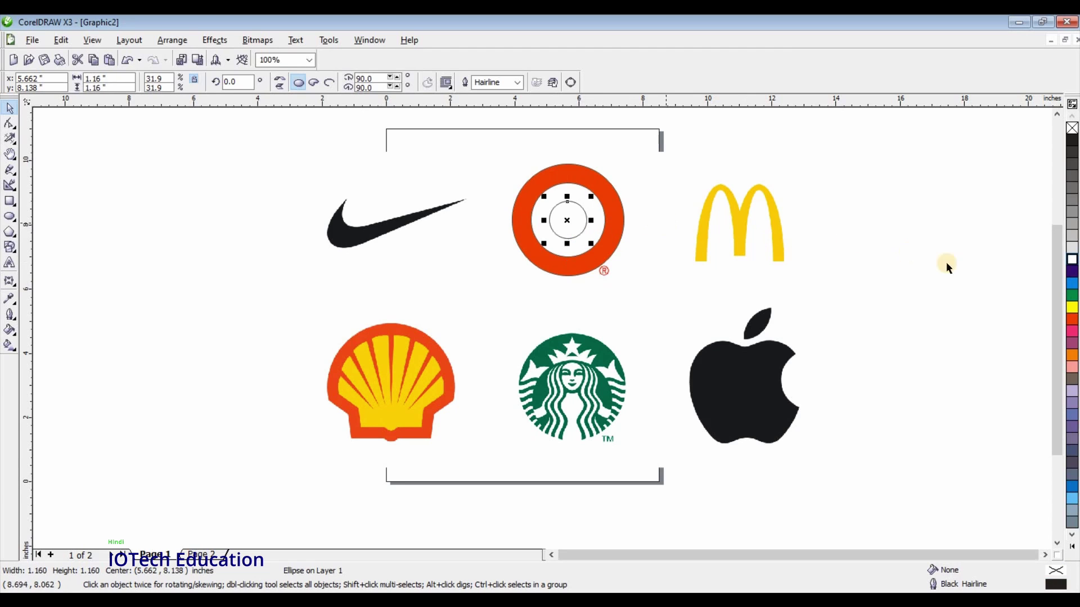
left_click(1071, 320)
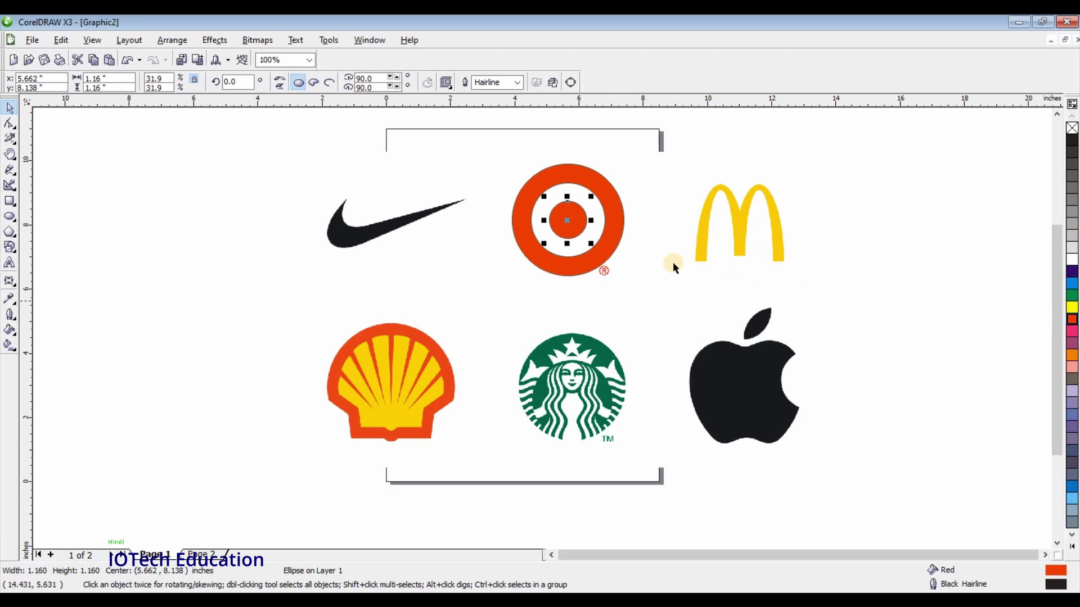
Step: Remove the outline from each of the three traced Target circles
left_click(538, 179)
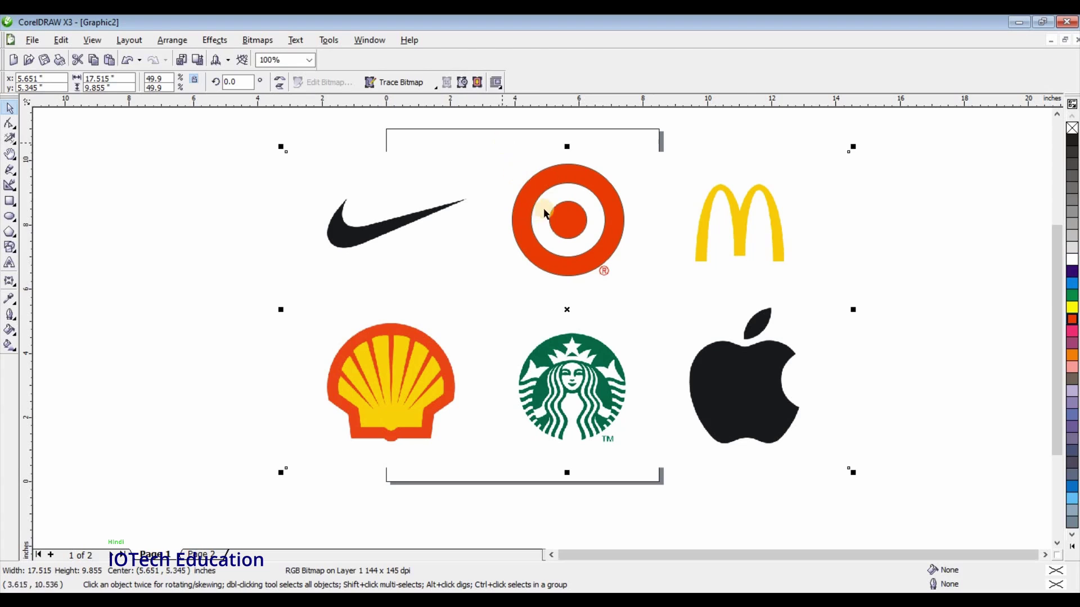
left_click(558, 175)
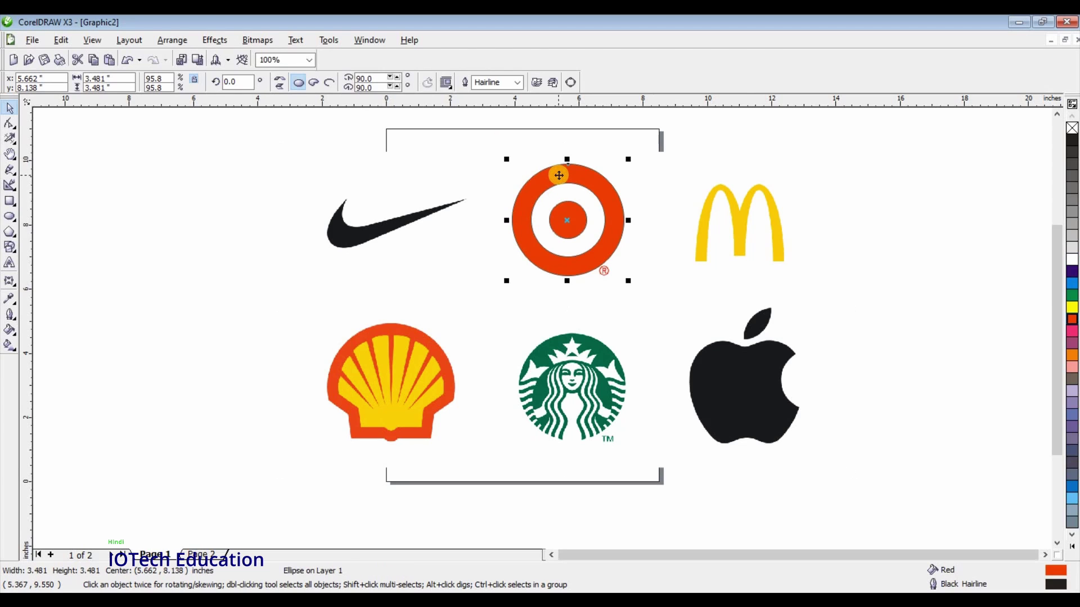
right_click(1072, 128)
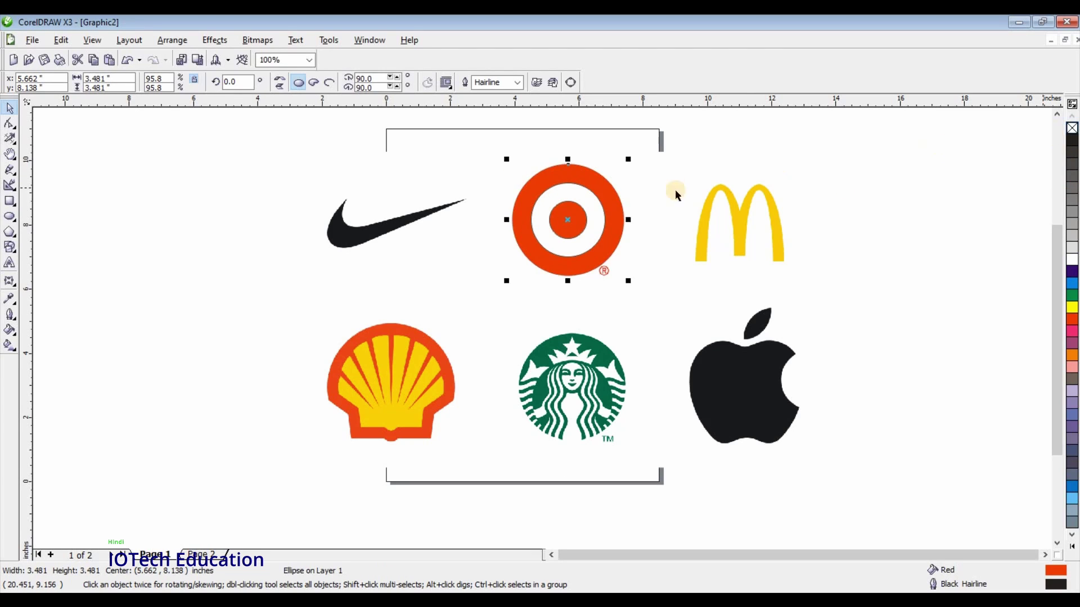
left_click(593, 214)
right_click(1071, 130)
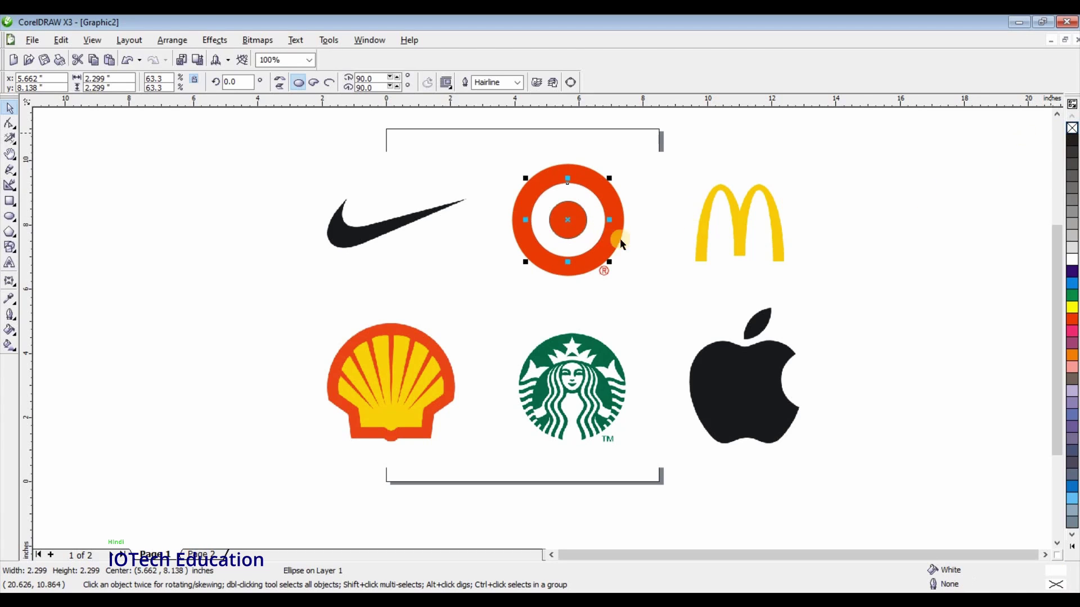
key("Tab")
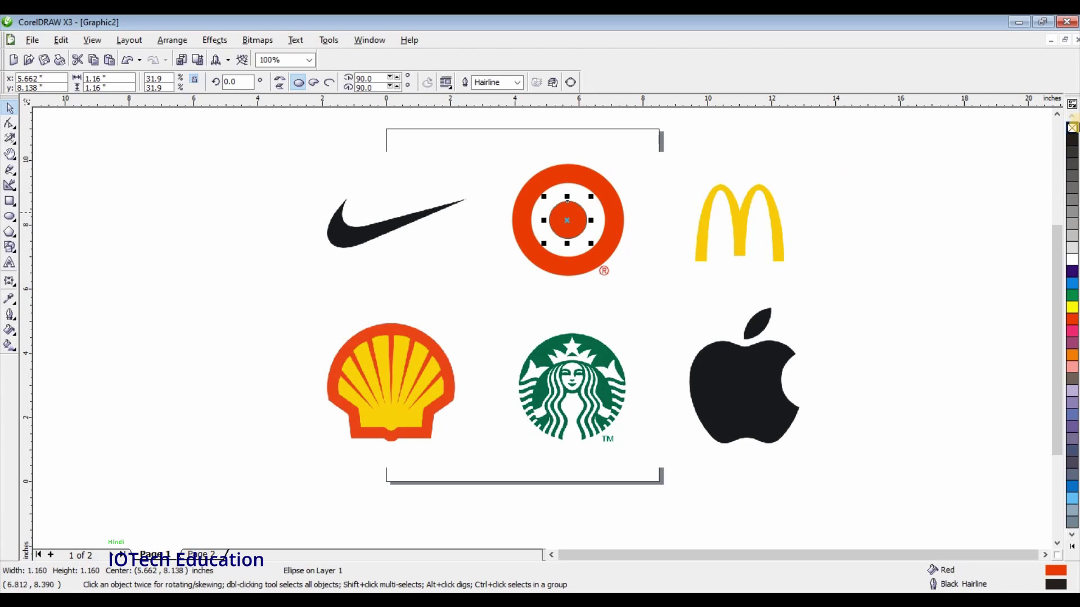
right_click(1072, 129)
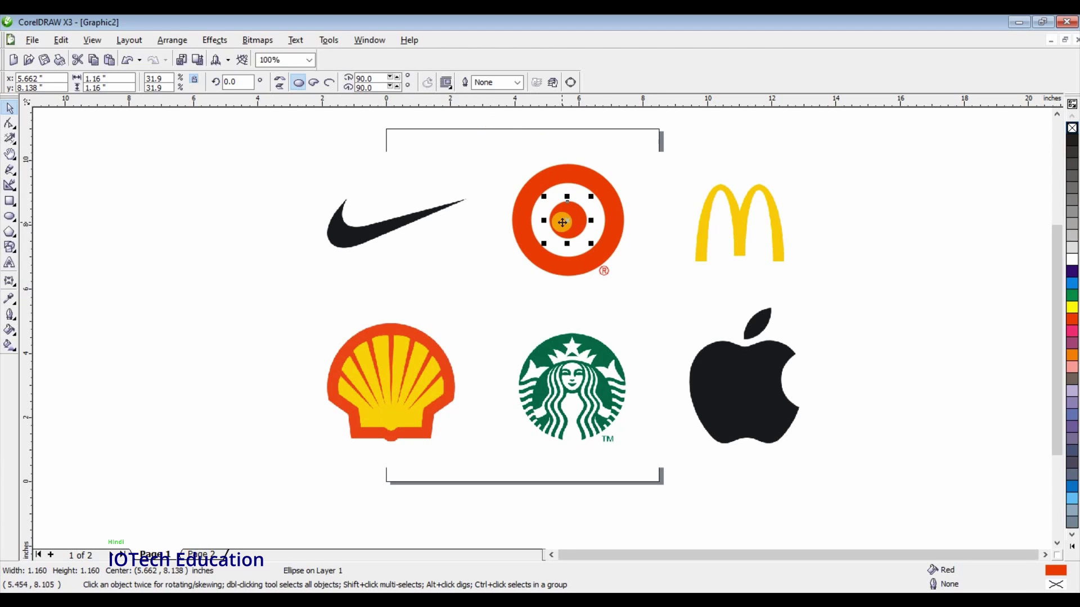
Step: Select all three circles, move them to the empty area left of the Nike logo and group them
left_click(562, 187, "shift")
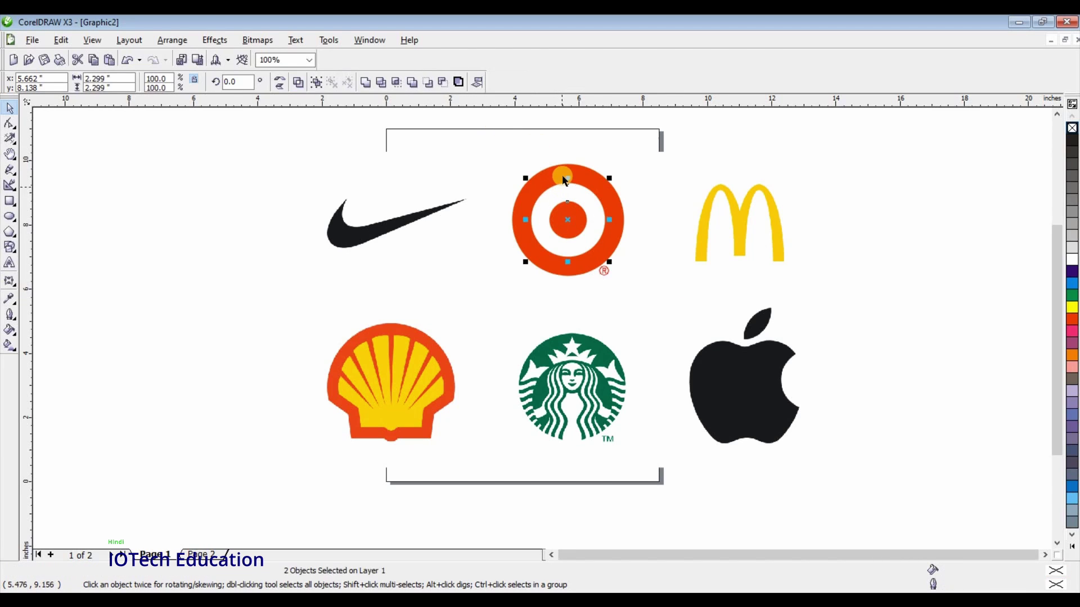
left_click_drag(566, 221, 209, 217)
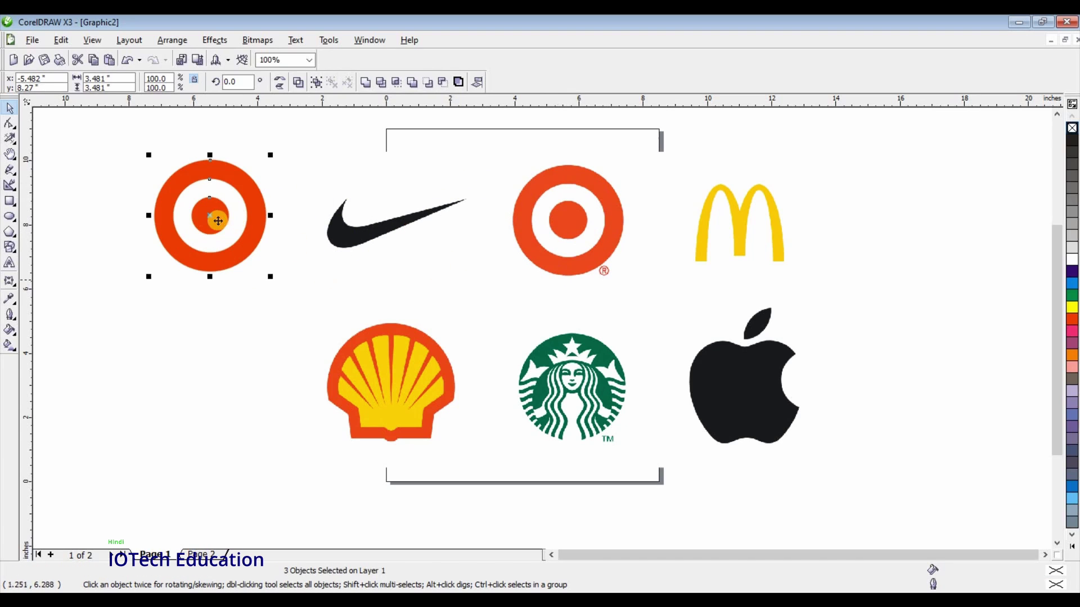
left_click_drag(209, 218, 151, 208)
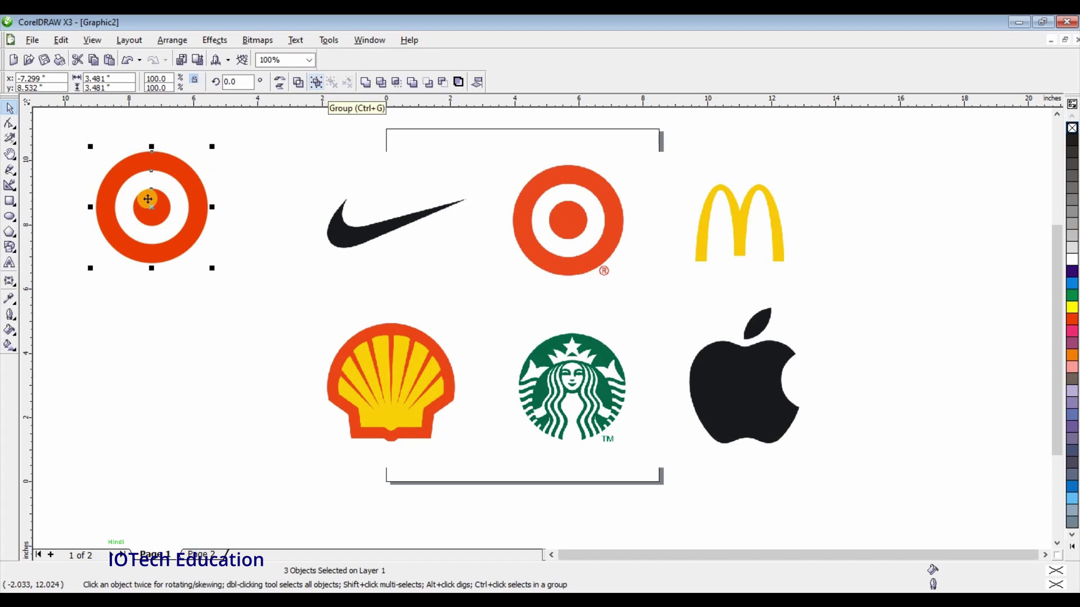
right_click(153, 217)
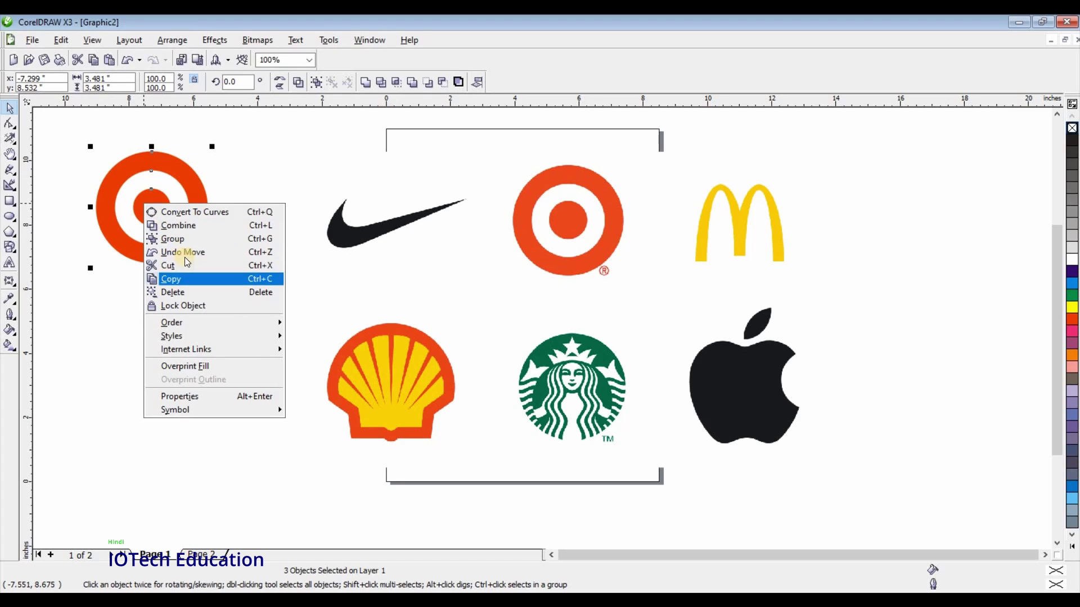
left_click(193, 242)
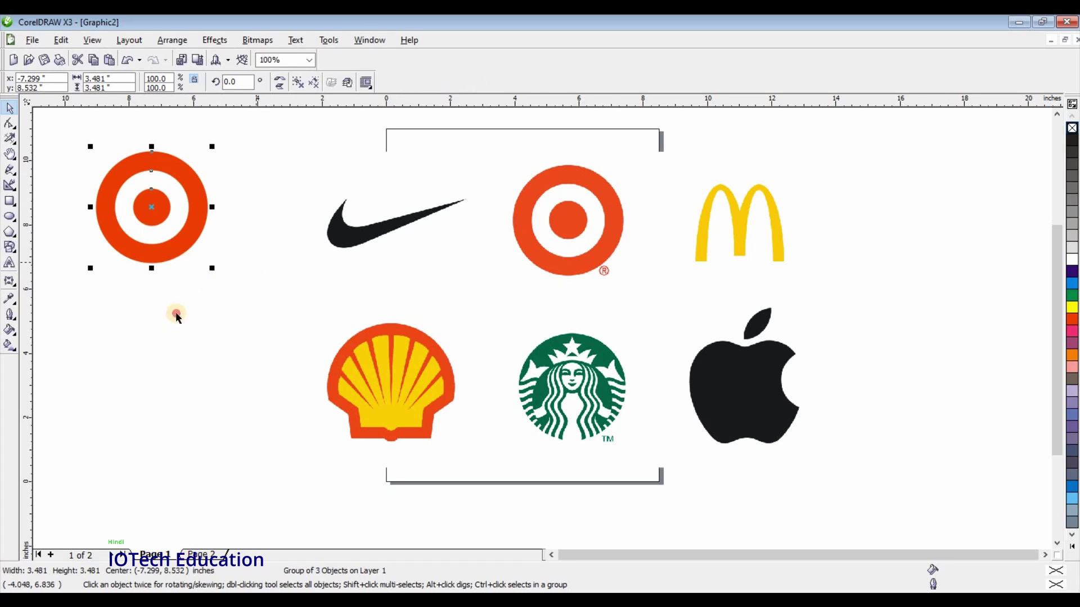
Step: Move the Target group slightly left and down, and draw an ellipse about 4.53 by 1.01 inches over the Nike swoosh, converted to curves
left_click_drag(191, 289, 171, 307)
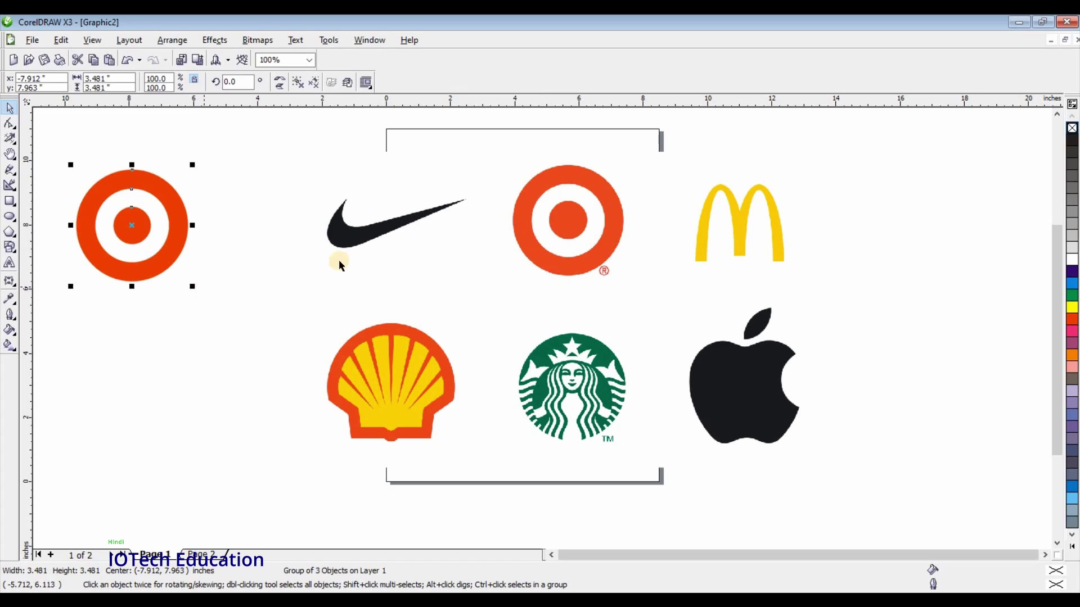
left_click(10, 217)
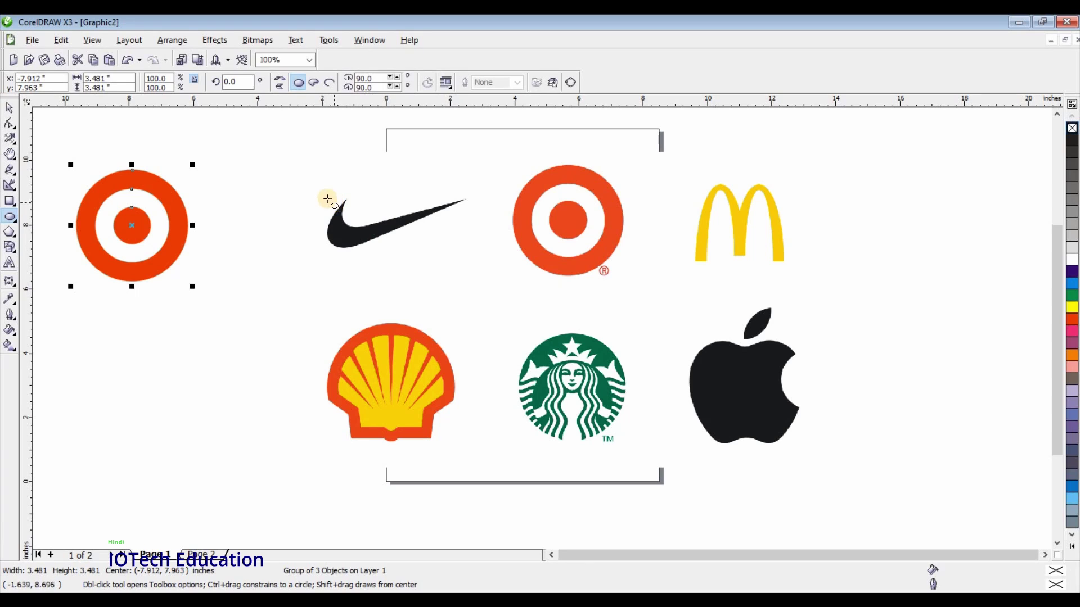
left_click_drag(327, 199, 477, 214)
left_click(569, 82)
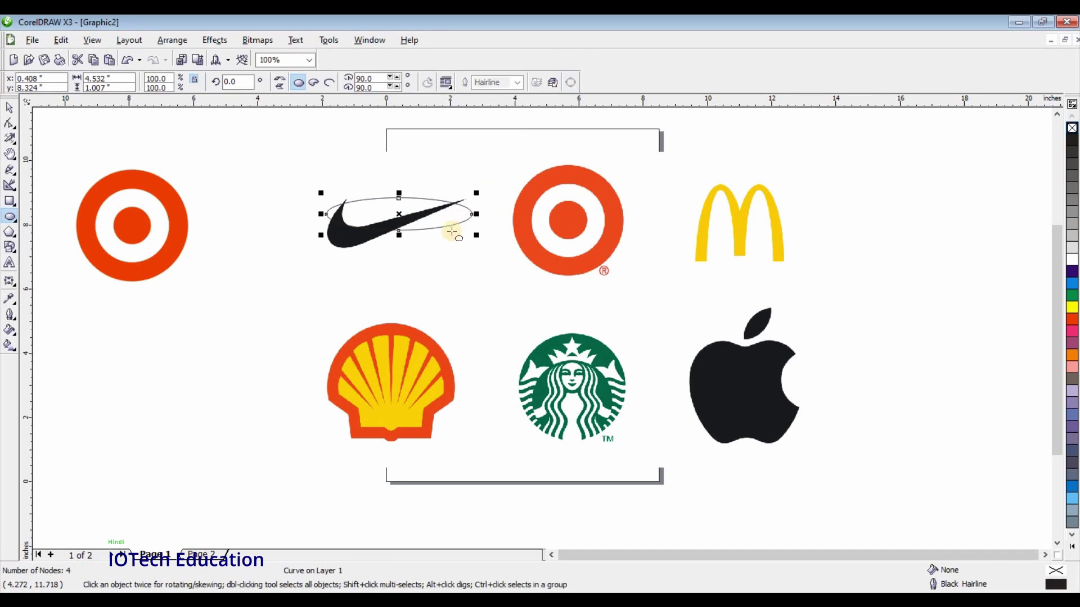
Step: Give the ellipse curve a yellow outline and move its left and right end nodes onto the two tips of the swoosh
left_click(341, 232)
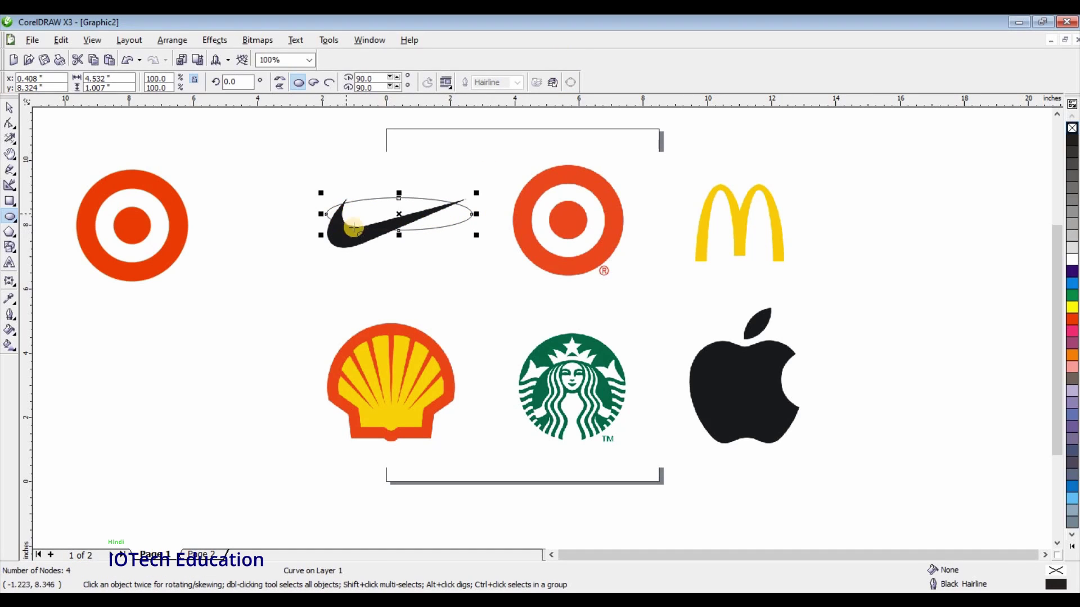
right_click(1072, 307)
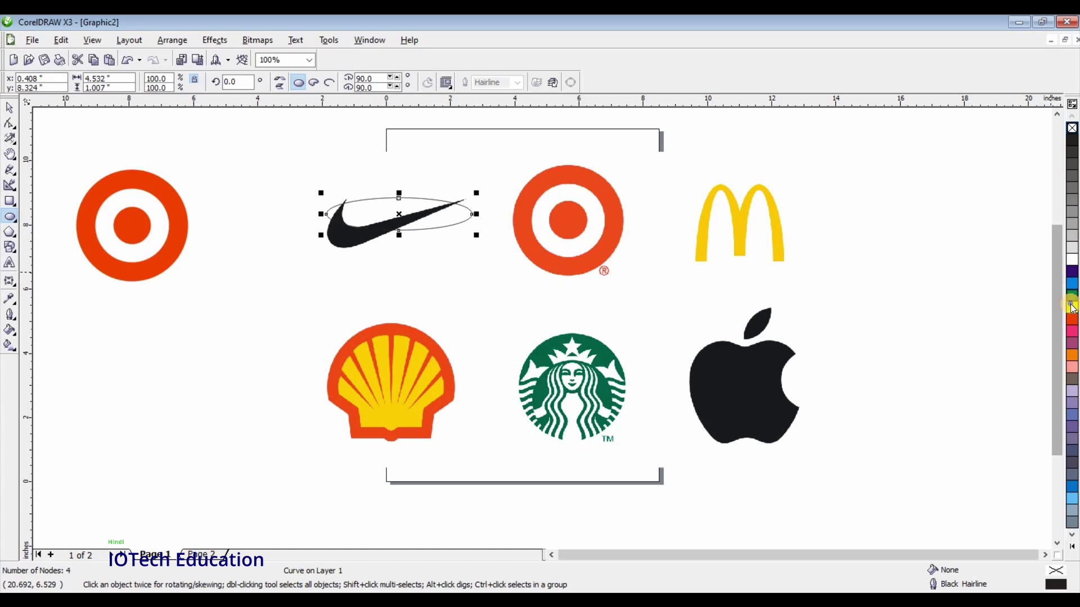
left_click(10, 125)
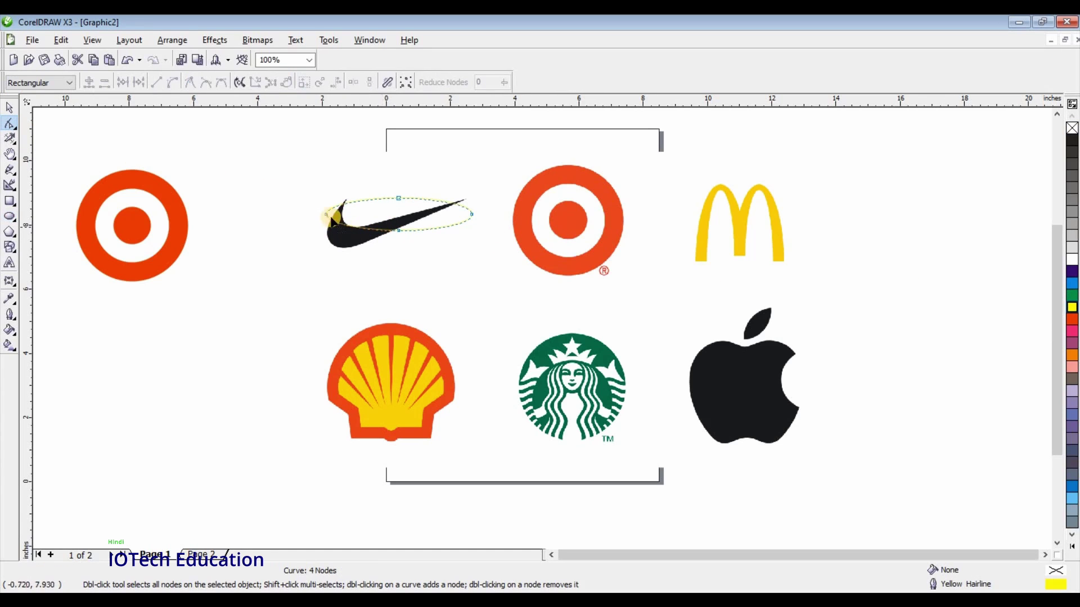
left_click_drag(328, 215, 346, 198)
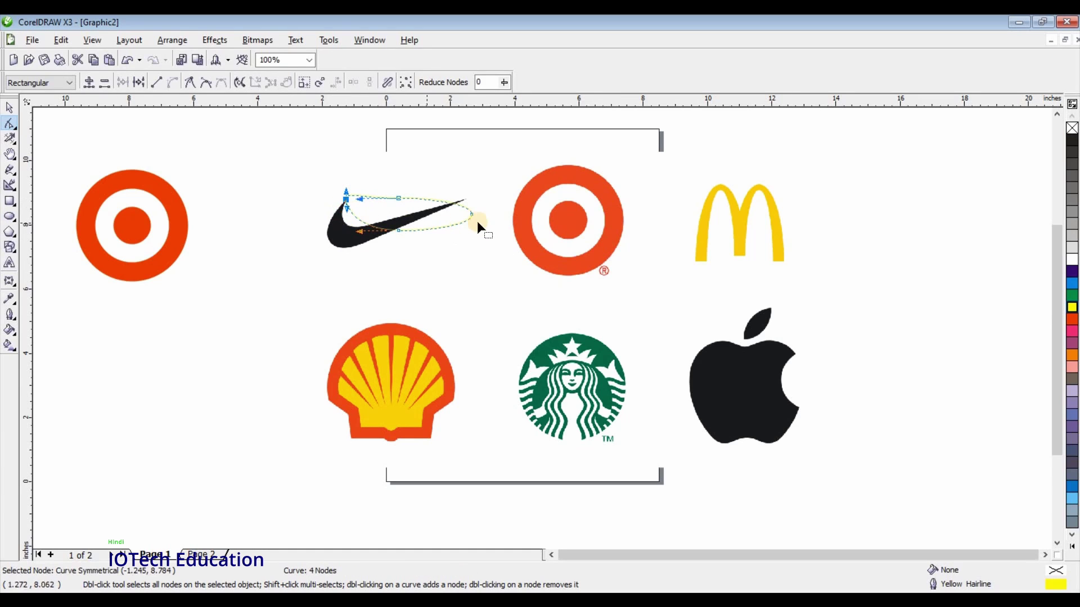
left_click_drag(471, 214, 464, 201)
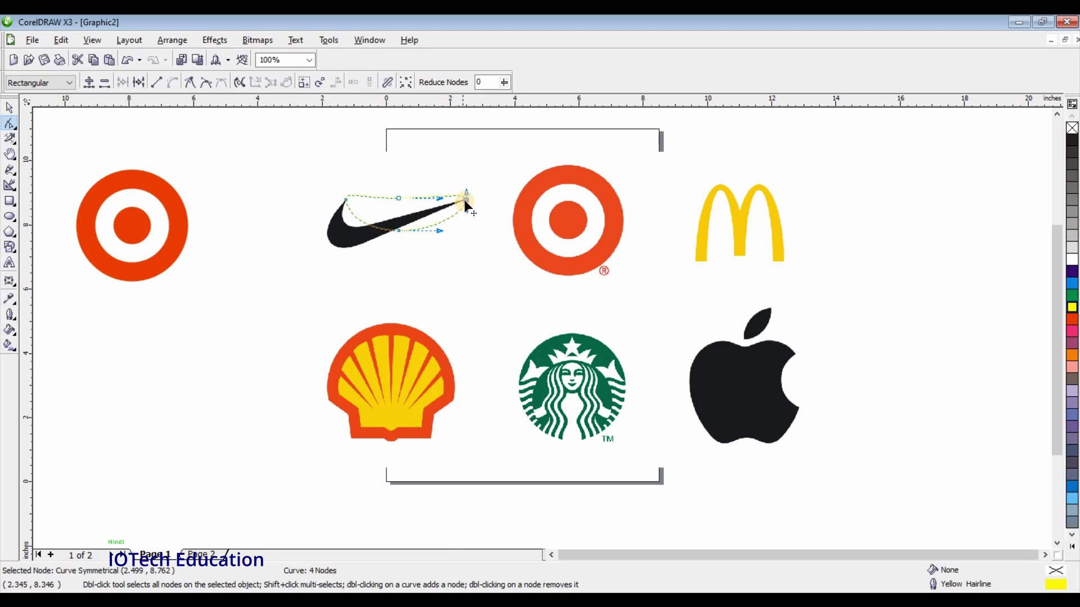
Step: Convert the nodes at the right and left tips of the swoosh outline to cusp nodes
left_click(192, 84)
left_click(345, 200)
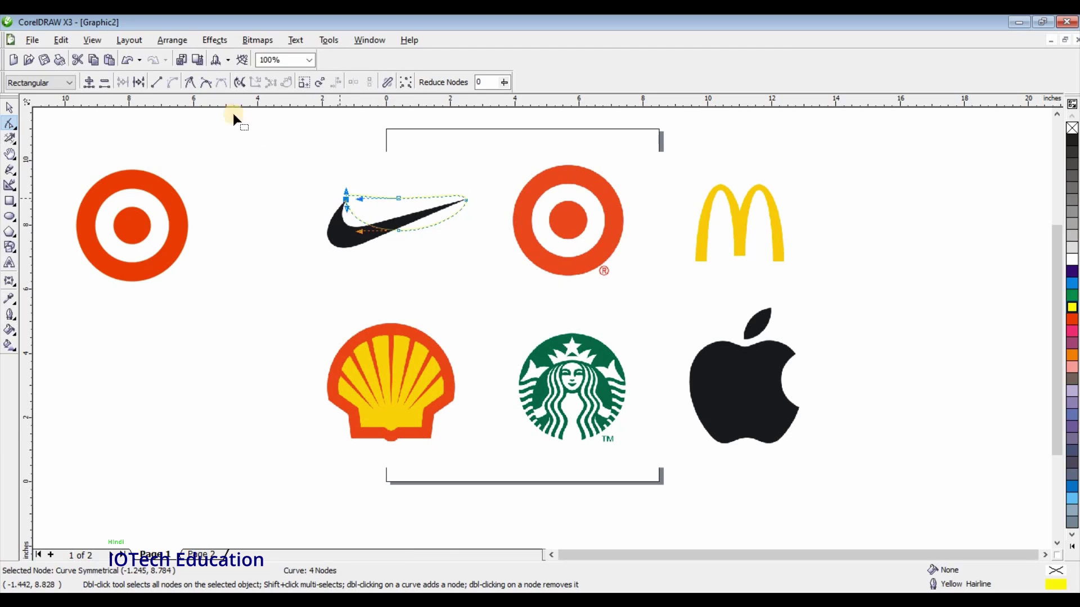
left_click(192, 83)
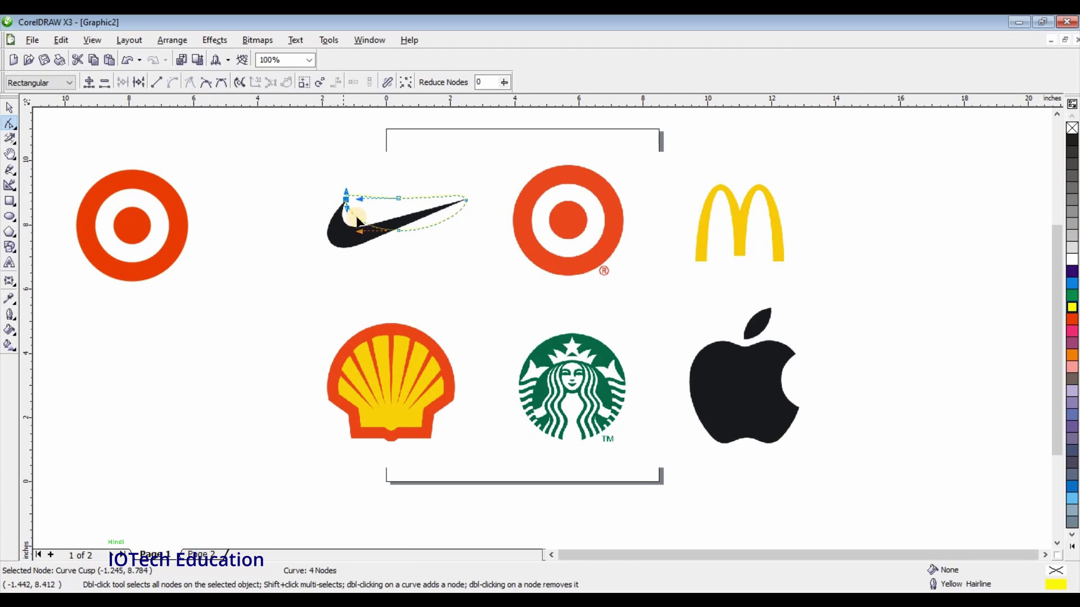
Step: Move the bottom node to the lowest point of the swoosh and bend the lower segment toward the right tip
left_click_drag(397, 231, 346, 248)
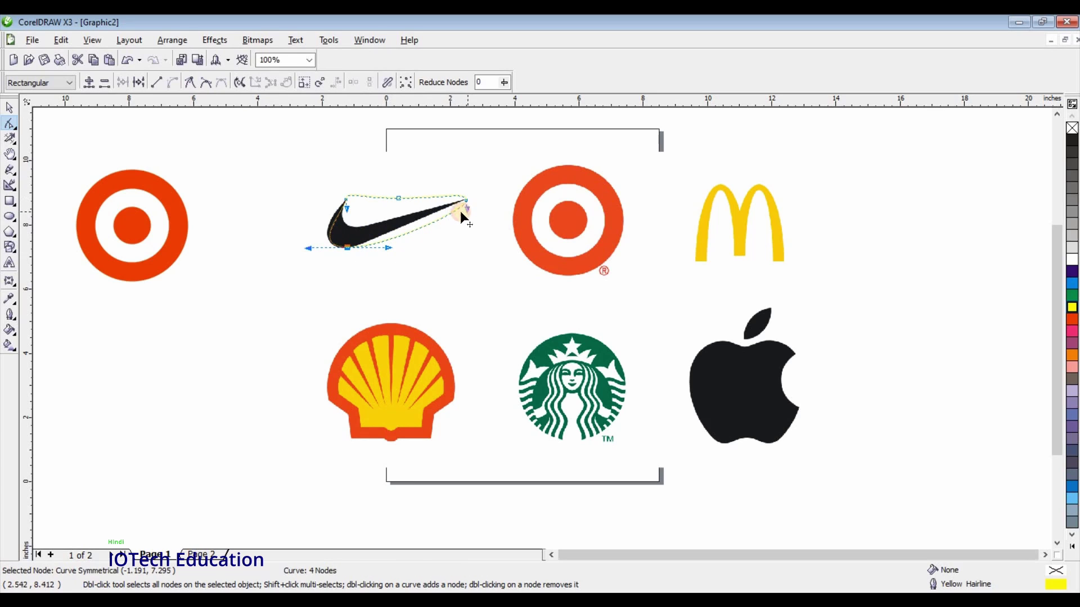
left_click_drag(460, 210, 417, 224)
scroll(538, 329, "up", 1)
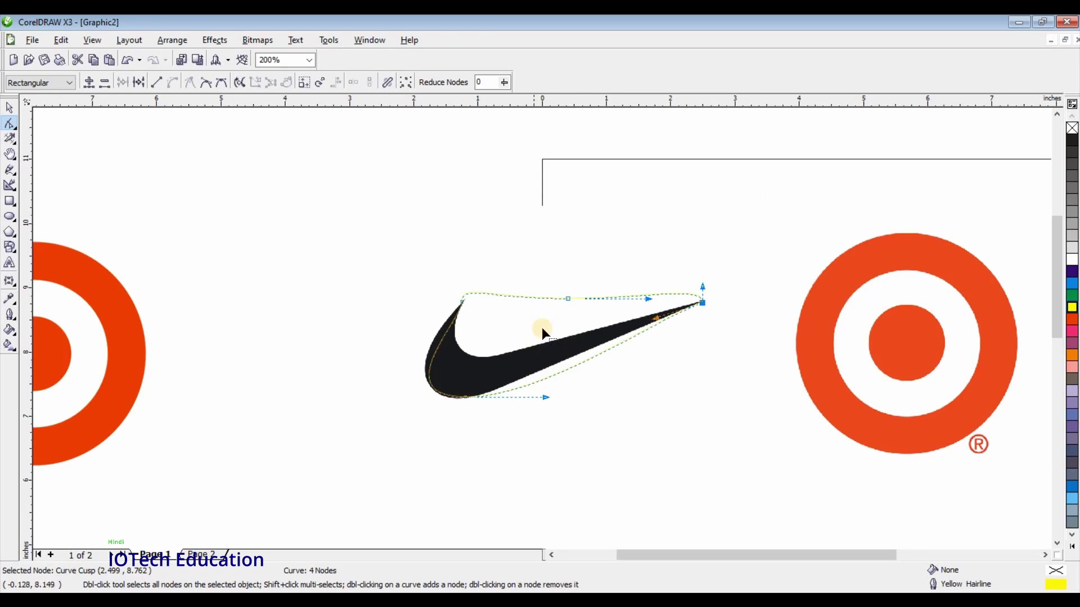
scroll(535, 346, "up", 1)
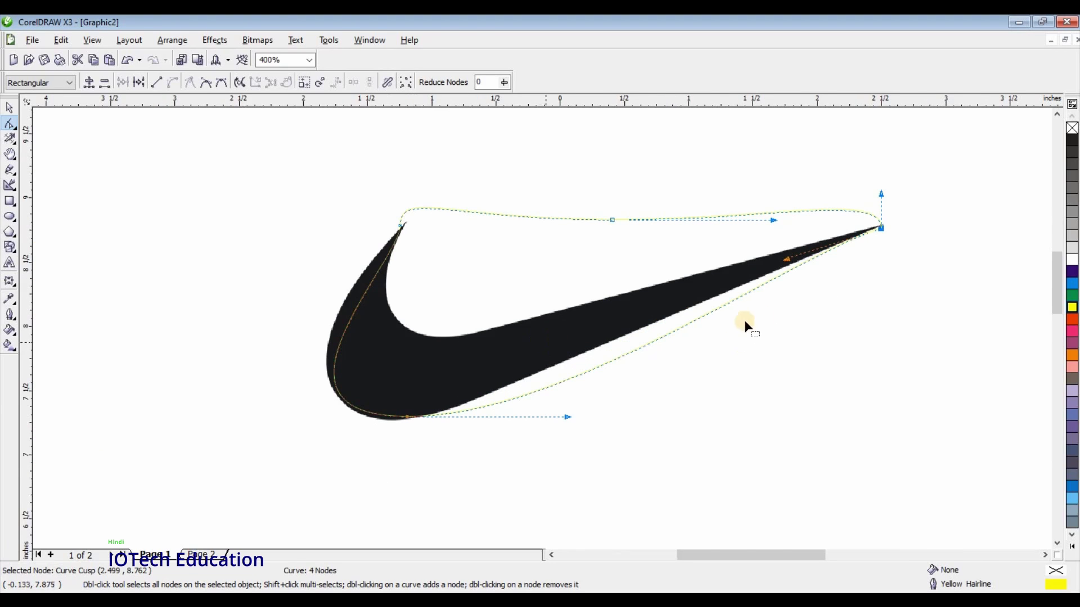
left_click_drag(410, 416, 394, 420)
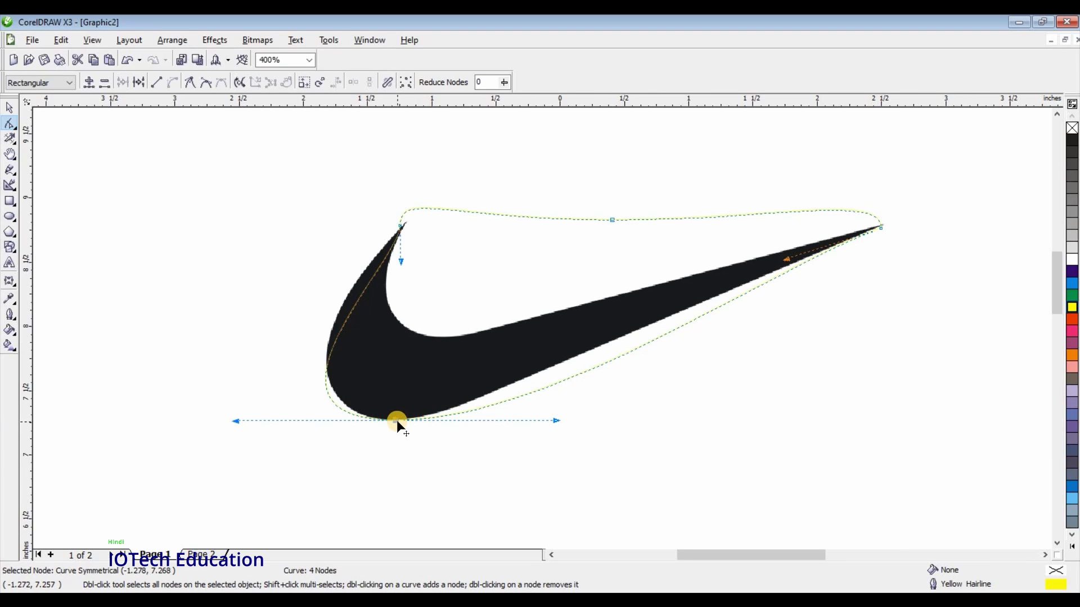
Step: Delete the bottom node, pull the lower curve around the swoosh's base and add a new node near its lowest point
double_click(396, 420)
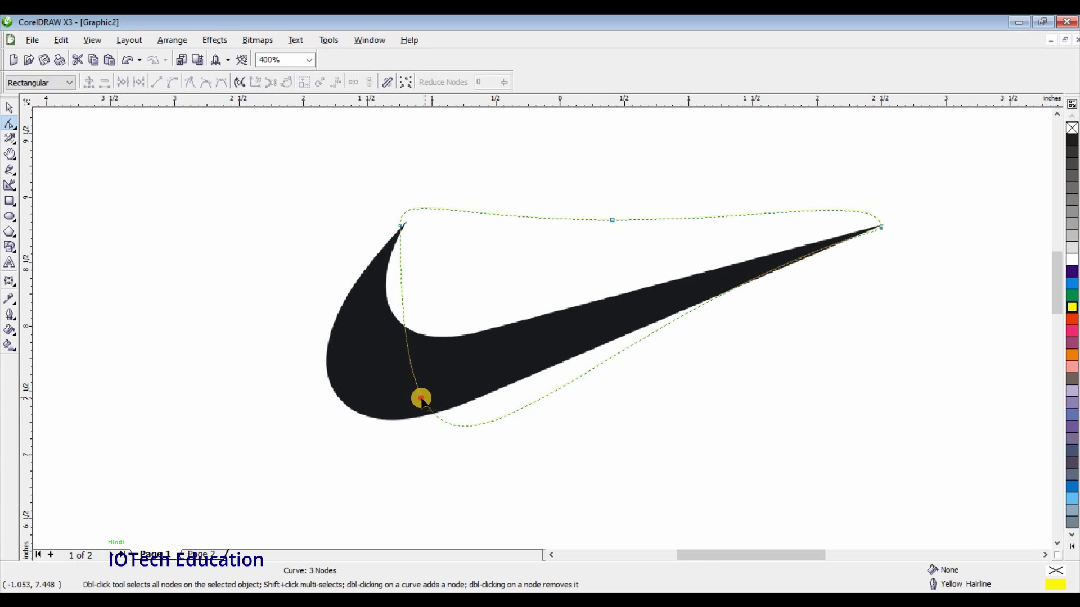
left_click_drag(421, 399, 374, 421)
double_click(348, 365)
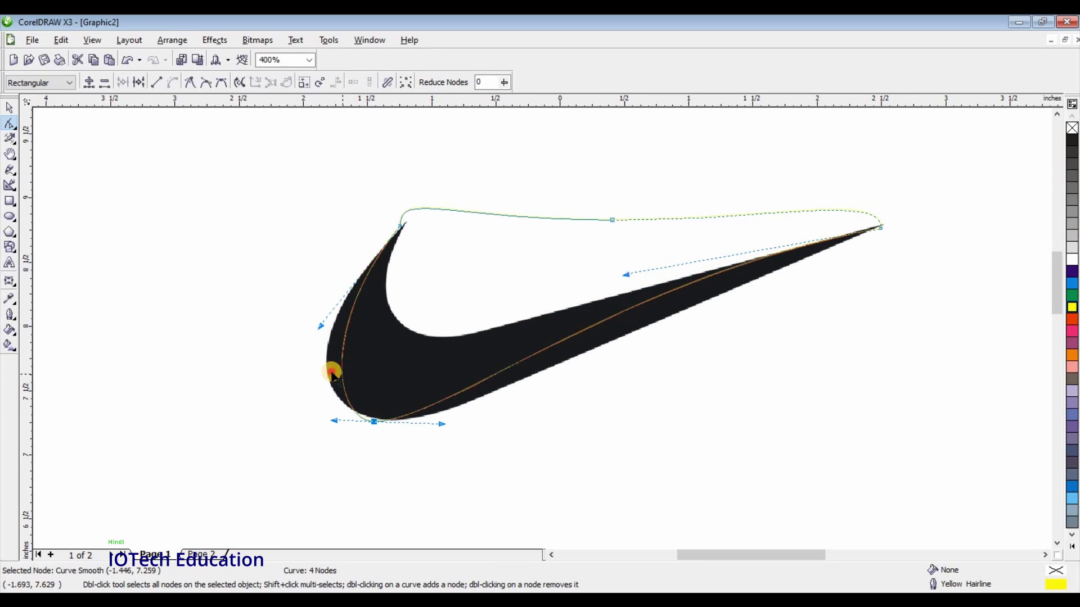
Step: Fit the outer left edge to the swoosh by adjusting the new bottom node, its segment and the left tip's control handle
left_click_drag(332, 376, 326, 374)
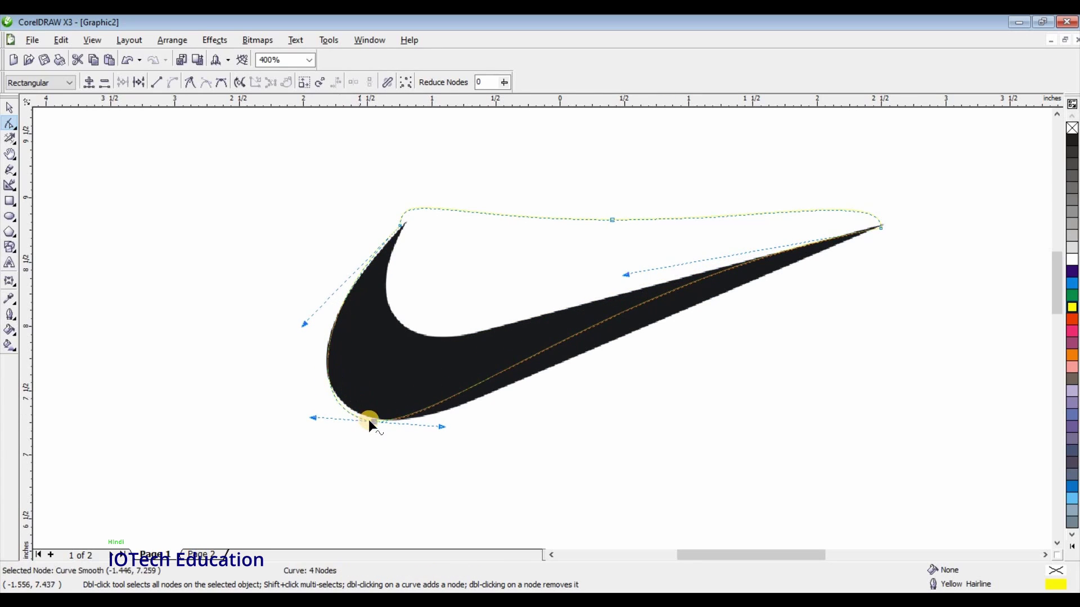
left_click_drag(373, 421, 376, 418)
left_click_drag(325, 384, 332, 385)
left_click(376, 417)
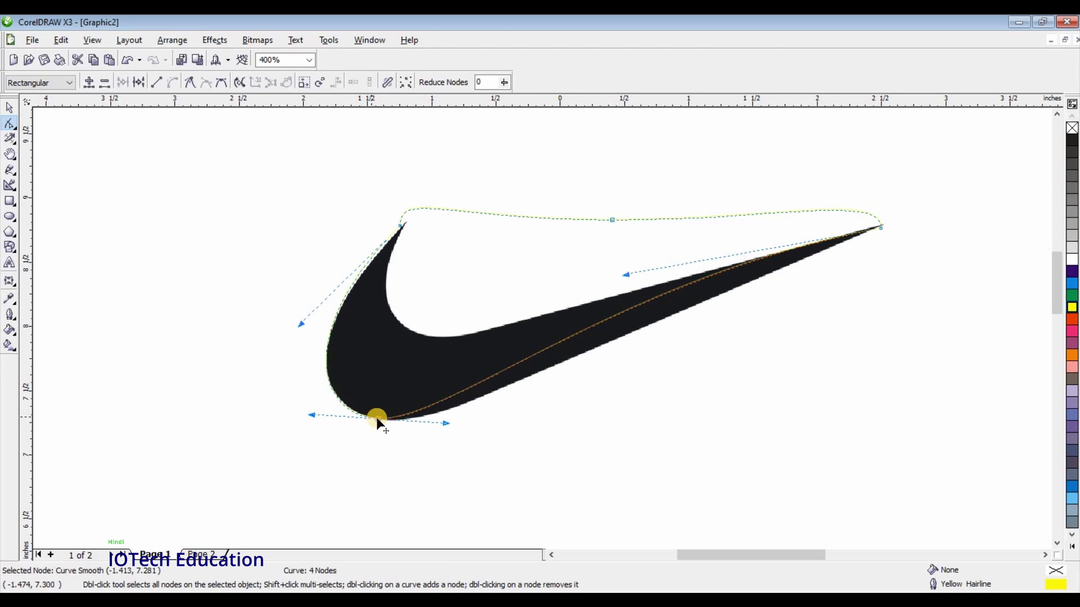
left_click_drag(376, 417, 379, 417)
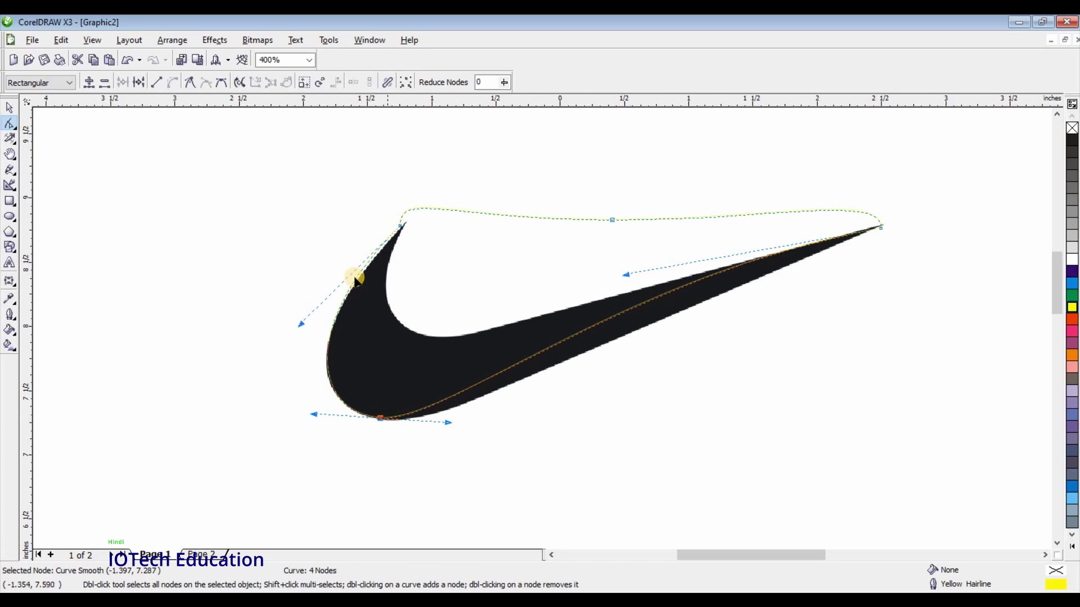
left_click_drag(300, 328, 298, 336)
left_click_drag(297, 337, 297, 337)
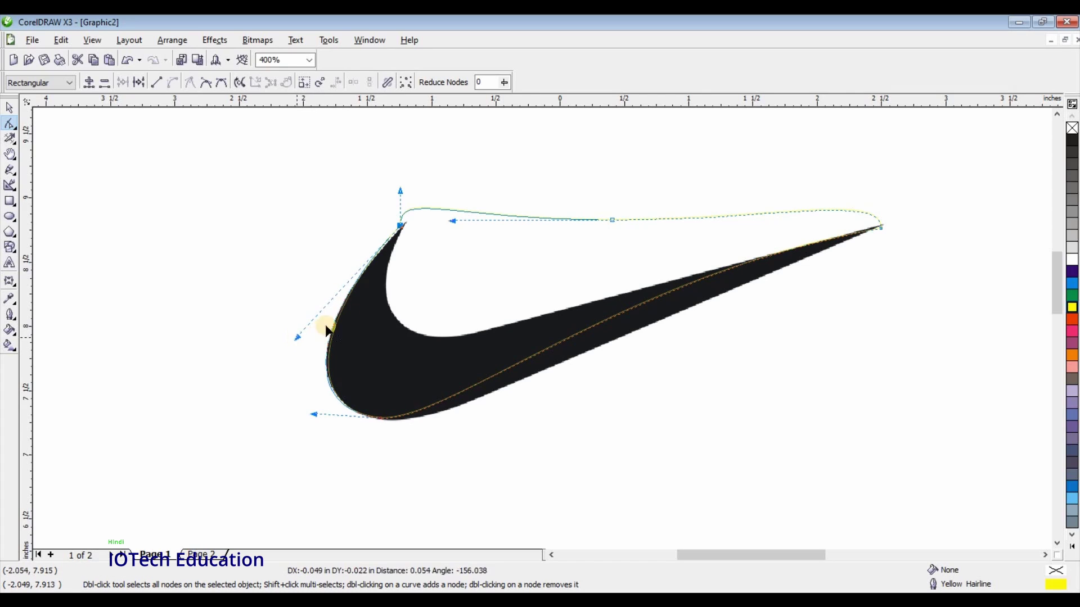
Step: Make the bottom node a cusp and bend the segment to its right toward the swoosh's lower edge
left_click(379, 416)
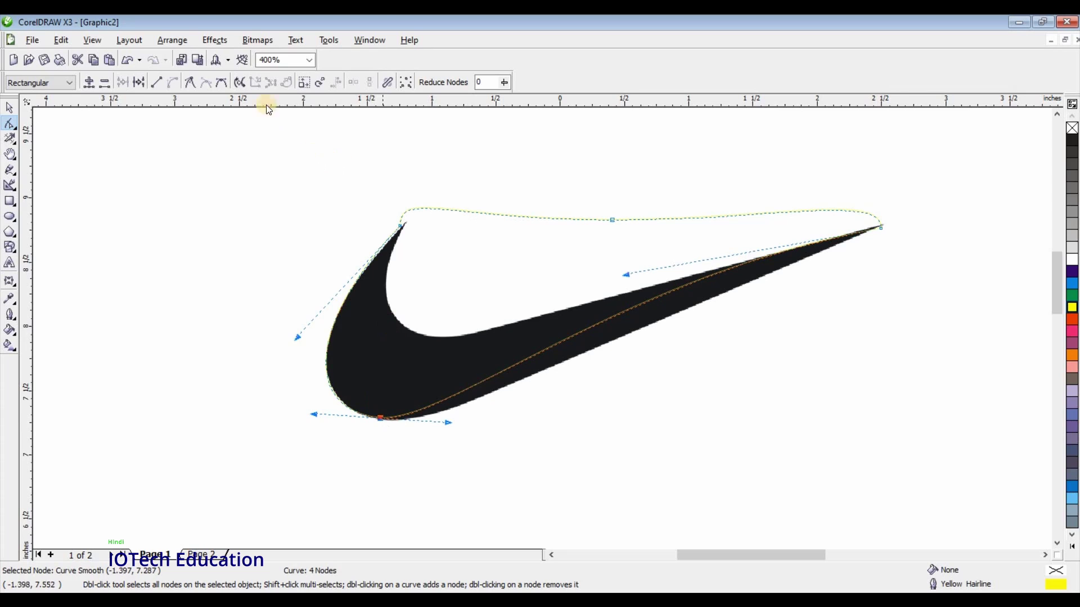
left_click(189, 83)
left_click(379, 419)
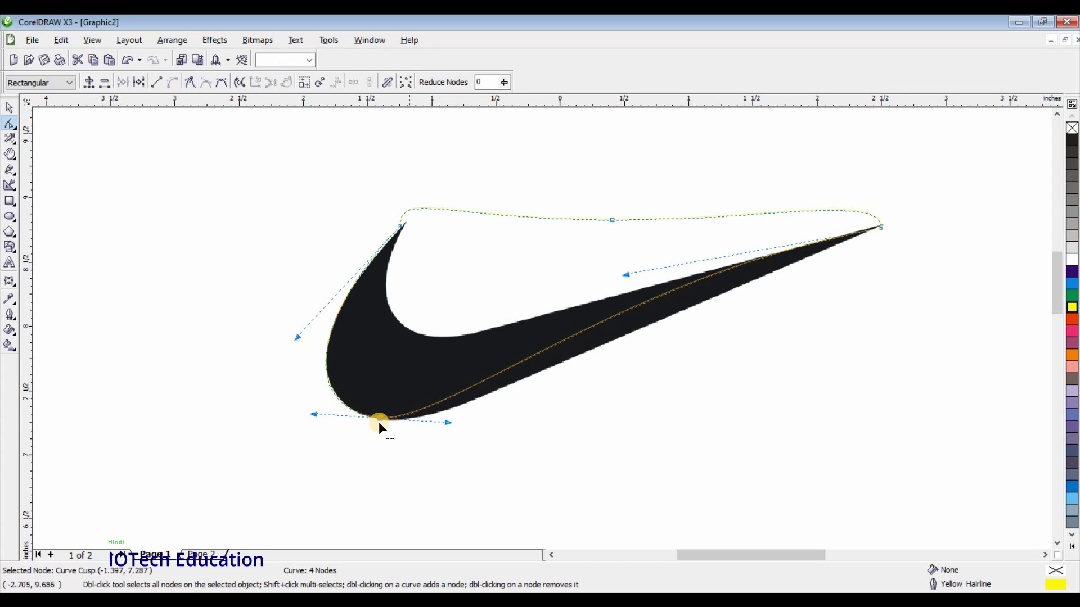
left_click(512, 369)
left_click_drag(527, 367, 556, 362)
left_click(802, 254)
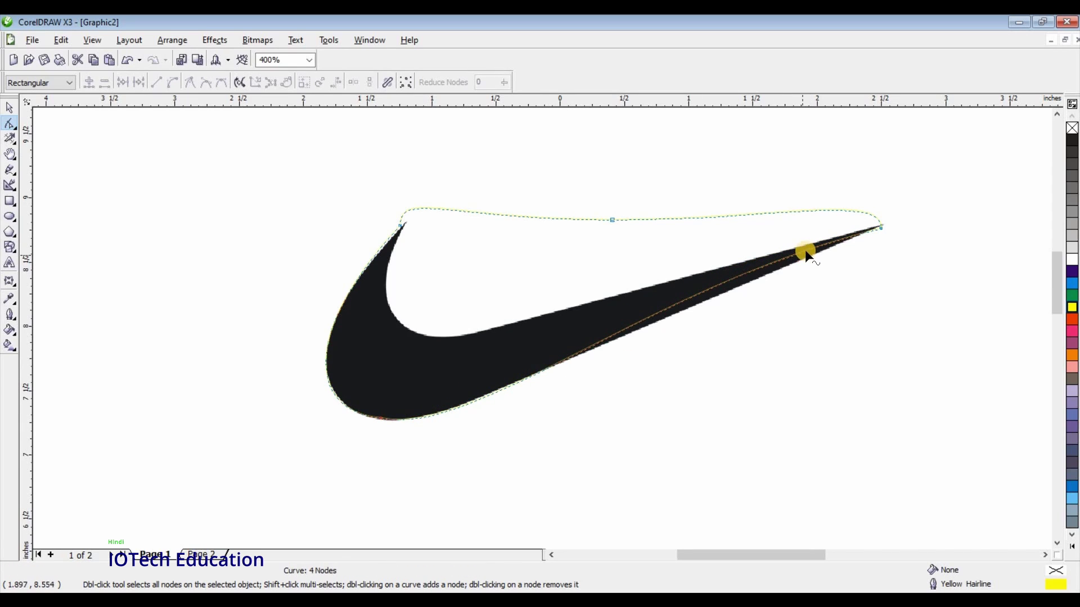
Step: Align the right node with the swoosh's tip and fit the lower edge using an added node midway and its control handles
left_click(879, 228)
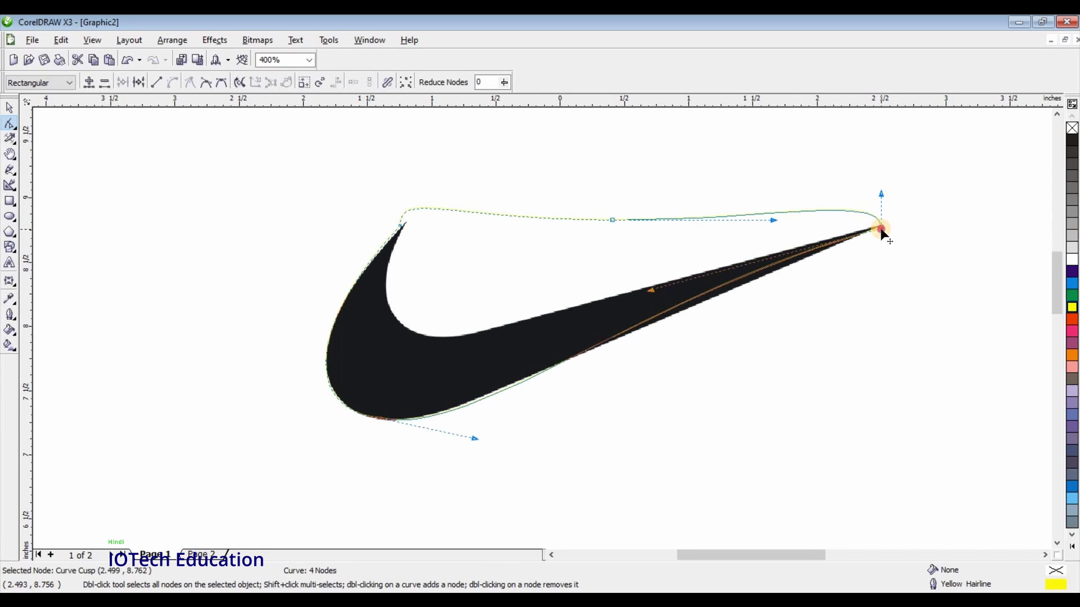
left_click_drag(879, 227, 880, 225)
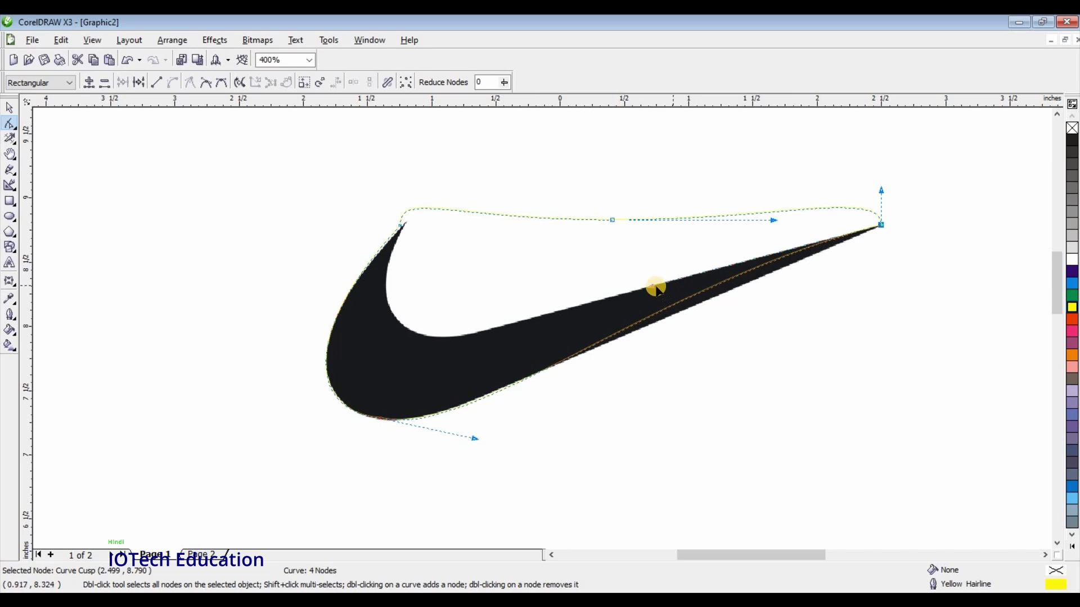
left_click_drag(652, 291, 620, 337)
double_click(620, 344)
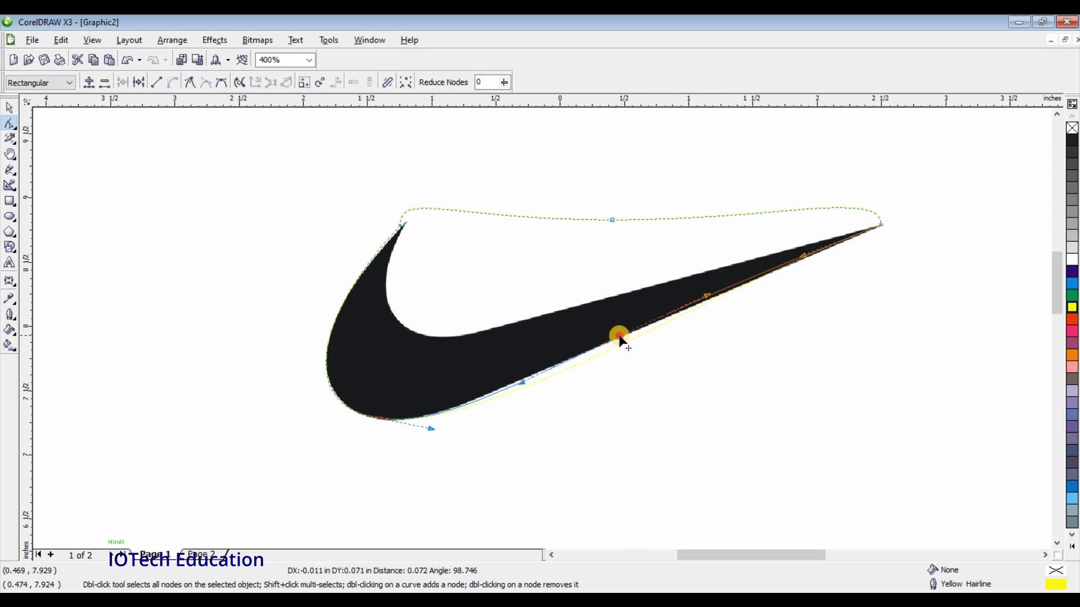
left_click_drag(518, 381, 517, 379)
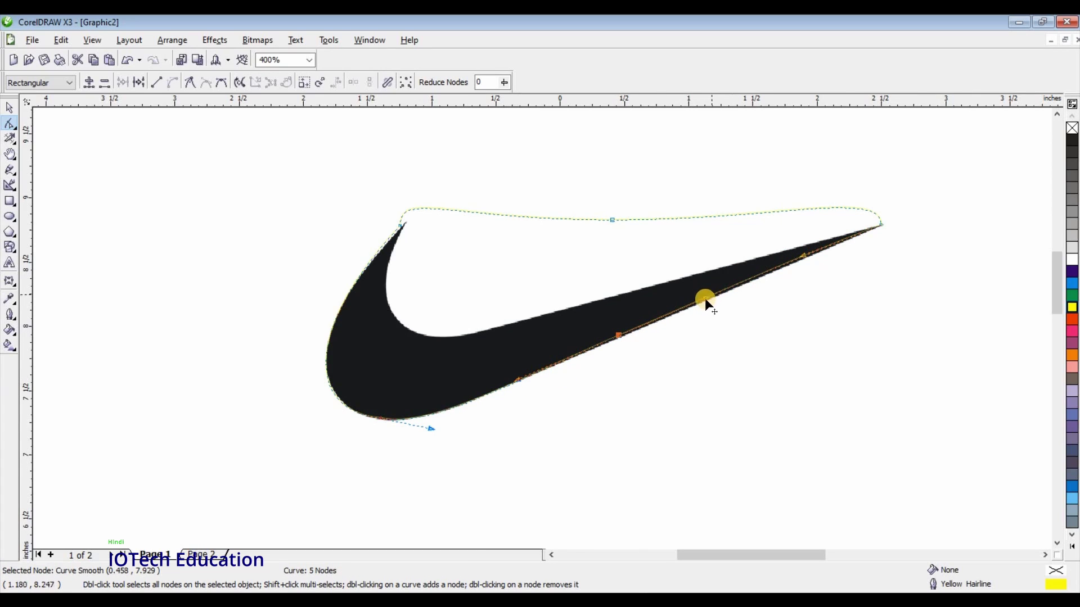
left_click_drag(705, 299, 697, 309)
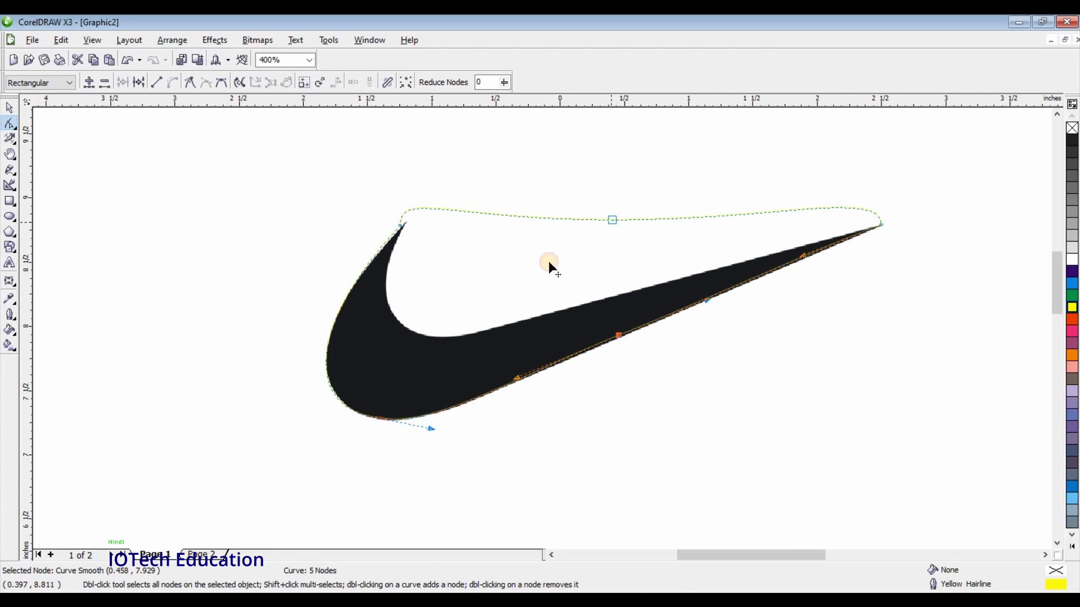
Step: Pull the top node down to the swoosh's inner bend, delete it and reshape the upper segment along the inner curve
left_click_drag(549, 262, 444, 339)
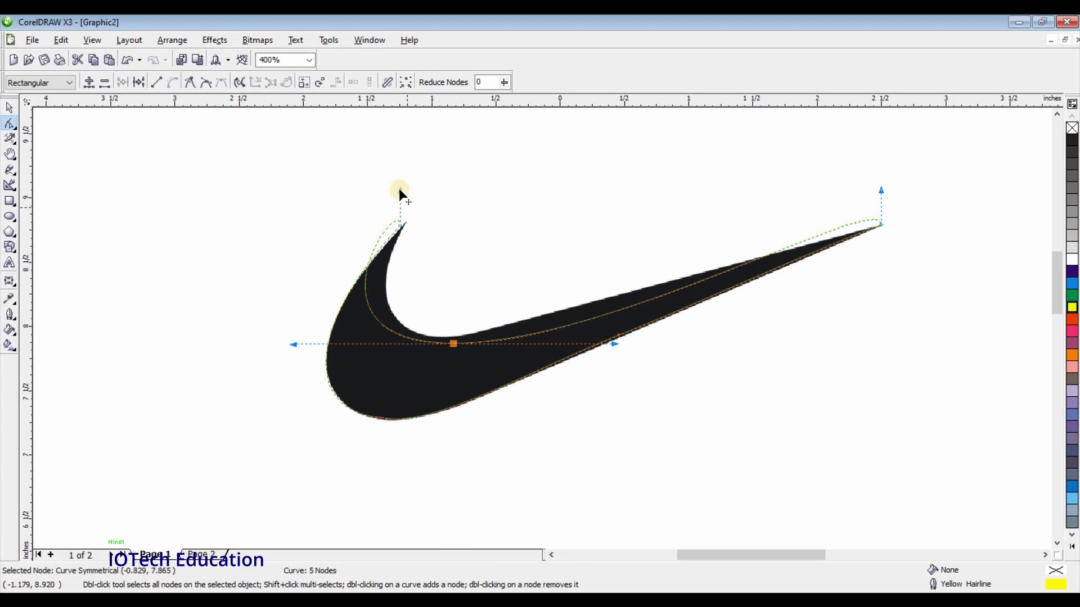
left_click_drag(400, 194, 392, 284)
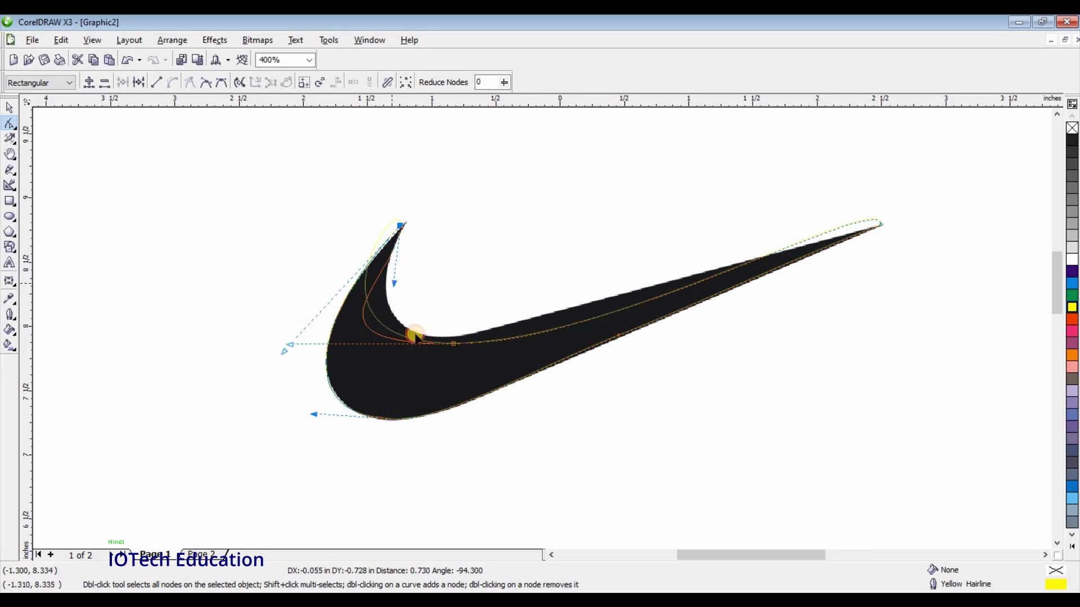
double_click(454, 344)
mouse_move(456, 351)
left_mouse_down()
mouse_move(434, 353)
mouse_move(420, 335)
mouse_move(472, 341)
left_mouse_up()
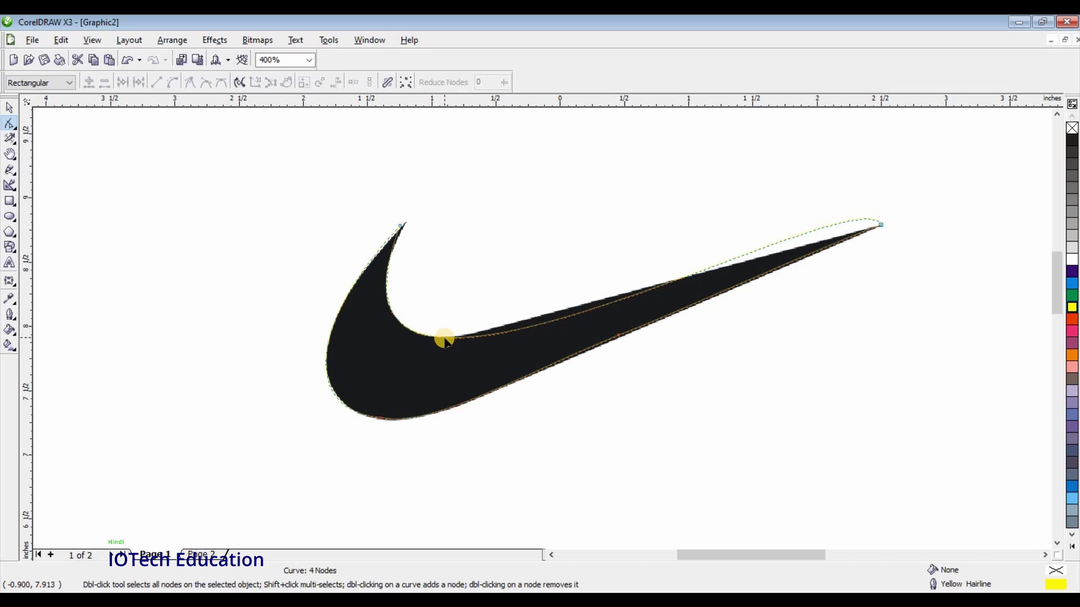
Step: Refine the left tip and inner curve, and add a cusp node at the inner bend where the straight upper edge starts
left_click_drag(398, 227, 399, 227)
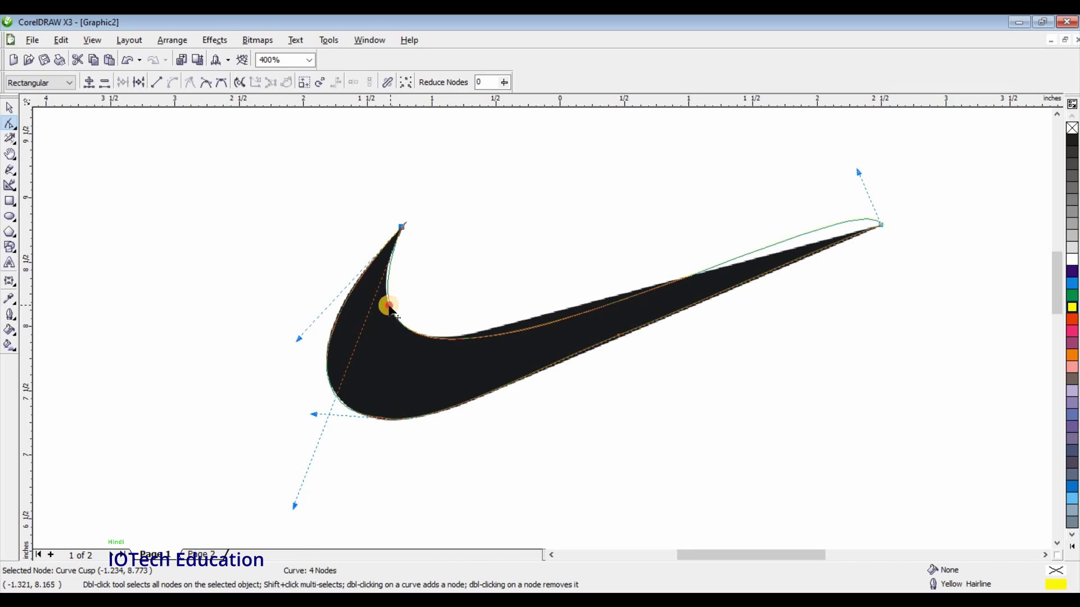
left_click_drag(389, 306, 389, 307)
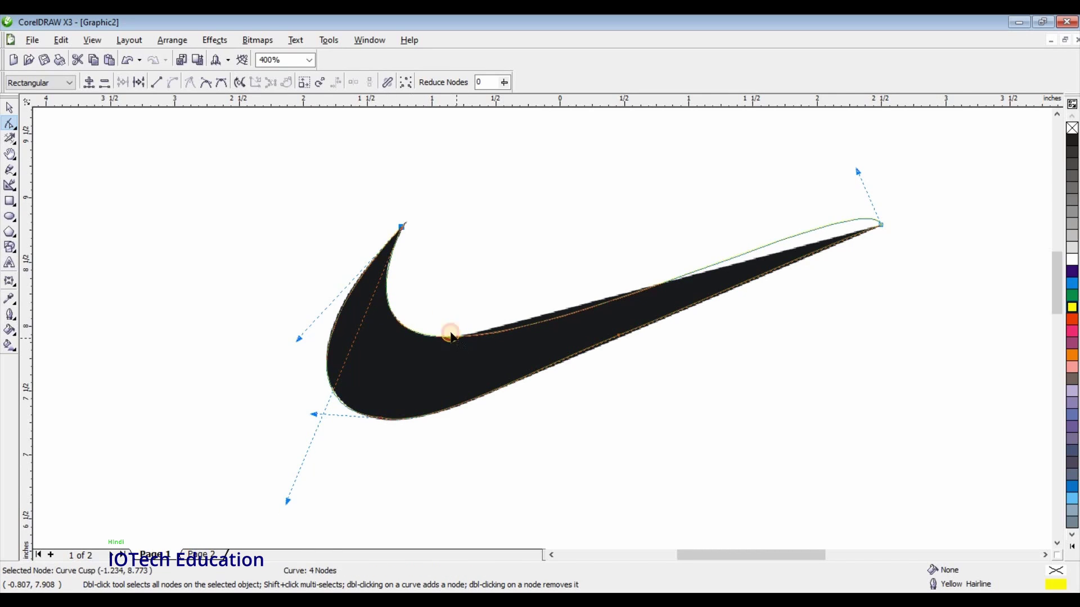
double_click(456, 339)
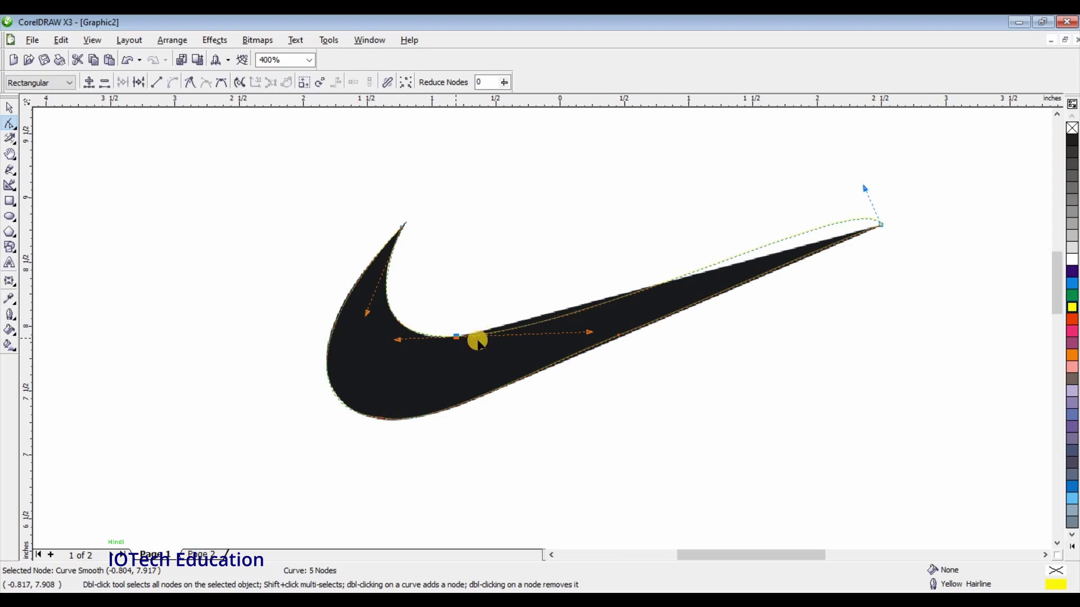
left_click(194, 86)
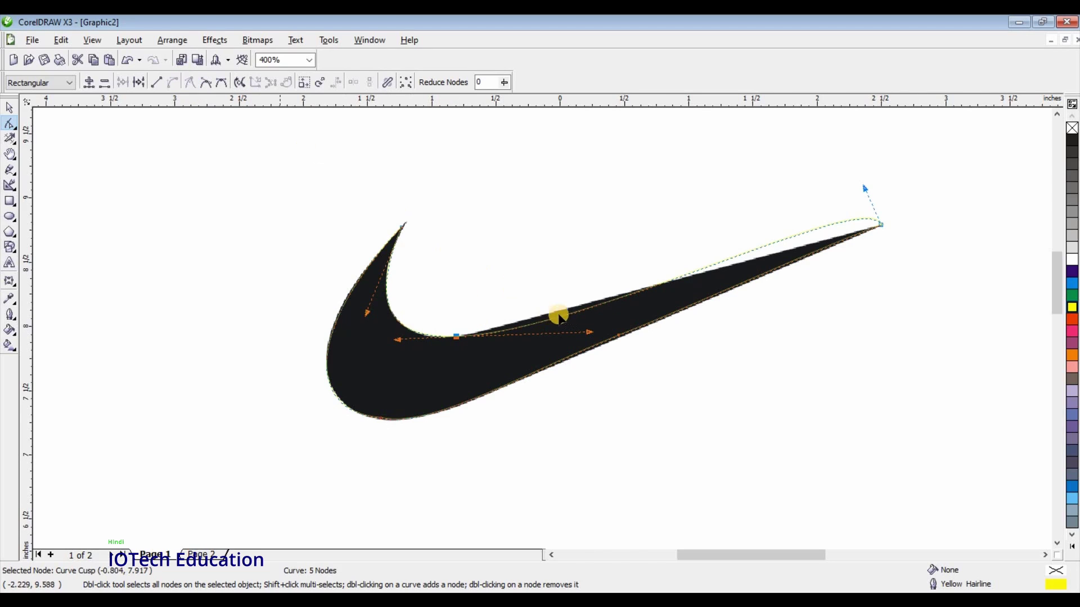
Step: Fit the swoosh's straight upper edge by adjusting the control handles of the inner-bend node and the right tip node
left_click_drag(565, 318, 559, 306)
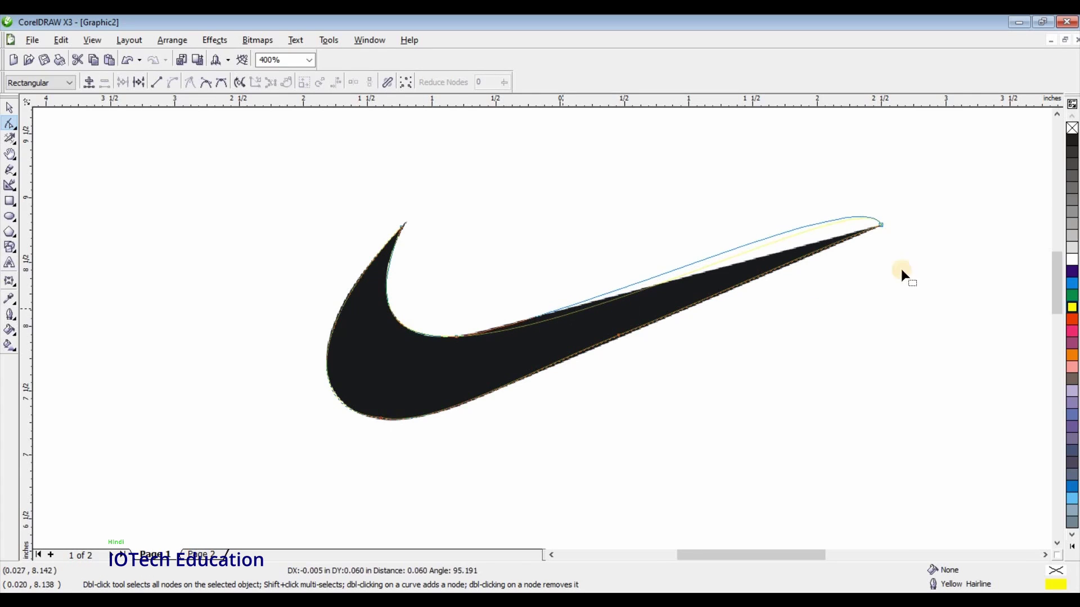
left_click(881, 226)
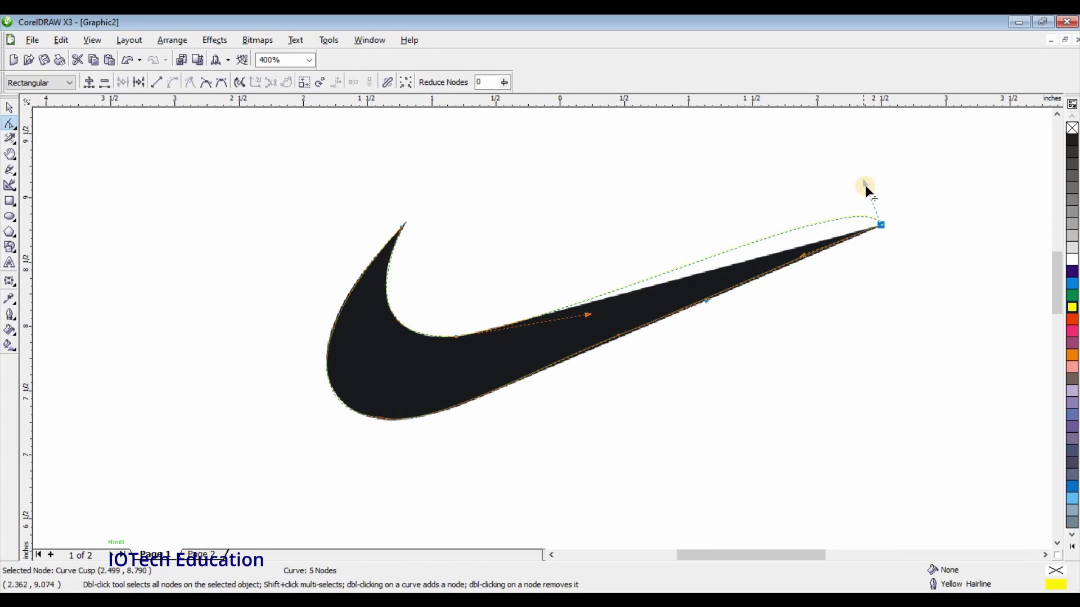
left_click_drag(865, 184, 749, 258)
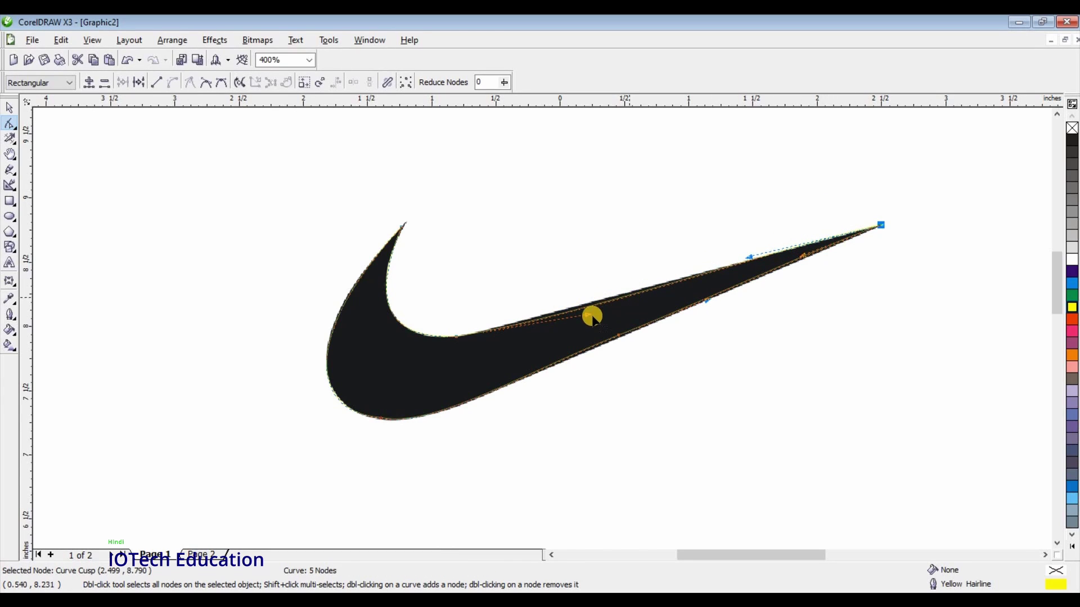
left_click_drag(590, 319, 590, 306)
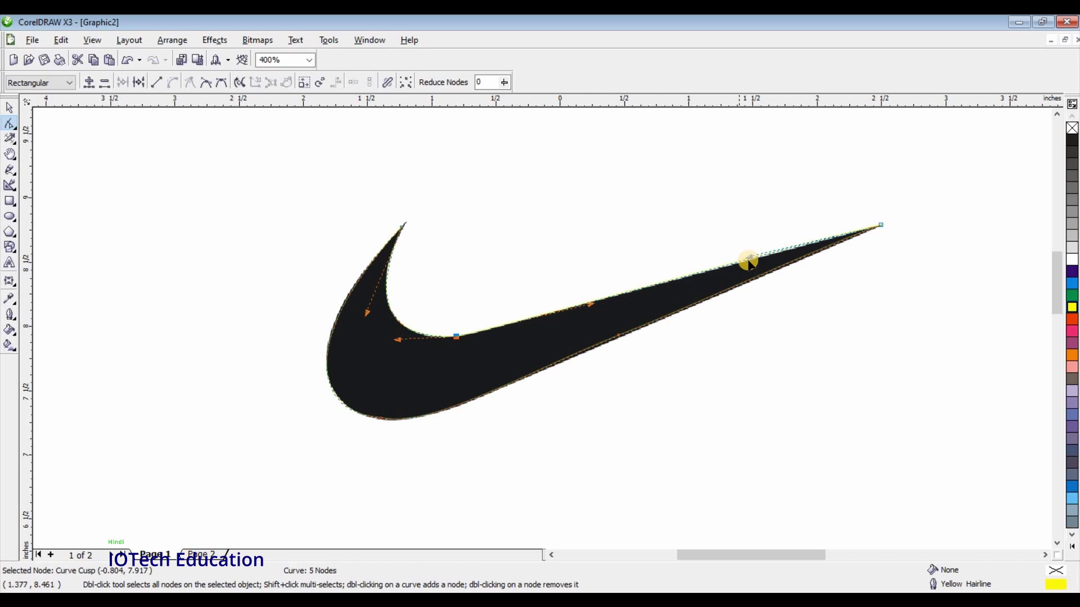
left_click(881, 225)
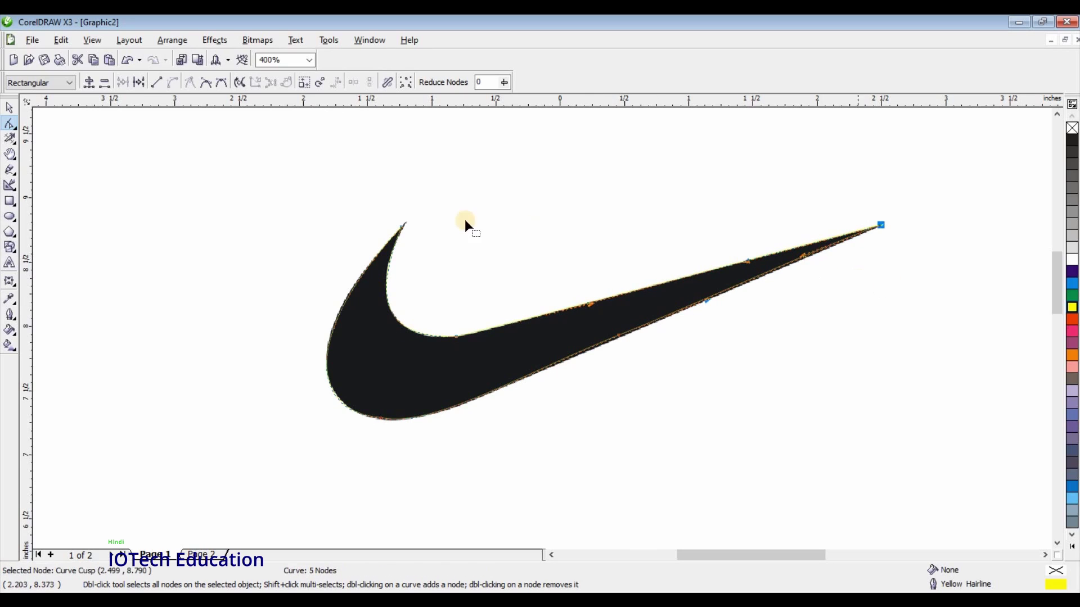
Step: Fill the traced swoosh with green and move it off the bitmap to above the recreated Target logo
left_click(11, 111)
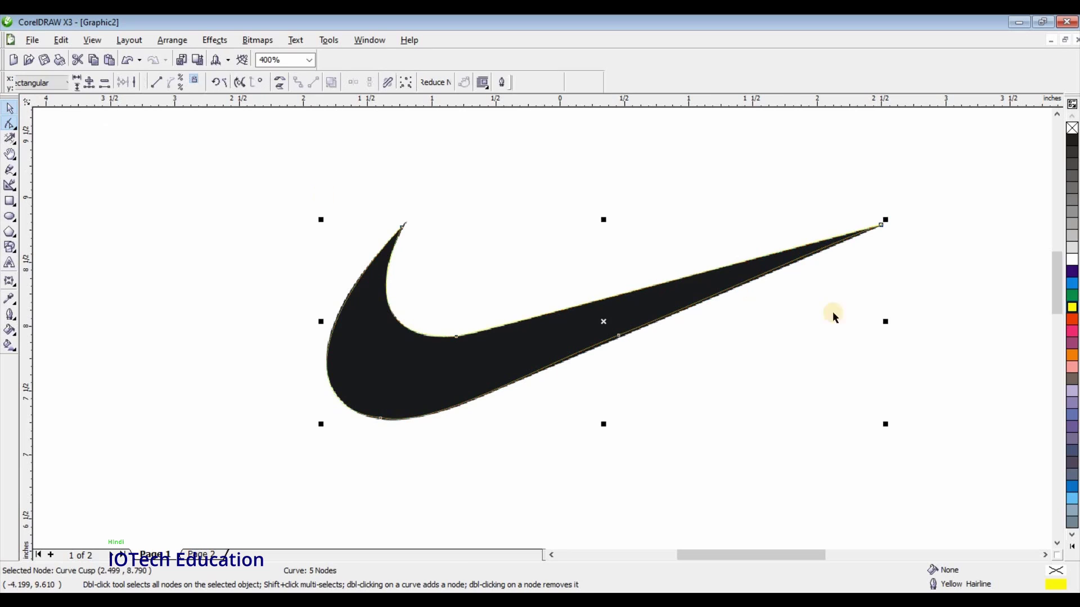
left_click(1072, 296)
scroll(543, 332, "down", 2)
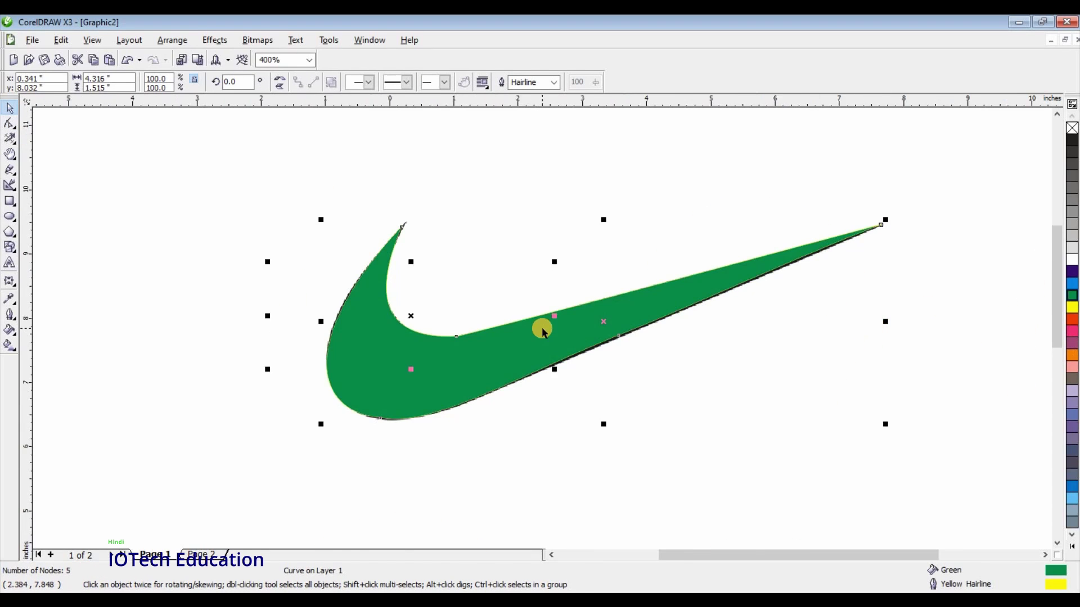
left_click_drag(378, 262, 267, 188)
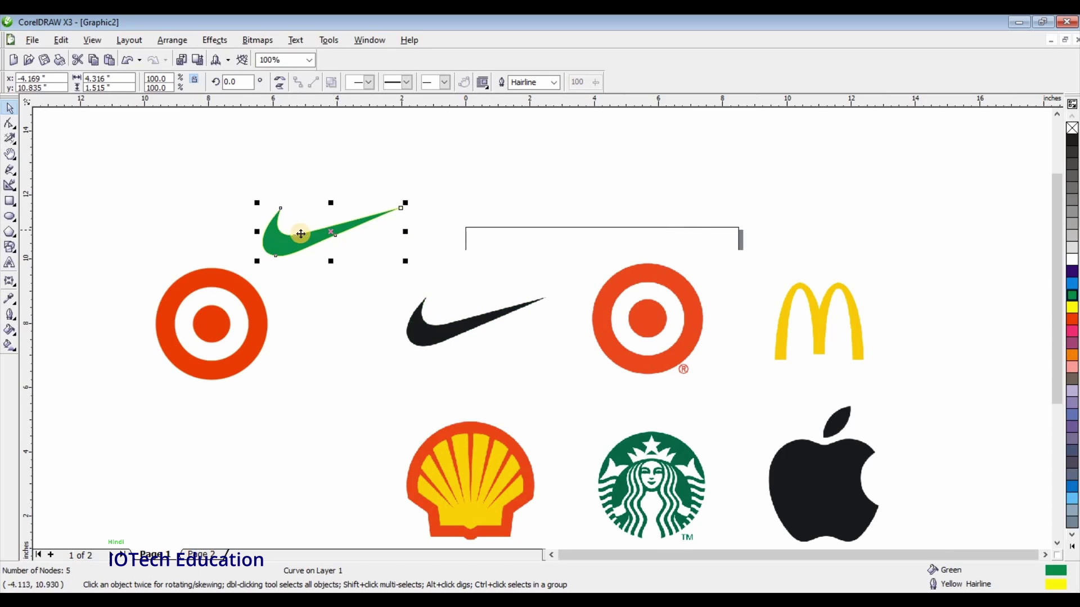
Step: Remove the swoosh's outline, fill it with black and place it below the recreated Target logo
right_click(1072, 128)
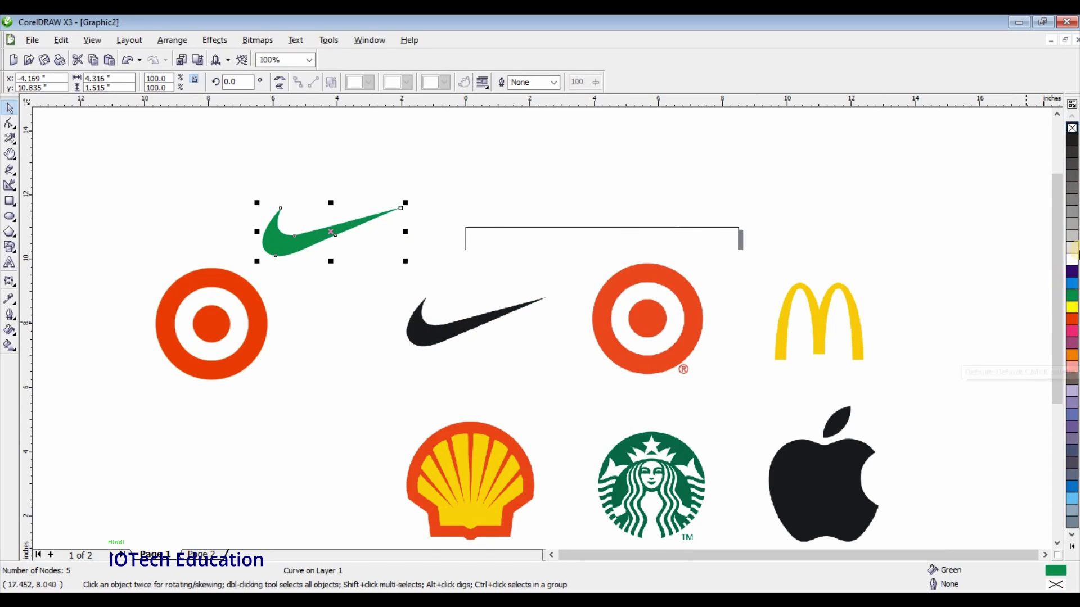
left_click(1072, 140)
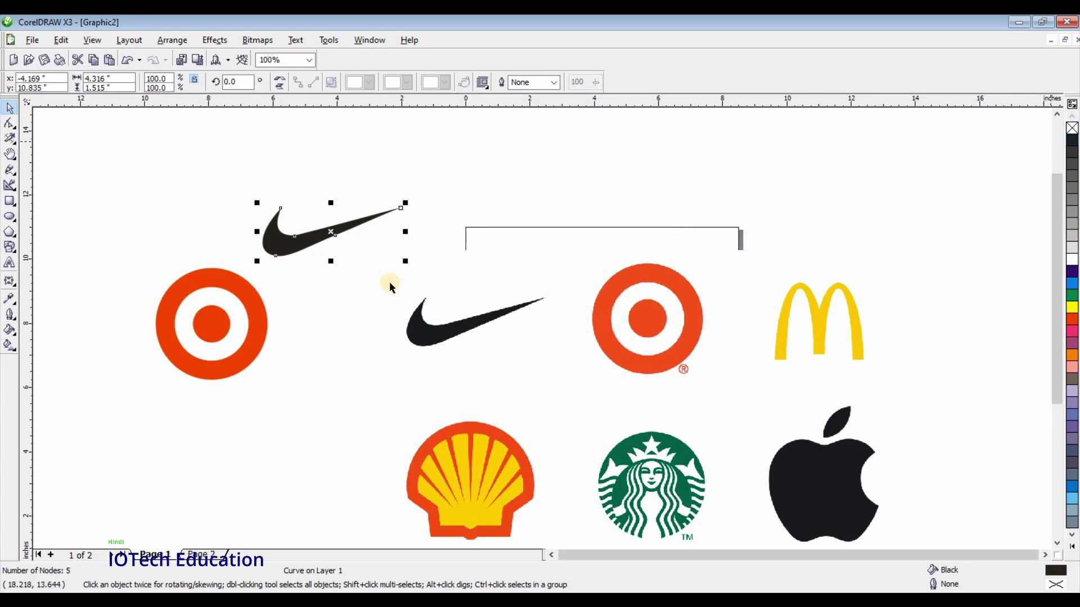
left_click_drag(330, 230, 203, 420)
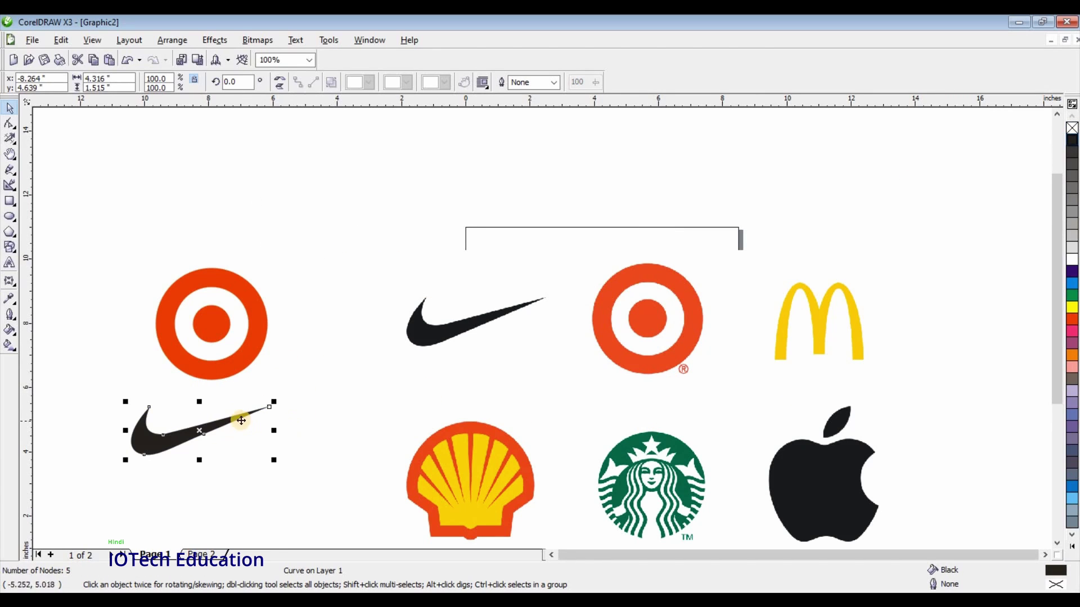
left_click(577, 402)
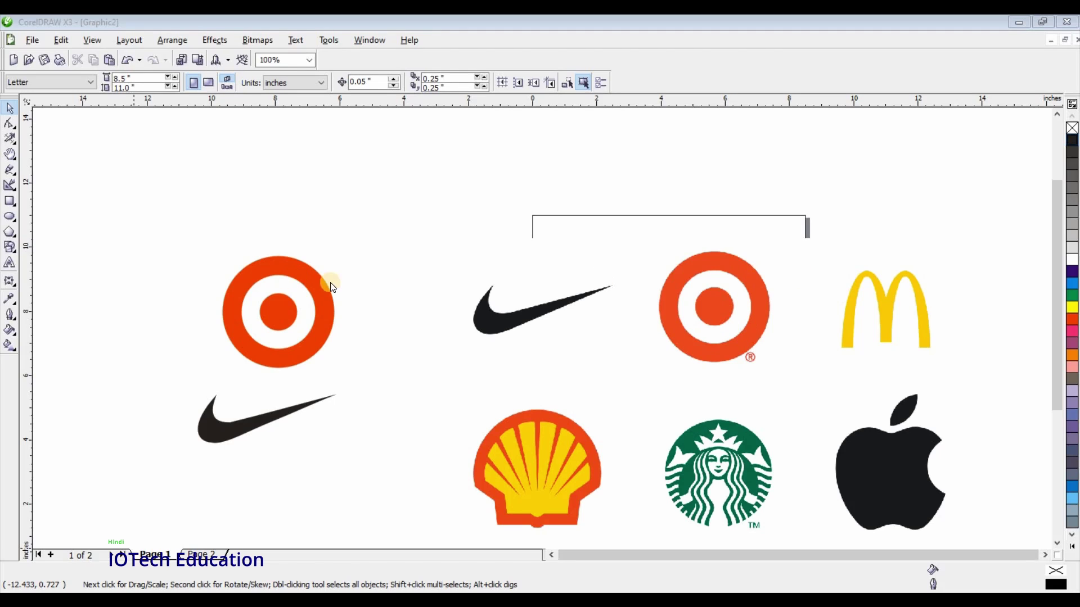
Step: Draw a rectangle about 2.72 by 1.37 inches over the lower part of the McDonald's M and convert it to curves
scroll(355, 326, "up", 1)
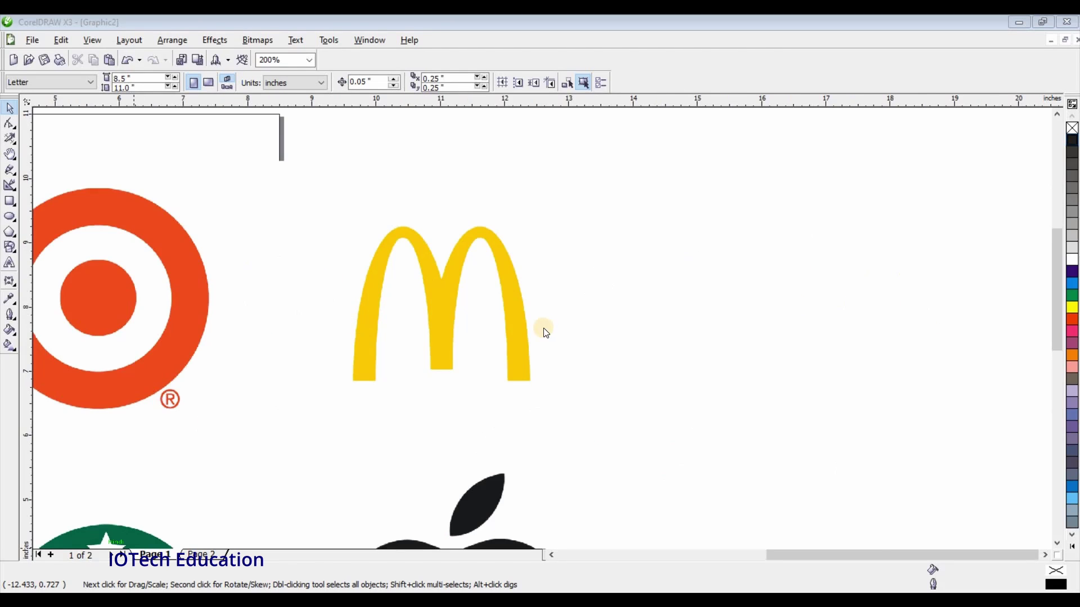
scroll(614, 344, "up", 1)
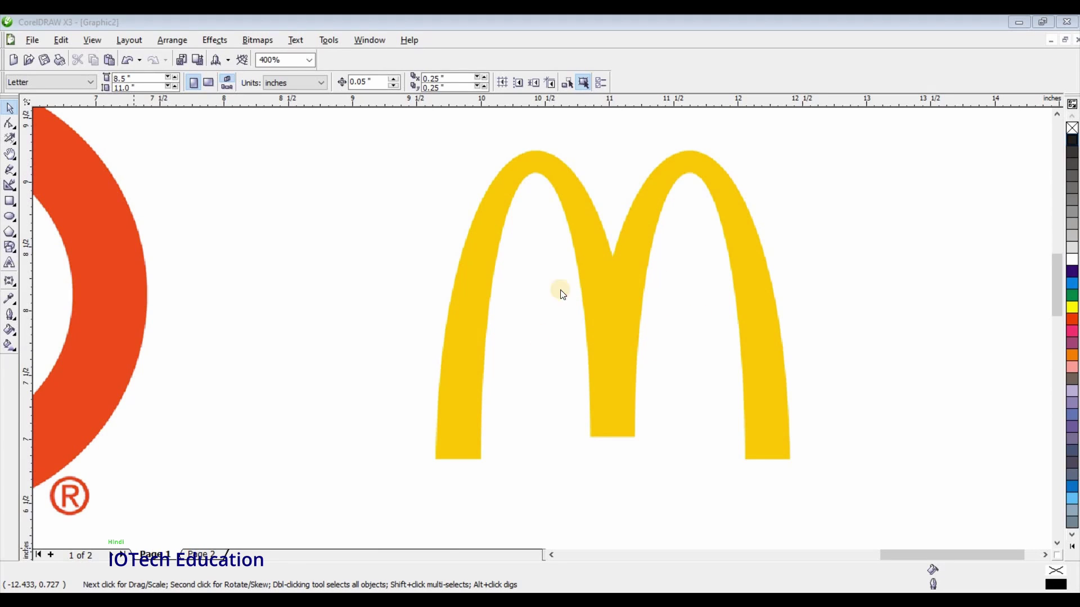
left_click(9, 204)
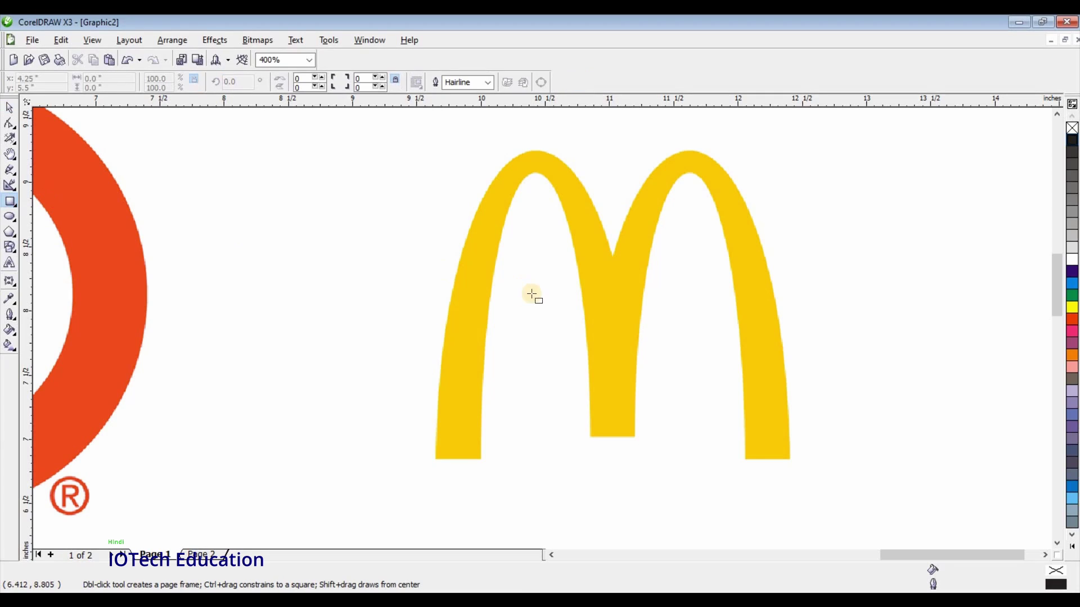
left_click_drag(438, 282, 787, 458)
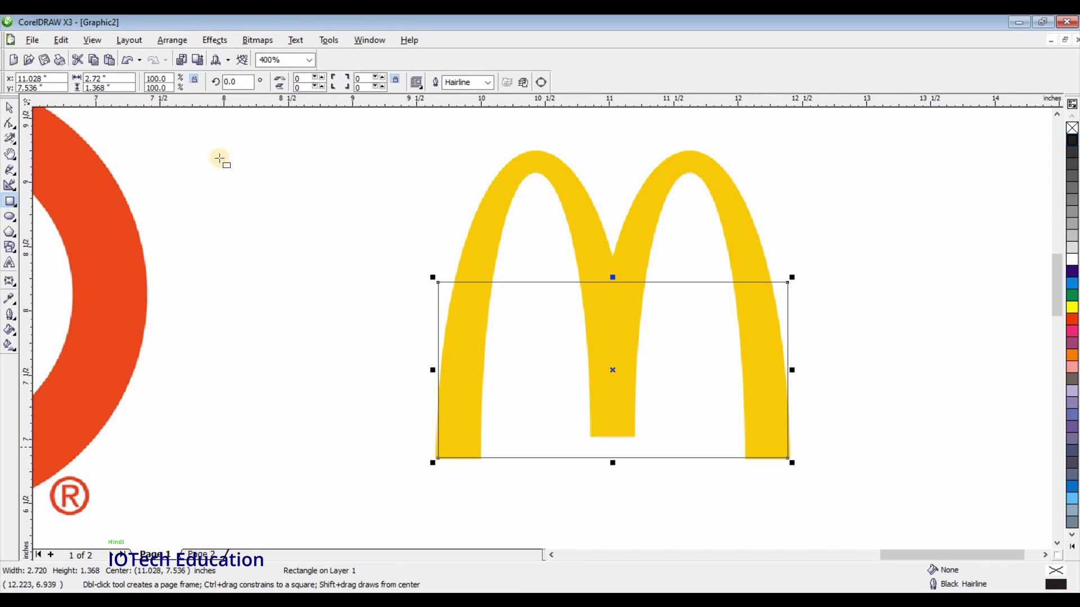
left_click(538, 83)
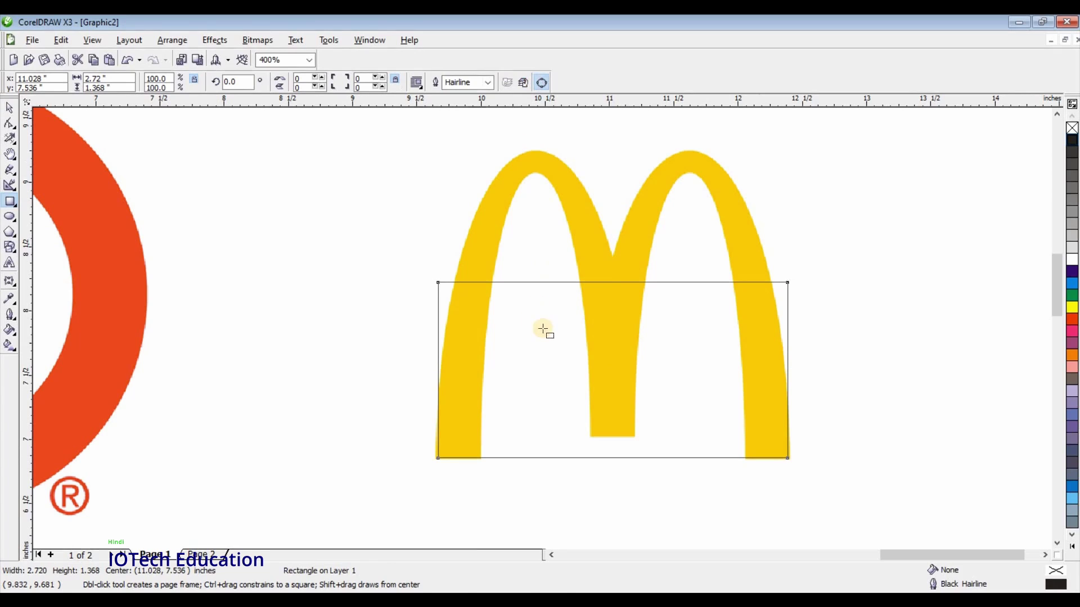
Step: Align the rectangle's two bottom corner nodes with the outer bottom corners of the M's left and right legs
scroll(516, 327, "up", 1)
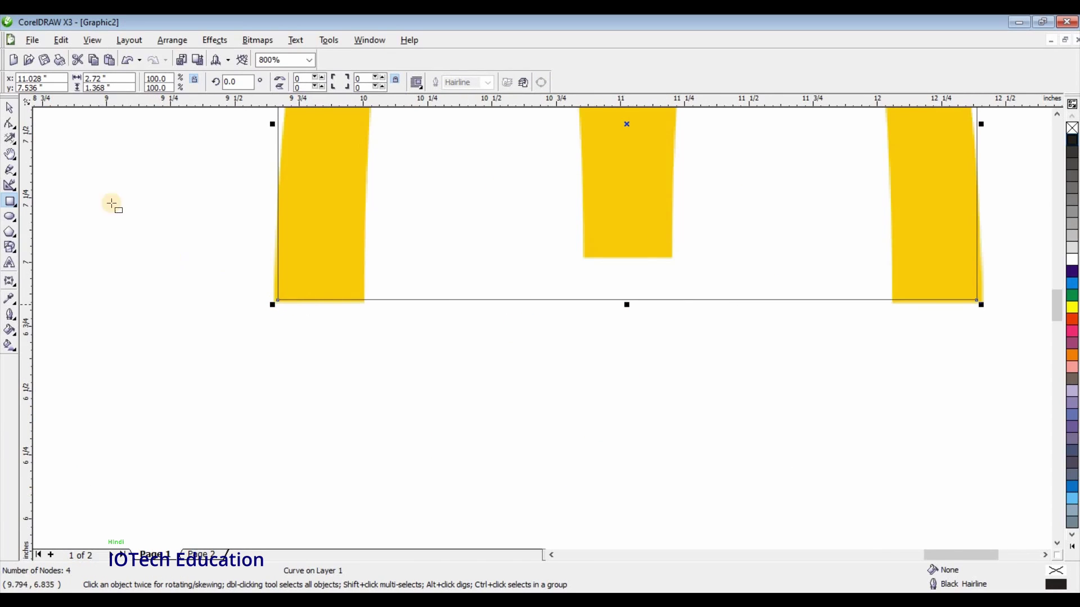
left_click(9, 123)
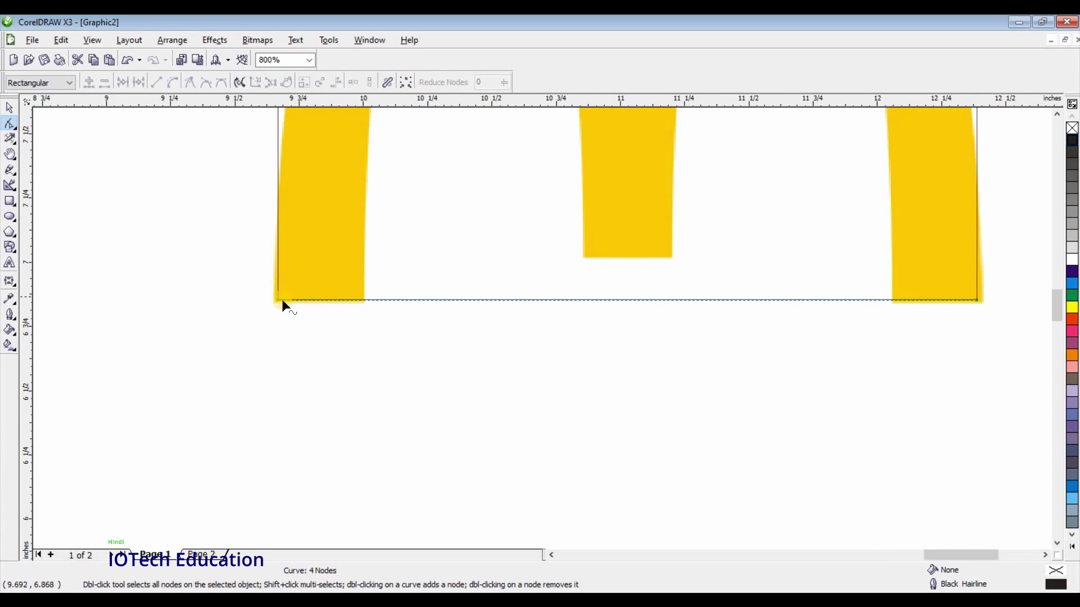
scroll(541, 329, "up", 3)
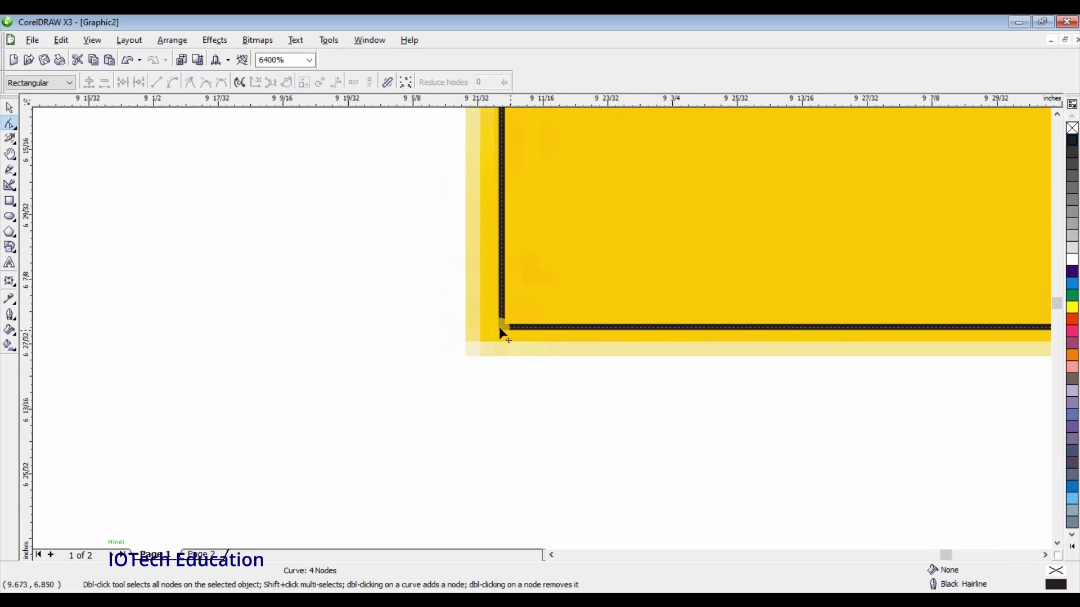
left_click_drag(481, 329, 471, 338)
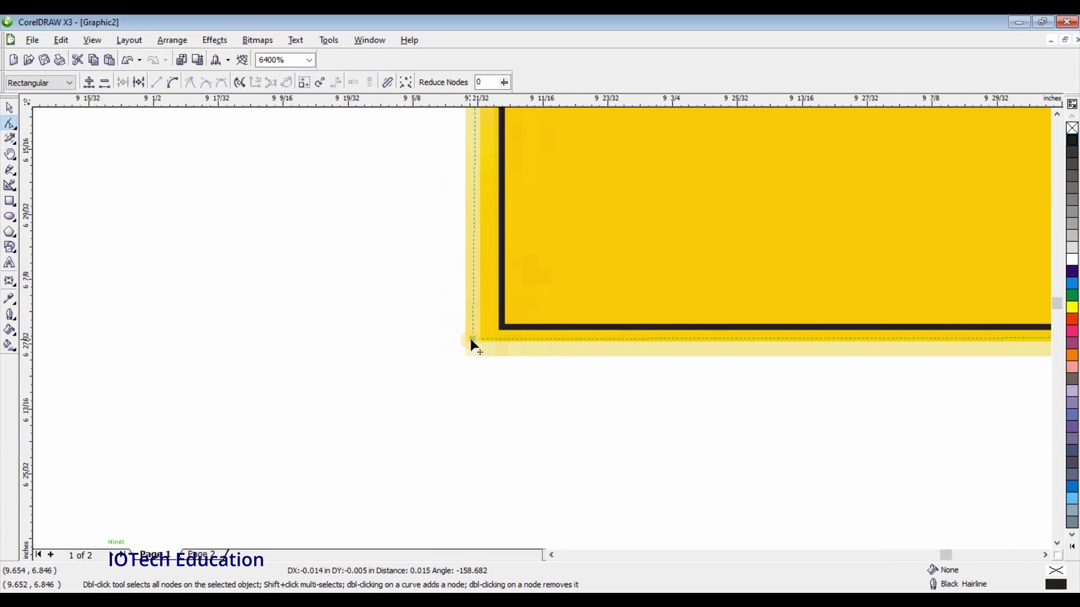
scroll(541, 332, "down", 3)
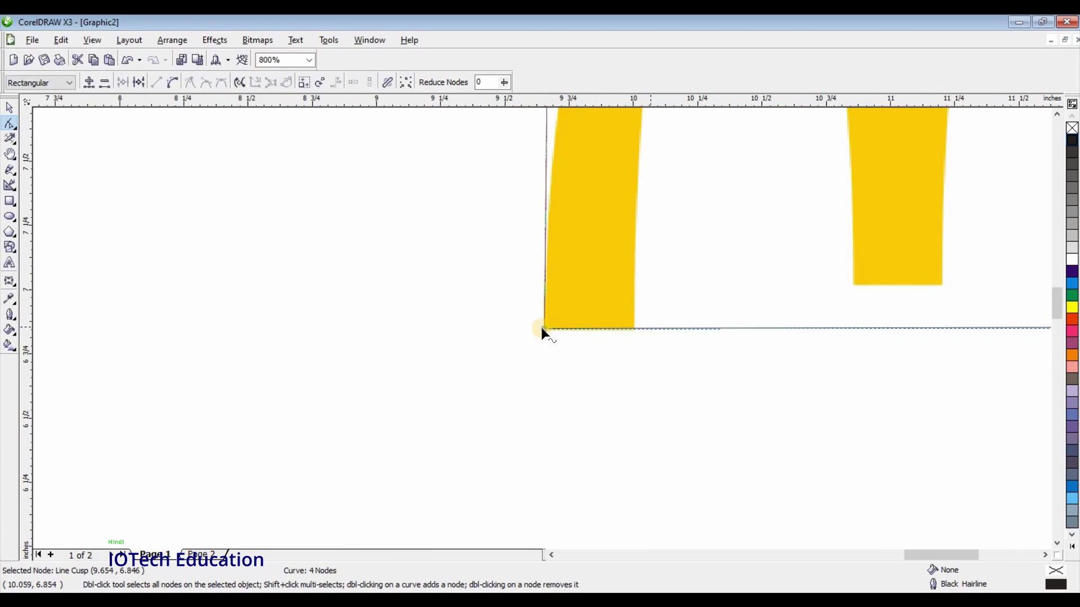
scroll(541, 328, "down", 1)
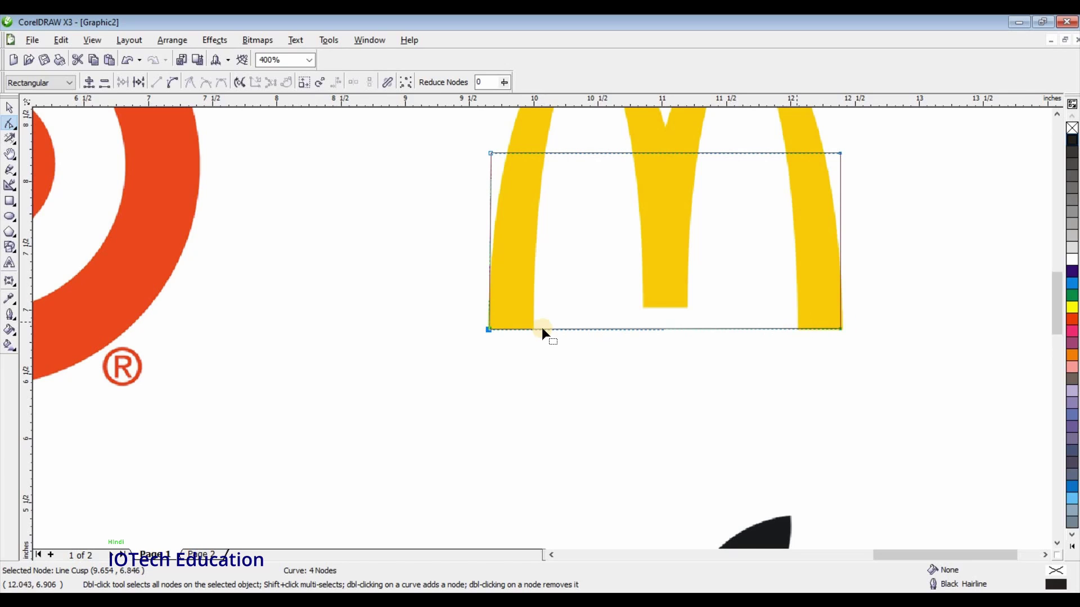
scroll(538, 329, "up", 3)
scroll(541, 330, "up", 2)
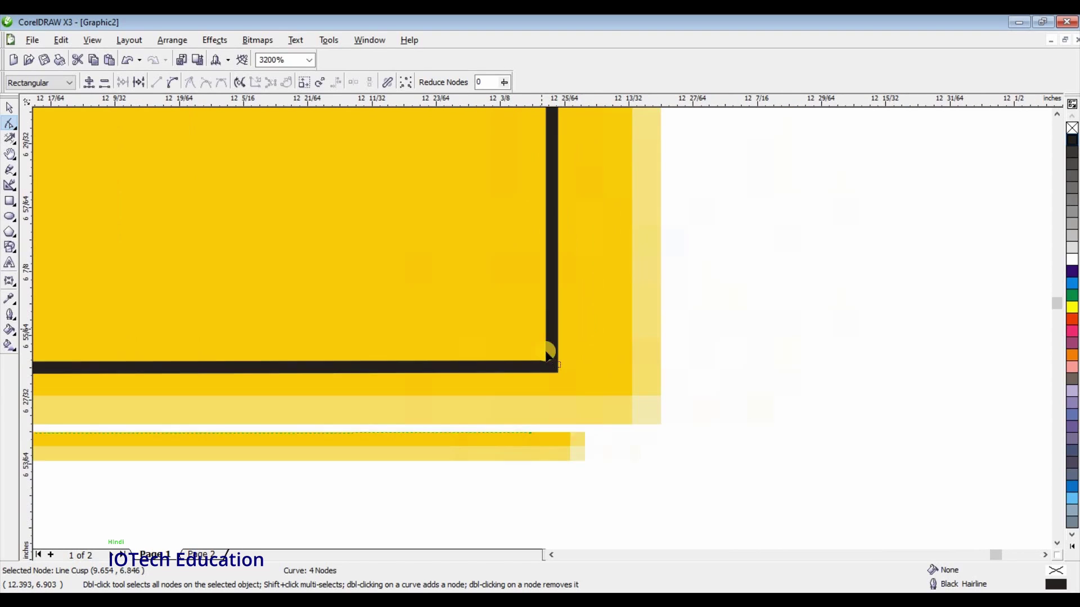
mouse_move(551, 366)
left_mouse_down()
mouse_move(641, 397)
mouse_move(604, 397)
left_mouse_up()
Step: Add a node midway on the rectangle's top edge and align it with the notch between the M's two arches
scroll(541, 327, "down", 2)
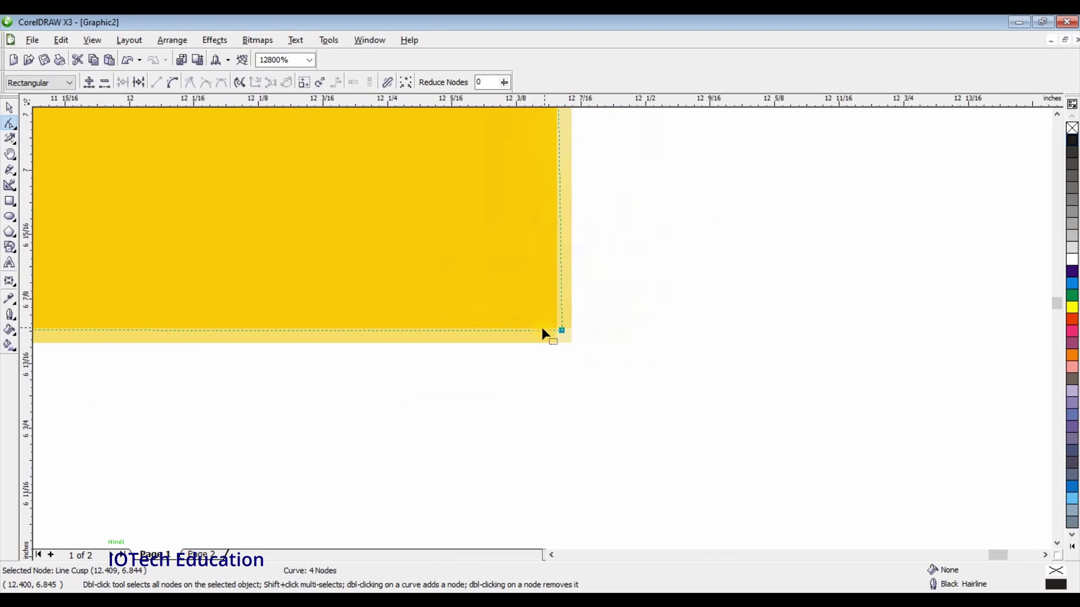
scroll(539, 332, "down", 3)
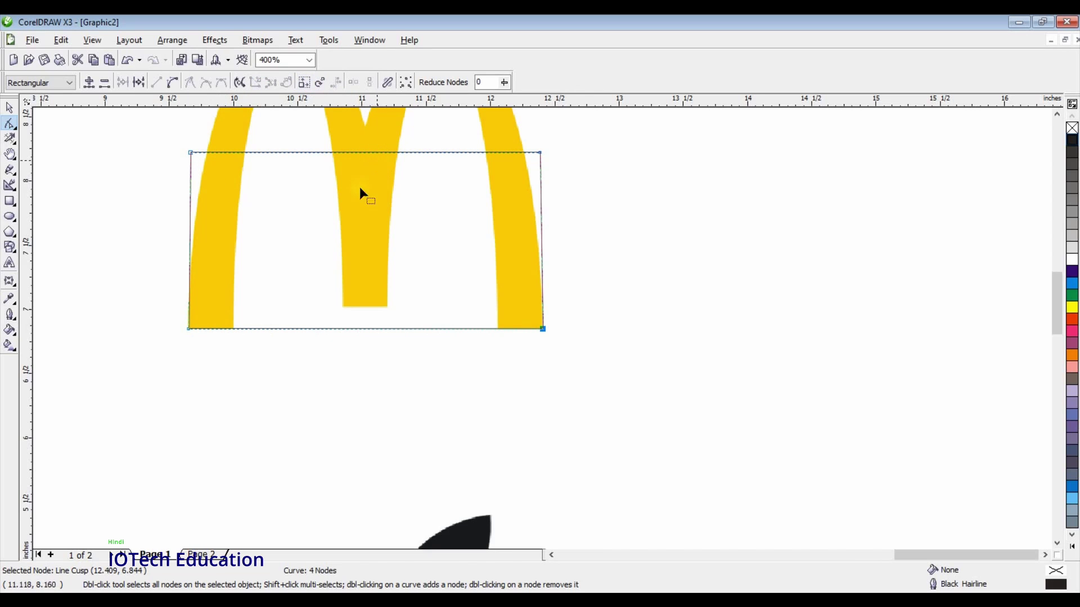
scroll(542, 328, "down", 2)
scroll(541, 327, "up", 1)
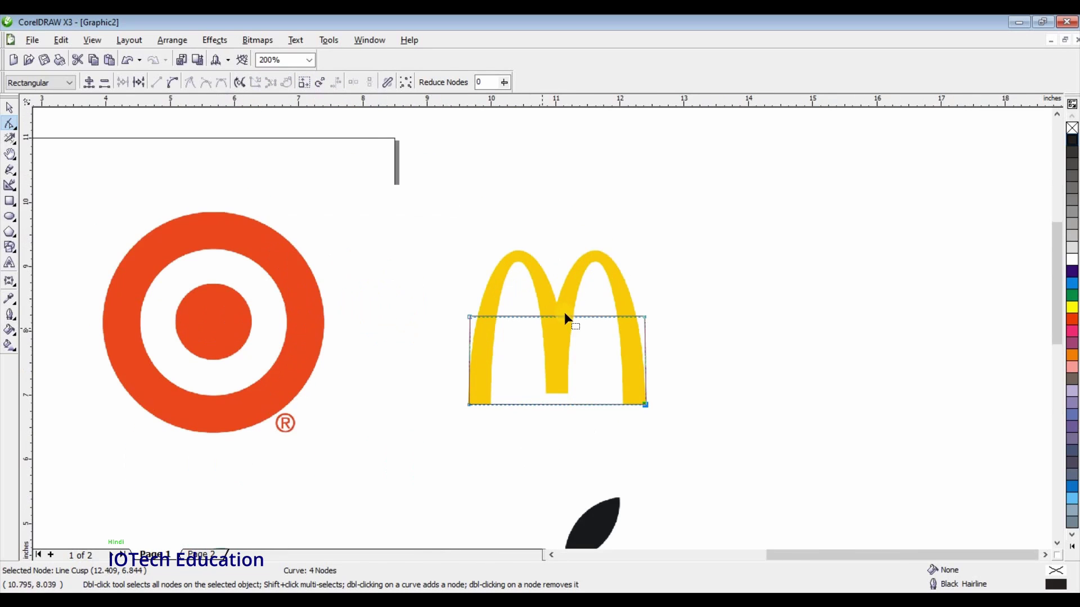
scroll(538, 331, "up", 1)
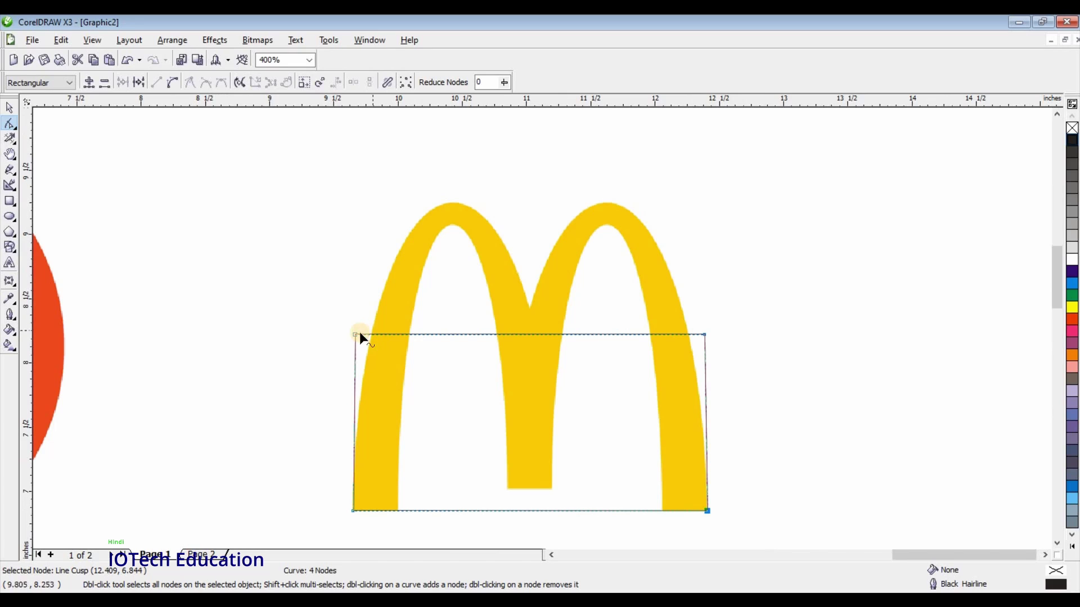
double_click(528, 333)
left_click_drag(527, 307, 528, 304)
scroll(542, 329, "up", 2)
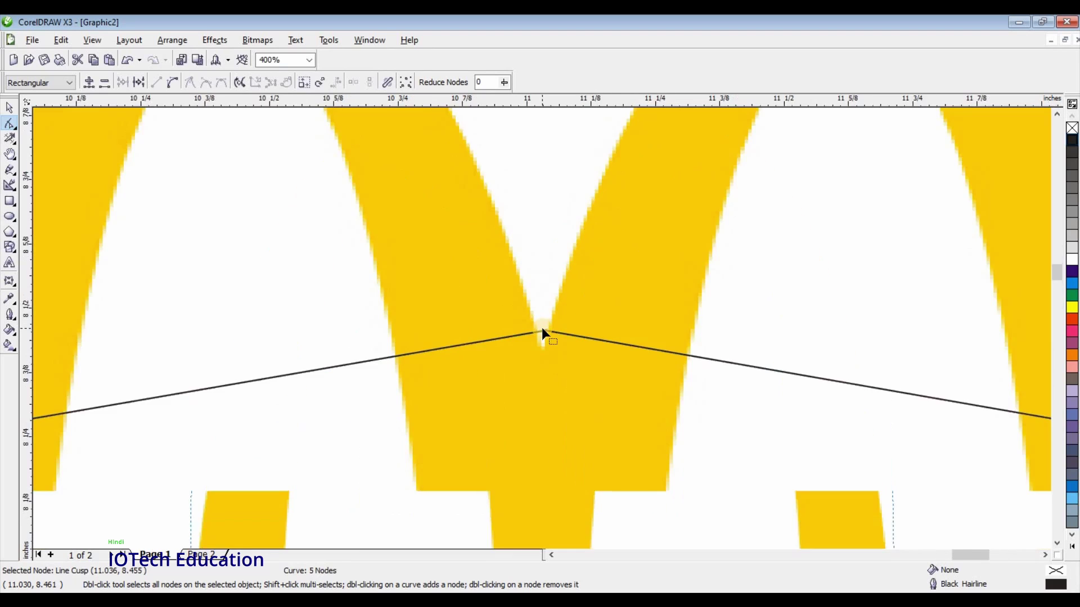
scroll(540, 333, "up", 4)
left_click_drag(551, 339, 547, 417)
scroll(543, 332, "down", 4)
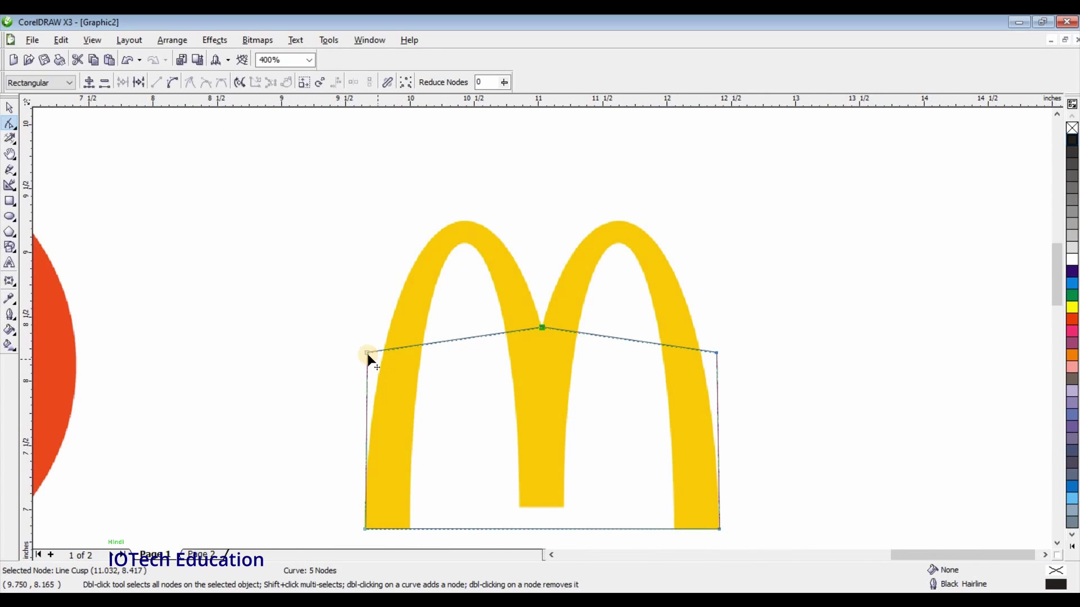
Step: Delete the top-left node, convert the segment left of the notch to a curve and bend it up over the left arch
double_click(367, 353)
left_click(540, 328)
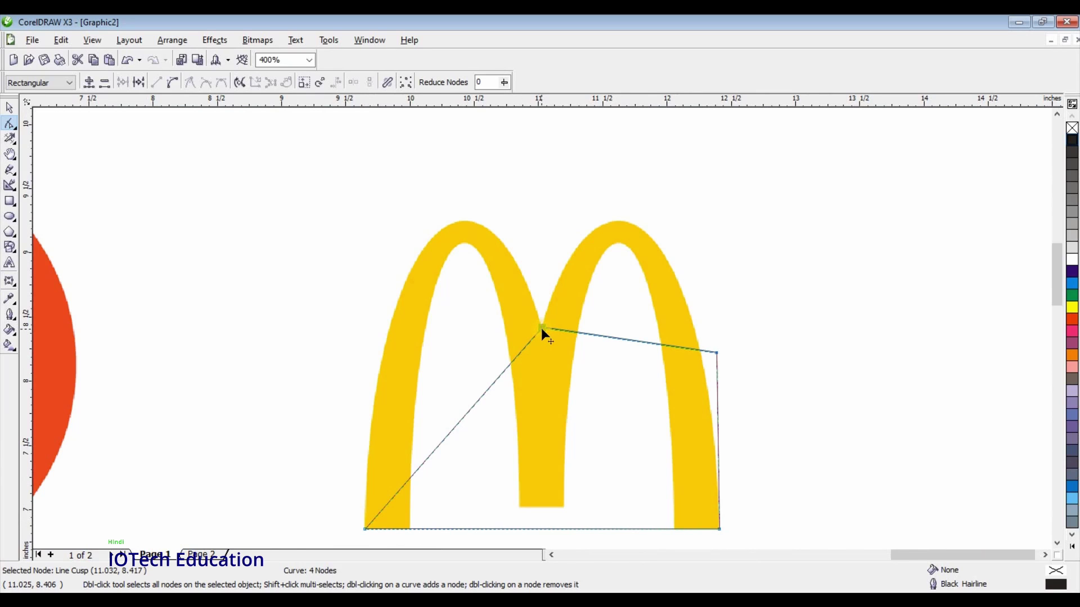
left_click(172, 82)
left_click_drag(469, 413, 454, 232)
Step: Adjust the control handles of the outline's left curve to bring it closer to the left arch's outer edge
left_click(408, 254)
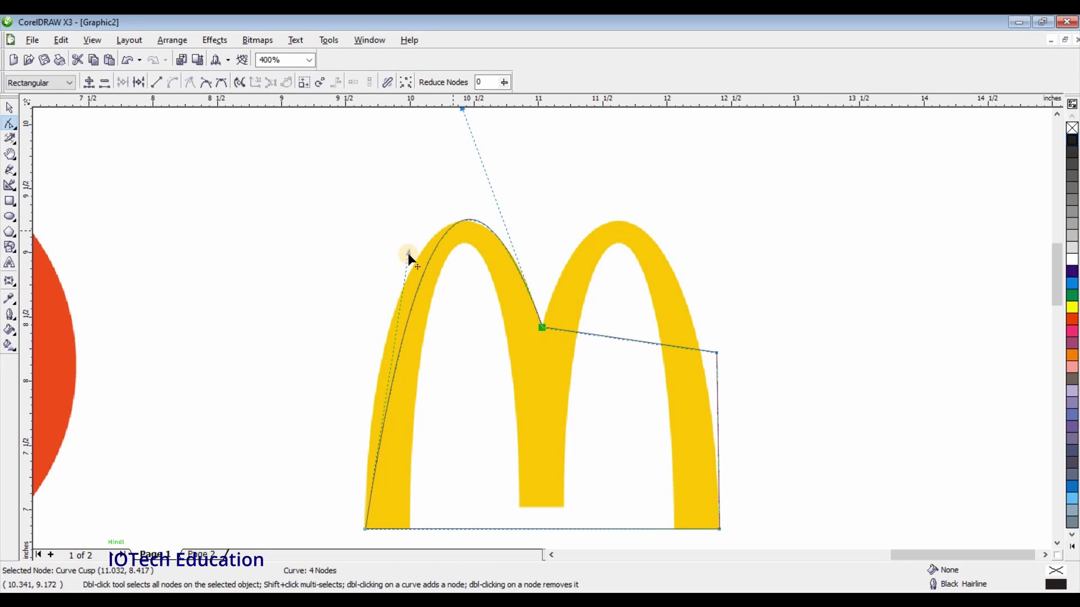
mouse_move(383, 234)
left_mouse_down()
mouse_move(369, 241)
mouse_move(391, 253)
left_mouse_up()
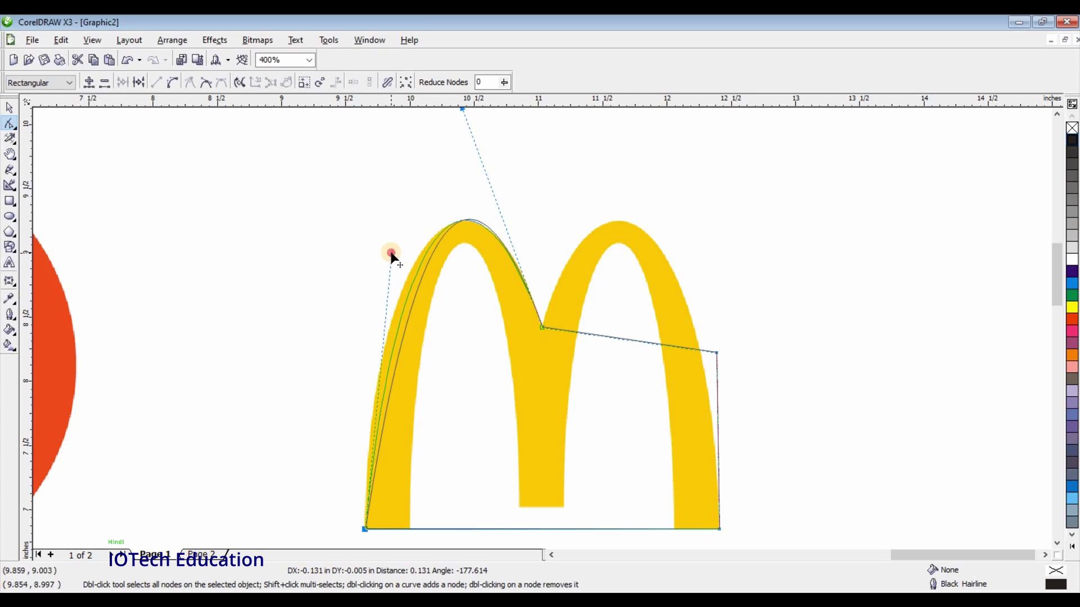
left_click_drag(470, 265, 470, 264)
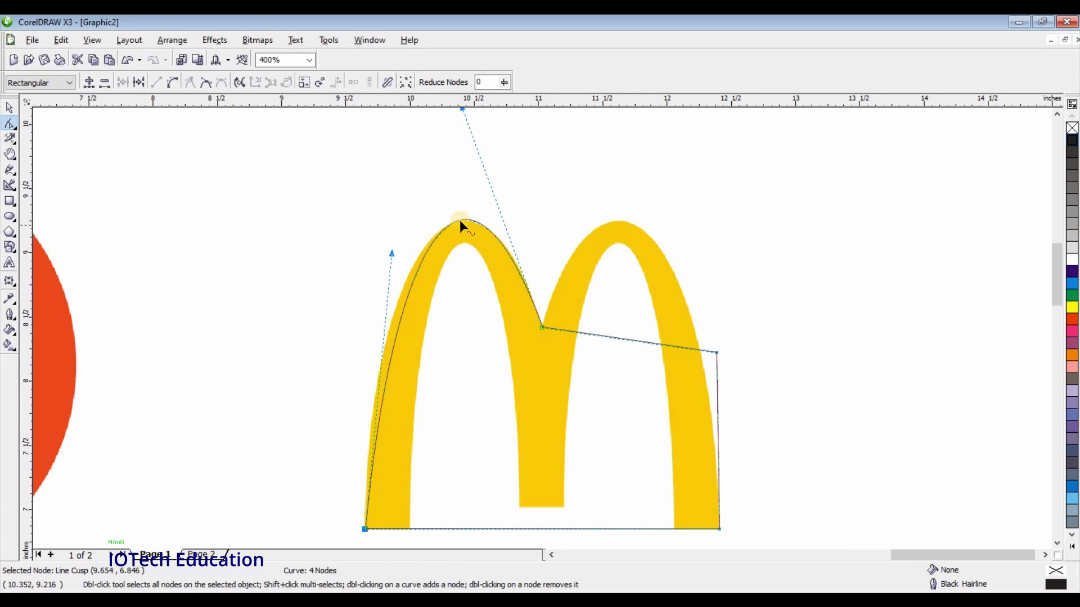
scroll(537, 332, "up", 1)
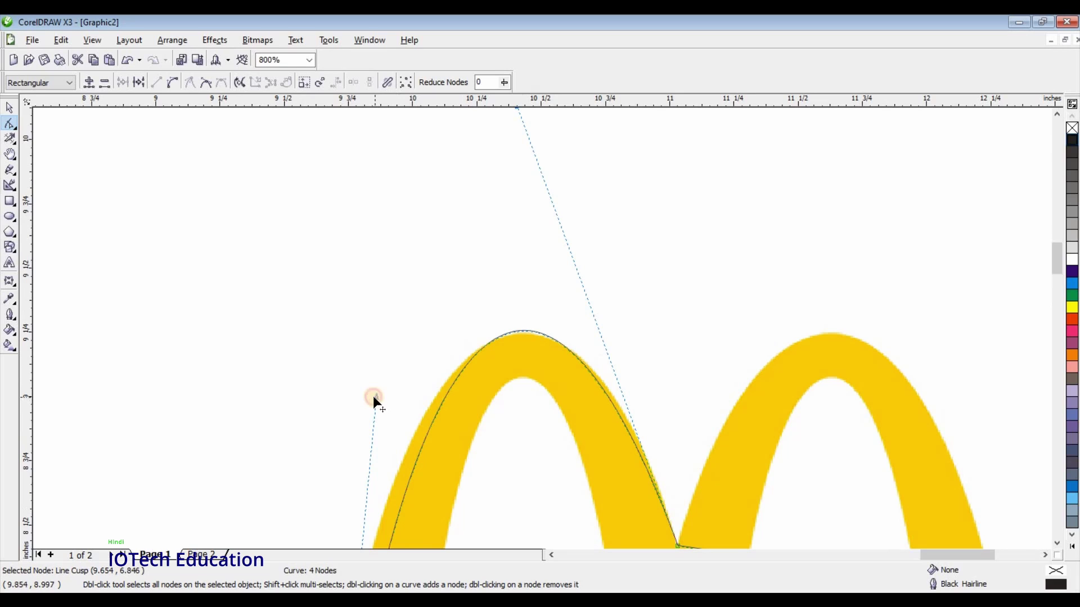
left_click_drag(374, 399, 378, 403)
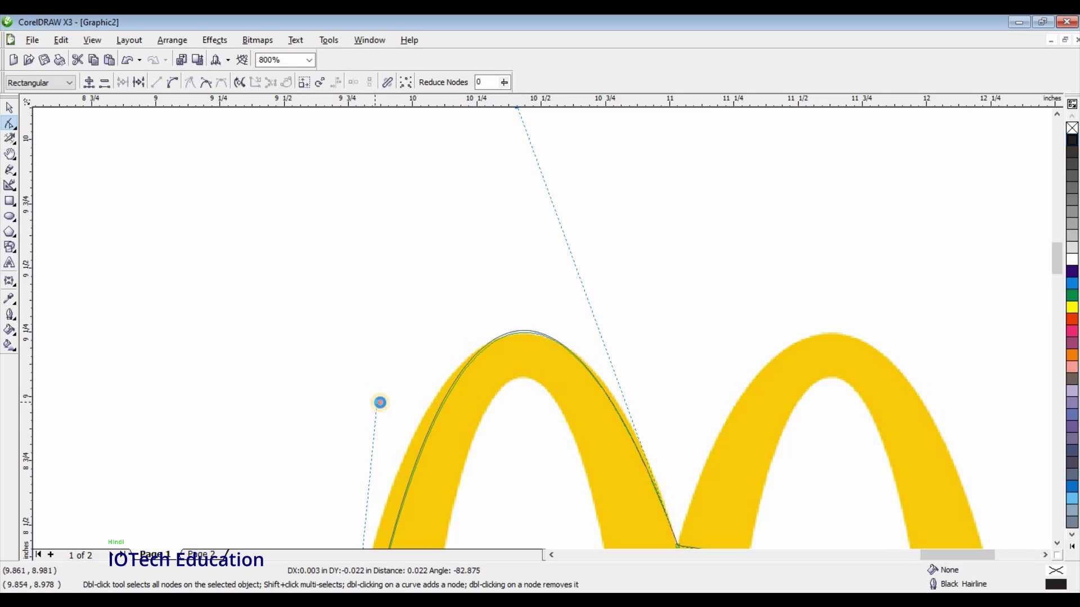
Step: Add a cusp node near the top of the left arch and reshape the curve along the left leg's outer edge
double_click(499, 338)
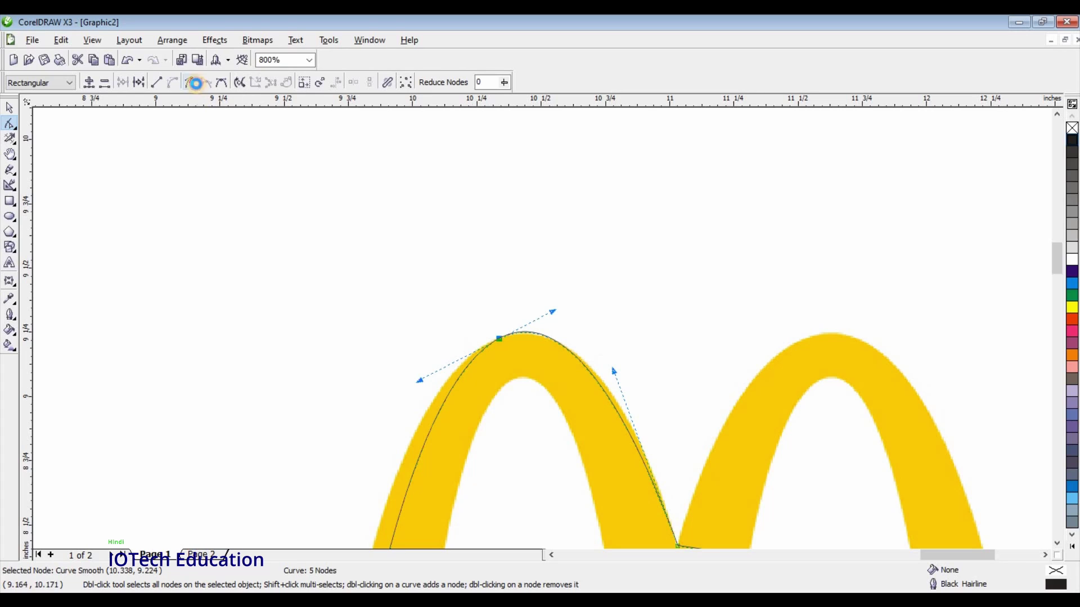
left_click(196, 83)
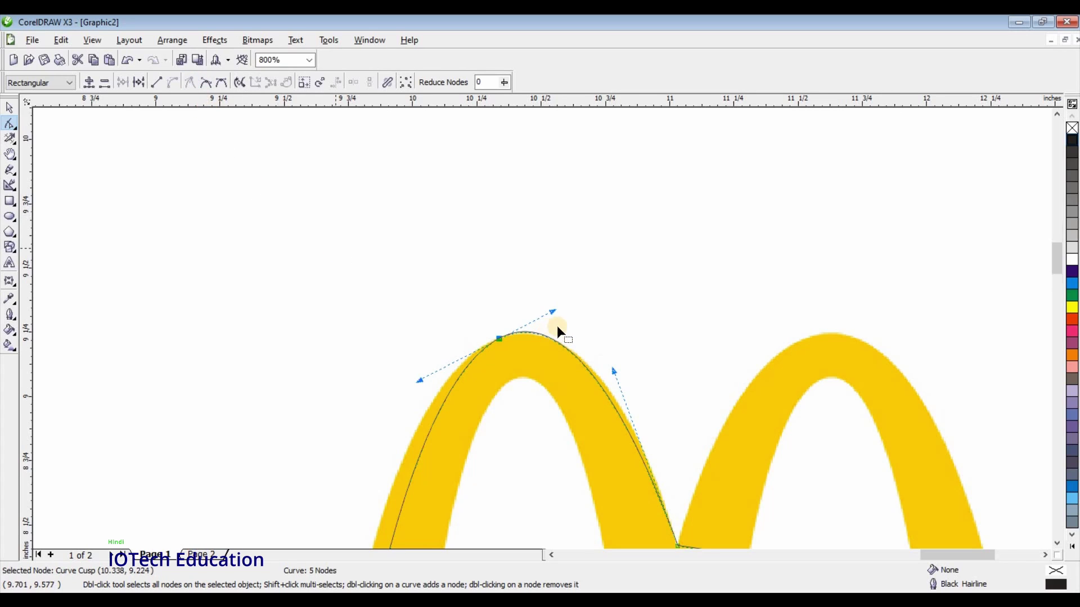
scroll(558, 331, "down", 1)
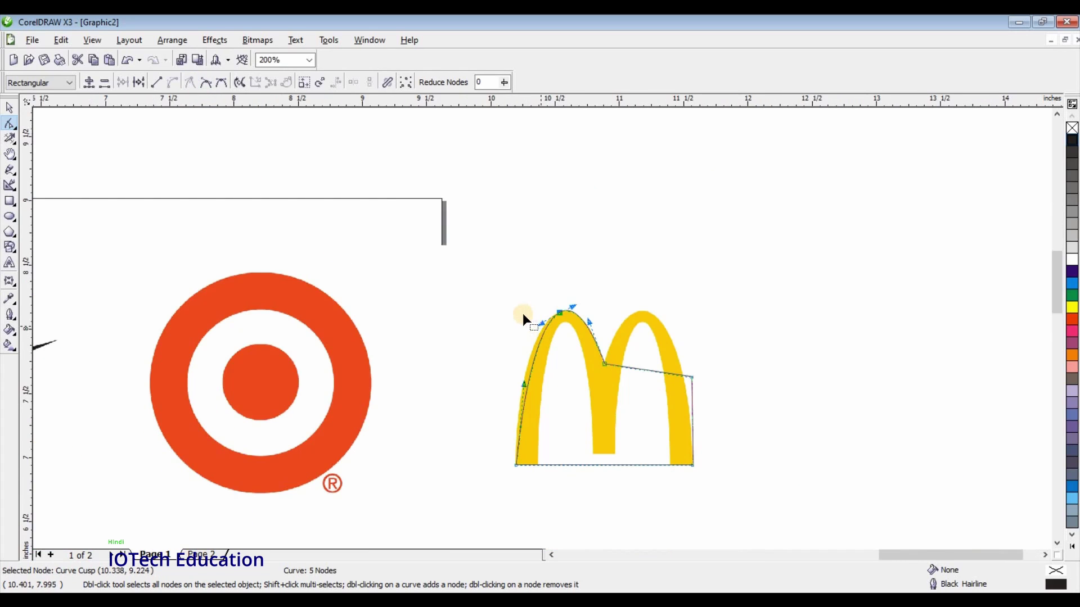
scroll(522, 313, "up", 1)
left_click_drag(479, 274, 473, 272)
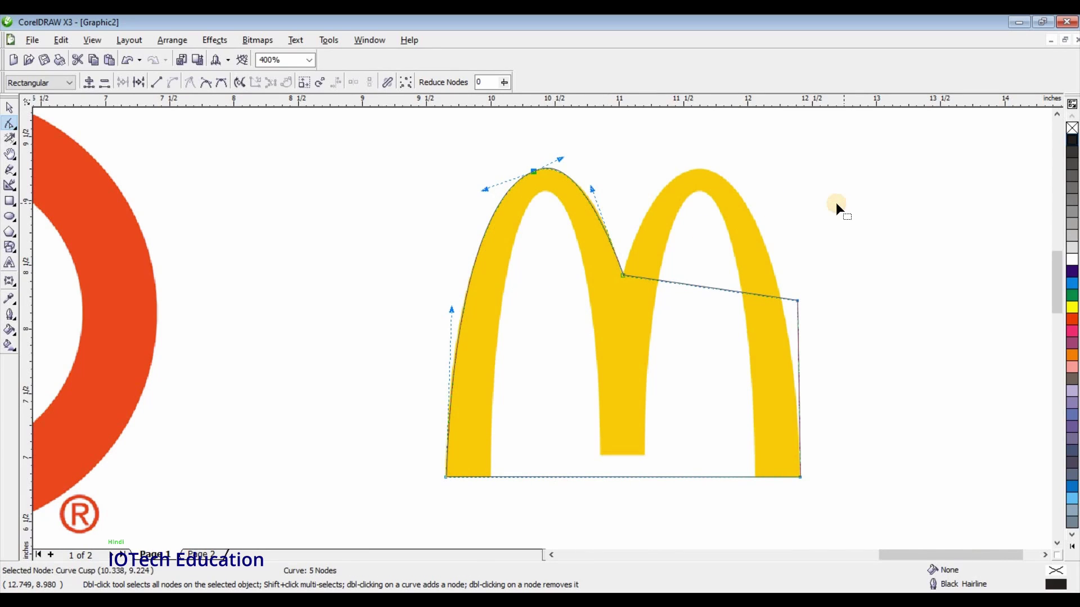
Step: Delete the outline's top-right node, convert the segment right of the notch to a curve and bend it over the right arch
key("Delete")
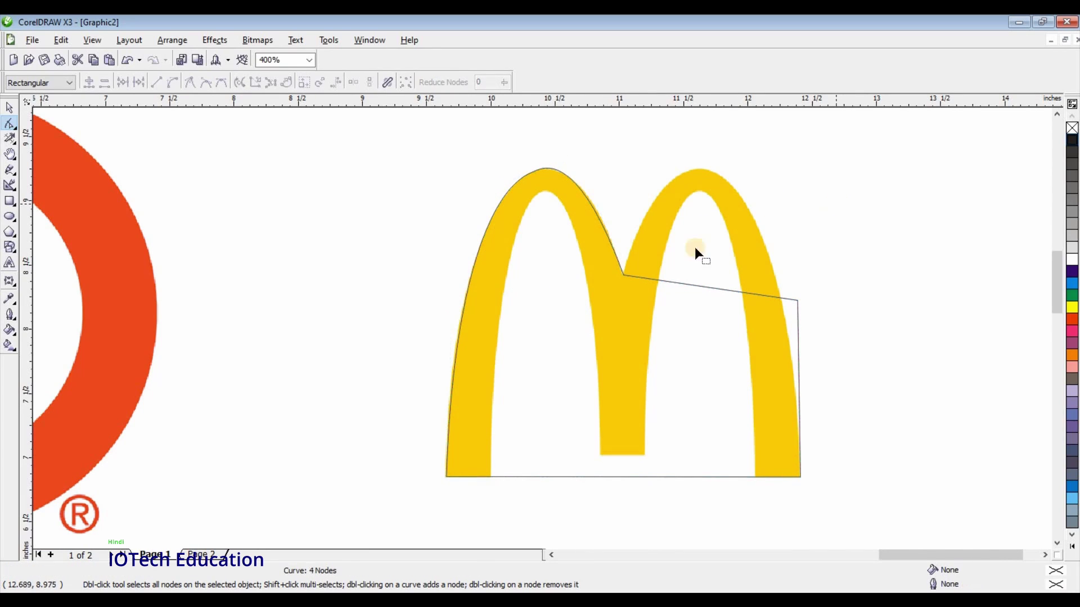
double_click(798, 301)
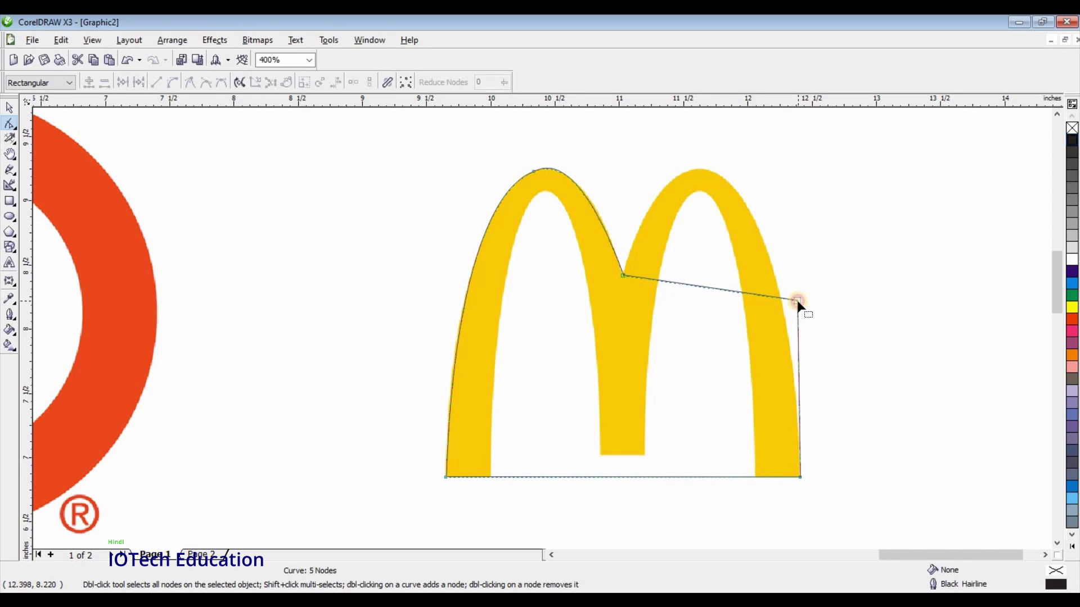
key("Delete")
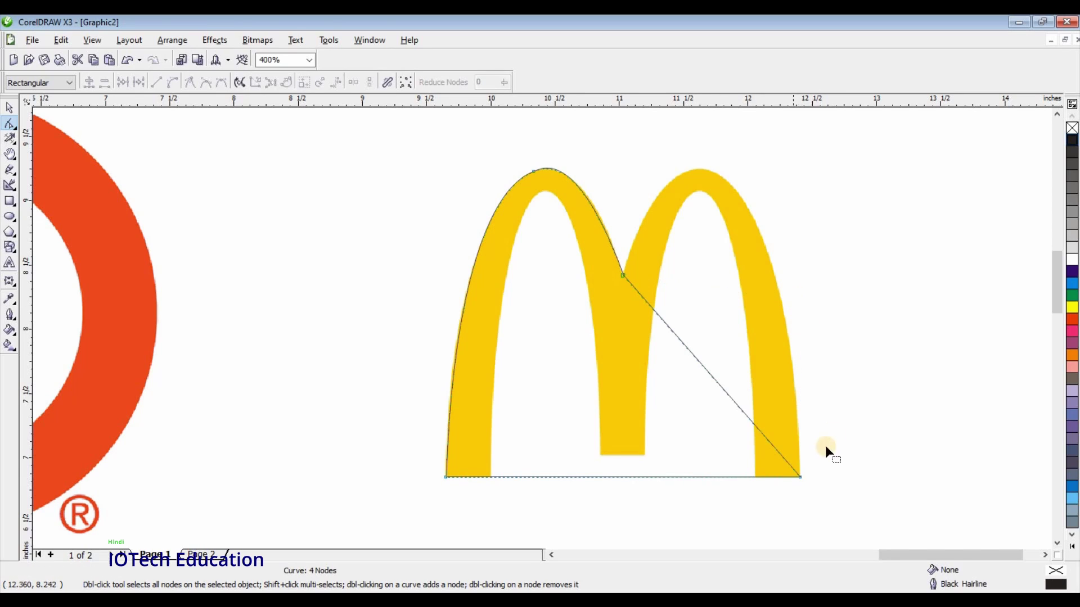
left_click(799, 476)
left_click(171, 81)
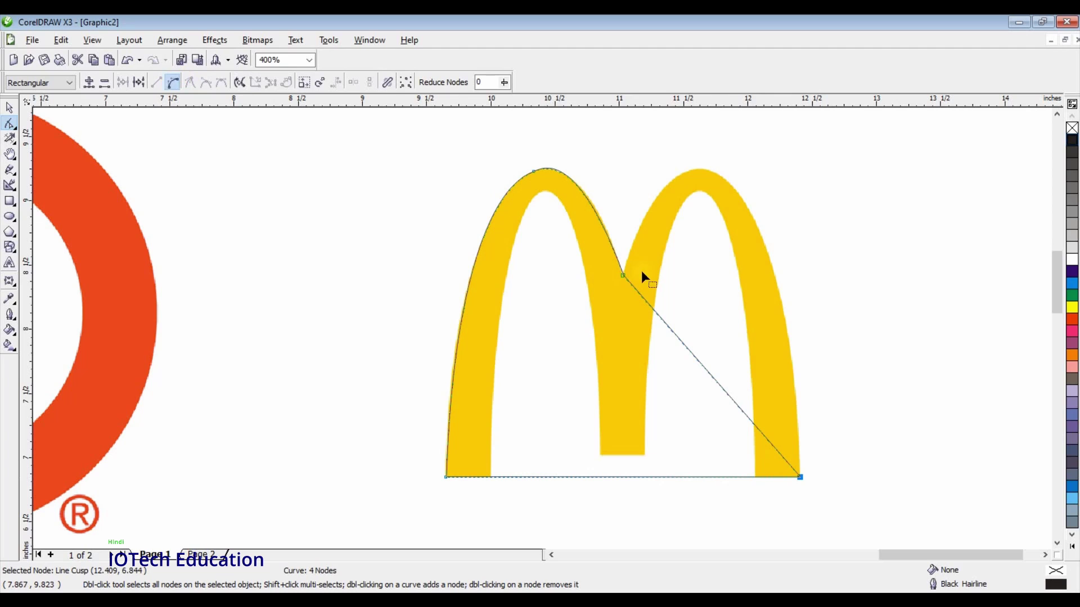
left_click_drag(701, 361, 785, 193)
Step: Add a node near the top of the right arch and reshape the curve along the right leg's outer edge
scroll(798, 205, "up", 3)
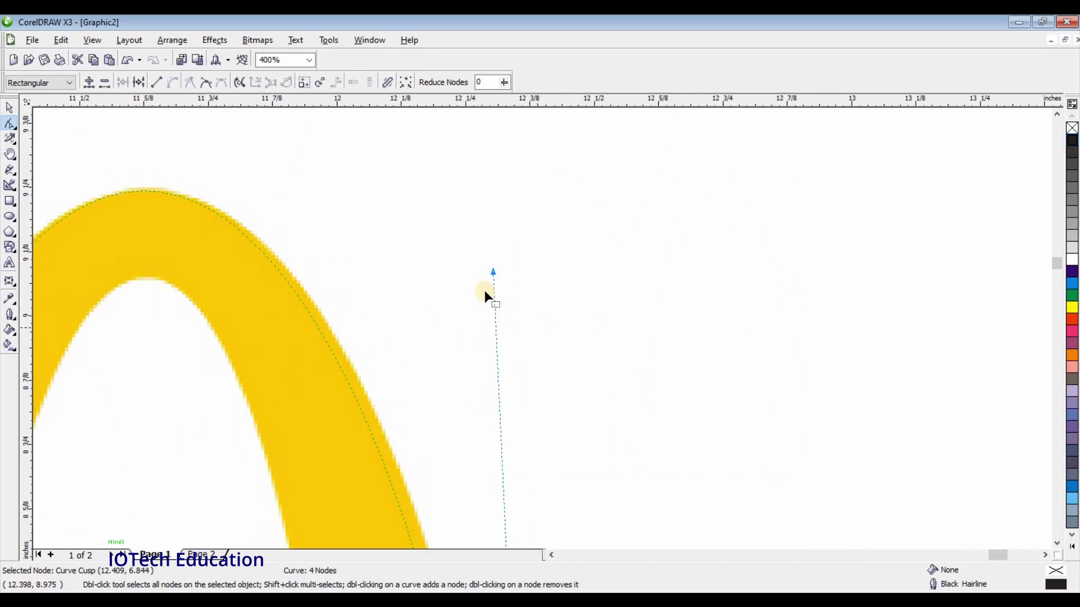
scroll(541, 327, "down", 2)
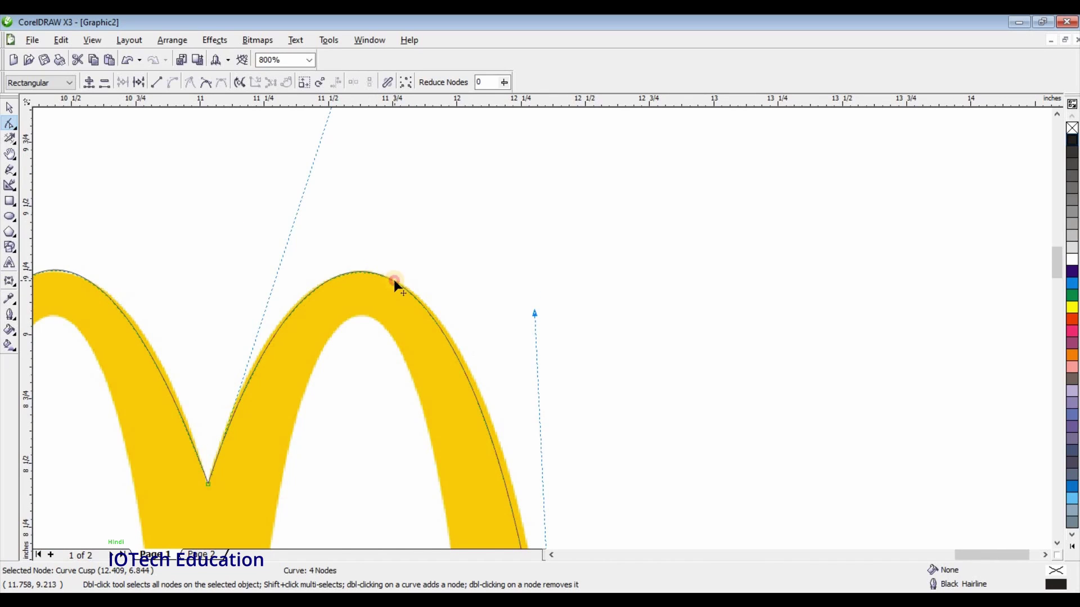
double_click(393, 279)
scroll(568, 382, "down", 2)
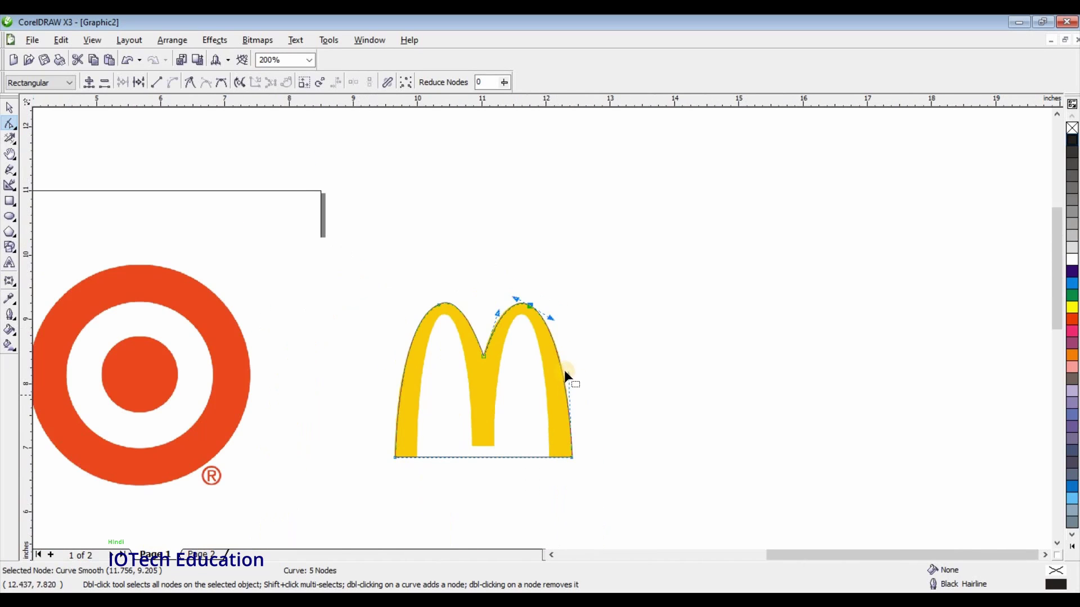
scroll(564, 370, "up", 2)
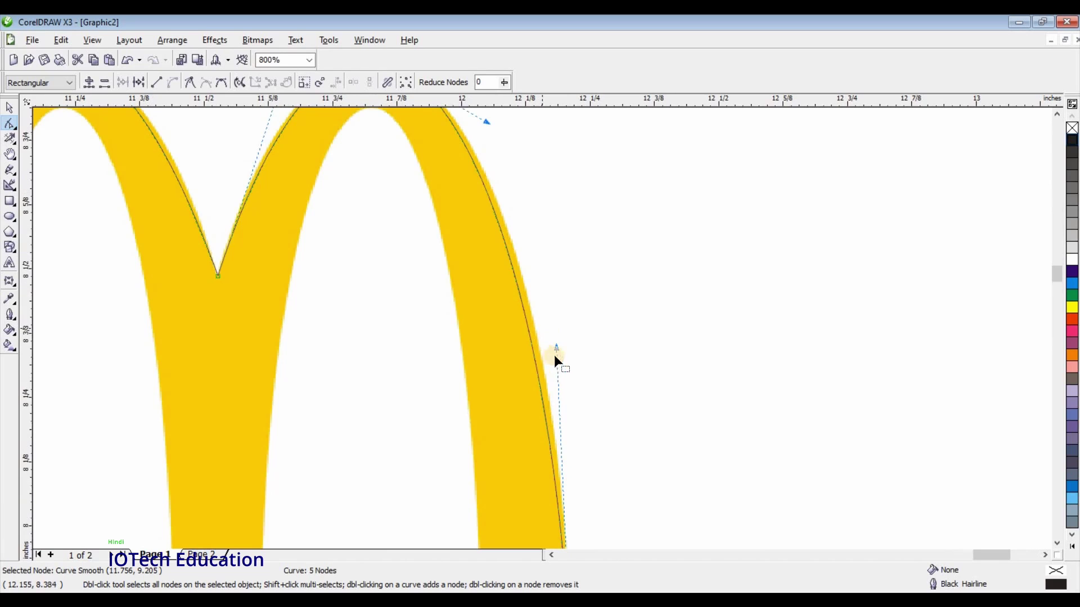
scroll(556, 360, "up", 1)
left_click_drag(576, 350, 581, 351)
scroll(542, 329, "down", 2)
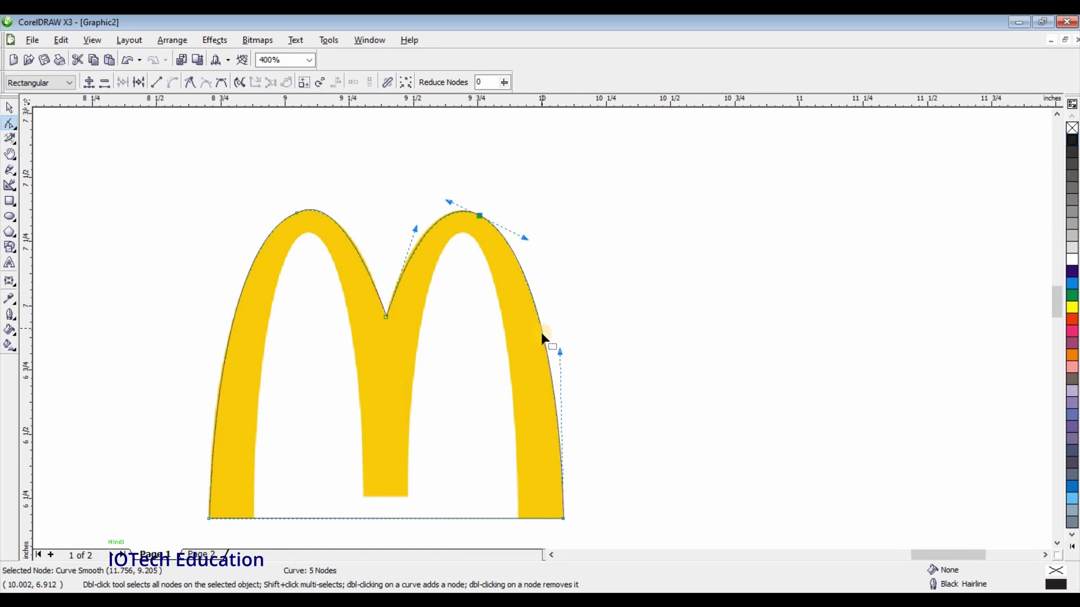
Step: Add nodes on the outline's bottom edge and place them at the left leg's inner corner and the middle stem's two bottom corners
scroll(541, 327, "up", 4)
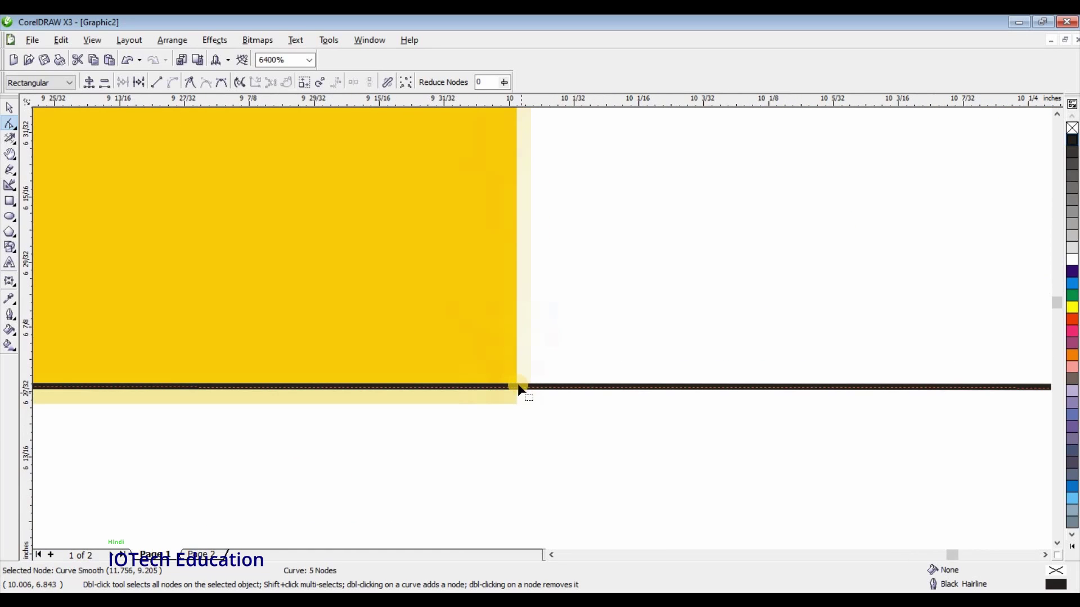
double_click(530, 387)
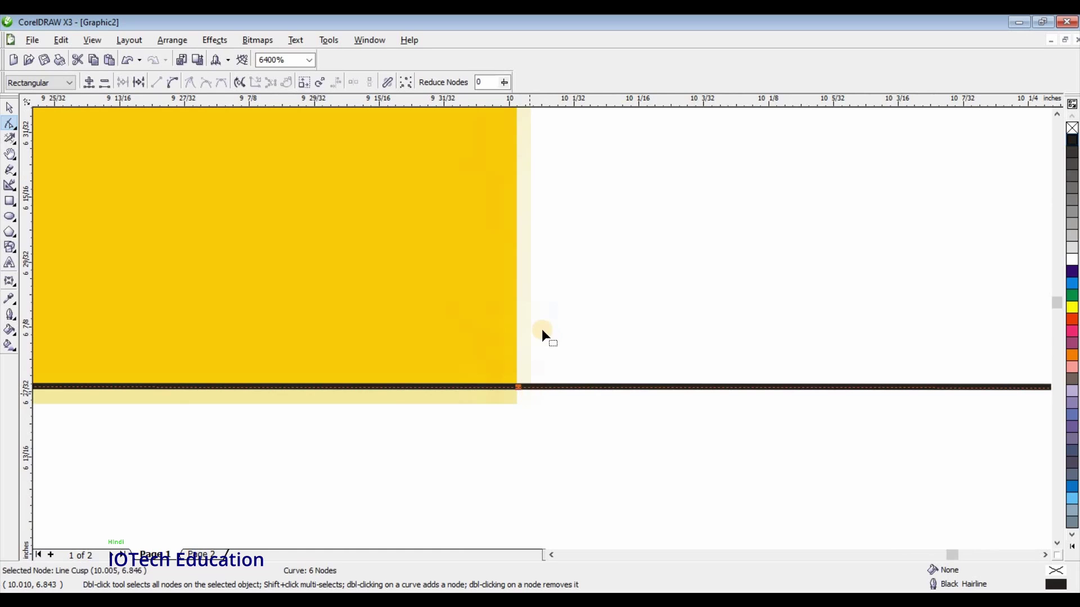
scroll(542, 329, "down", 3)
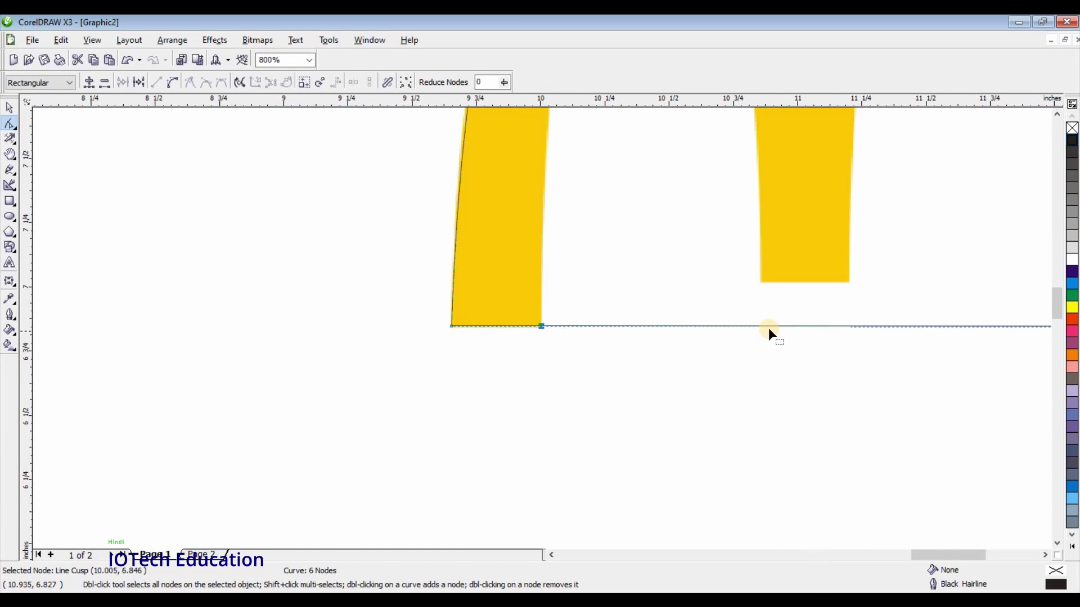
double_click(765, 325)
left_click_drag(765, 325, 760, 281)
scroll(539, 327, "up", 2)
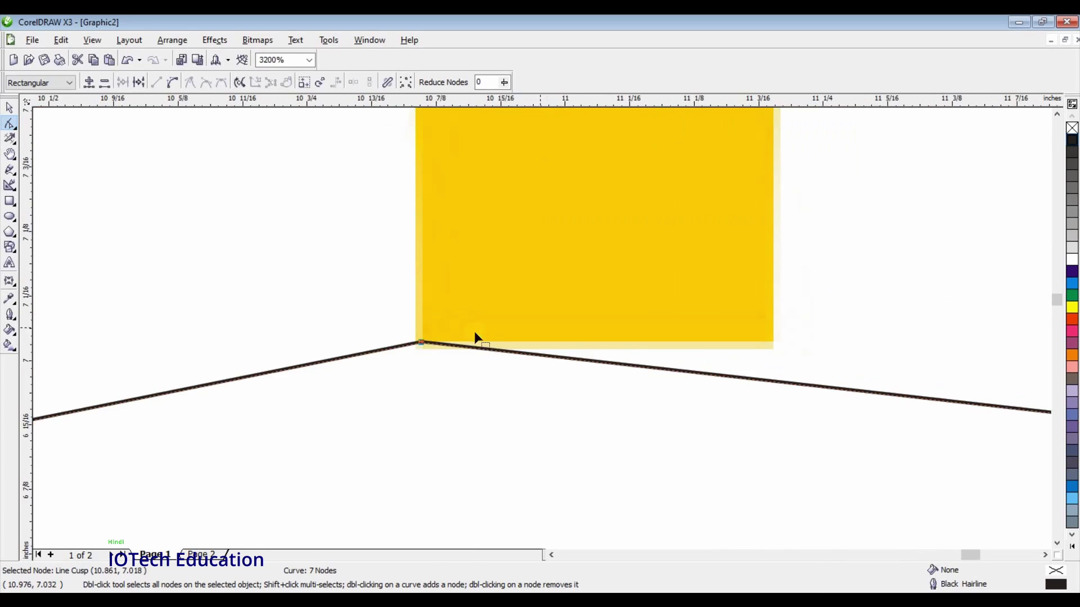
scroll(718, 379, "up", 1)
scroll(525, 327, "down", 1)
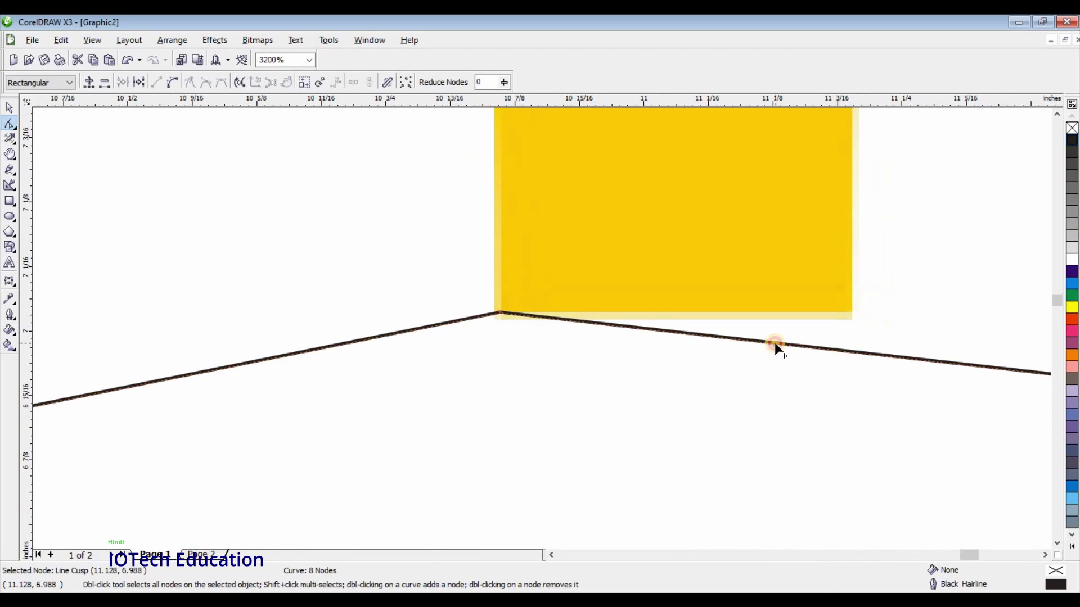
left_click_drag(774, 343, 849, 311)
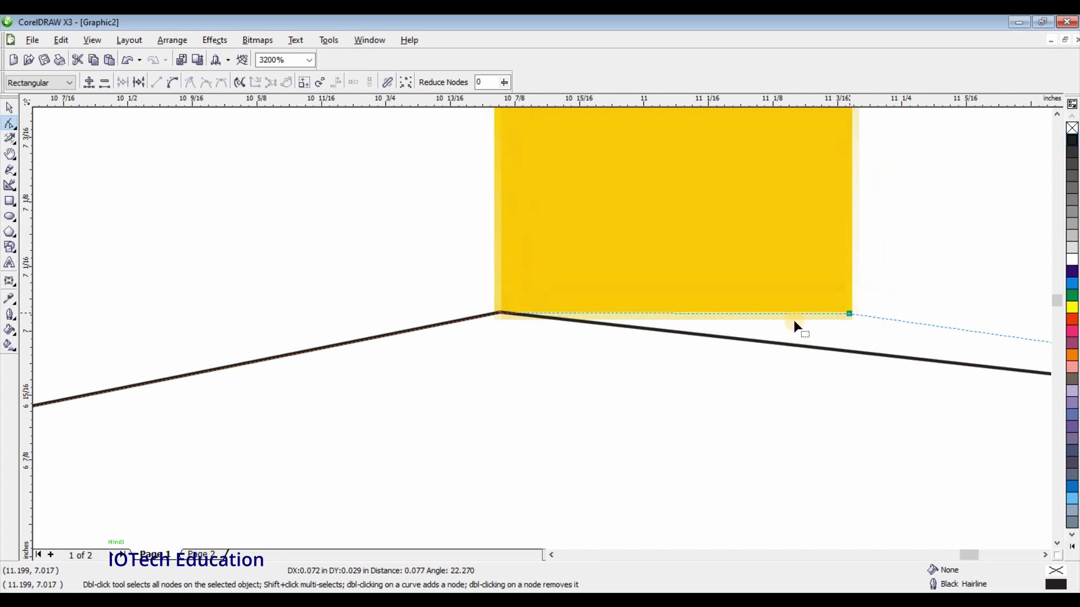
Step: Convert the segment between the left leg and the middle stem to a curve and bend it up into the left opening
scroll(542, 328, "down", 2)
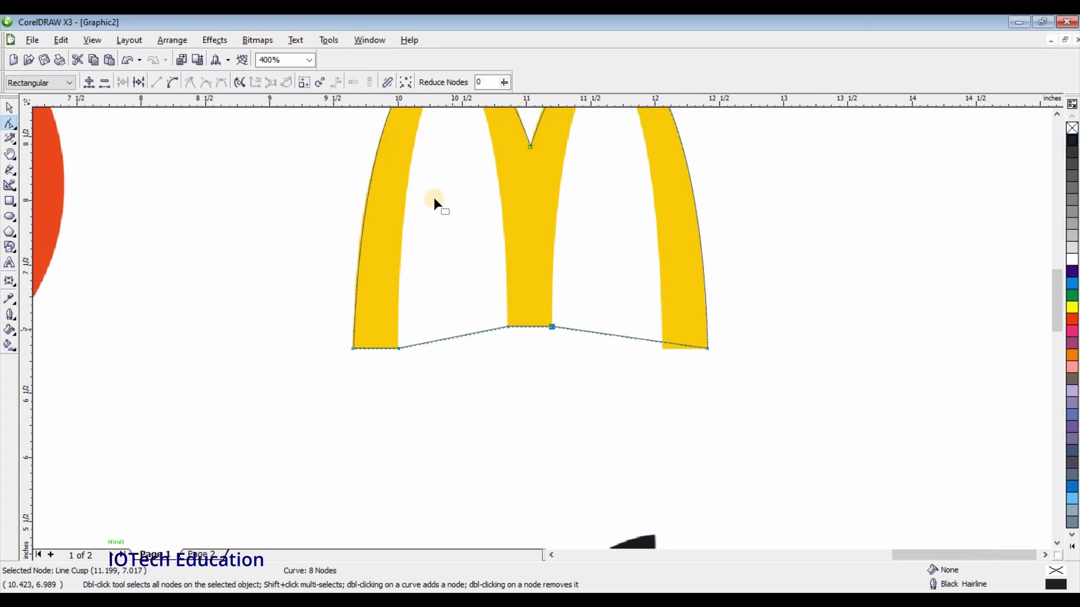
left_click(397, 348)
left_click(172, 85)
left_click_drag(450, 336, 454, 215)
left_click_drag(454, 336, 478, 277)
Step: Extend and spread the inner curve's two control handles to fit the inner edge of the left arch
scroll(532, 342, "down", 2)
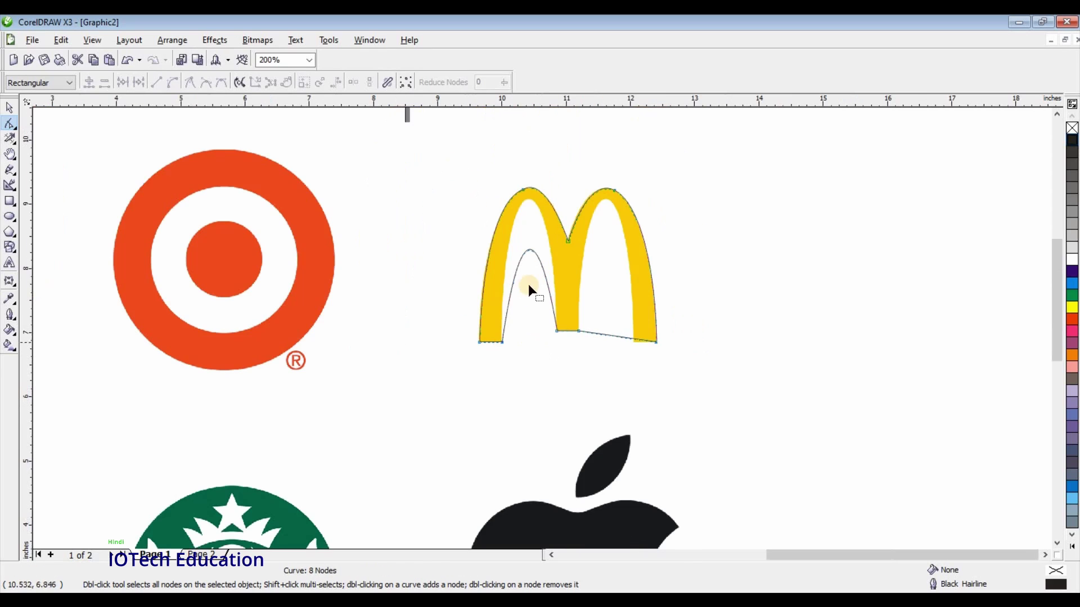
scroll(542, 327, "up", 2)
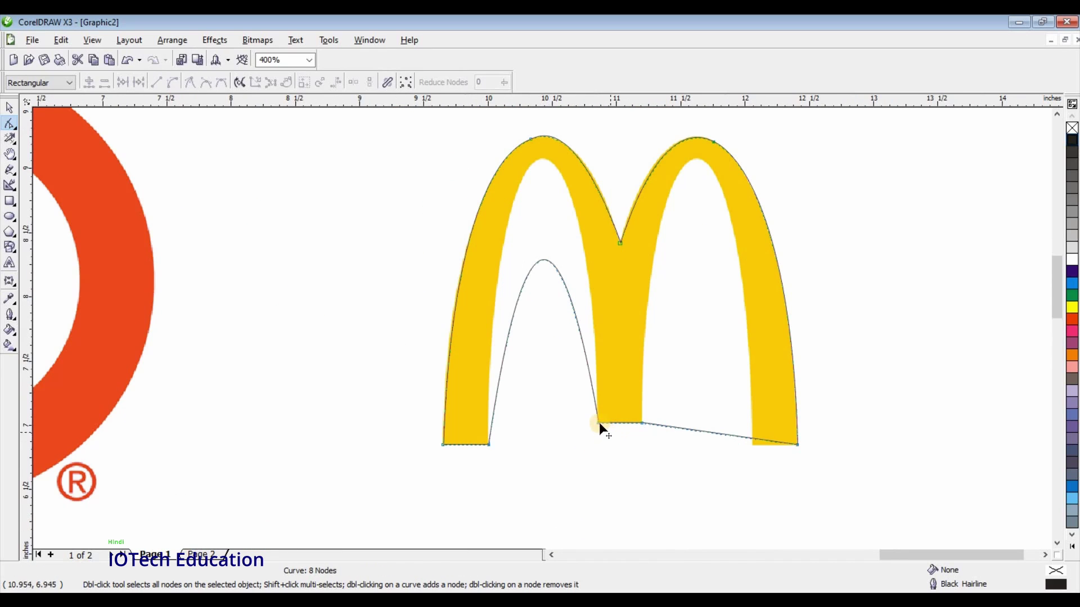
left_click(570, 247)
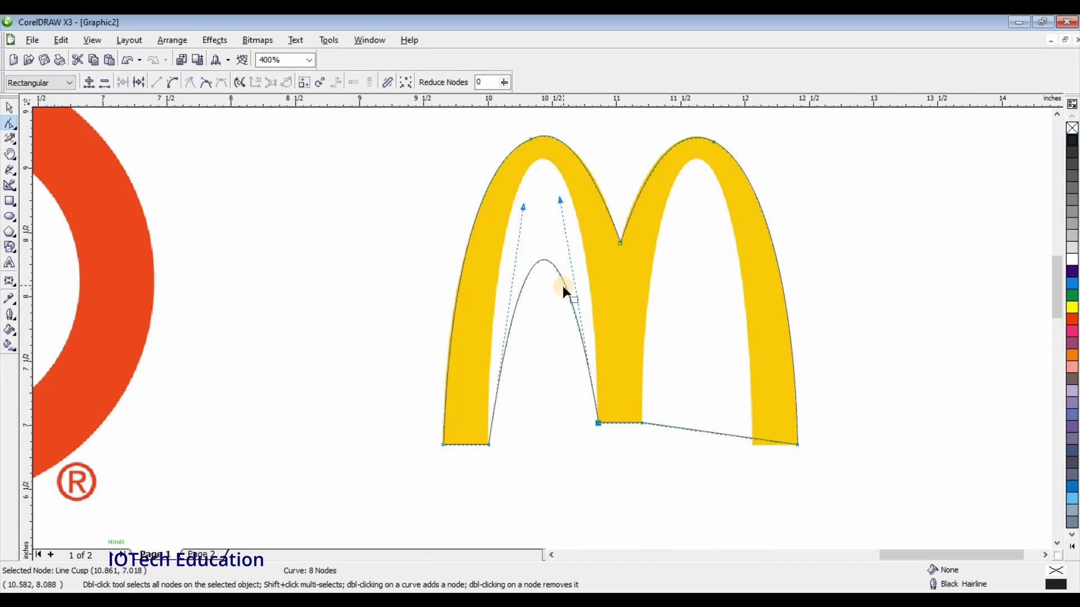
left_click_drag(563, 277, 567, 193)
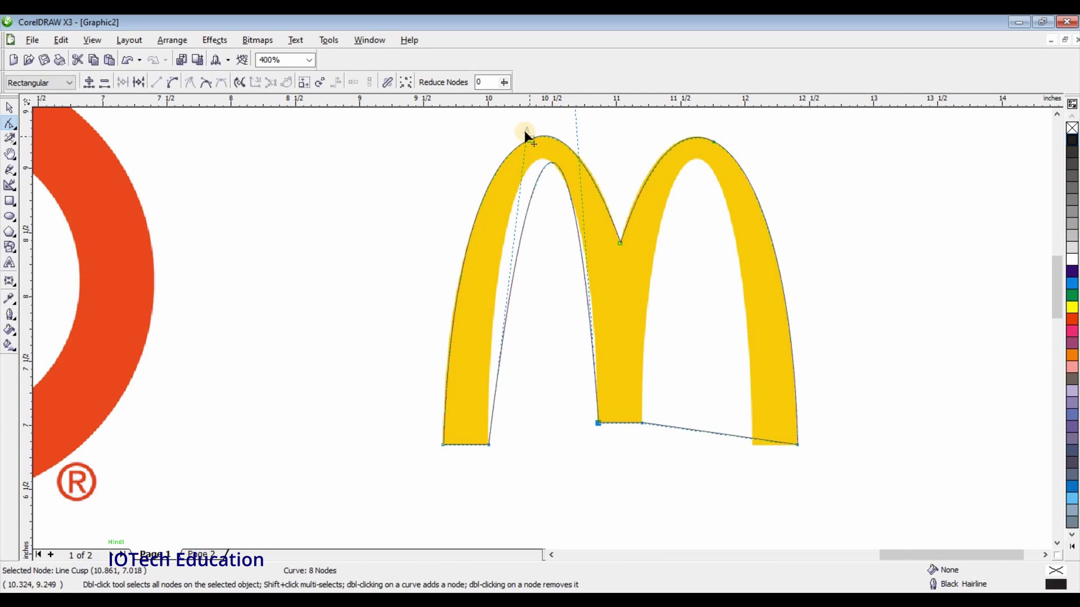
left_click_drag(479, 115, 491, 139)
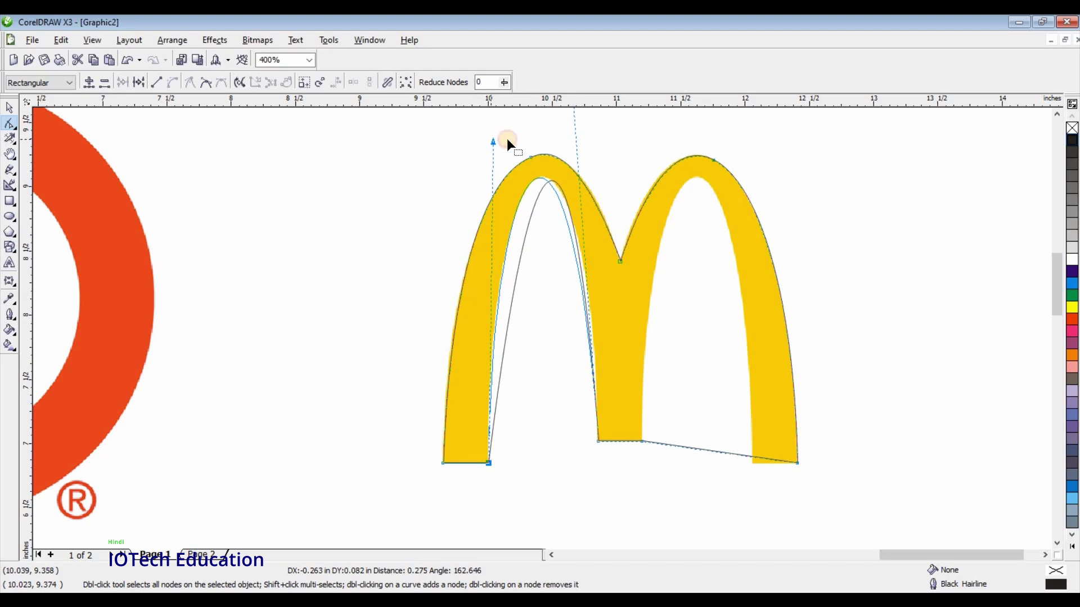
scroll(542, 306, "down", 1)
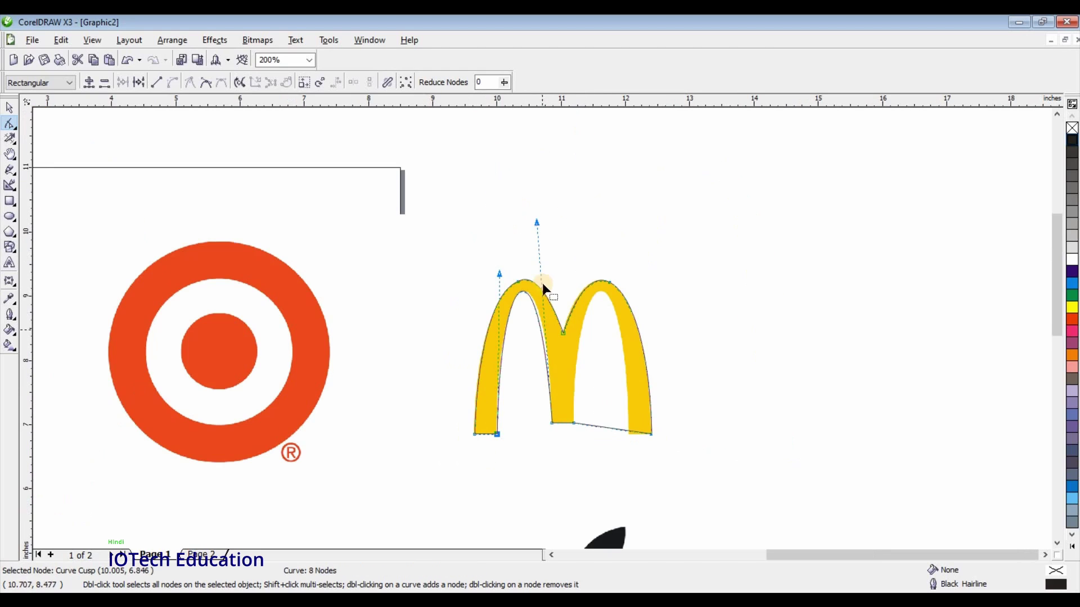
left_click_drag(538, 221, 541, 218)
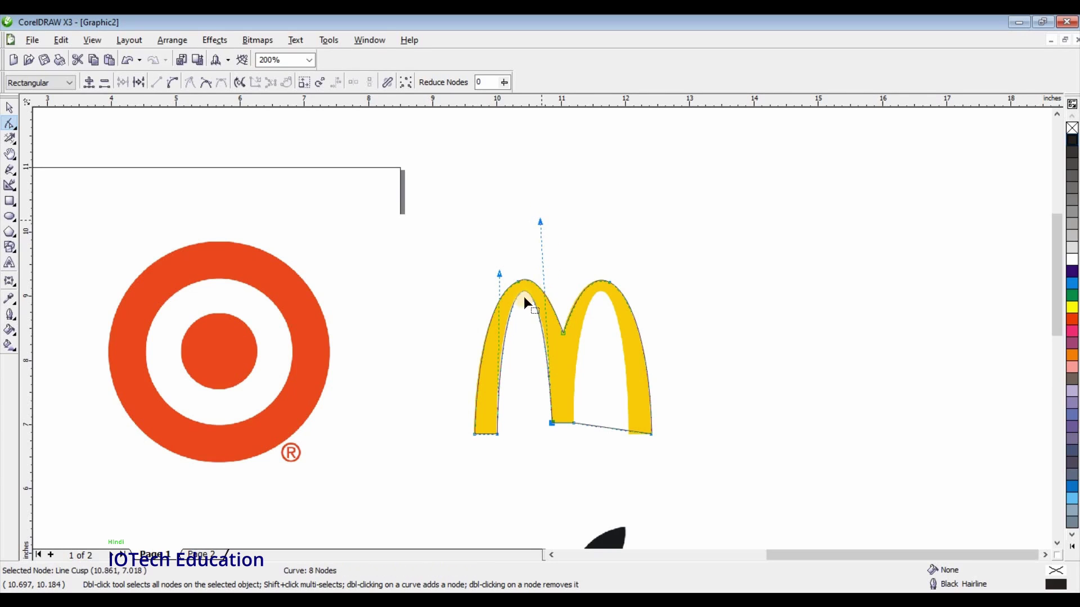
Step: Refine the left inner arch's curve and add a cusp node at its peak to fit the middle stem's edge
scroll(542, 329, "up", 2)
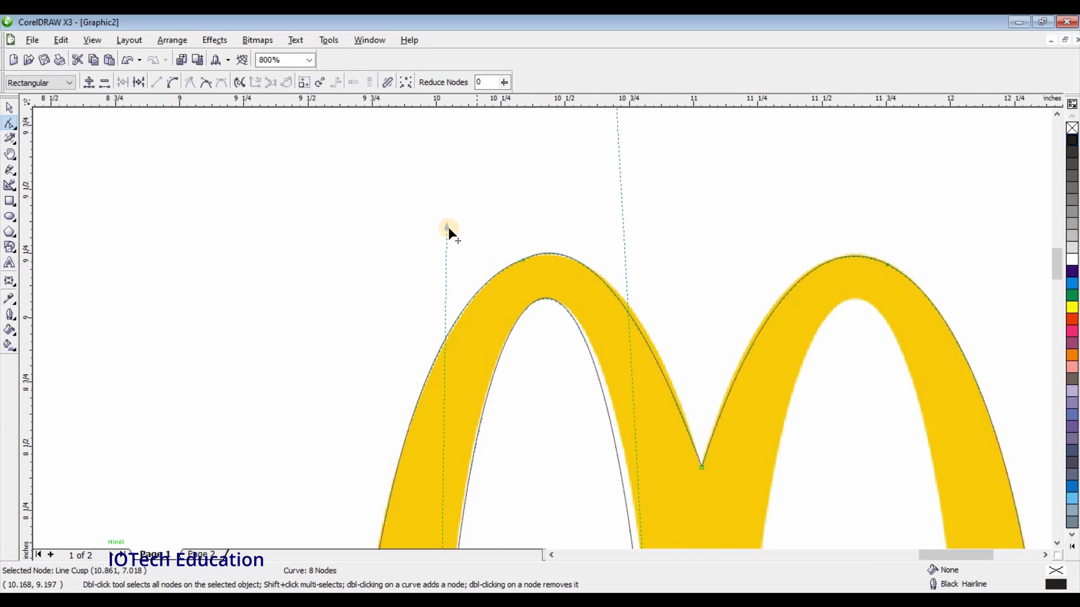
left_click_drag(446, 228, 442, 228)
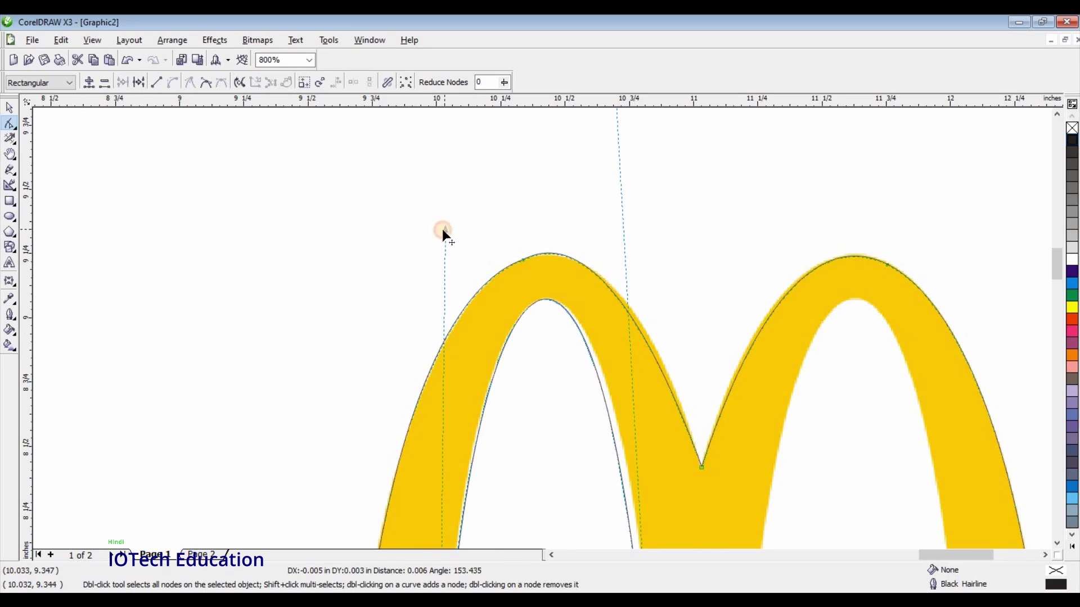
left_click(543, 298)
double_click(543, 299)
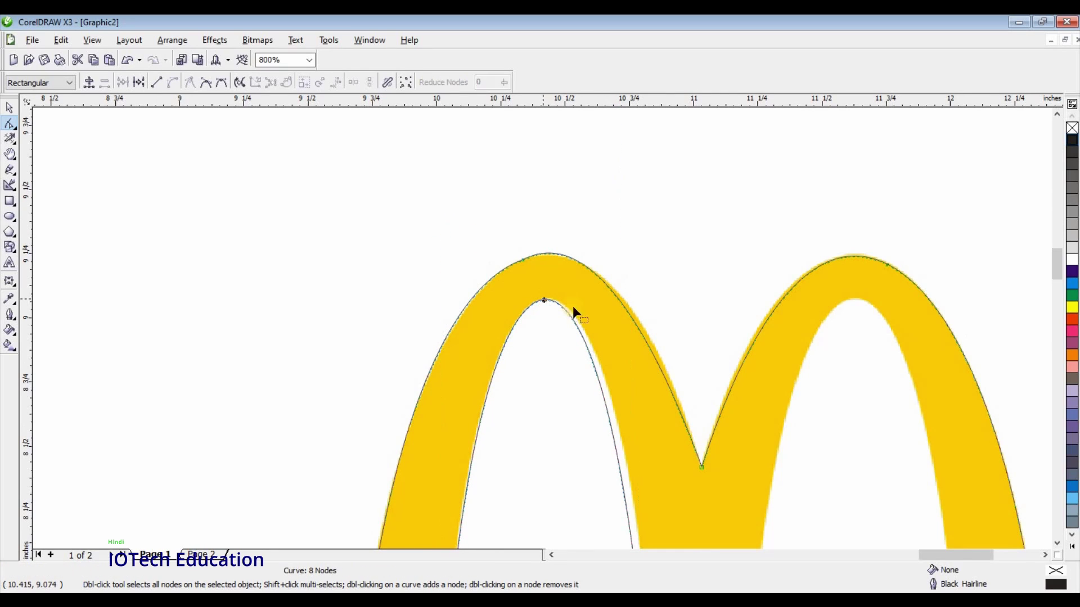
key("c")
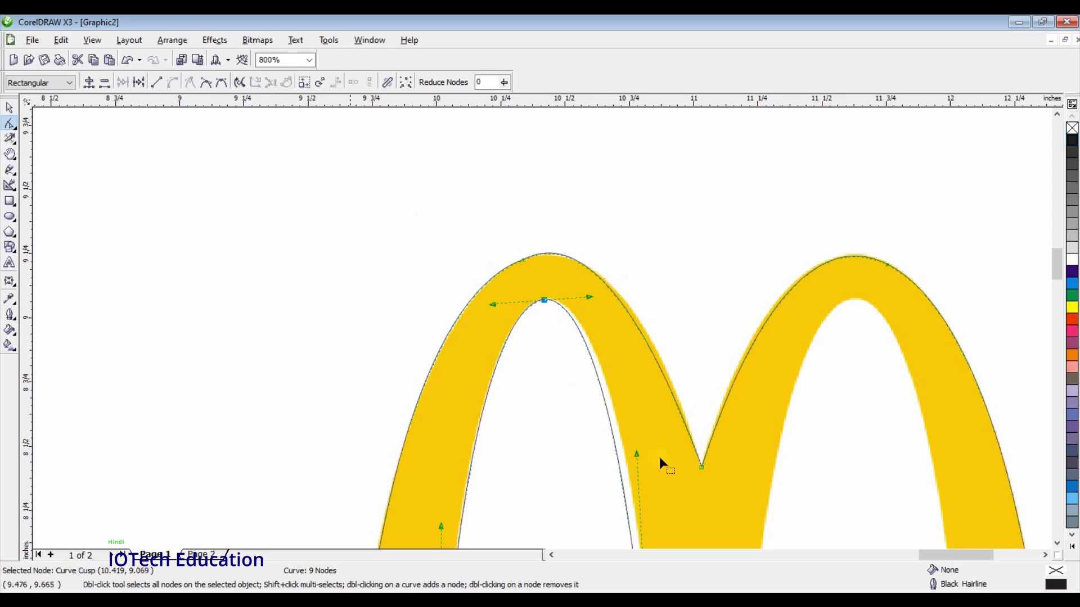
left_click_drag(619, 477, 628, 481)
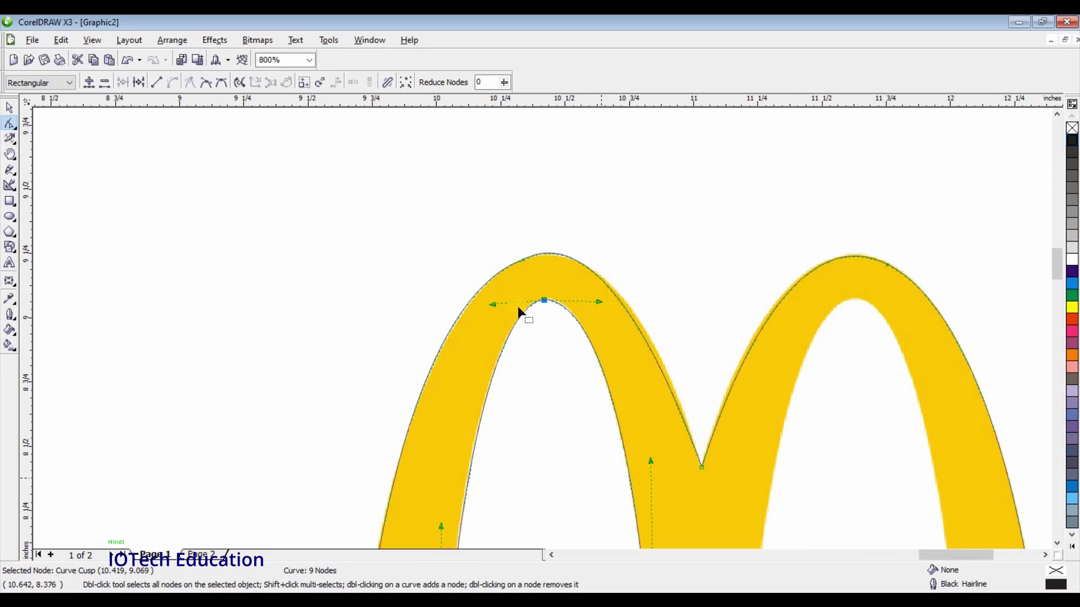
Step: Convert the segment between the middle stem and the right leg to a curve and undo a trial upward bend
scroll(517, 306, "down", 3)
scroll(585, 395, "up", 1)
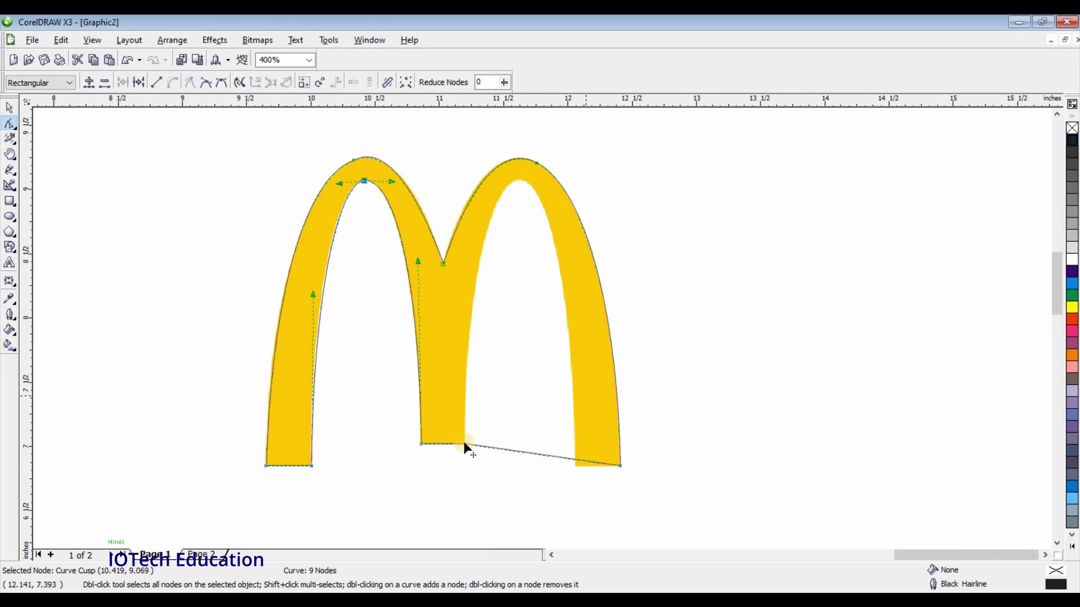
left_click(465, 444)
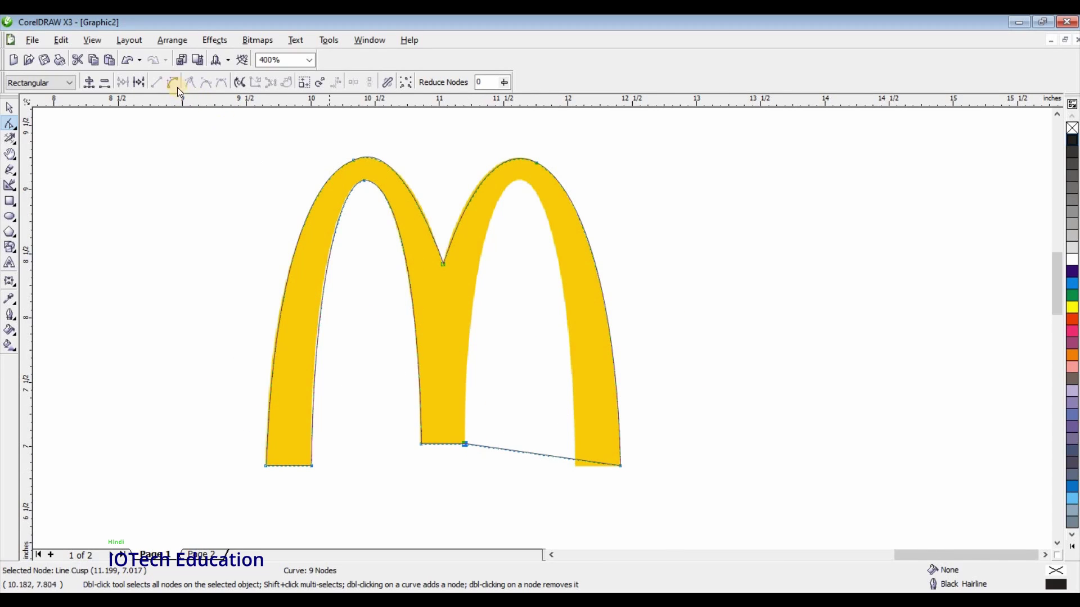
left_click(518, 451)
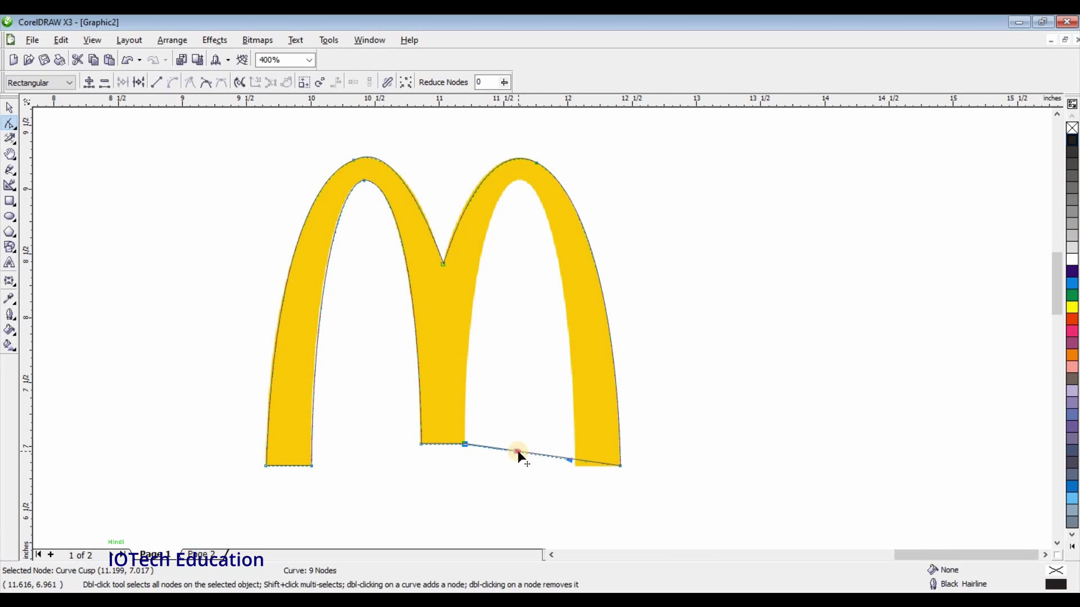
left_click_drag(508, 225, 511, 204)
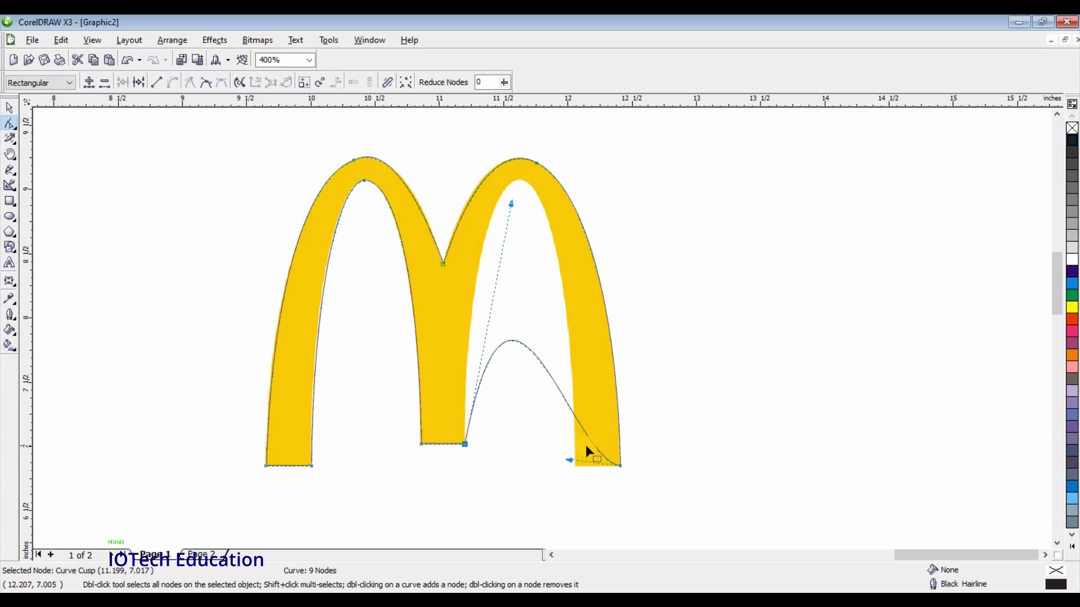
key("ctrl+z")
Step: Add a cusp node at the right leg's inner bottom corner and make the leg's bottom edge a straight line
scroll(541, 327, "up", 2)
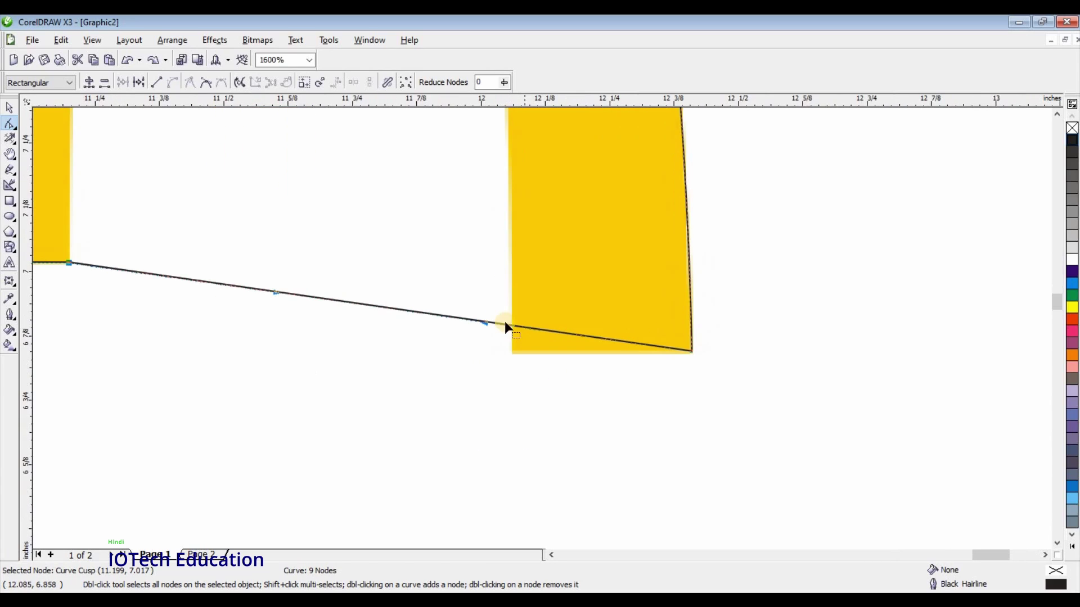
left_click_drag(513, 325, 513, 352)
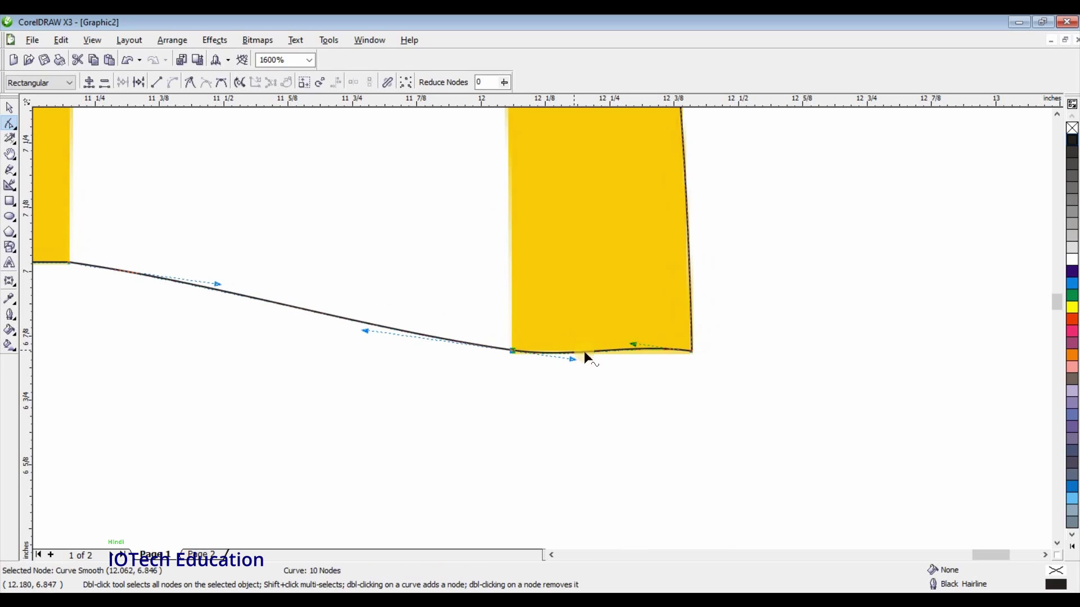
left_click(158, 82)
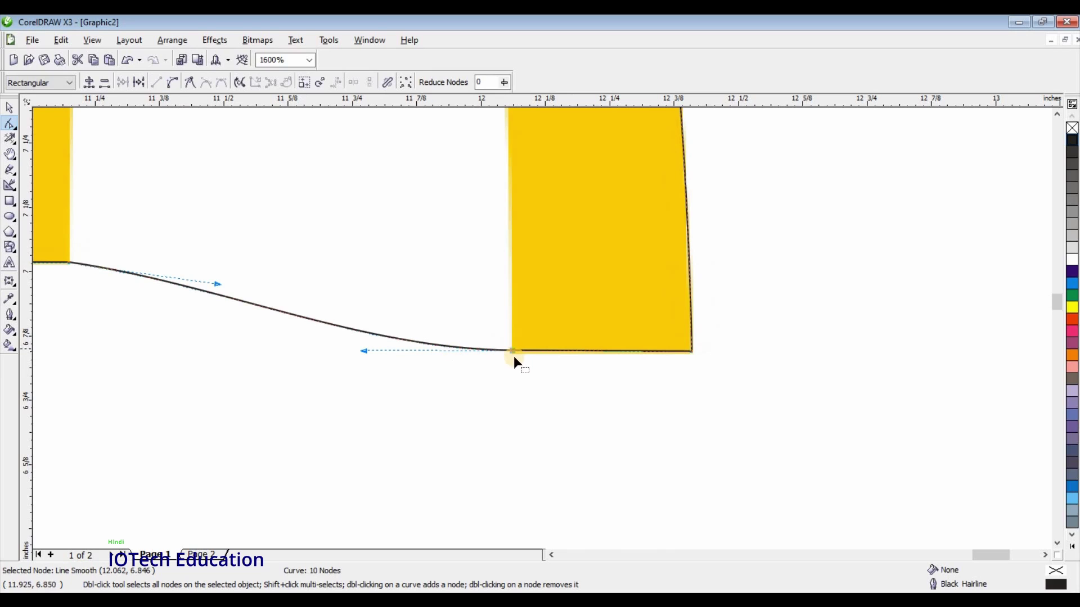
left_click(194, 84)
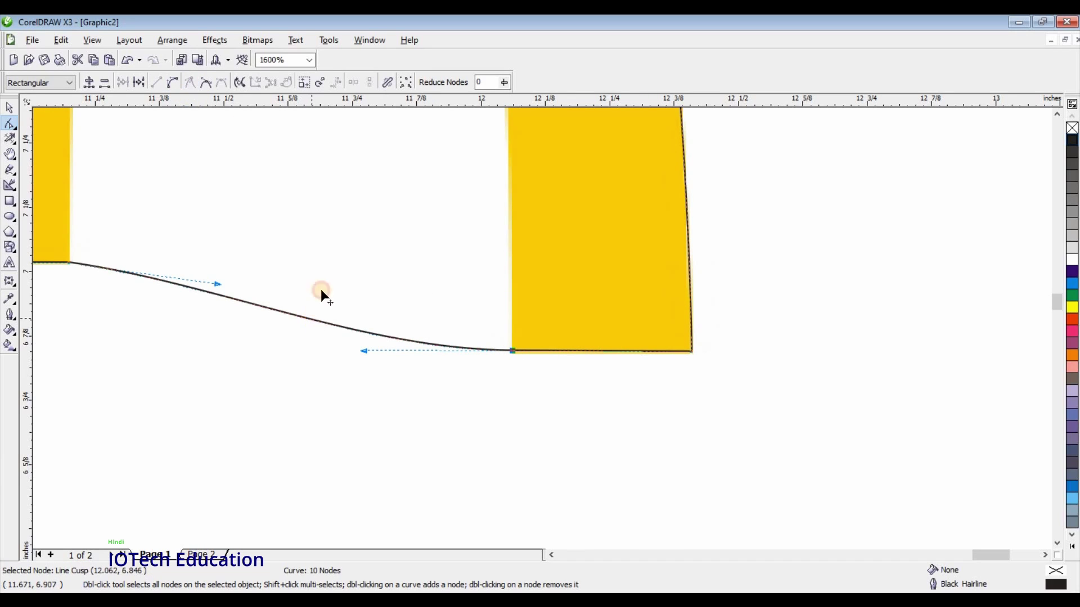
Step: Bend the segment between the middle stem and the right leg up to the peak of the right opening
left_click_drag(321, 291, 549, 340)
scroll(537, 328, "down", 2)
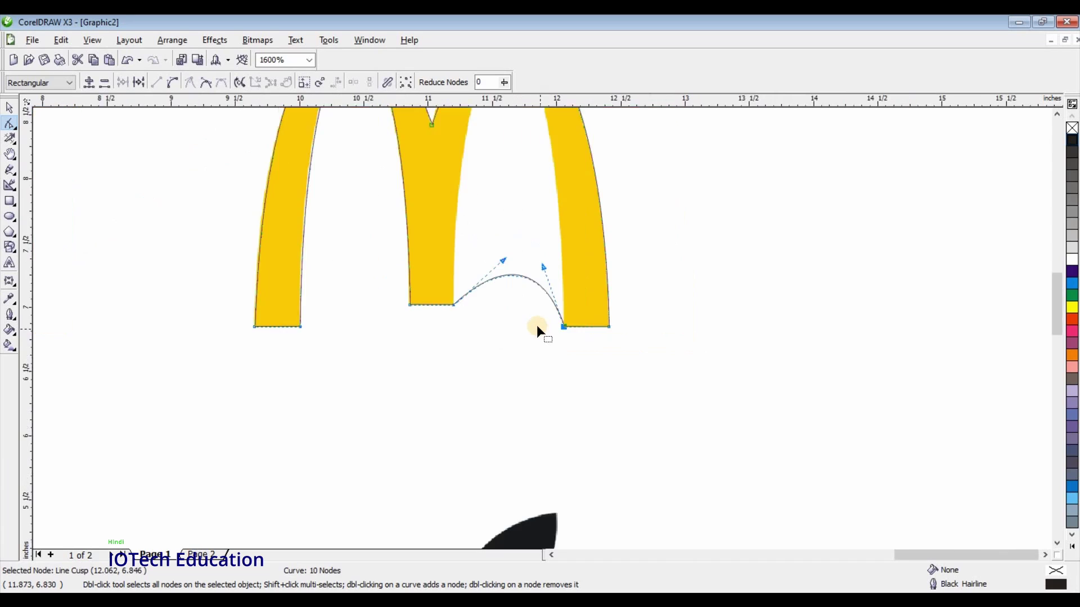
scroll(536, 325, "down", 3)
left_click_drag(525, 302, 524, 185)
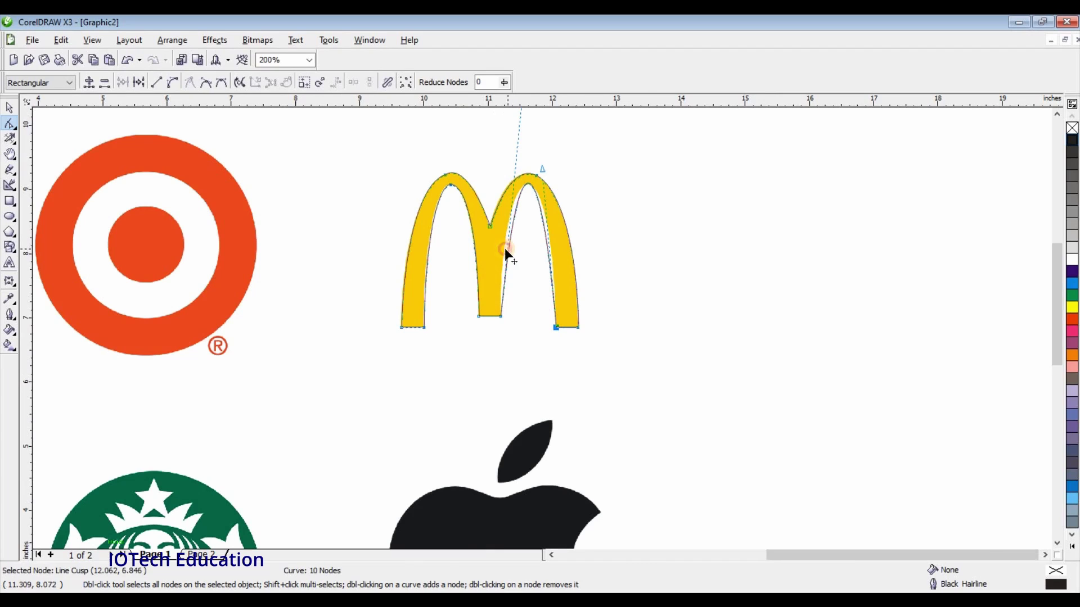
left_click_drag(505, 248, 532, 185)
Step: Move the right leg node's control handle outward so the curve follows the leg's inner edge
scroll(563, 383, "up", 1)
scroll(605, 367, "up", 1)
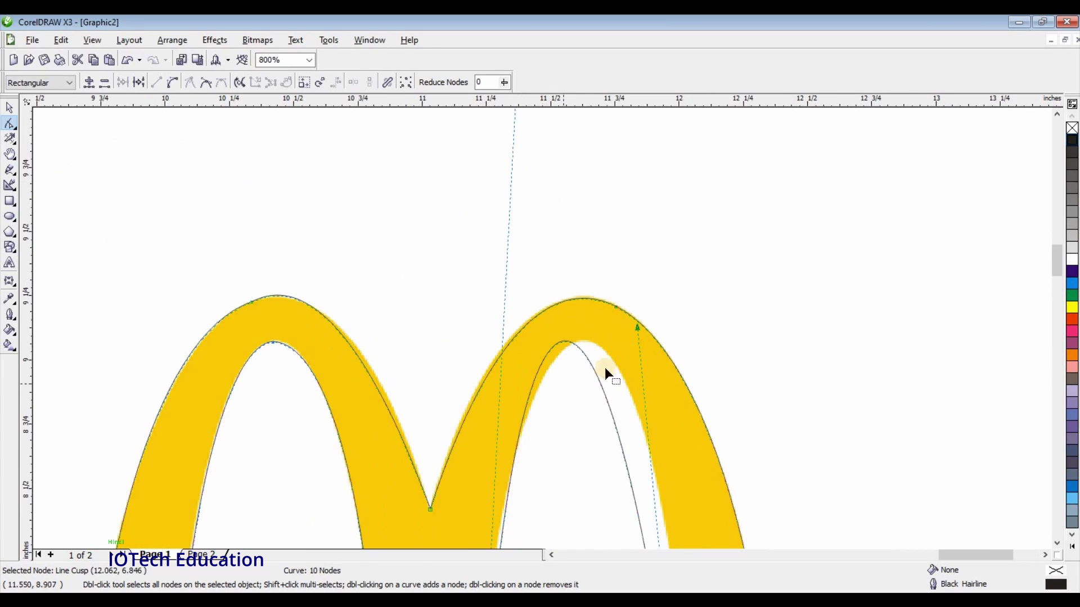
left_click_drag(638, 327, 695, 318)
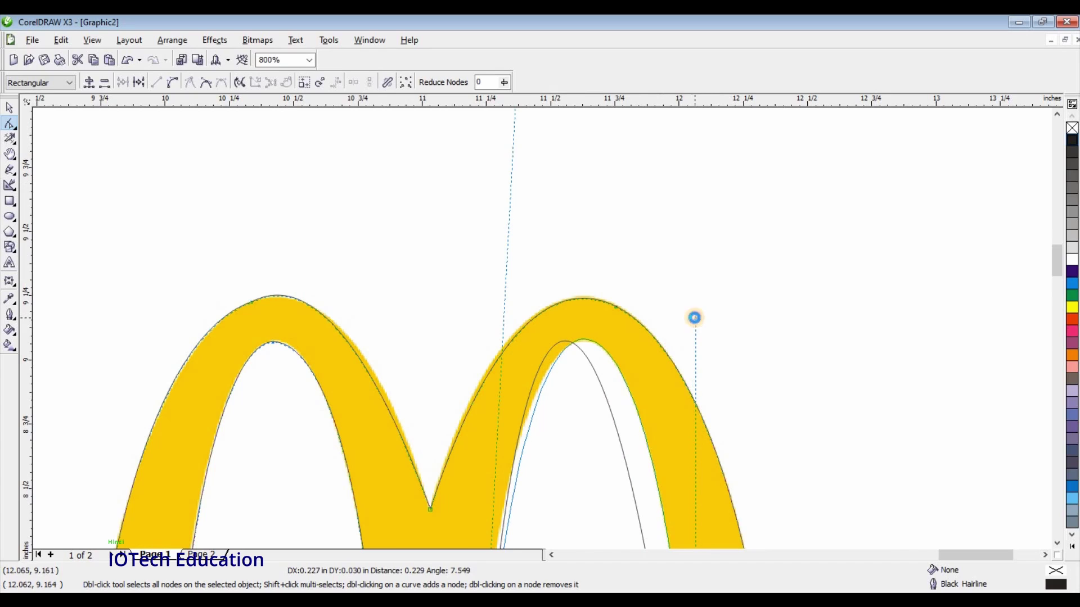
Step: Add a cusp node near the right inner arch's peak and adjust the curve along the middle stem's right edge
scroll(542, 329, "down", 2)
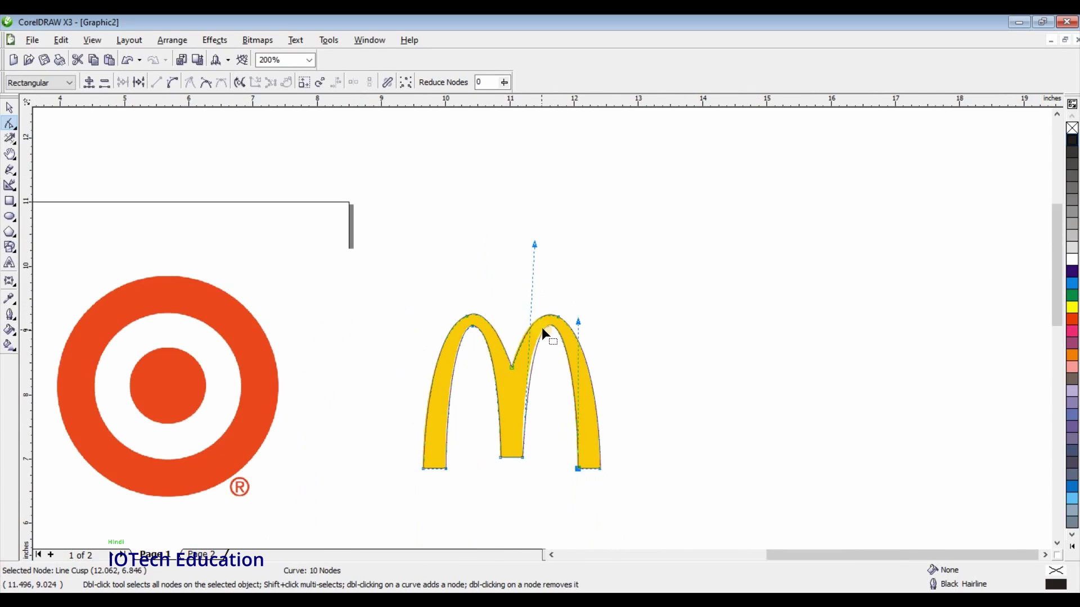
scroll(542, 329, "up", 1)
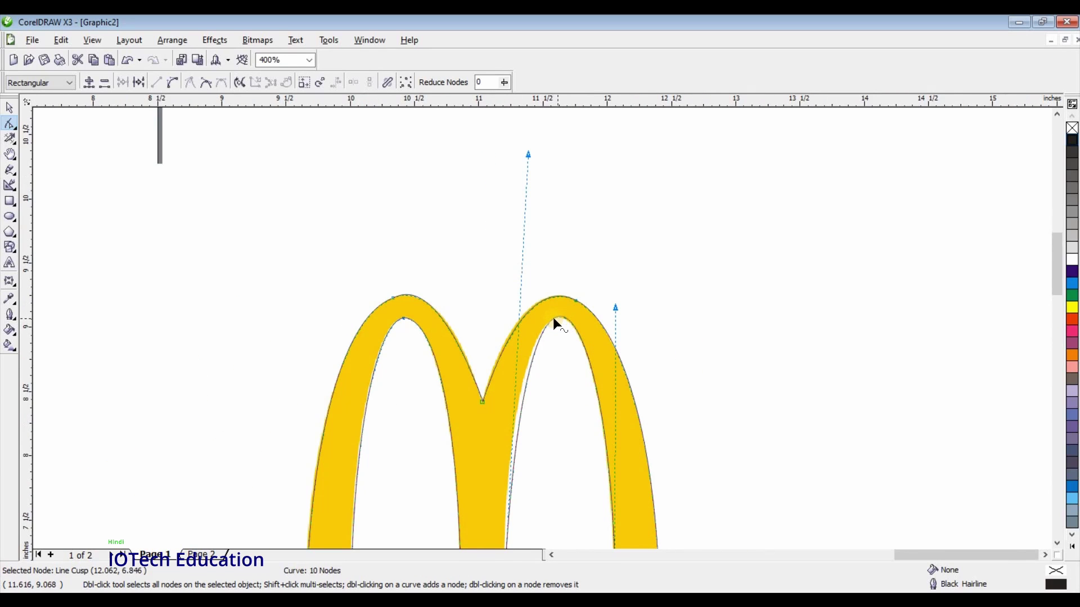
double_click(553, 317)
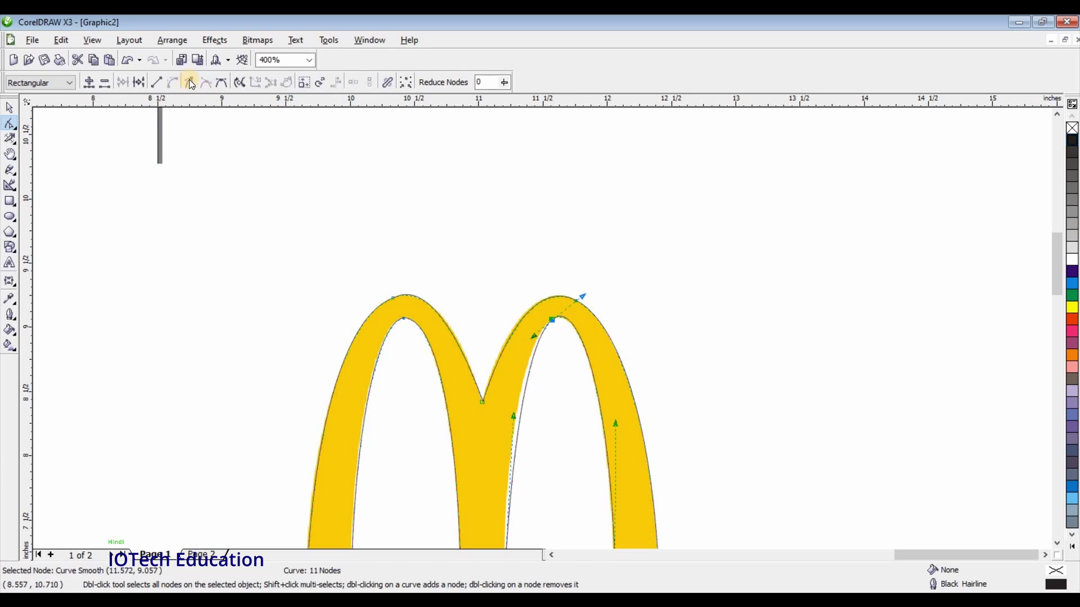
key("c")
left_click_drag(515, 434, 511, 434)
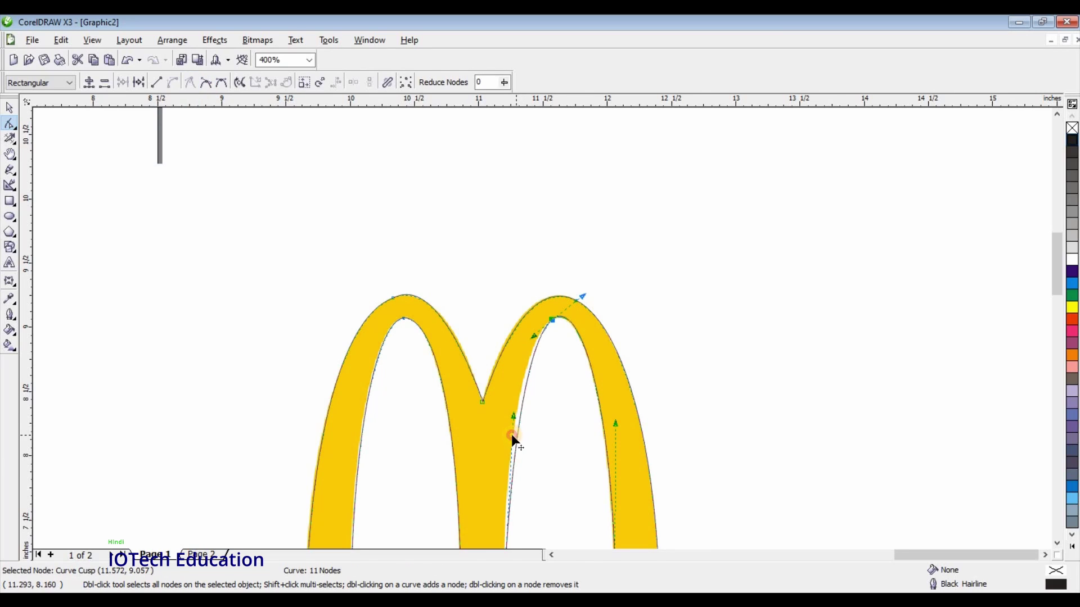
Step: Fill the traced McDonald's M with yellow, remove its outline and switch to the Pick tool
left_click(1072, 307)
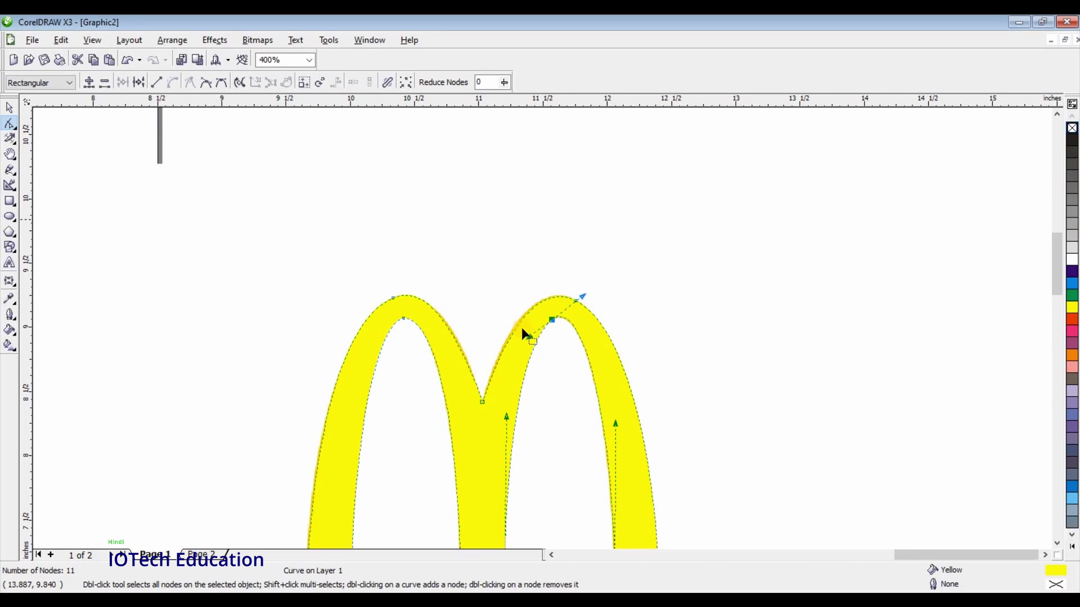
scroll(478, 323, "down", 2)
left_click(10, 107)
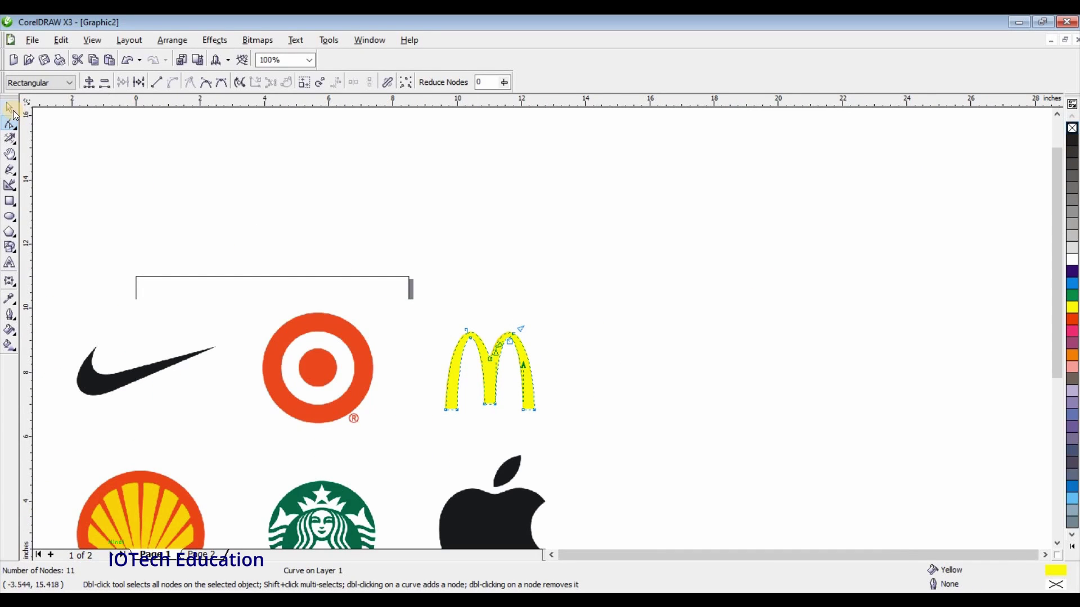
Step: Move the traced yellow M away from its reference to the empty area above the traced Target logo and deselect it
scroll(575, 361, "down", 1)
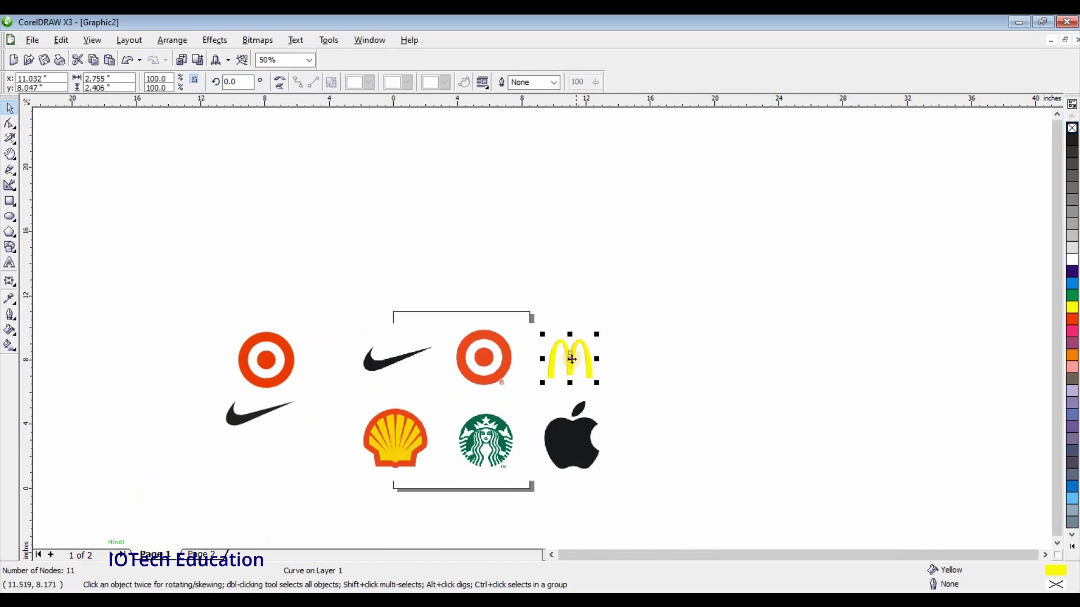
left_click_drag(569, 359, 398, 387)
right_click(398, 387)
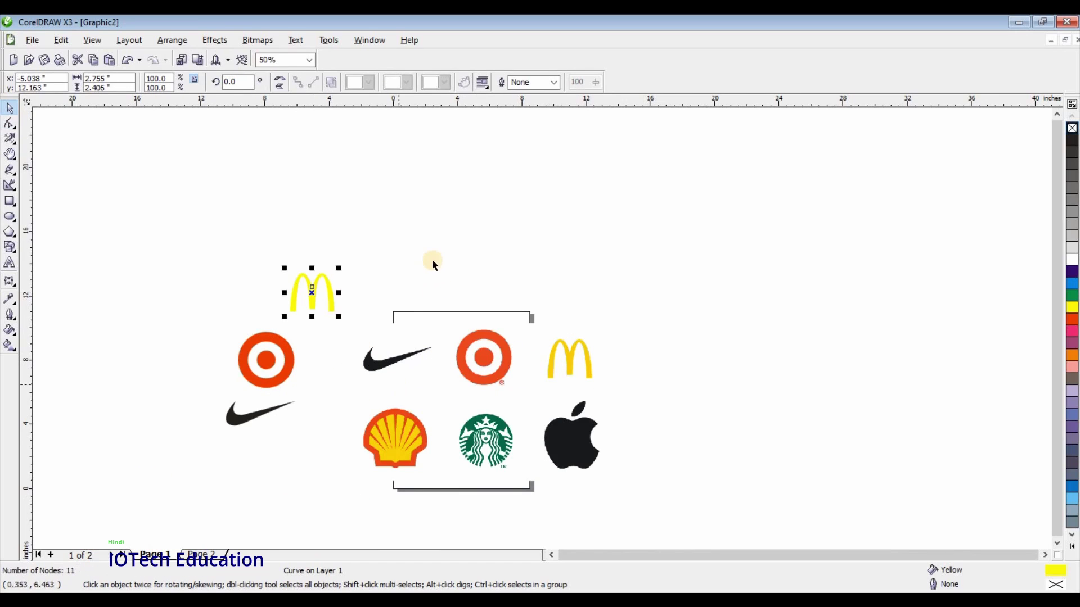
left_click(392, 305)
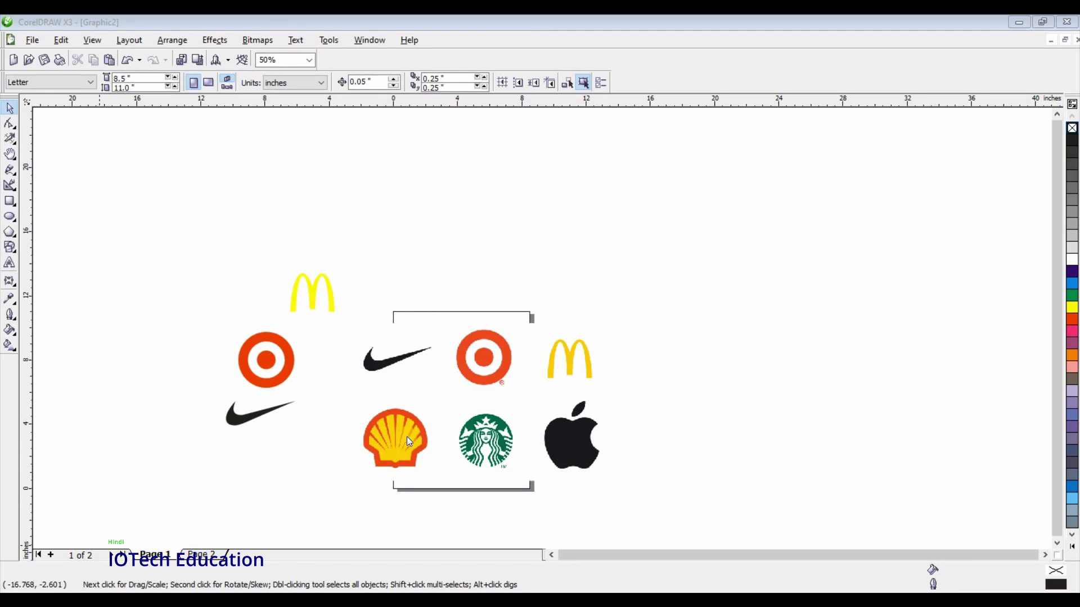
Step: Draw an ellipse about 3.83 by 3.29 inches over the Shell logo, reaching its side and upper edges
scroll(557, 309, "up", 1)
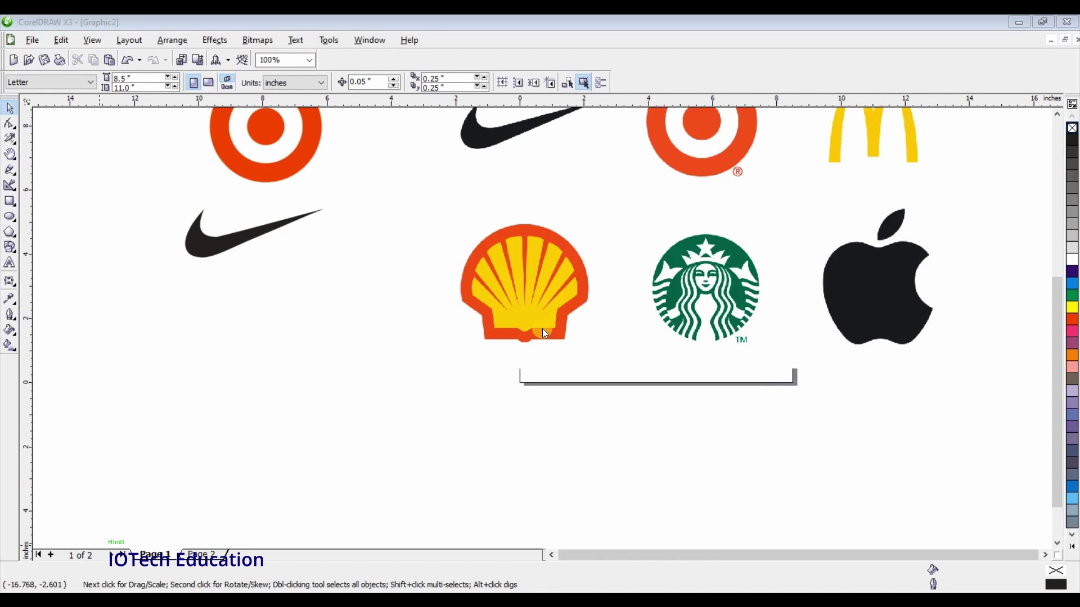
scroll(543, 329, "up", 1)
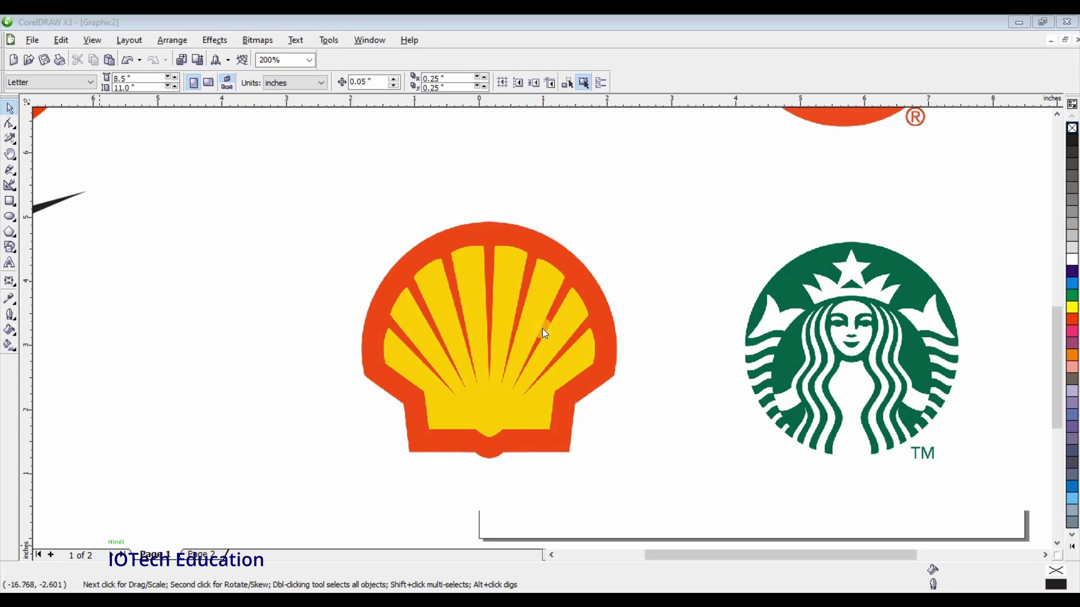
scroll(544, 332, "up", 1)
scroll(542, 329, "down", 1)
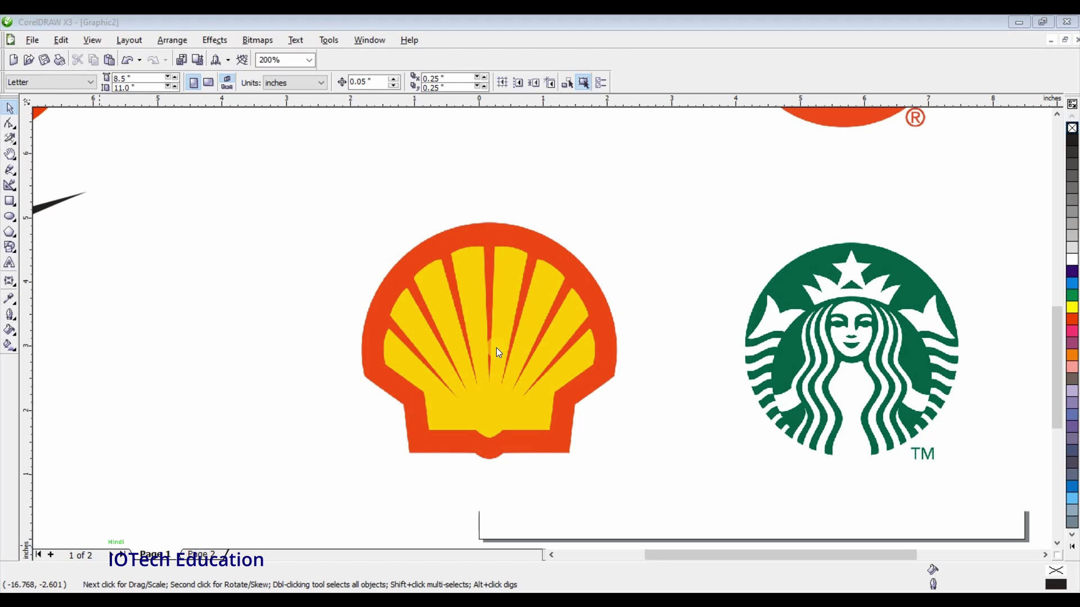
left_click(11, 221)
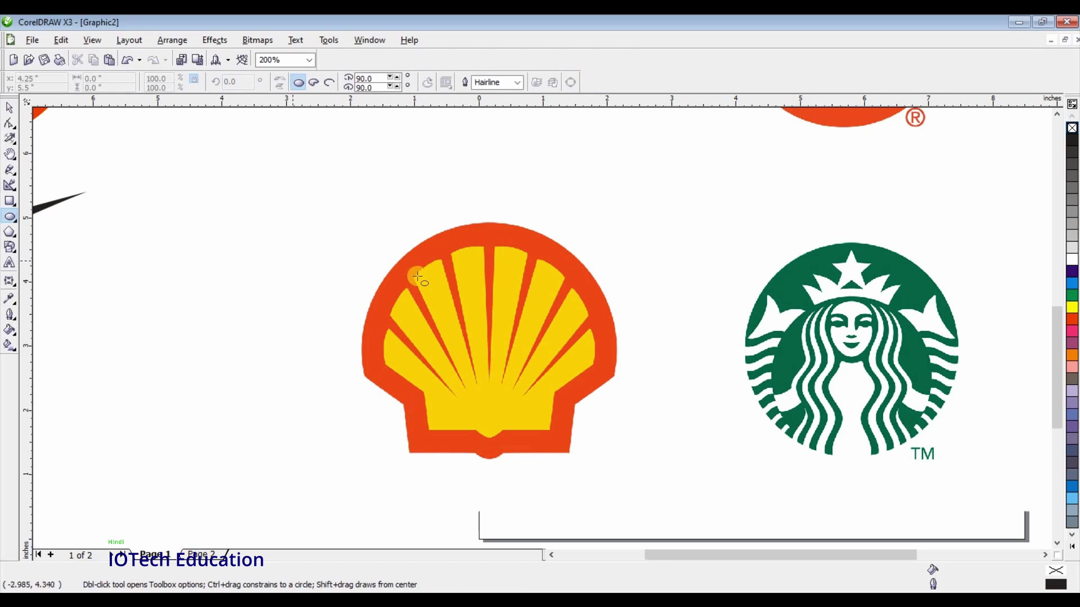
left_click_drag(392, 233, 611, 433)
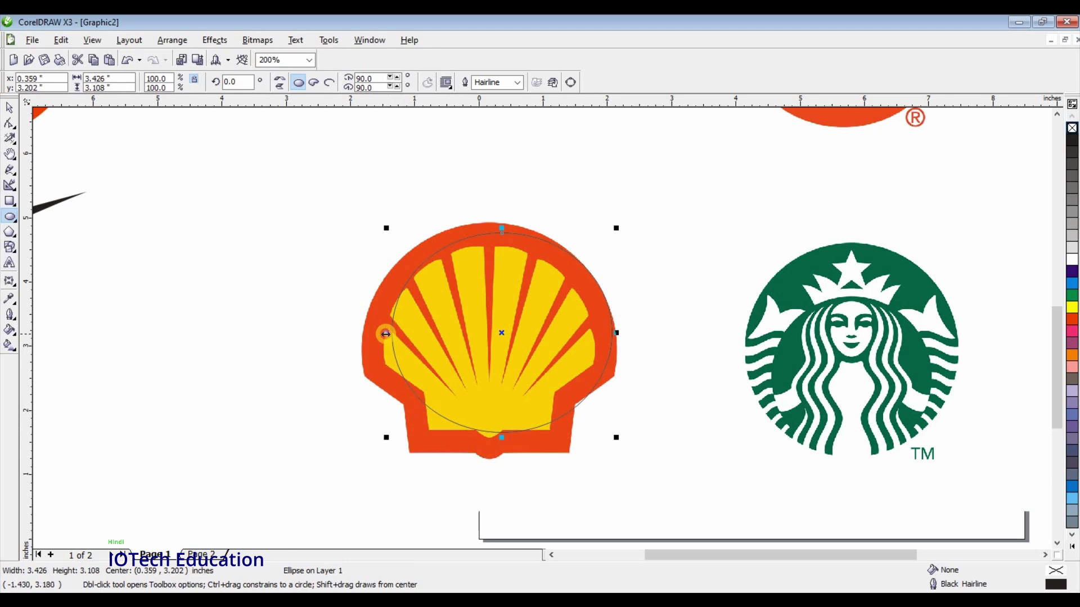
left_click_drag(385, 332, 364, 339)
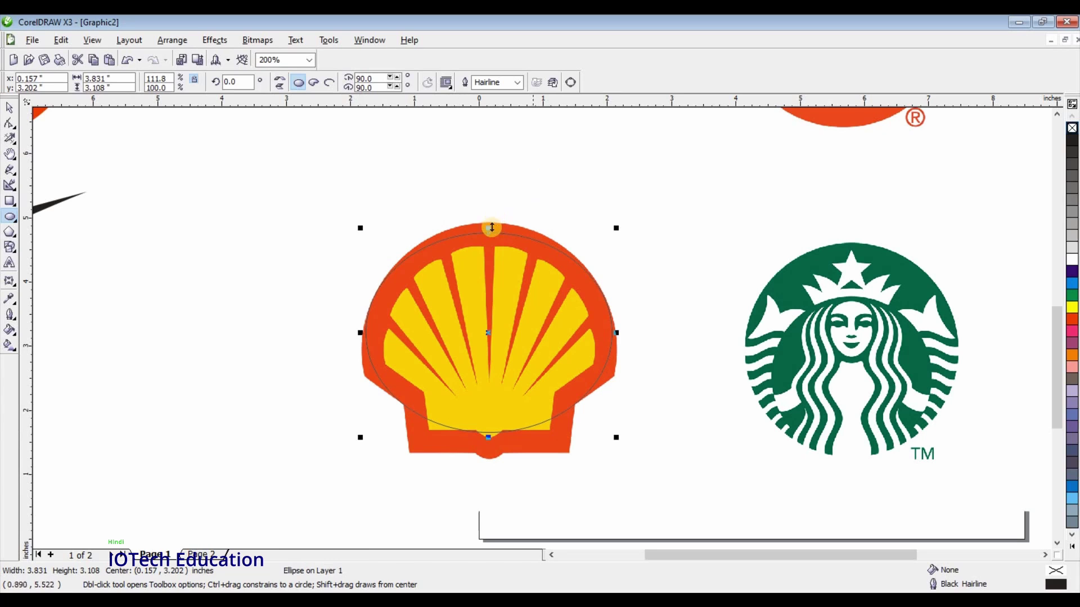
left_click_drag(492, 227, 492, 216)
Step: Convert the ellipse to curves and move its left and right nodes down to the shell's outer side corners
left_click(571, 82)
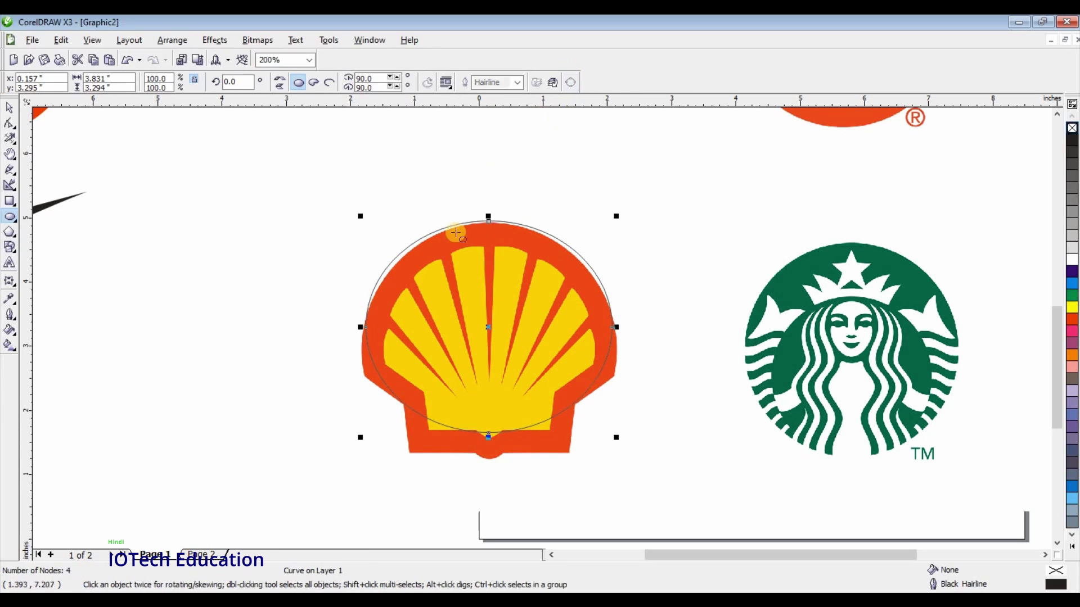
left_click(8, 122)
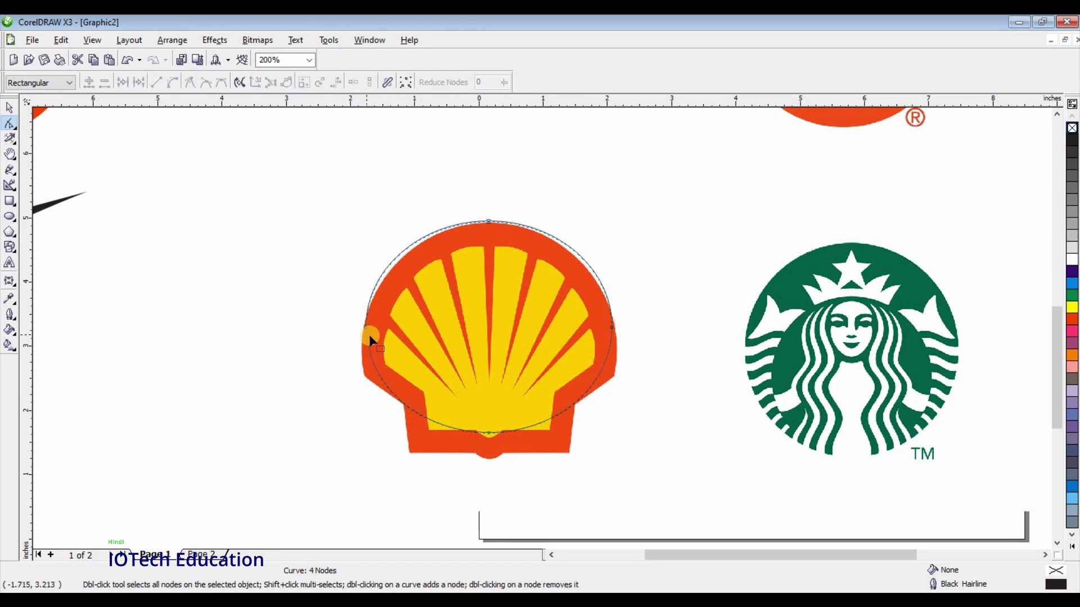
left_click_drag(366, 328, 366, 379)
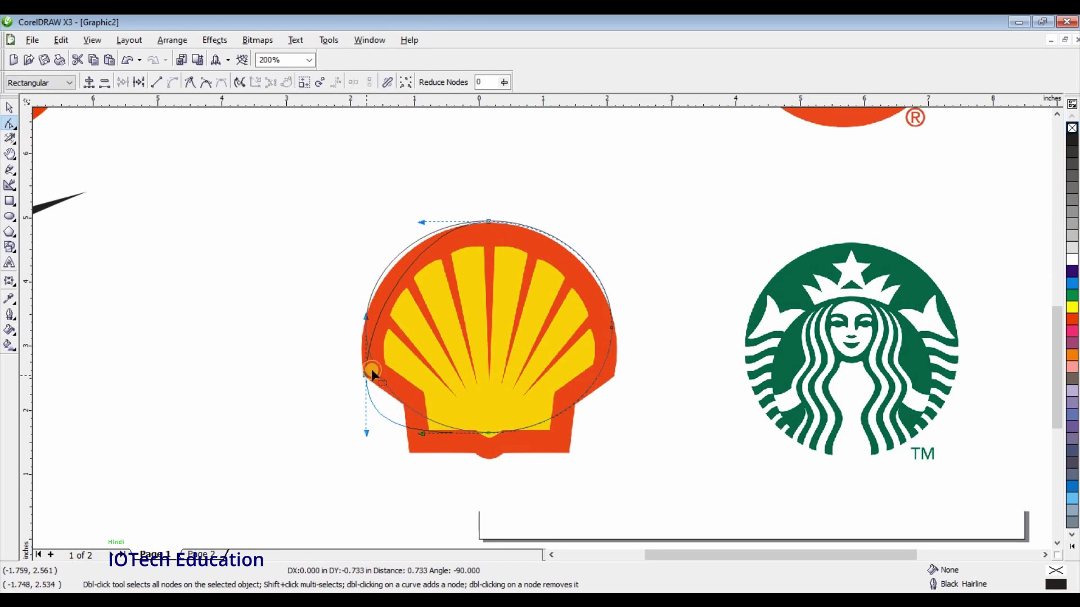
left_click(615, 337)
left_click_drag(615, 336, 615, 369)
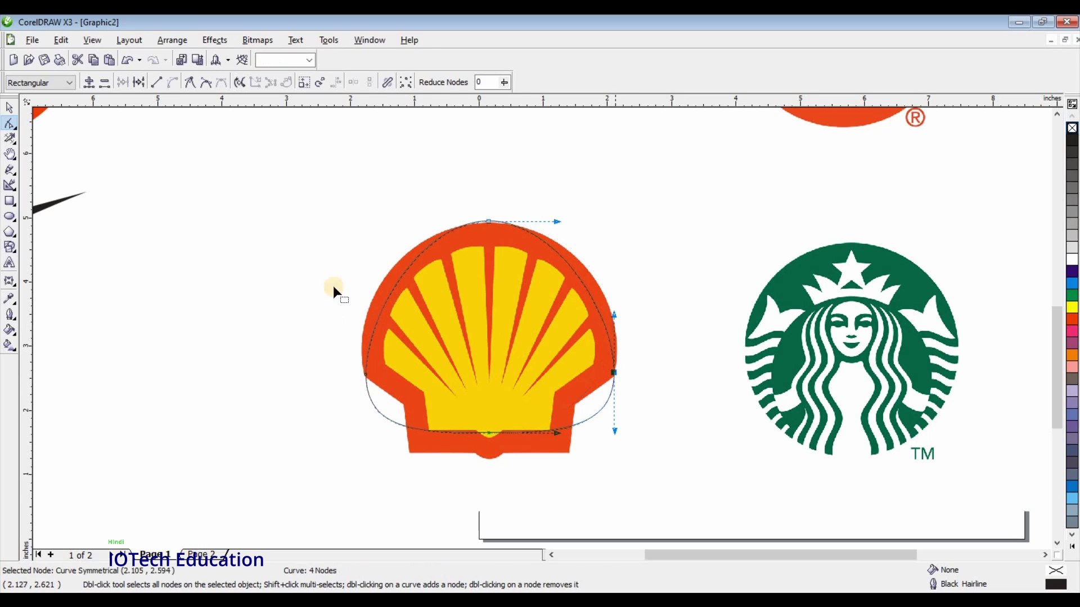
Step: Make both side nodes cusps and bend the outline's upper-left segment out to the shell's edge
left_click(191, 83)
left_click(375, 294)
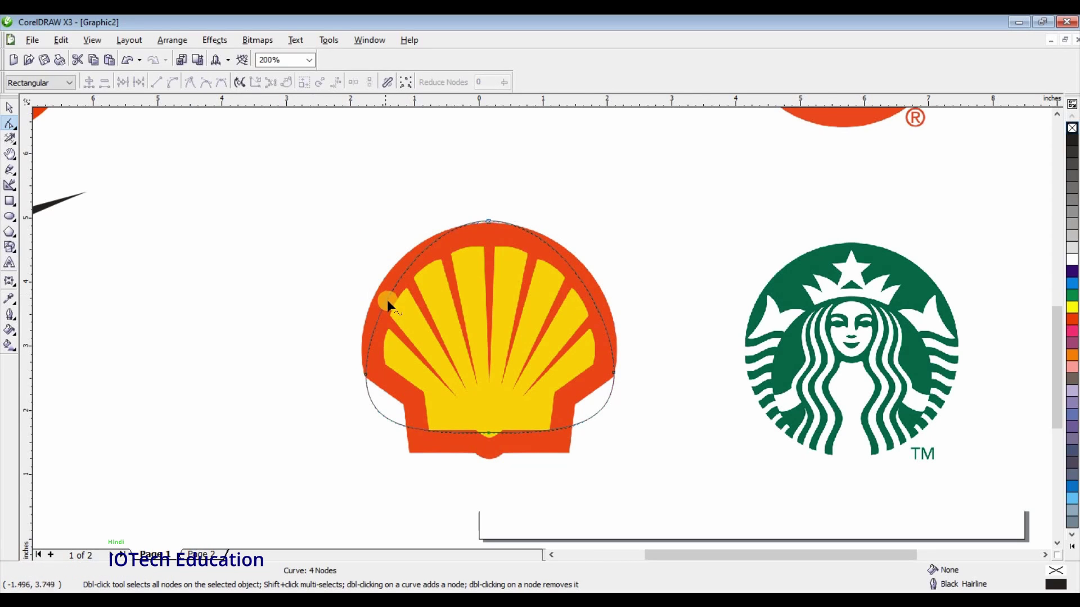
left_click_drag(388, 304, 377, 292)
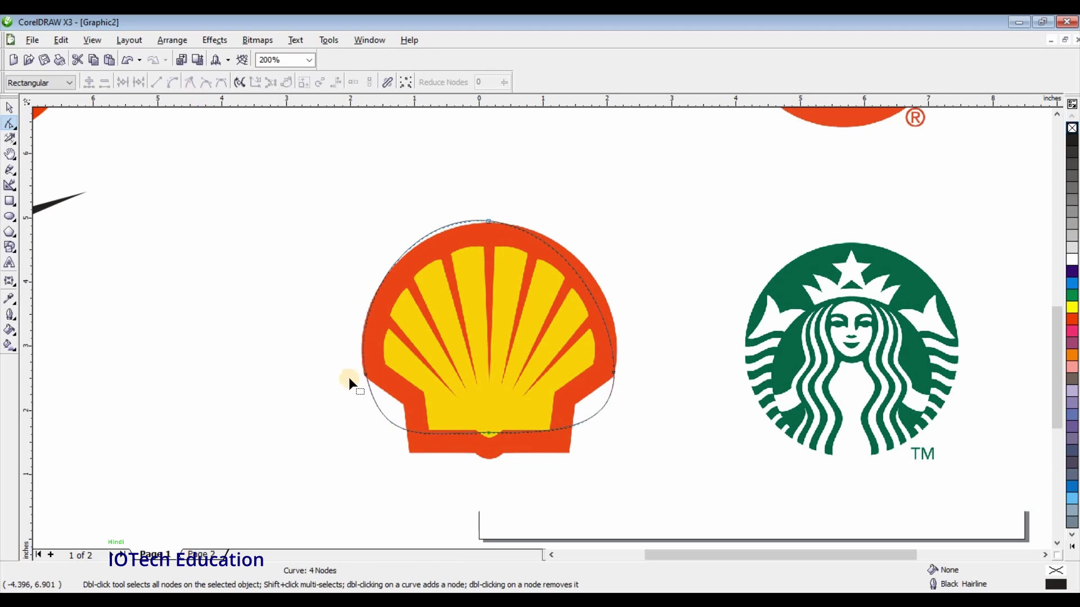
left_click(365, 374)
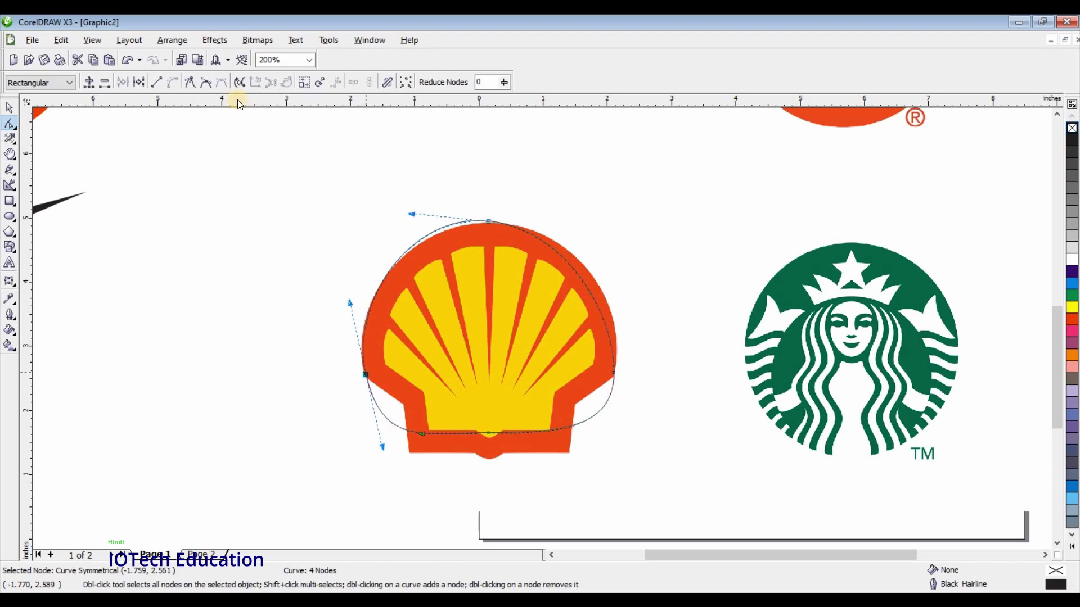
left_click(188, 84)
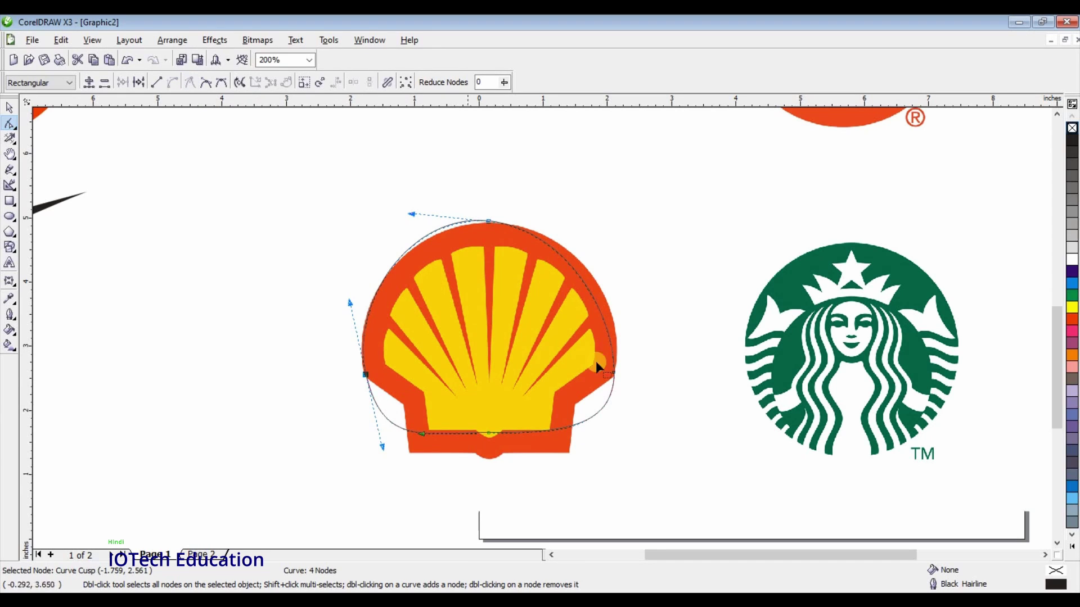
Step: Bend the outline's upper arcs toward the shell's edge, shortening the top node's handle and making that node smooth
left_click(612, 373)
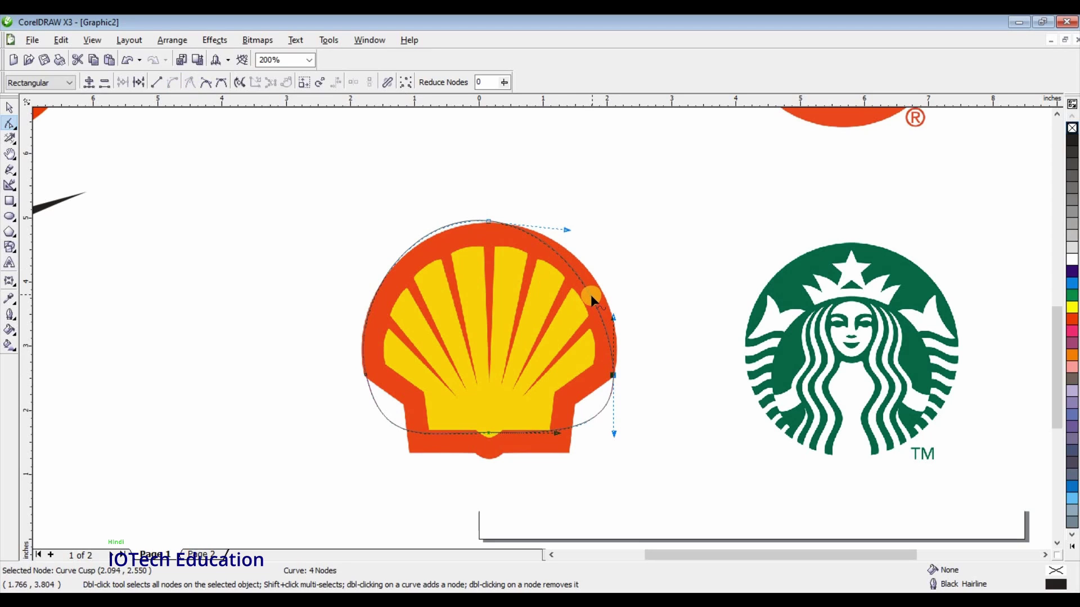
left_click_drag(601, 293, 603, 293)
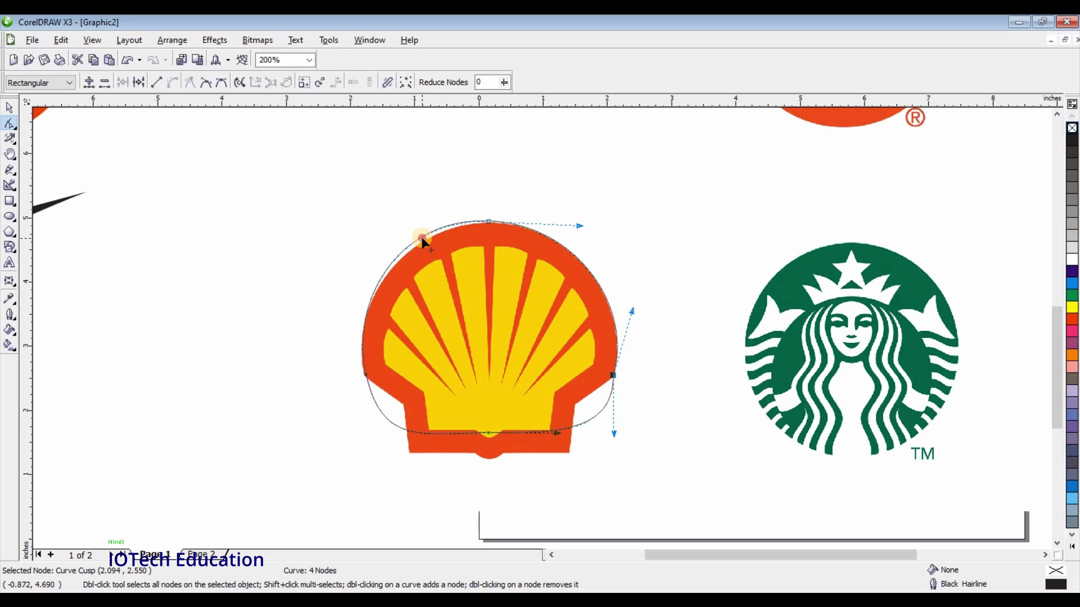
left_click_drag(421, 241, 425, 243)
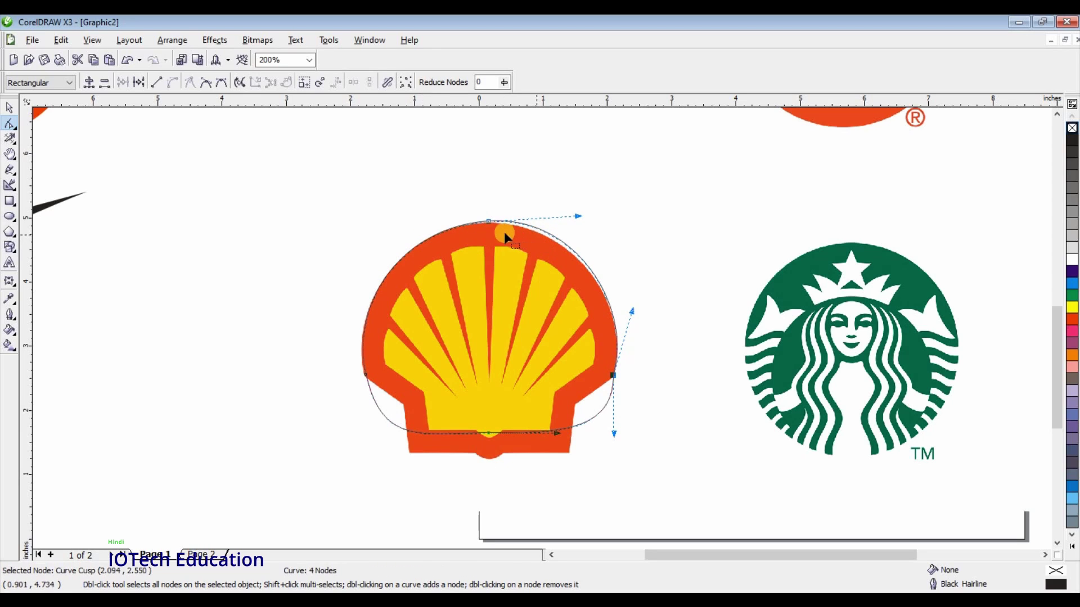
left_click_drag(574, 214, 537, 218)
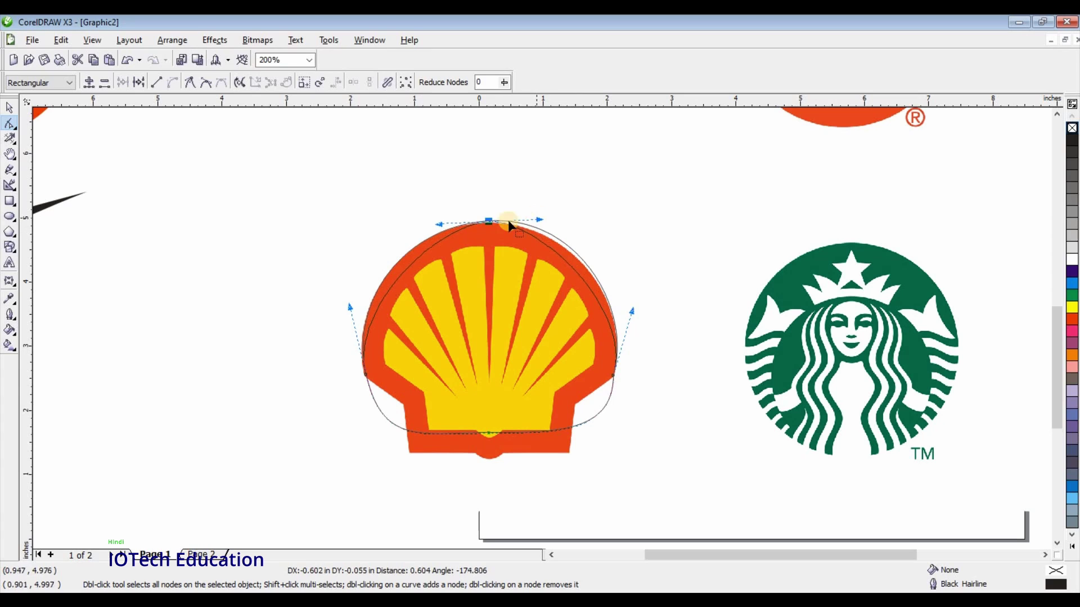
left_click(206, 82)
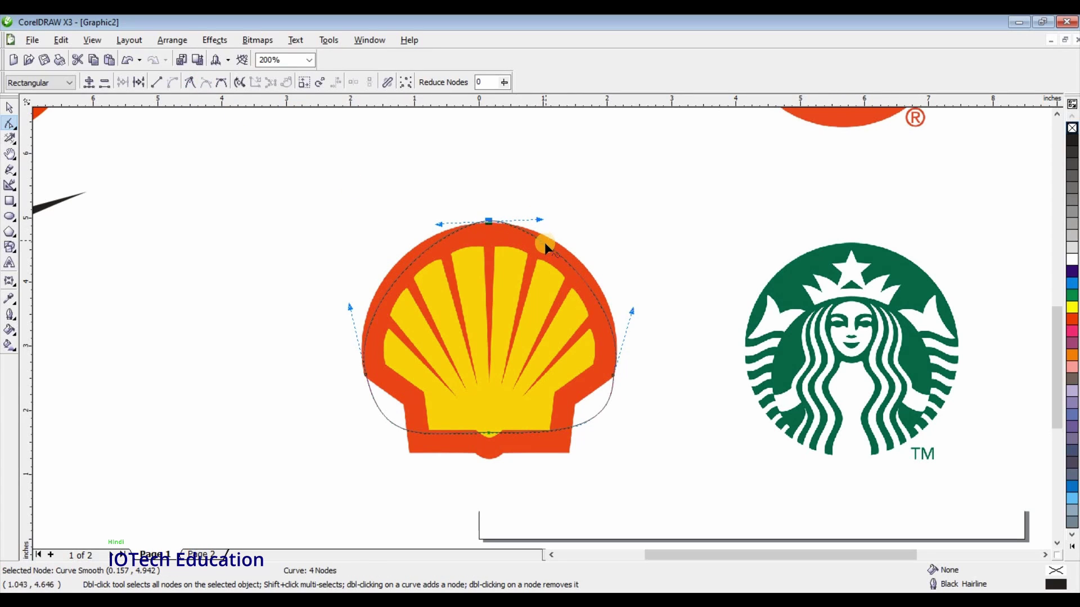
left_click_drag(553, 245, 556, 244)
Step: Make the top node a cusp, lower it to the shell's top edge, and adjust the right node's upper handle to fit
left_click(487, 223)
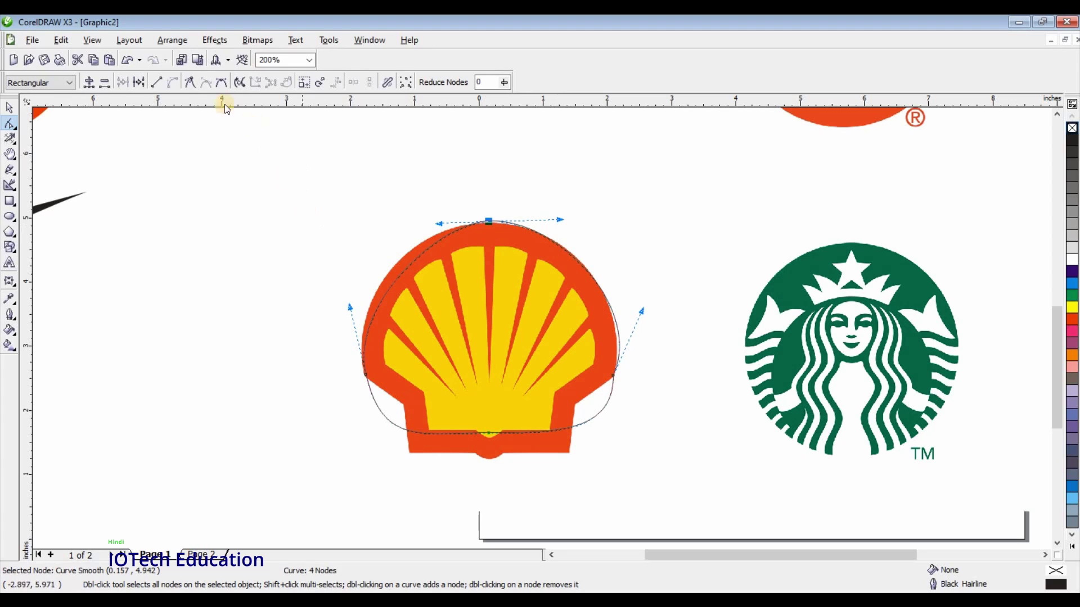
left_click(192, 82)
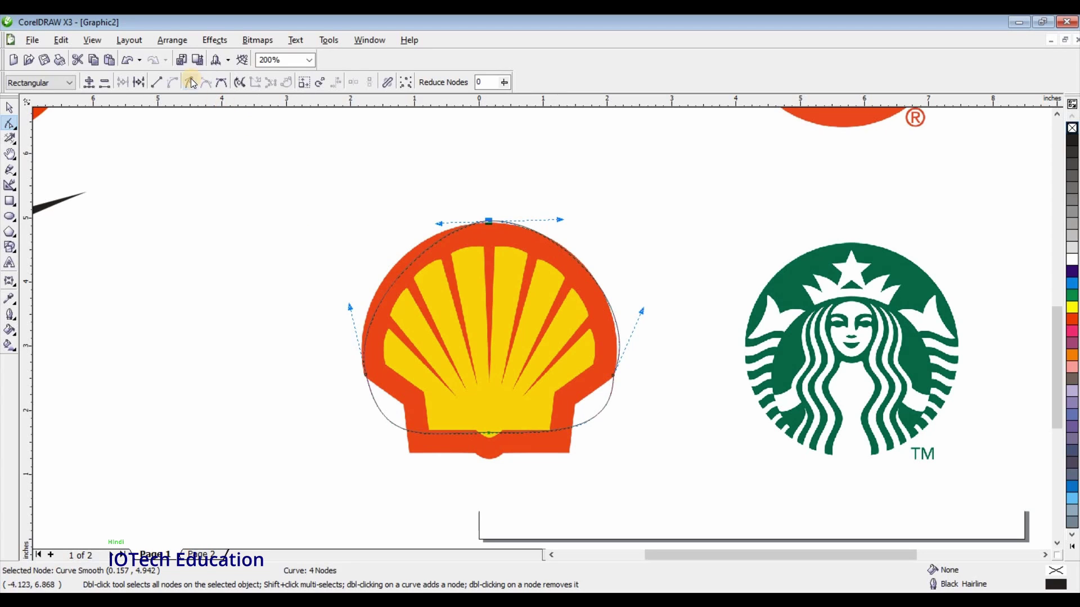
left_click(490, 222)
left_click(191, 82)
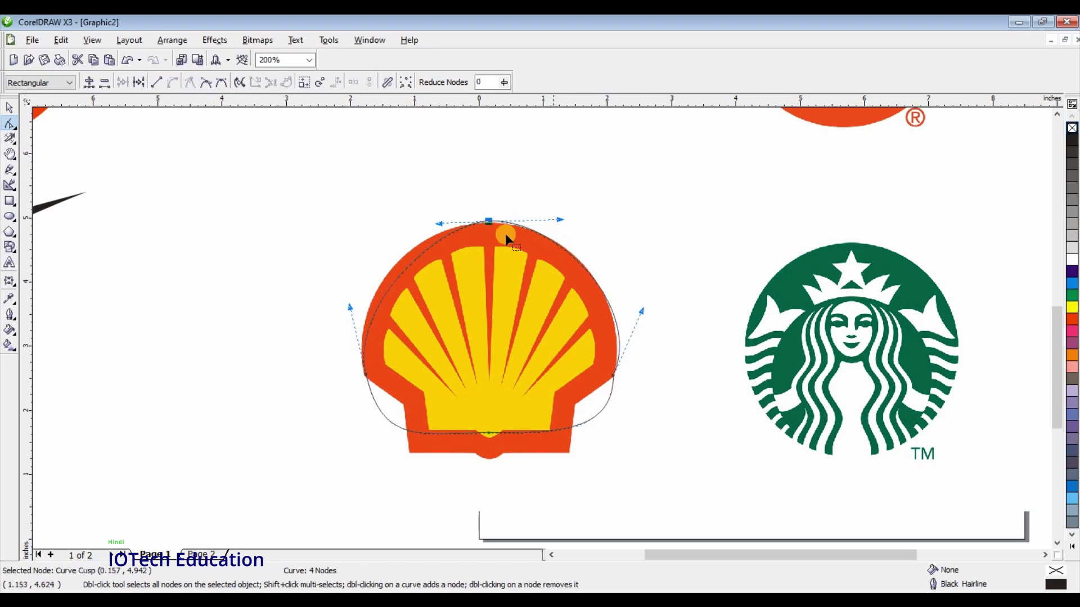
left_click_drag(488, 218, 488, 219)
left_click_drag(640, 312, 634, 298)
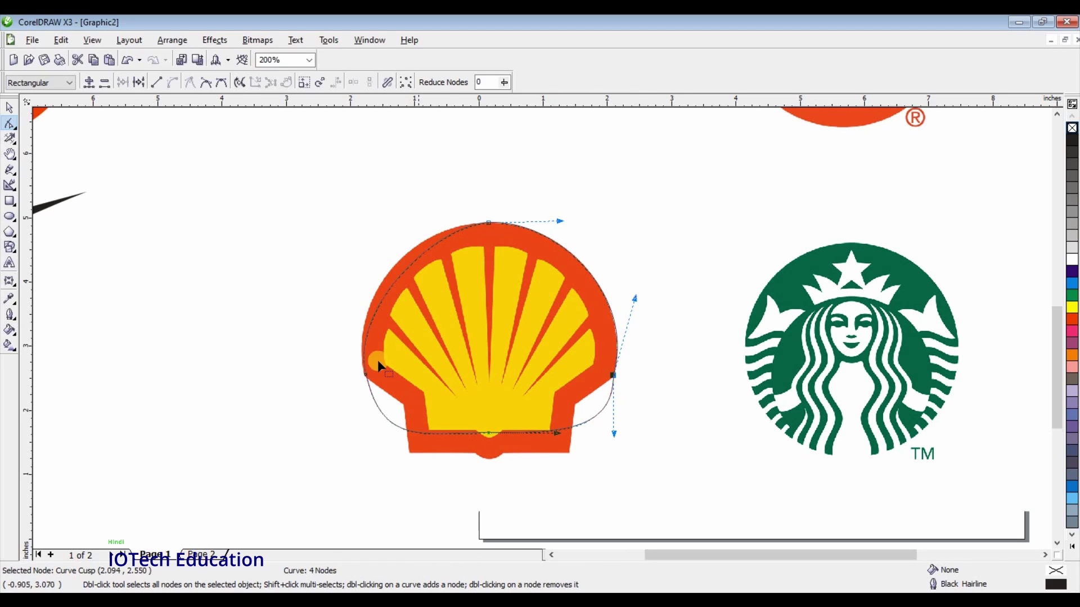
Step: Bend the upper-left arc onto the shell's edge and fine-tune the handles at its side and top nodes
left_click_drag(407, 265, 397, 259)
left_click(367, 376)
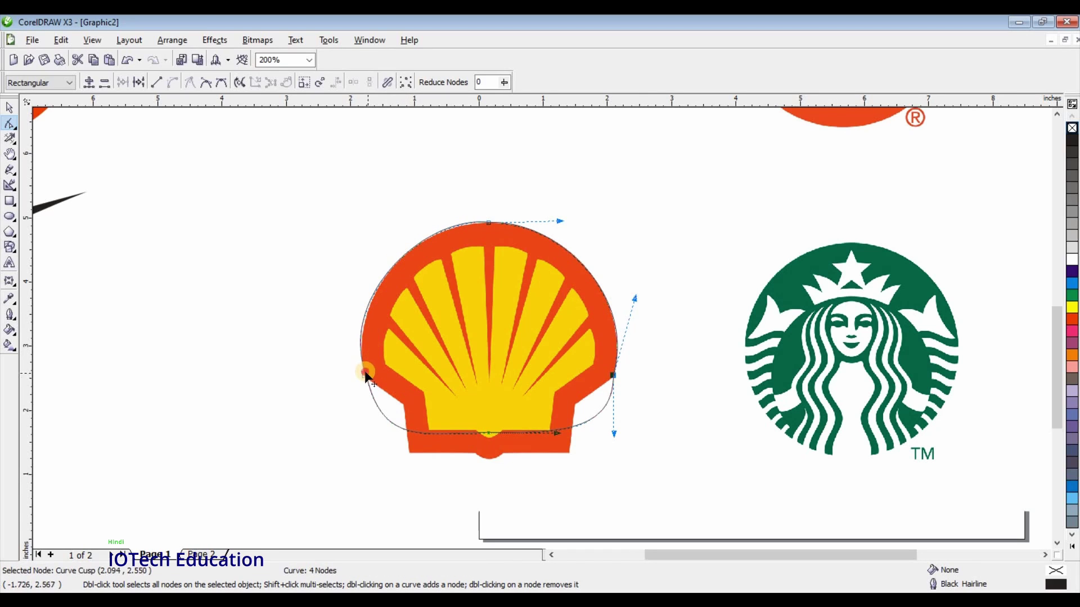
left_click_drag(338, 300, 340, 302)
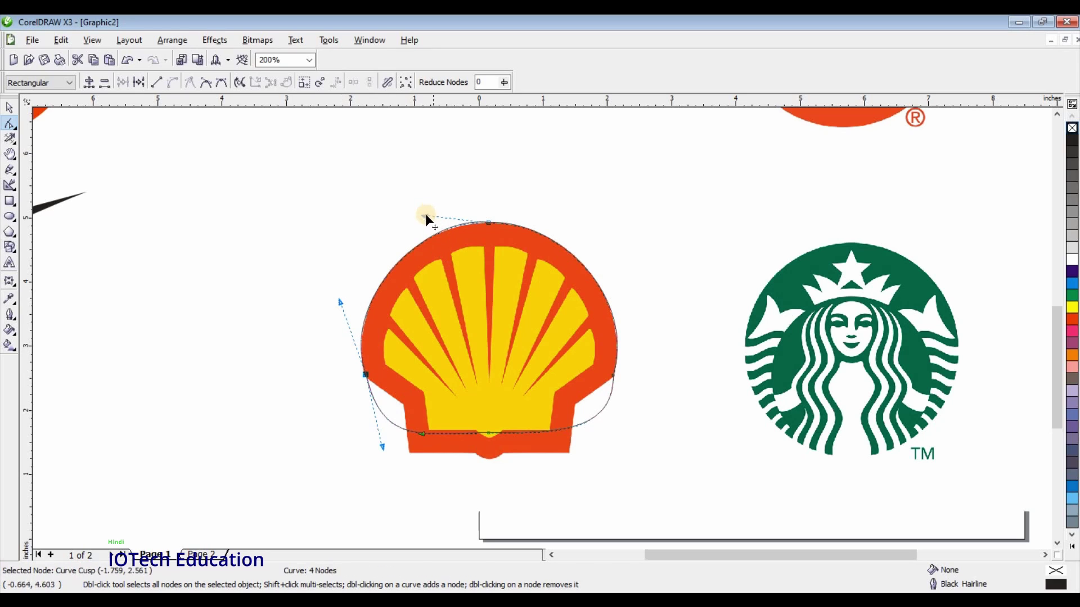
mouse_move(426, 215)
left_mouse_down()
mouse_move(406, 251)
mouse_move(453, 226)
mouse_move(426, 217)
left_mouse_up()
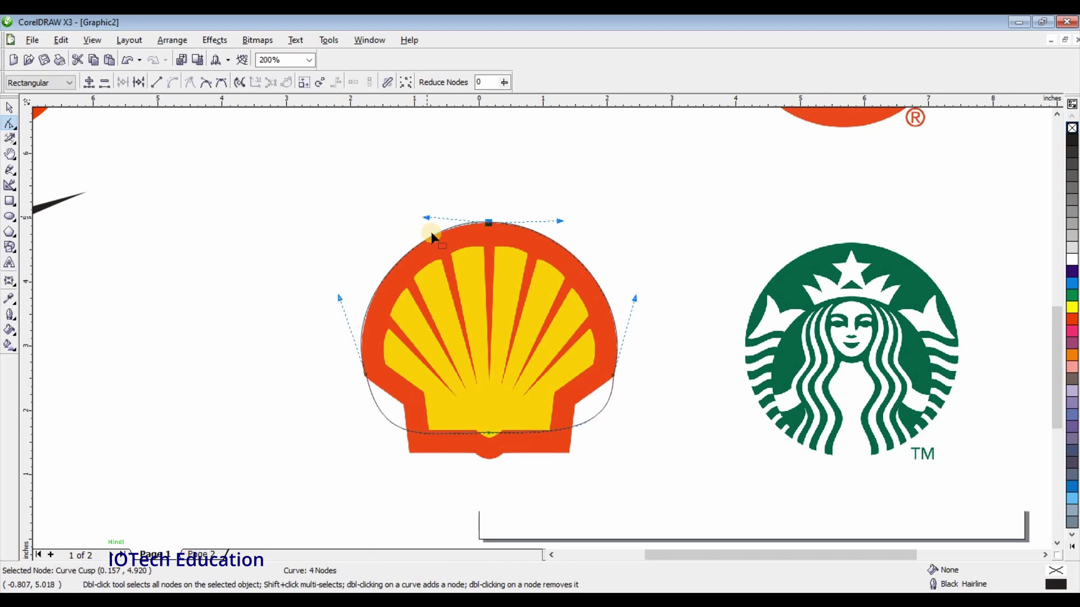
left_click(340, 298)
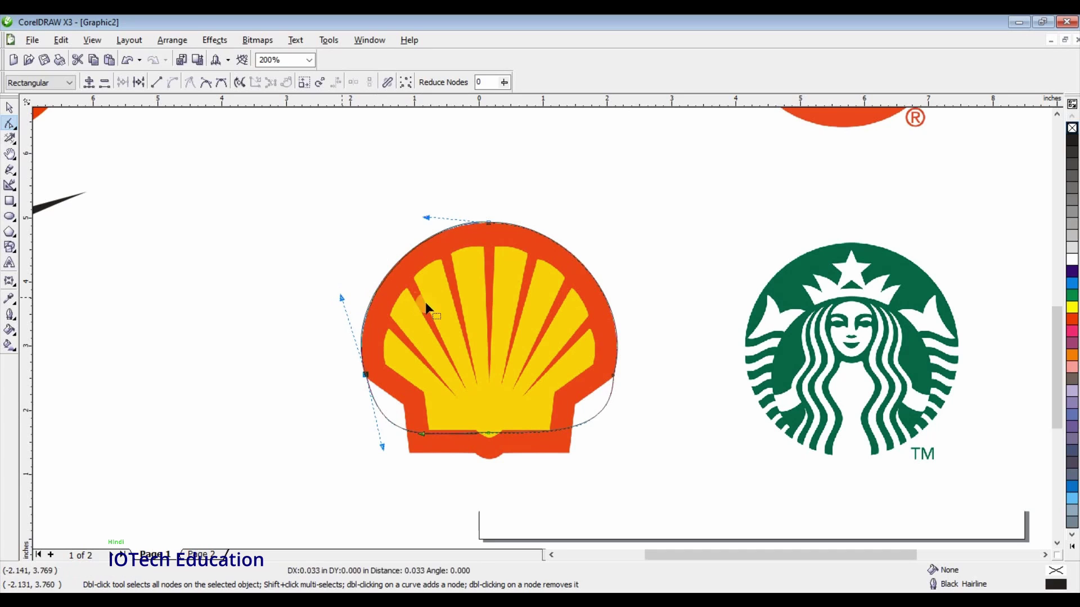
Step: Add a node at the shell's lower-left inward corner and convert the segment joining it to the left side node into a straight line
double_click(385, 420)
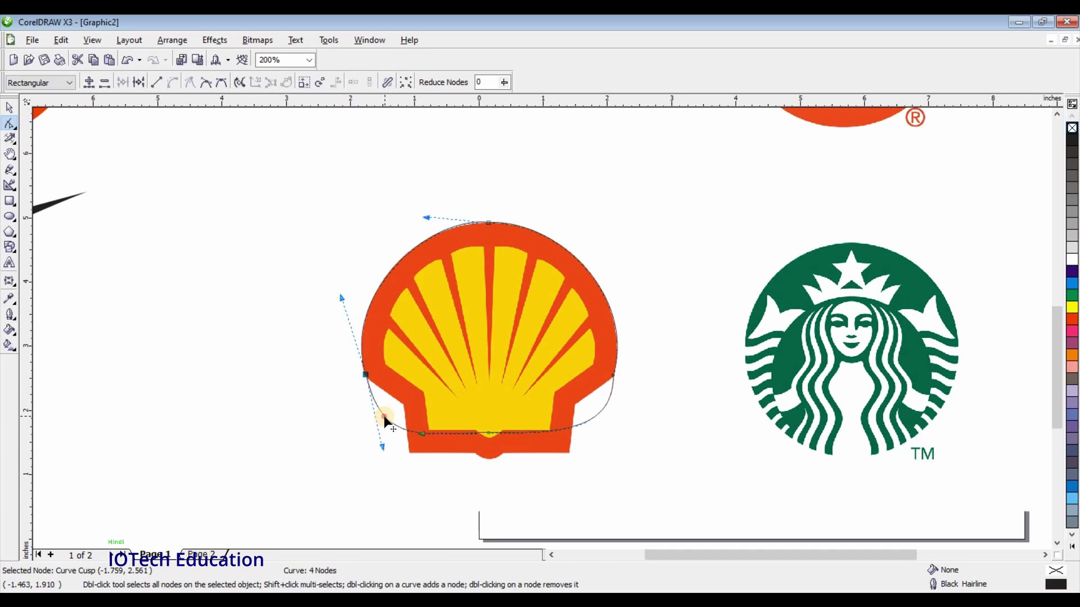
left_click_drag(401, 414, 364, 375)
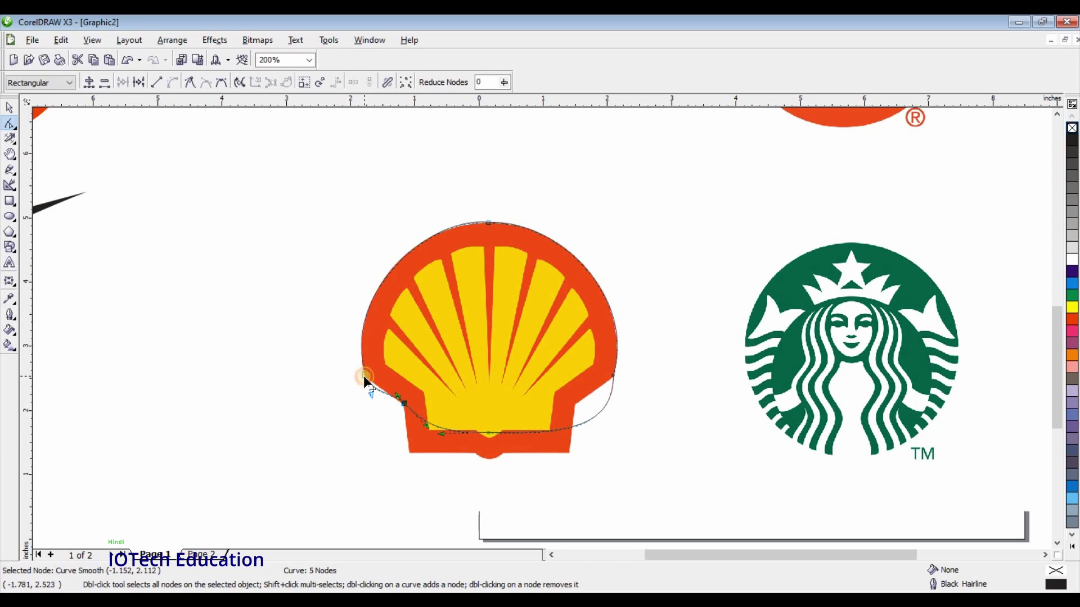
key("c")
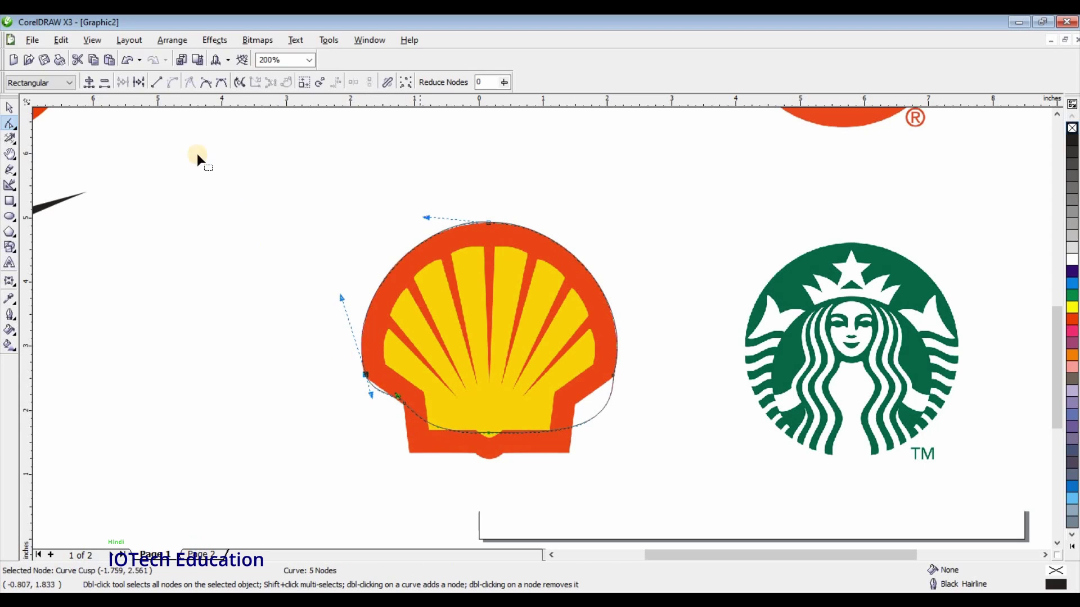
left_click(157, 82)
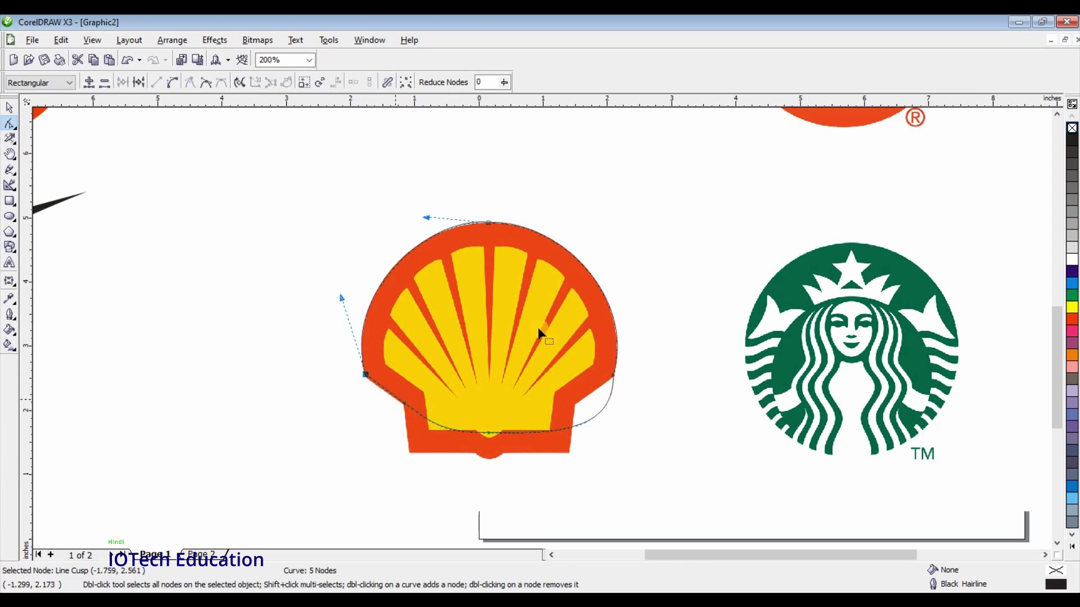
scroll(523, 326, "up", 1)
scroll(520, 325, "up", 1)
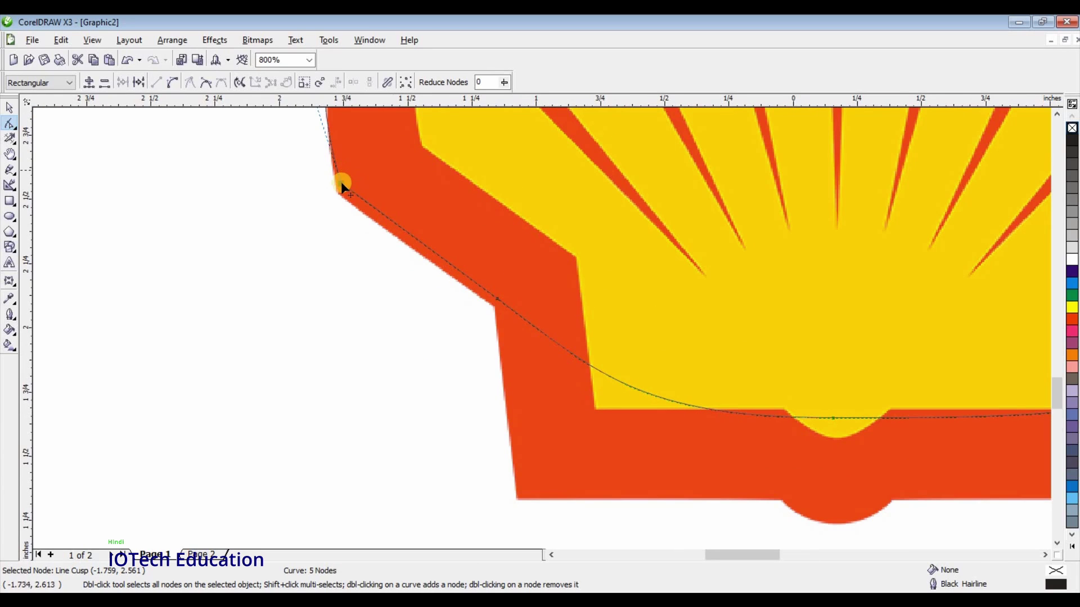
Step: Align the two left nodes with the shell's corners and add a bottom-left corner node, connected to the inward corner by a straight line
left_click_drag(341, 183, 339, 190)
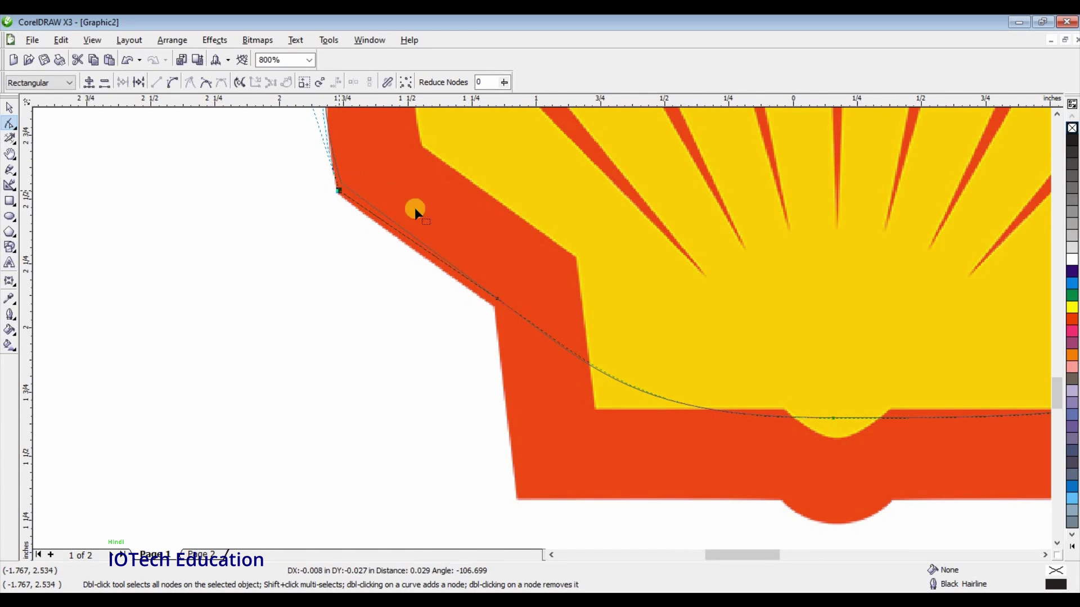
left_click(494, 304)
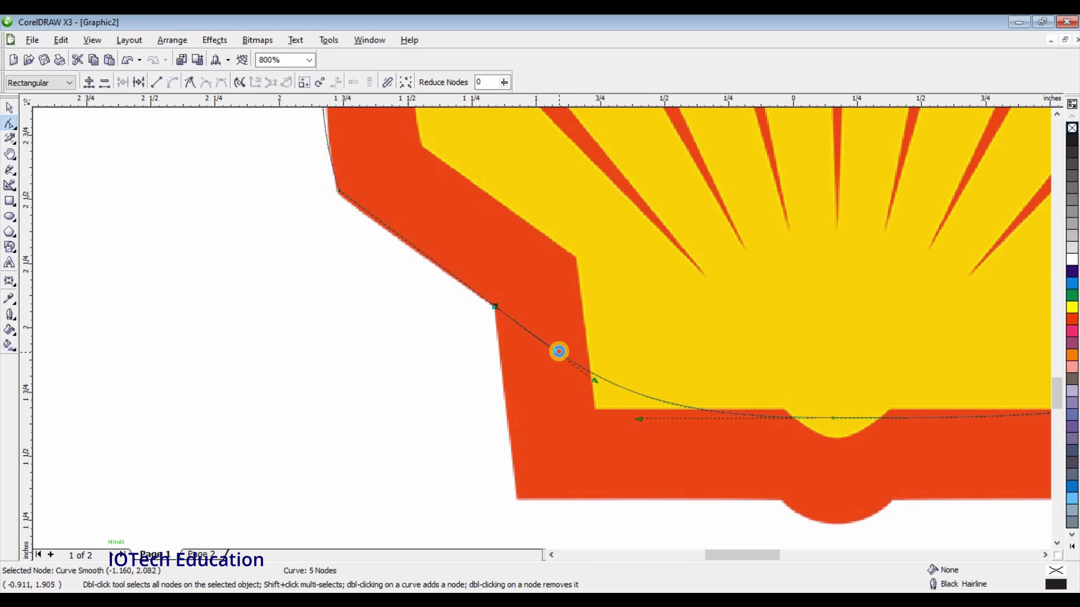
double_click(559, 350)
left_click_drag(558, 350, 532, 441)
left_click_drag(503, 321, 494, 304)
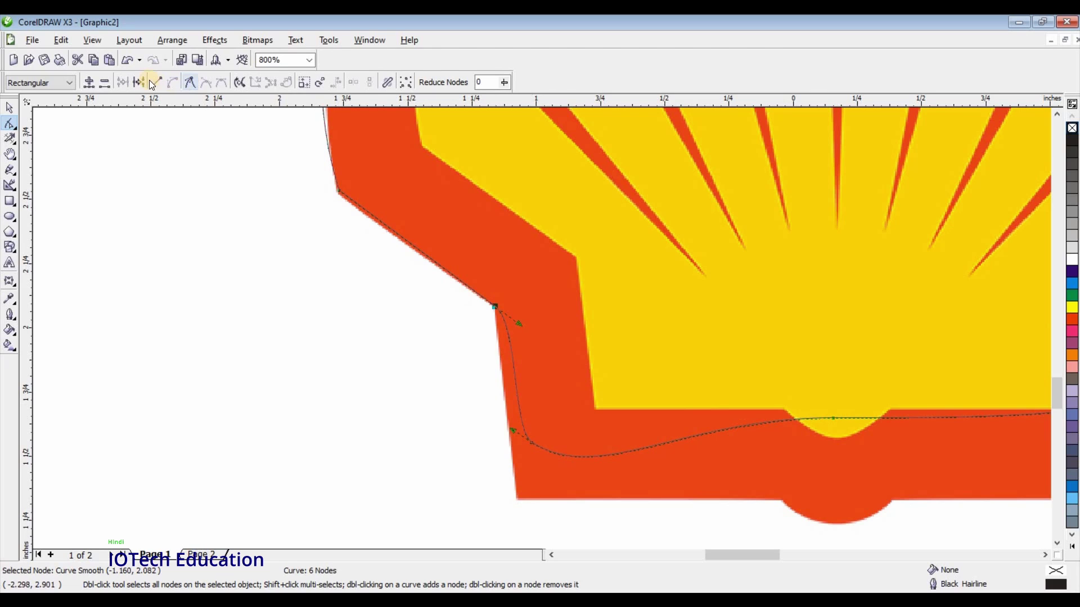
left_click(343, 197)
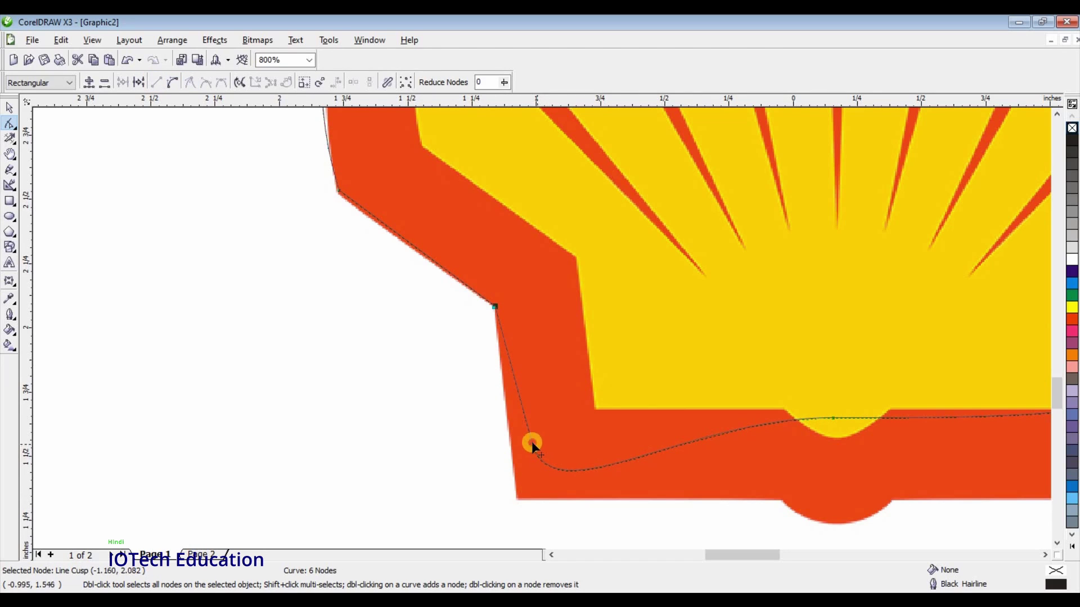
left_click(531, 442)
left_click_drag(523, 485, 516, 495)
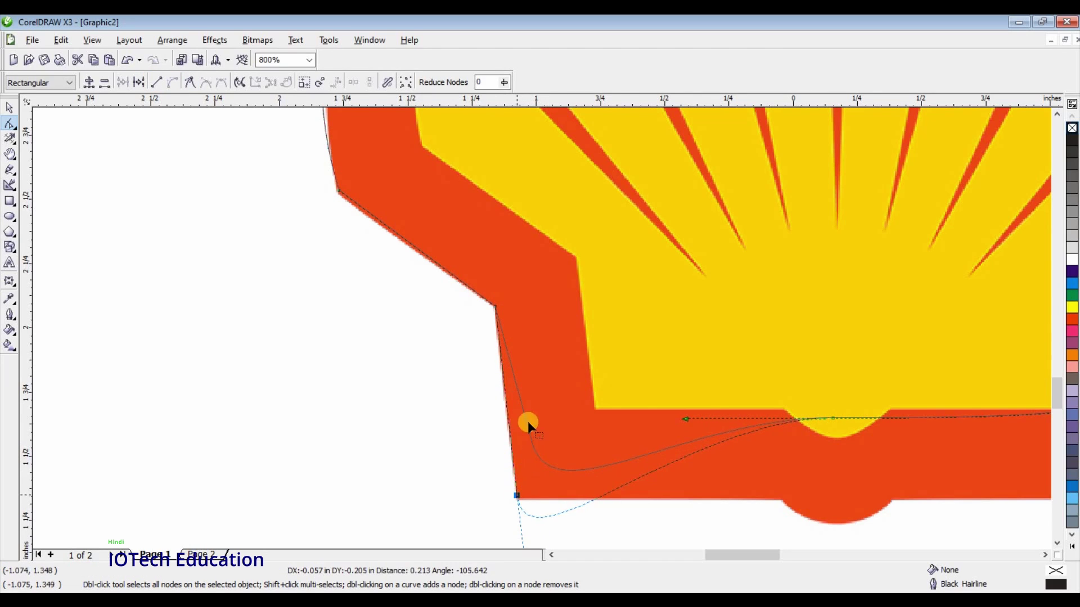
left_click_drag(528, 420, 527, 421)
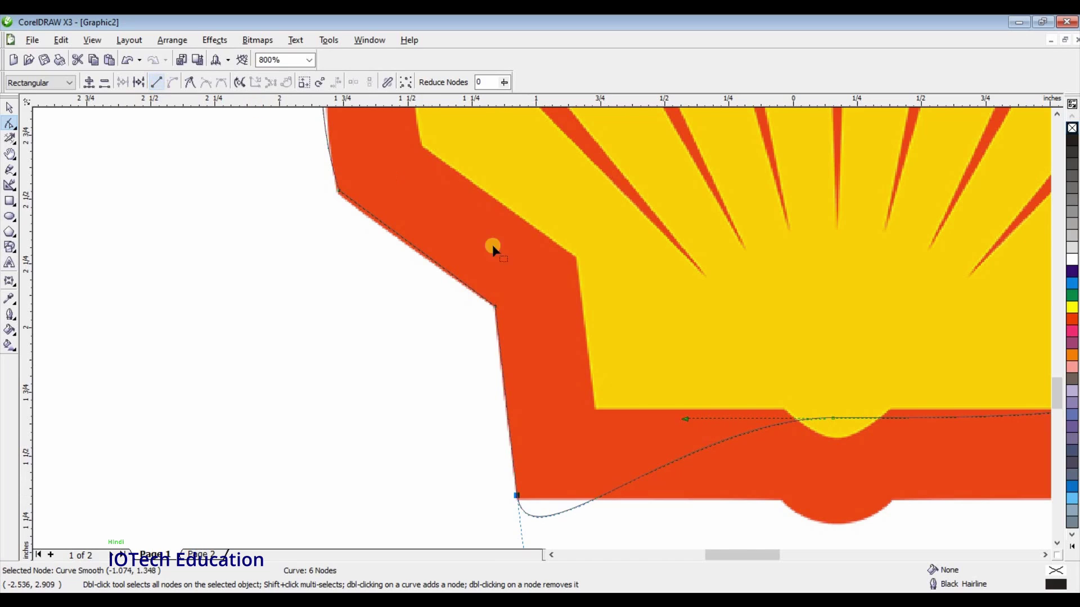
Step: Straighten the outline along the shell's bottom-left edge up to a new node at the bulge's left end, and delete the old bottom node
left_click(779, 426)
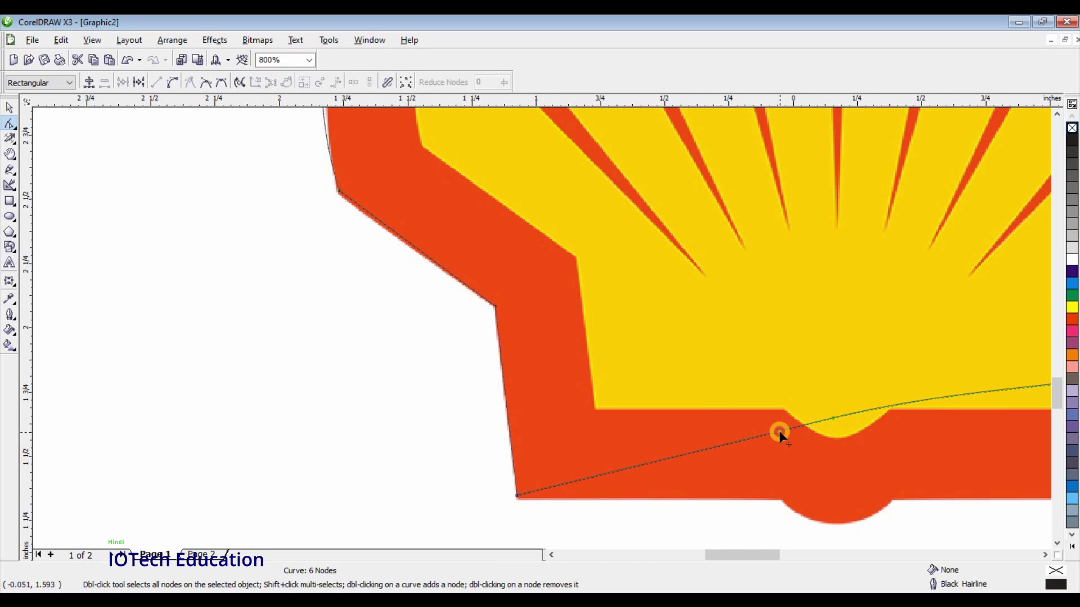
left_click_drag(779, 431, 780, 500)
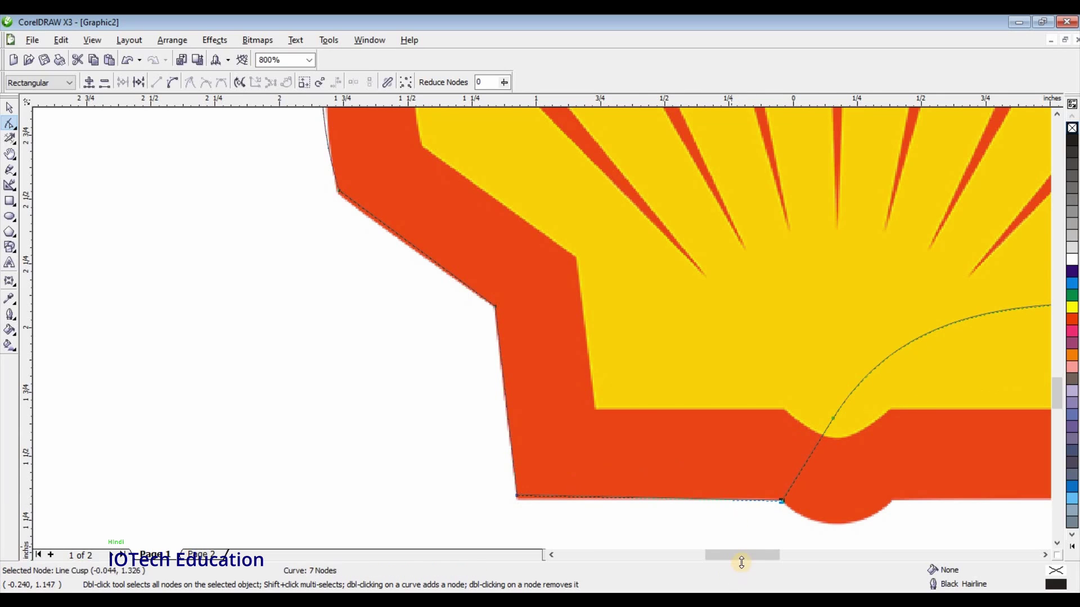
left_click_drag(743, 555, 775, 549)
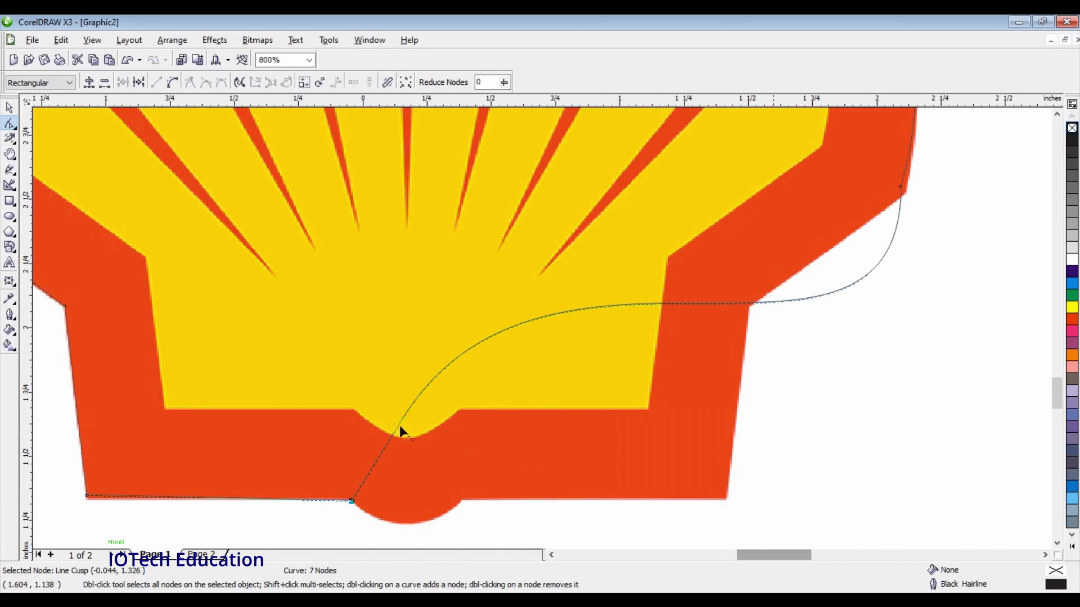
left_click(403, 416)
key("Delete")
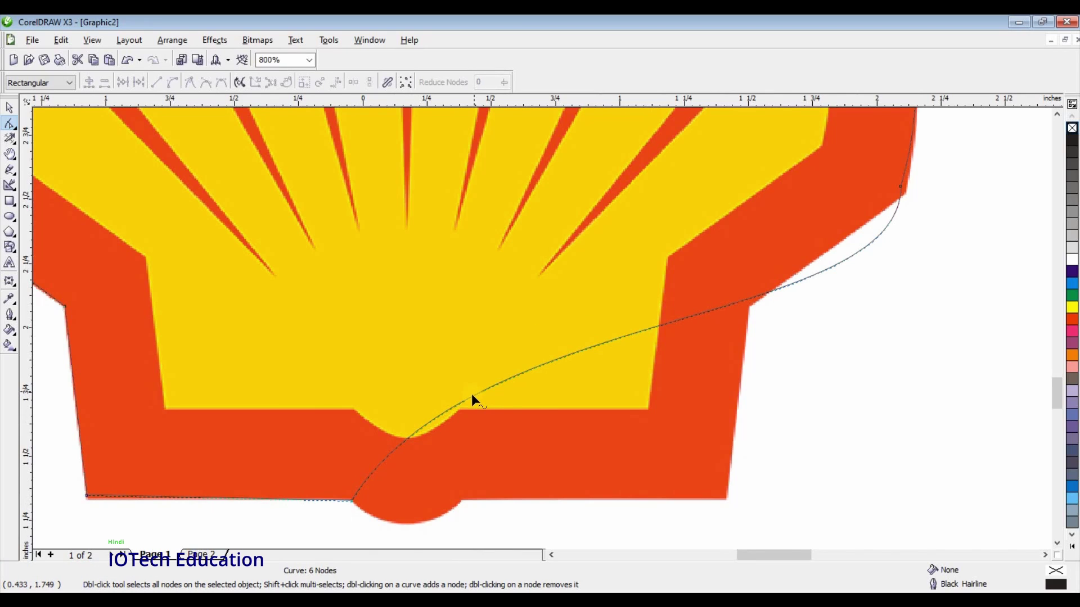
Step: Add a node at the shell's lower-right inward corner and join it by a straight line to the right side node, aligned with its corner
left_click_drag(474, 396, 780, 261)
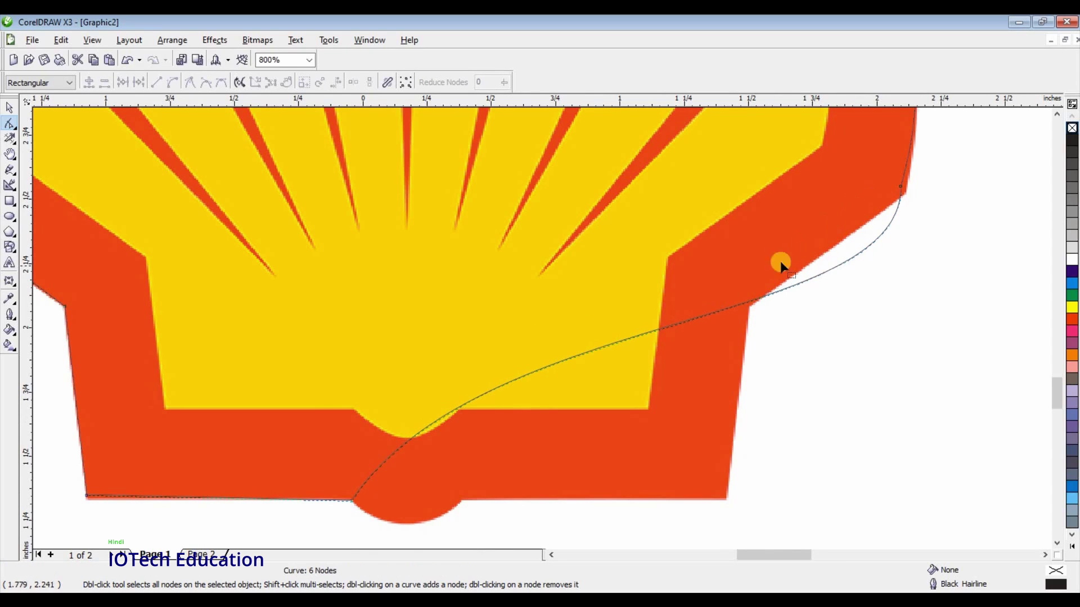
left_click(748, 304)
left_click_drag(748, 303, 748, 309)
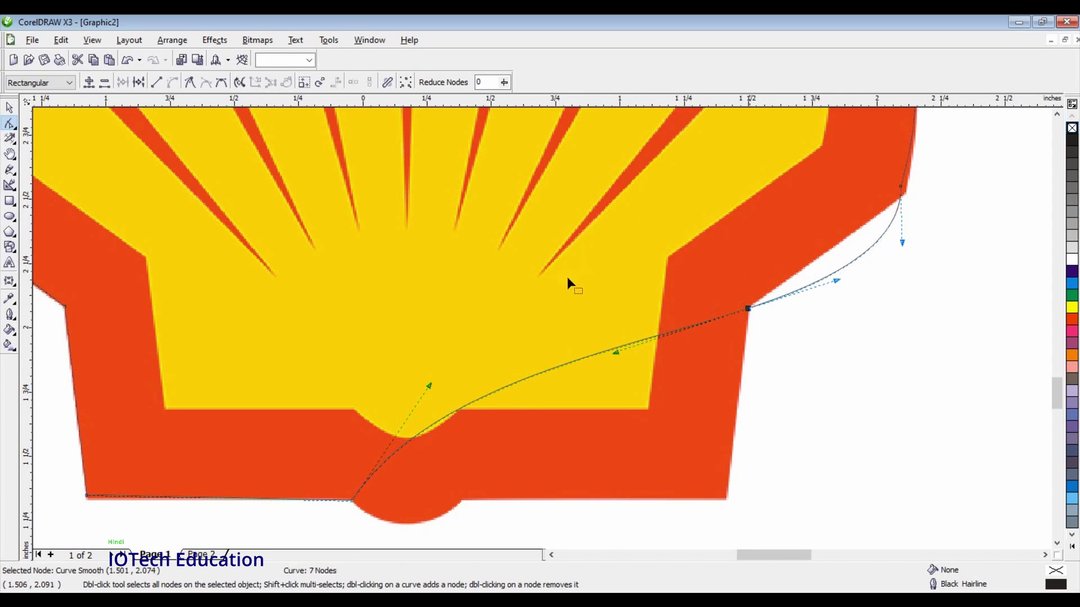
left_click(150, 84)
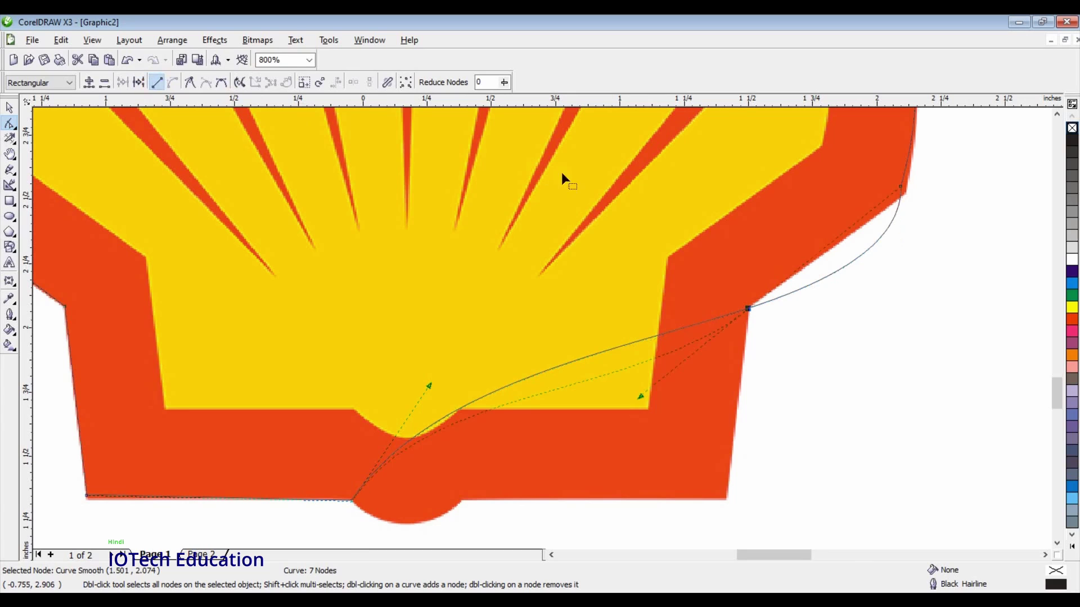
left_click(905, 190)
left_click_drag(906, 190, 907, 192)
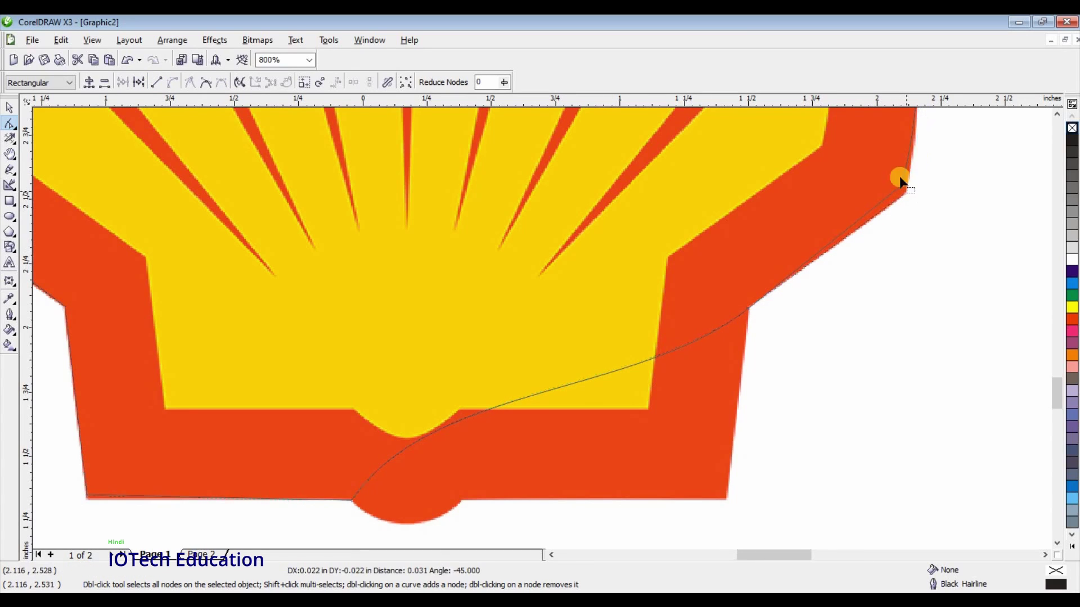
Step: Add a cusp node at the shell's bottom-right corner, joined to the inward corner above by a straight line
double_click(629, 362)
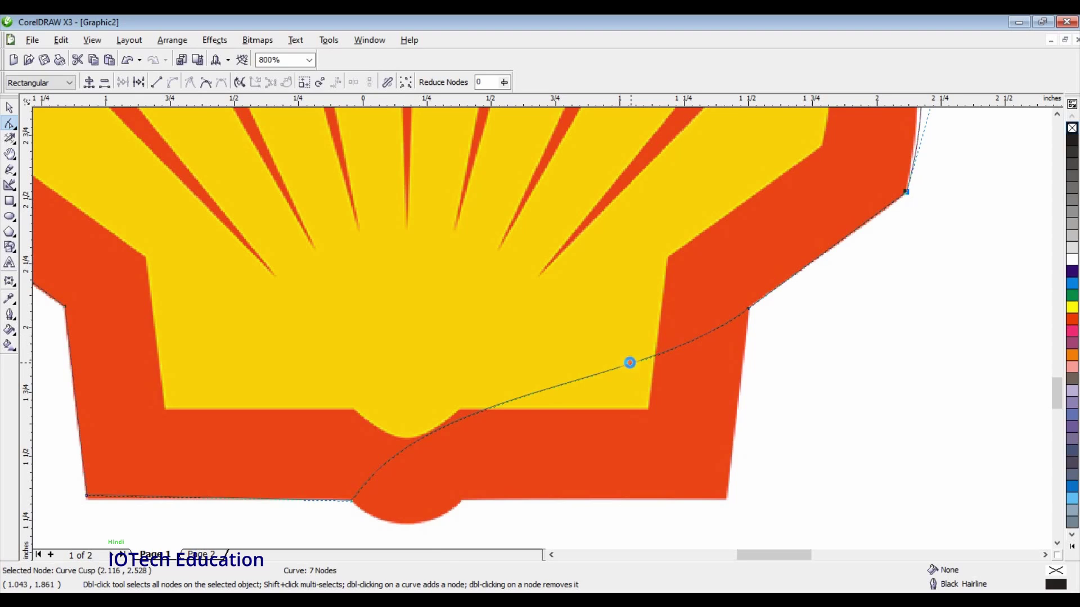
left_click_drag(630, 362, 710, 487)
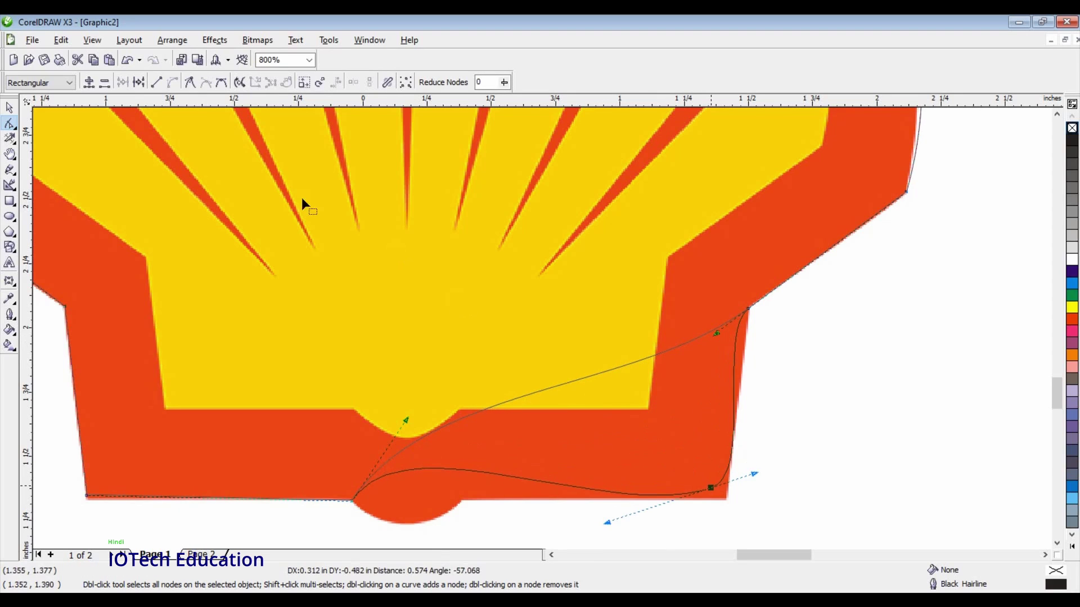
left_click(188, 83)
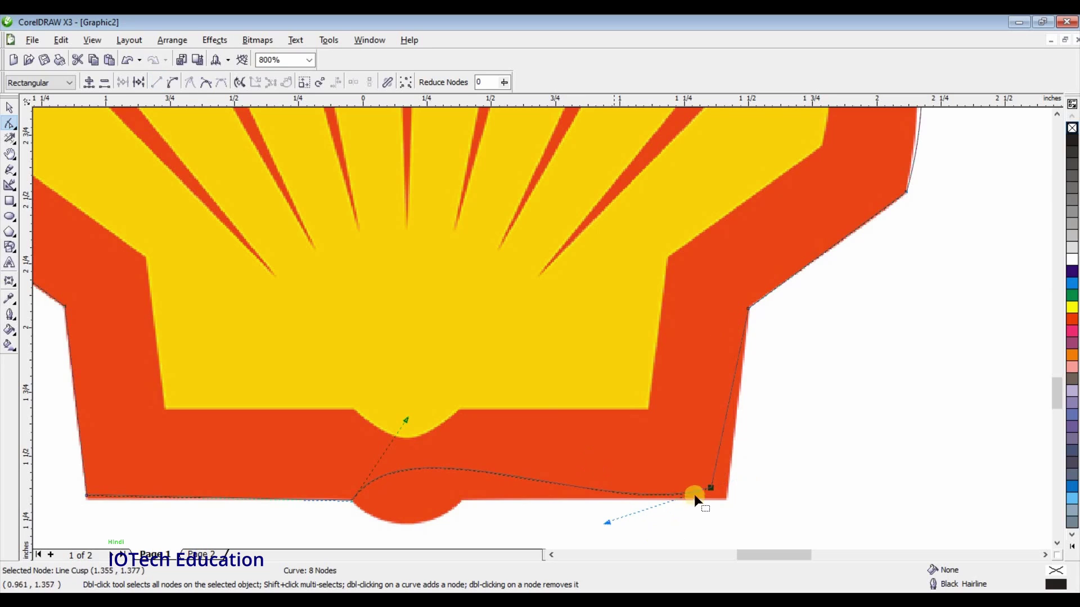
left_click_drag(711, 483, 727, 493)
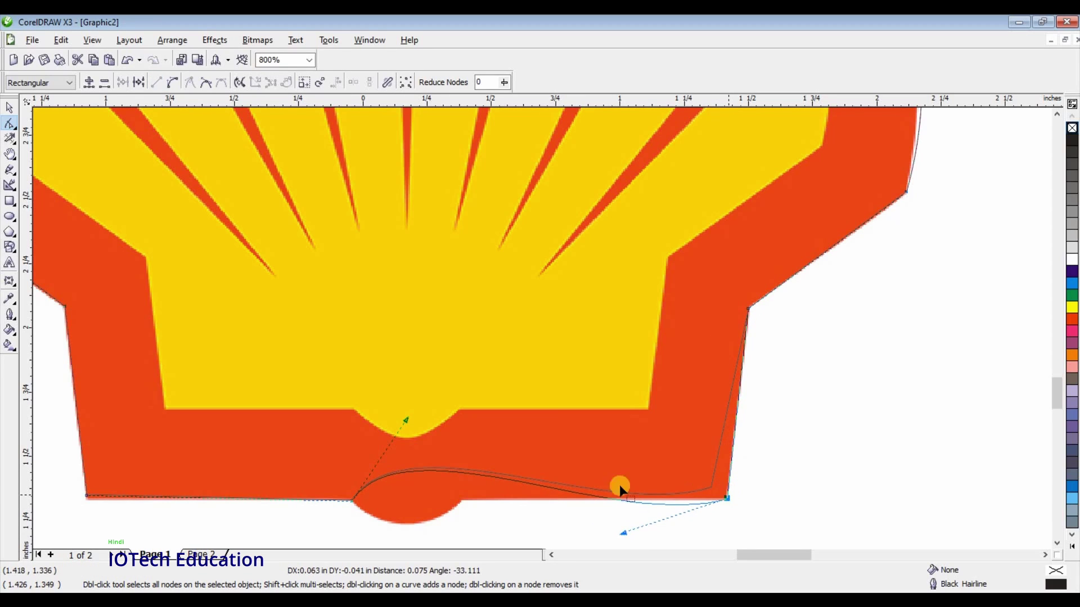
Step: Add a node at the right end of the bottom bulge and straighten the segment running to the bottom-right corner
left_click(473, 470)
left_click_drag(467, 473, 458, 501)
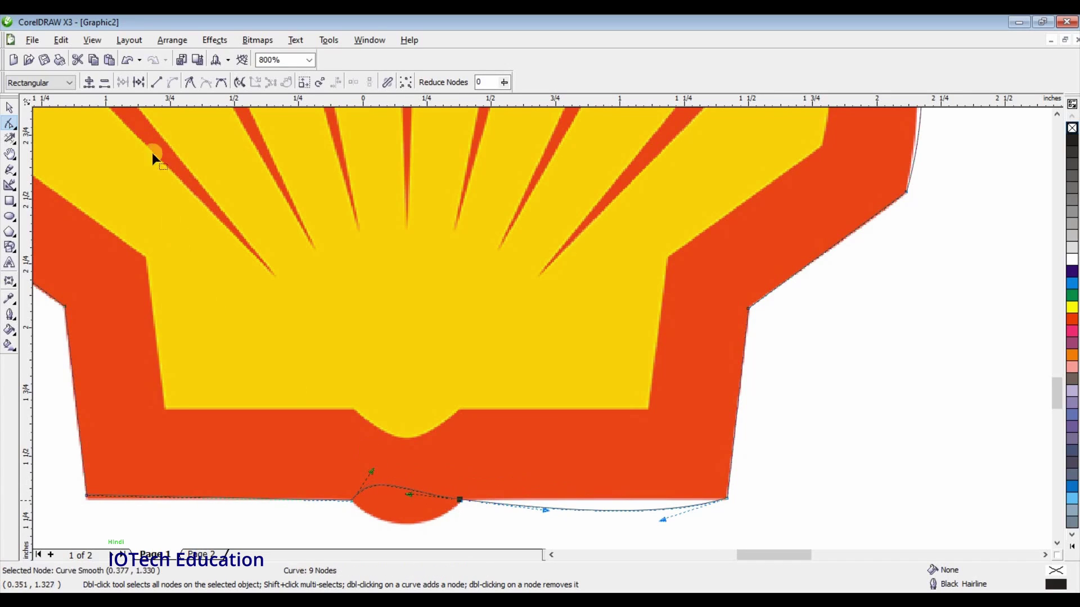
left_click(157, 85)
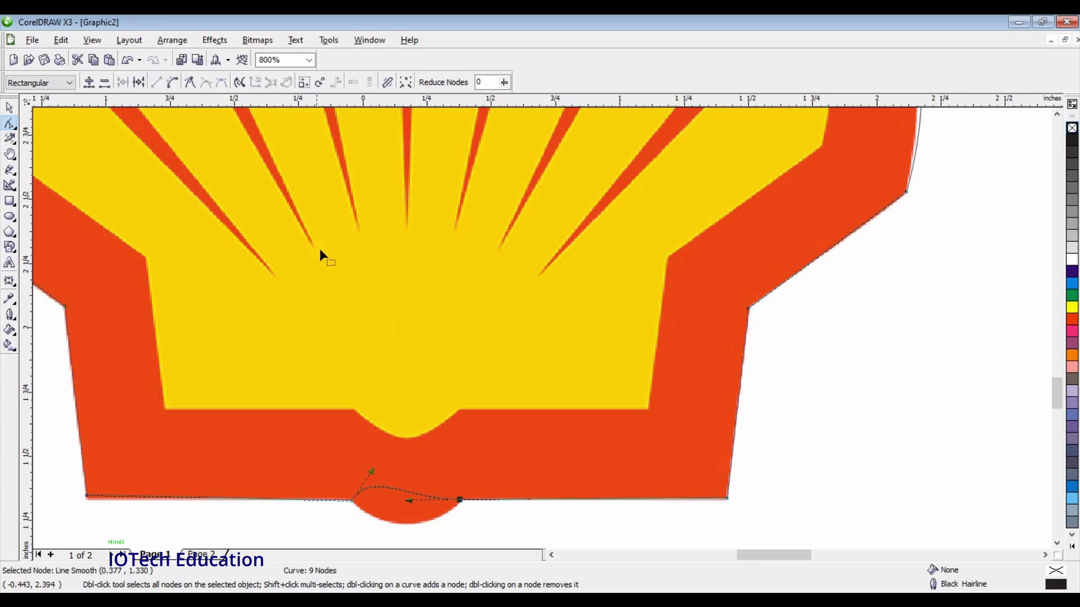
Step: Bend the bulge segment down along the shell's bottom curve, making its right end node a cusp and adjusting that node's handle
left_click(389, 503)
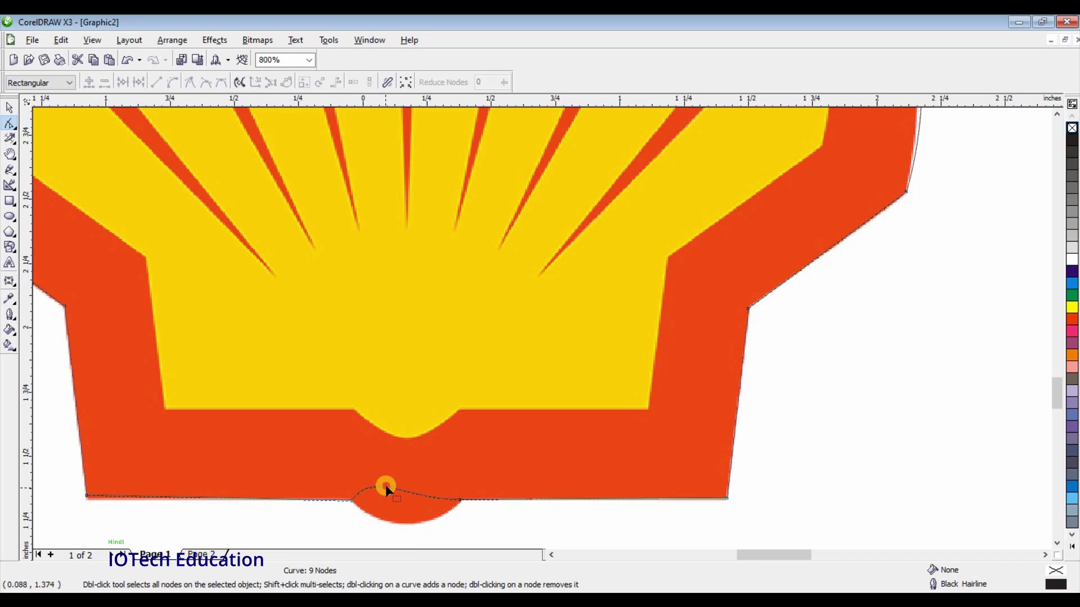
left_click_drag(387, 485, 412, 531)
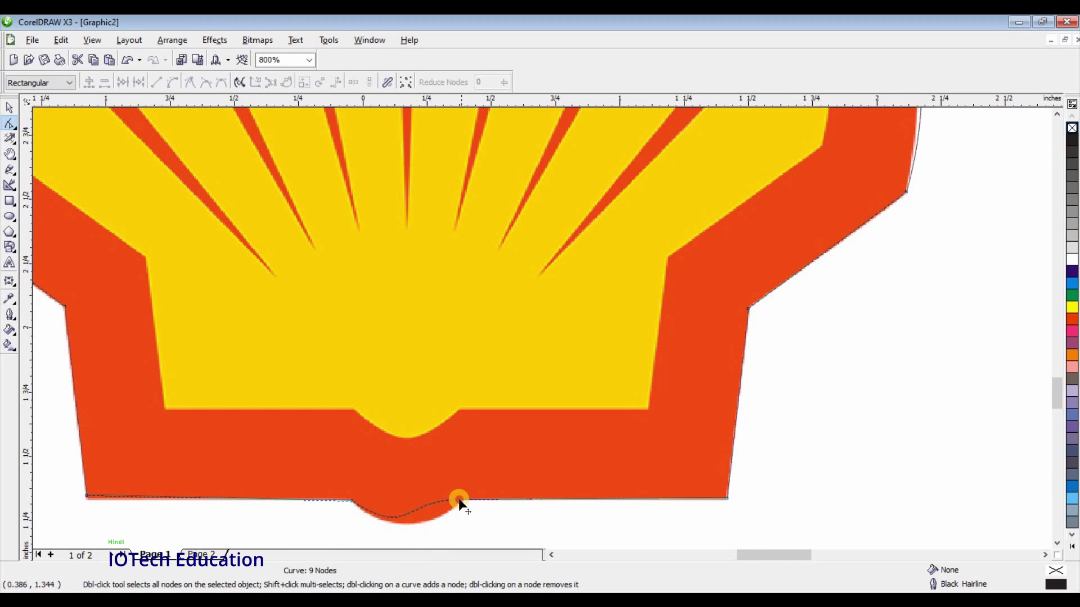
left_click(460, 499)
mouse_move(402, 500)
left_mouse_down()
mouse_move(412, 528)
mouse_move(411, 488)
left_mouse_up()
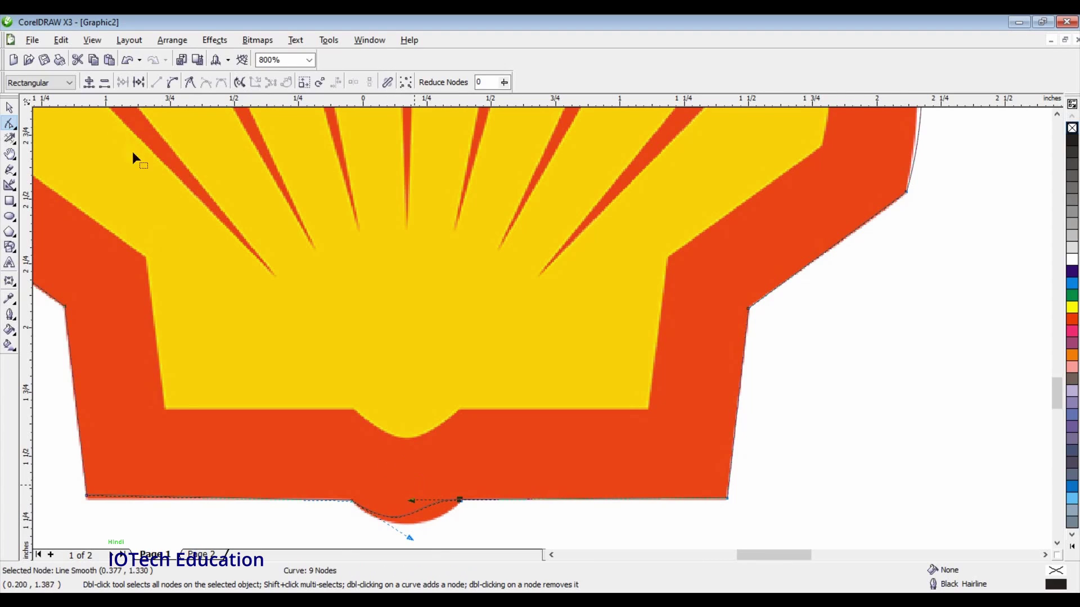
left_click(190, 83)
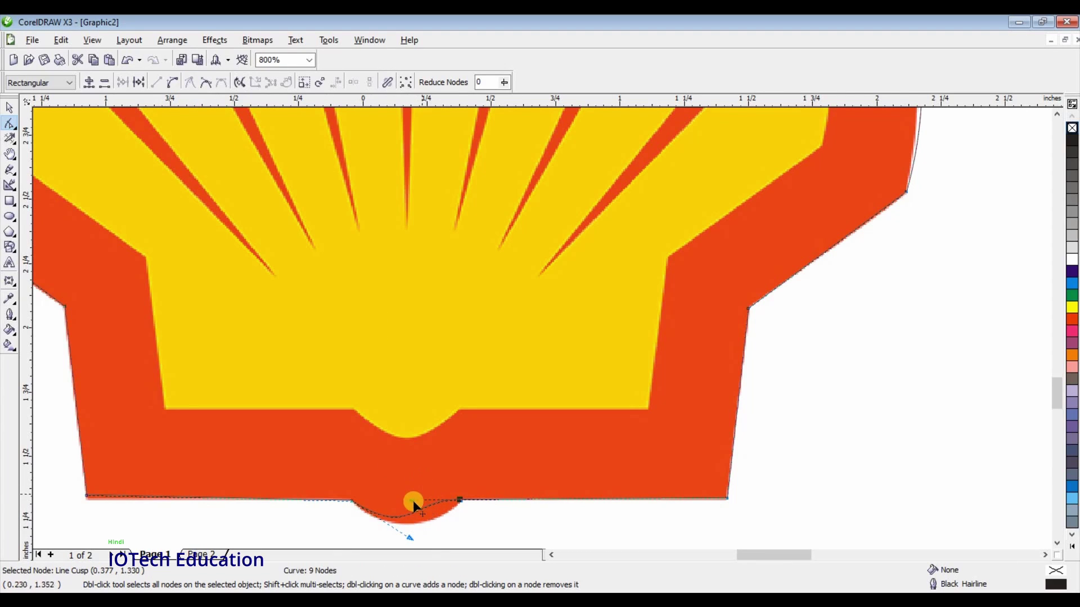
mouse_move(412, 500)
left_mouse_down()
mouse_move(420, 520)
mouse_move(433, 523)
mouse_move(397, 526)
mouse_move(407, 541)
mouse_move(404, 494)
left_mouse_up()
Step: Fine-tune the handles of the right, top and left nodes so both upper arcs follow the shell's outer edge
scroll(541, 327, "down", 3)
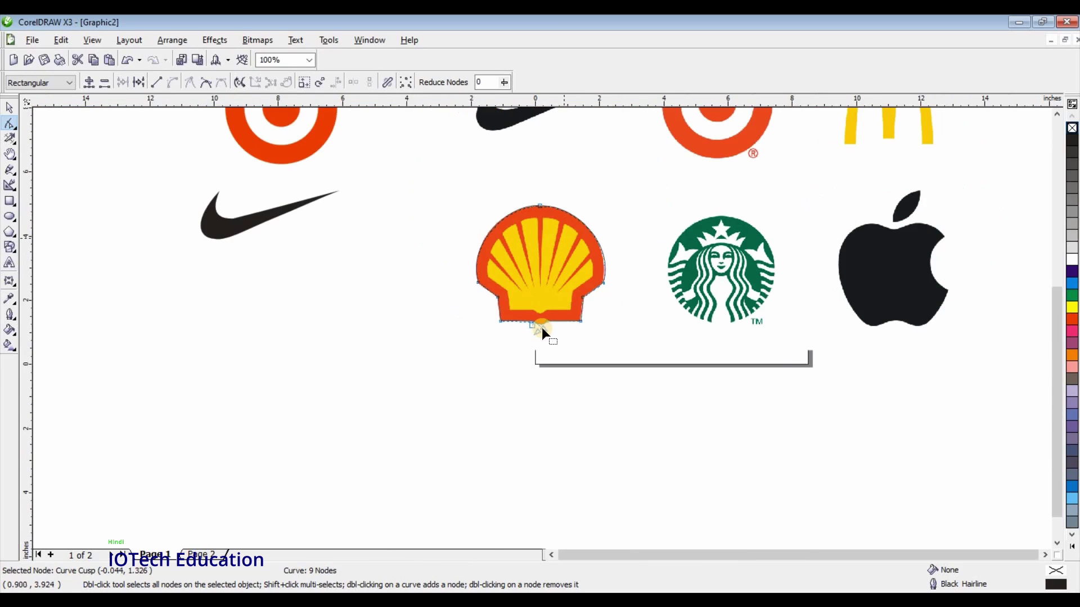
scroll(731, 448, "up", 2)
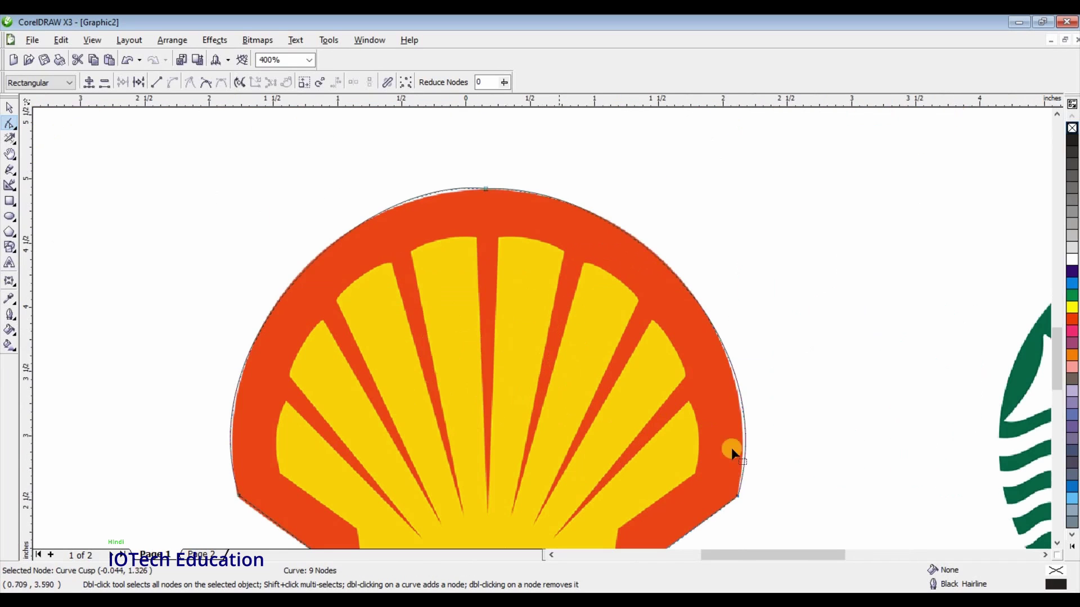
left_click(737, 494)
left_click_drag(765, 340, 730, 321)
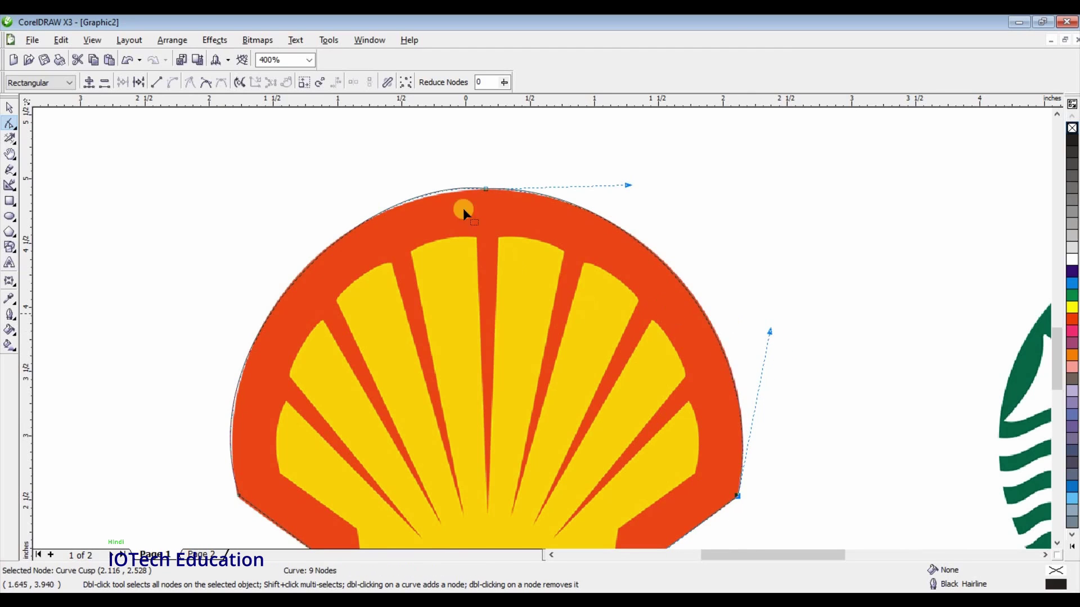
left_click(484, 190)
left_click_drag(361, 177, 336, 191)
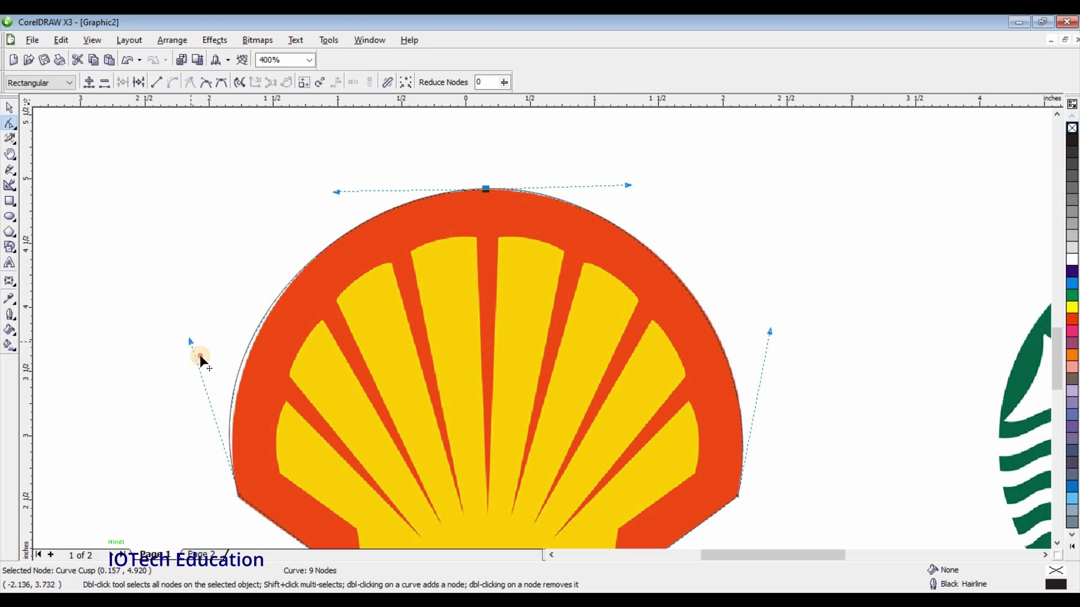
mouse_move(191, 341)
left_mouse_down()
mouse_move(199, 361)
mouse_move(205, 329)
left_mouse_up()
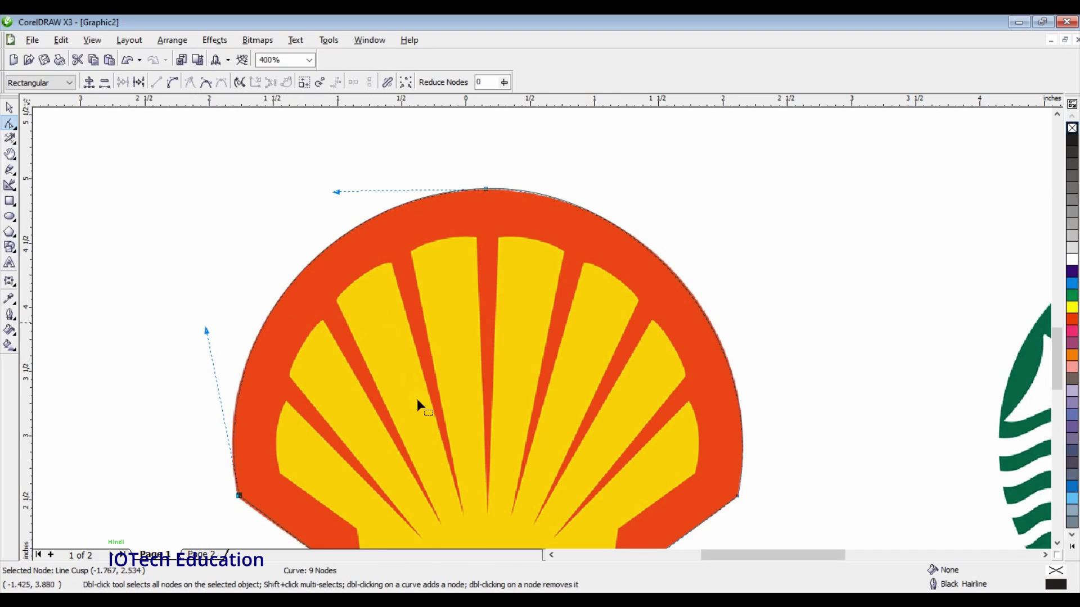
Step: Draw an ellipse about 3.24 by 3.04 inches and fit it around the yellow interior of the Shell logo
key("F3")
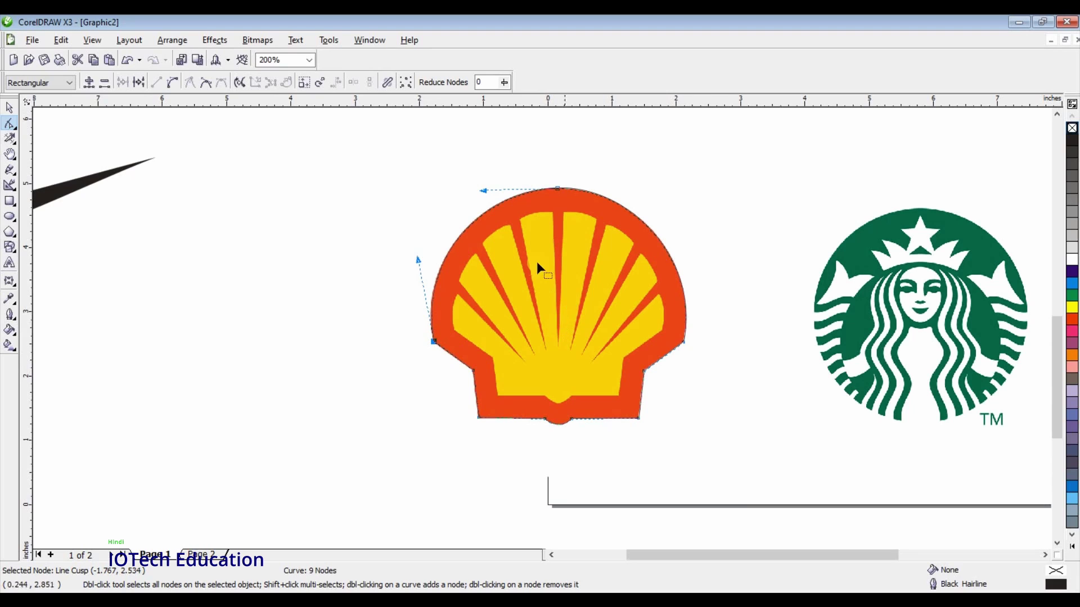
left_click(11, 217)
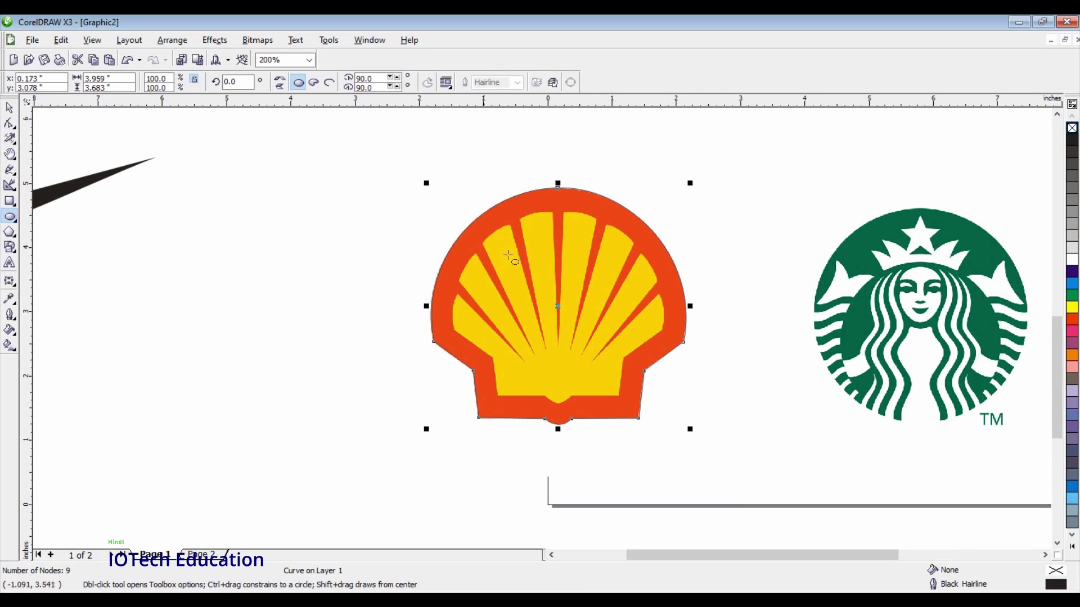
left_click_drag(450, 229, 572, 304)
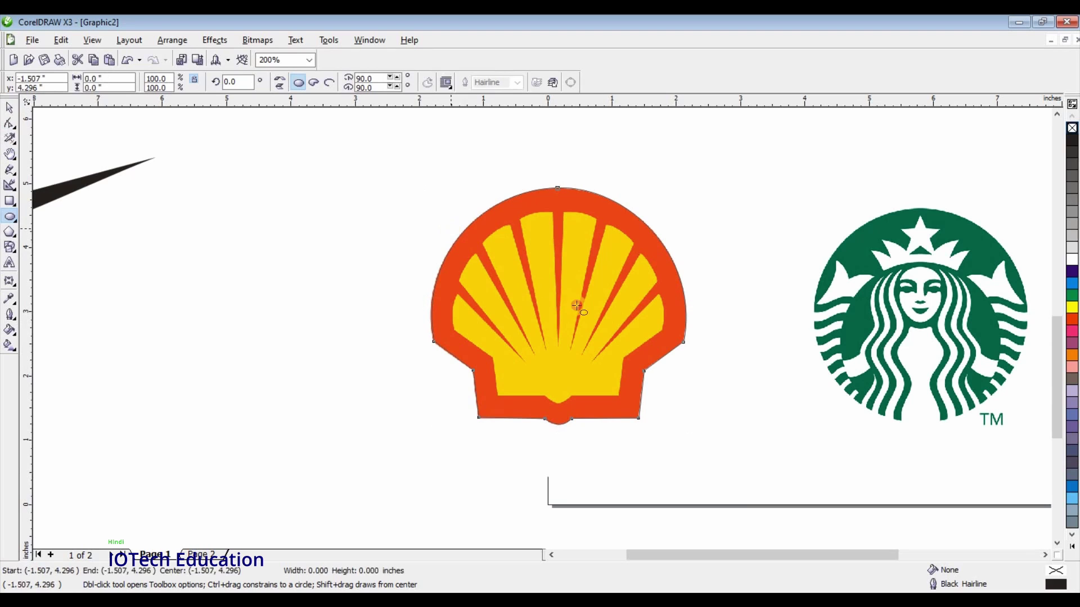
left_click_drag(604, 387, 646, 260)
left_click_drag(624, 224, 650, 225)
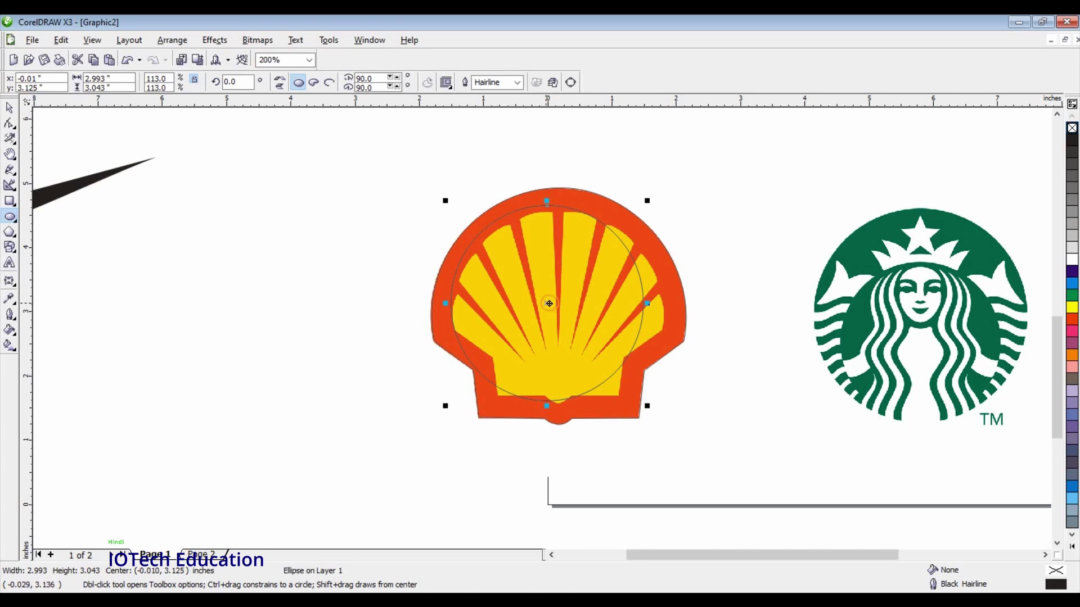
left_click_drag(552, 306, 557, 312)
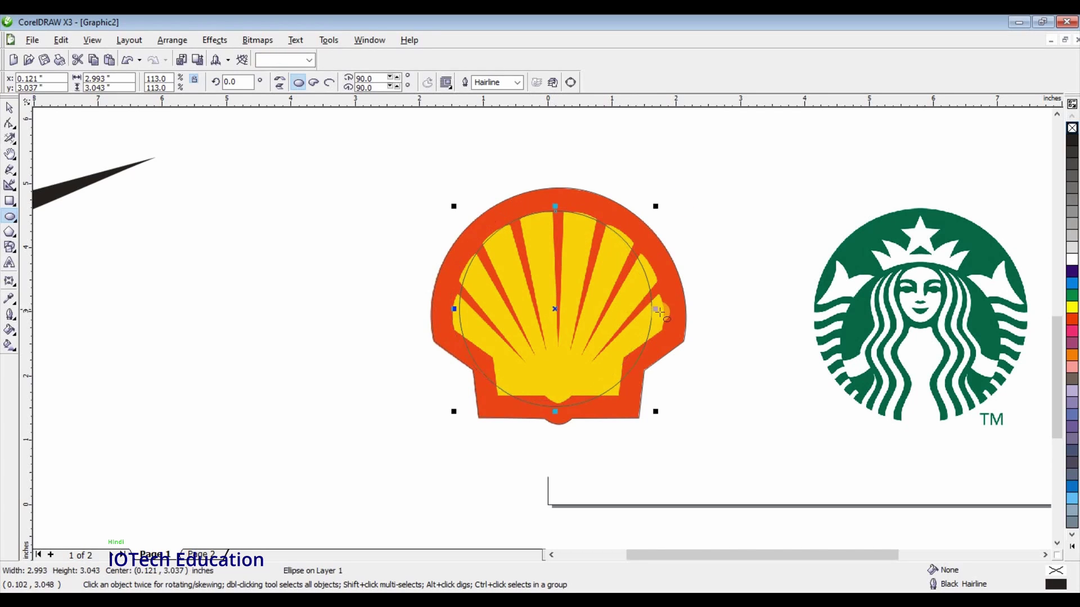
left_click_drag(657, 310, 666, 310)
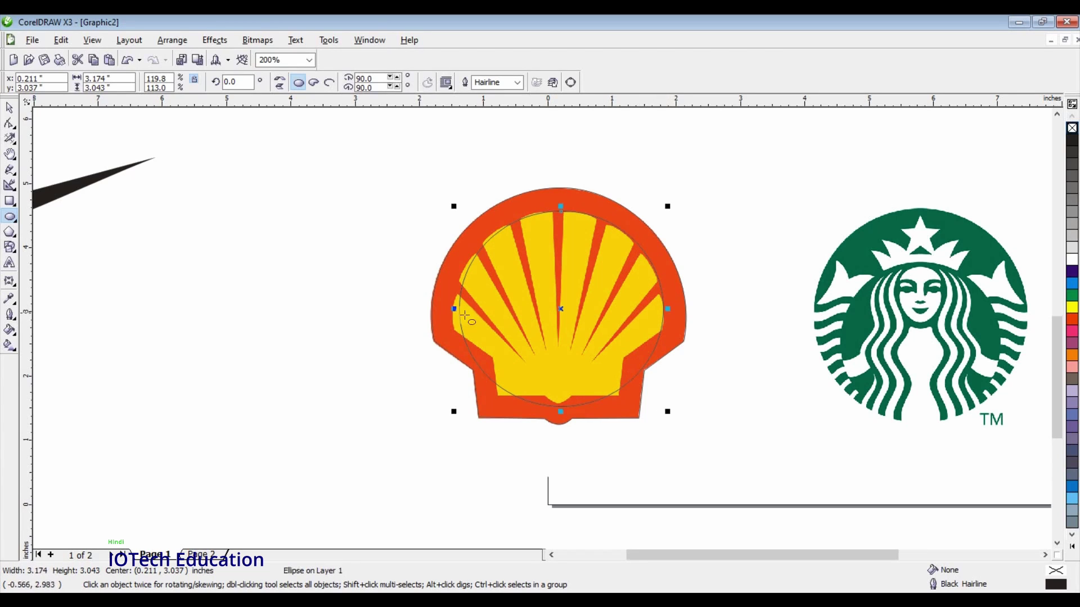
left_click_drag(450, 309, 449, 311)
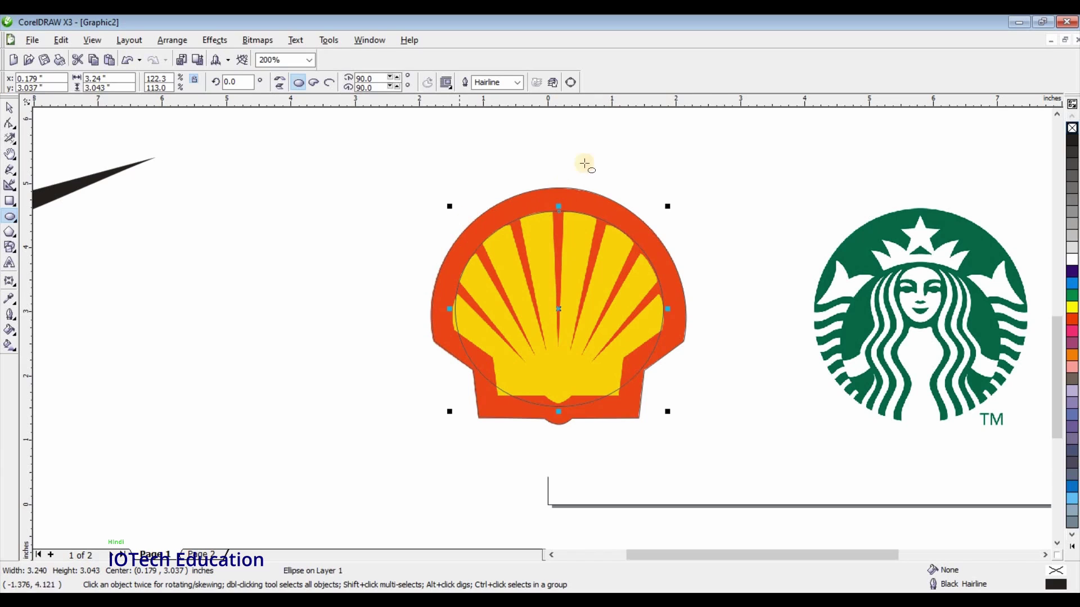
Step: Convert the ellipse to curves and add a cusp node at the lower-left corner of the yellow interior's lowest left segment
left_click(571, 84)
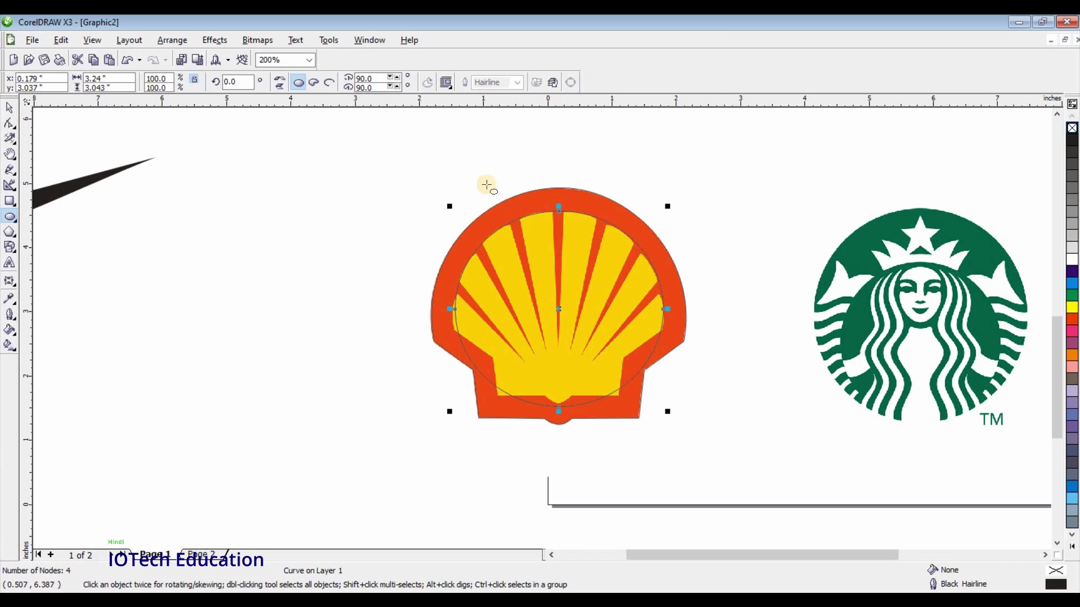
left_click(9, 124)
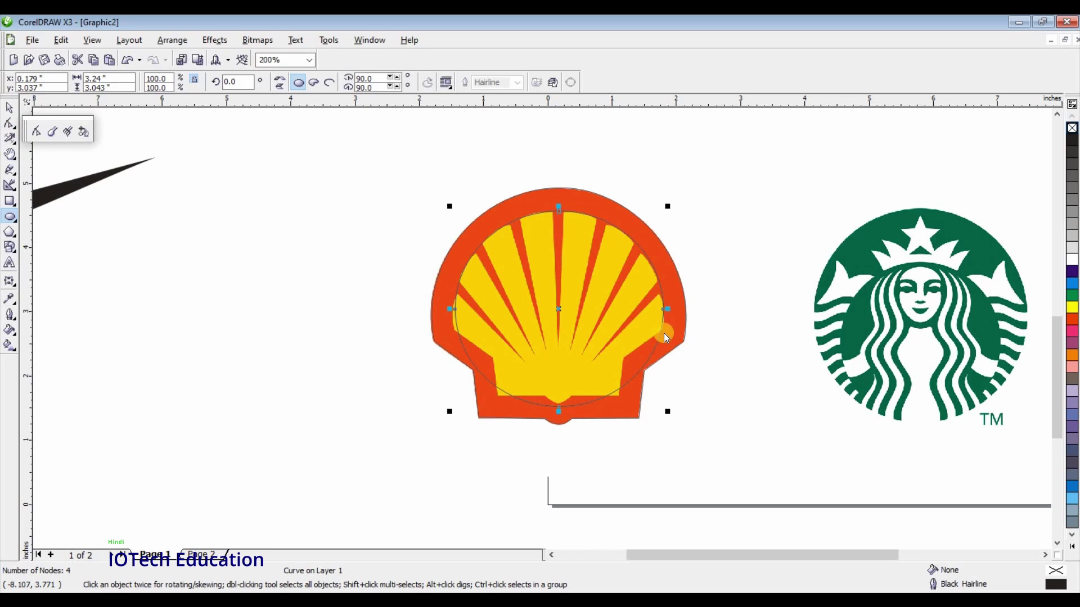
scroll(542, 328, "up", 1)
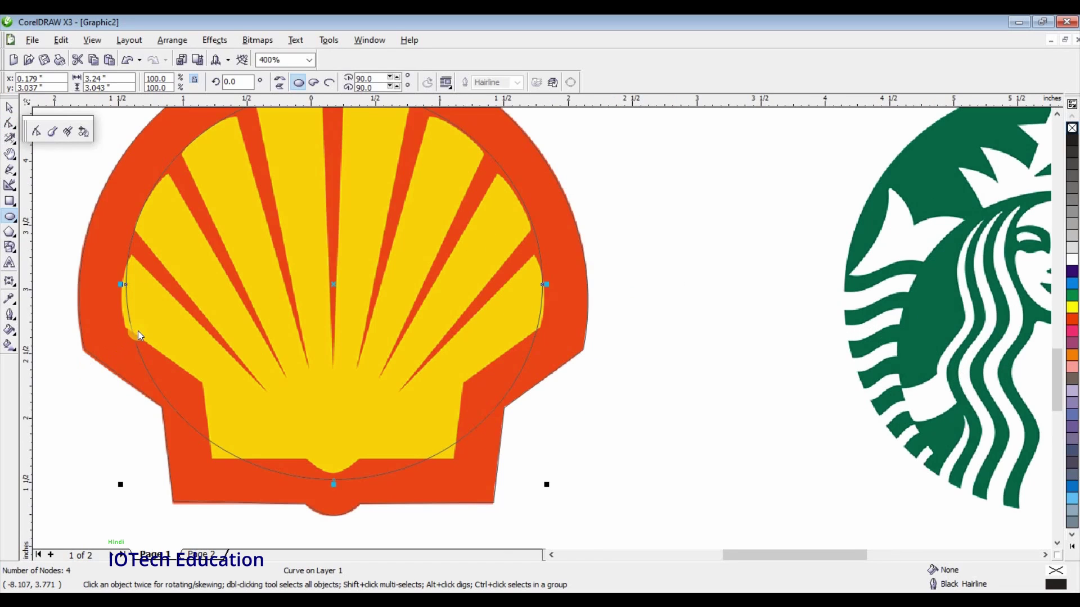
left_click(542, 332)
scroll(542, 332, "up", 2)
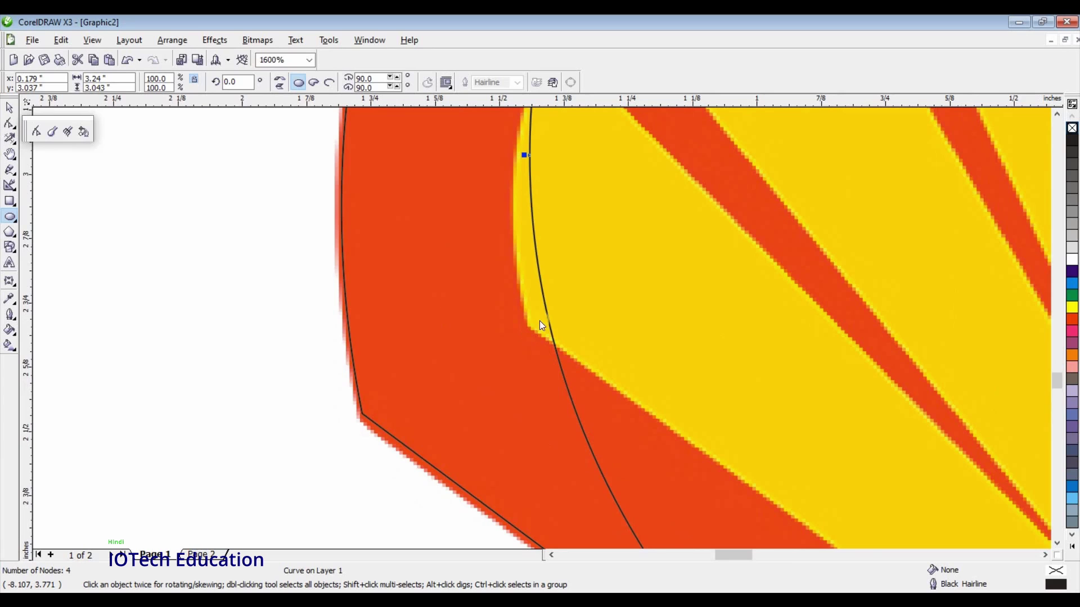
left_click(525, 311)
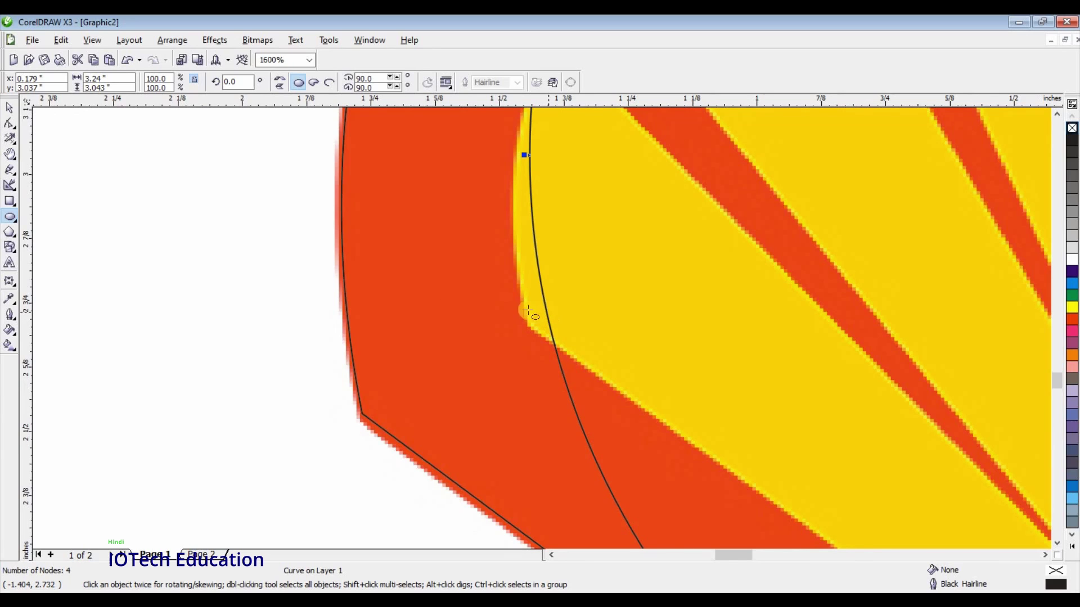
left_click(10, 125)
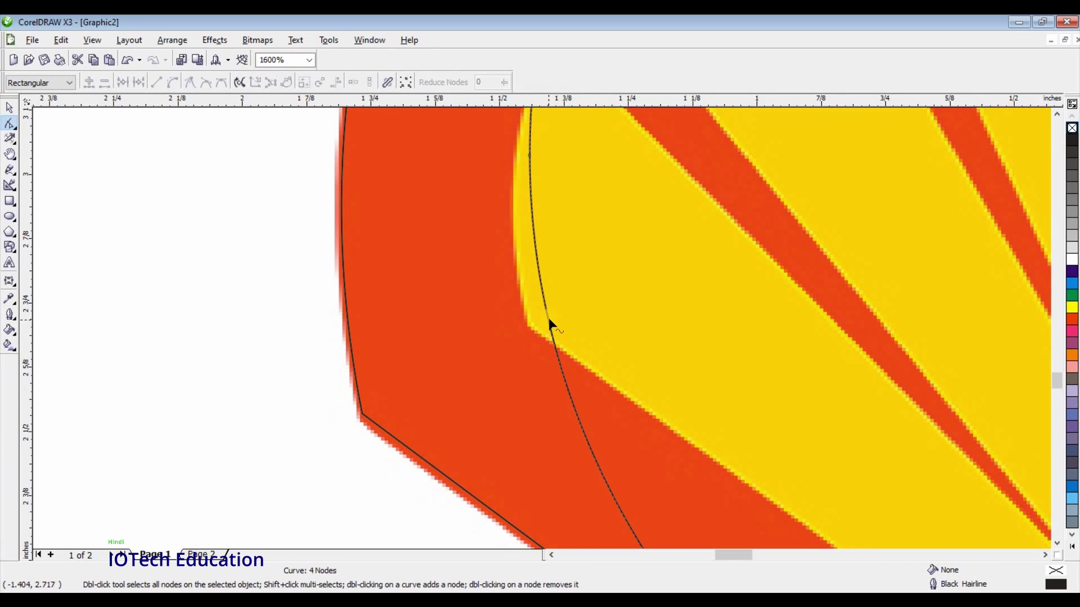
mouse_move(547, 319)
left_mouse_down()
mouse_move(527, 321)
mouse_move(557, 322)
left_mouse_up()
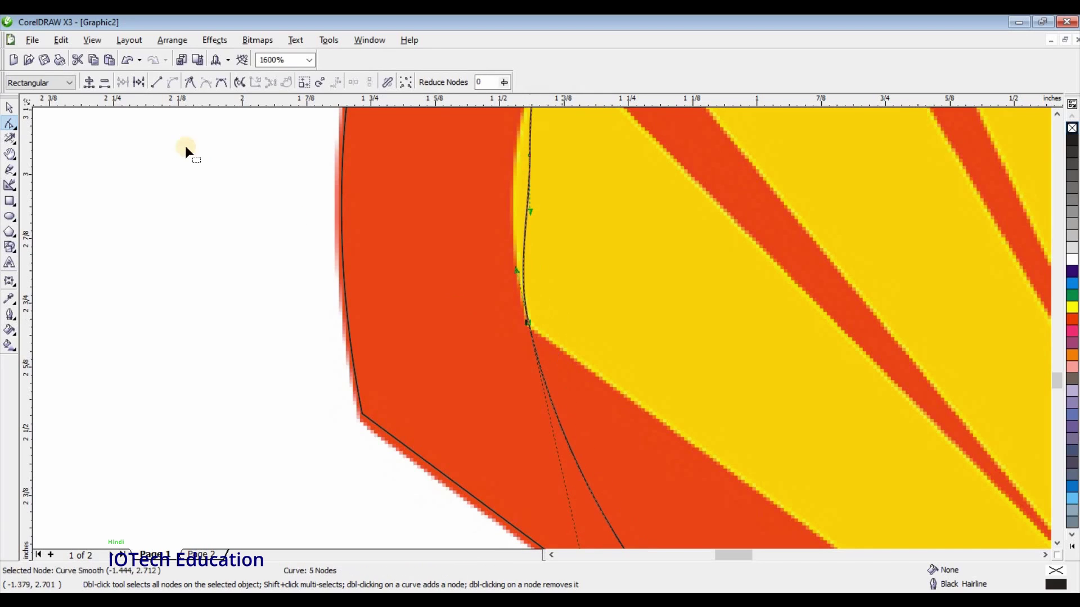
left_click(190, 83)
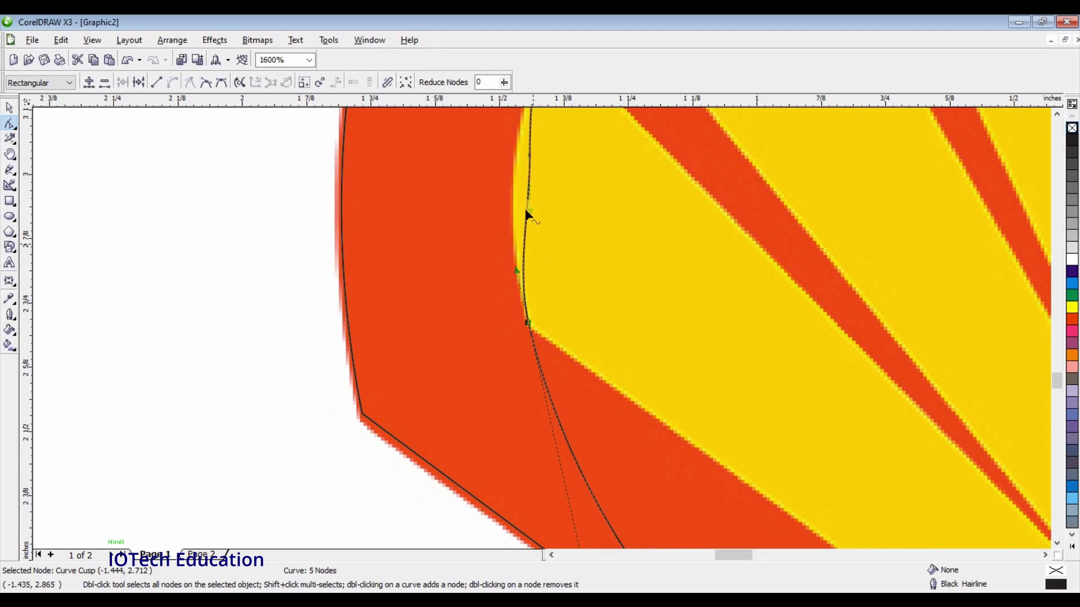
Step: Add a cusp node at the upper tip of the lowest left yellow segment
scroll(542, 327, "down", 2)
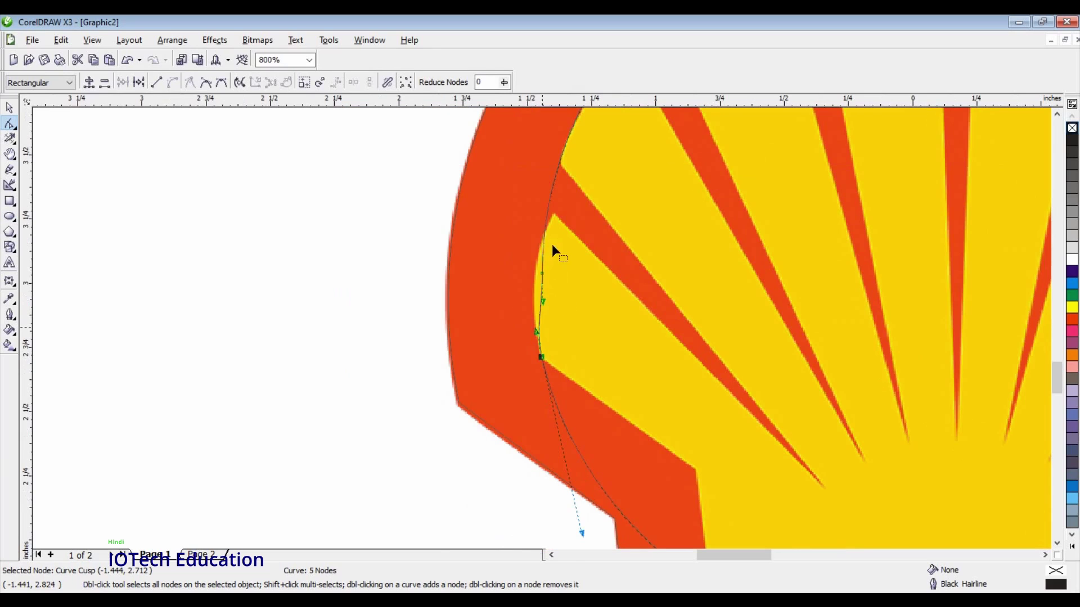
left_click(545, 225)
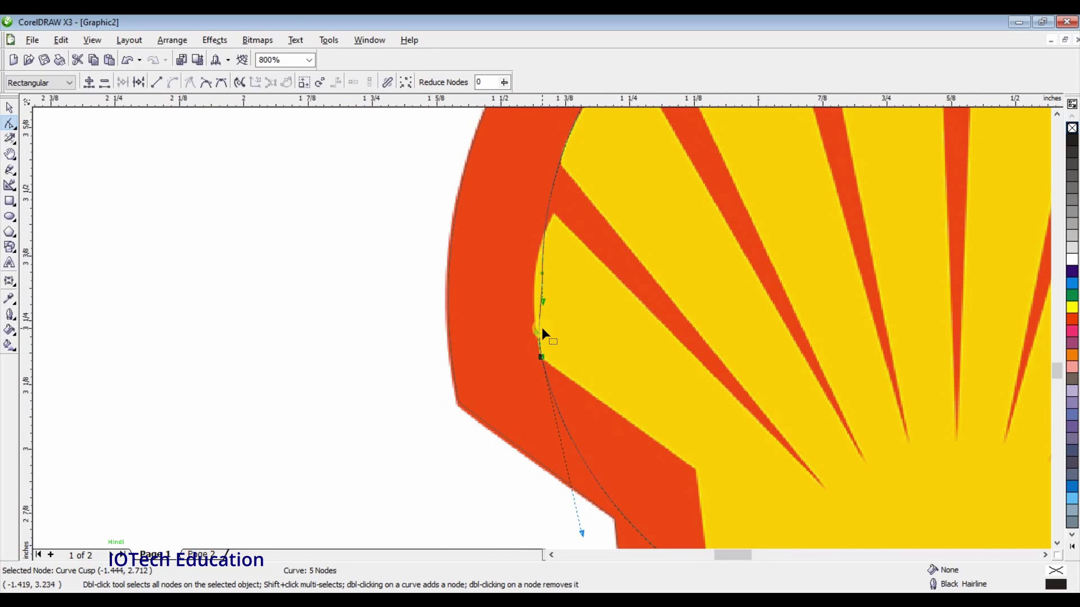
scroll(542, 327, "up", 2)
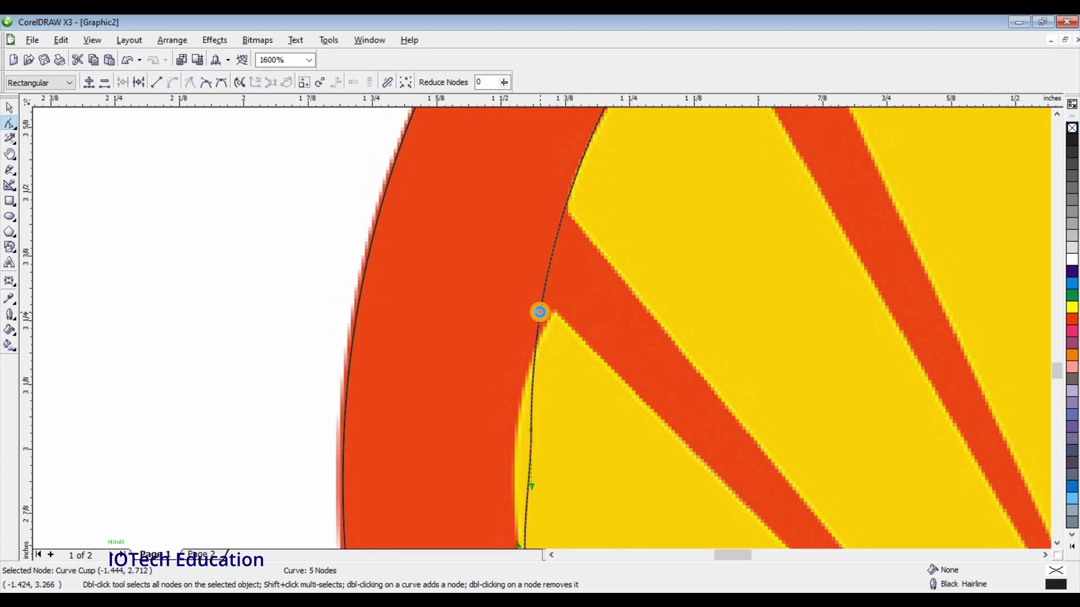
left_click_drag(538, 311, 549, 312)
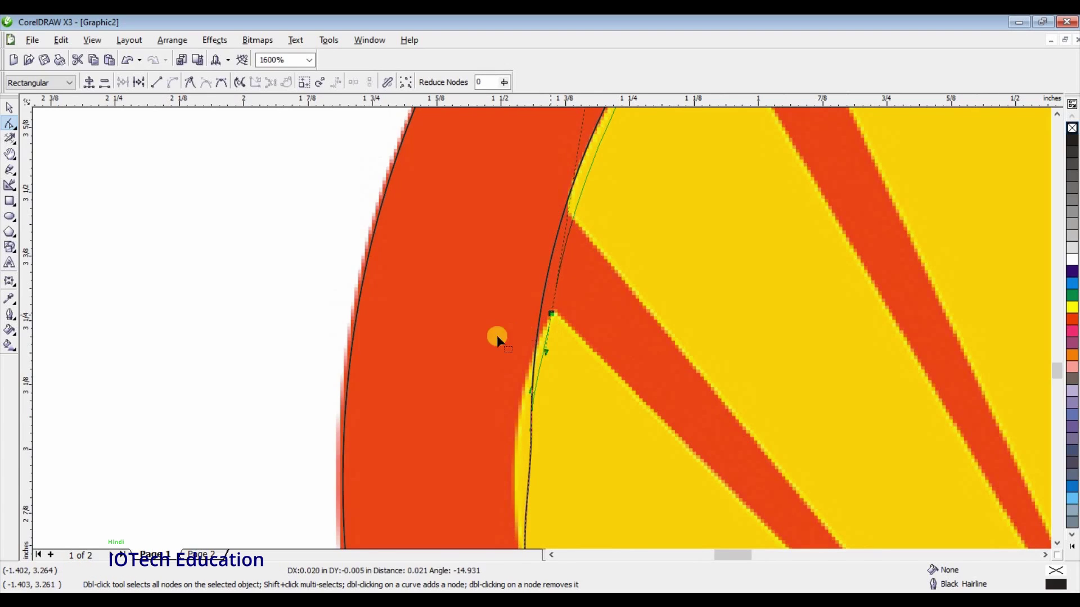
left_click(192, 83)
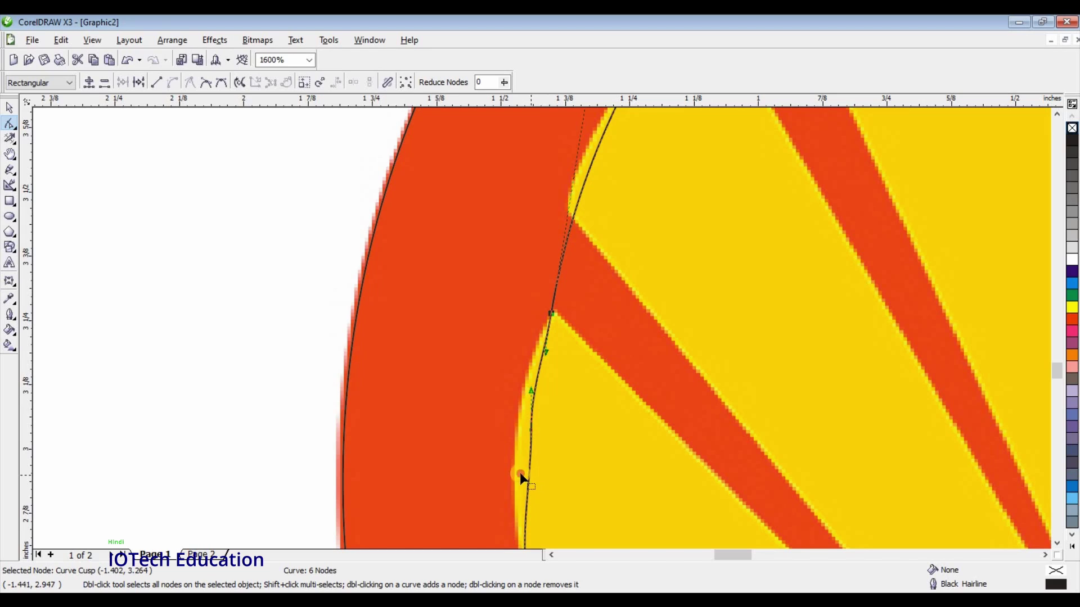
Step: Delete the original ellipse node on the lowest left segment's edge and bend the curve outward along the yellow boundary
left_click(527, 468)
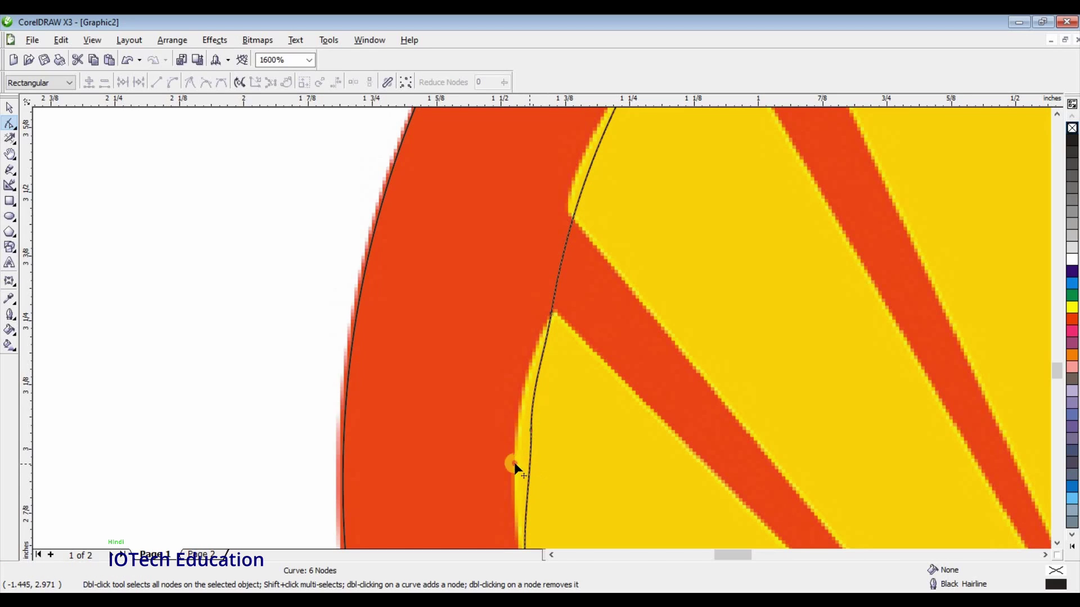
left_click_drag(514, 462, 531, 428)
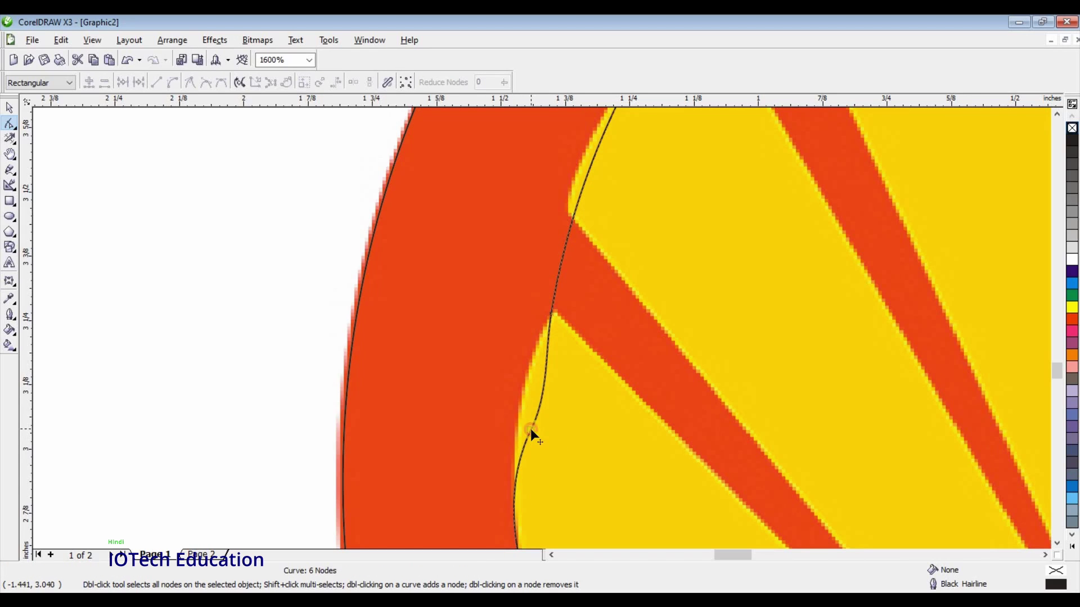
left_click(531, 428)
key("Delete")
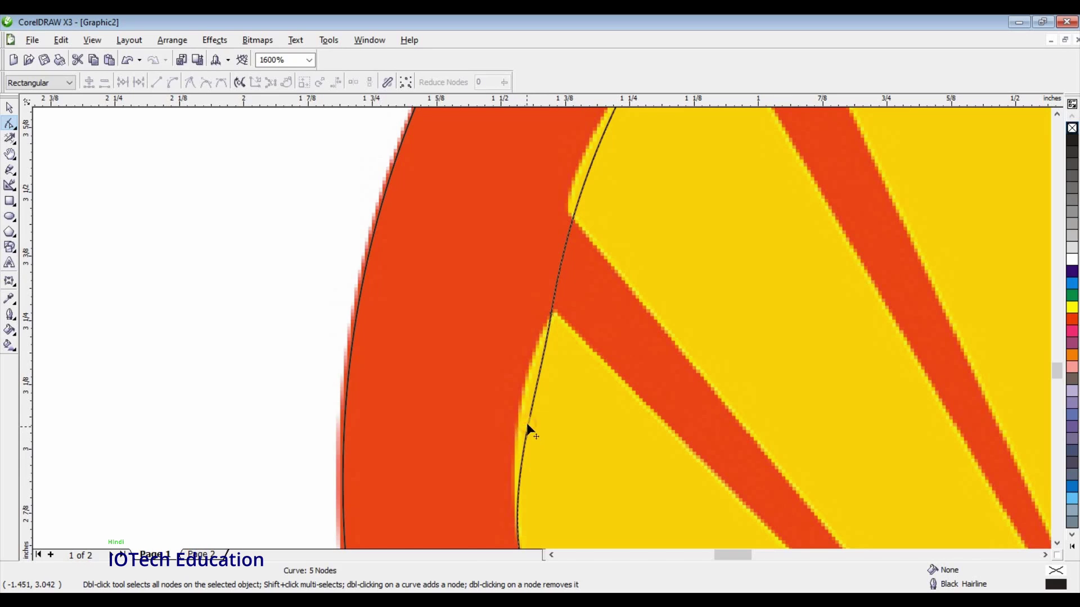
left_click_drag(527, 423, 519, 410)
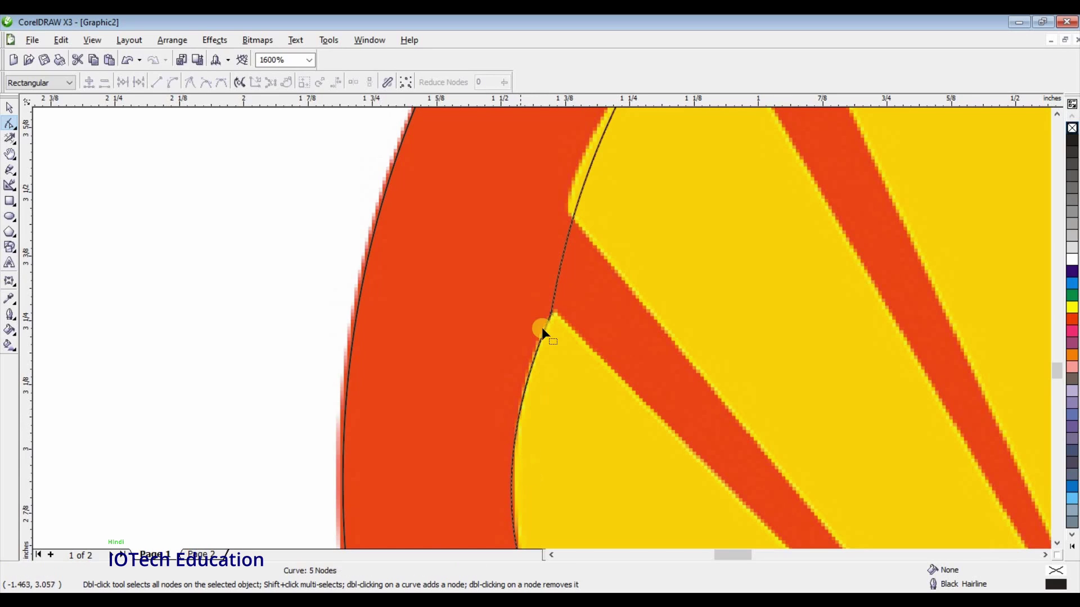
Step: Fine-tune the curve between the lowest left segment's two corner nodes to match its yellow edge
scroll(541, 327, "down", 1)
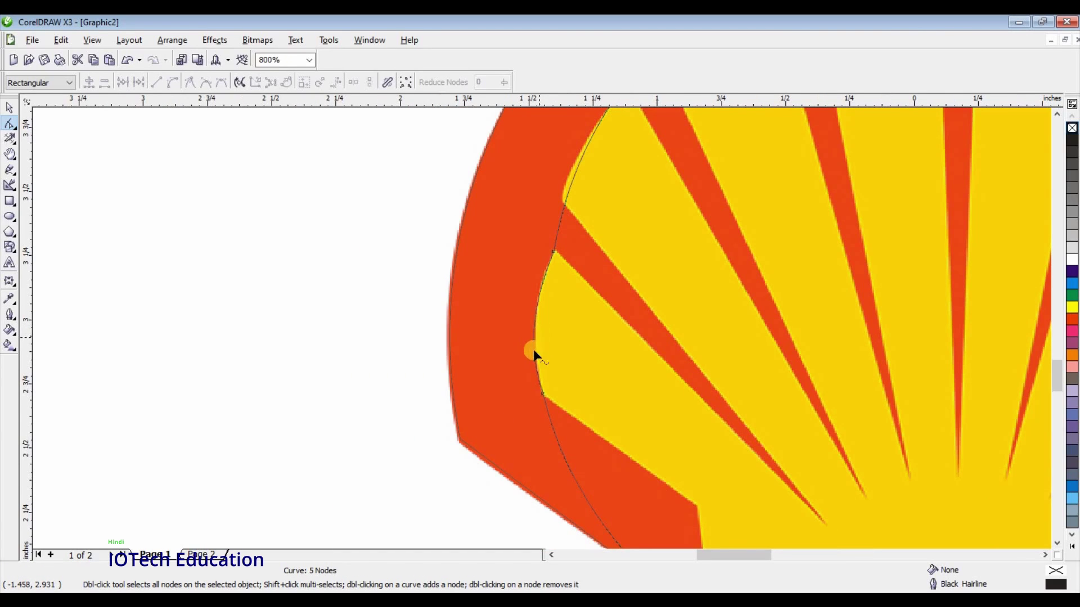
scroll(531, 314, "up", 1)
scroll(519, 289, "up", 1)
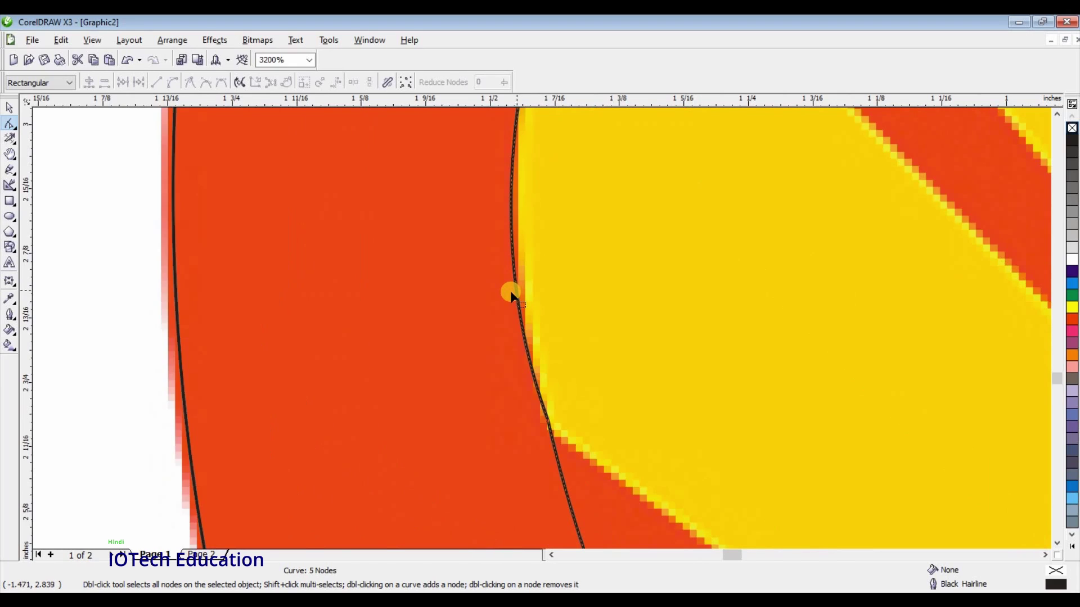
left_click_drag(520, 284, 519, 290)
scroll(599, 245, "down", 2)
scroll(596, 150, "down", 2)
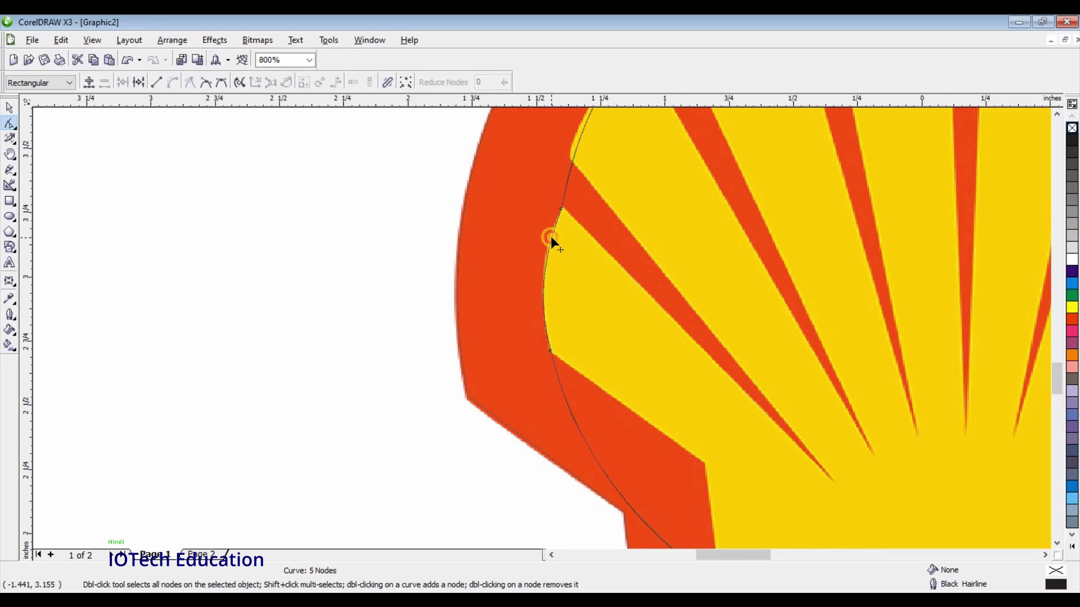
left_click_drag(552, 242, 604, 207)
Step: Add a cusp node at the lower outer corner of the second yellow segment from the left
left_click(1057, 114)
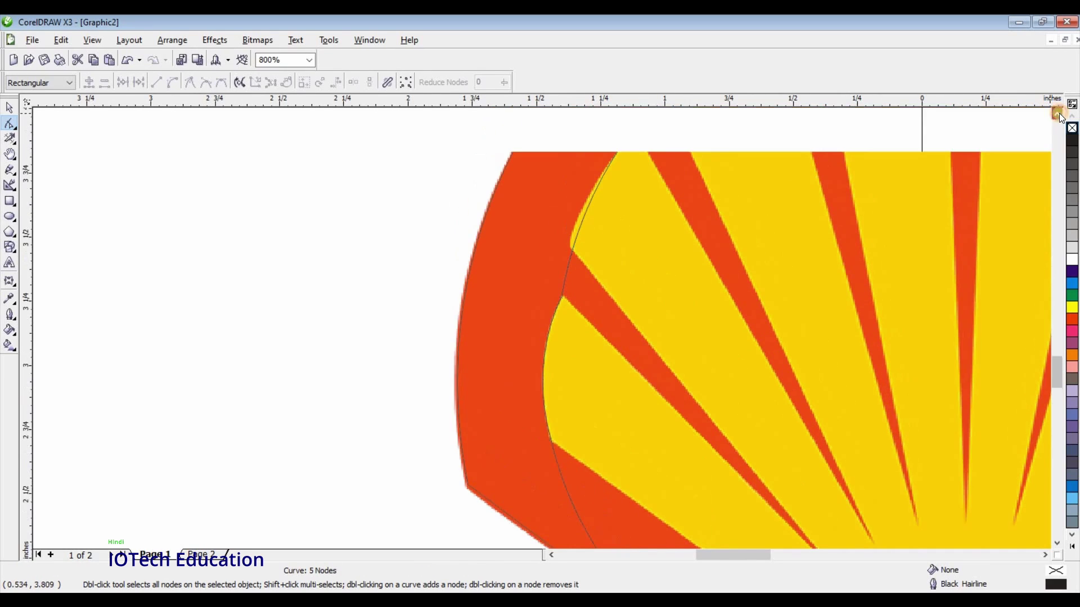
left_click(1057, 114)
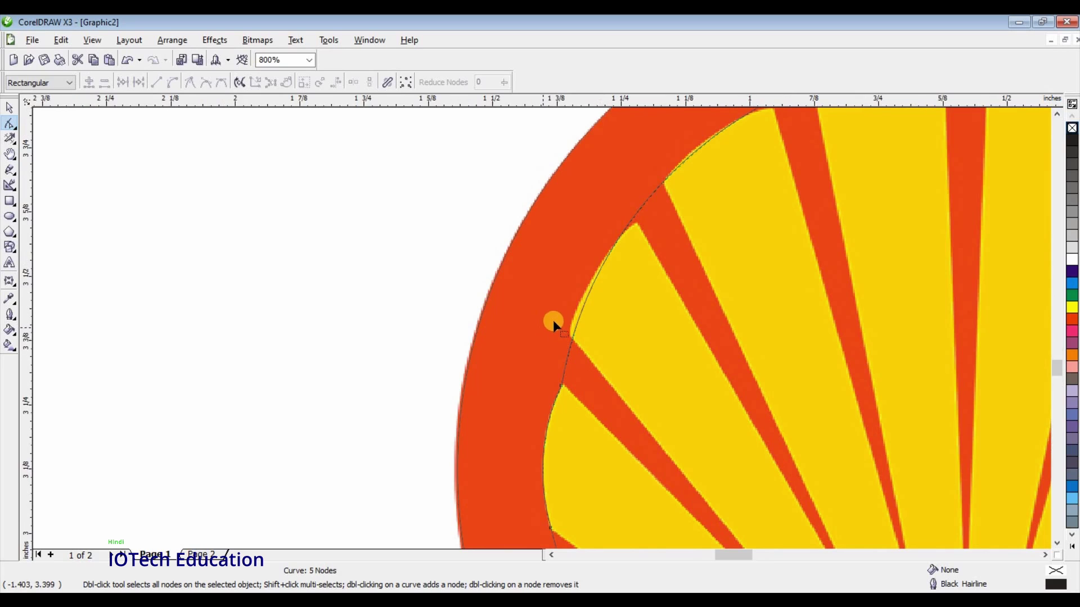
scroll(553, 319, "up", 3)
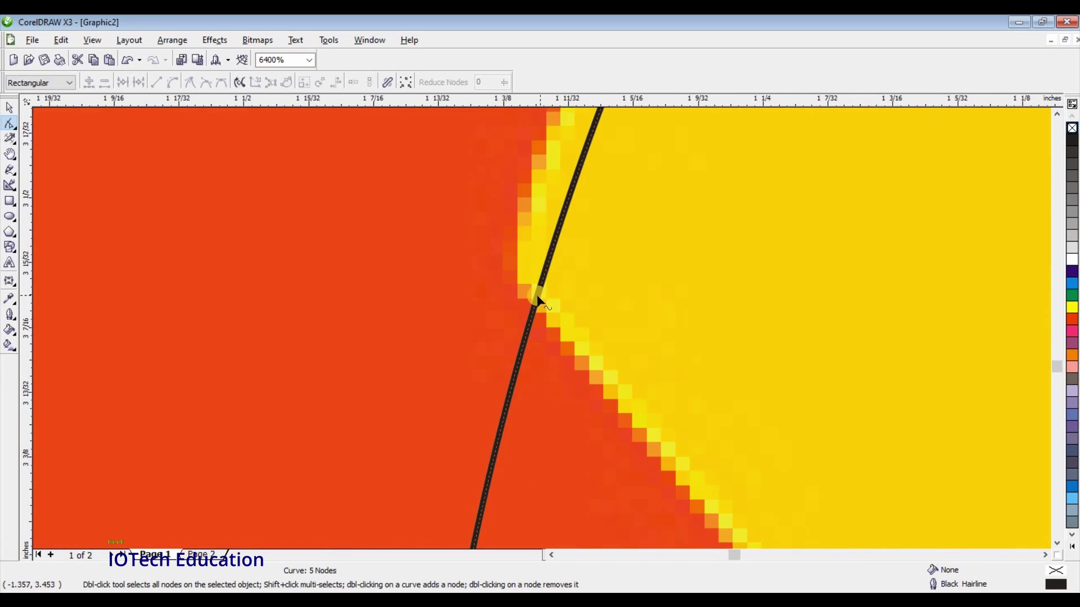
double_click(537, 295)
left_click_drag(516, 281, 517, 275)
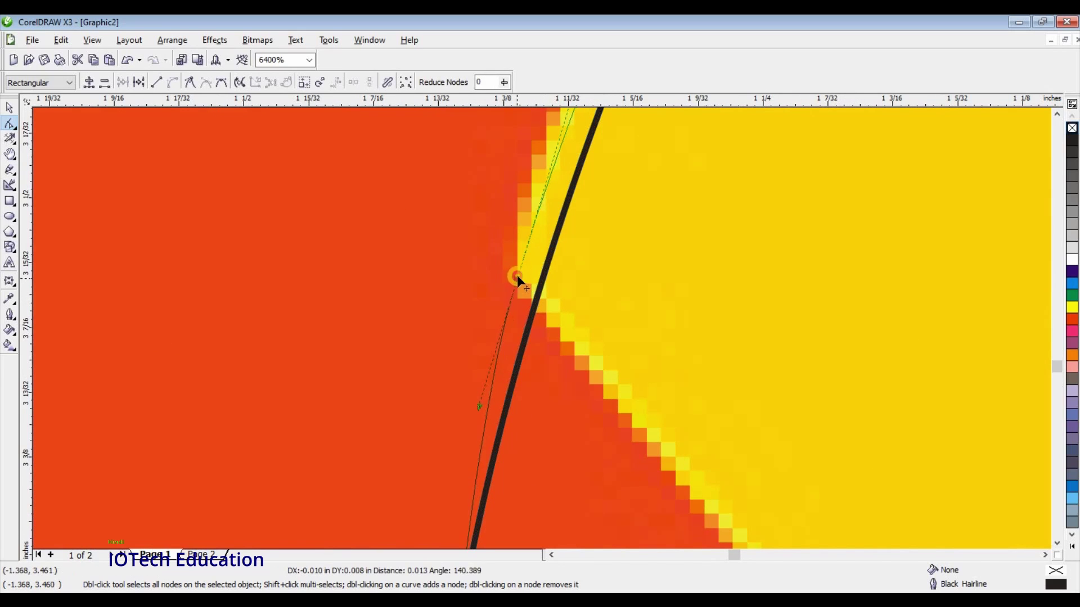
left_click(188, 86)
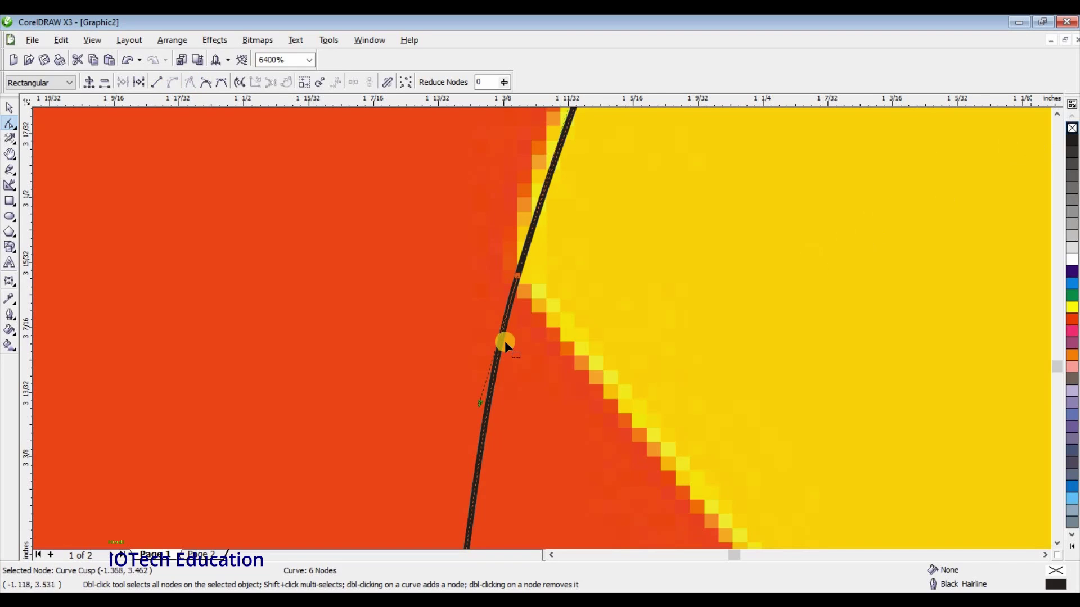
Step: Add a cusp node at the upper tip of the second yellow segment from the left
scroll(537, 327, "down", 3)
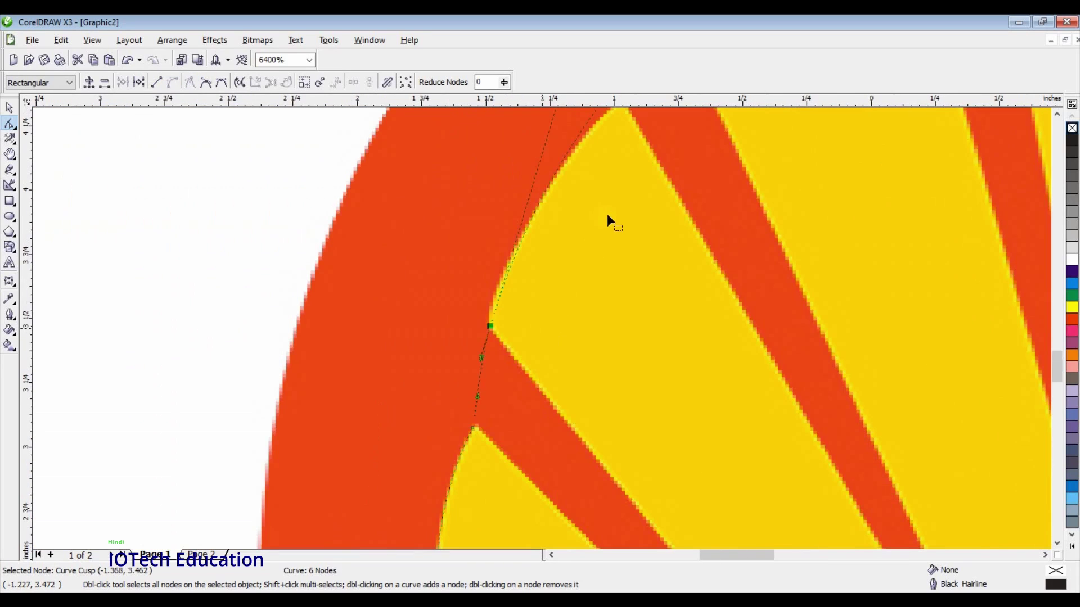
scroll(602, 218, "down", 3)
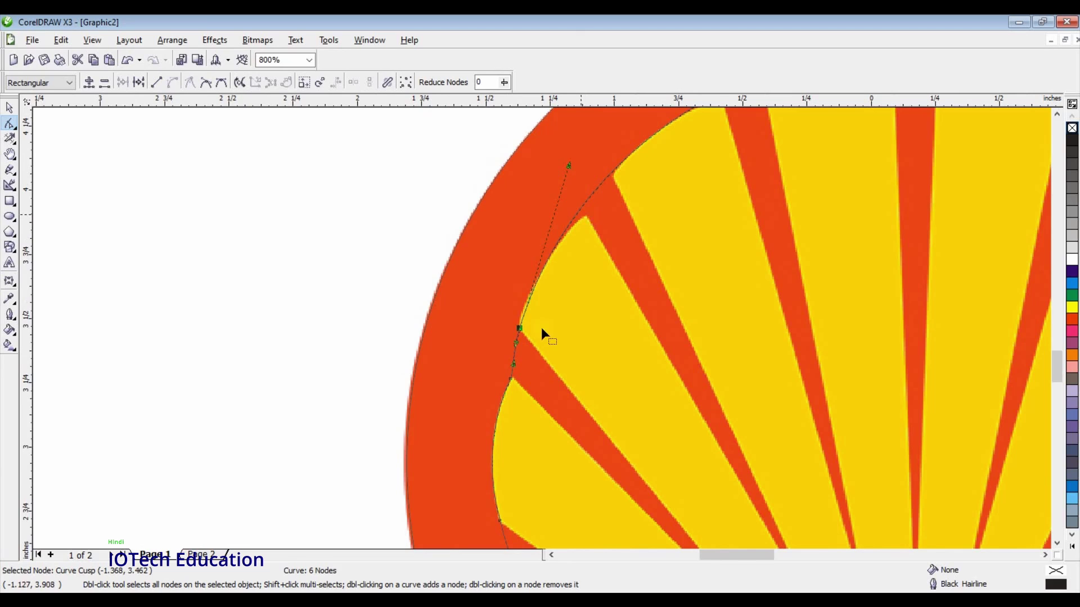
scroll(540, 329, "up", 1)
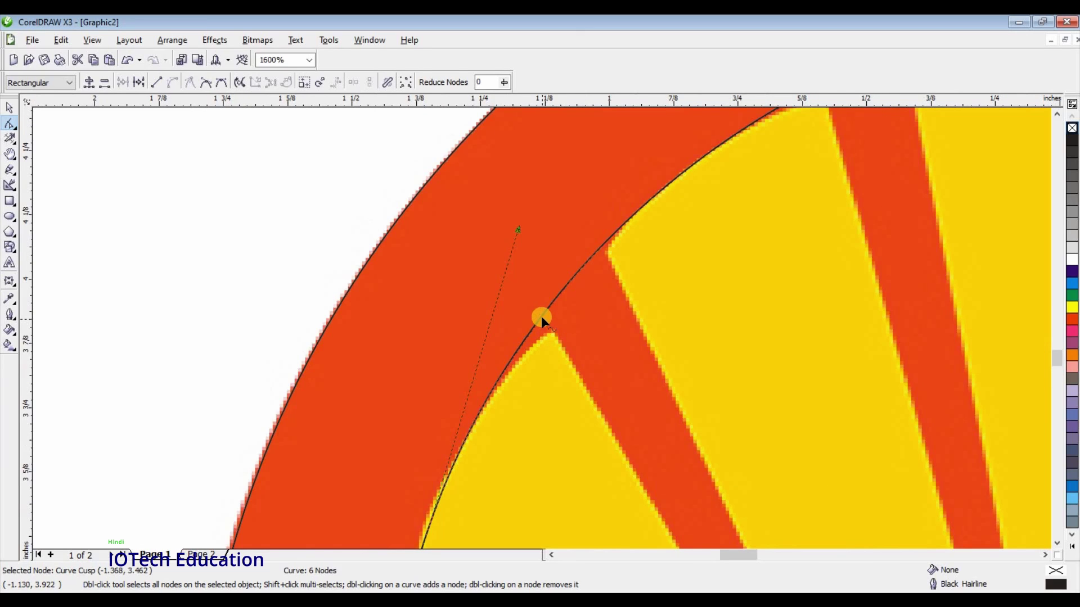
key("s")
left_click_drag(541, 316, 554, 332)
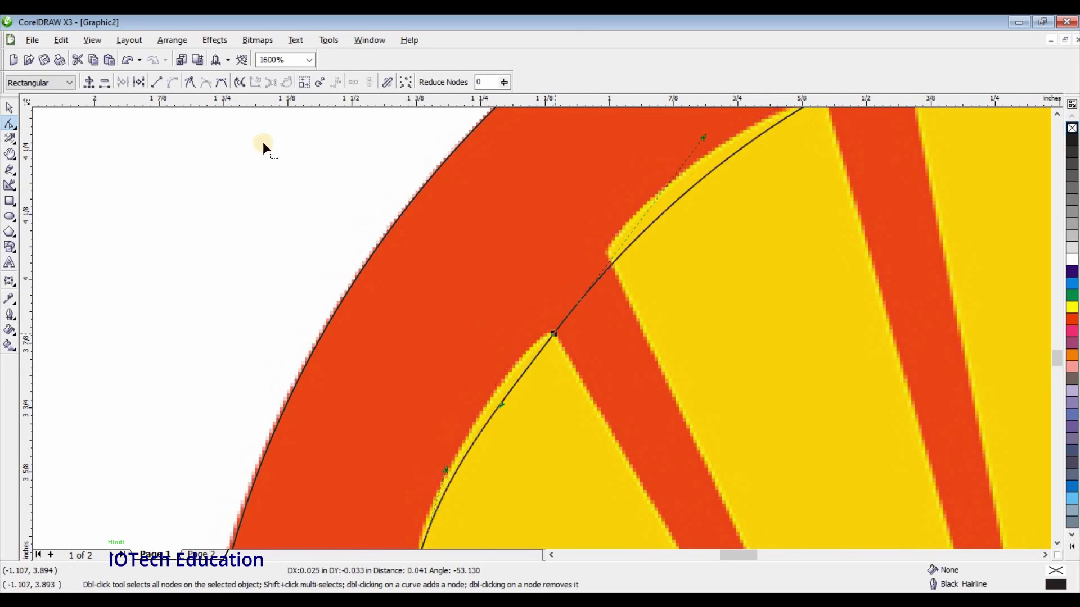
left_click(189, 83)
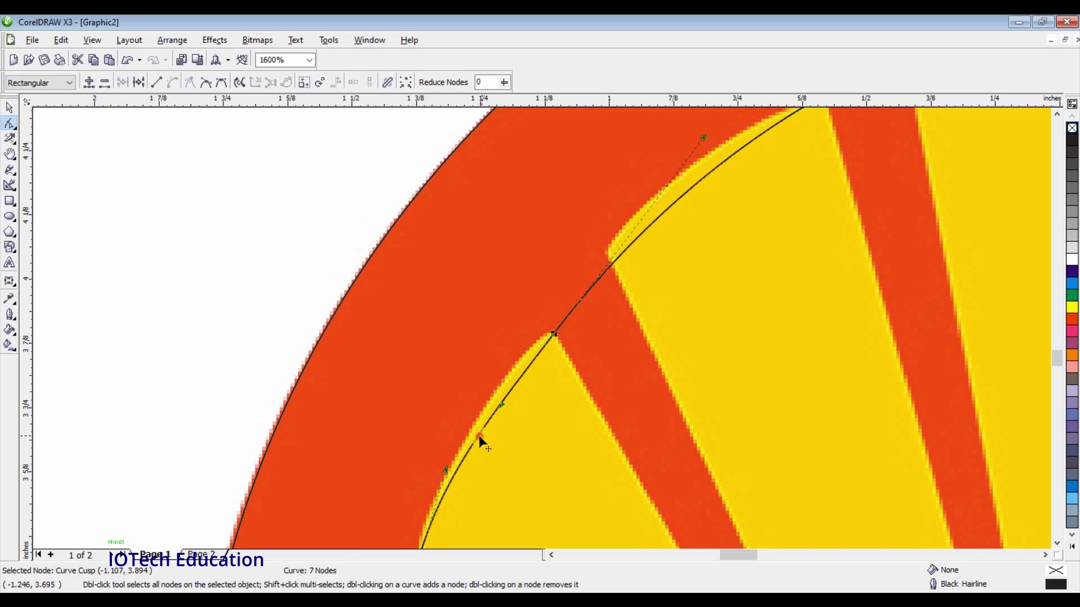
Step: Bend the curve along the second yellow segment's outer edge and align its upper node precisely with the segment tip
left_click_drag(479, 437, 479, 426)
left_click(551, 332)
scroll(550, 331, "up", 2)
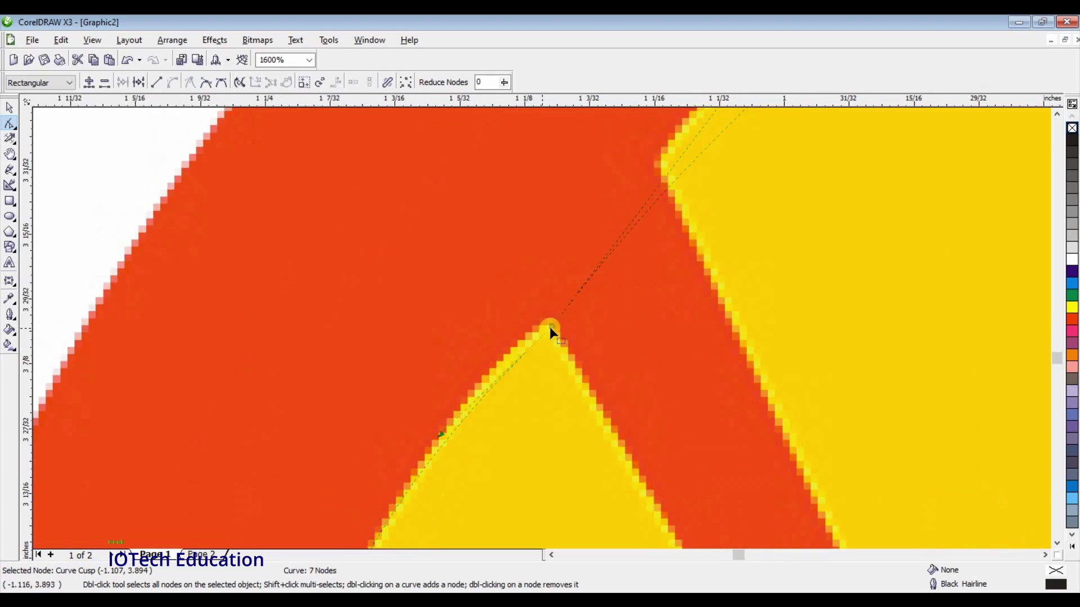
scroll(549, 326, "up", 2)
mouse_move(559, 322)
left_mouse_down()
mouse_move(534, 349)
mouse_move(541, 327)
left_mouse_up()
scroll(541, 327, "down", 3)
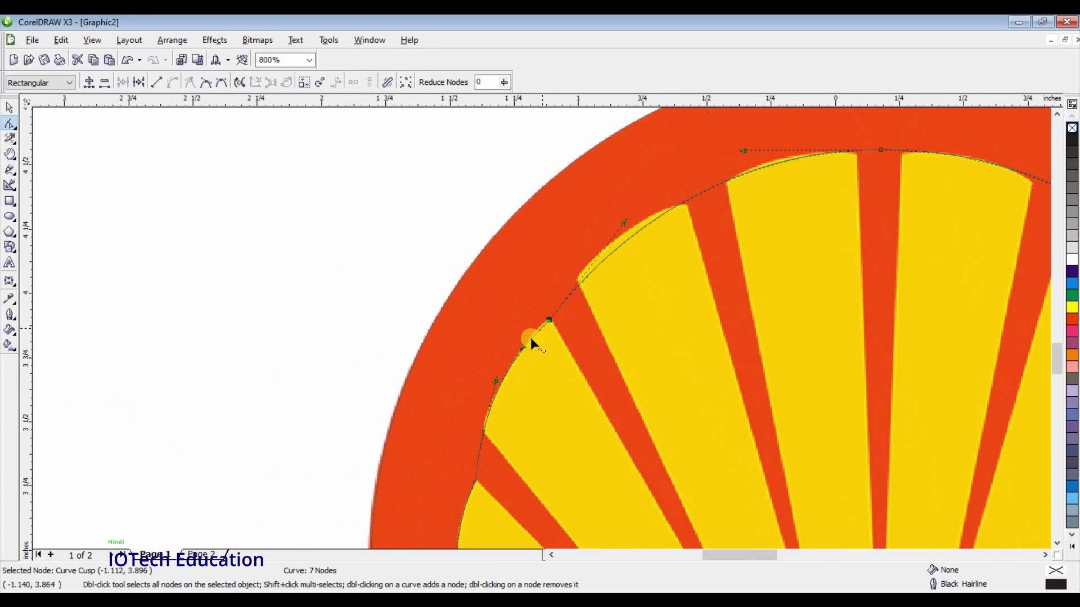
Step: Add a cusp node at the lower outer corner of the third yellow segment from the left
double_click(579, 282)
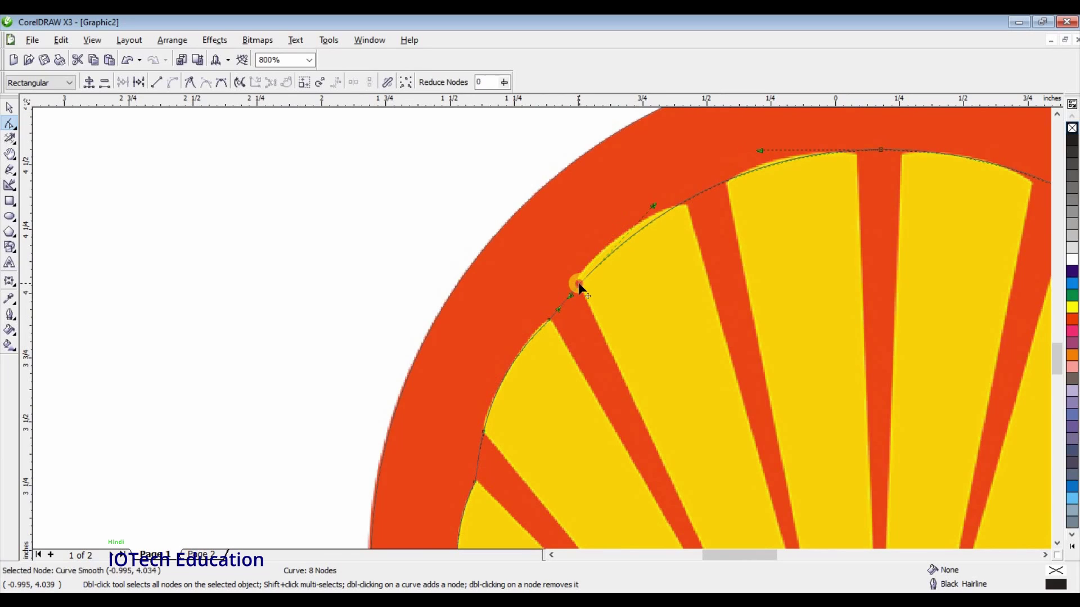
left_click_drag(578, 282, 576, 278)
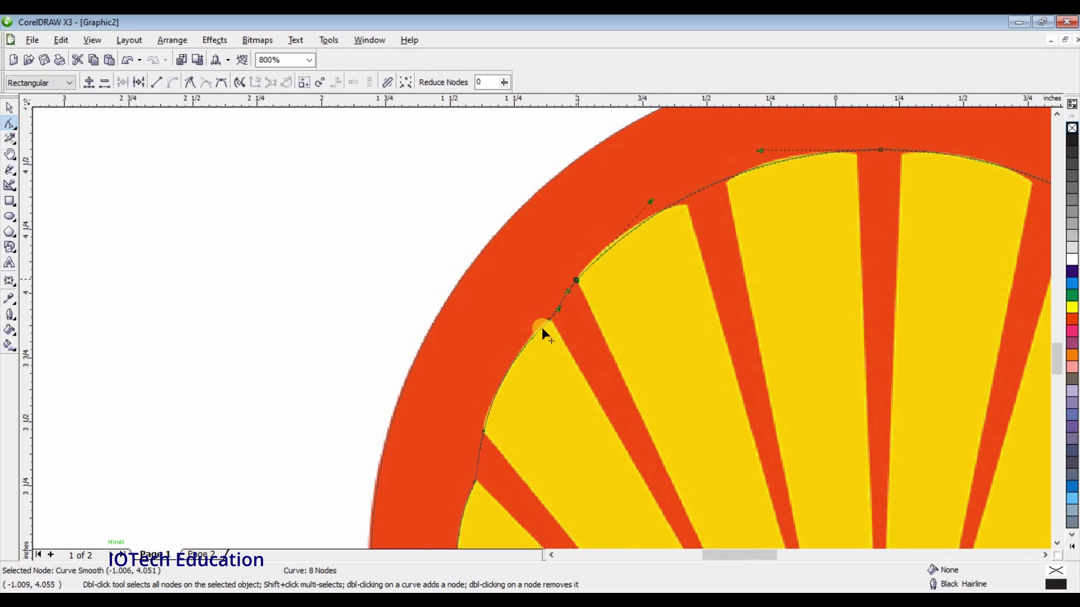
scroll(541, 328, "up", 2)
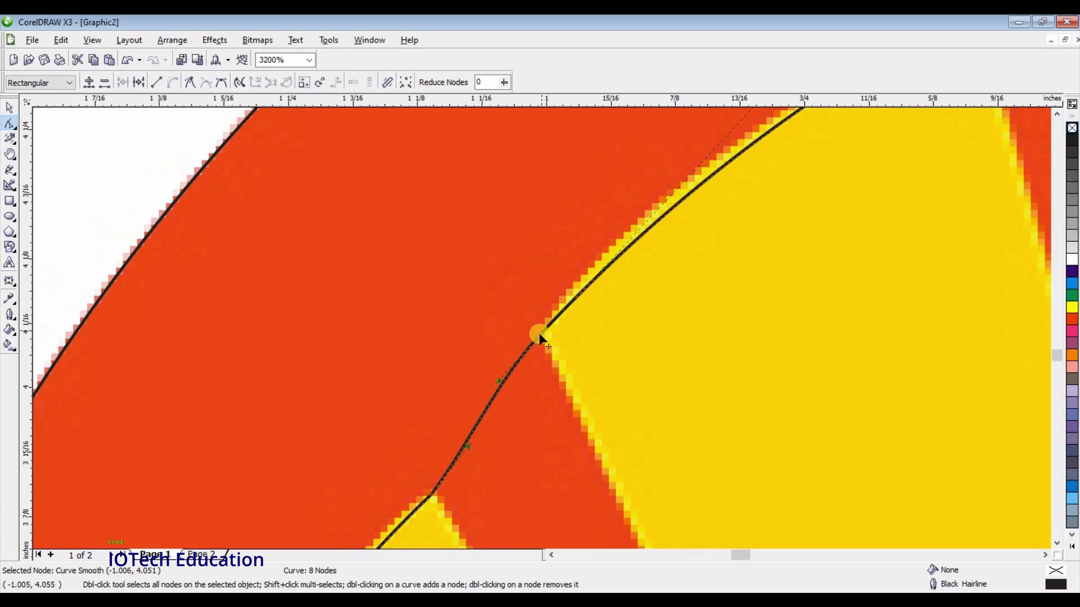
left_click_drag(545, 331, 546, 330)
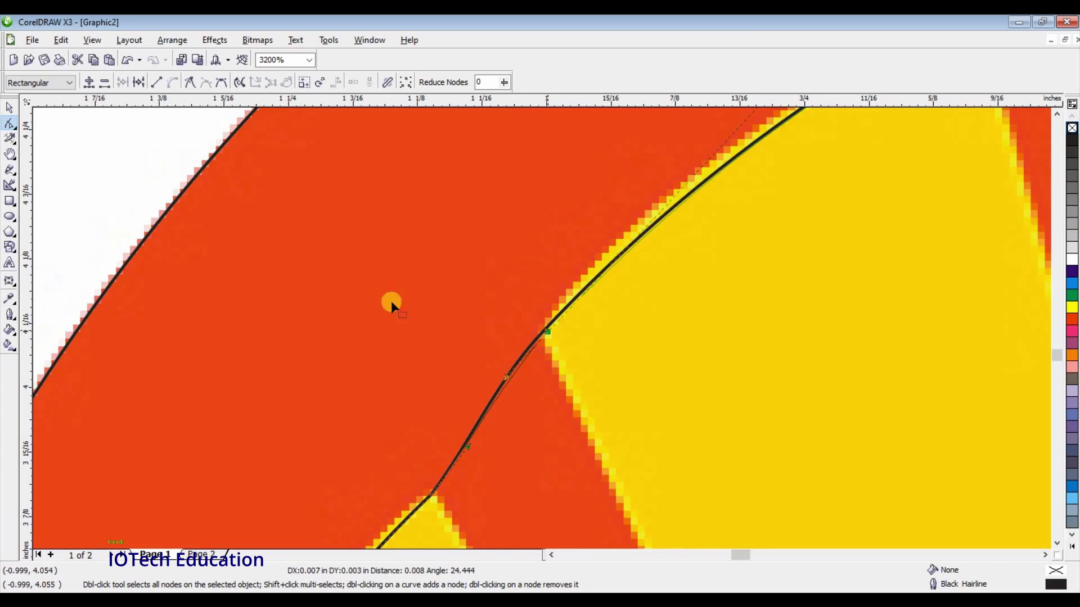
left_click(187, 82)
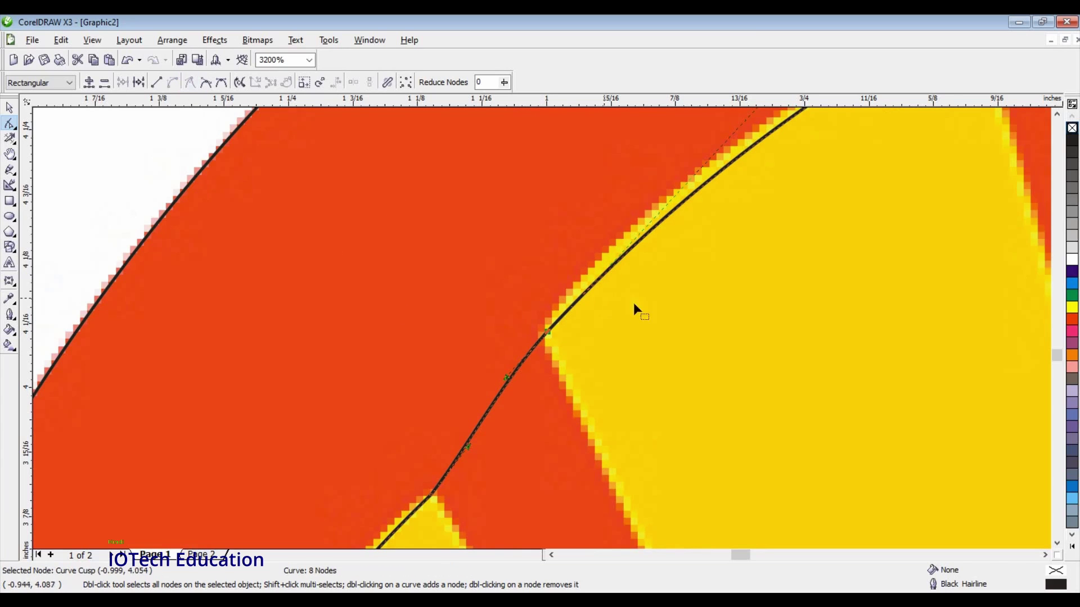
Step: Add a cusp node at the third yellow segment's upper corner and bend the curve outward along the segment's edge
scroll(597, 288, "down", 1)
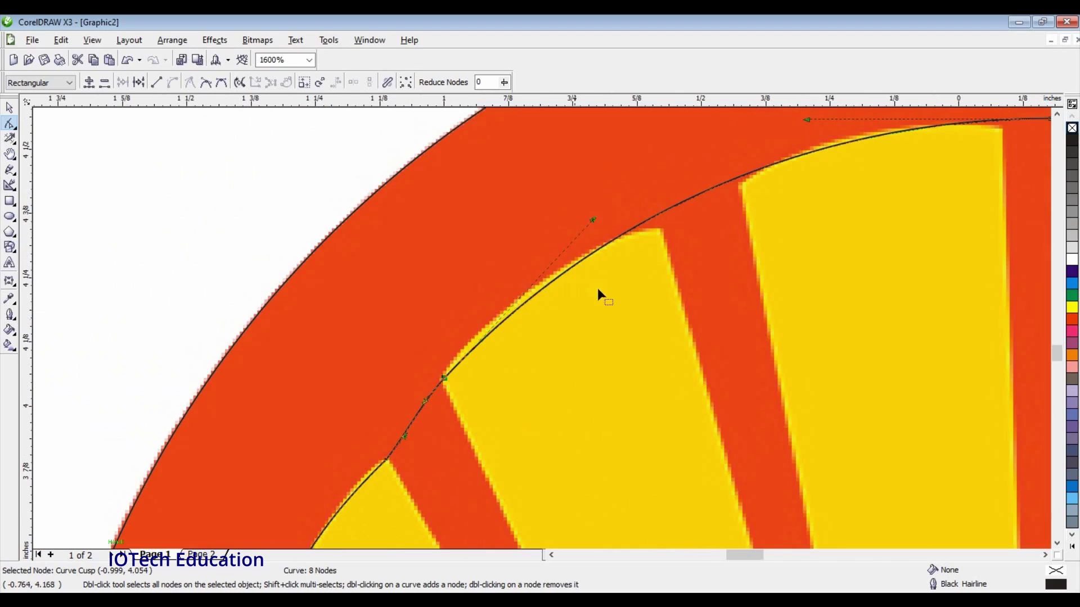
double_click(654, 213)
left_click_drag(654, 214, 657, 228)
left_click_drag(562, 272, 561, 286)
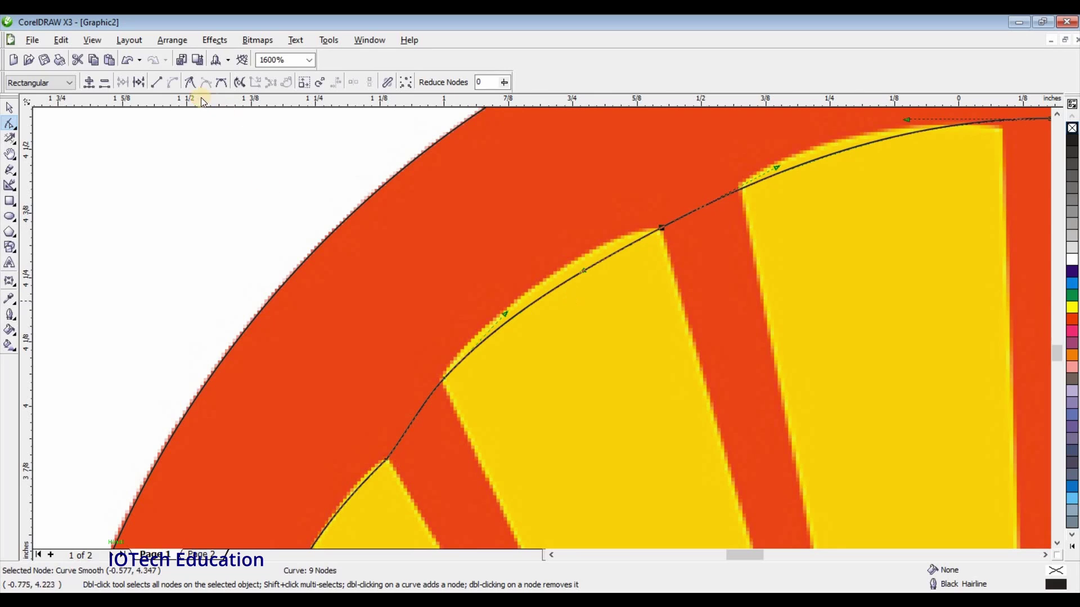
left_click(190, 82)
left_click(512, 283)
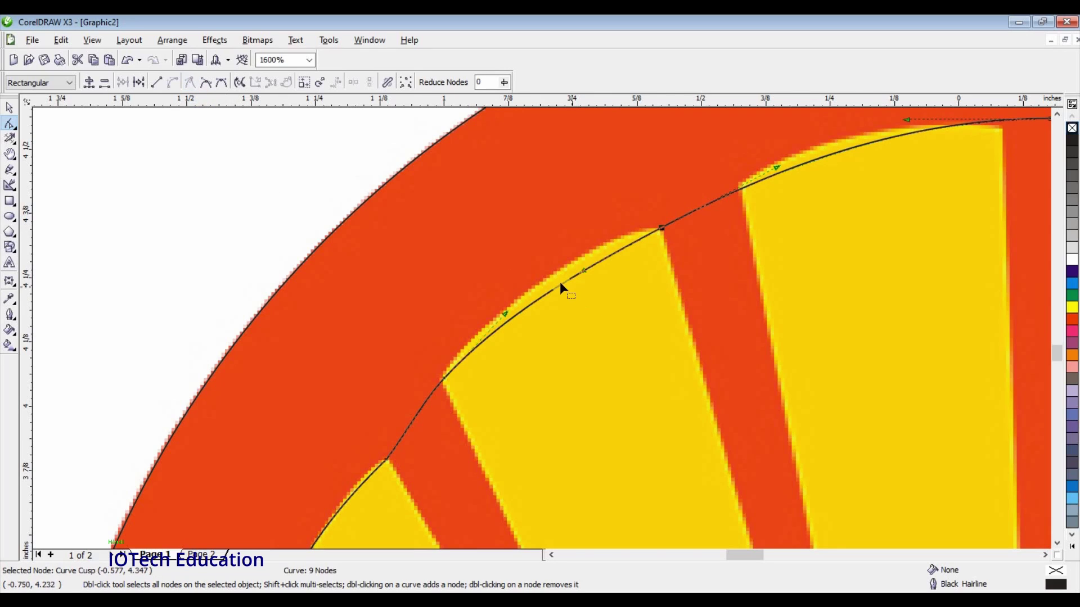
left_click_drag(550, 283, 576, 282)
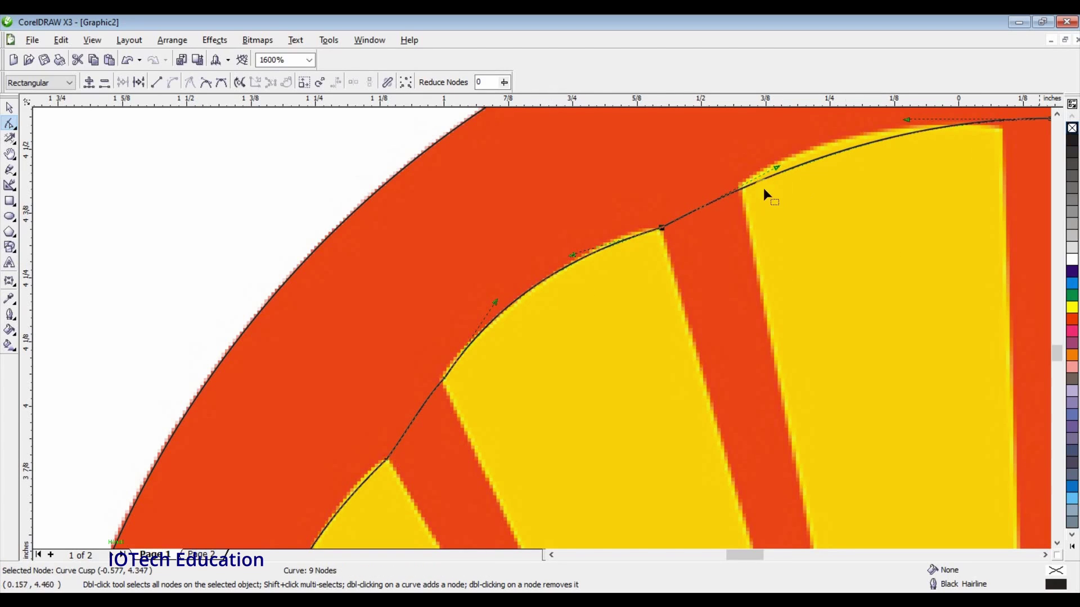
Step: Add nodes at both outer corners of the fourth yellow segment, making the left one a cusp, and bend the curve between them to its edge
double_click(741, 187)
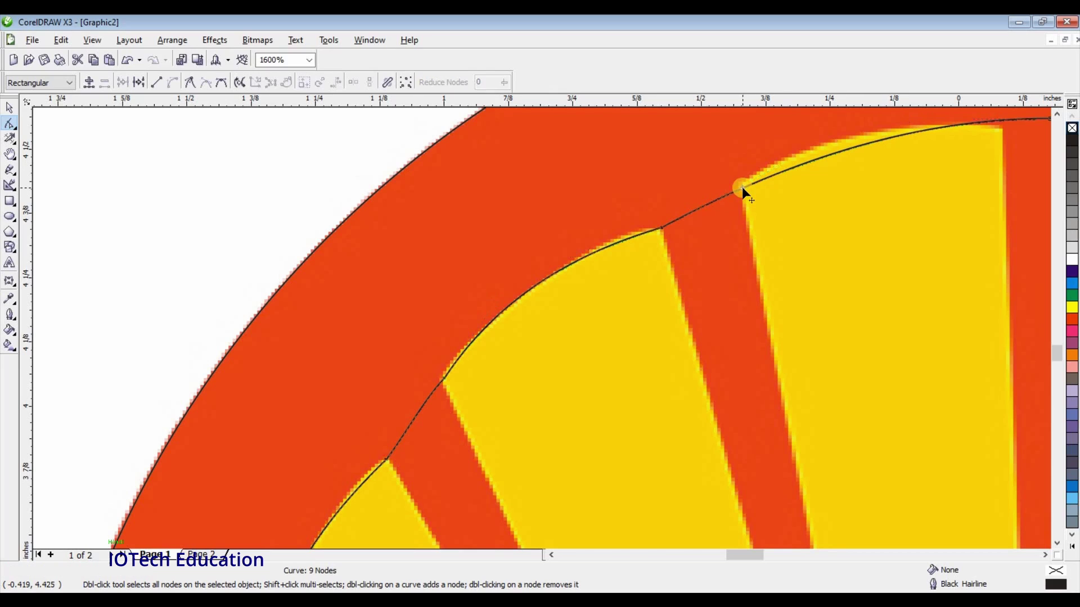
left_click_drag(742, 186, 743, 186)
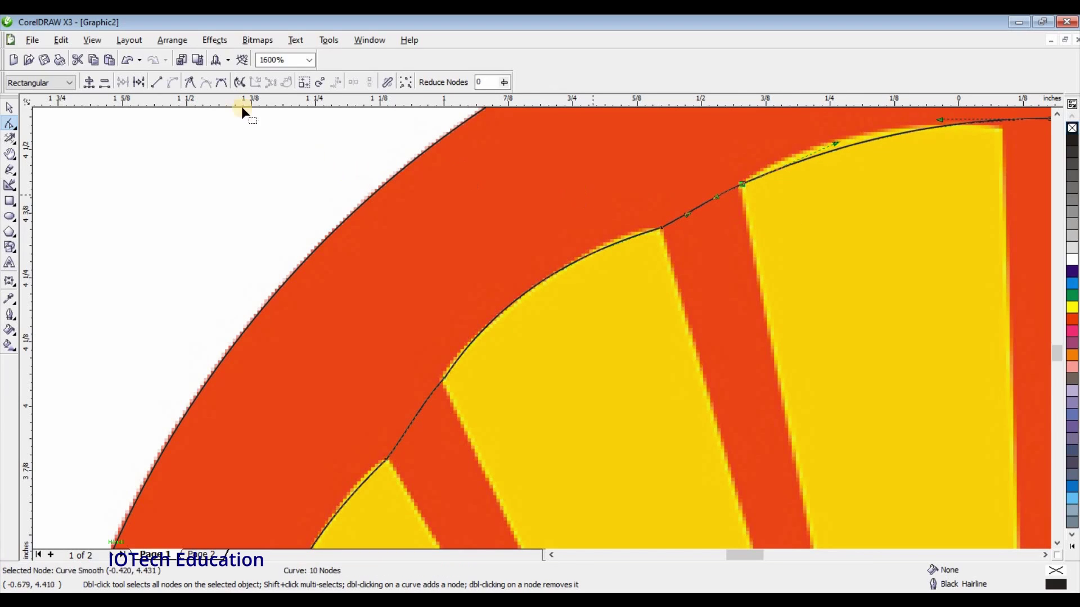
left_click(190, 82)
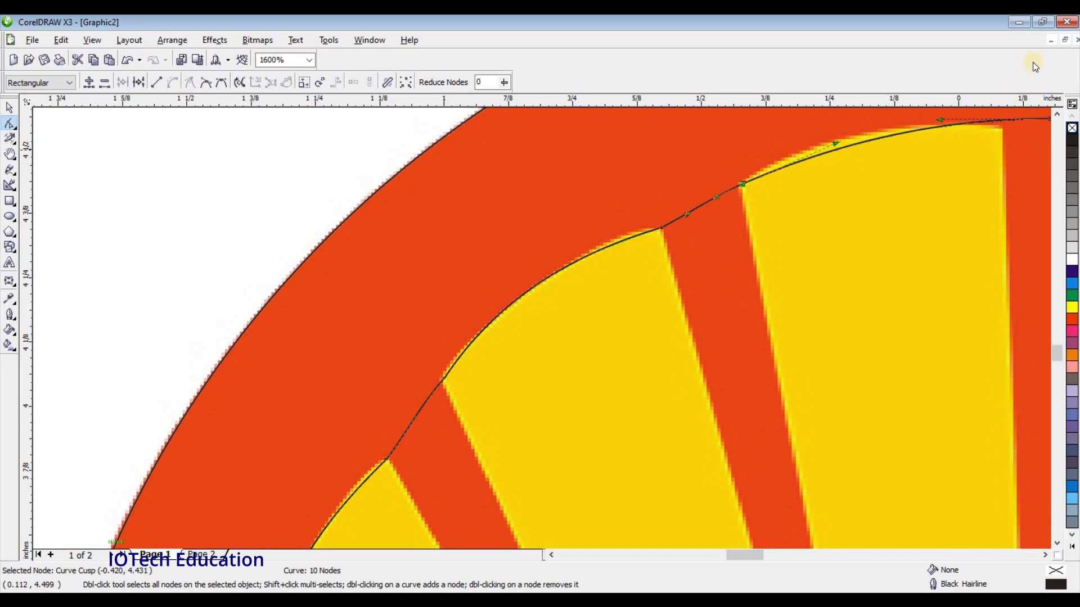
left_click_drag(999, 120, 1001, 127)
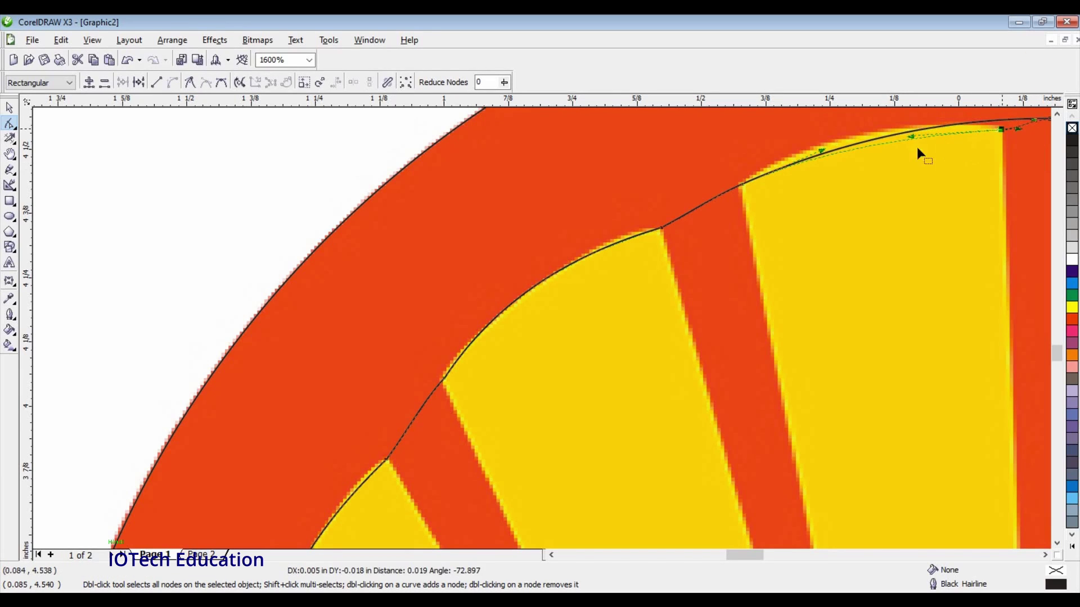
left_click(873, 138)
left_click_drag(870, 143, 862, 131)
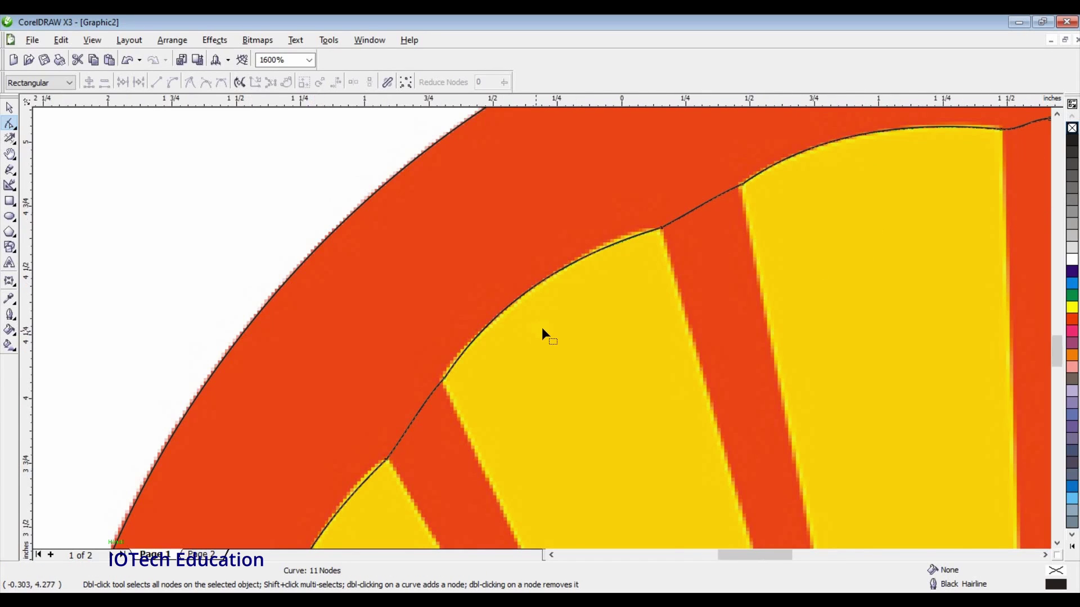
Step: Delete the original ellipse node at the top centre and add a cusp node at the fifth yellow segment's upper left corner
scroll(542, 327, "down", 4)
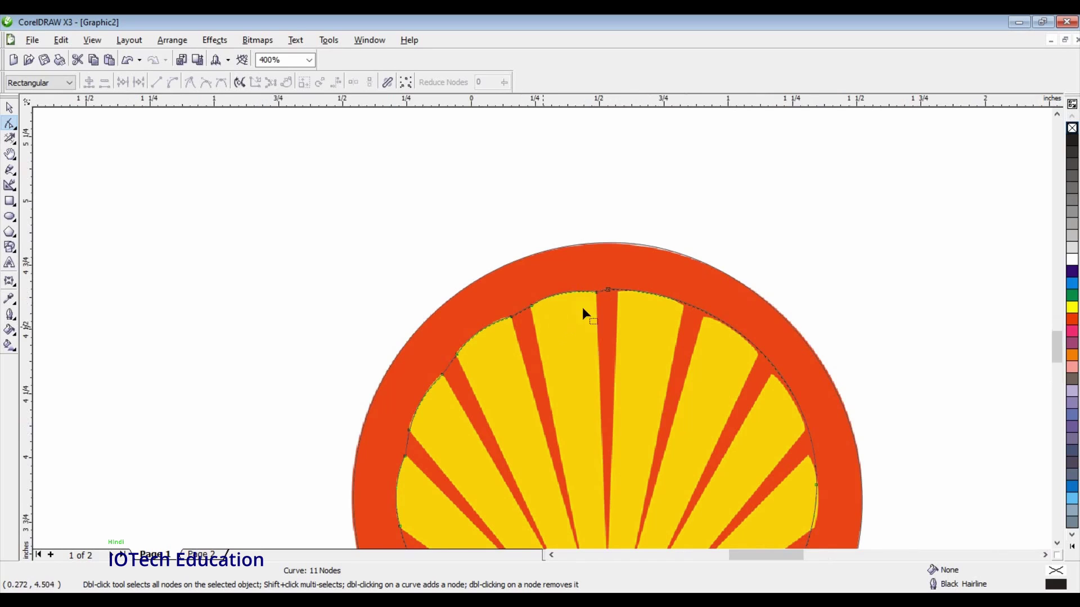
scroll(594, 304, "up", 2)
scroll(540, 332, "up", 1)
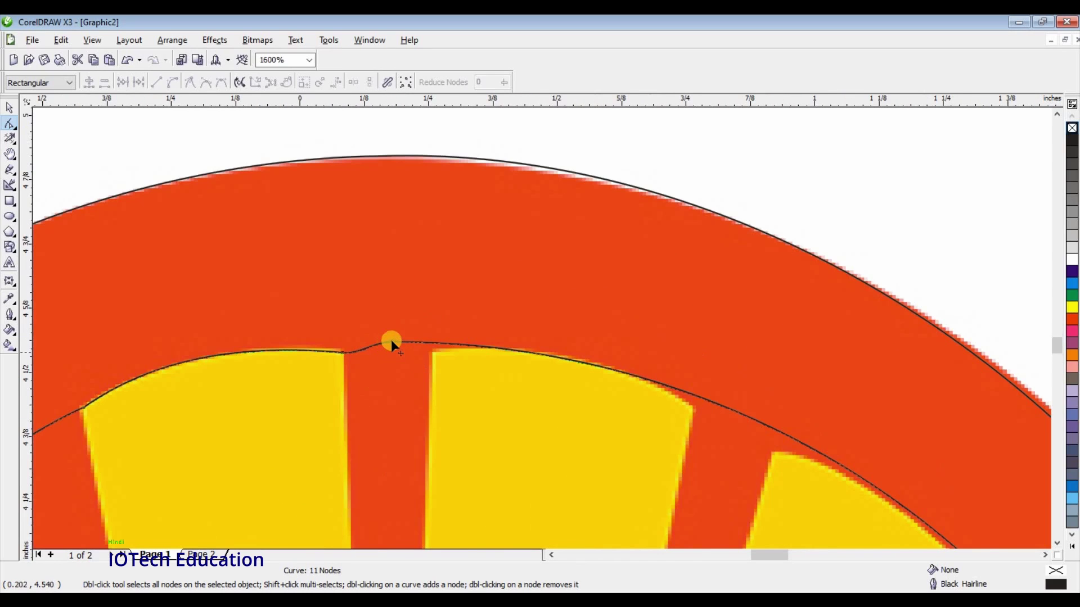
double_click(430, 360)
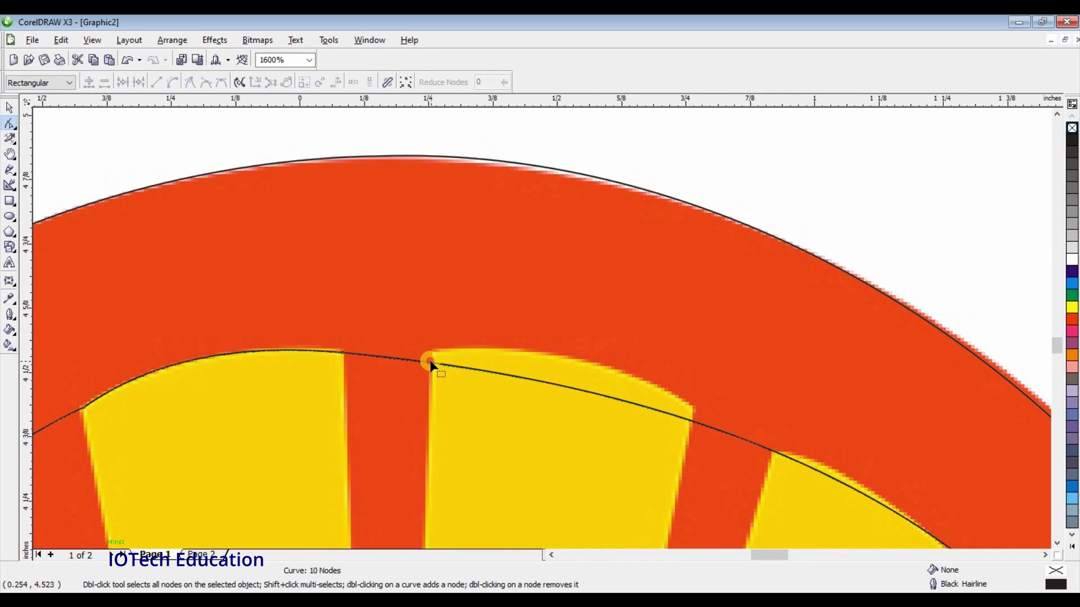
double_click(430, 360)
left_click(431, 360)
key("ctrl+z")
key("ctrl+z")
left_click_drag(437, 353, 433, 350)
left_click(190, 82)
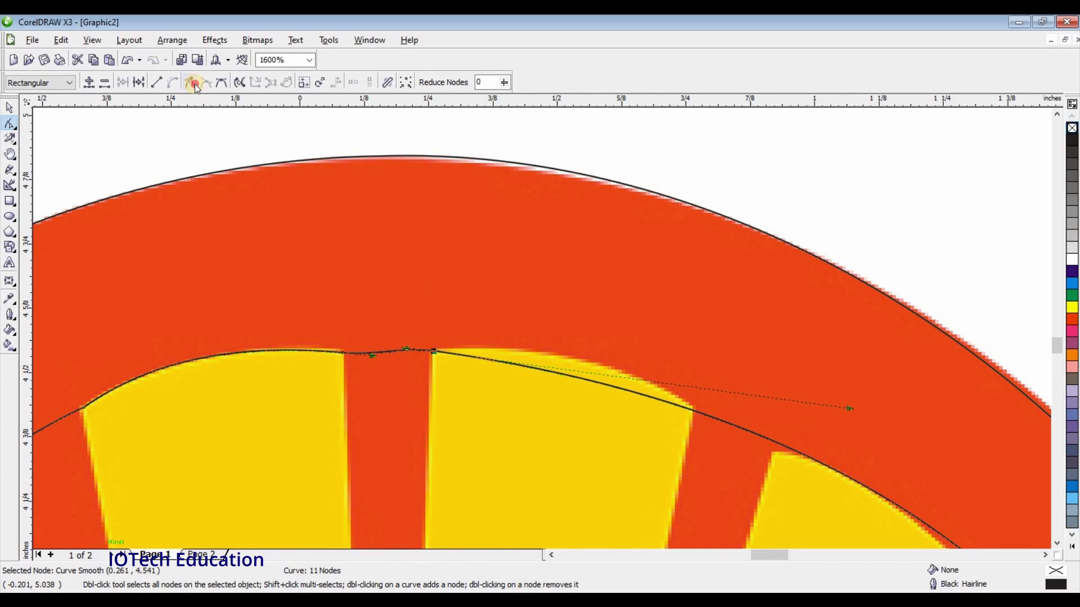
Step: Add a cusp node at the fifth yellow segment's right outer corner and bend the curve upward along the segment's edge
double_click(693, 409)
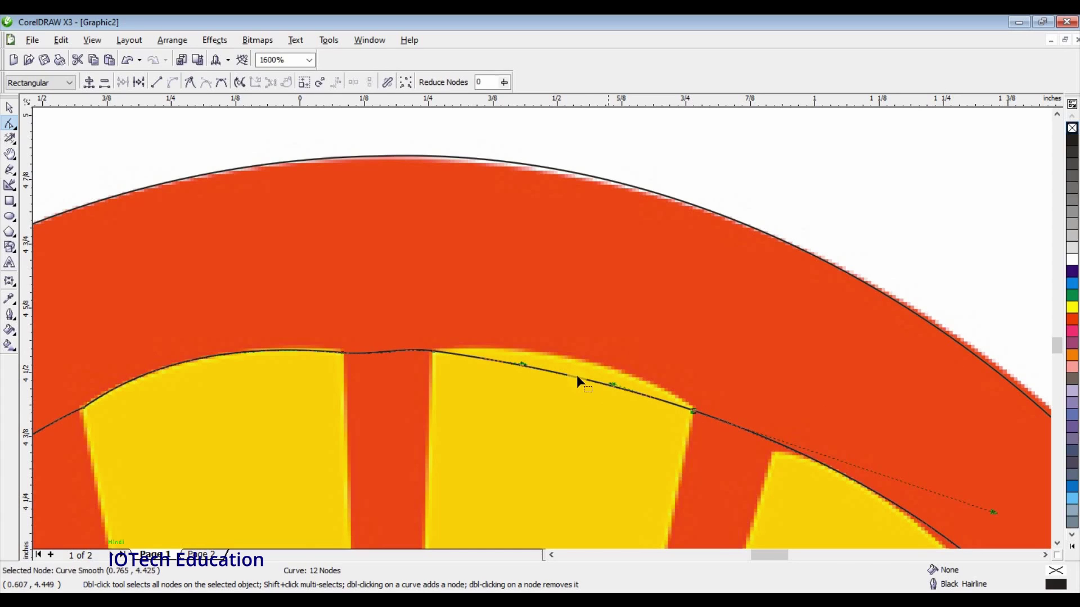
left_click(191, 85)
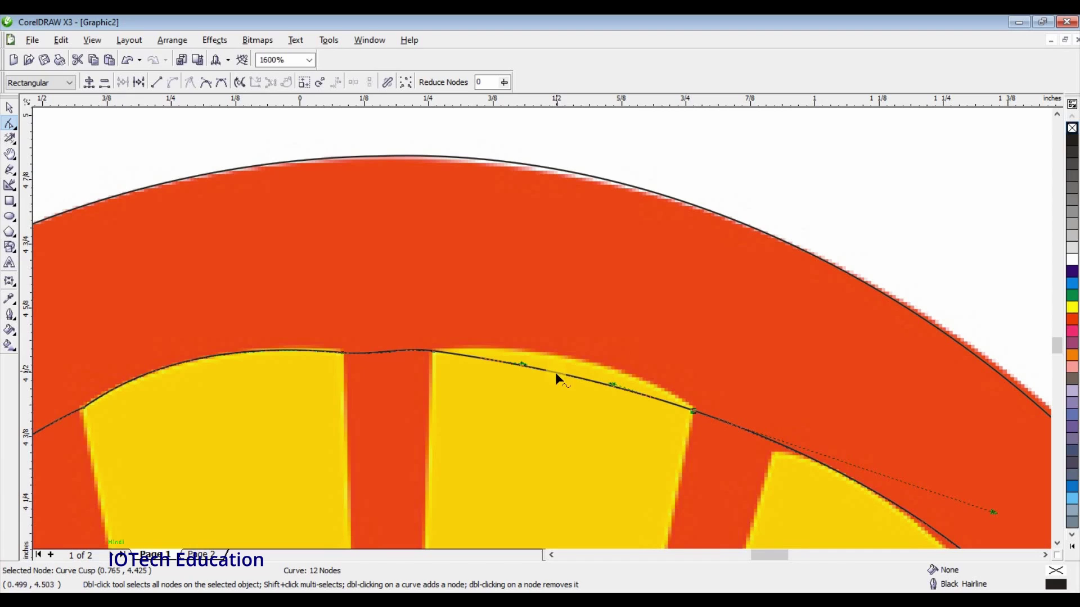
left_click_drag(555, 372, 575, 356)
left_click_drag(575, 356, 587, 343)
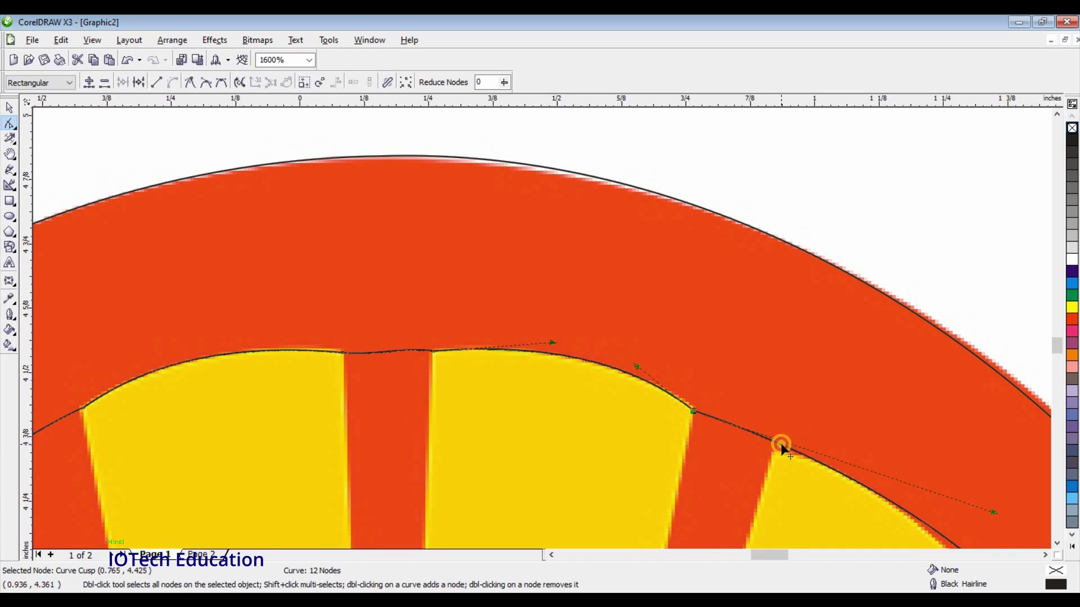
Step: Add cusp nodes at both outer corners of the sixth yellow segment and bend the curve between them along its edge
left_click_drag(774, 450, 804, 446)
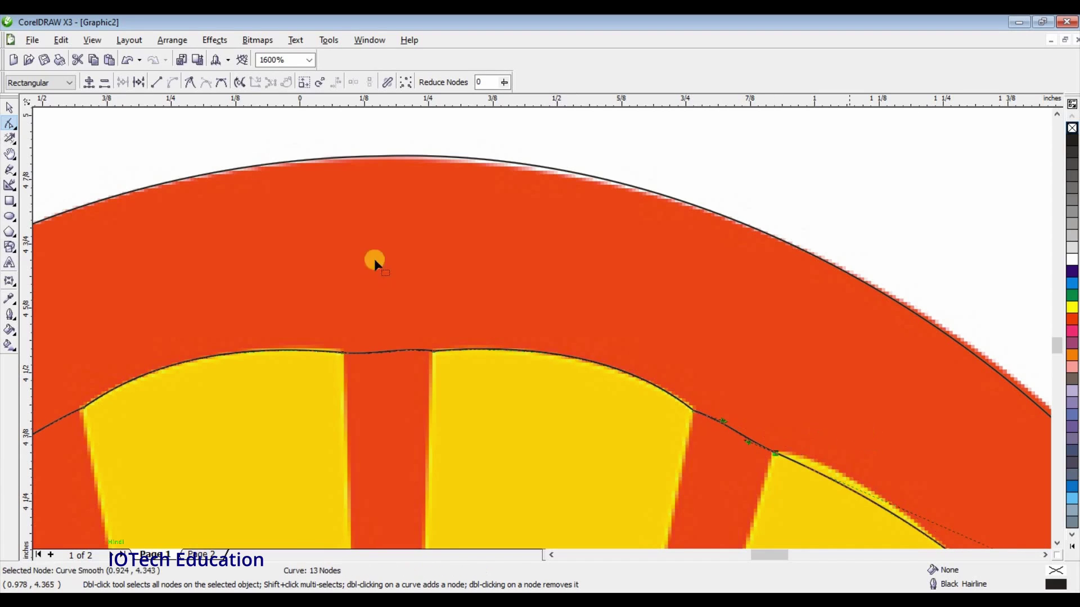
left_click(191, 84)
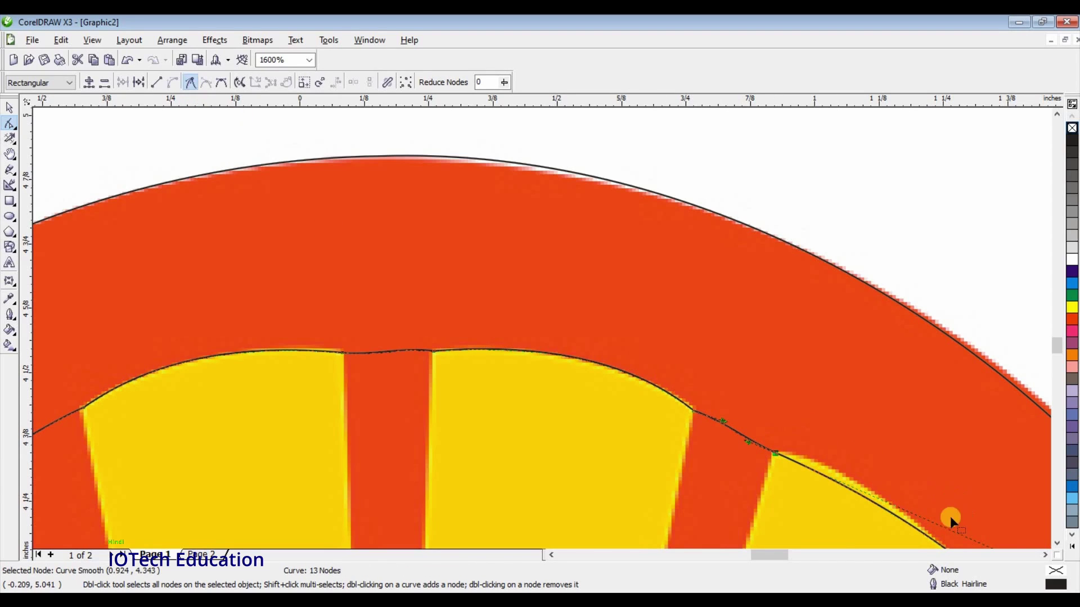
scroll(556, 350, "down", 3)
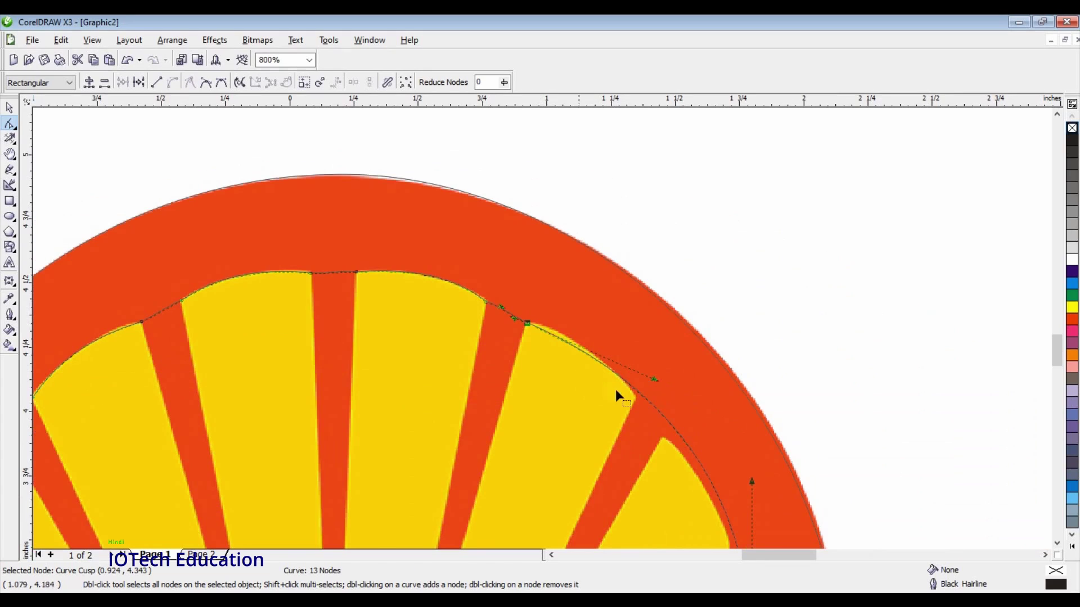
scroll(573, 330, "up", 3)
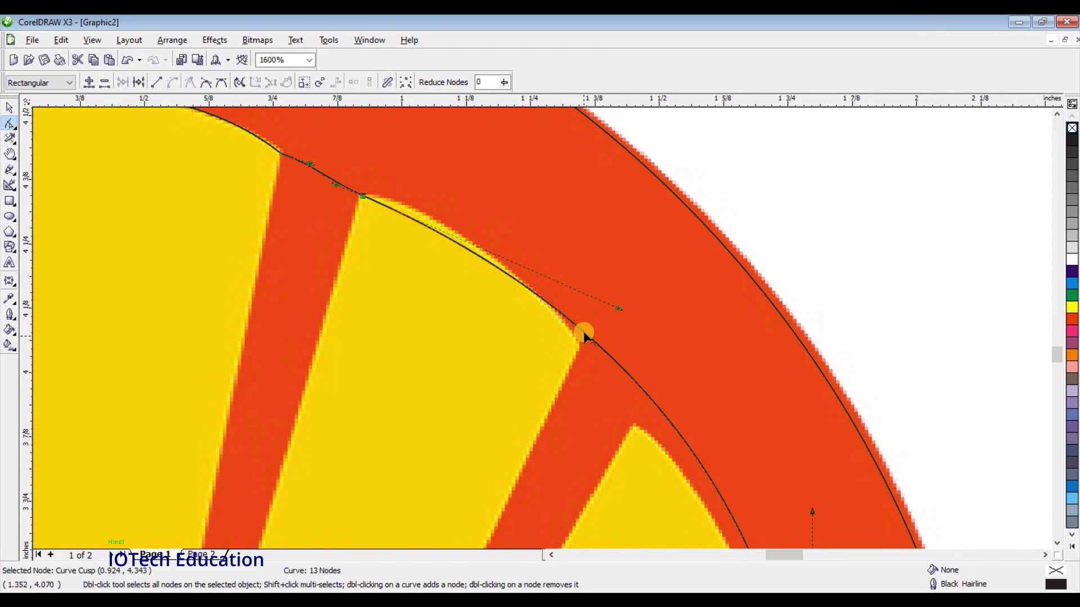
left_click_drag(583, 333, 579, 345)
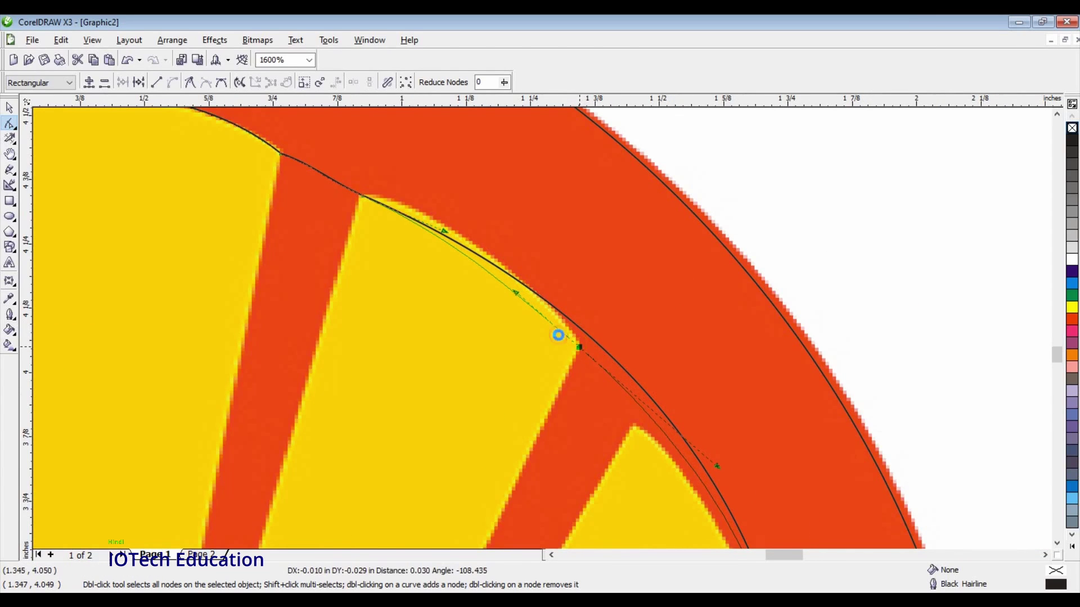
left_click(194, 84)
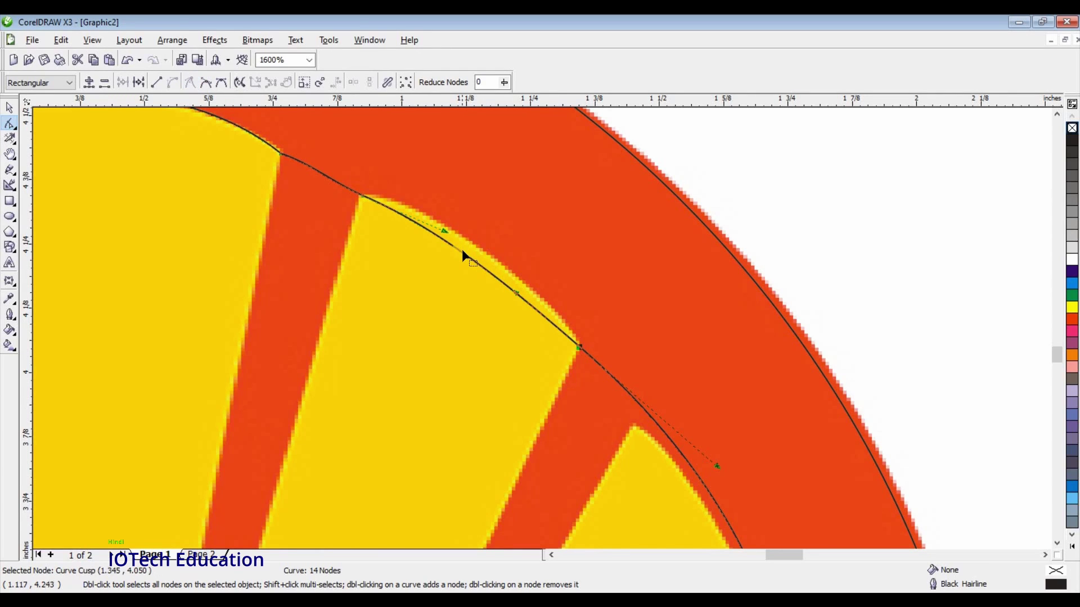
left_click_drag(474, 244, 467, 258)
scroll(636, 386, "down", 1)
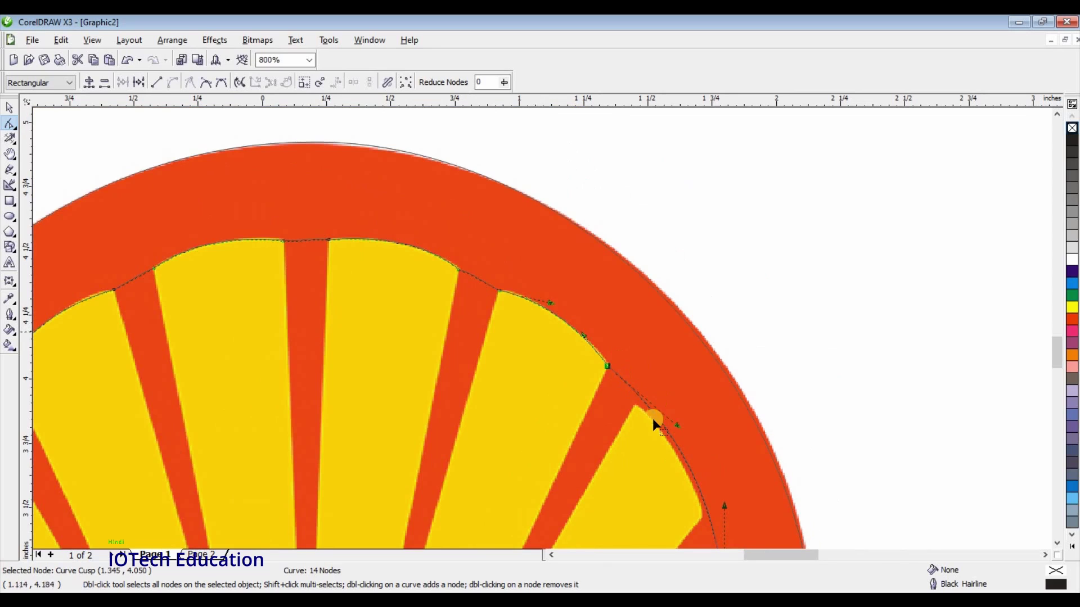
Step: Add a node at the seventh yellow segment's upper left corner and make it a cusp
scroll(548, 335, "up", 1)
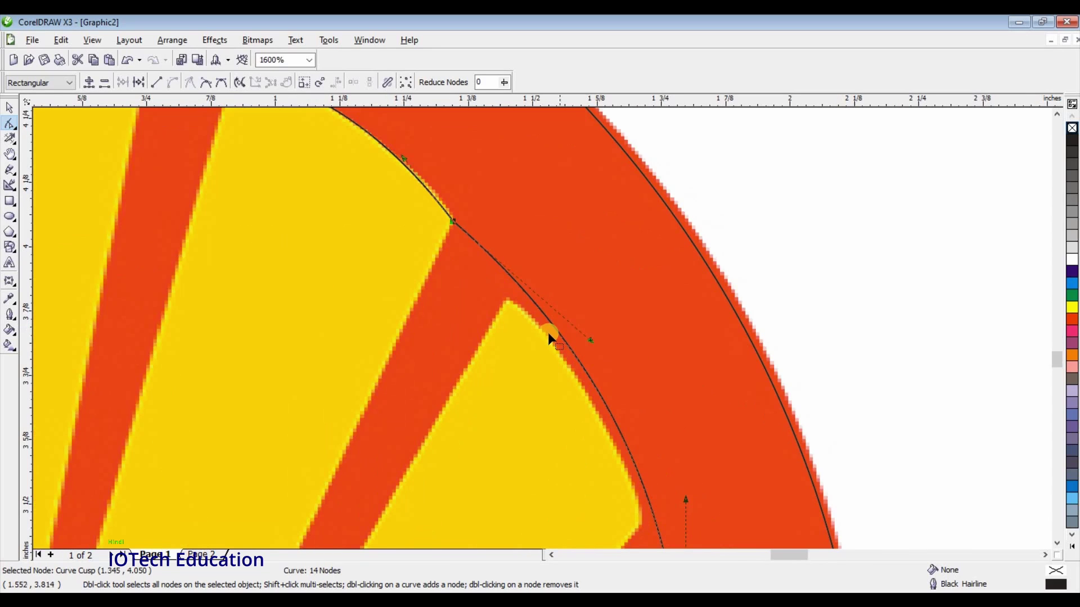
scroll(504, 268, "up", 1)
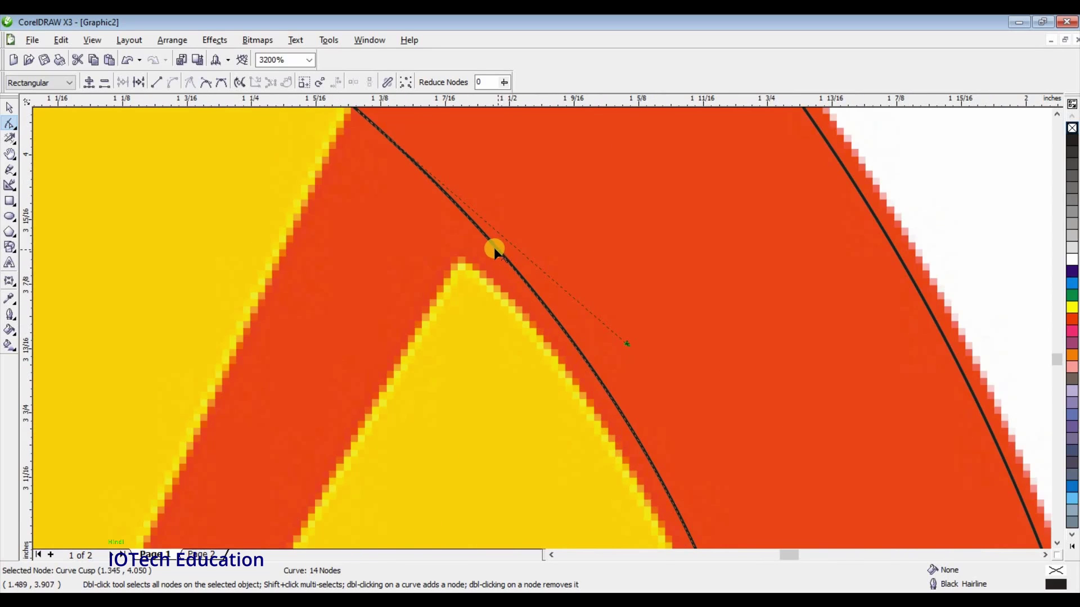
double_click(493, 247)
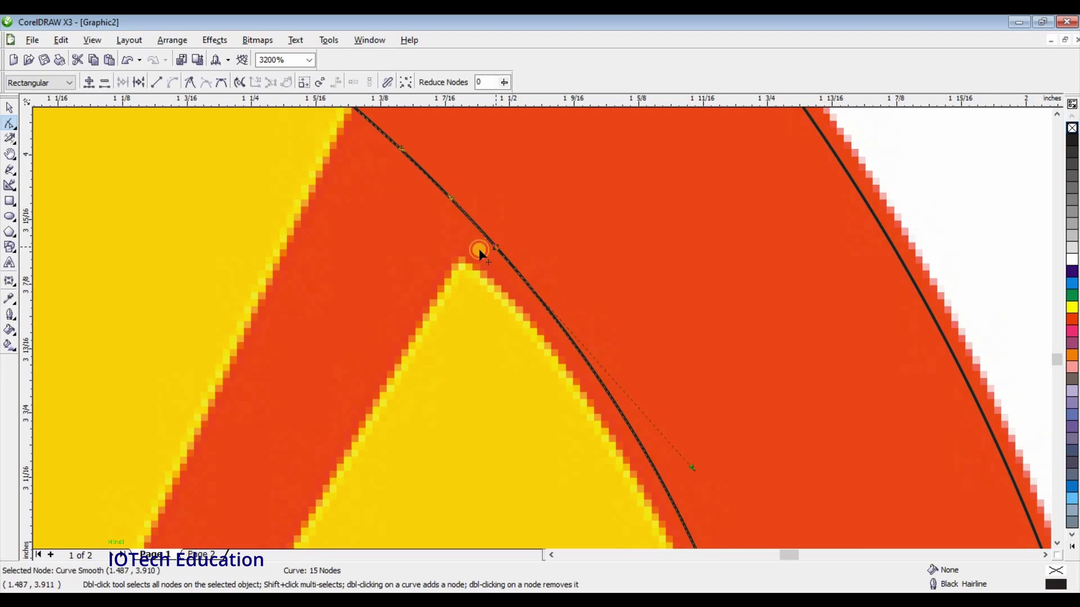
left_click_drag(479, 251, 470, 264)
left_click(490, 270)
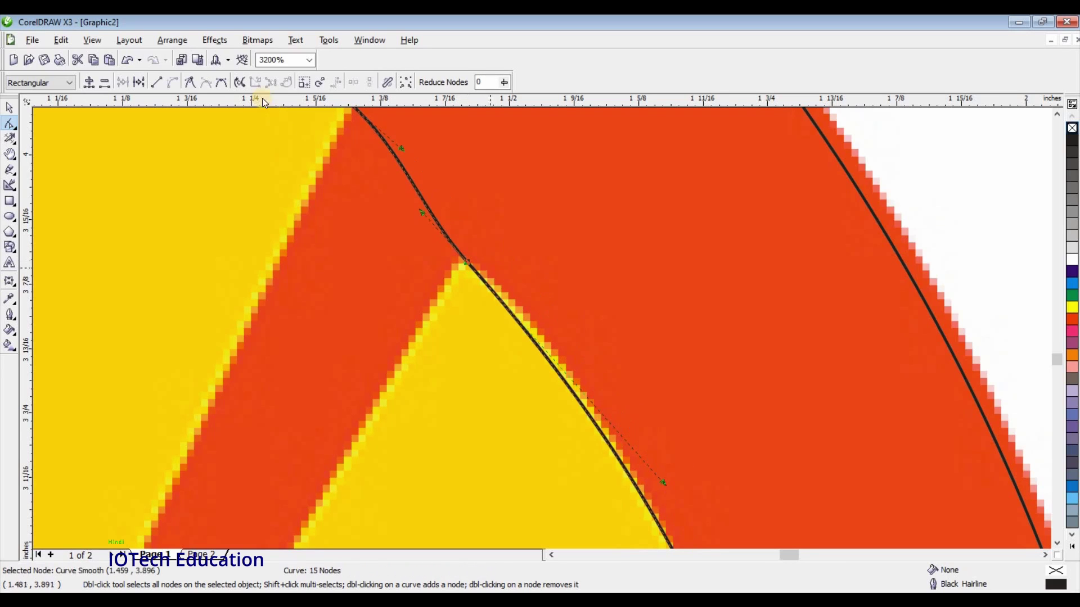
left_click(190, 82)
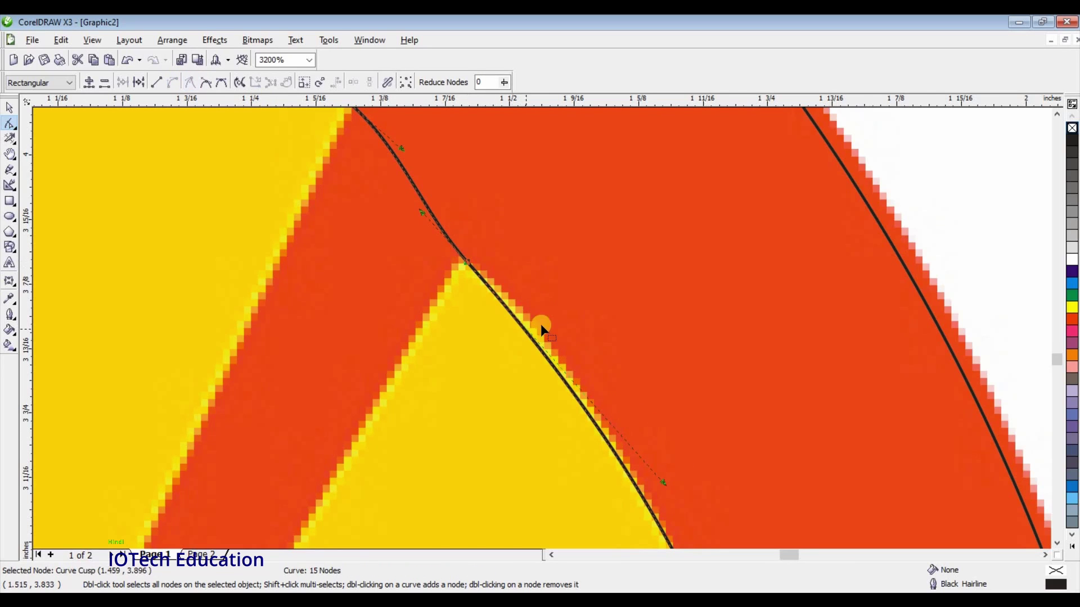
Step: Add a cusp node at the seventh yellow segment's right outer corner and bend the curve outward along the segment's edge
scroll(541, 328, "down", 2)
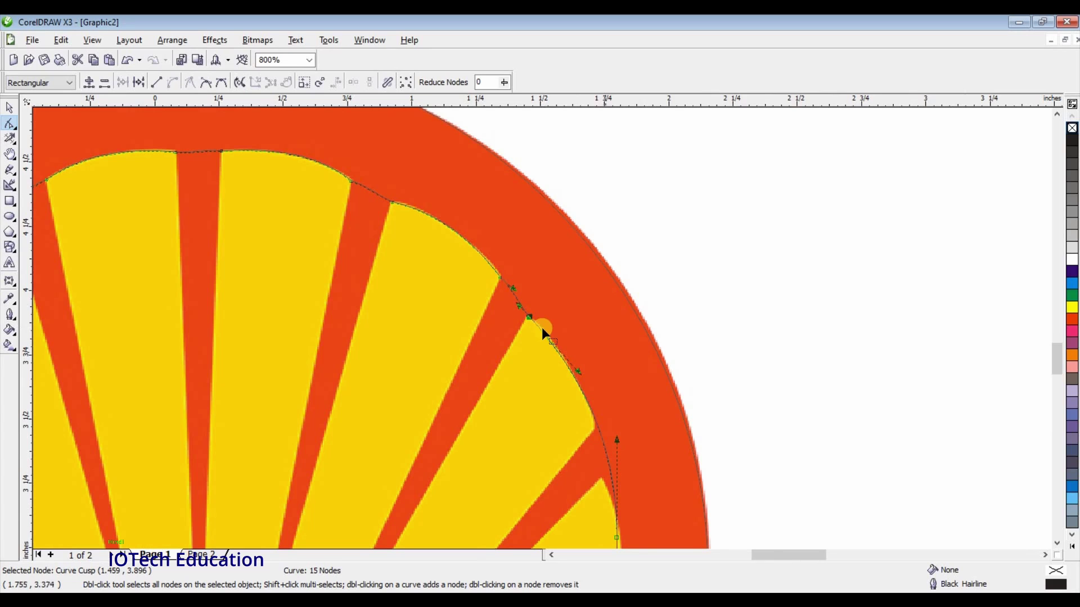
scroll(541, 327, "up", 1)
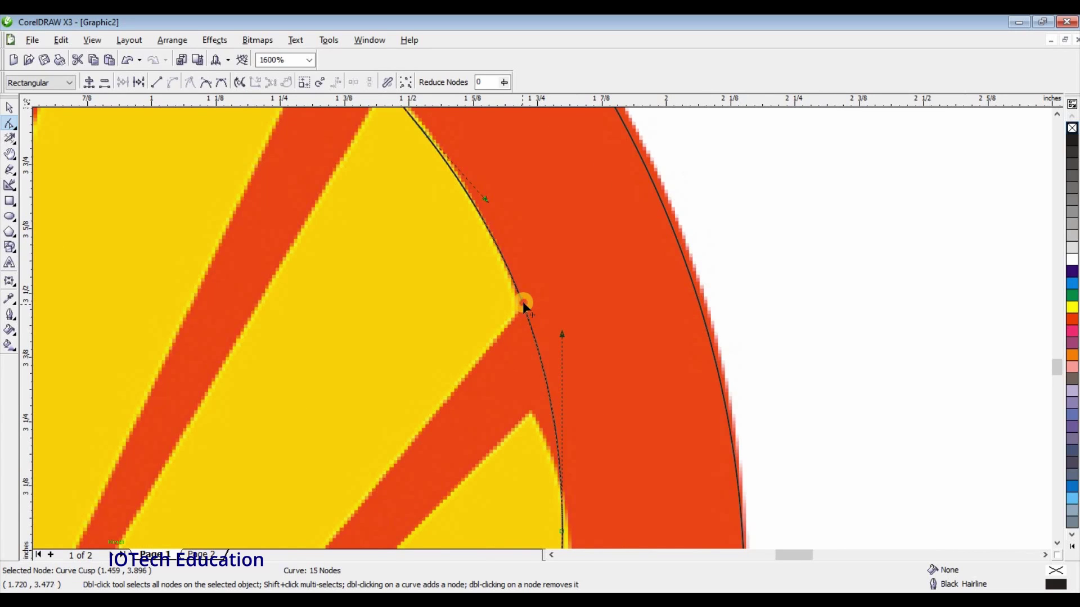
double_click(522, 302)
left_click_drag(522, 303, 515, 308)
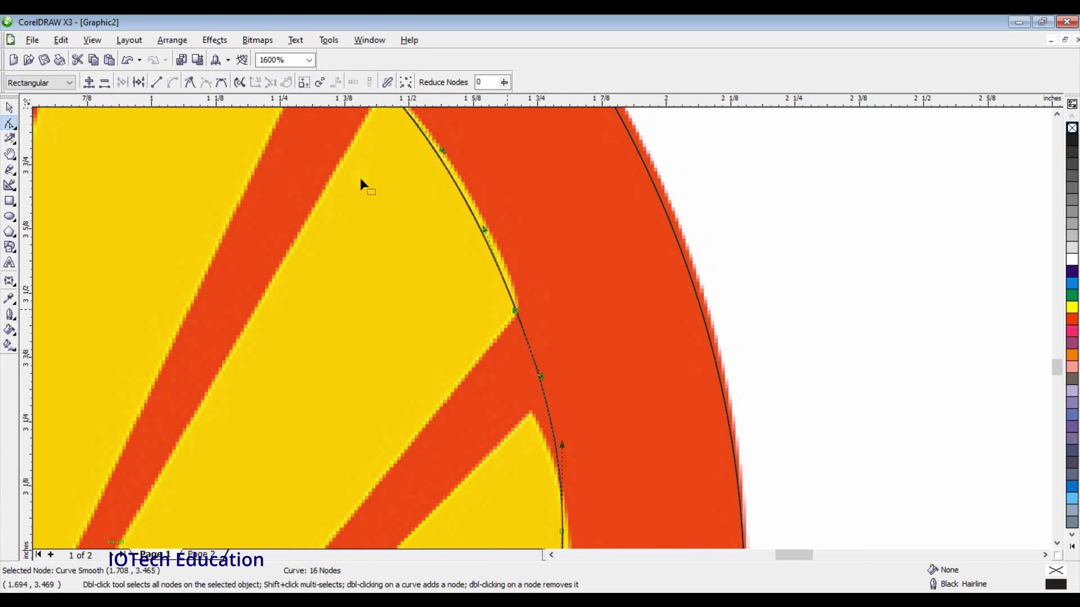
left_click(190, 83)
mouse_move(470, 213)
left_mouse_down()
mouse_move(478, 205)
mouse_move(465, 220)
left_mouse_up()
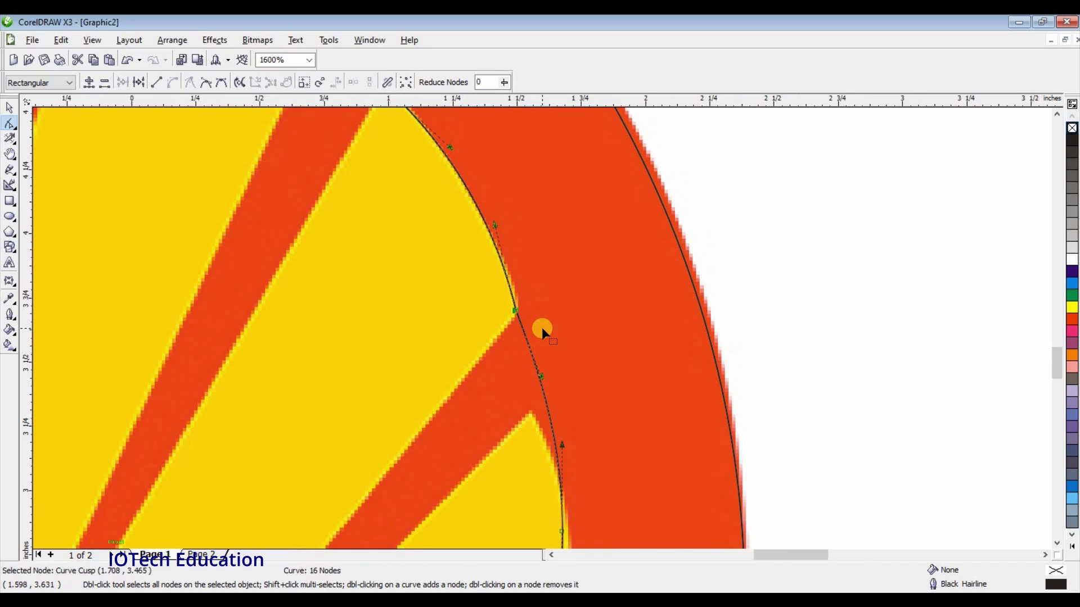
Step: Add a node at the eighth yellow segment's upper corner and make it a cusp
scroll(542, 327, "down", 2)
scroll(541, 327, "up", 3)
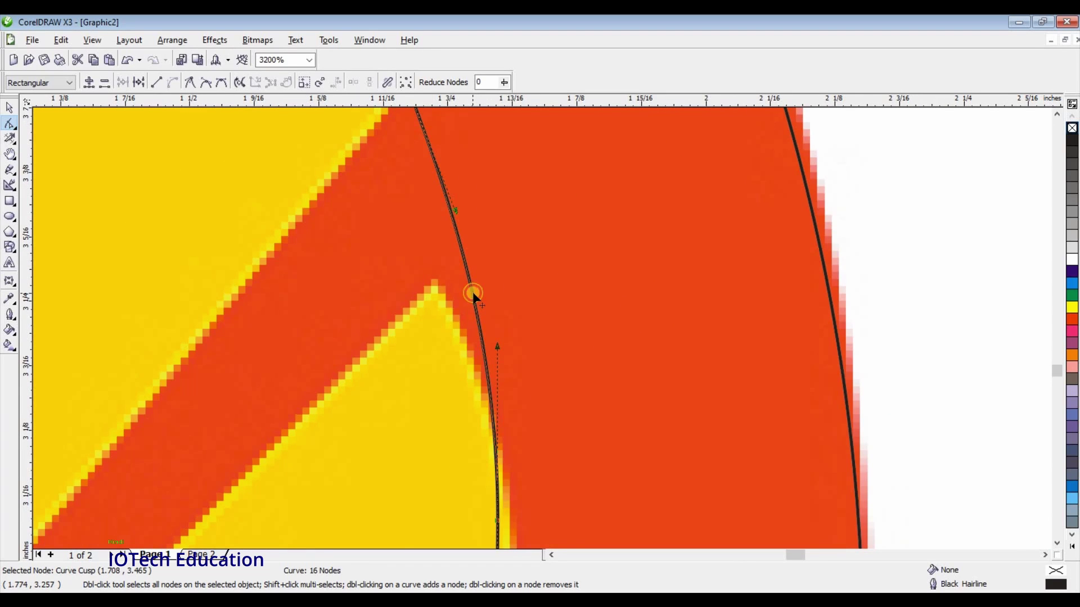
left_click_drag(472, 292, 441, 289)
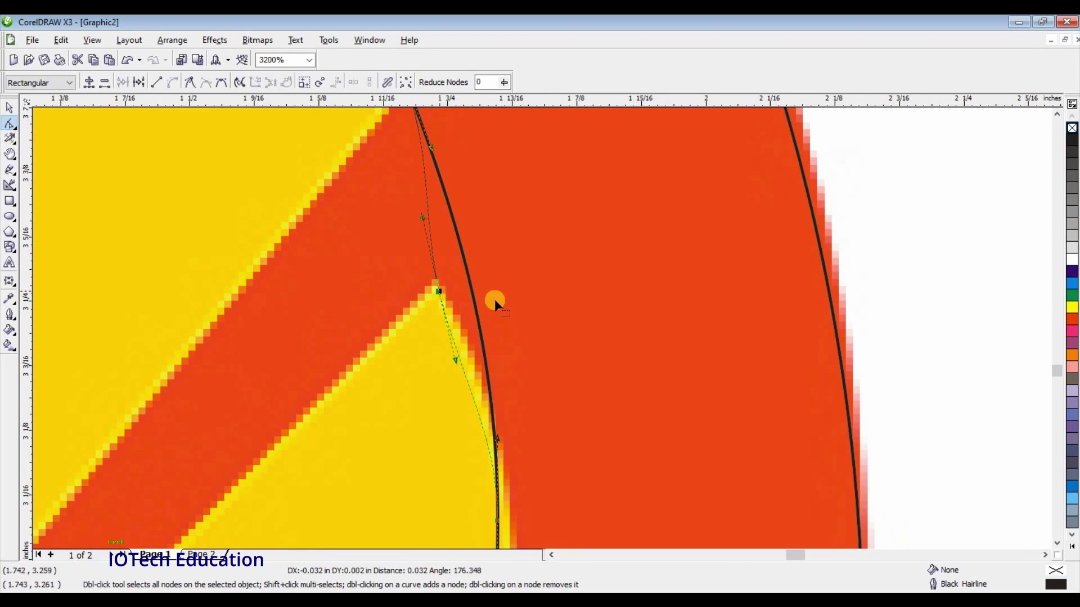
left_click(190, 85)
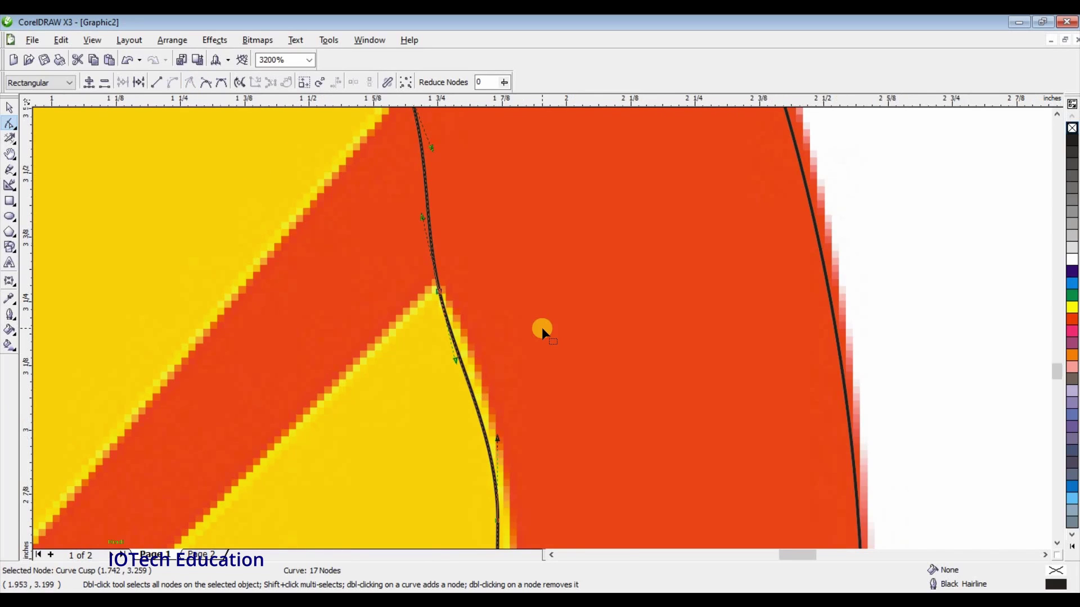
Step: Add a cusp node at the eighth yellow segment's lower corner, delete the original ellipse node above it, and bend the curve to the edge
scroll(541, 327, "down", 2)
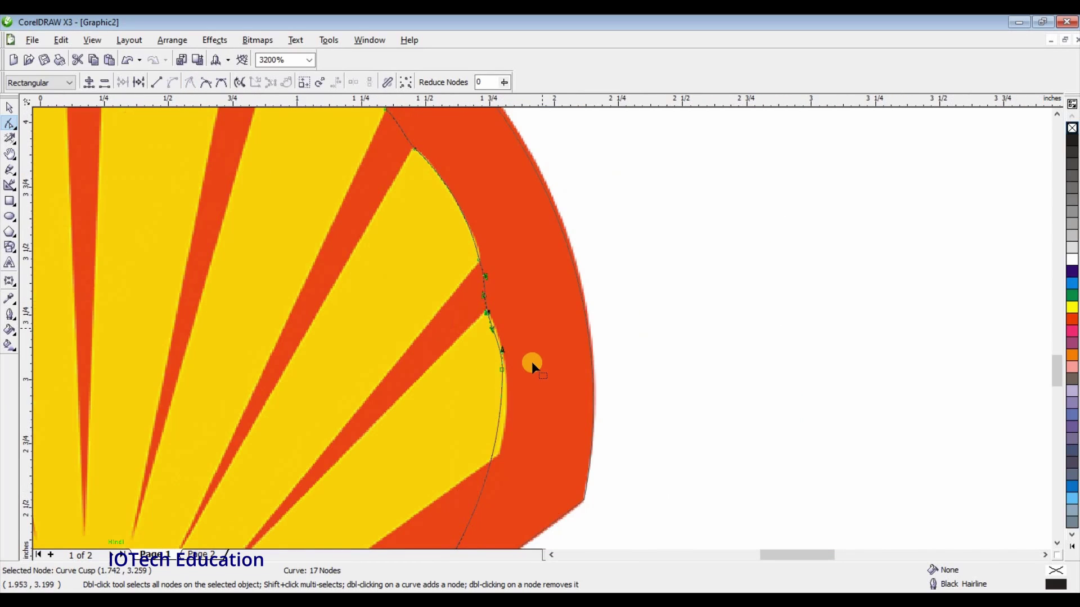
double_click(491, 453)
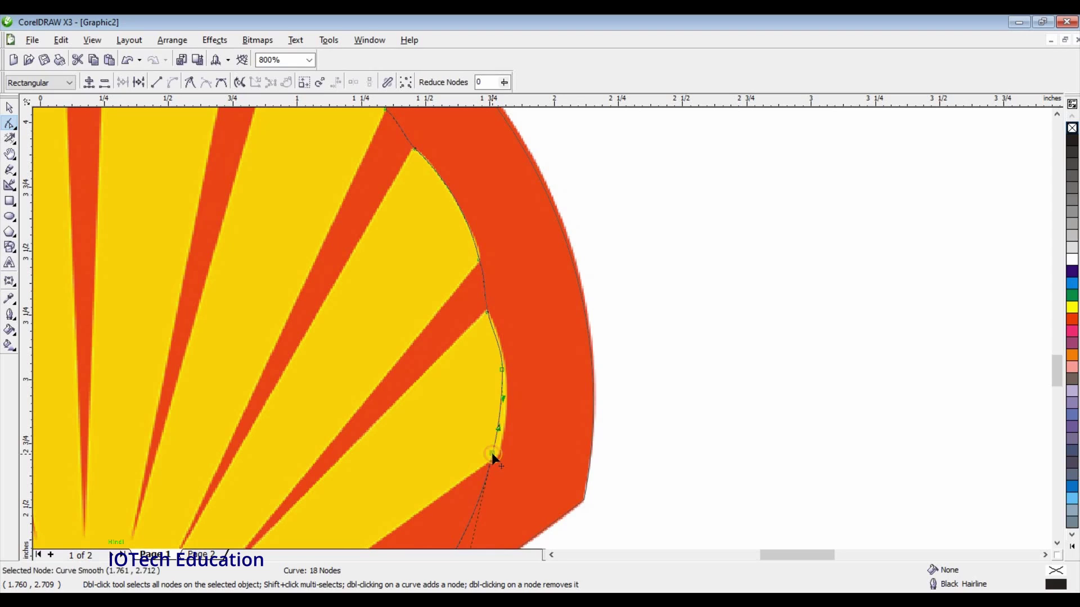
left_click_drag(492, 453, 500, 453)
double_click(500, 454)
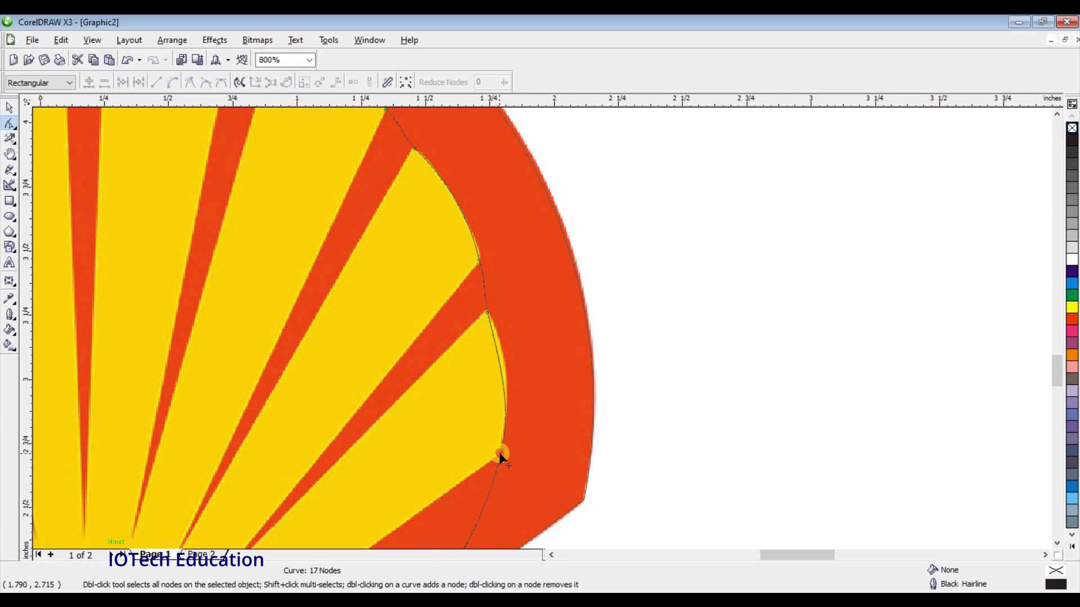
left_click(499, 454)
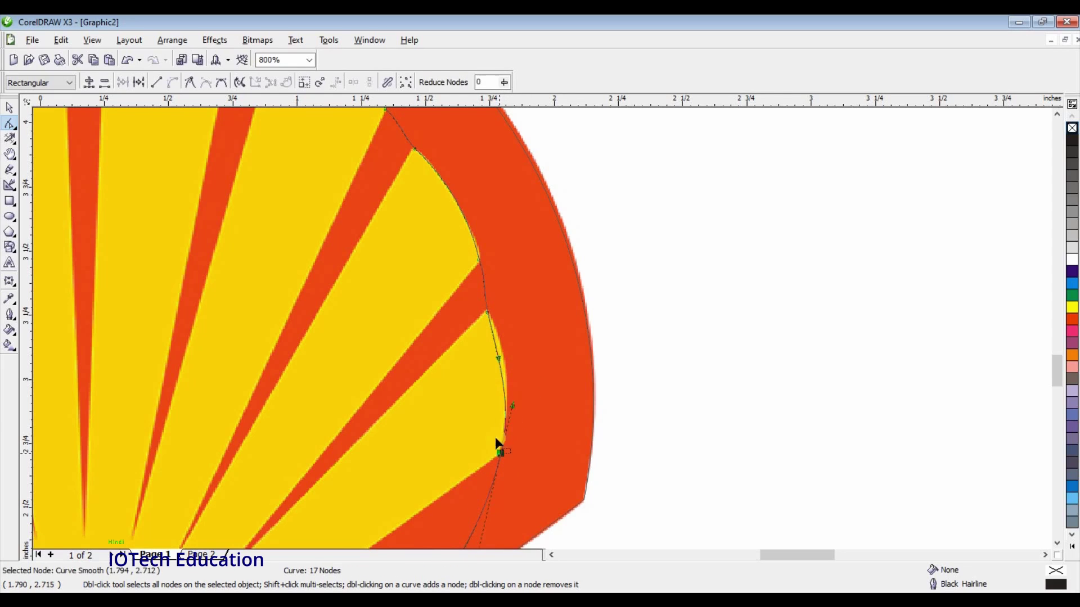
left_click(194, 85)
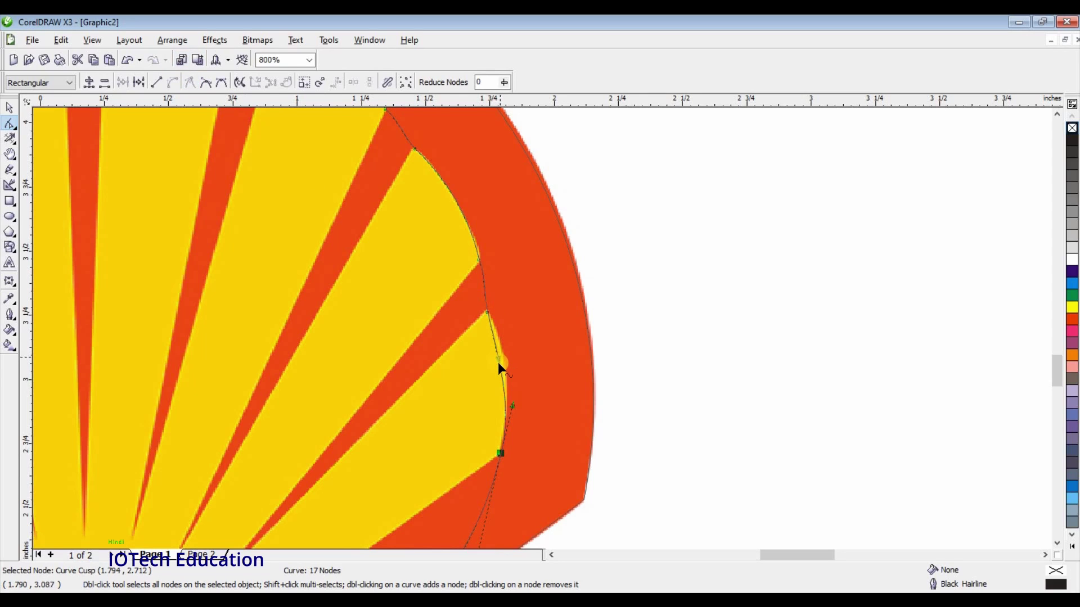
left_click(497, 365)
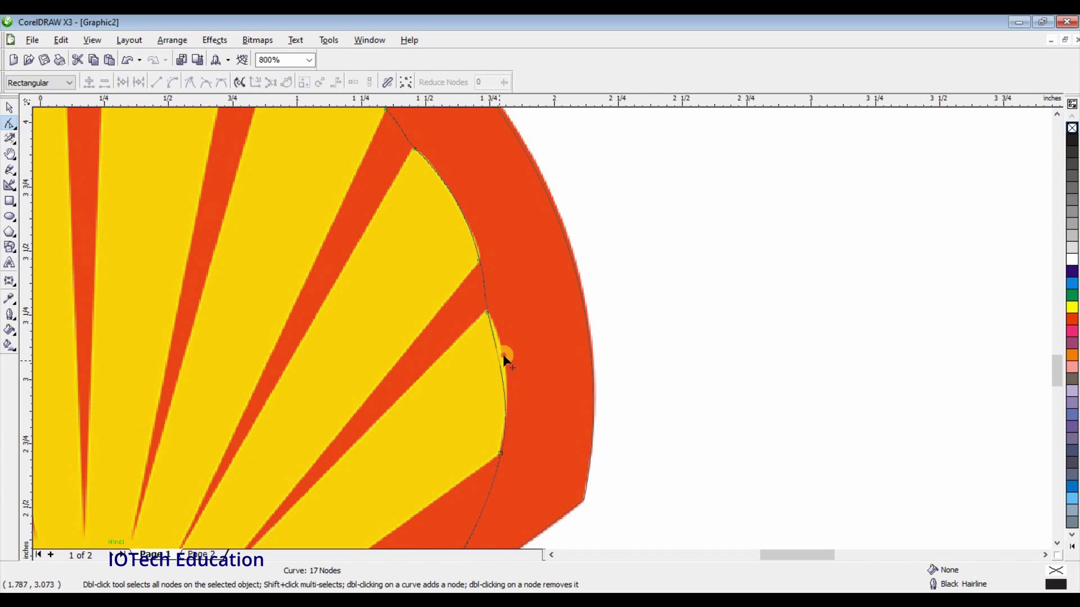
left_click_drag(503, 354, 508, 350)
Step: Add a node at the inner corner where the eighth segment meets the yellow base and straighten the edge between them into a line
scroll(536, 353, "down", 2)
scroll(535, 353, "down", 2)
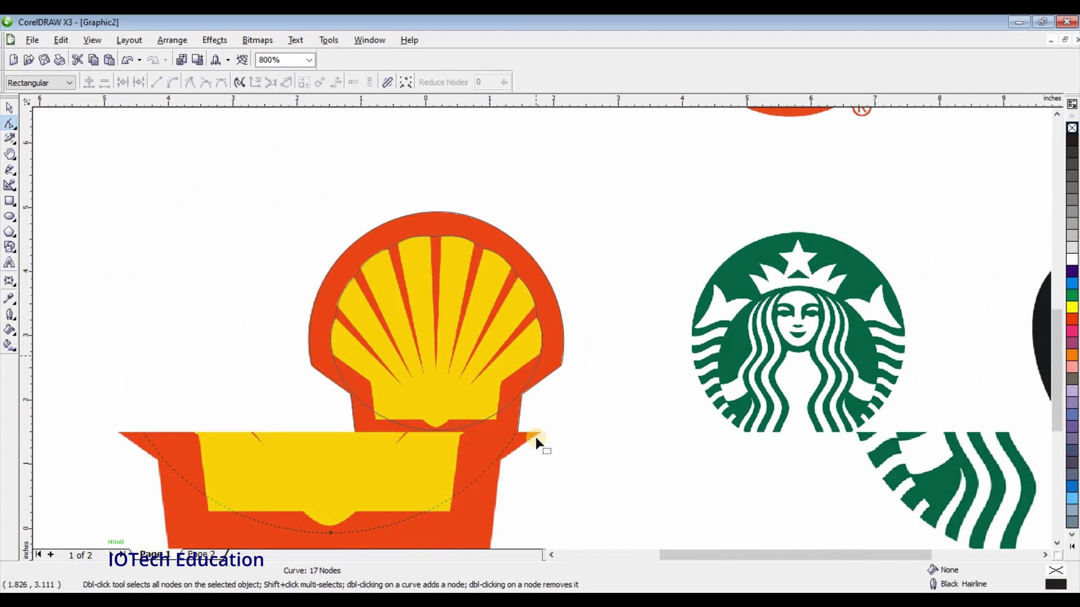
scroll(541, 328, "up", 2)
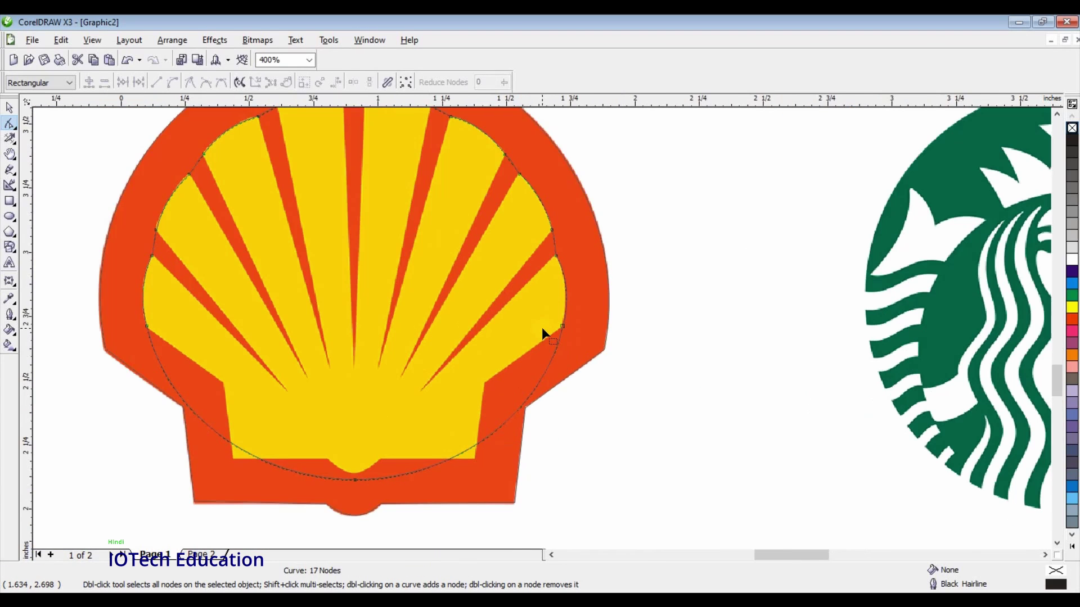
scroll(542, 327, "up", 3)
scroll(534, 329, "down", 2)
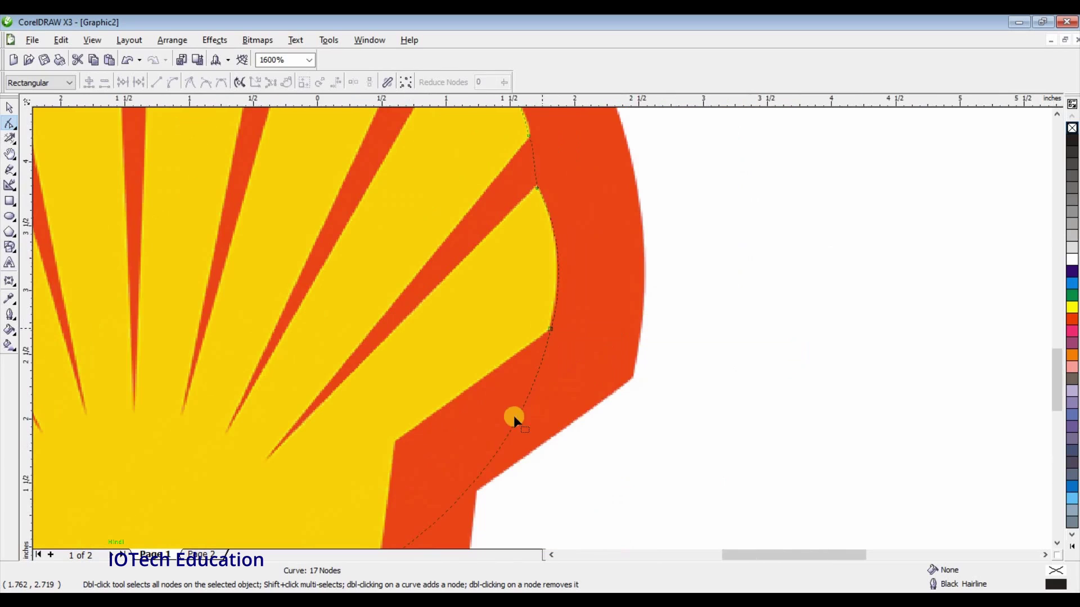
scroll(498, 431, "down", 2)
double_click(503, 408)
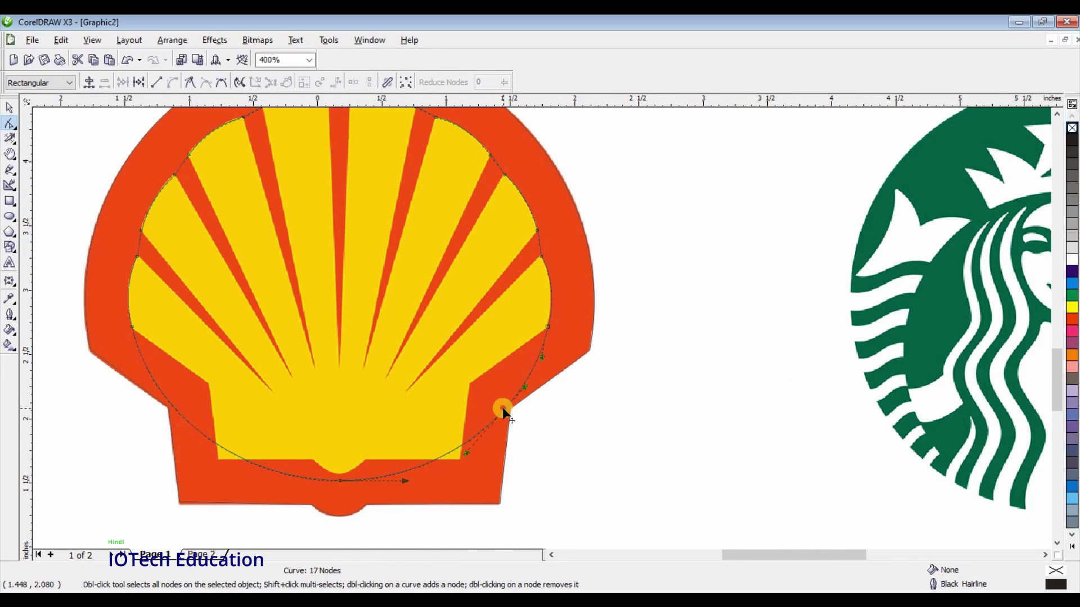
left_click_drag(503, 409, 474, 389)
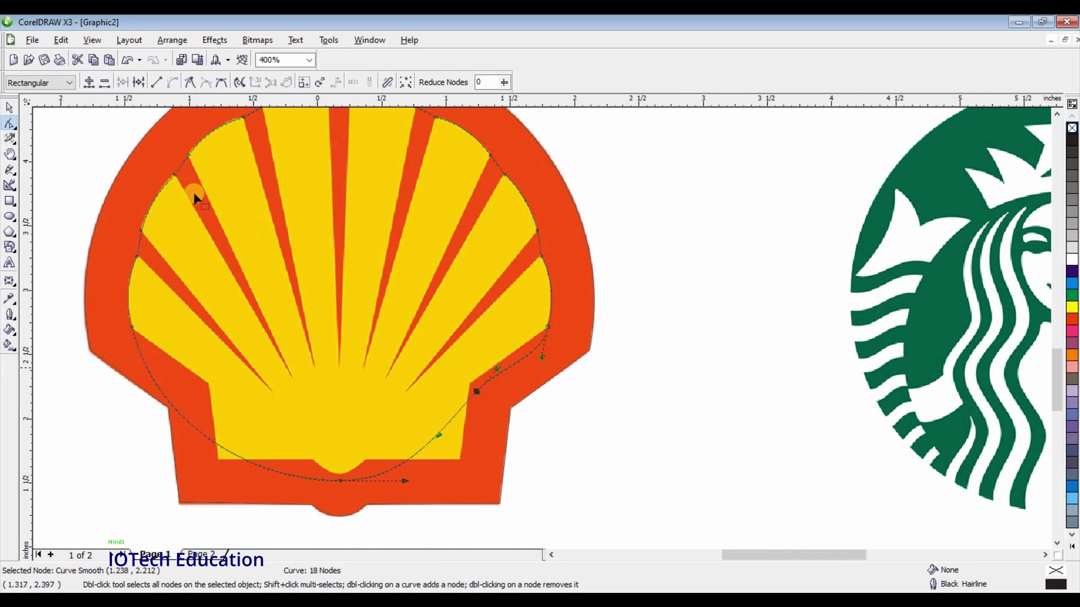
left_click(159, 86)
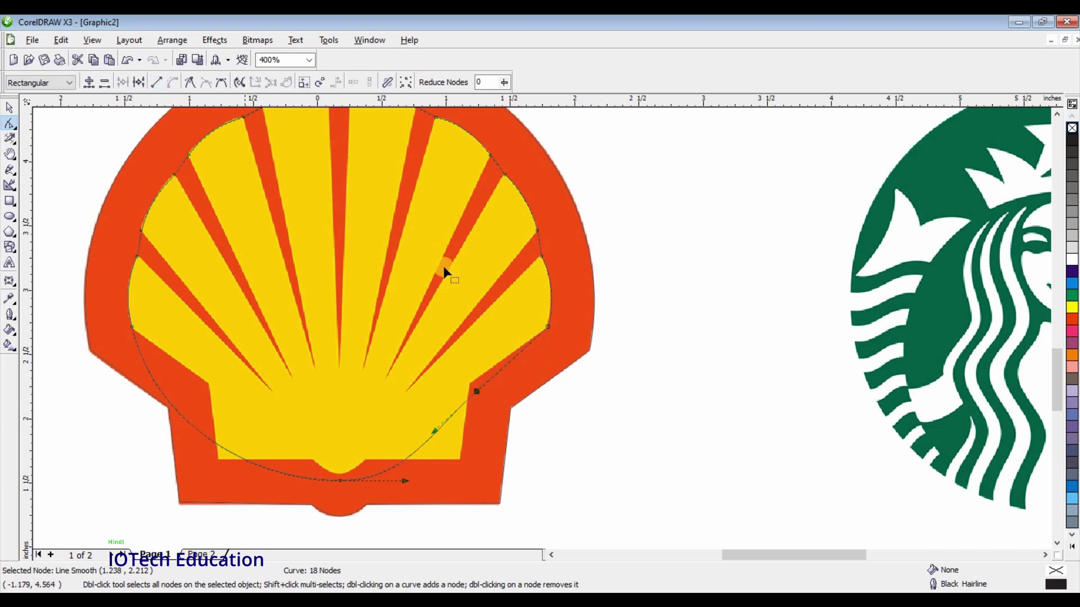
mouse_move(476, 390)
left_mouse_down()
mouse_move(470, 382)
mouse_move(483, 379)
mouse_move(469, 383)
left_mouse_up()
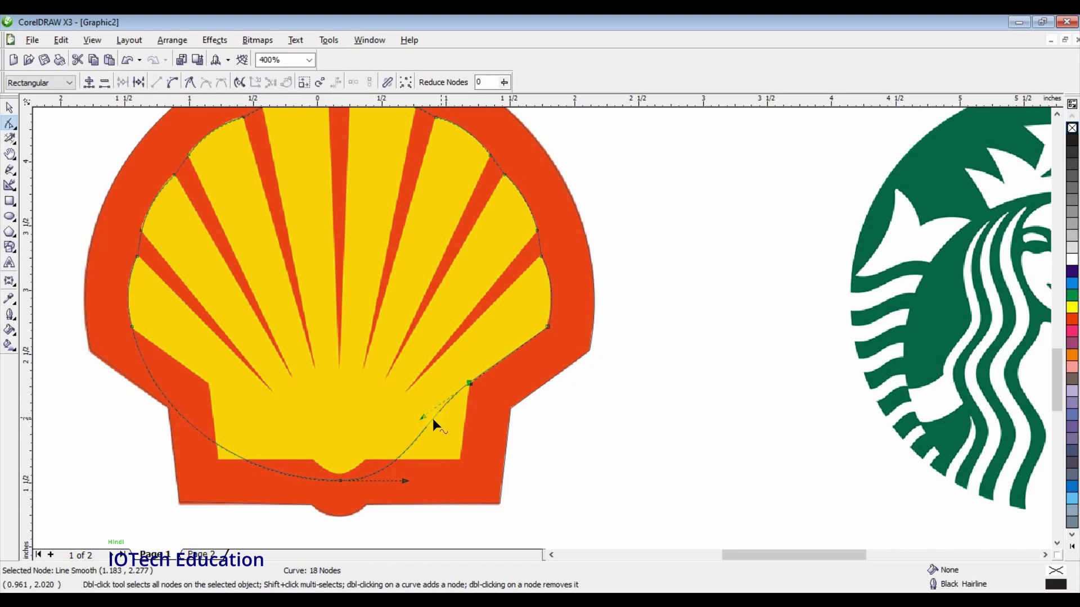
Step: Add a node at the yellow base's lower right corner and convert the base's right side to a straight line
left_click(433, 419)
left_click_drag(433, 418, 460, 456)
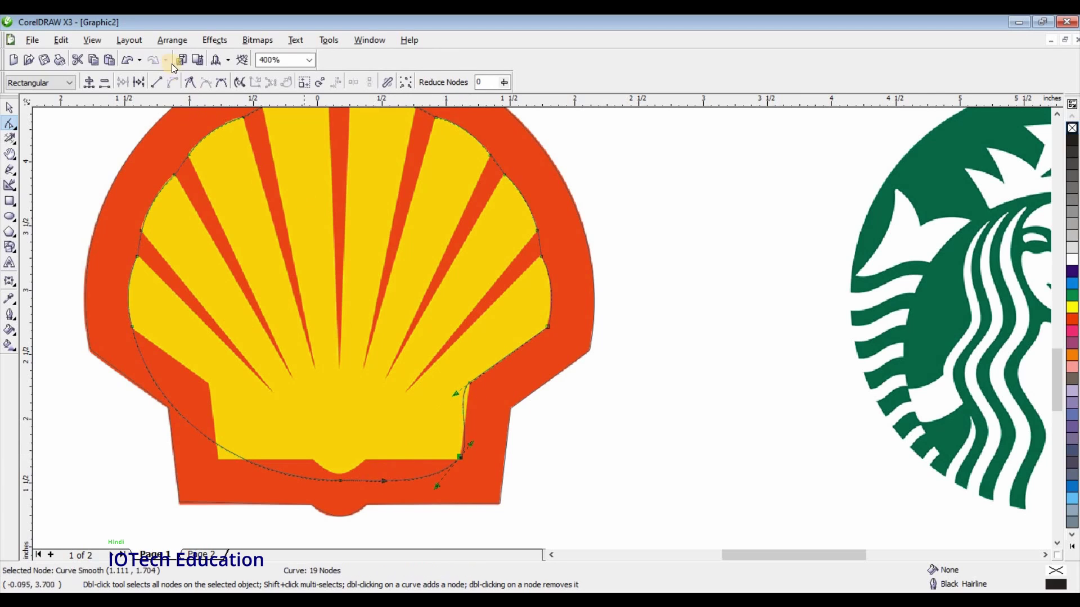
left_click(156, 83)
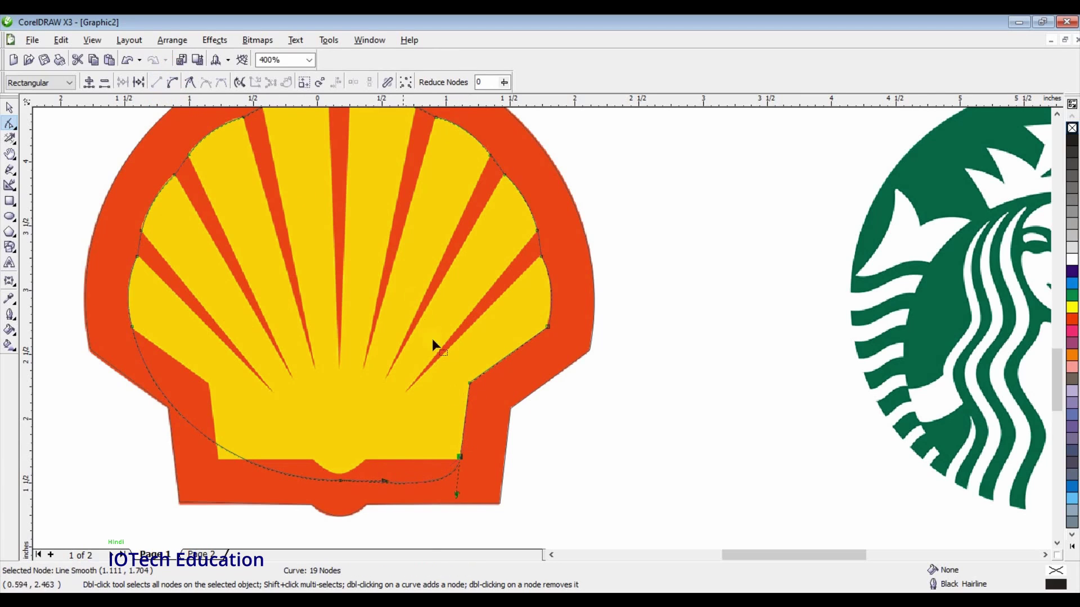
Step: Move the bottom ellipse node to the bump's right end, straighten the bottom edge to a line, and align the lower right corner node
left_click(381, 481)
left_click_drag(339, 480, 366, 457)
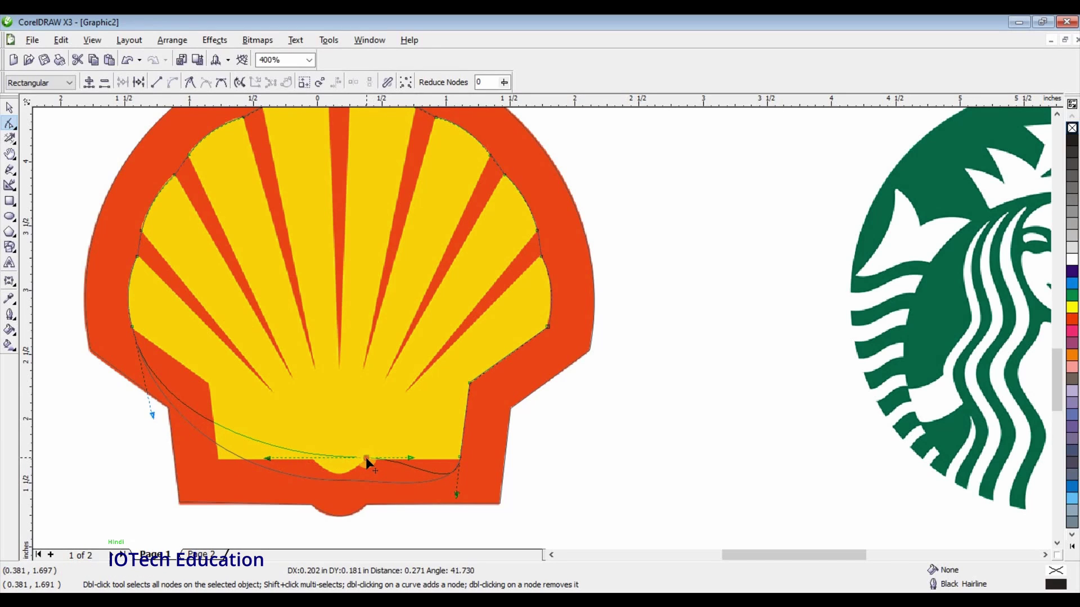
left_click(156, 83)
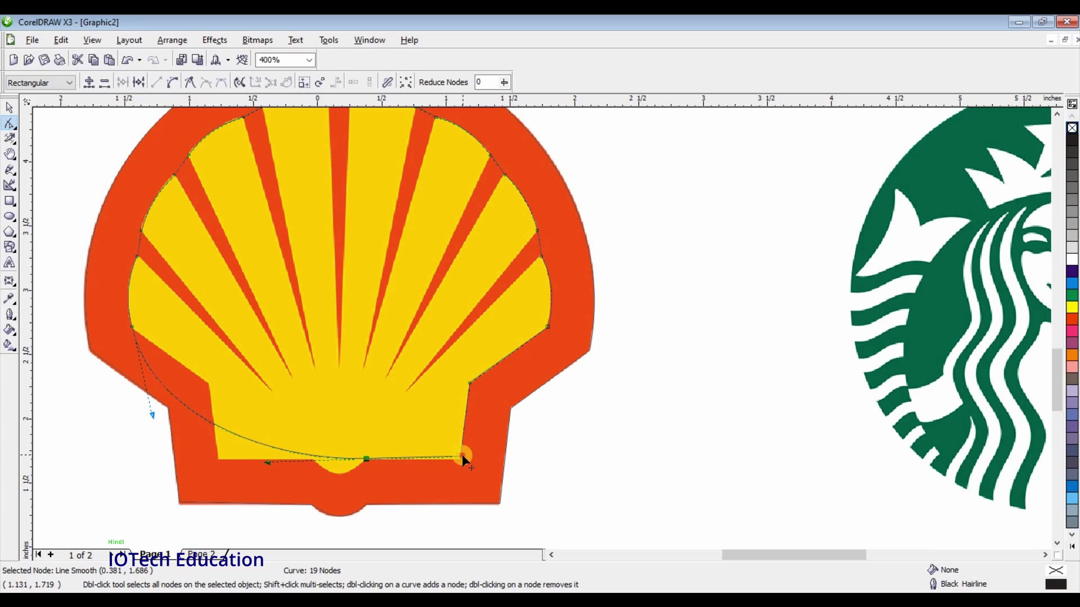
left_click_drag(461, 455, 460, 457)
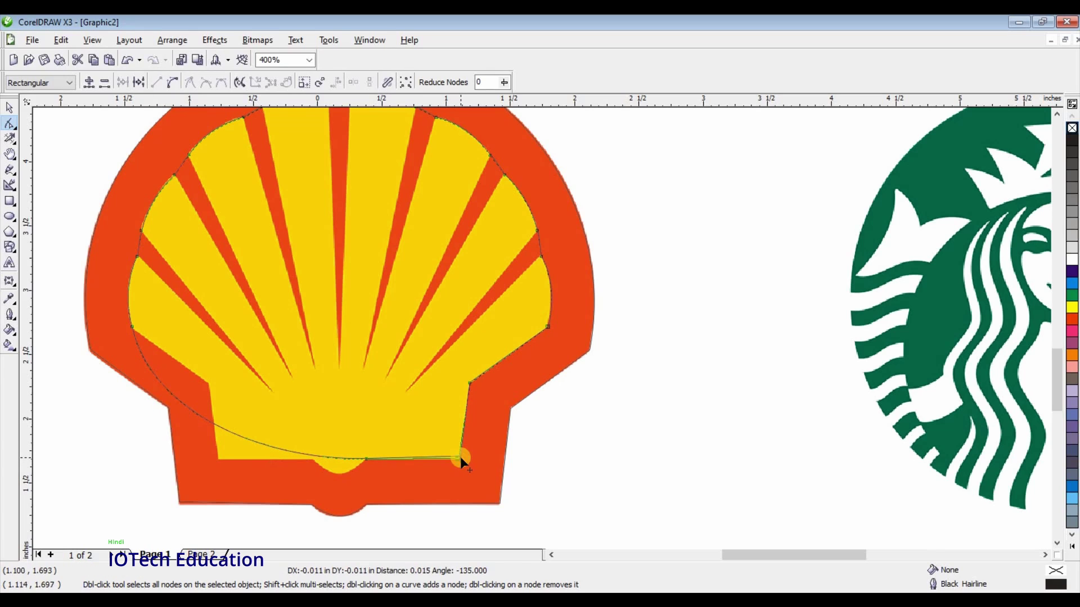
scroll(541, 327, "up", 2)
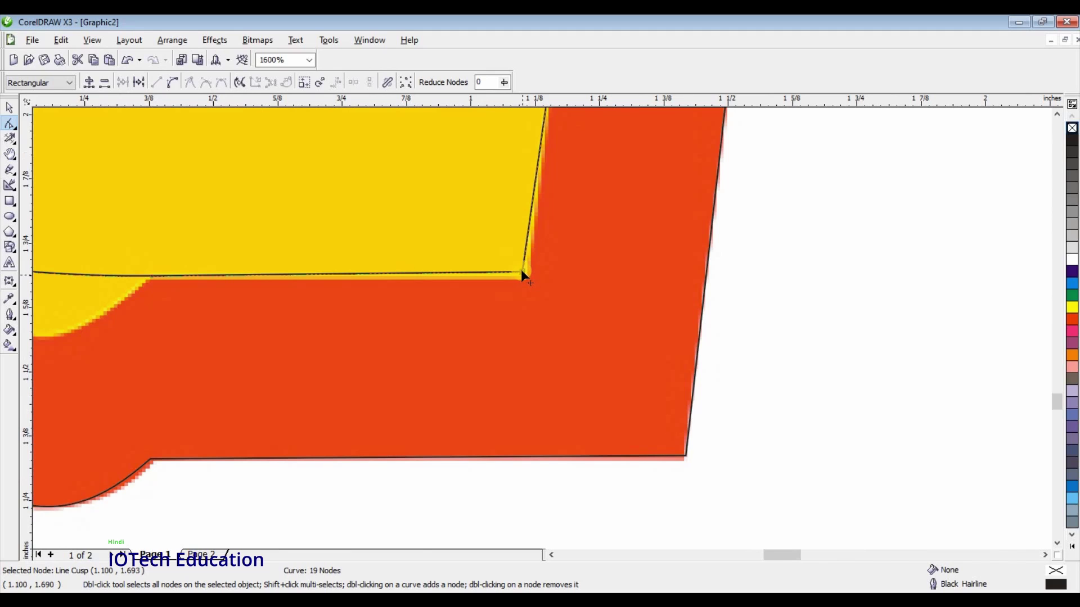
left_click_drag(522, 272, 524, 276)
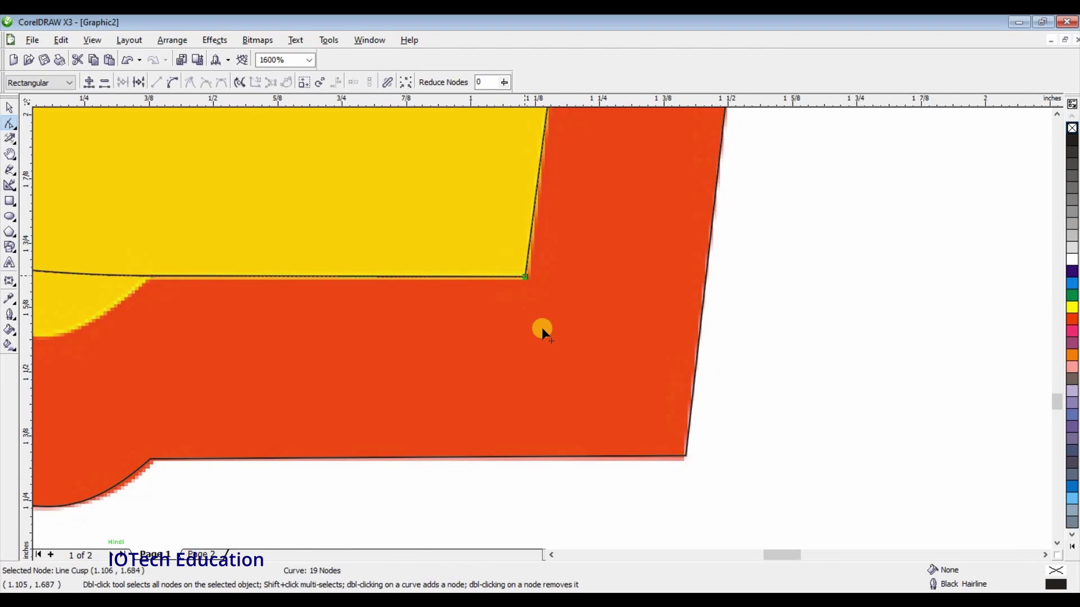
Step: Add a node on the bottom curve and move it to the left end of the yellow base's bump
scroll(388, 344, "down", 1)
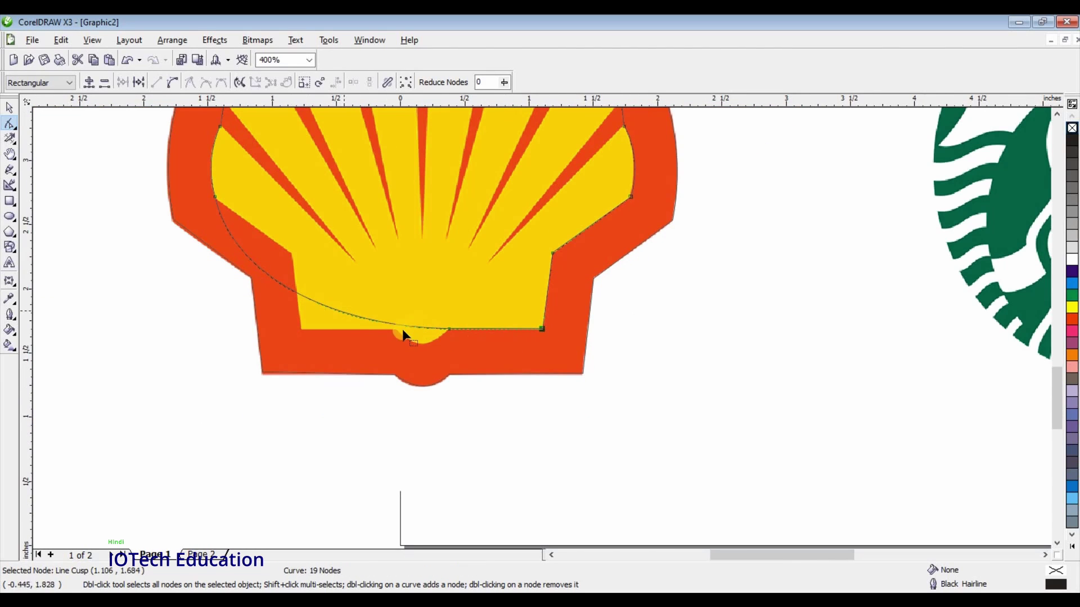
double_click(395, 323)
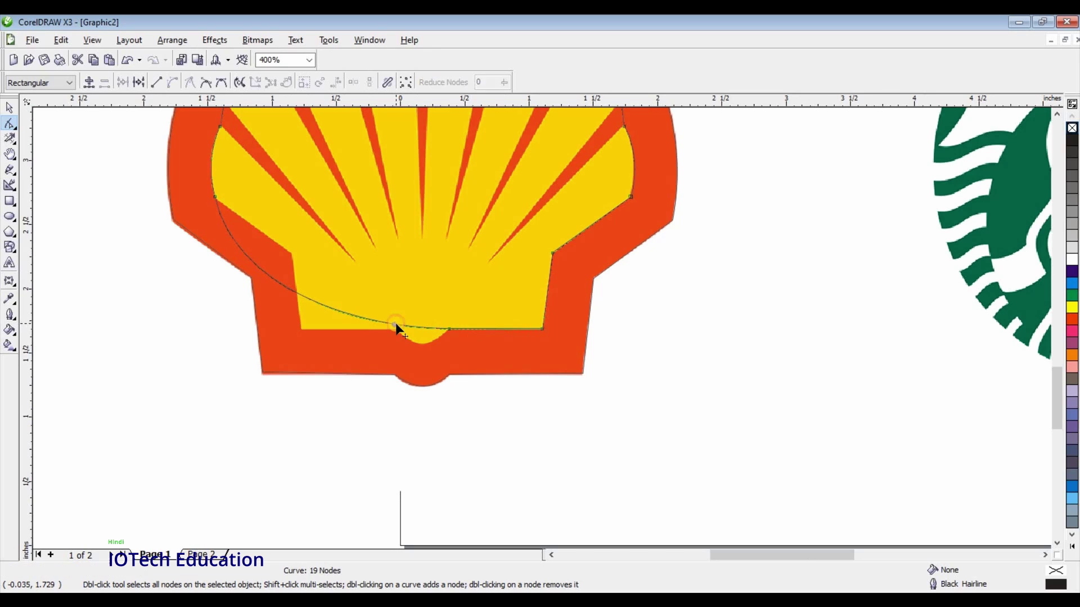
left_click_drag(397, 332, 396, 337)
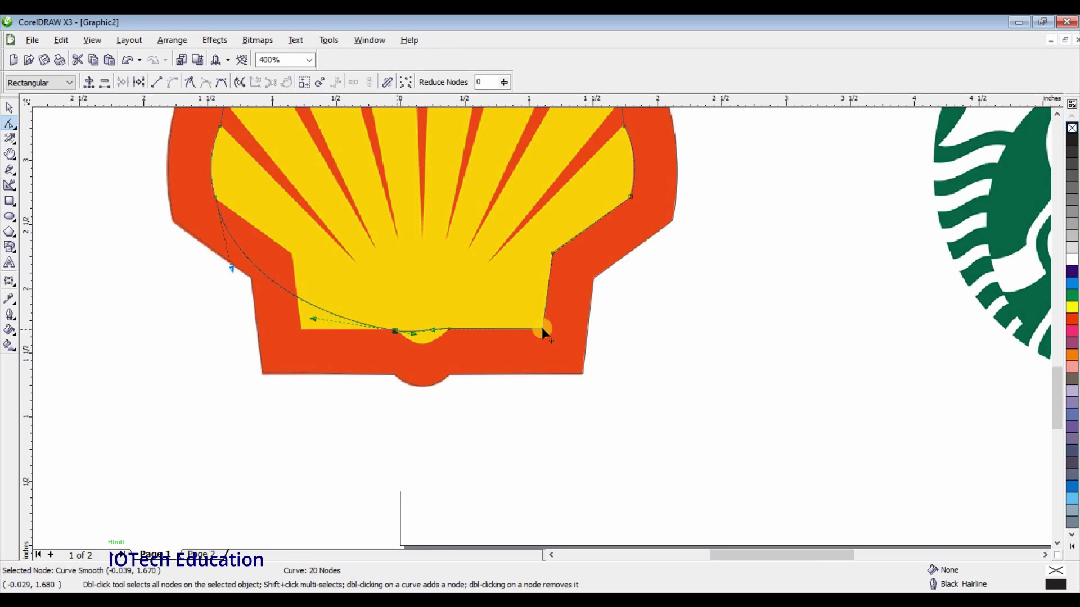
Step: Align the node with the left end of the yellow base's bump and make it a cusp node
scroll(534, 331, "up", 2)
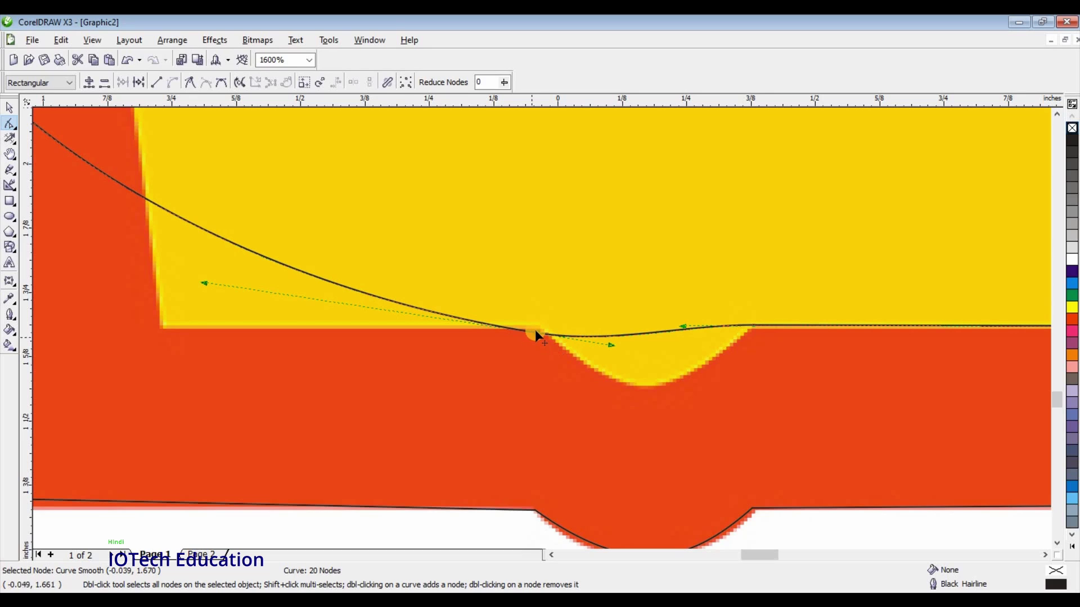
left_click_drag(538, 329, 541, 325)
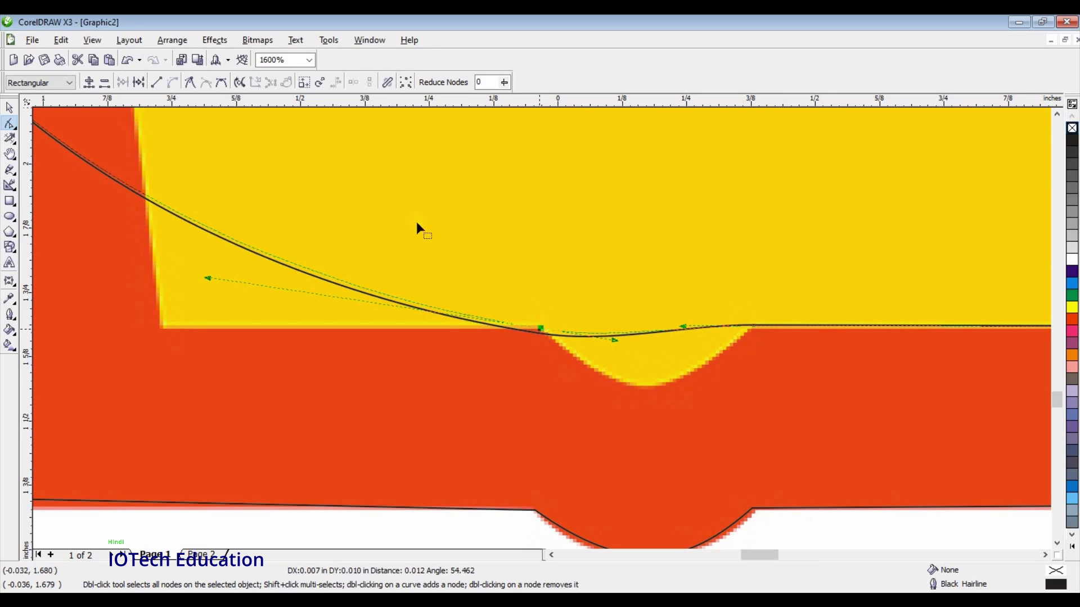
left_click(189, 82)
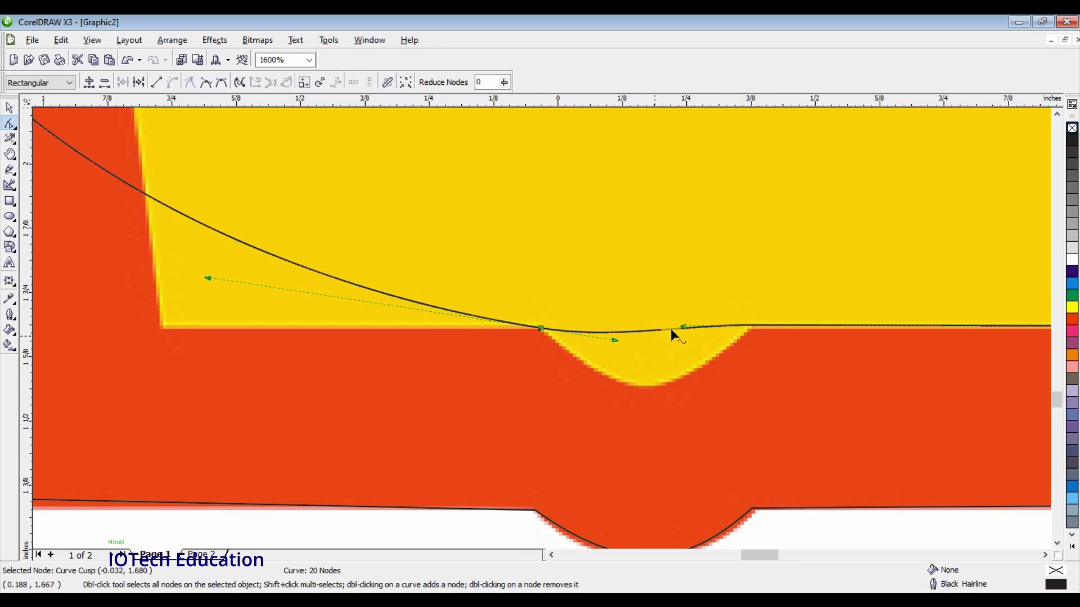
Step: Bend the segment between the bump's two end nodes downward to follow the rounded yellow edge
left_click(669, 338)
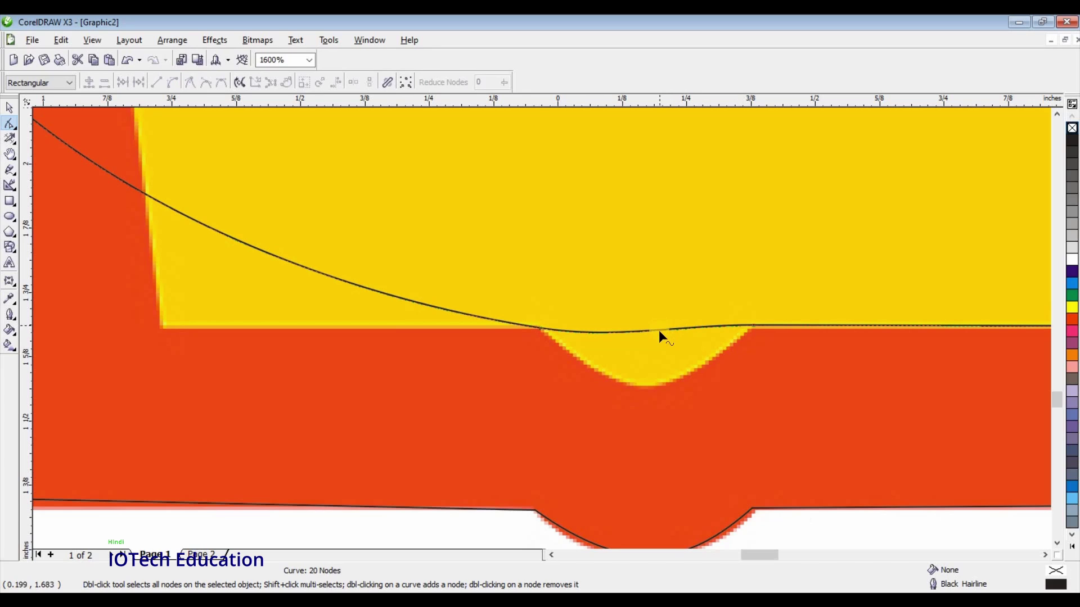
left_click_drag(659, 330, 754, 328)
left_click(754, 329)
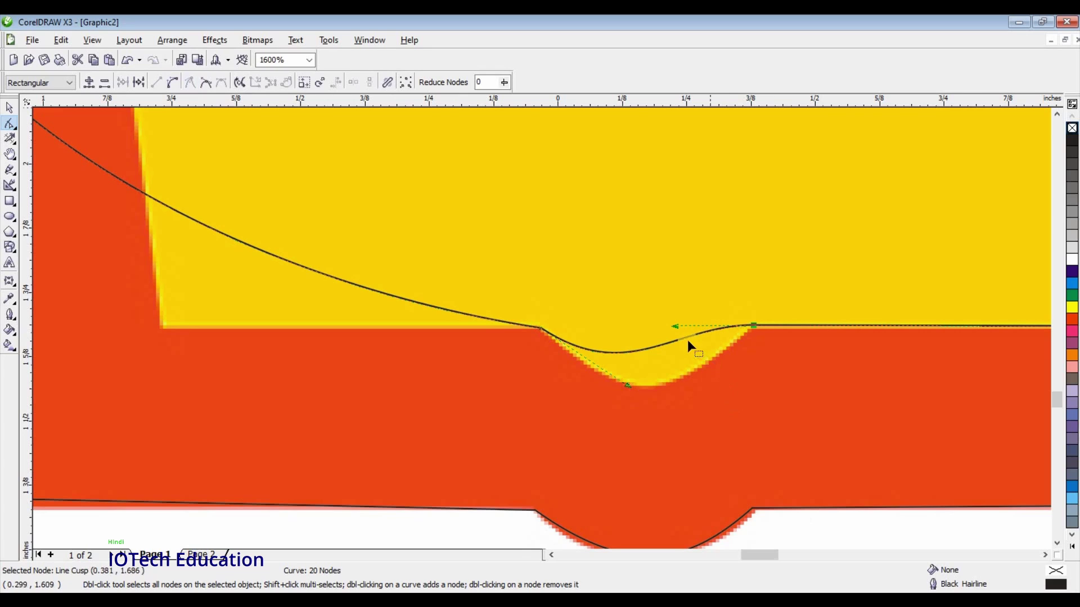
left_click_drag(687, 340, 690, 372)
left_click(561, 361)
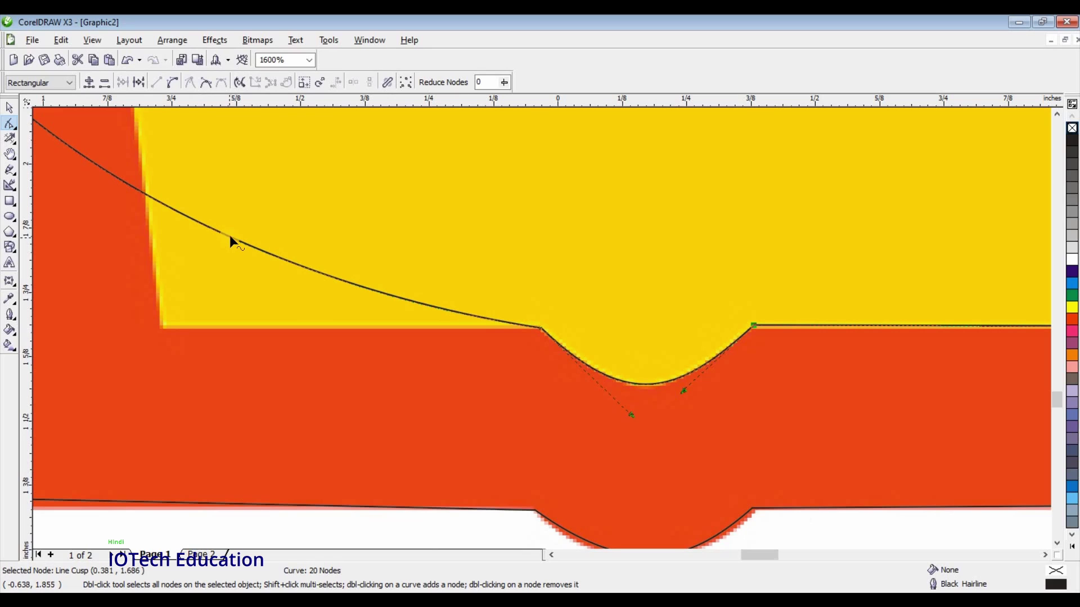
Step: Add a node at the yellow base's lower left corner and straighten the bottom edge from there to the bump
left_click_drag(230, 236, 272, 276)
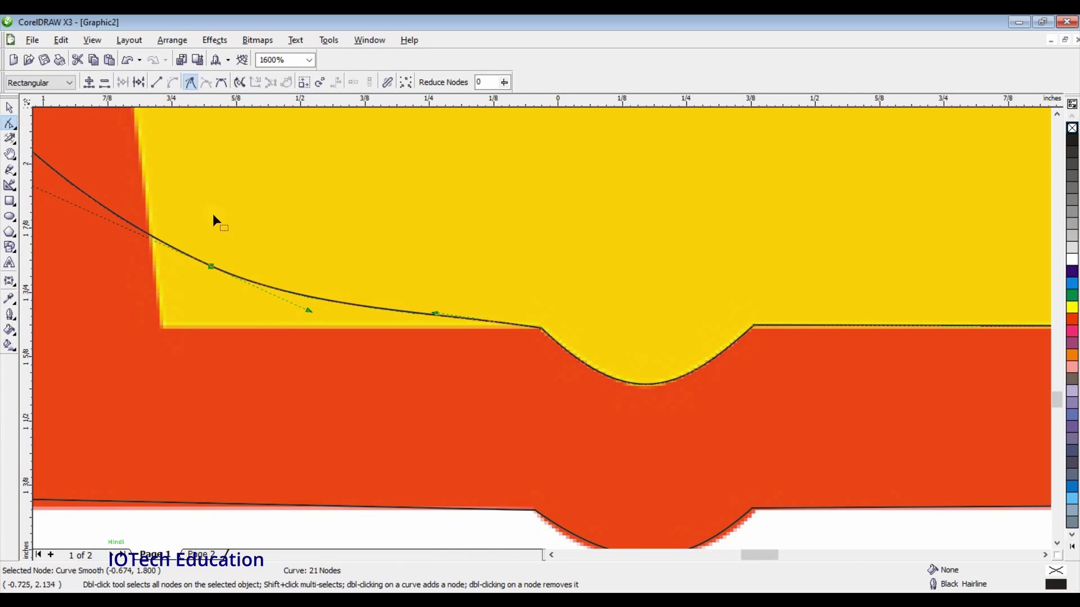
left_click(153, 82)
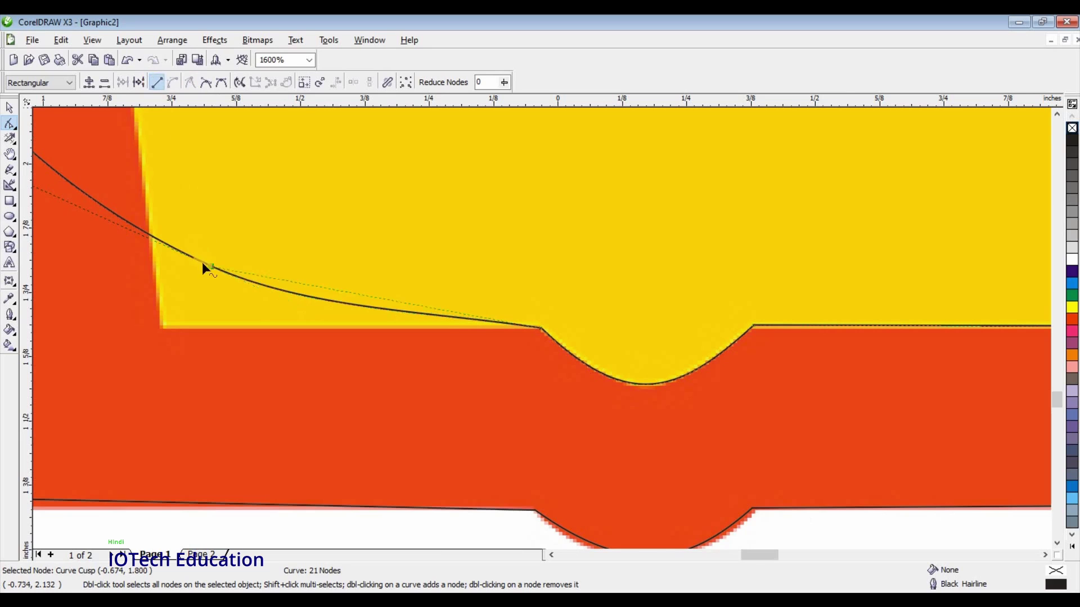
left_click_drag(202, 283, 163, 325)
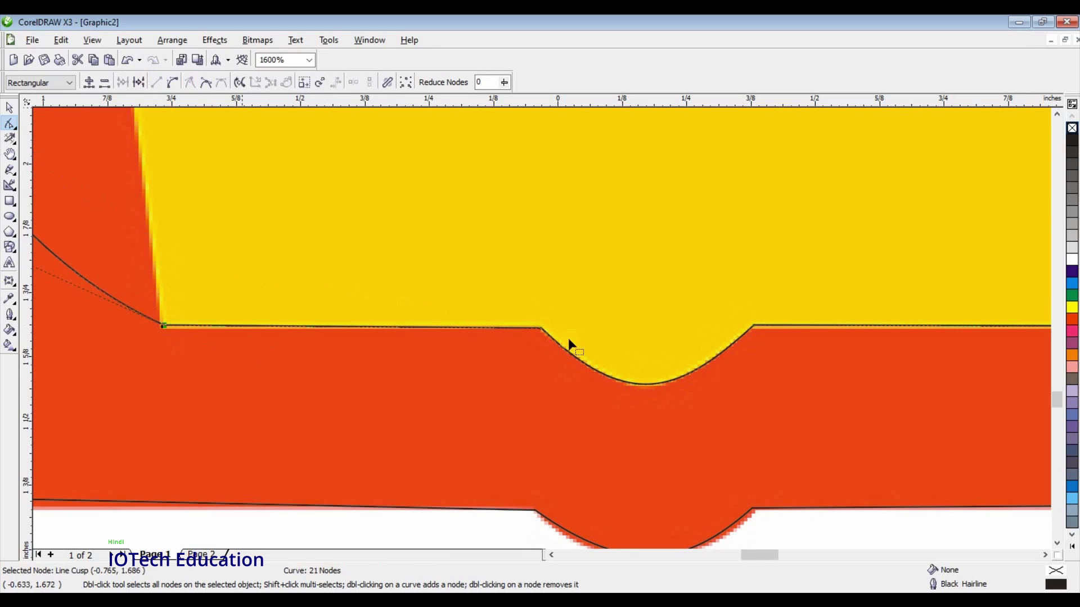
Step: Add a cusp node at the yellow base's left inner corner and straighten the two edges meeting there into lines
scroll(543, 332, "down", 2)
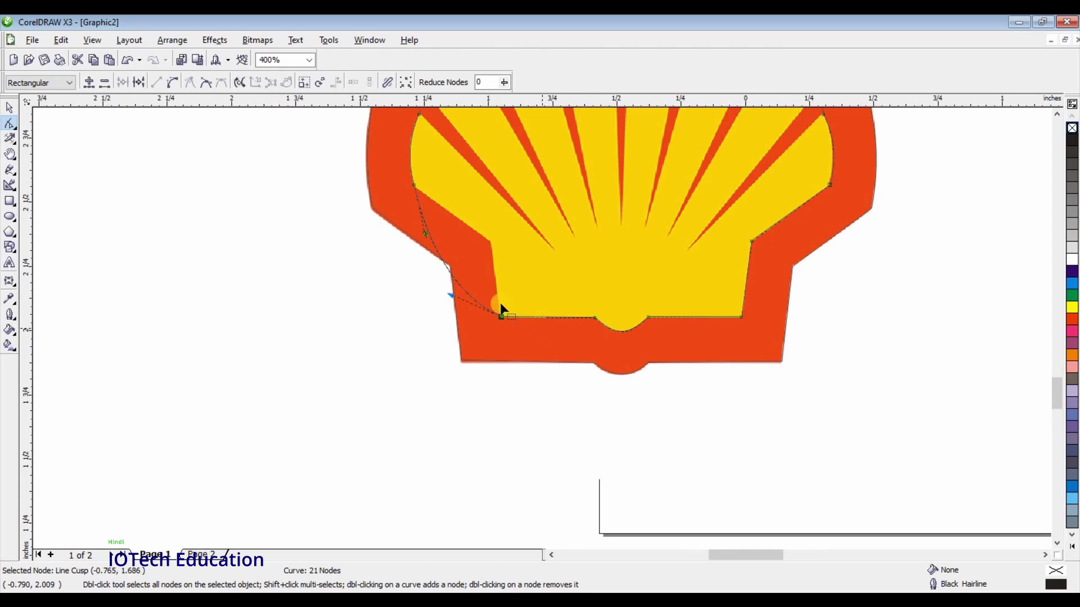
scroll(501, 303, "up", 2)
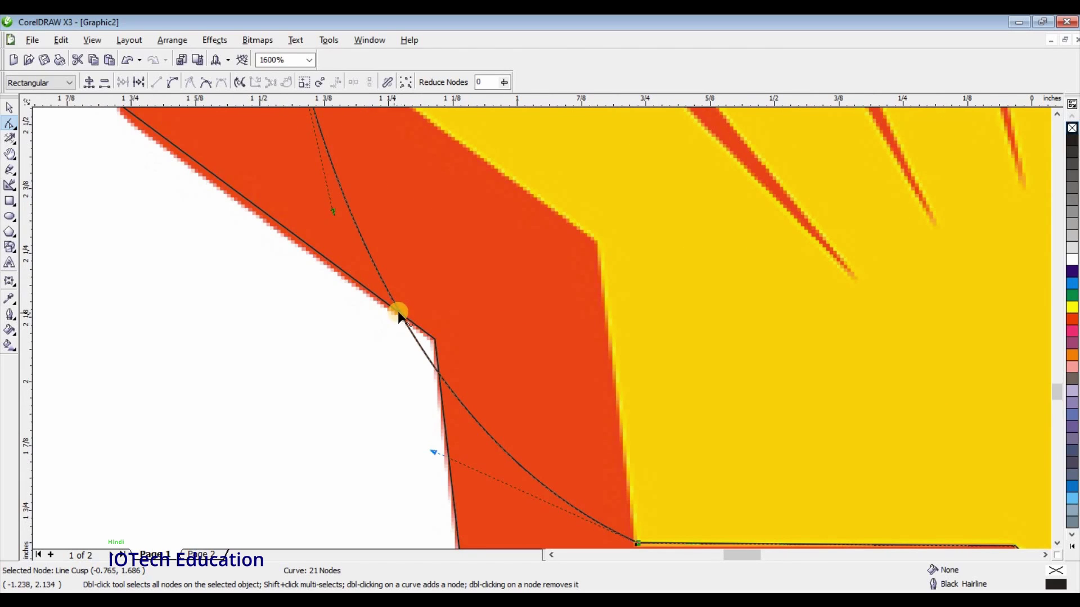
double_click(398, 314)
left_click_drag(457, 308, 595, 243)
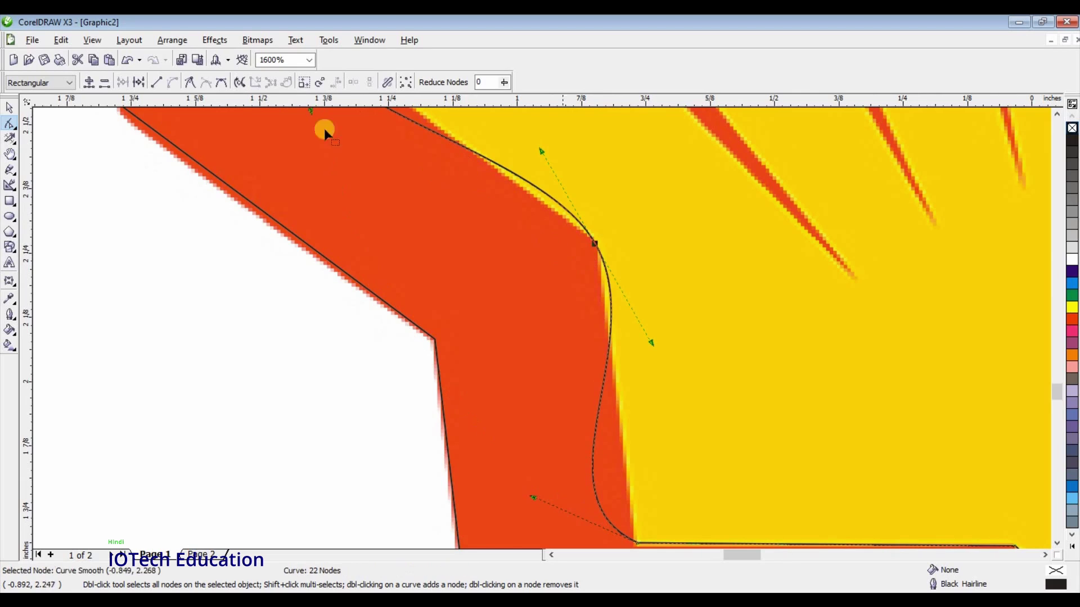
left_click(187, 82)
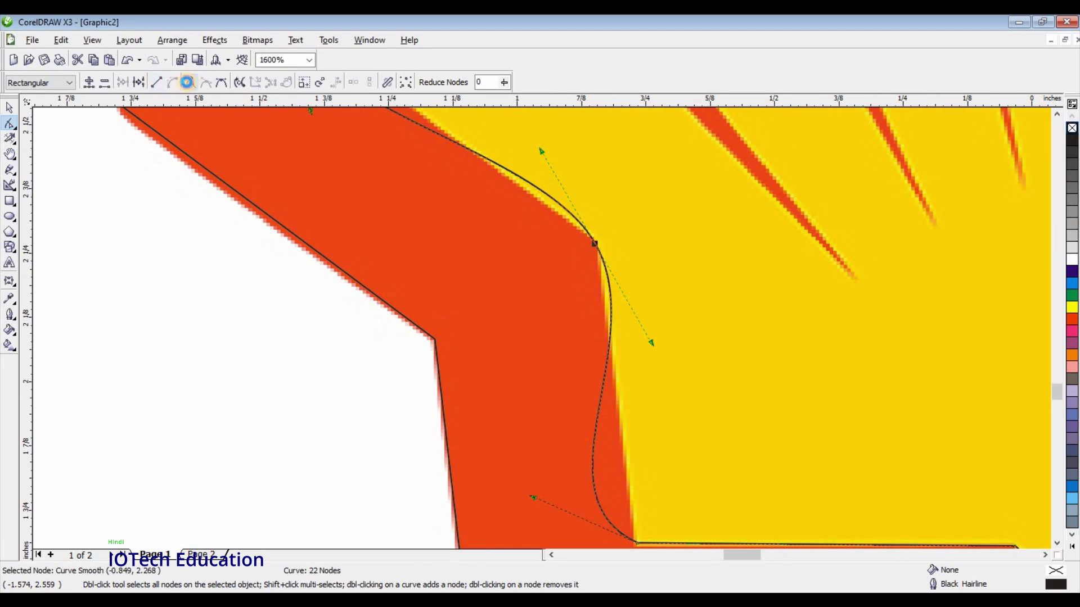
left_click(158, 83)
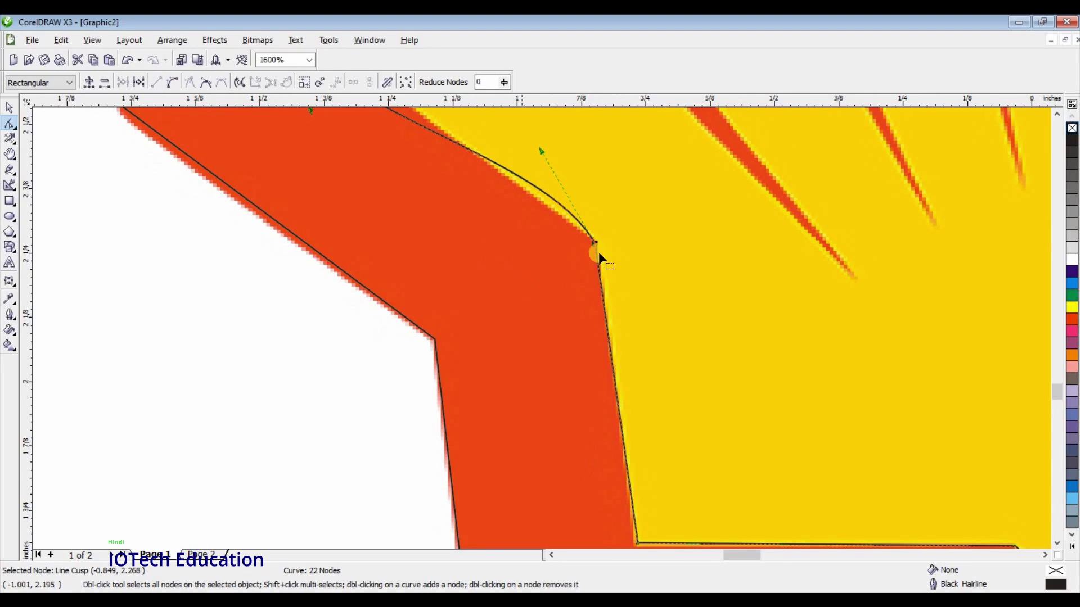
left_click_drag(599, 243, 601, 244)
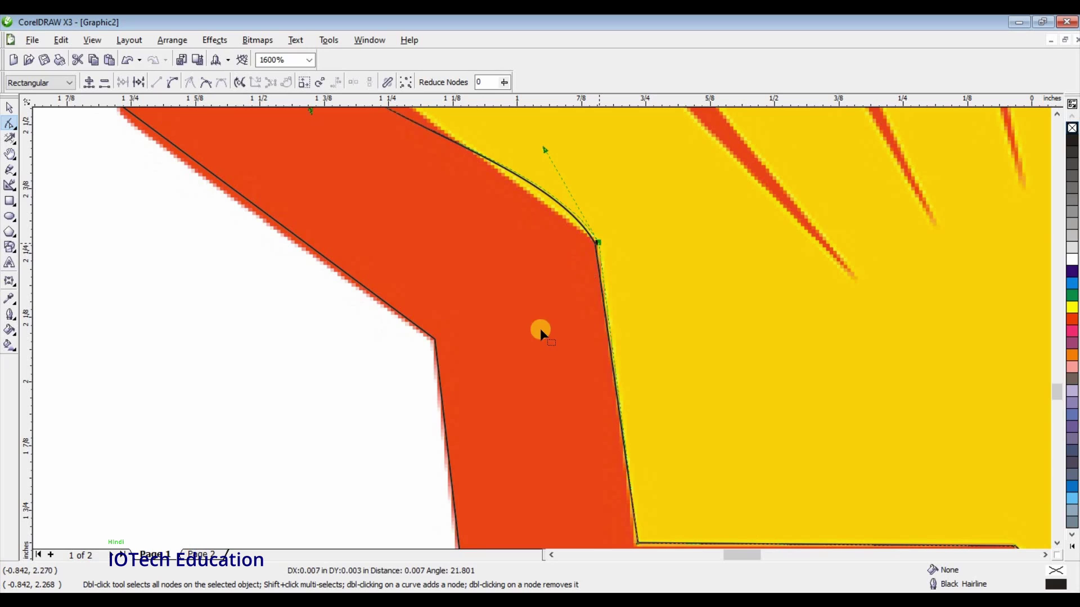
scroll(510, 390, "down", 1)
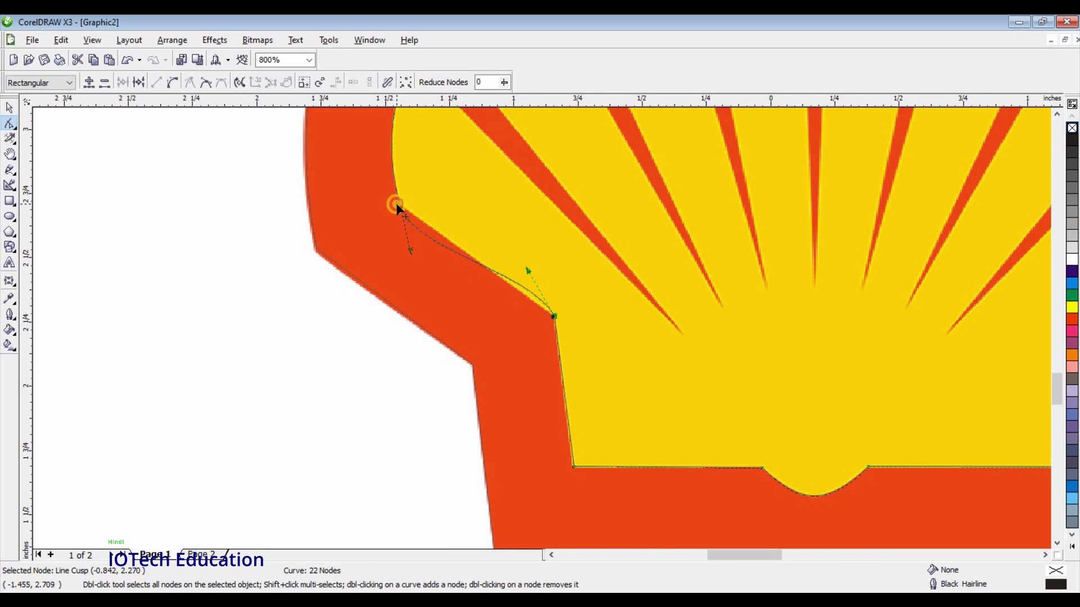
left_click(396, 203)
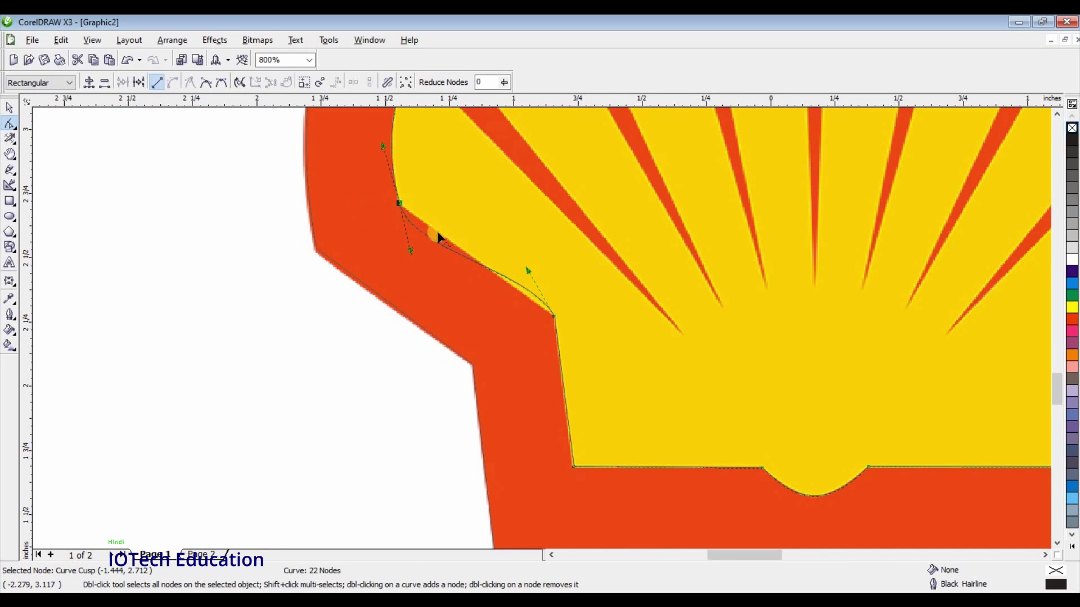
scroll(542, 327, "down", 2)
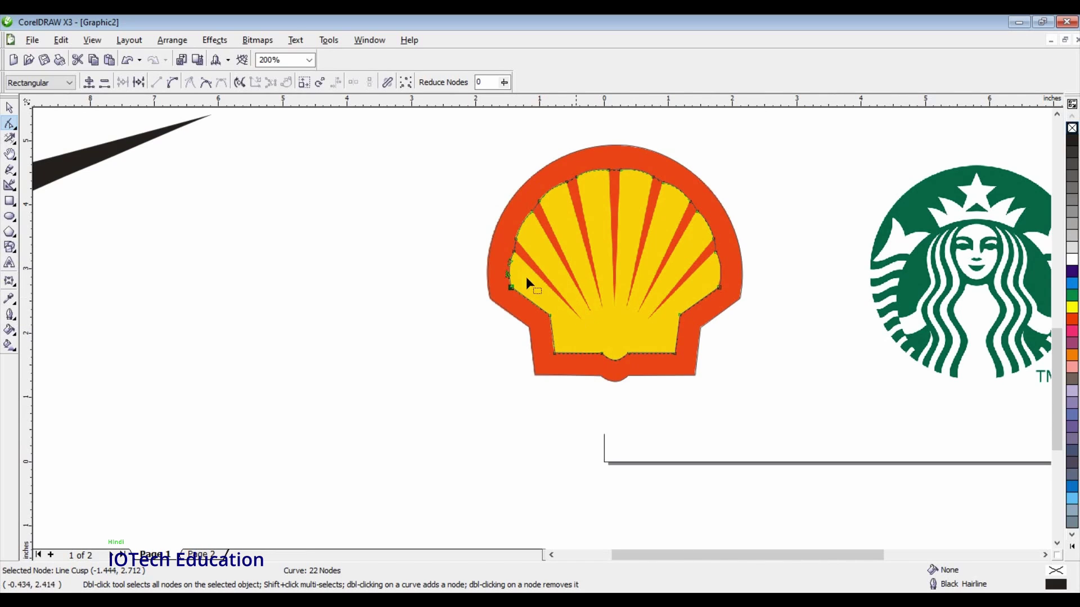
scroll(518, 260, "up", 1)
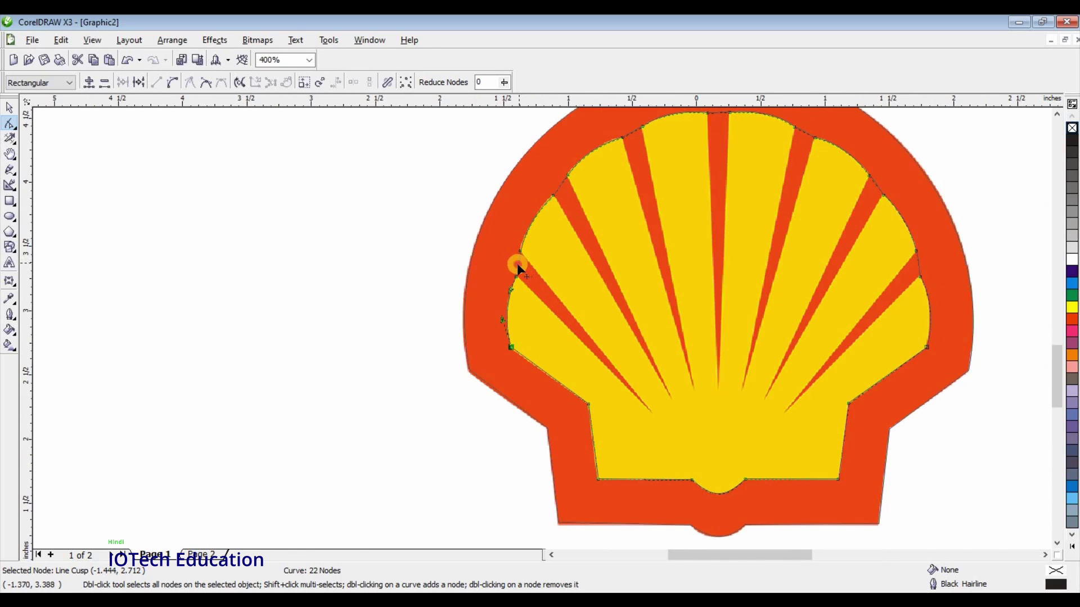
double_click(518, 263)
left_click_drag(524, 271, 599, 355)
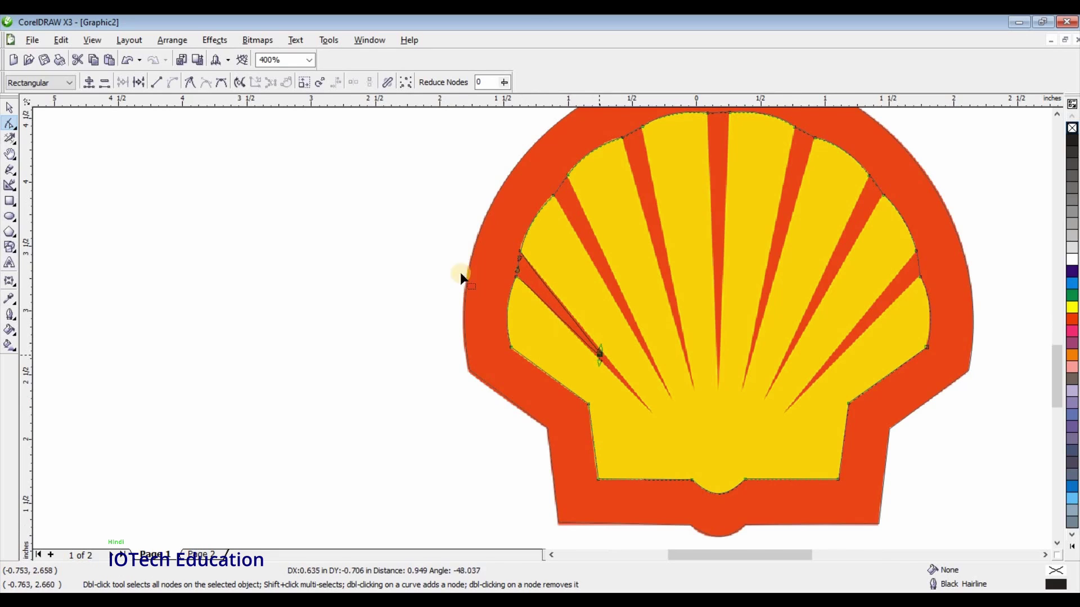
left_click(189, 82)
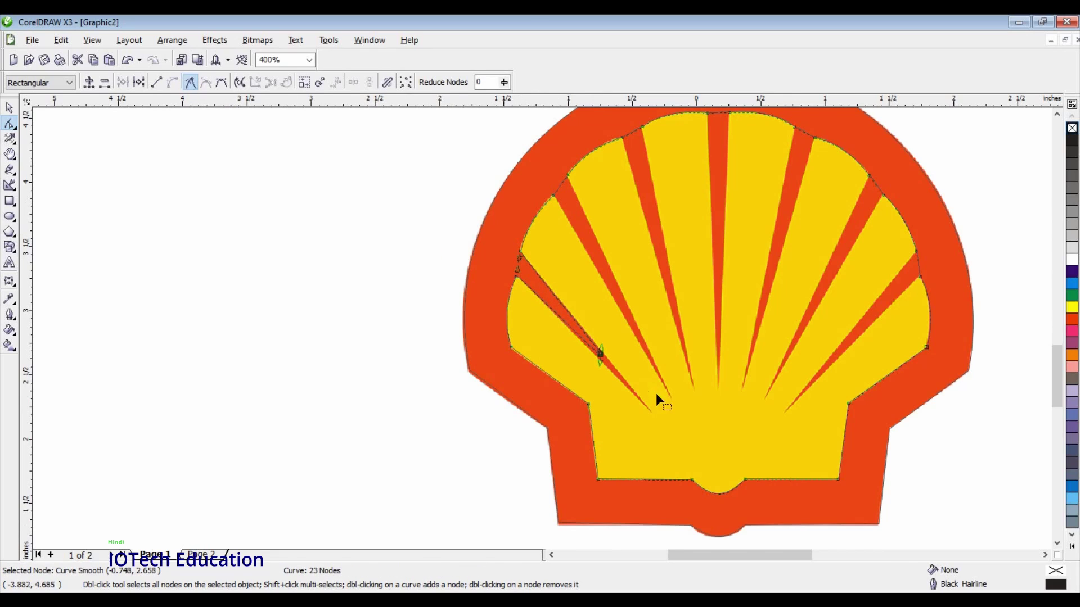
left_click(517, 278)
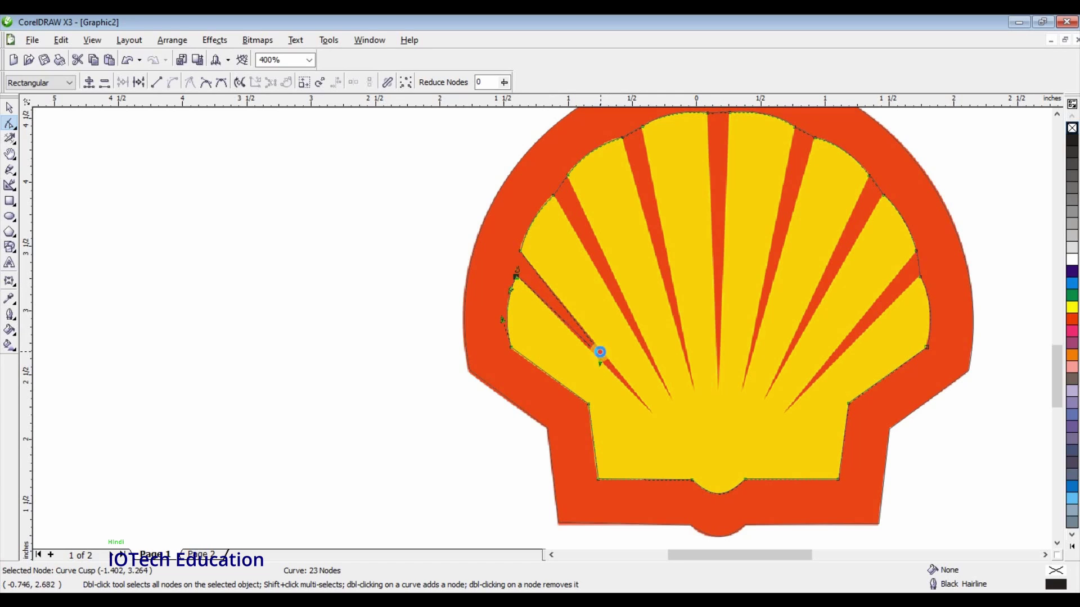
double_click(517, 271)
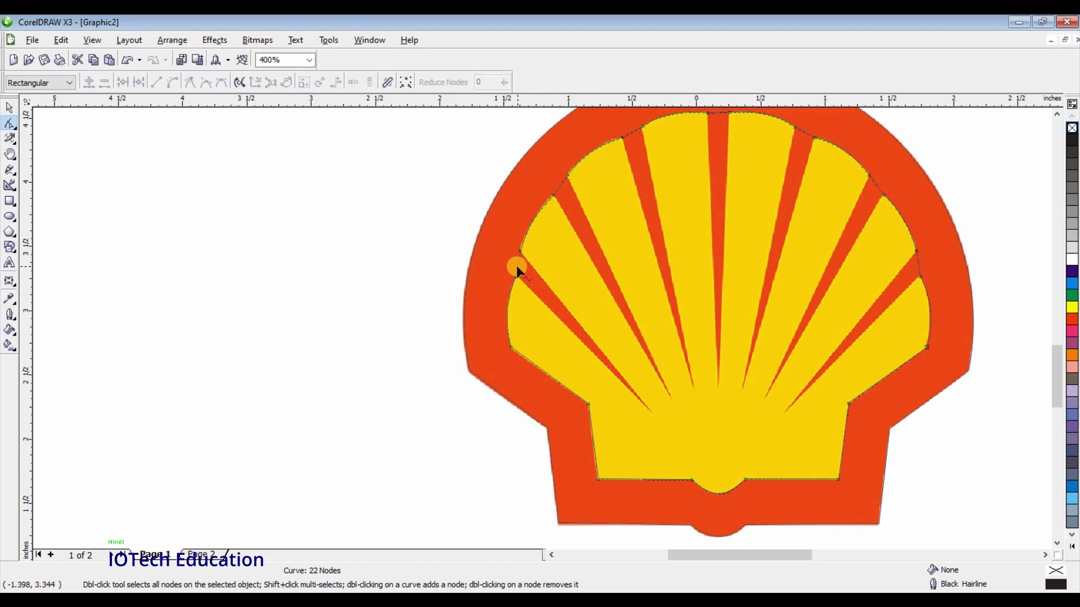
left_click(518, 266)
double_click(518, 266)
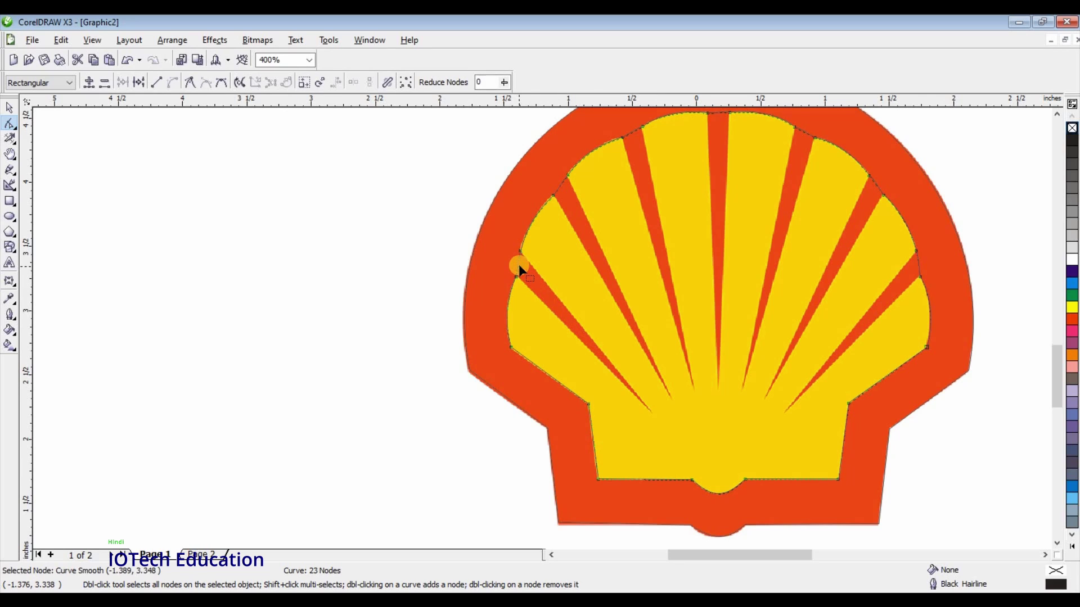
double_click(519, 266)
scroll(542, 327, "up", 1)
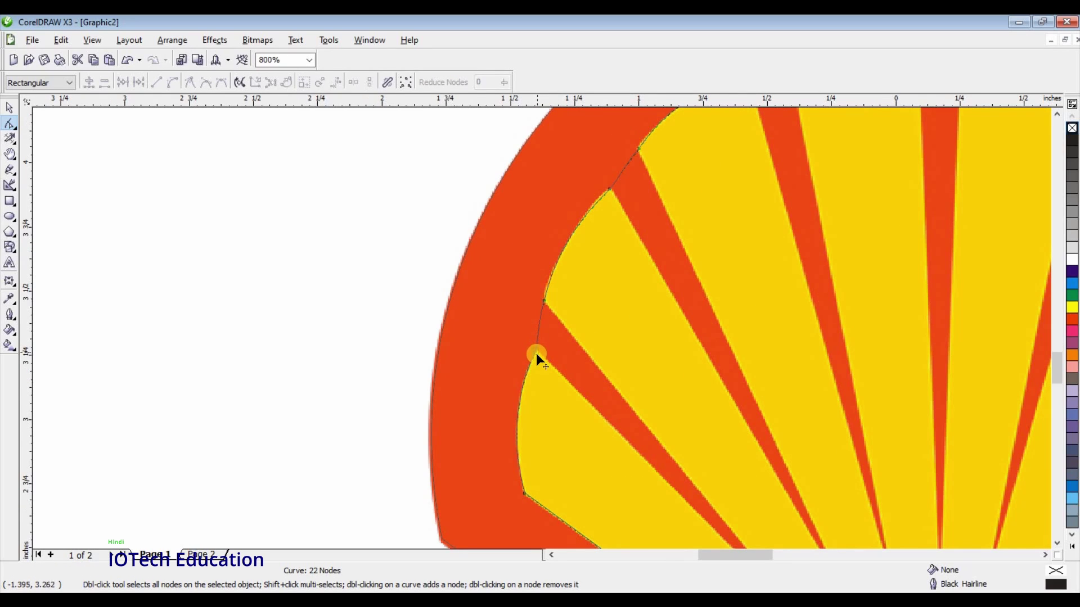
left_click(535, 353)
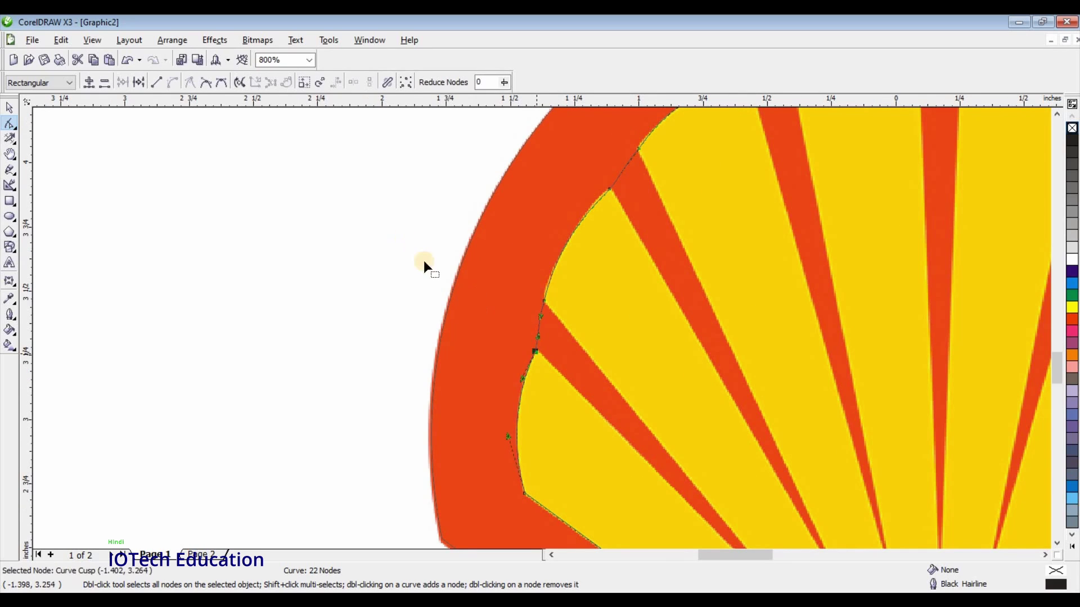
left_click(154, 82)
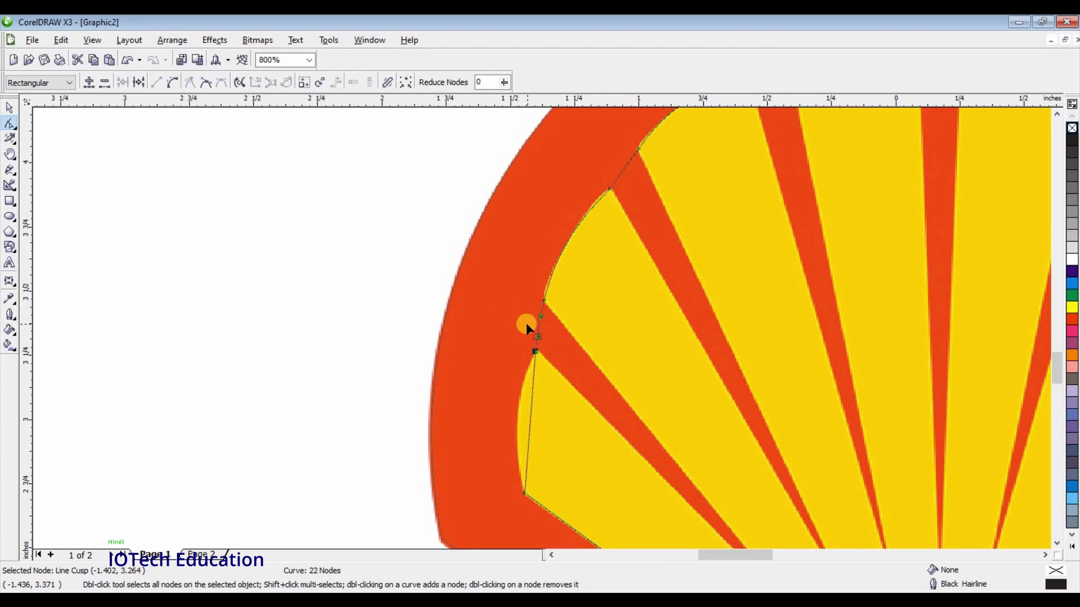
key("ctrl+z")
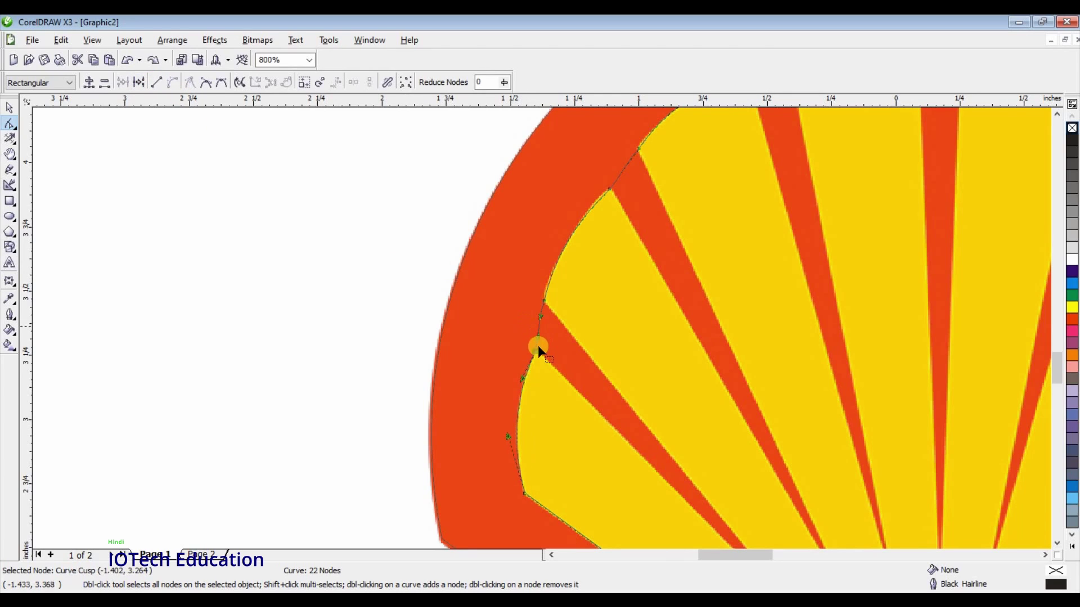
Step: Convert the edge across the leftmost red ray to a line, add a node on it and move it down along the ray
left_click(544, 302)
left_click(153, 83)
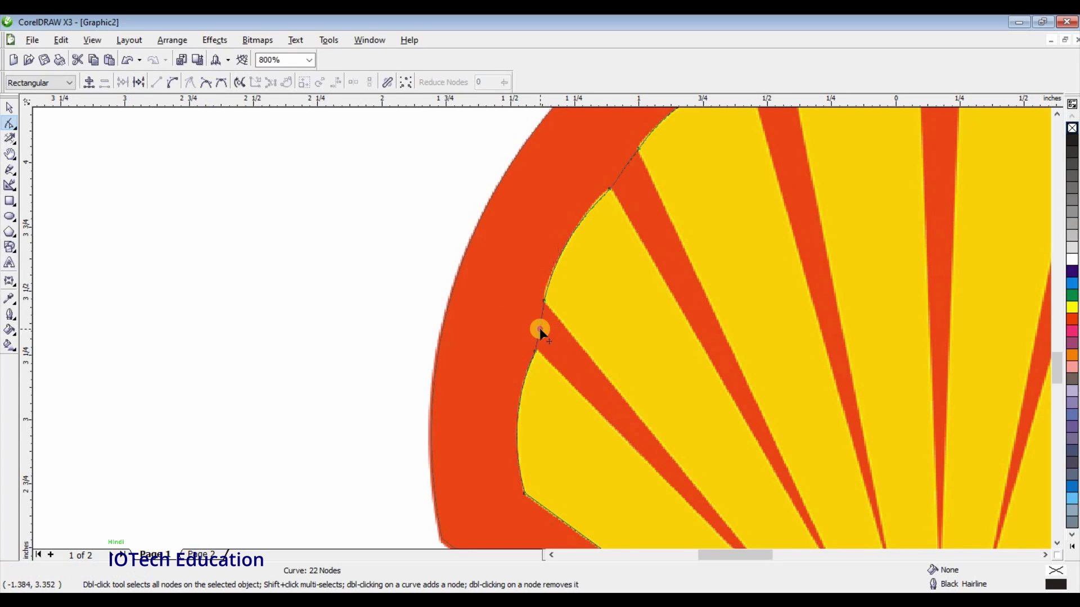
left_click_drag(539, 329, 713, 515)
scroll(725, 497, "down", 1)
left_click_drag(727, 510, 750, 521)
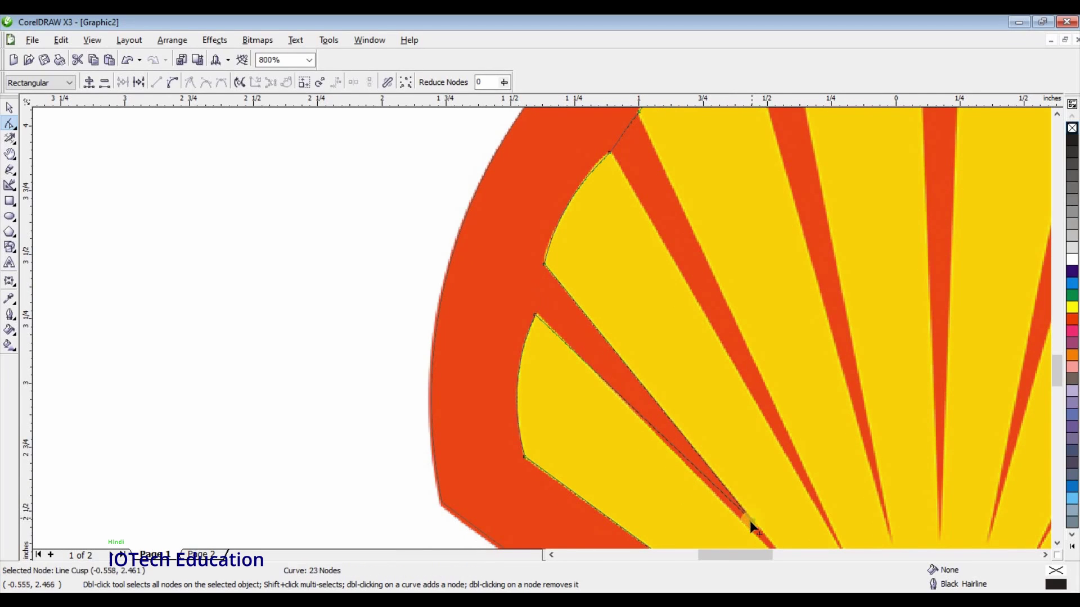
Step: Straighten the edge across the second red ray from the left, place a new node at its tip, and move the leftmost ray's node to its tip
left_click(638, 112)
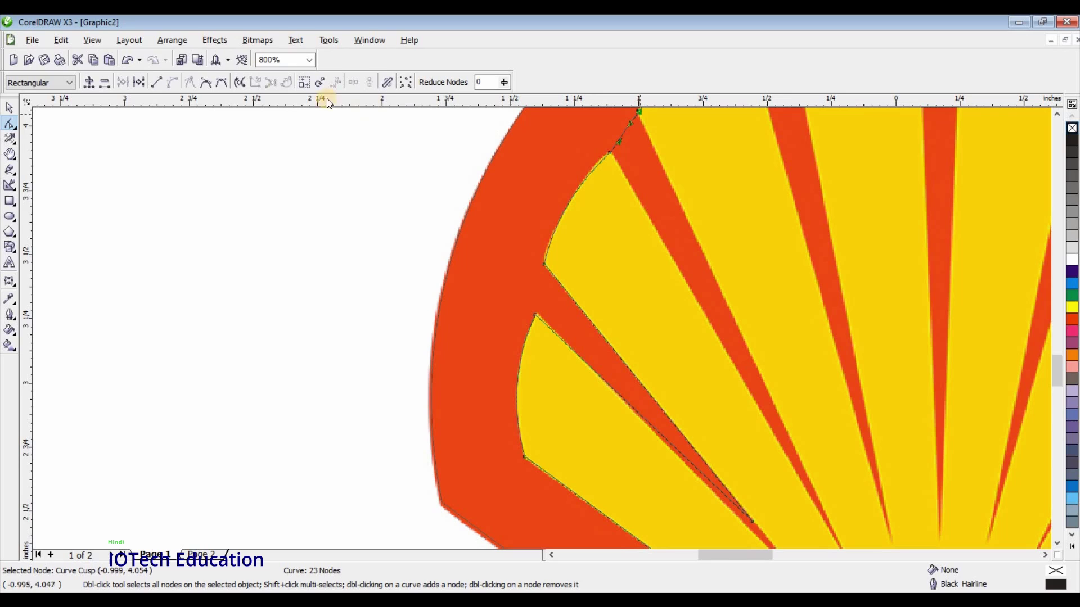
left_click(160, 82)
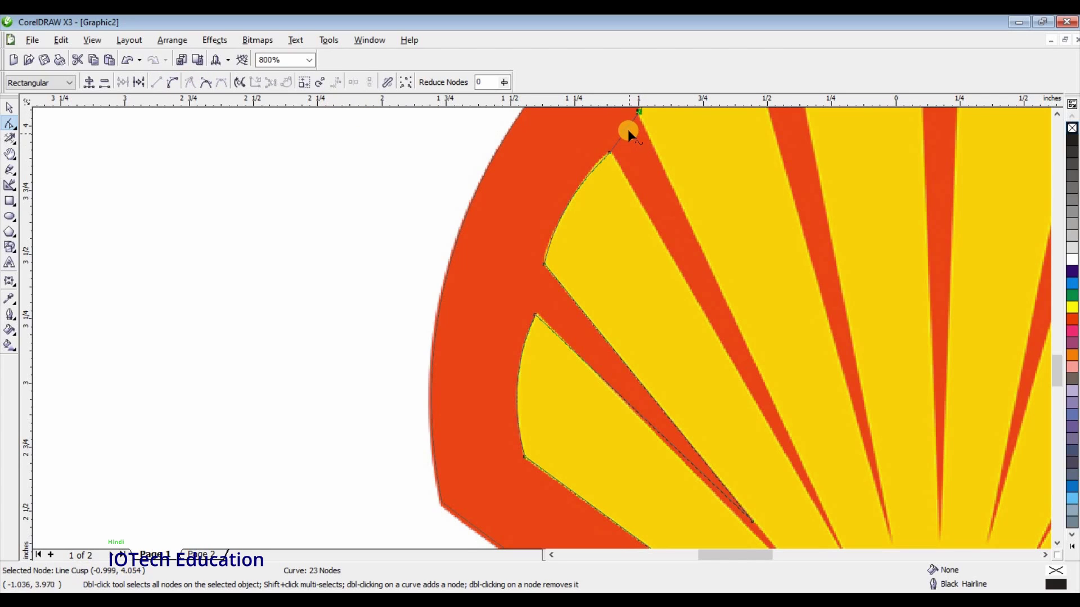
left_click_drag(627, 130, 849, 505)
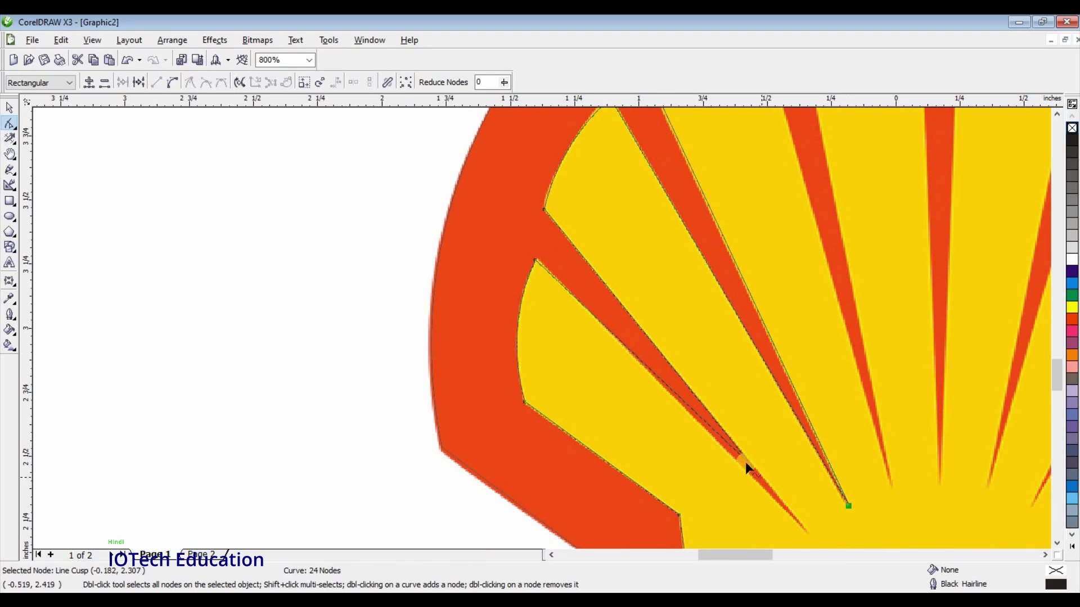
left_click_drag(779, 498, 799, 526)
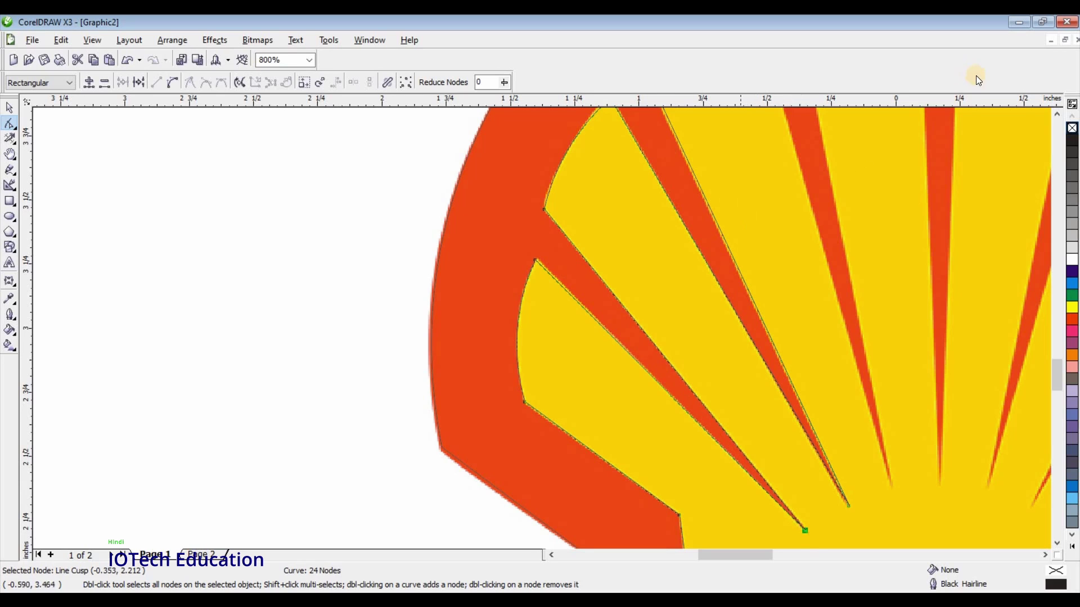
left_click(1056, 114)
left_click(1056, 114)
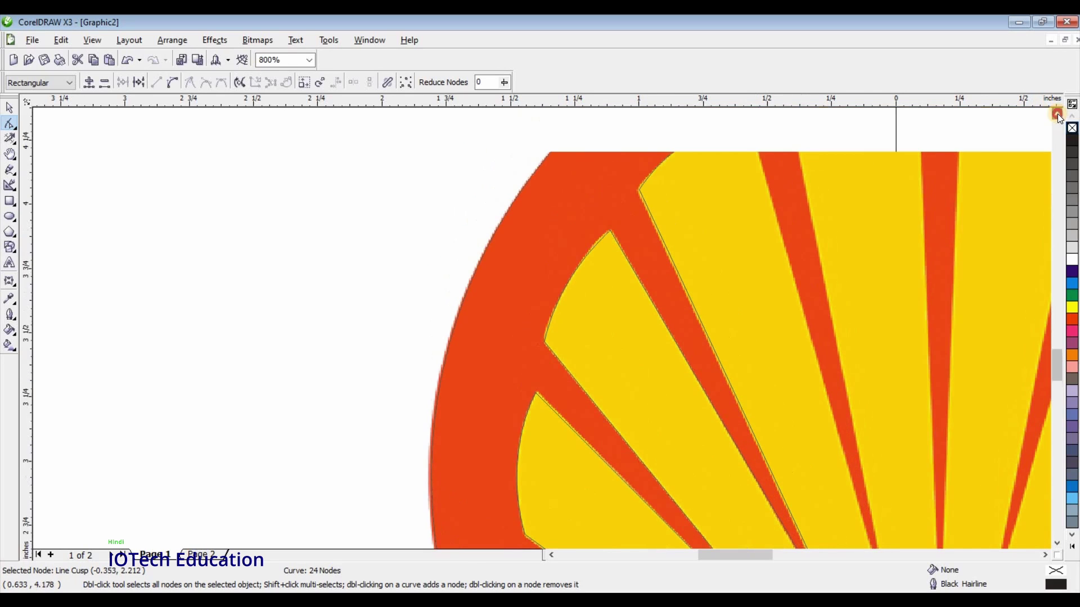
Step: Straighten the yellow outline's edge across the third red ray from the left, add a node on it and move it down near the ray's tip
left_click(1056, 114)
left_click(785, 180)
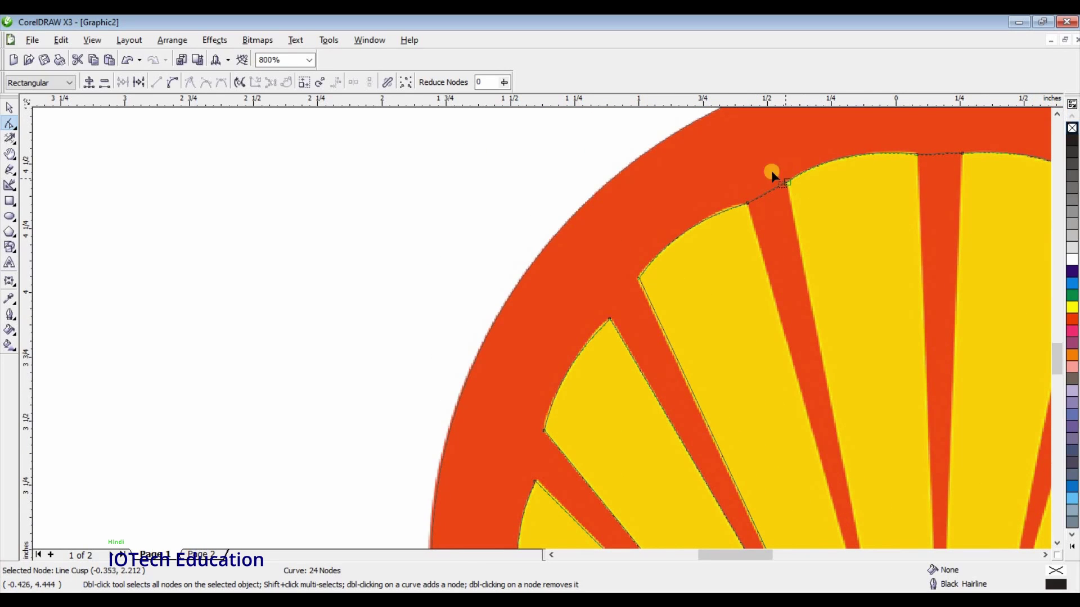
left_click(156, 82)
left_click(782, 201)
double_click(766, 191)
left_click_drag(766, 190, 803, 320)
left_click_drag(827, 495, 875, 519)
Step: Straighten the edge across the centre ray, make its upper left corner node a cusp, and move a new mid-edge node down along the ray
left_click(1056, 114)
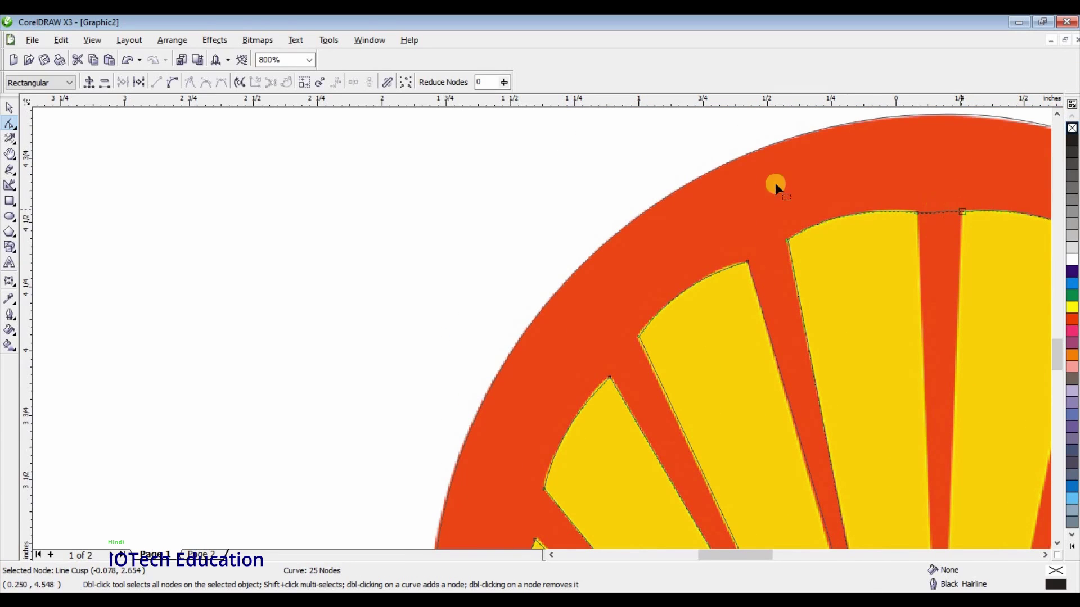
left_click(962, 212)
left_click(155, 83)
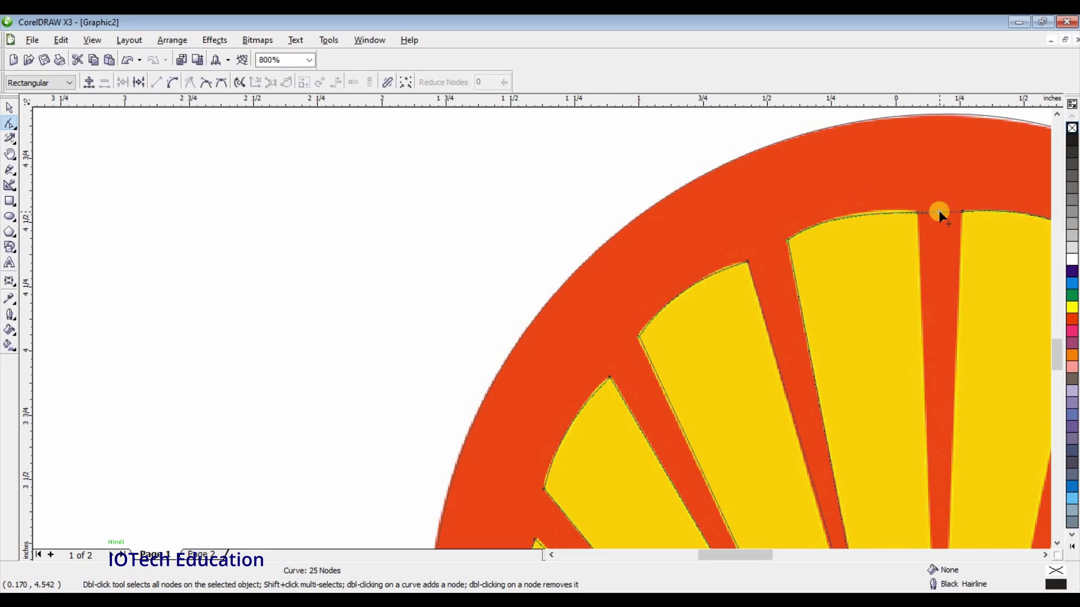
mouse_move(939, 210)
left_mouse_down()
mouse_move(956, 403)
mouse_move(923, 211)
left_mouse_up()
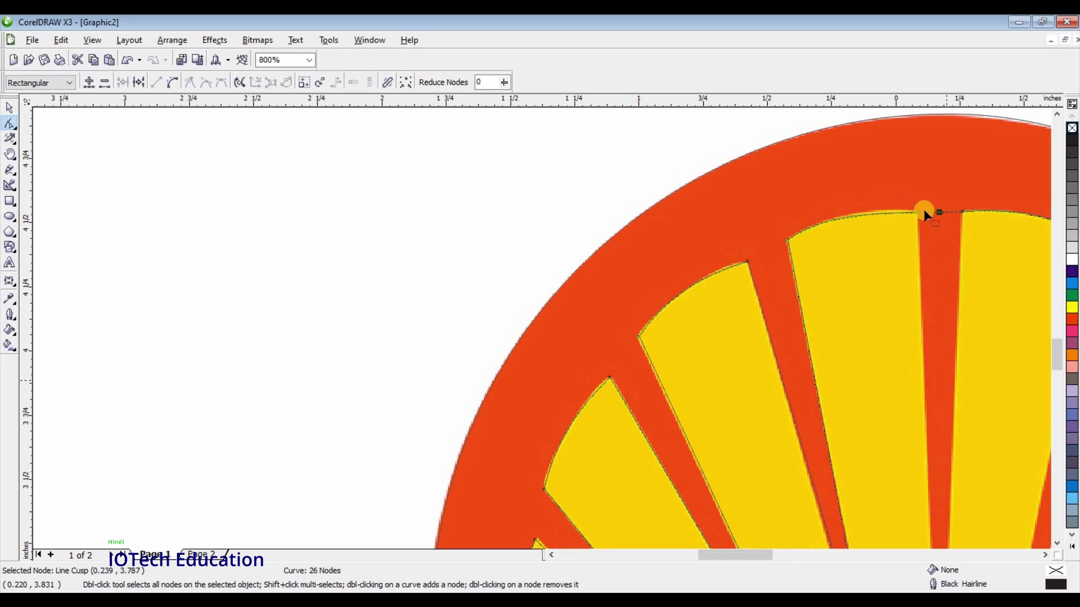
left_click(916, 210)
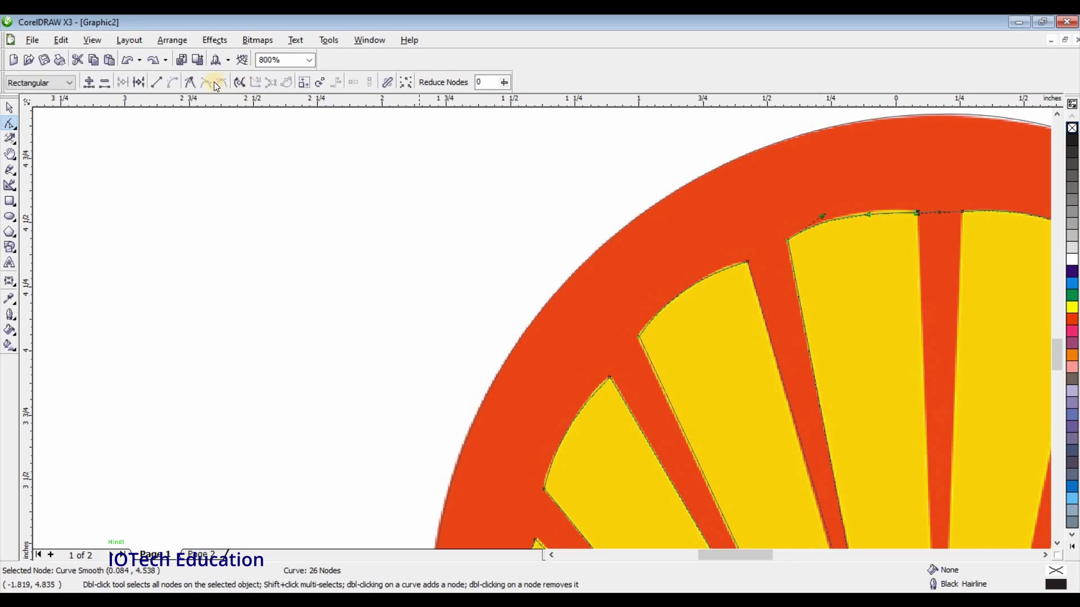
left_click(191, 84)
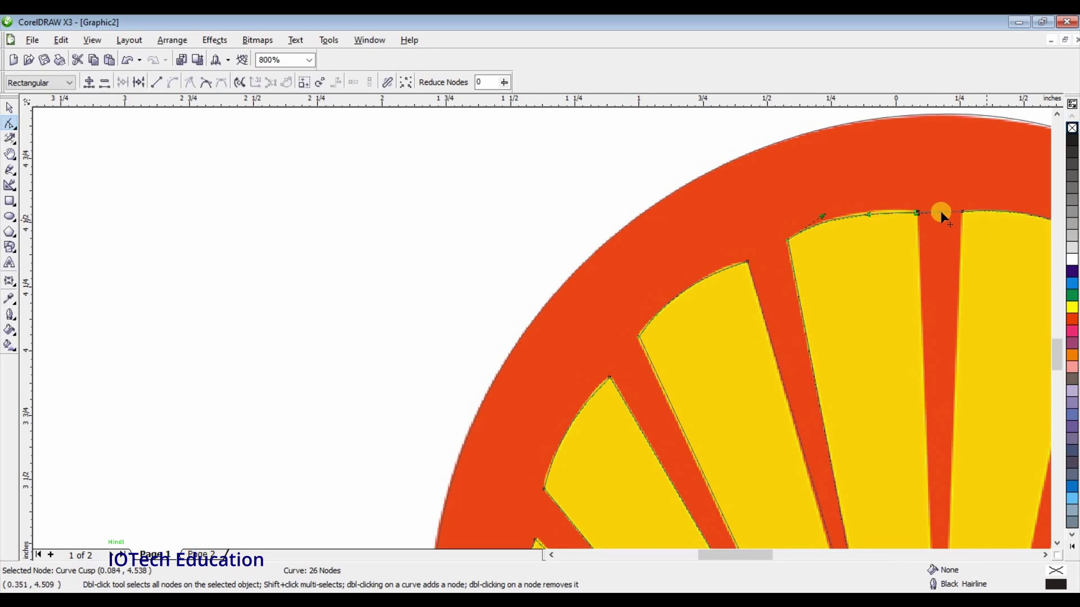
left_click_drag(940, 211, 940, 532)
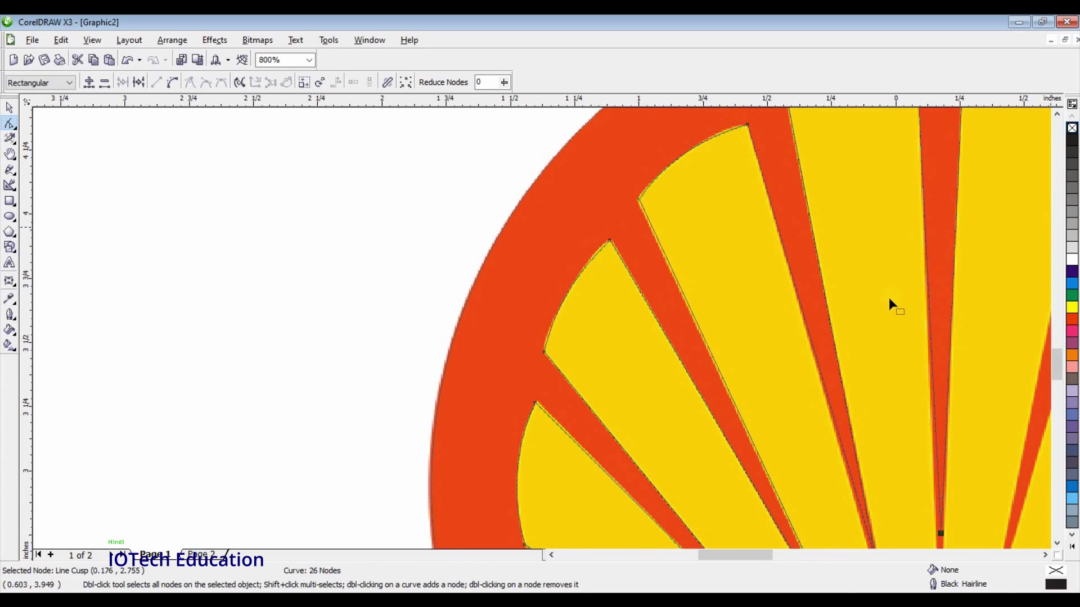
Step: Convert the edge across the first ray right of centre to a line, add a node on it and move it down near the ray's tip
key("F3")
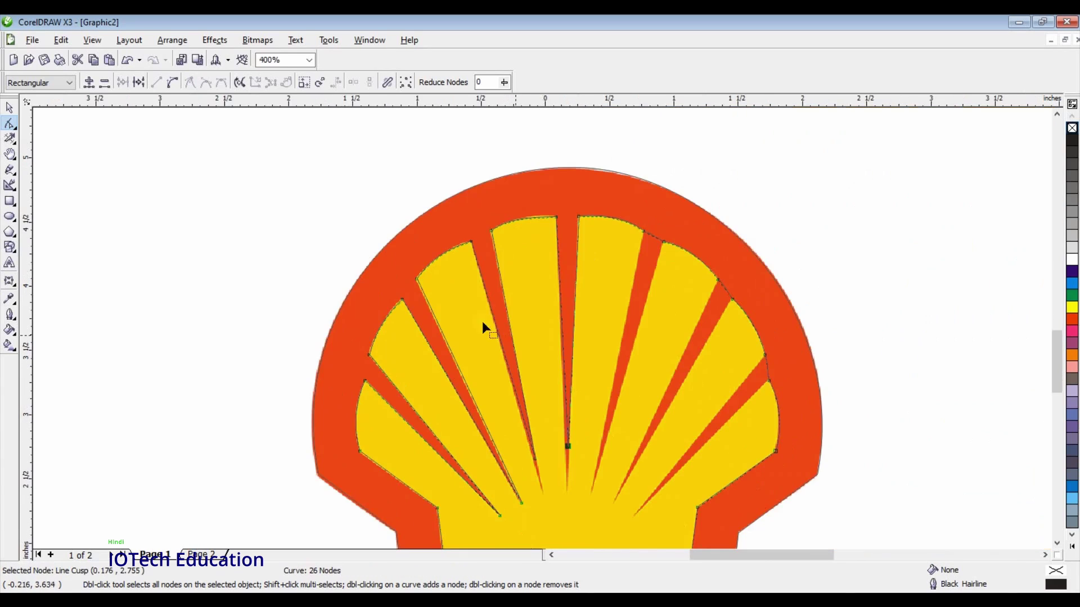
left_click(664, 240)
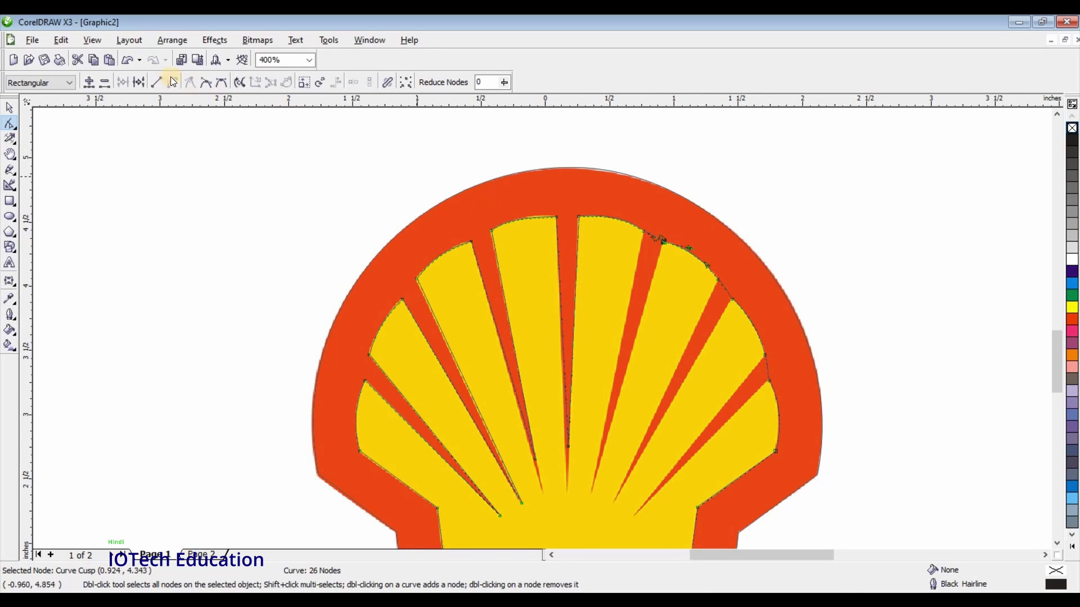
left_click(155, 82)
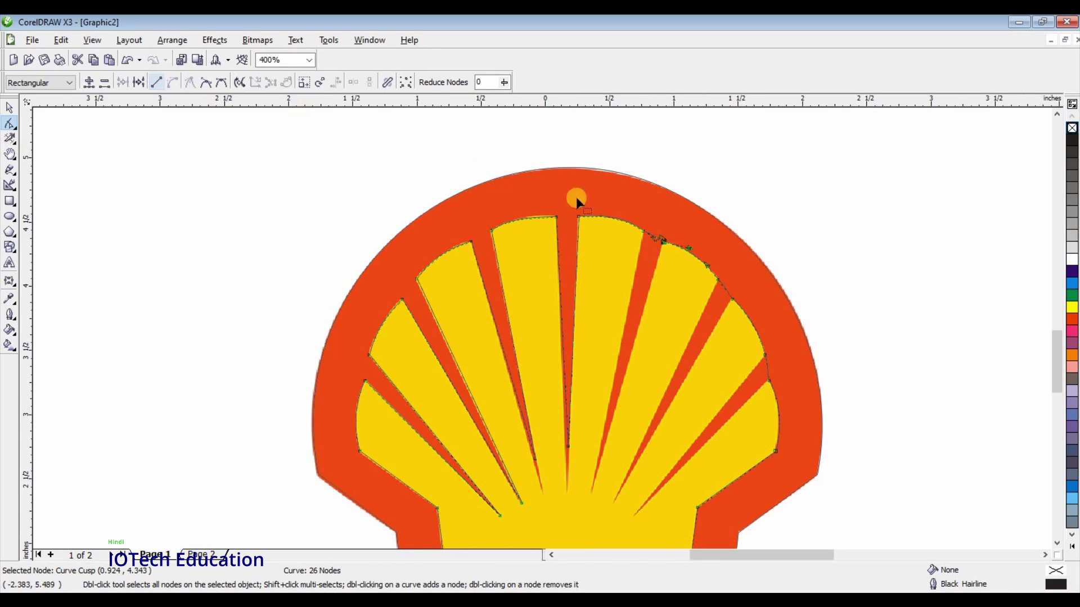
double_click(653, 236)
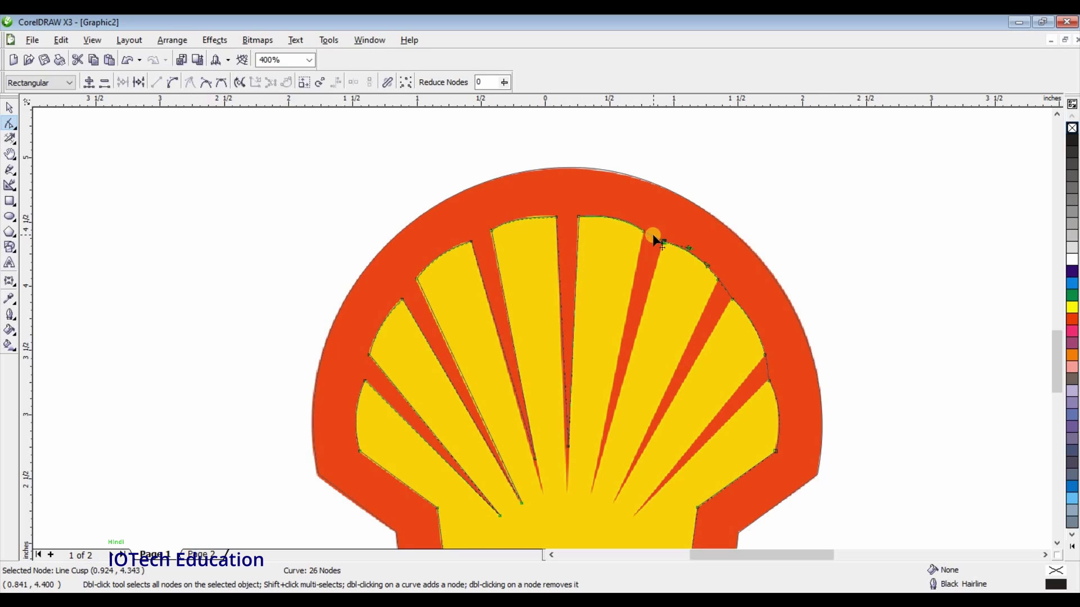
left_click_drag(653, 236, 592, 484)
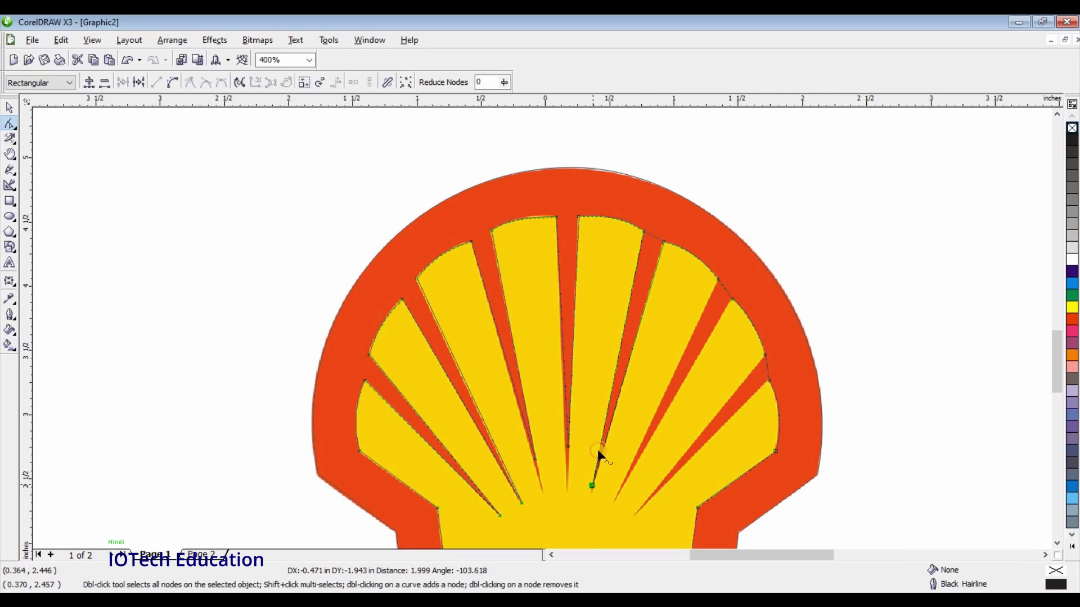
Step: Straighten the edges across the two rightmost rays and pull a new node on each down to the ray's tip
left_click(731, 298)
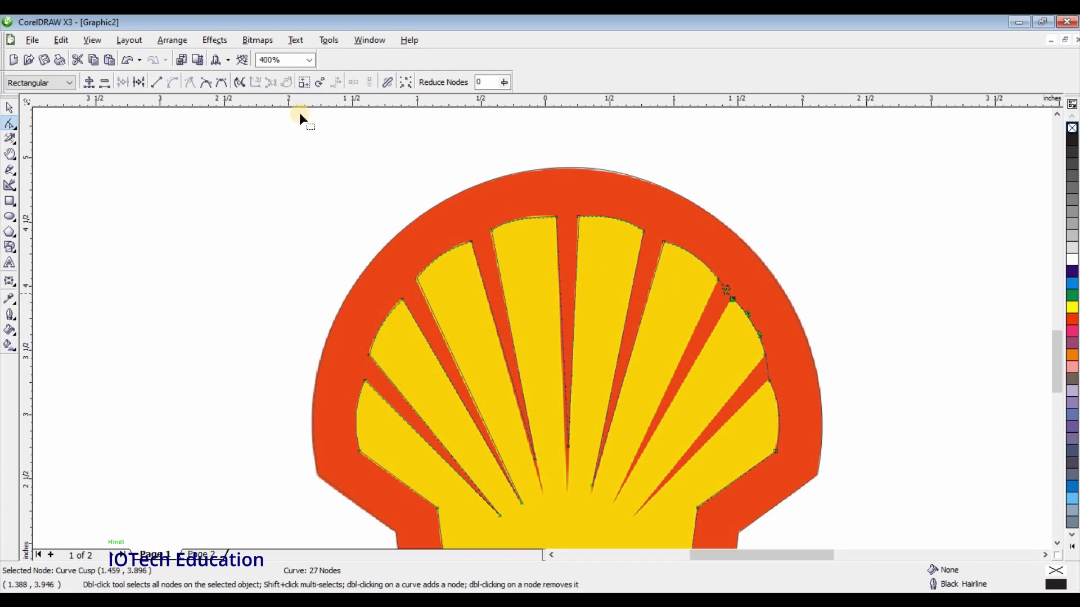
left_click(156, 79)
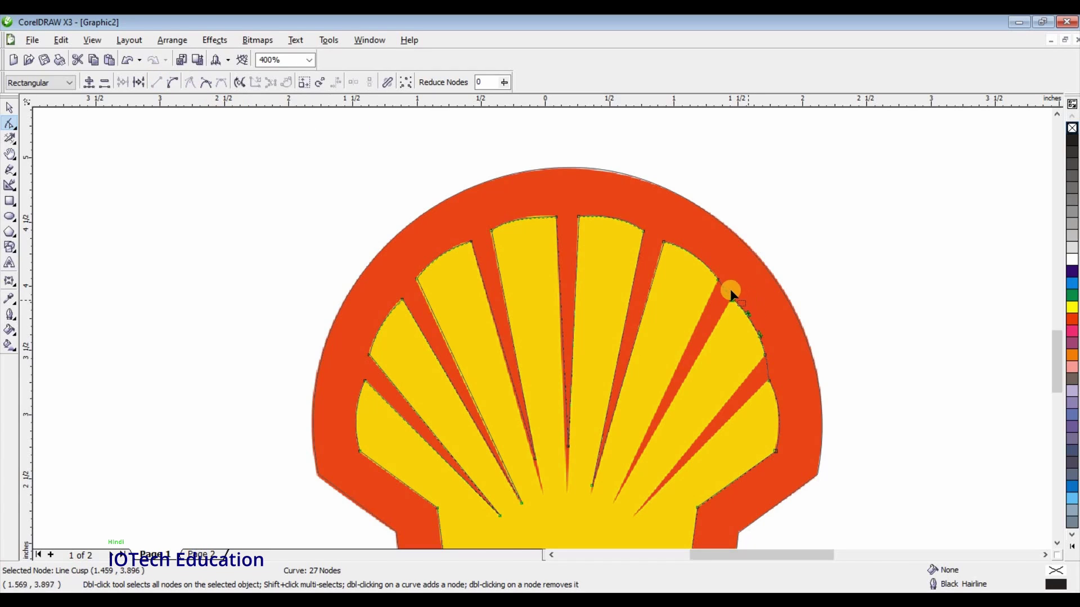
left_click_drag(725, 290, 615, 493)
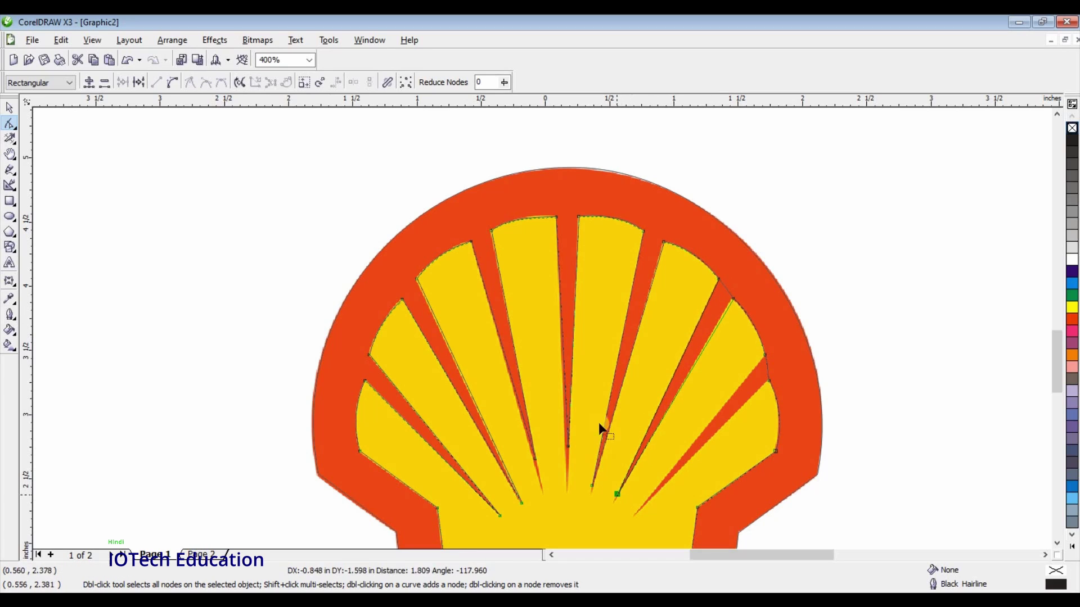
left_click(768, 382)
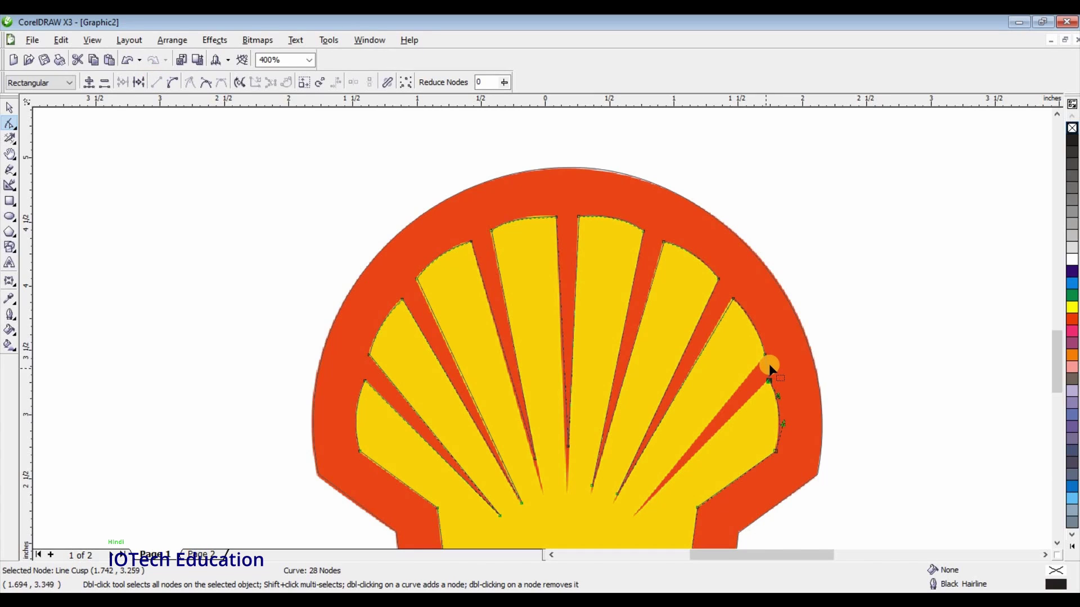
left_click_drag(764, 366, 632, 515)
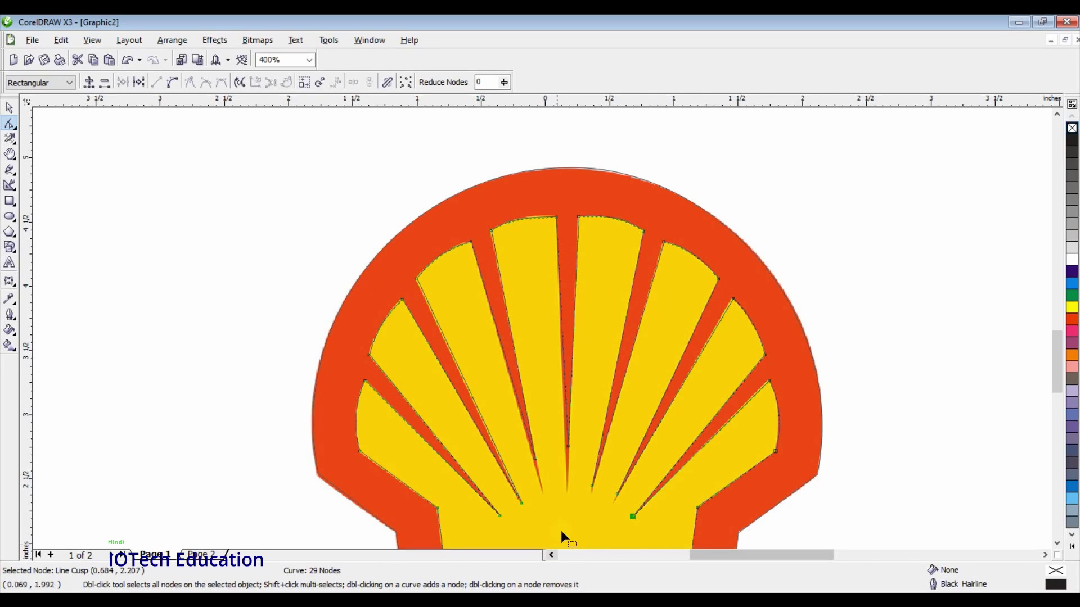
Step: Move the nodes of the centre ray, the rays on either side of it and the second ray from the right exactly onto their tips
scroll(541, 323, "up", 2)
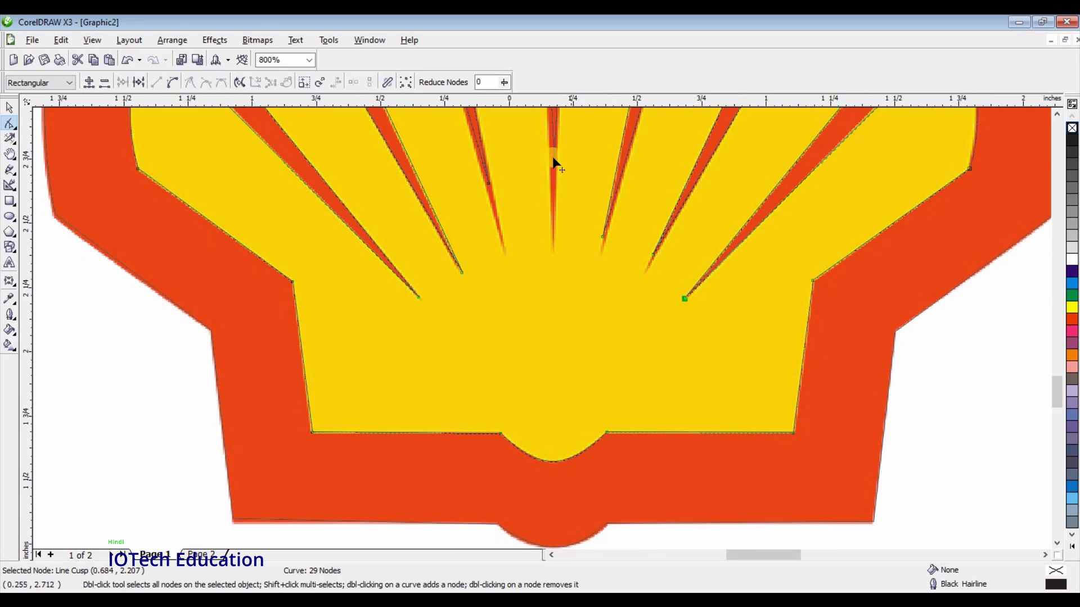
left_click_drag(554, 163, 552, 251)
left_click_drag(488, 192, 502, 248)
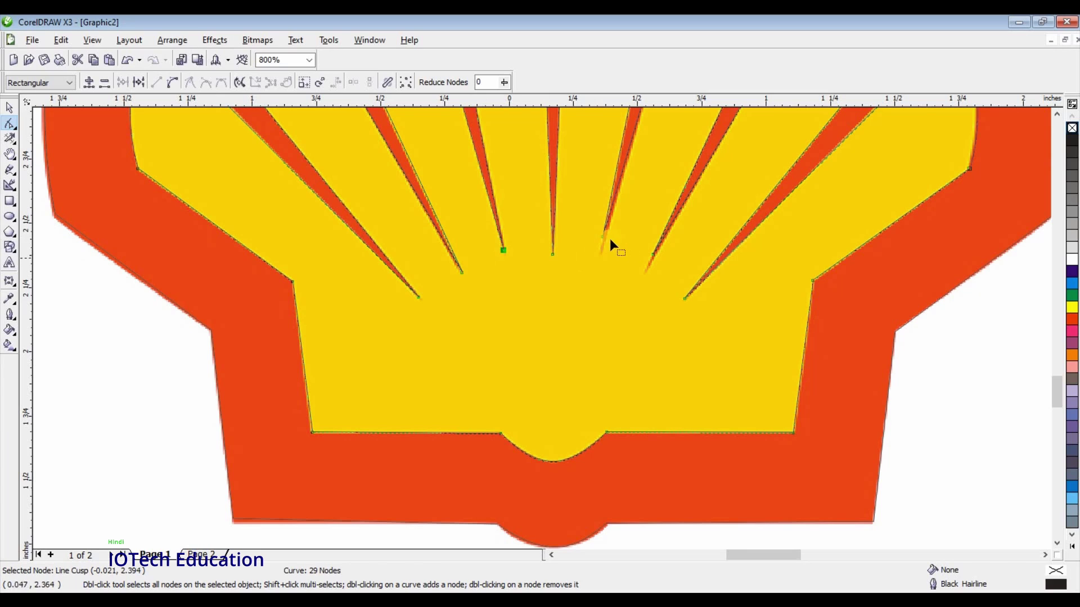
left_click_drag(601, 237, 645, 271)
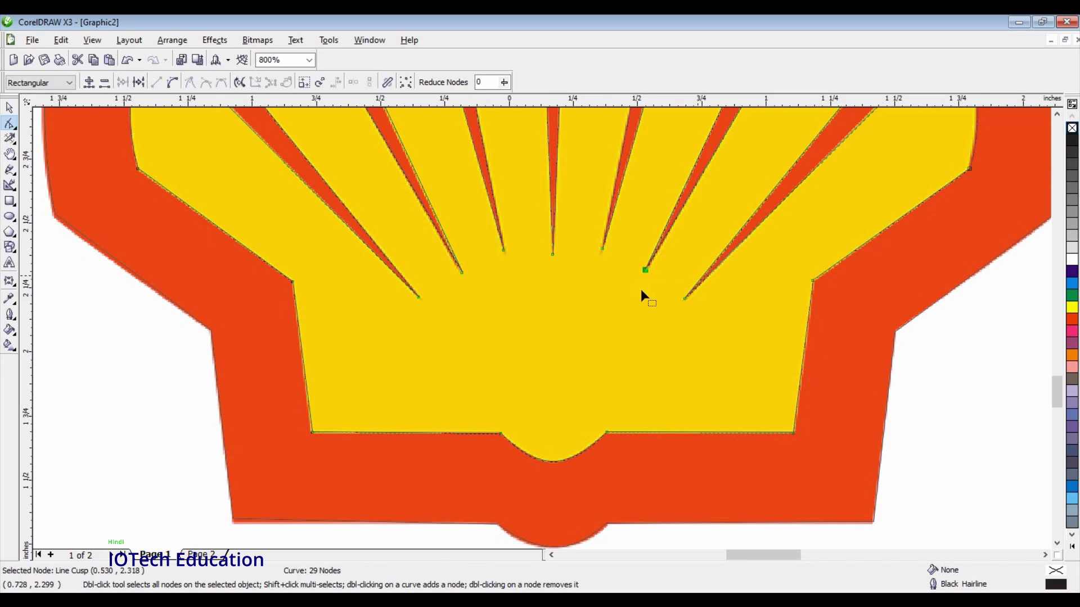
Step: Fill the Shell logo's inner curve with yellow and its outer curve with red
scroll(541, 327, "down", 2)
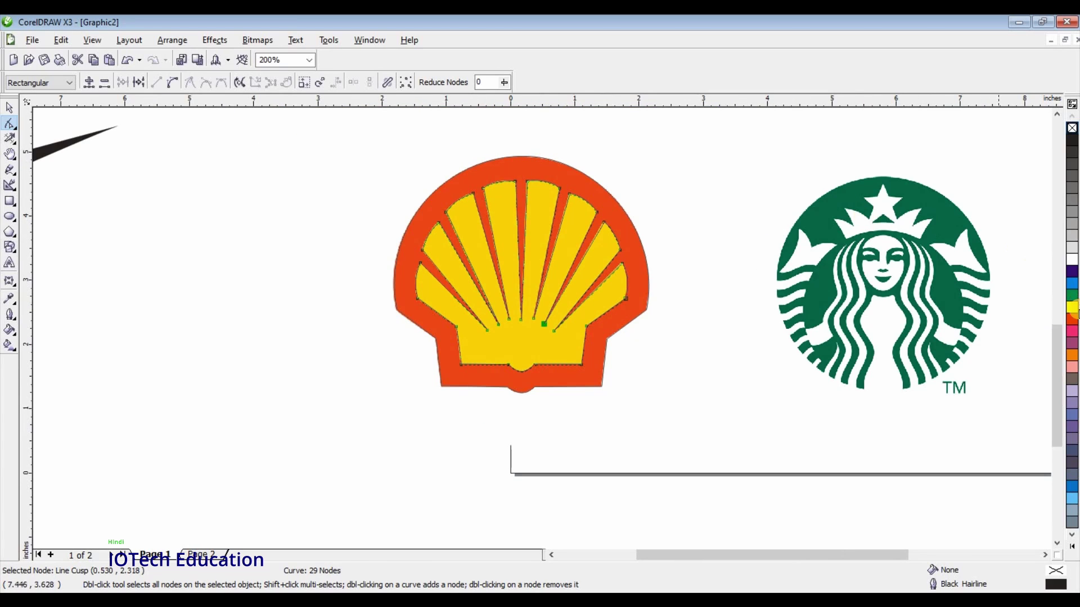
left_click_drag(1072, 307, 554, 197)
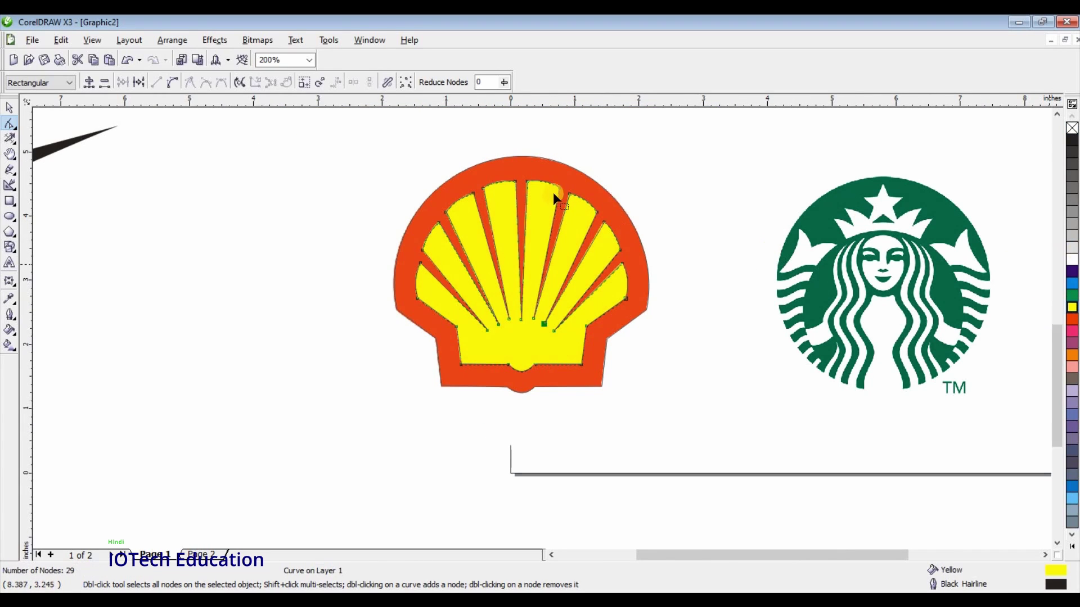
left_click(569, 174)
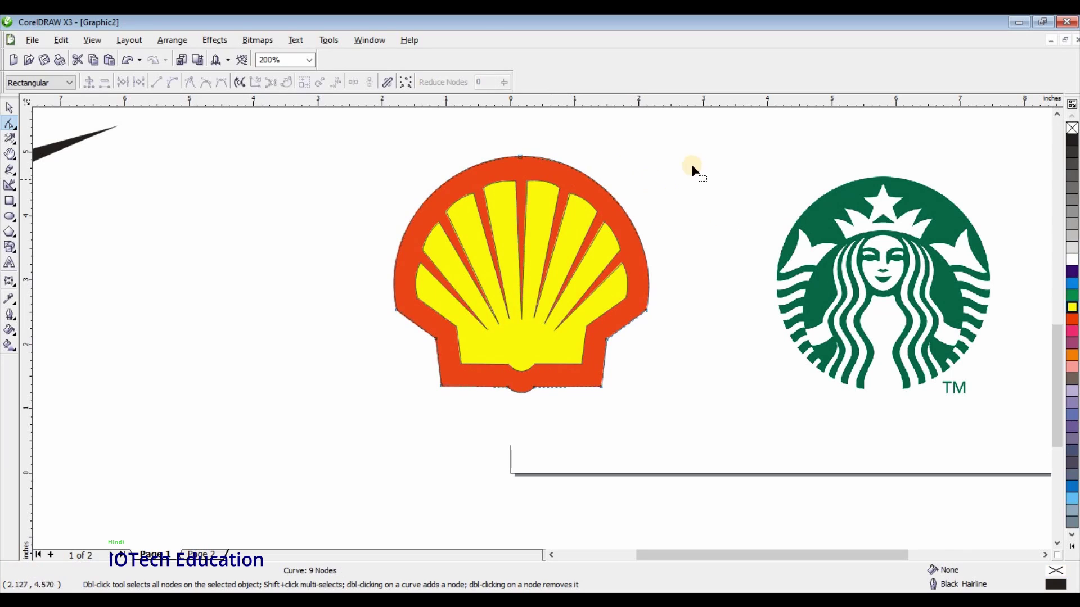
left_click(1072, 319)
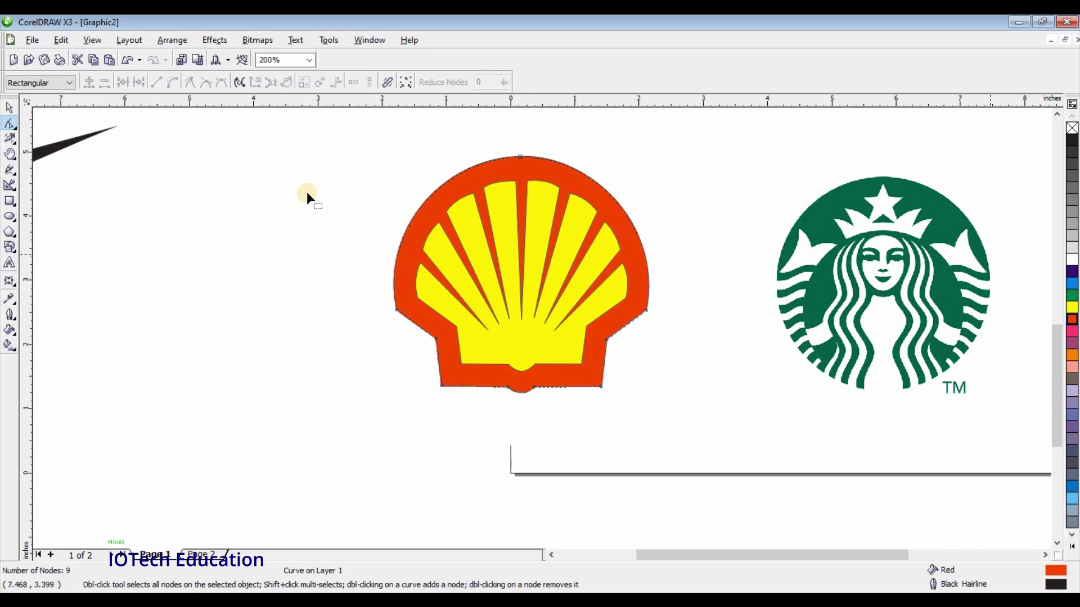
Step: Move both Shell curves off the reference image to below the traced Nike swoosh and remove their outlines
scroll(539, 326, "down", 2)
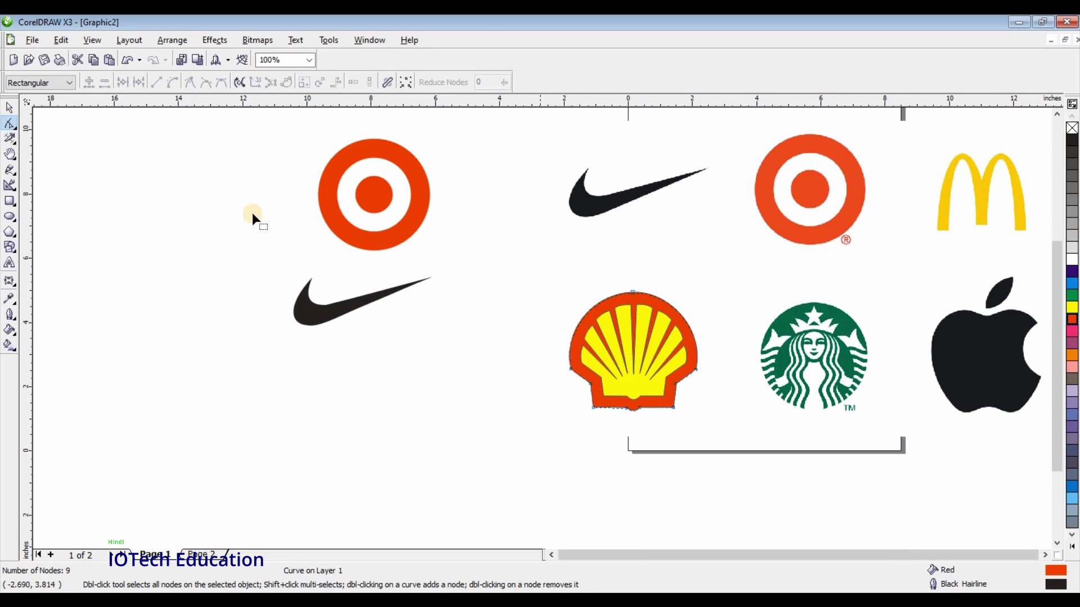
left_click(6, 108)
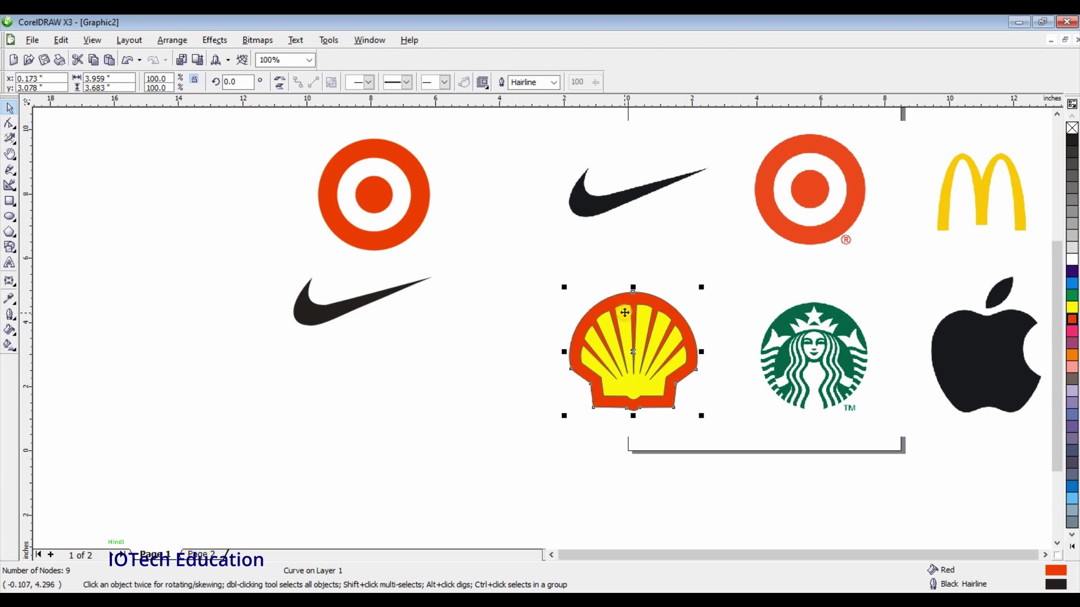
left_click(635, 350, "shift")
left_click_drag(634, 355, 315, 402)
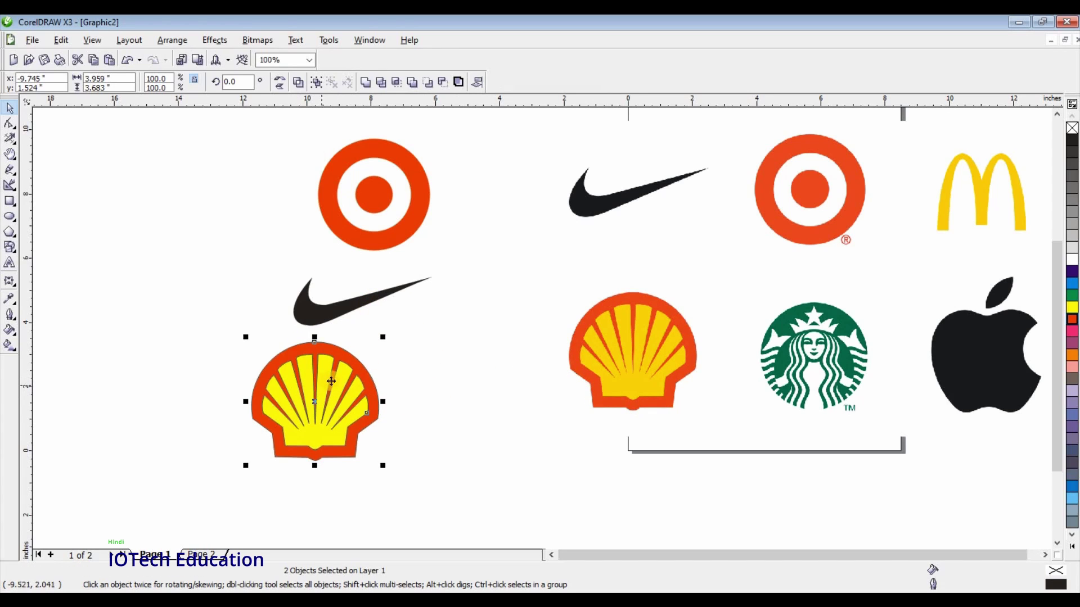
scroll(330, 381, "up", 1)
scroll(539, 329, "down", 1)
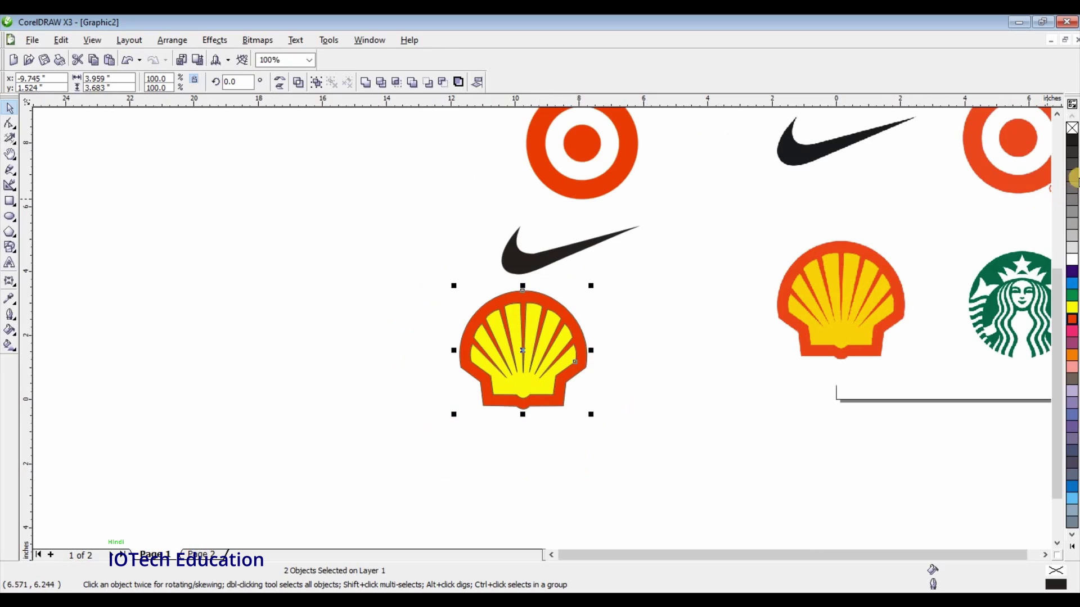
right_click(1073, 129)
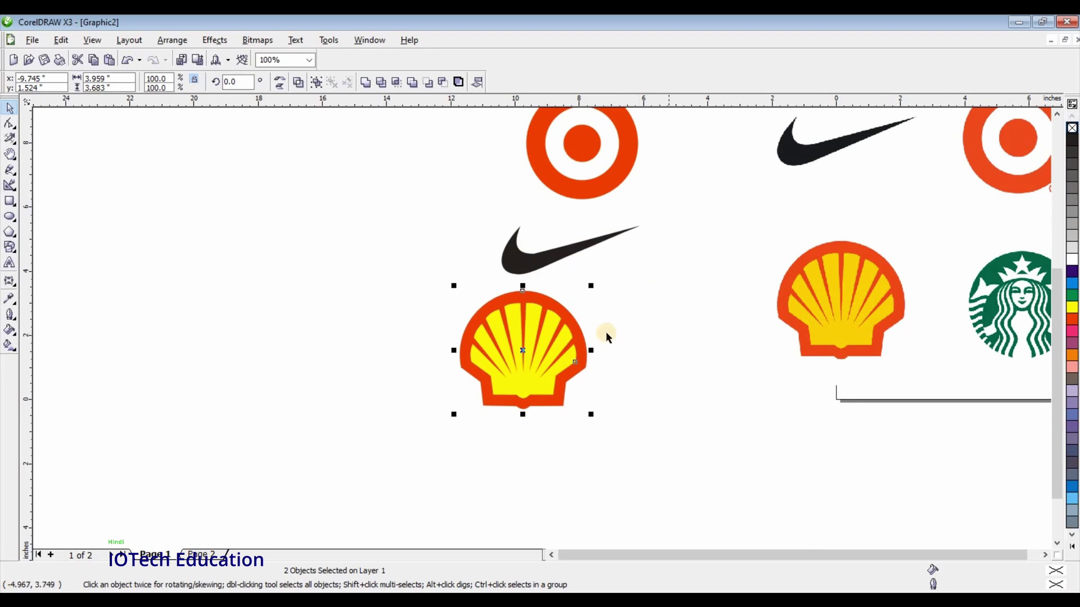
Step: Group the two Shell curves and move the group beside the Shell reference image
left_click_drag(415, 268, 455, 306)
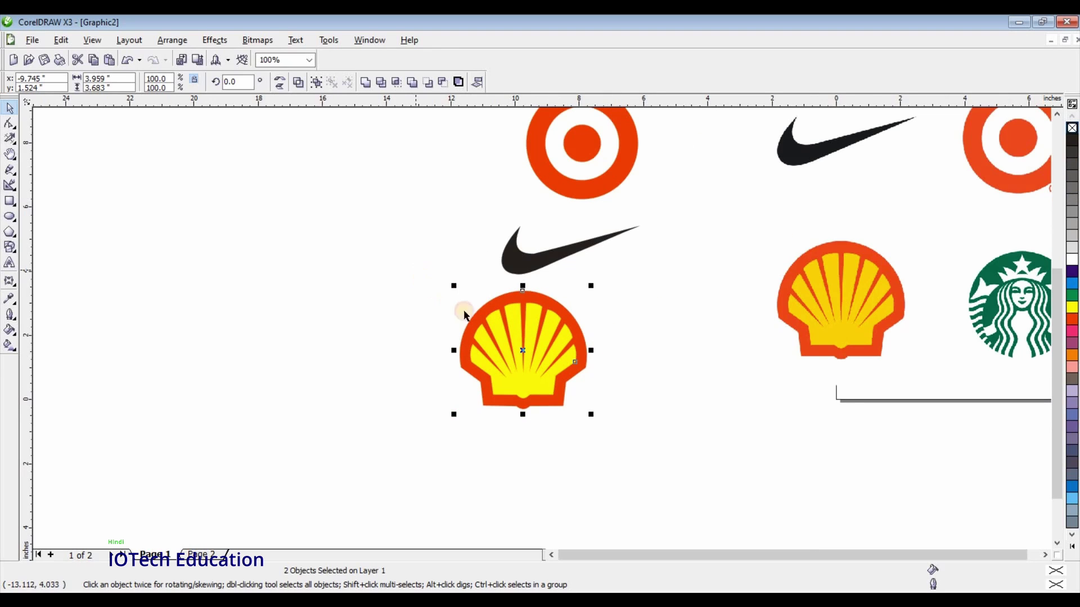
left_click(592, 425)
left_click_drag(592, 425, 599, 433)
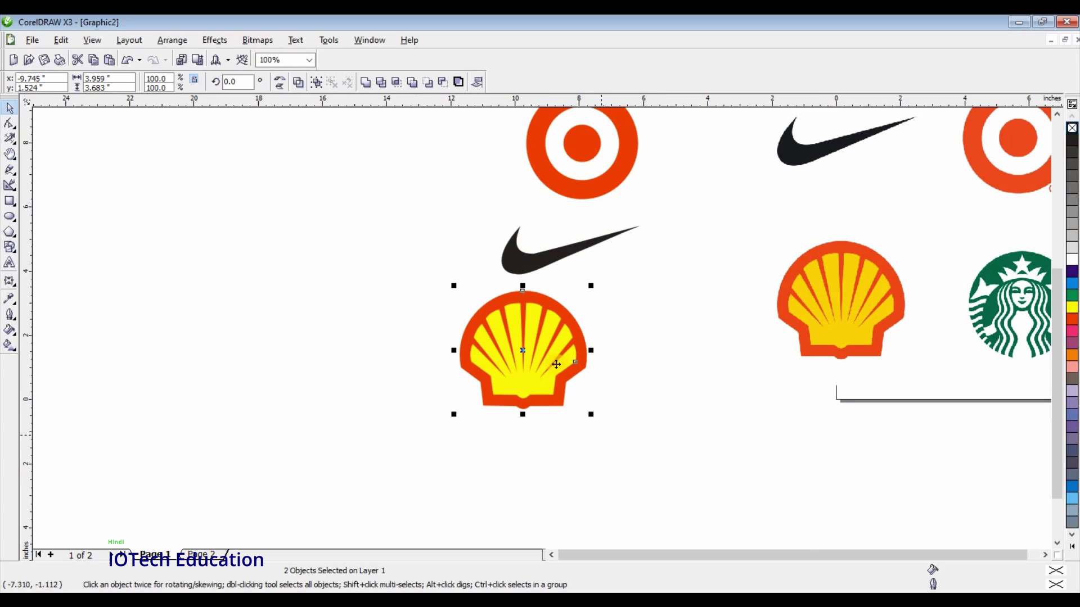
left_click(315, 81)
scroll(712, 381, "down", 1)
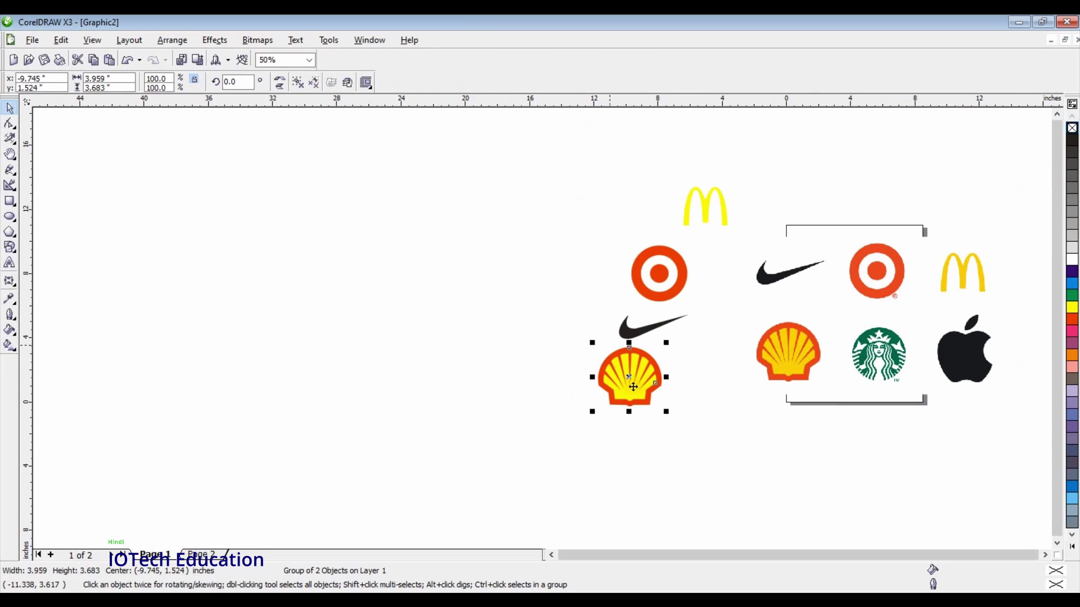
left_click_drag(713, 381, 713, 375)
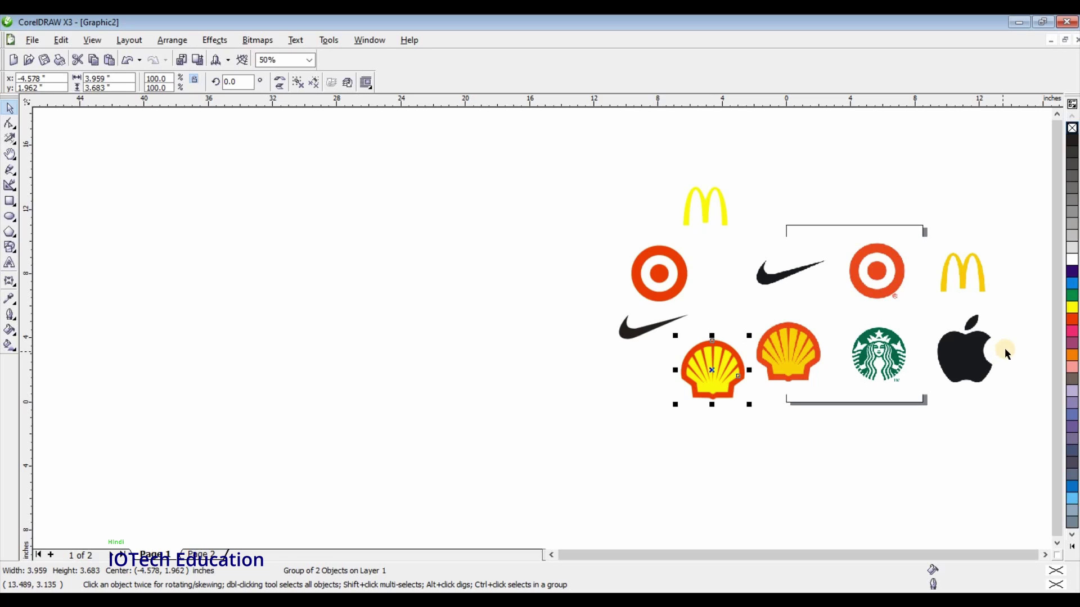
Step: Draw an ellipse about 3.49 by 3.43 inches around the body of the Apple reference logo
scroll(541, 327, "up", 1)
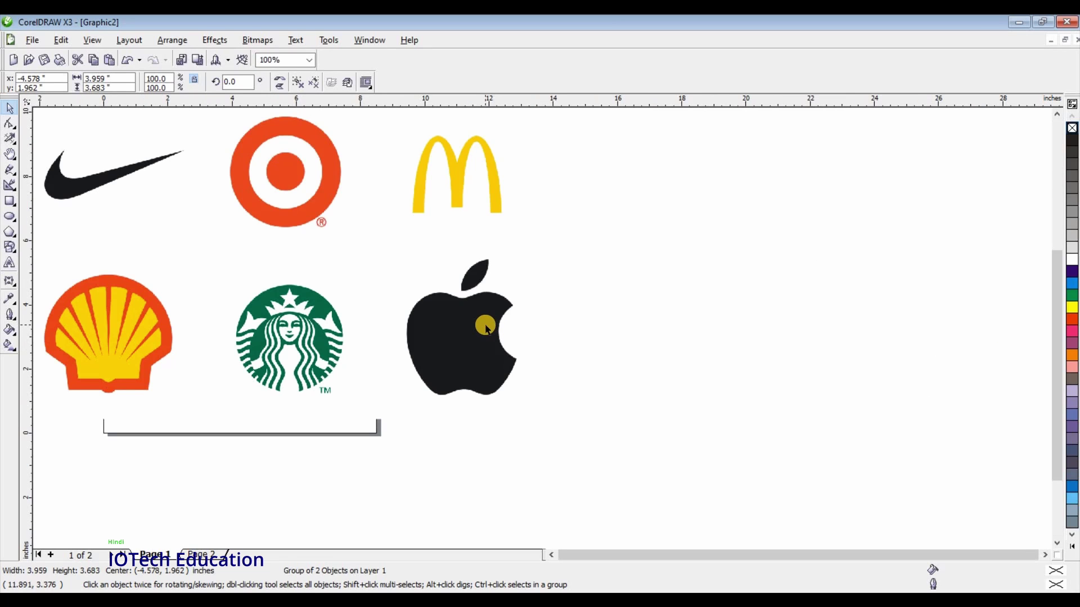
scroll(541, 329, "up", 1)
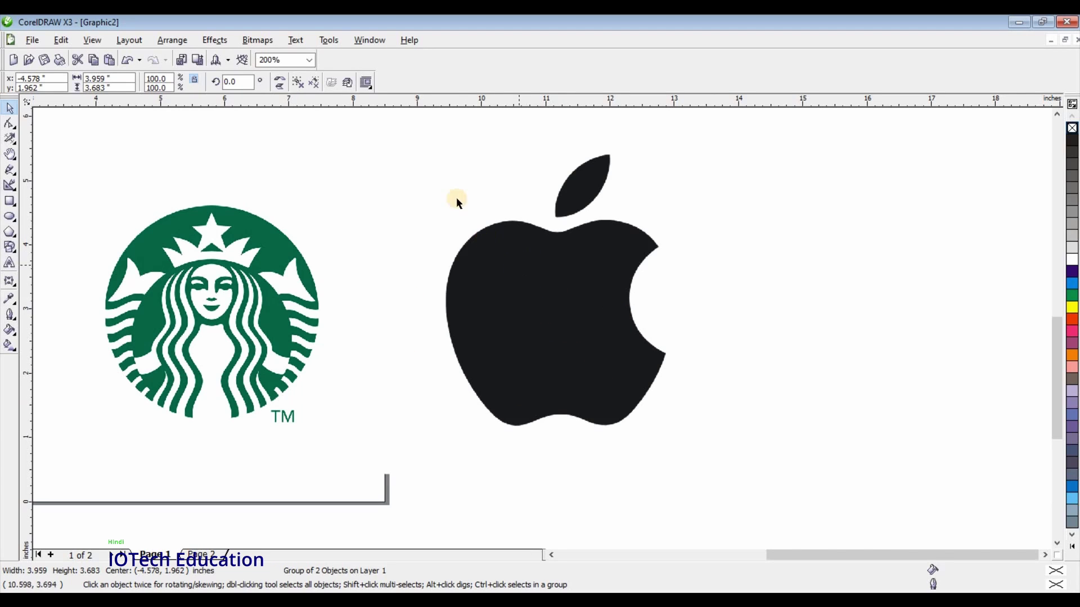
left_click(10, 217)
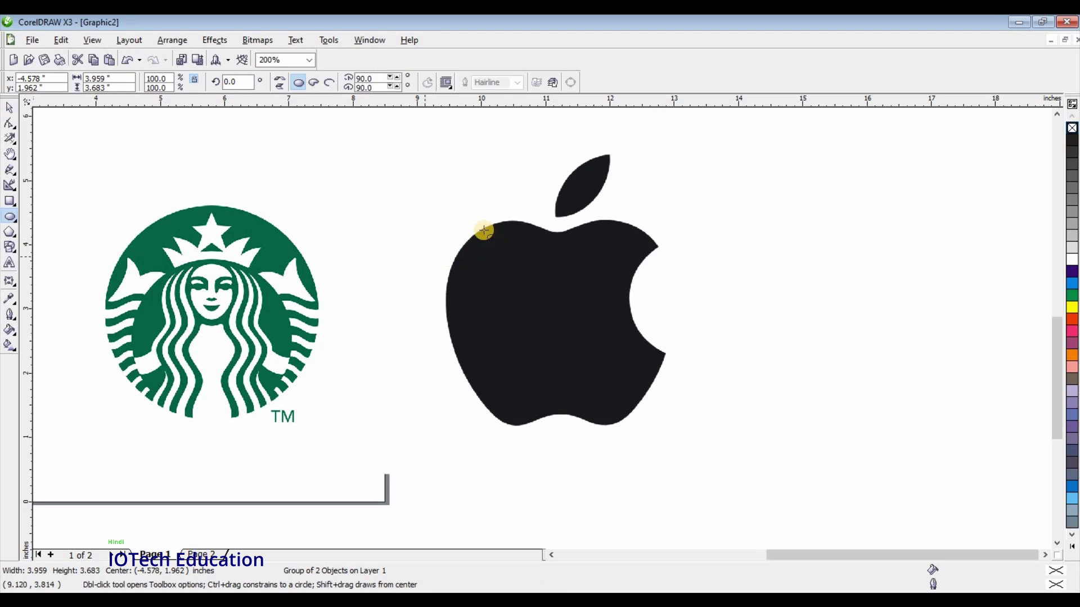
left_click_drag(474, 214, 672, 427)
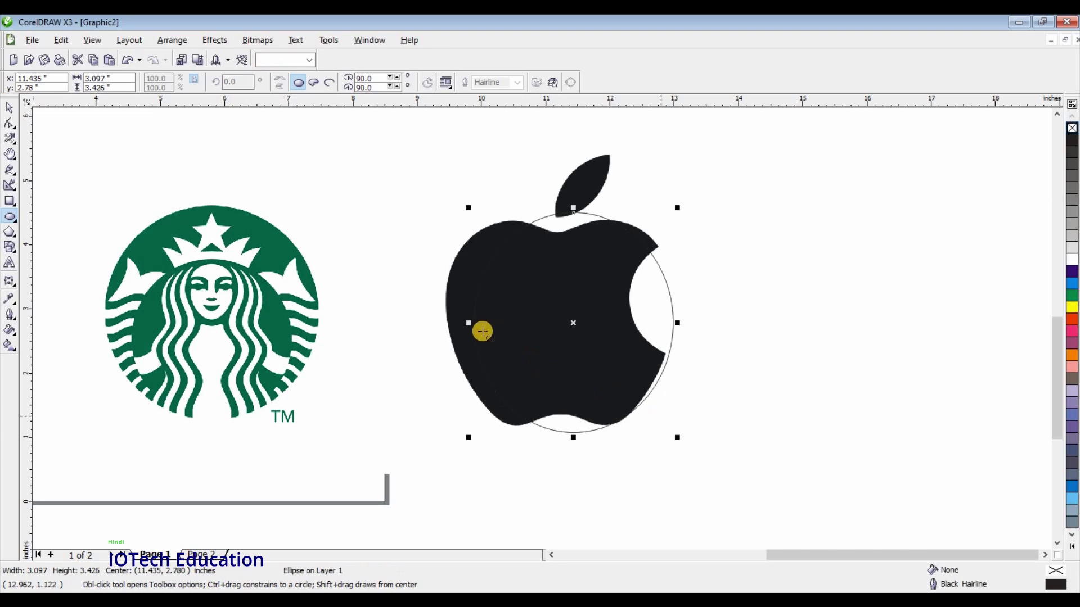
left_click_drag(469, 322, 444, 313)
left_click_drag(485, 242, 508, 248)
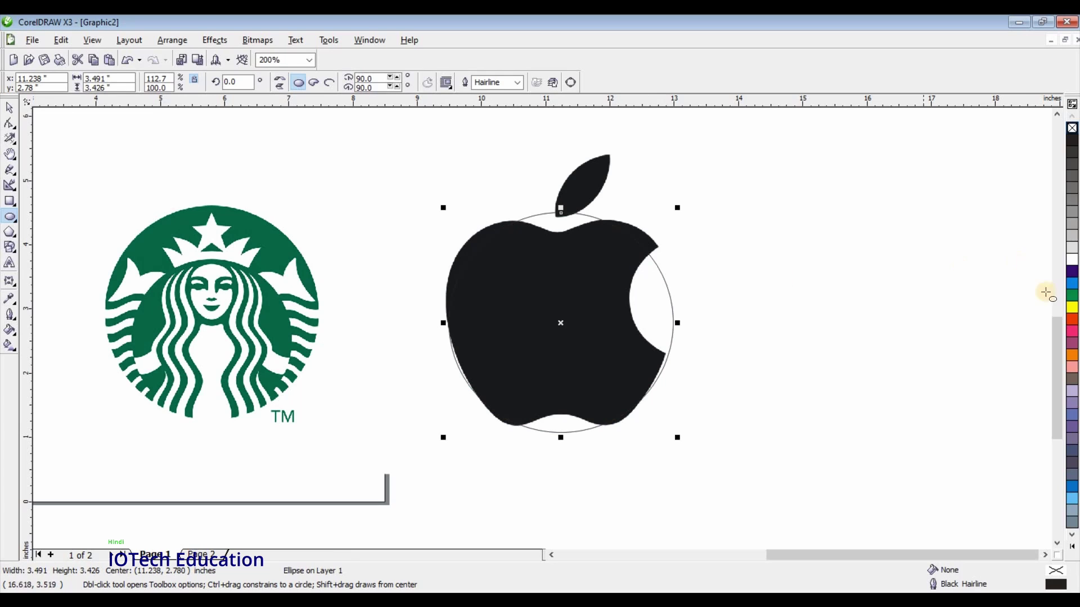
Step: Give the ellipse a yellow outline and convert it to curves
right_click(1072, 307)
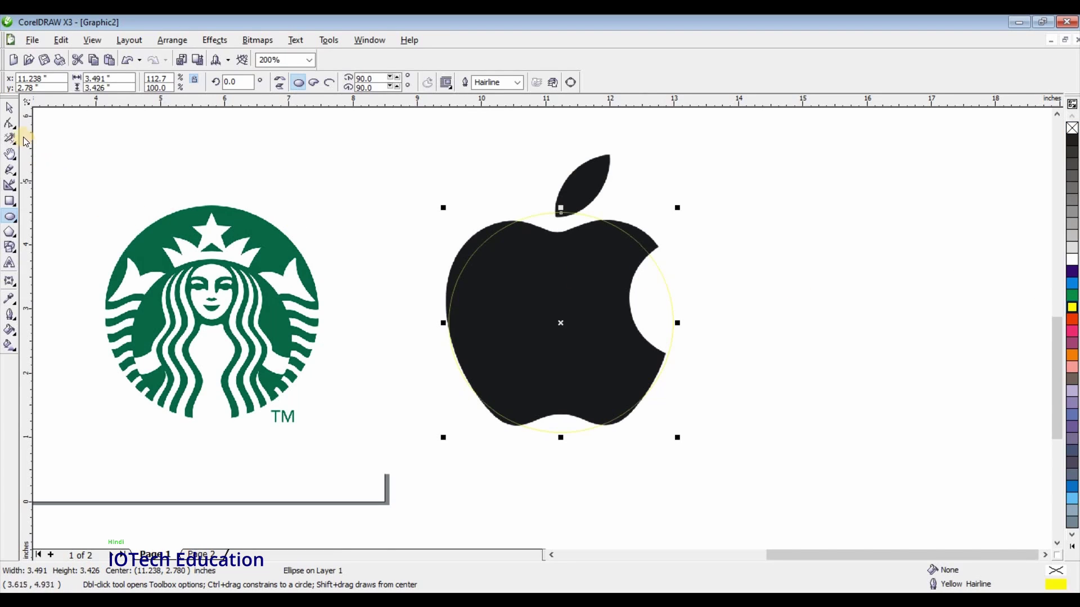
left_click(571, 82)
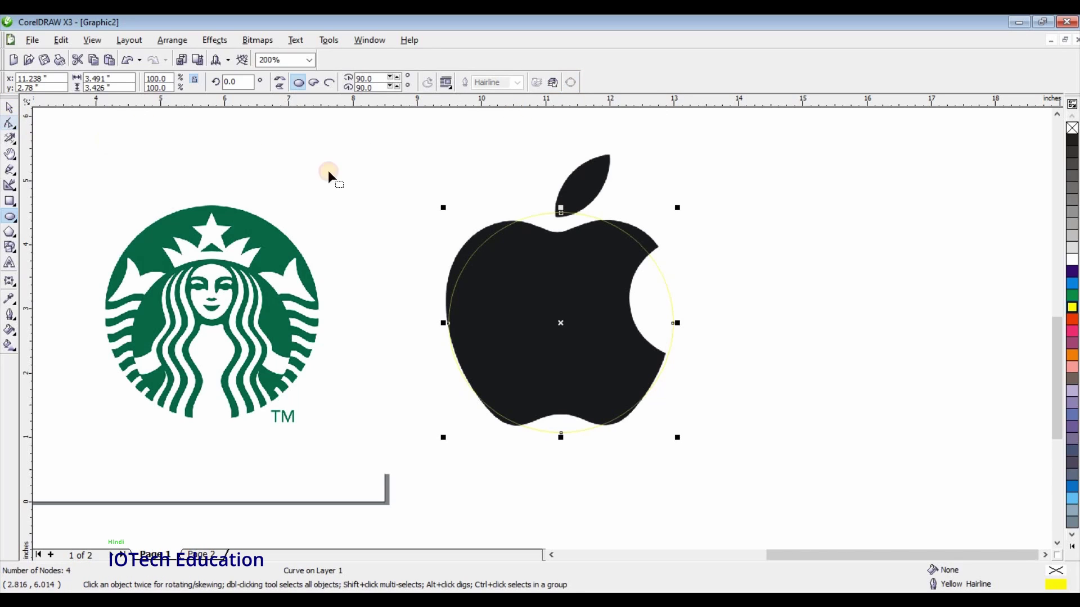
Step: Move the curve's top node into the apple's upper dip, make it a cusp, and bend the upper-left segment along the apple's edge
key("F10")
left_click_drag(561, 211, 560, 232)
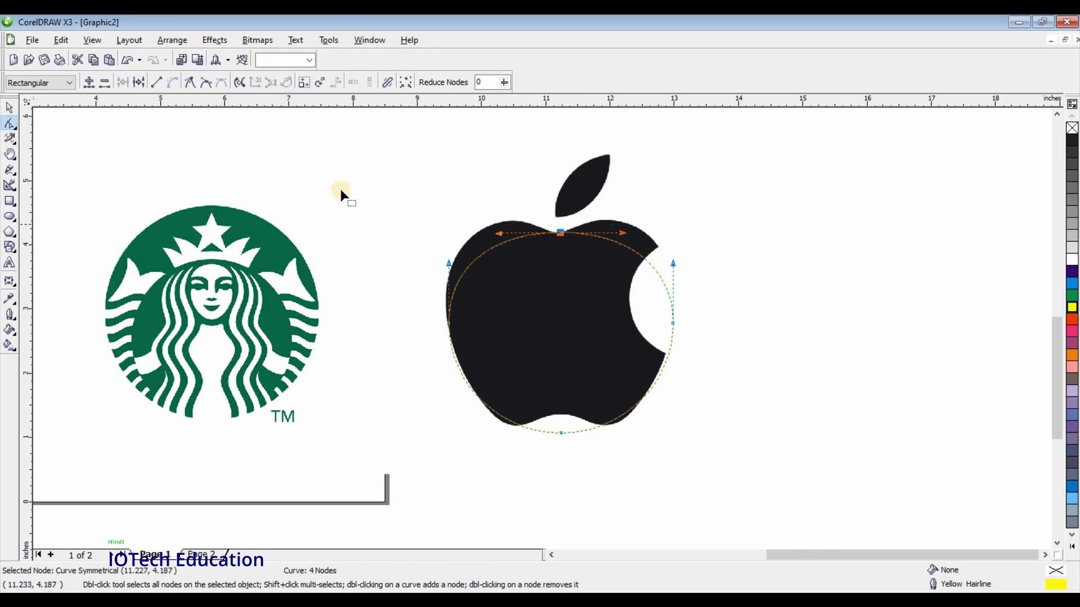
left_click(193, 86)
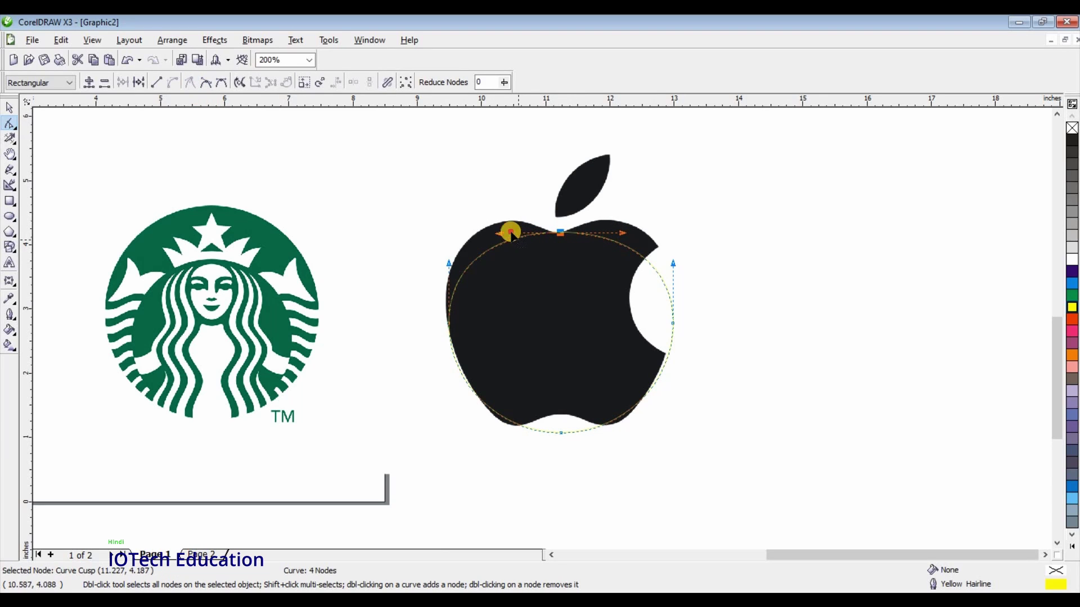
left_click_drag(511, 234, 564, 240)
Step: Make the curve's bottom node a cusp and move it up to the notch in the apple's base
left_click(563, 431)
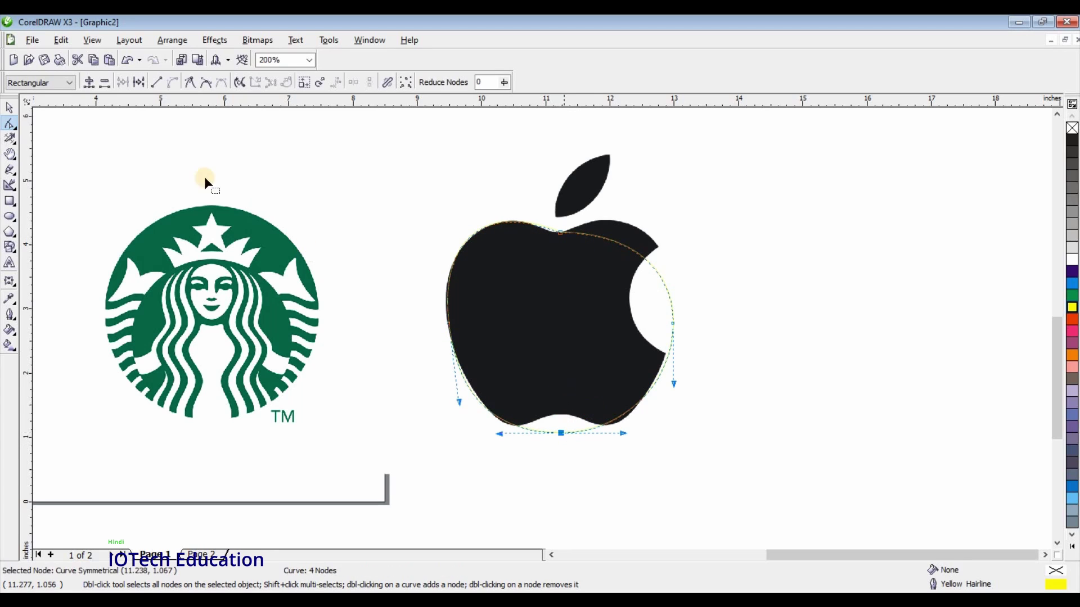
left_click(188, 81)
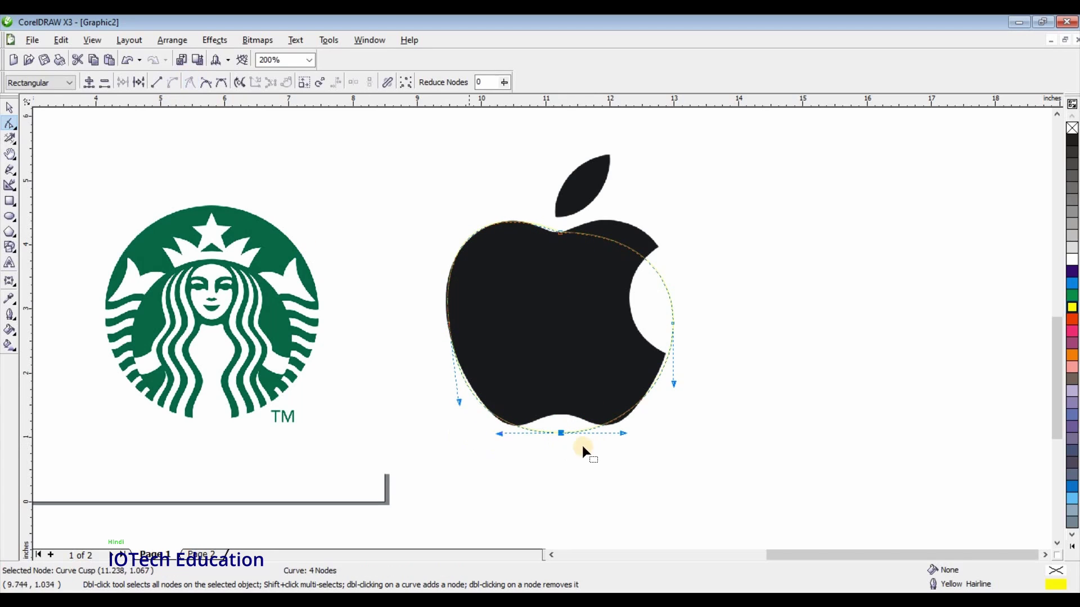
left_click_drag(563, 431, 504, 405)
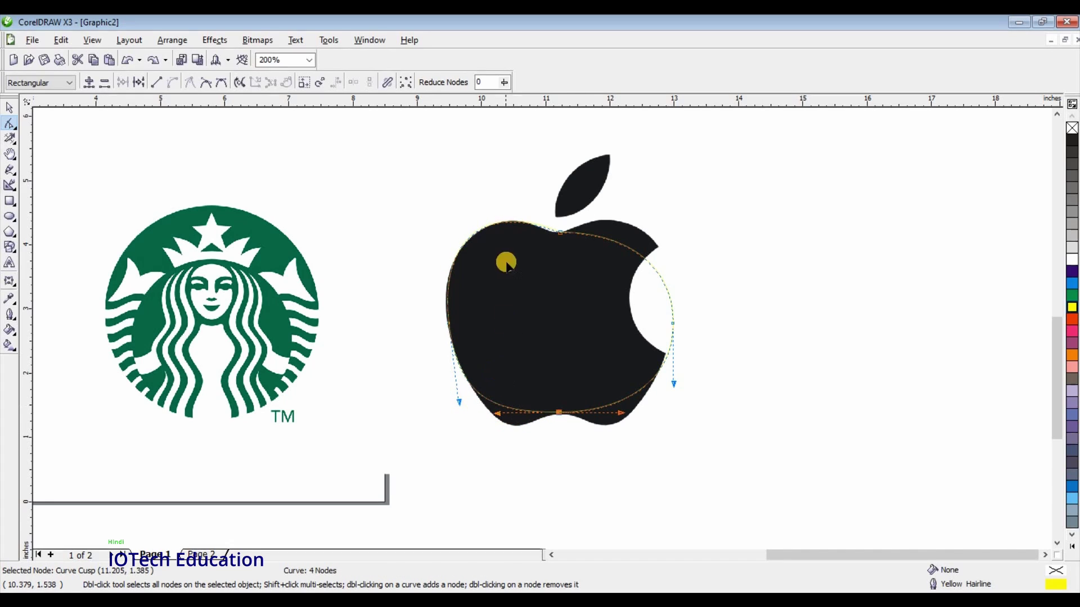
Step: Make the left side node a cusp and bend the lower-left segment towards the apple's lower-left lobe
left_click_drag(453, 326, 419, 291)
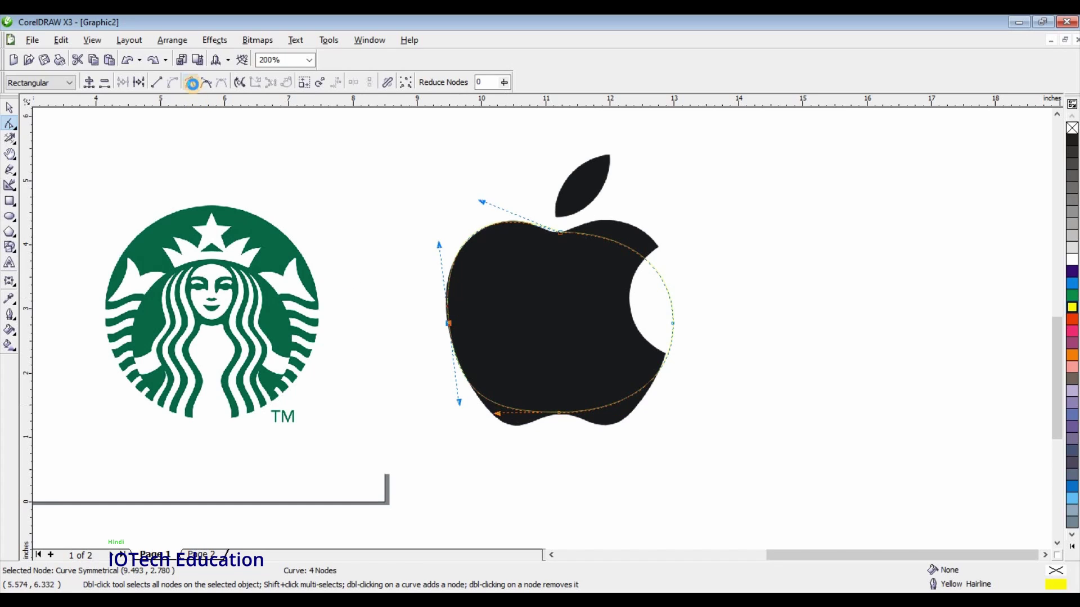
left_click(192, 84)
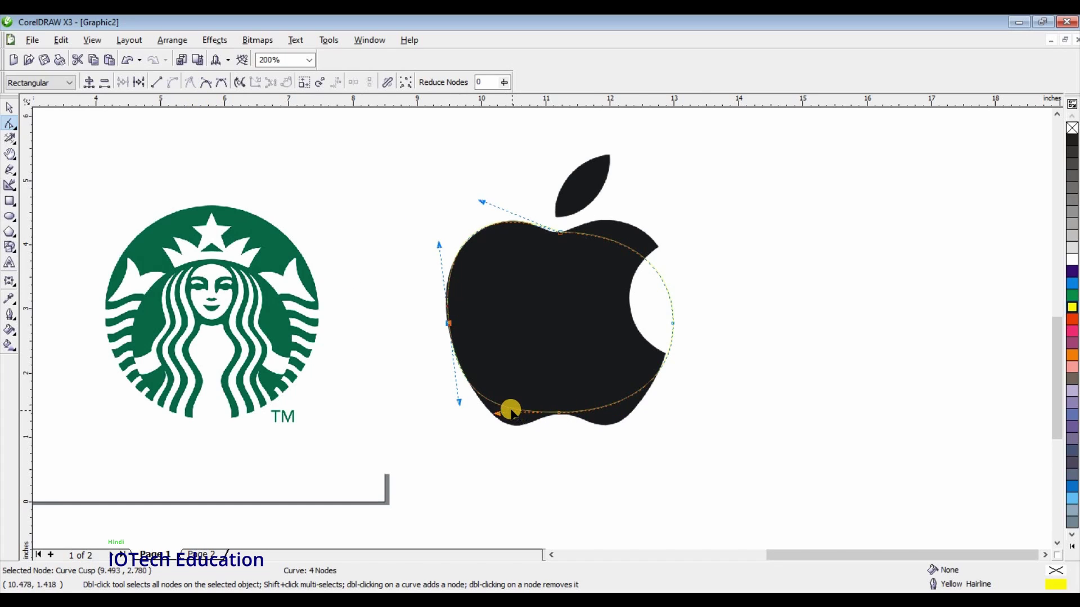
mouse_move(513, 423)
left_mouse_down()
mouse_move(525, 427)
mouse_move(505, 418)
left_mouse_up()
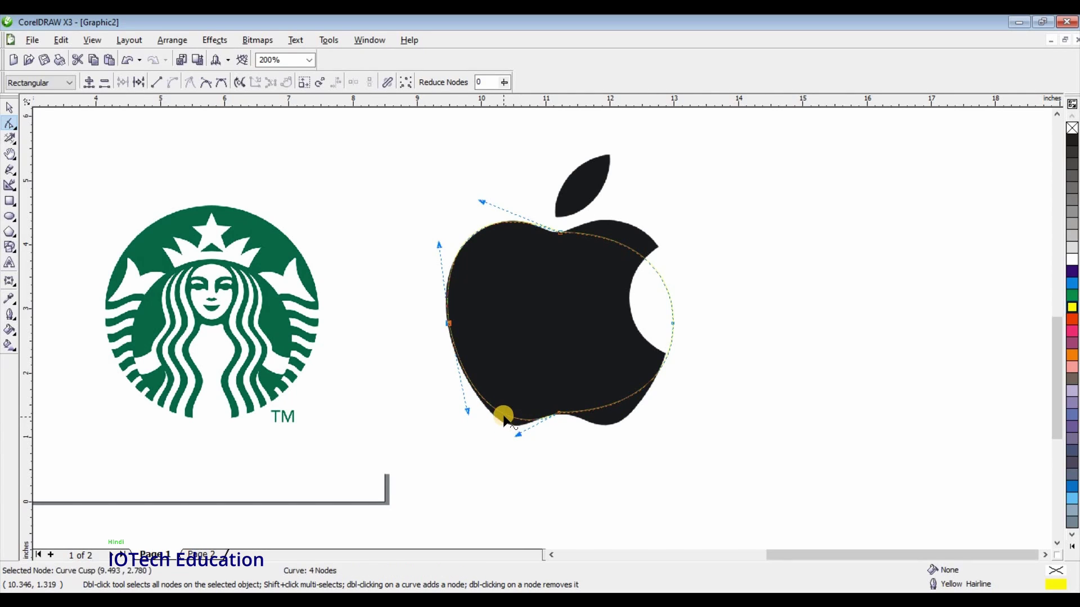
left_click(506, 416)
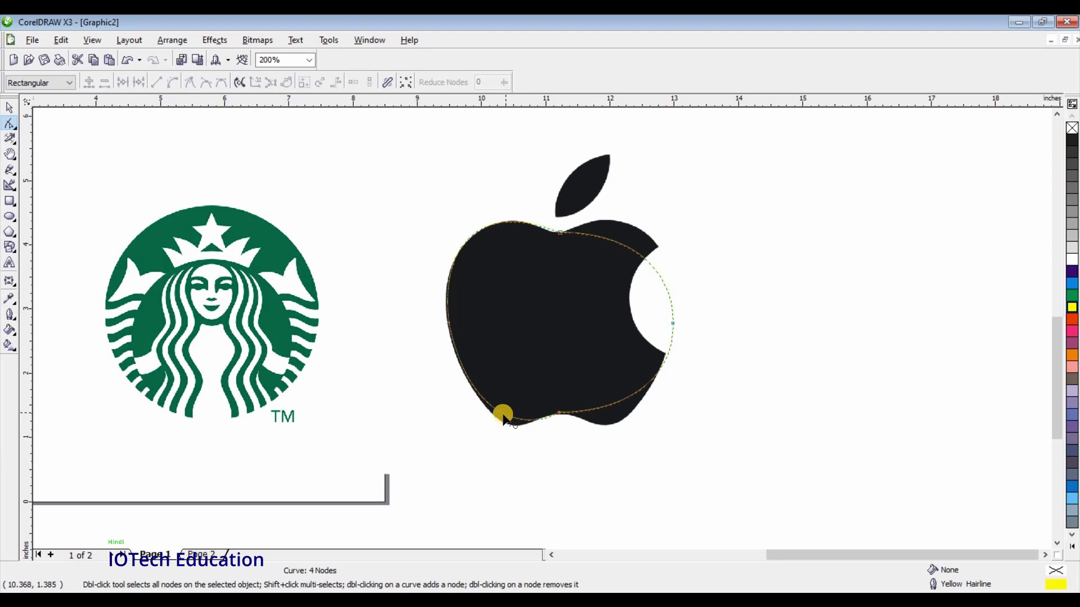
left_click_drag(504, 416, 563, 425)
left_click(558, 412)
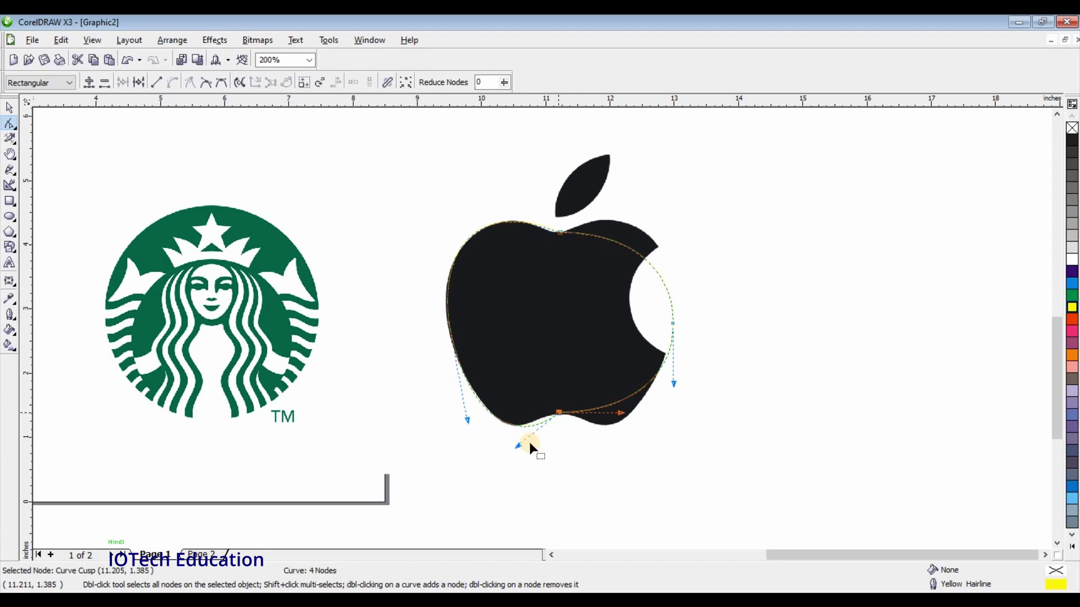
left_click_drag(518, 445, 492, 438)
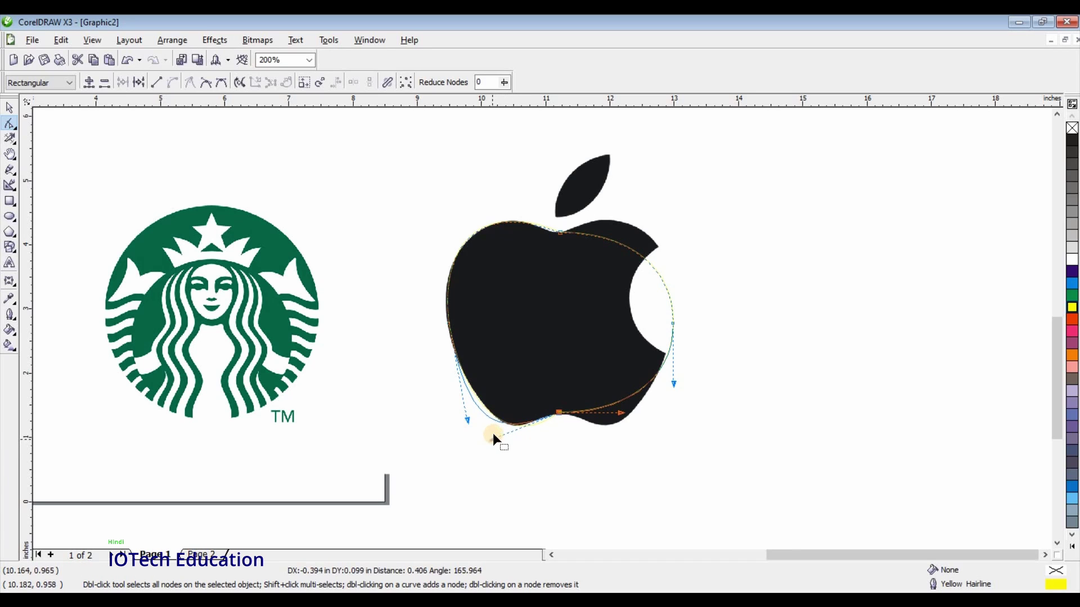
Step: Add a node fitted to the apple's lower-left lobe, adjust its handles, and move the left side node onto the edge
double_click(489, 415)
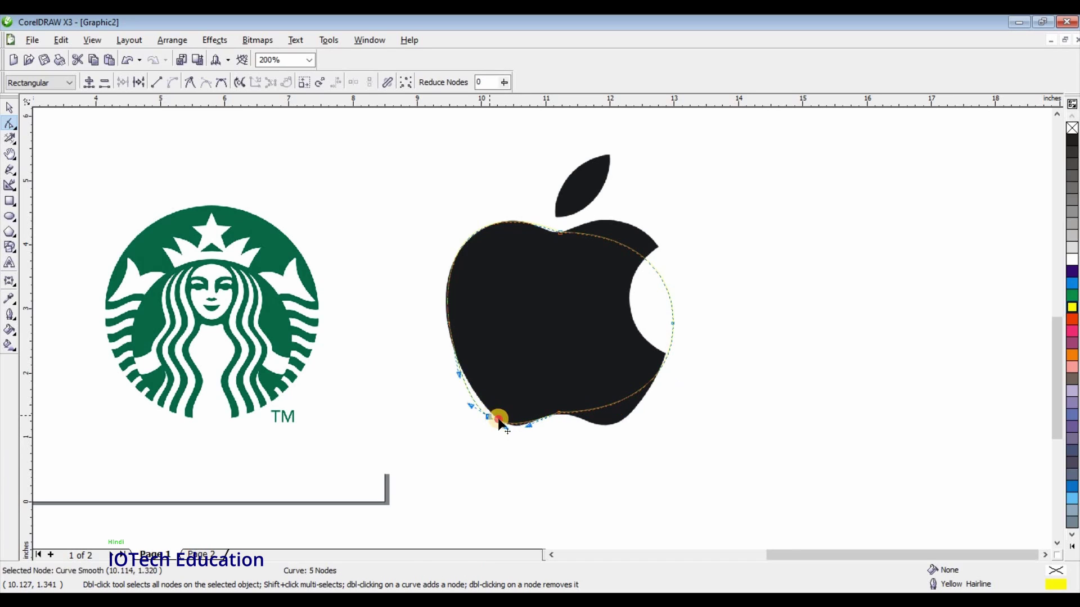
left_click_drag(489, 415, 513, 425)
scroll(539, 332, "up", 1)
scroll(539, 333, "up", 1)
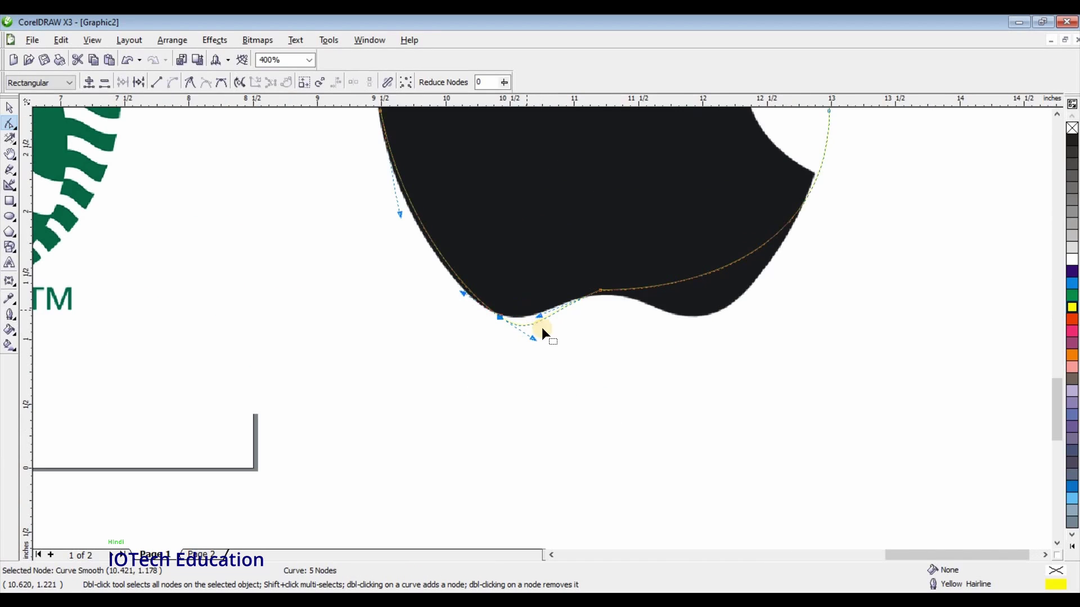
scroll(542, 331, "up", 1)
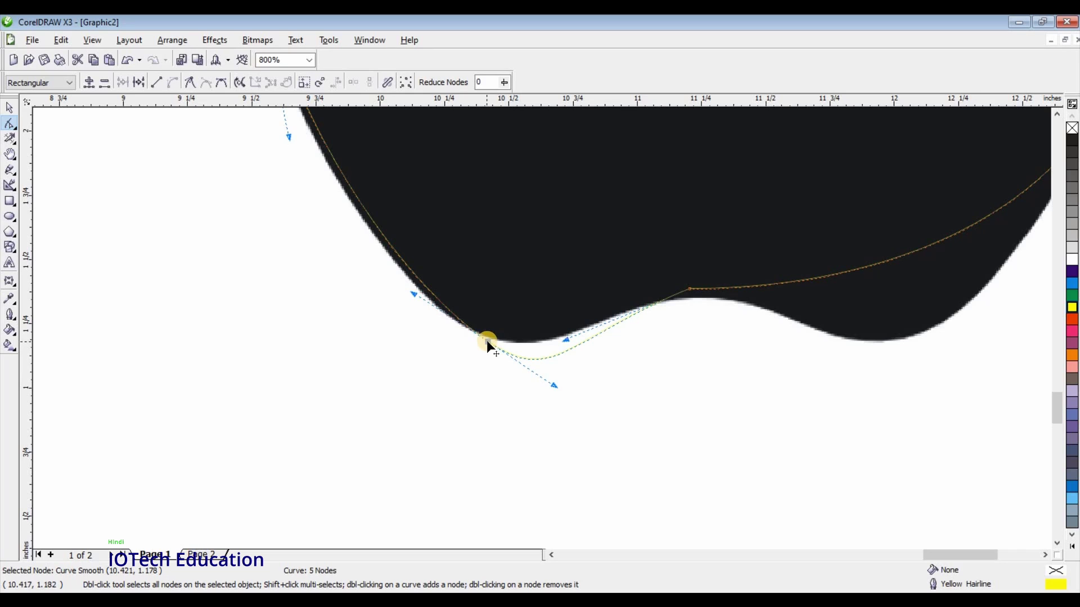
left_click_drag(555, 382, 497, 337)
scroll(521, 222, "down", 1)
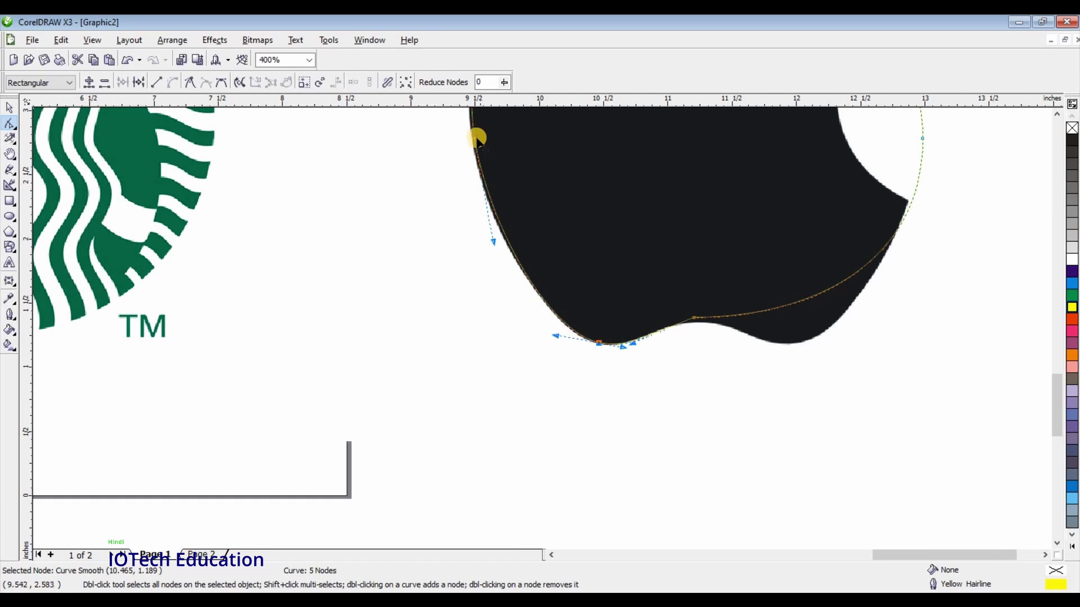
left_click_drag(475, 142, 483, 147)
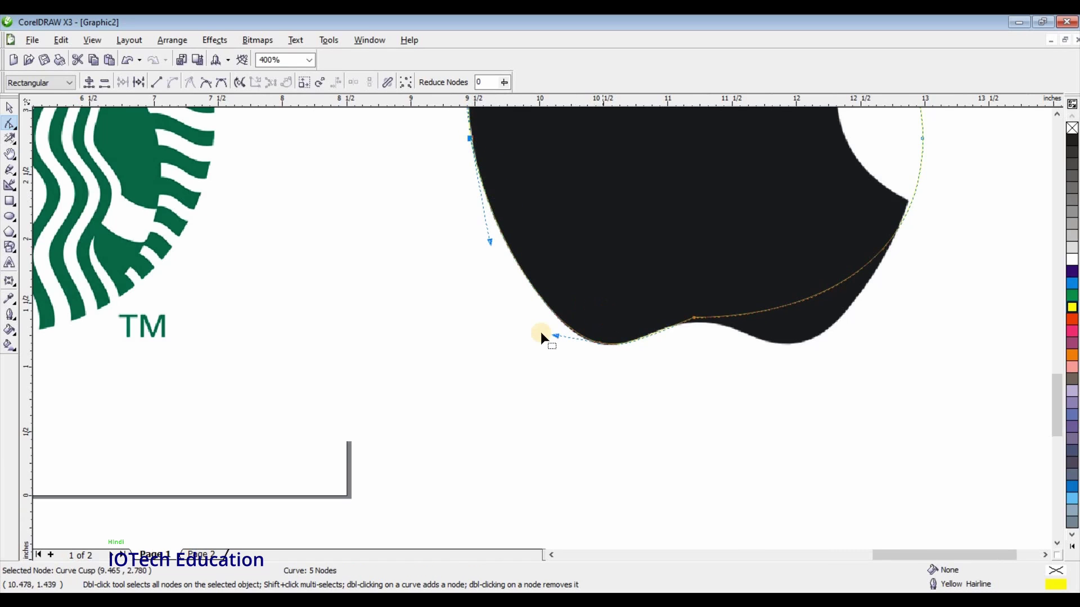
Step: Bend the curve's upper-right segment to follow the apple's upper-right lobe
scroll(548, 335, "down", 1)
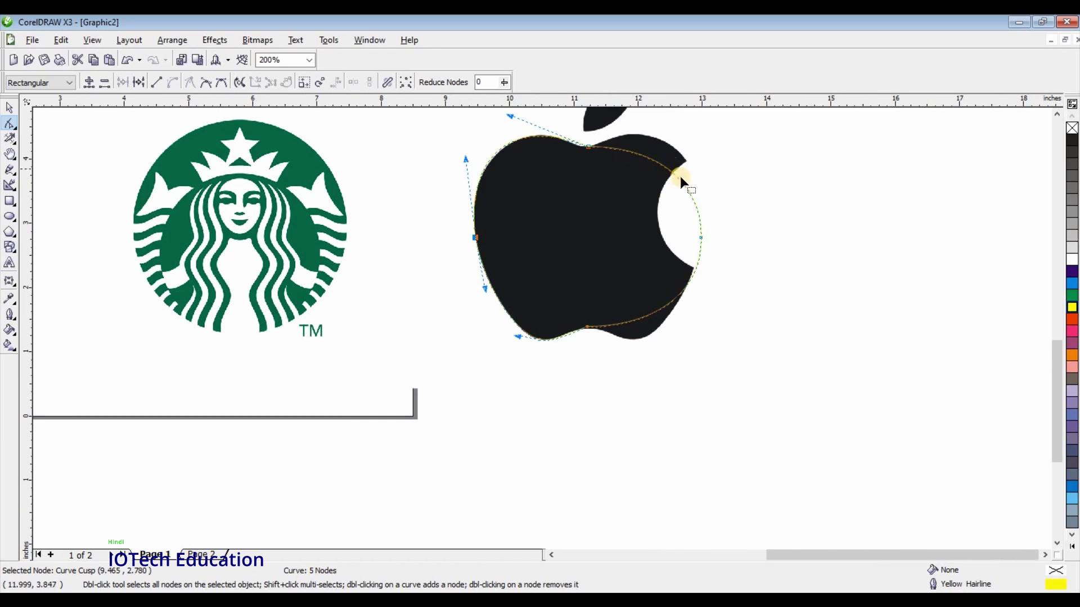
left_click(656, 151)
left_click_drag(656, 150, 655, 139)
Step: Make the right side node a cusp and fit the lower-right segment to the apple's lower-right lobe with an added node
left_click(663, 318)
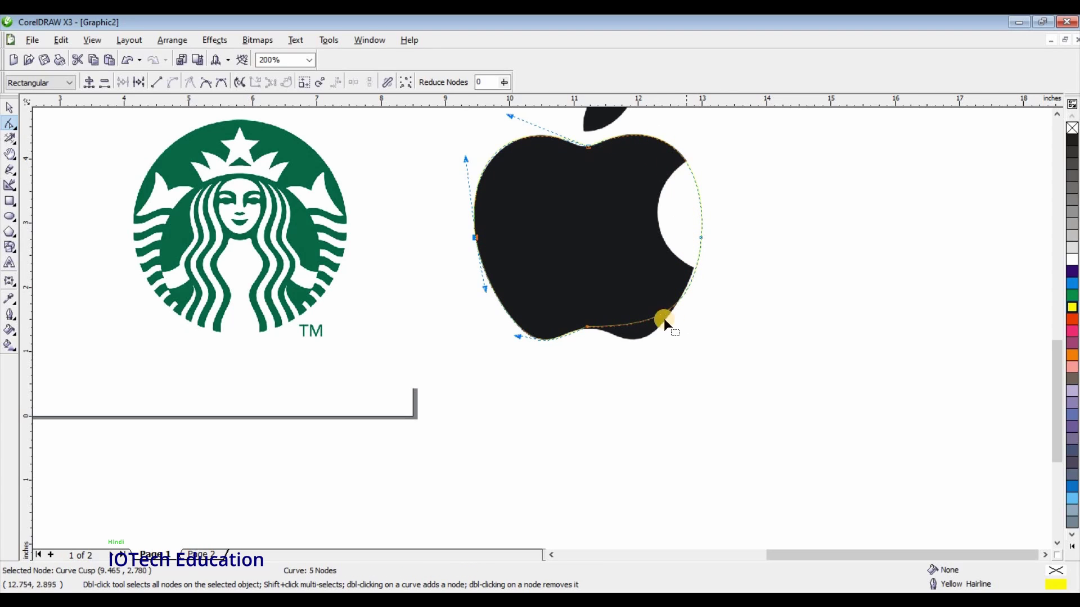
left_click(700, 238)
left_click(204, 84)
left_click(191, 85)
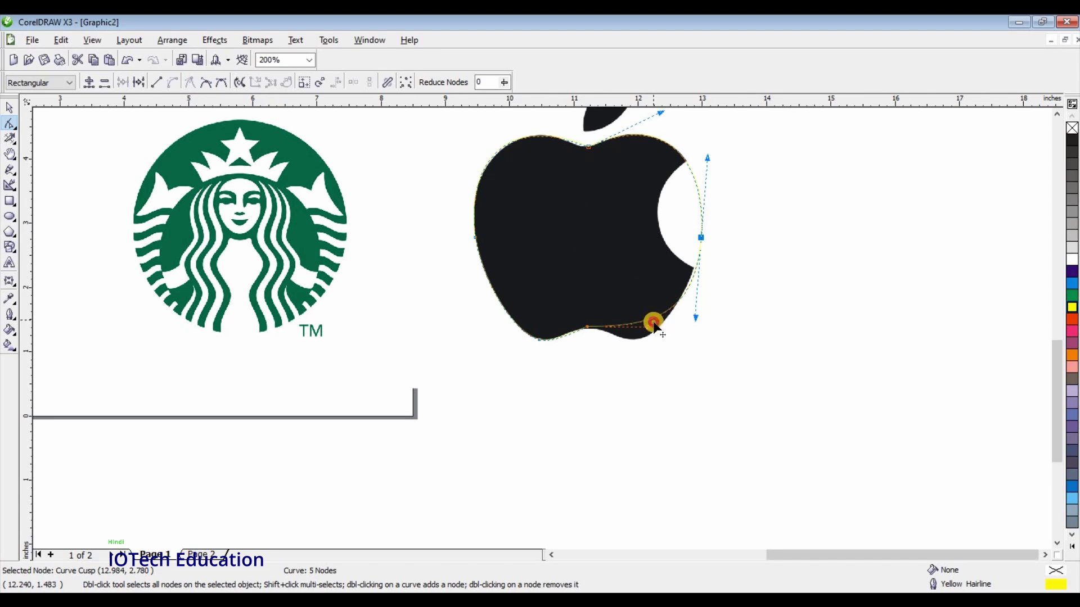
left_click_drag(651, 322, 633, 339)
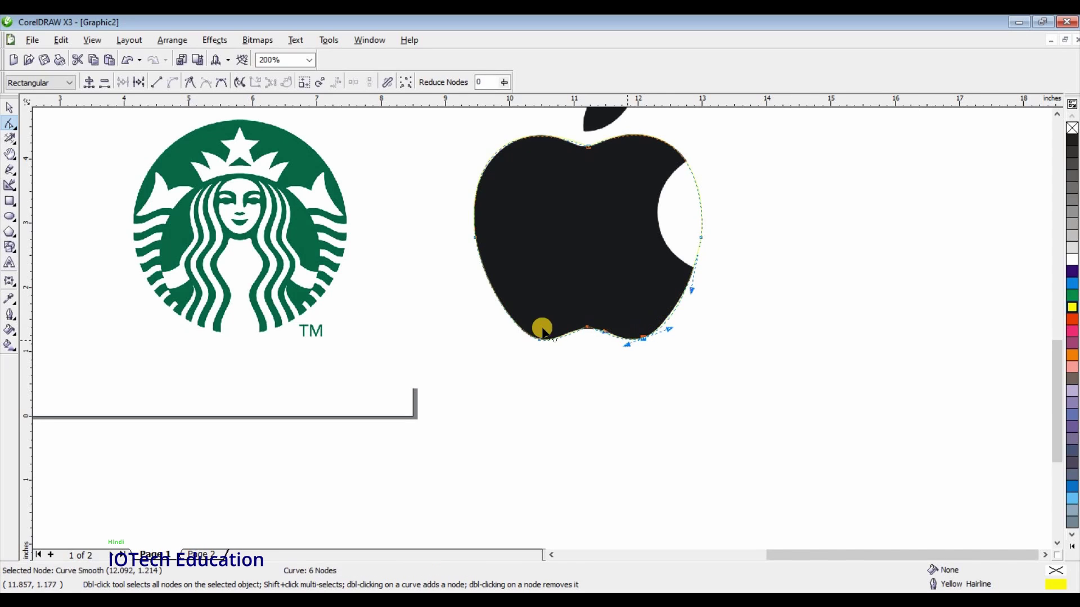
Step: Bend the segment just right of the bottom notch onto the apple's edge
scroll(542, 330, "up", 2)
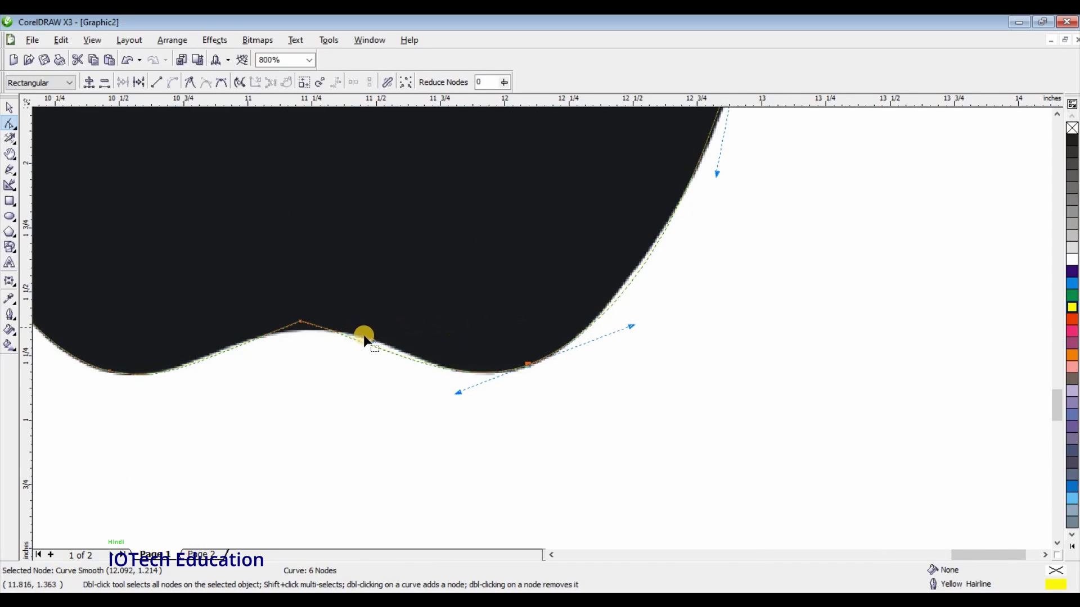
left_click_drag(378, 337, 390, 332)
Step: Replace the bottom notch node with a new node placed at the middle of the notch
left_click(300, 323)
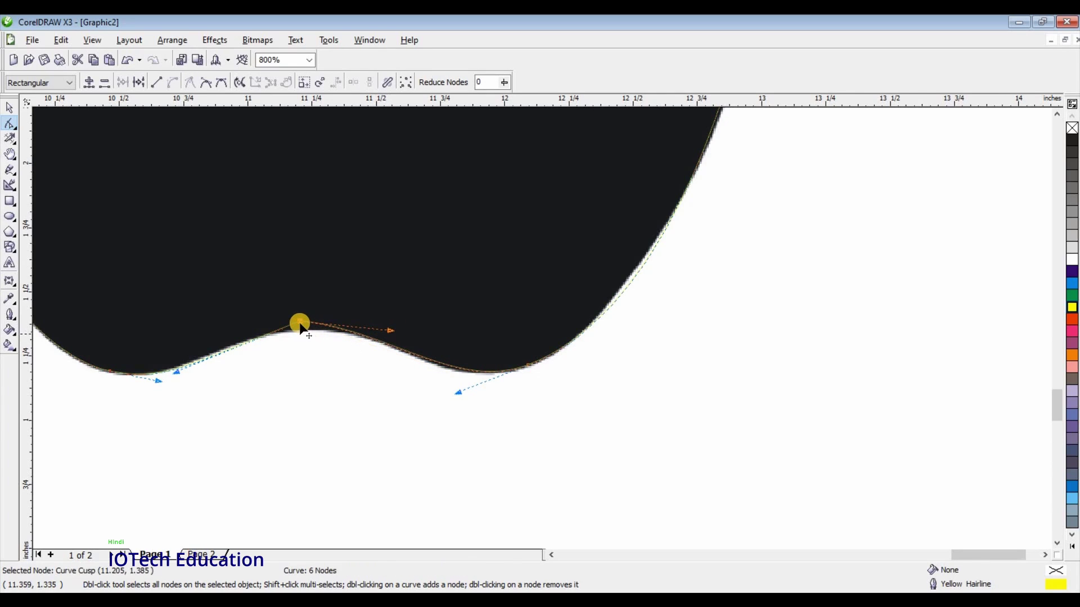
left_click_drag(294, 328, 300, 377)
key("Delete")
left_click(301, 372)
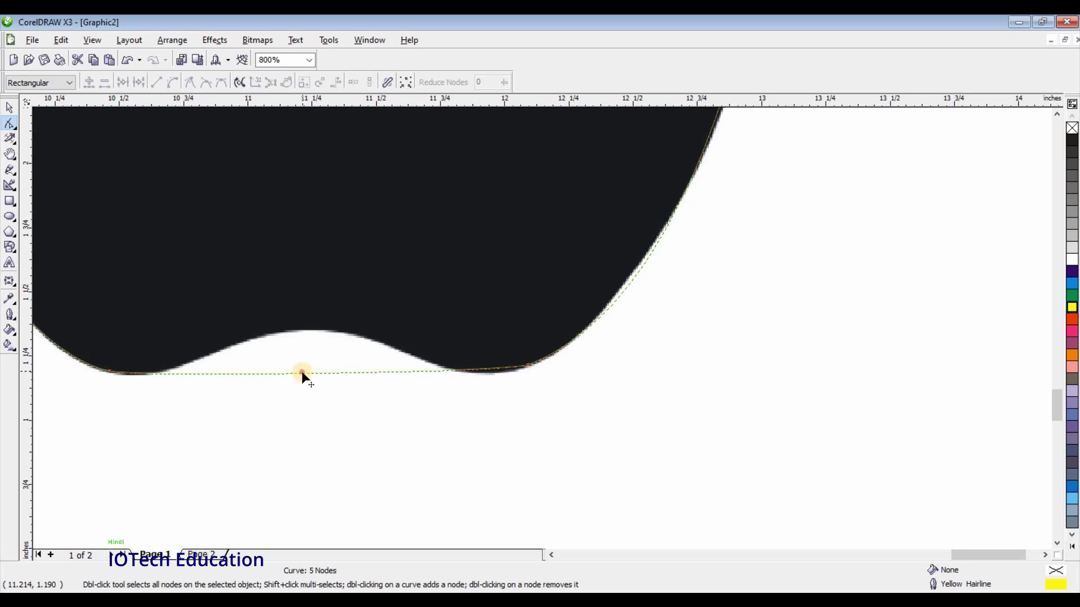
double_click(302, 371)
left_click_drag(304, 370, 328, 327)
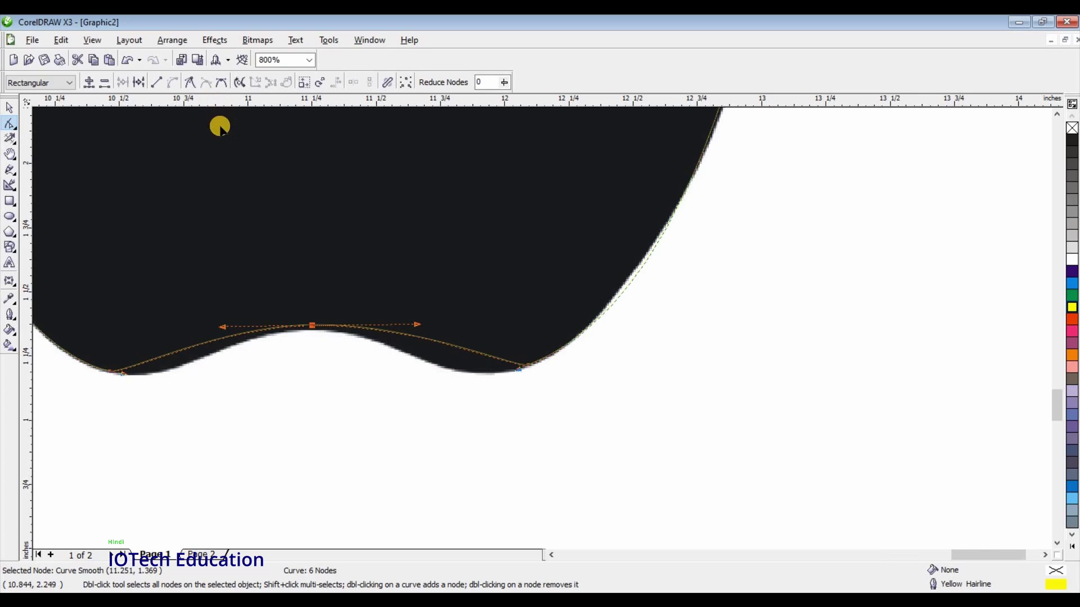
Step: Make the new notch node a cusp and adjust the handles of the segment leading to the lower-right lobe
left_click(189, 82)
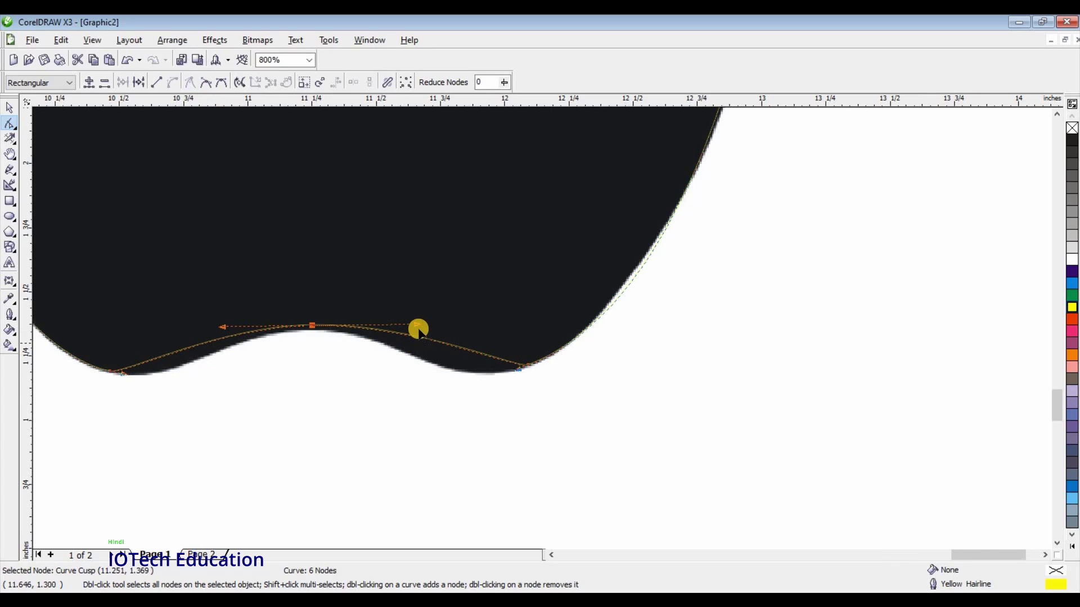
left_click_drag(419, 326, 449, 393)
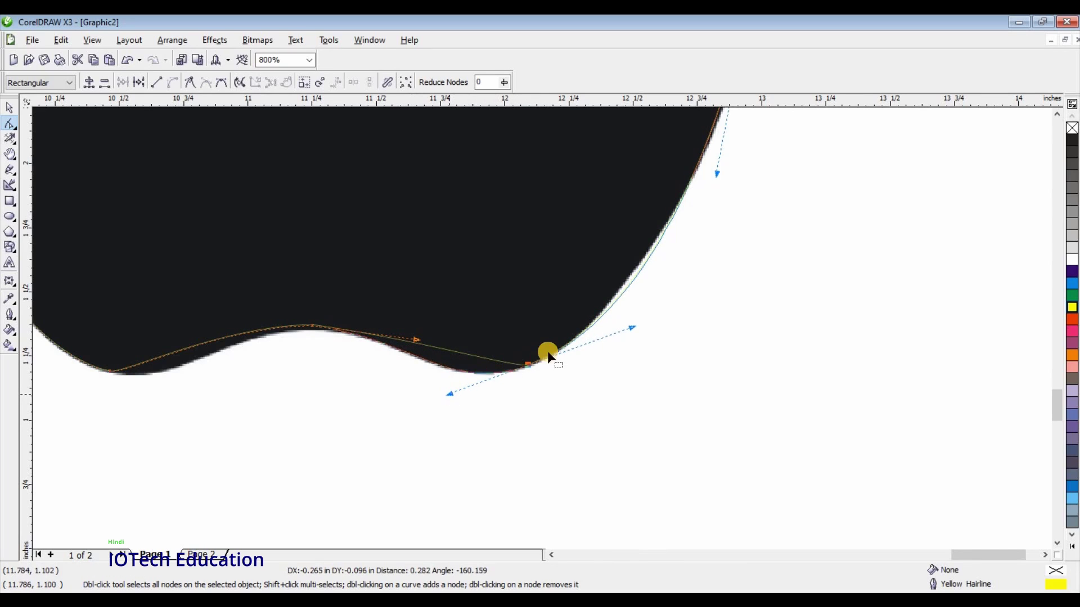
Step: Bend the segment above the lower-right lobe onto the apple's edge, and remove the node on the lobe
left_click(633, 266)
left_click(628, 275)
left_click_drag(629, 276, 644, 255)
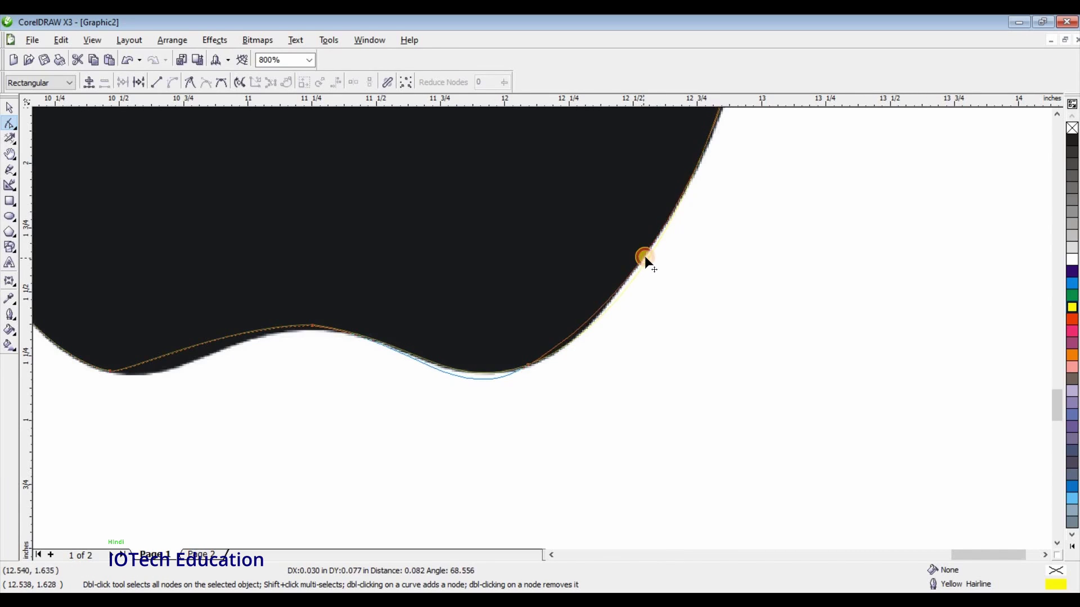
left_click(590, 322)
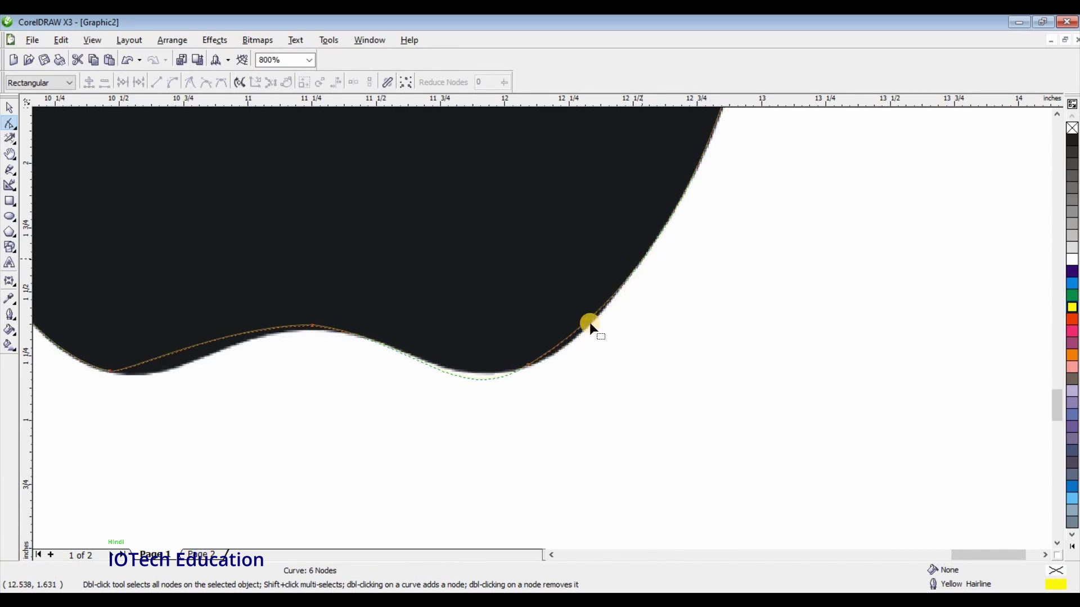
double_click(529, 363)
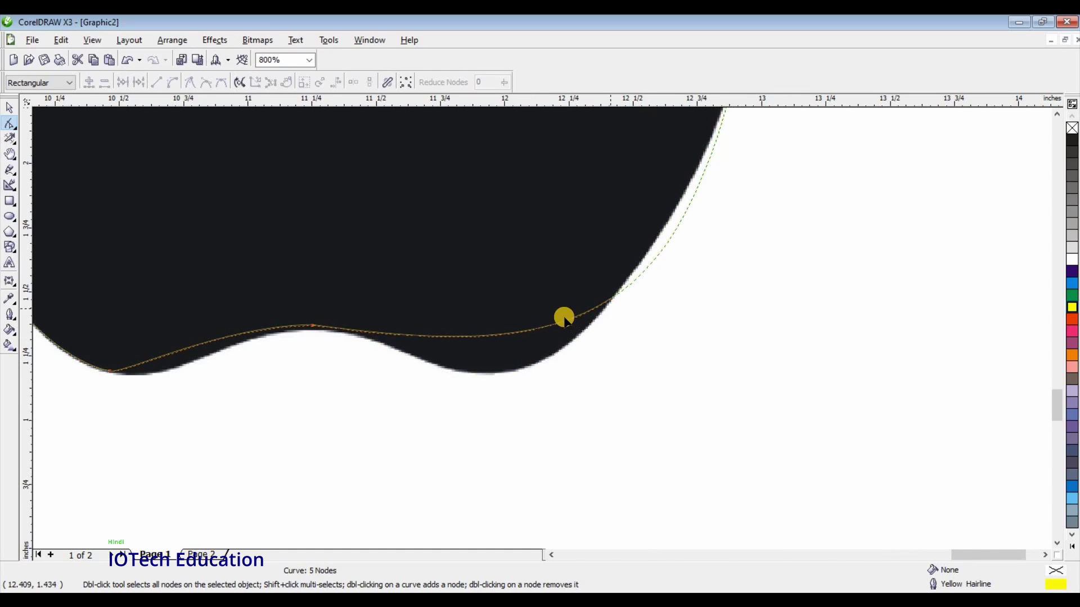
mouse_move(577, 317)
left_mouse_down()
mouse_move(548, 323)
mouse_move(578, 324)
left_mouse_up()
key("F3")
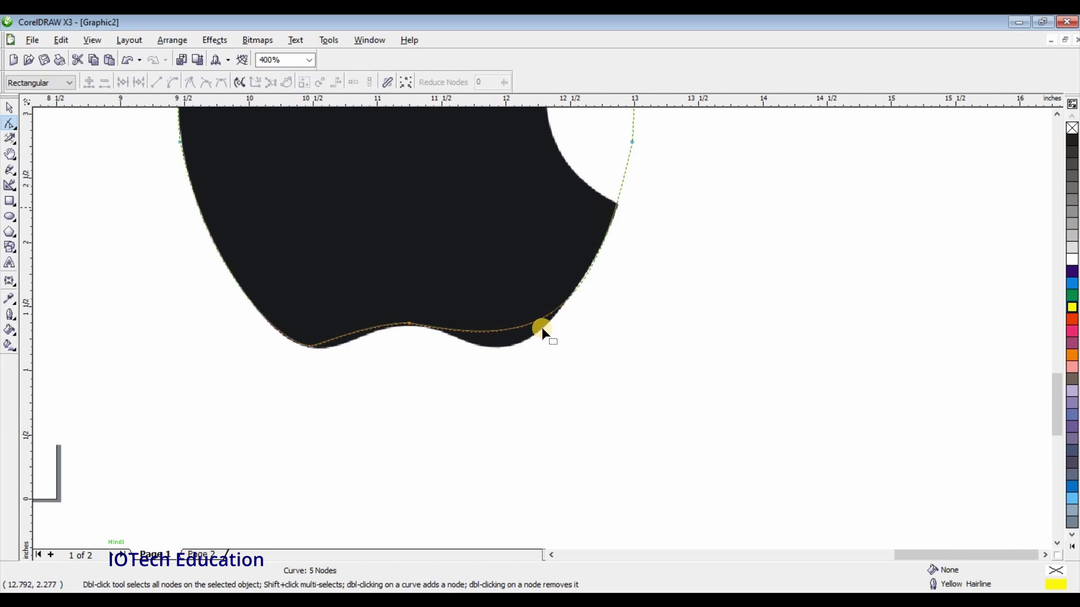
Step: Add a node at the lower corner of the bite and bend the segment below it along the apple's lower-right edge
scroll(546, 322, "up", 2)
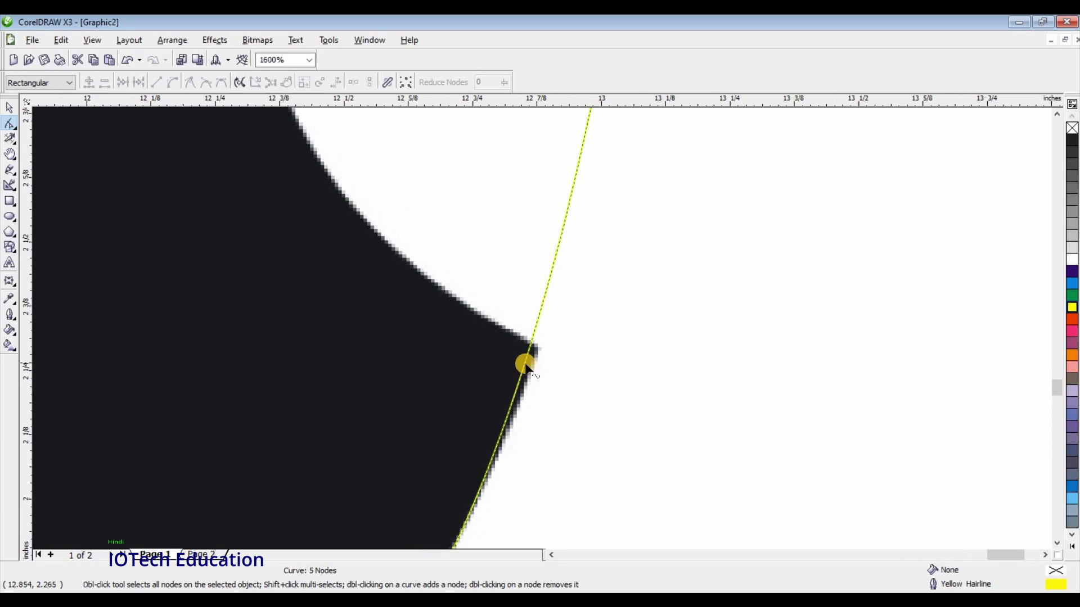
left_click_drag(526, 366, 530, 380)
key("F3")
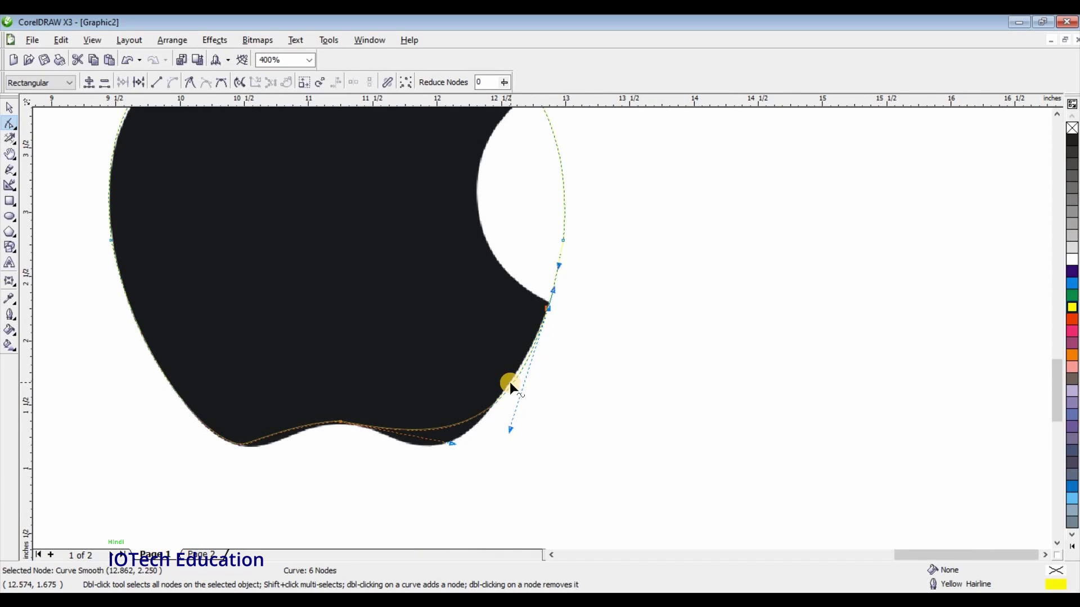
left_click_drag(506, 388, 491, 405)
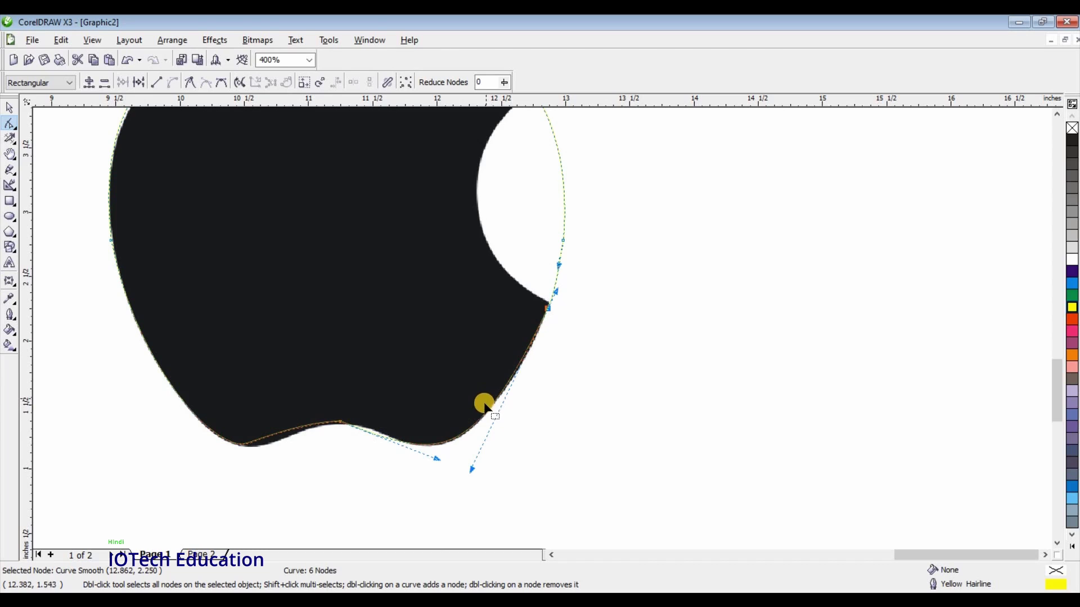
scroll(541, 328, "up", 1)
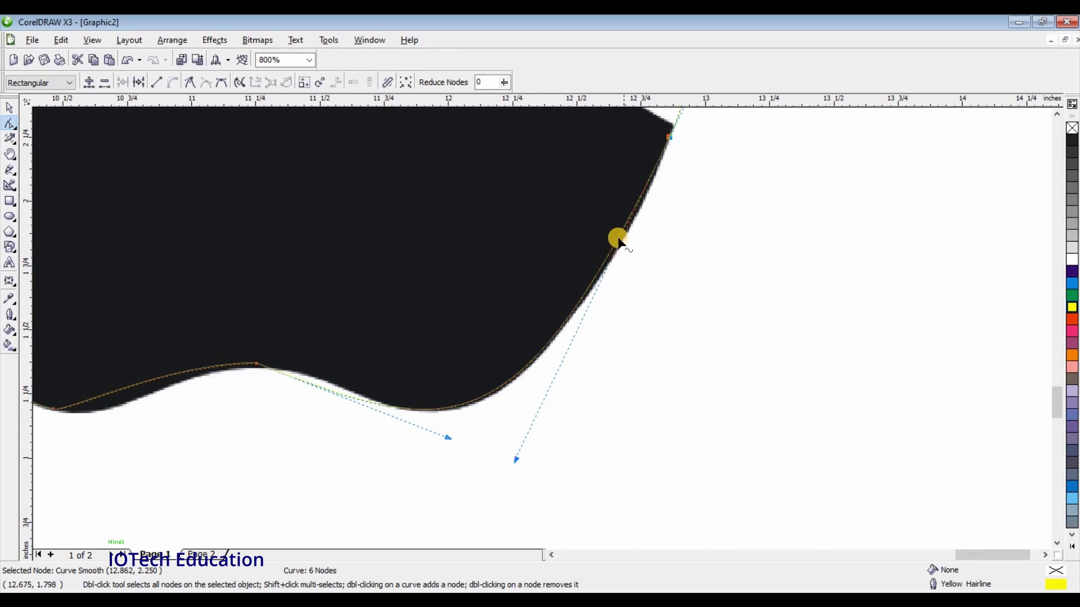
left_click_drag(618, 239, 620, 242)
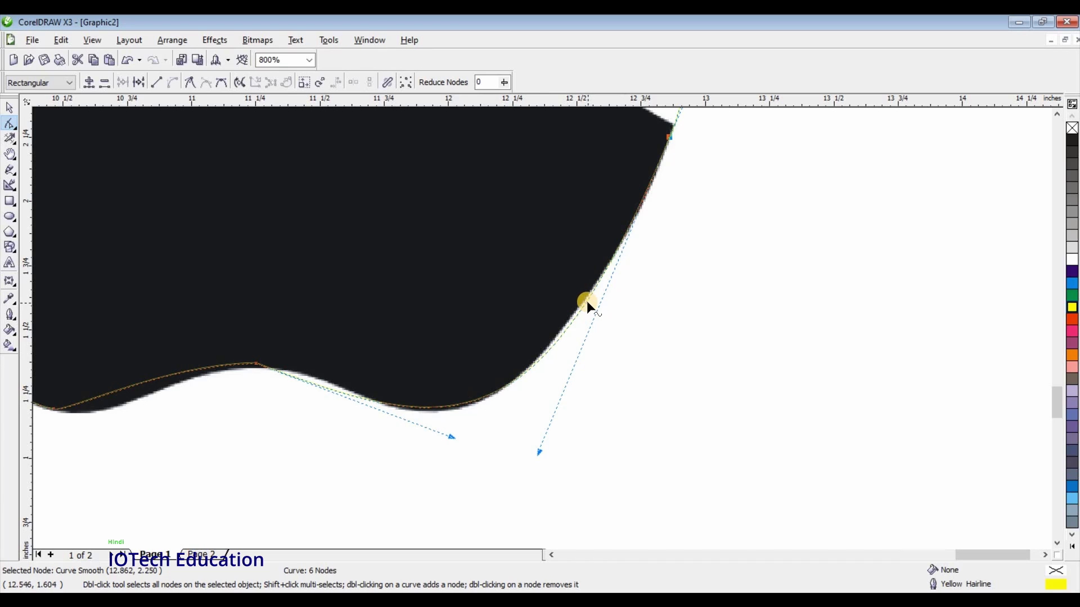
left_click_drag(586, 302, 560, 336)
Step: Add nodes on the lower-right edge and at the base of the right lobe, bending the adjoining segments onto the outline
double_click(554, 336)
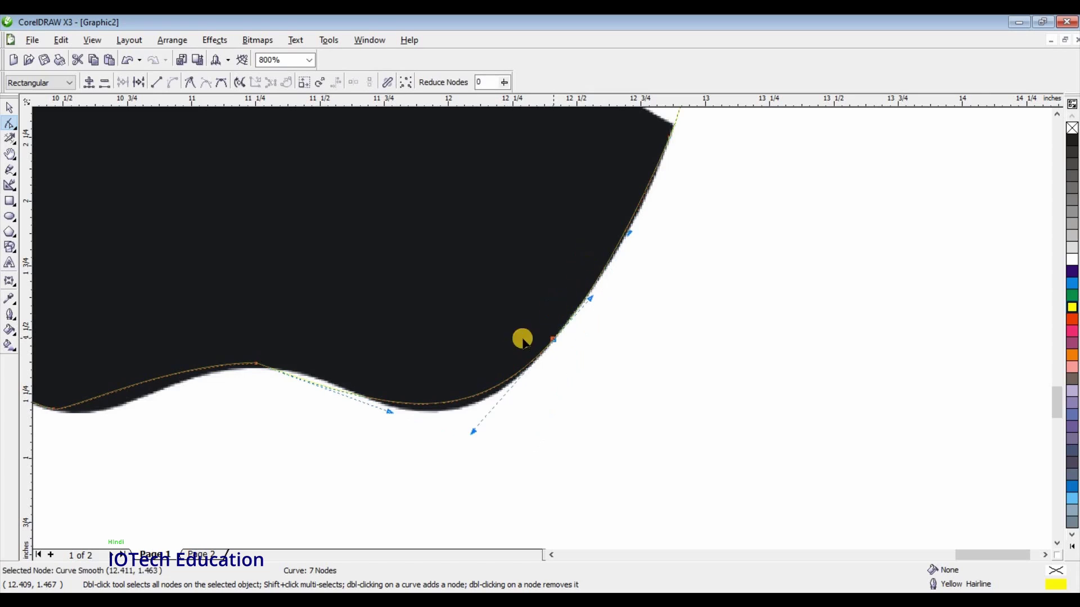
left_click_drag(476, 397, 414, 407)
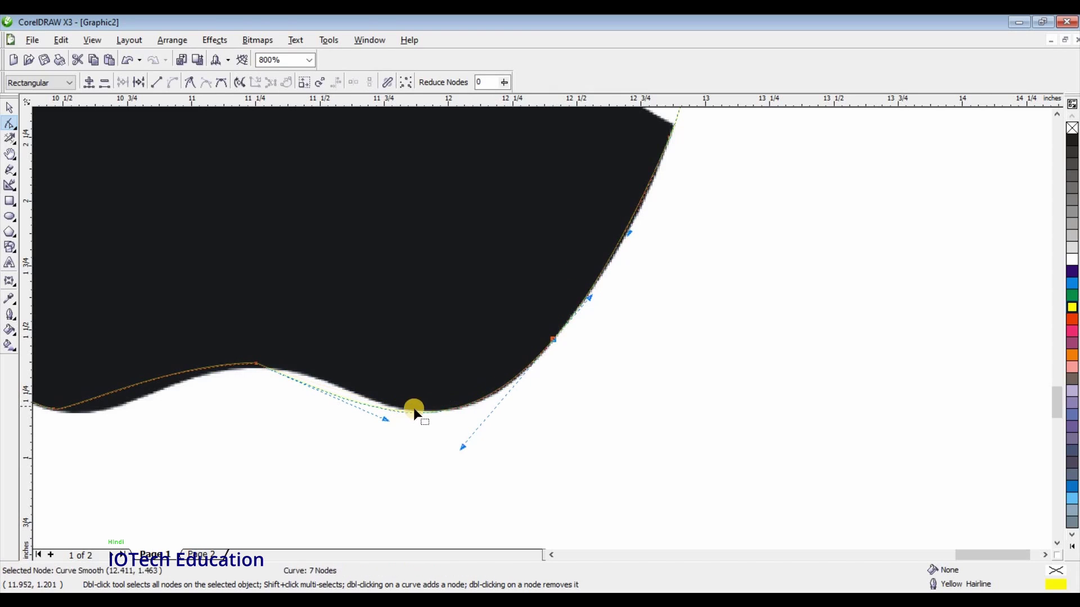
double_click(446, 409)
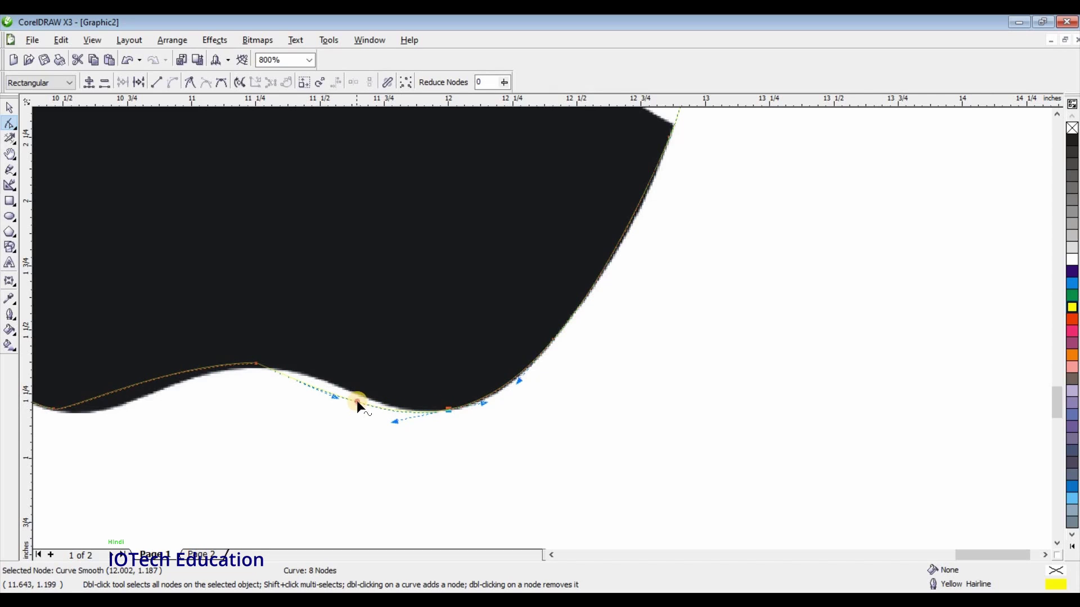
mouse_move(356, 401)
left_mouse_down()
mouse_move(350, 387)
mouse_move(380, 401)
mouse_move(362, 394)
left_mouse_up()
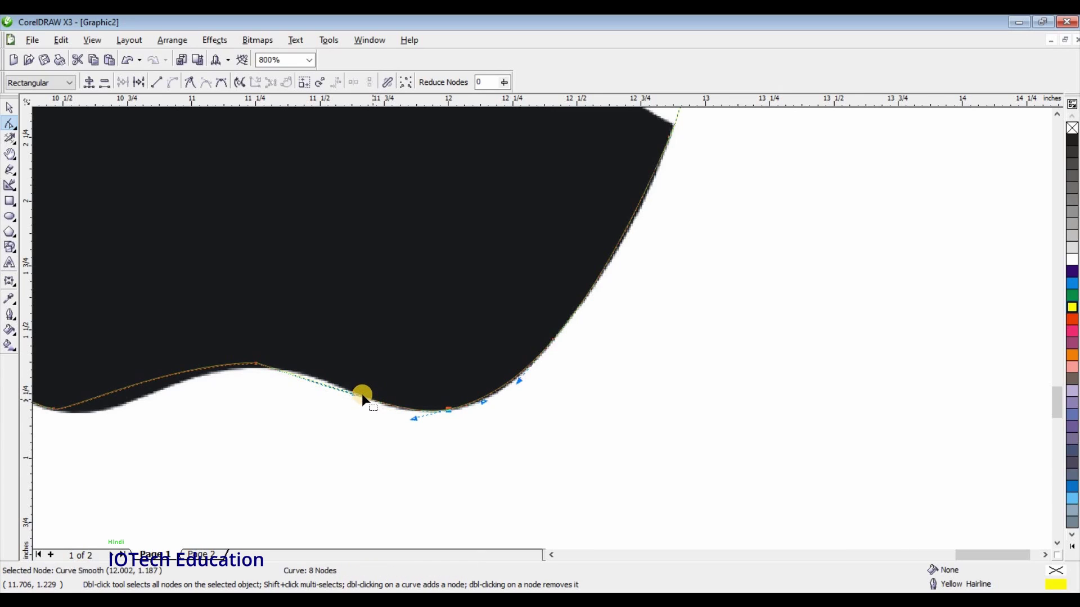
key("Escape")
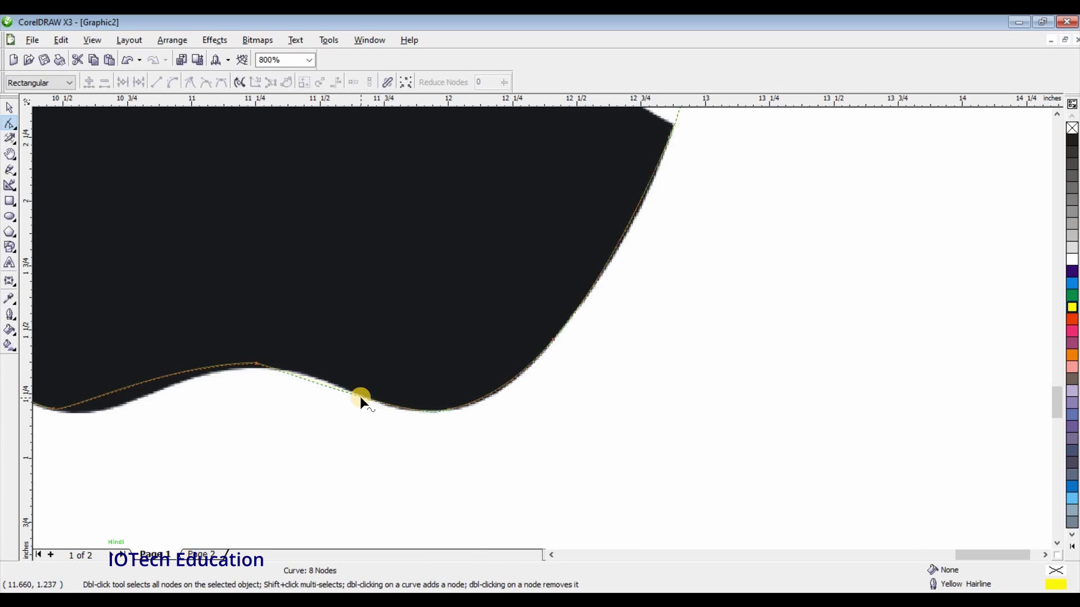
Step: Add two nodes between the right lobe and the bottom notch and fit the curve to the slope there
double_click(361, 395)
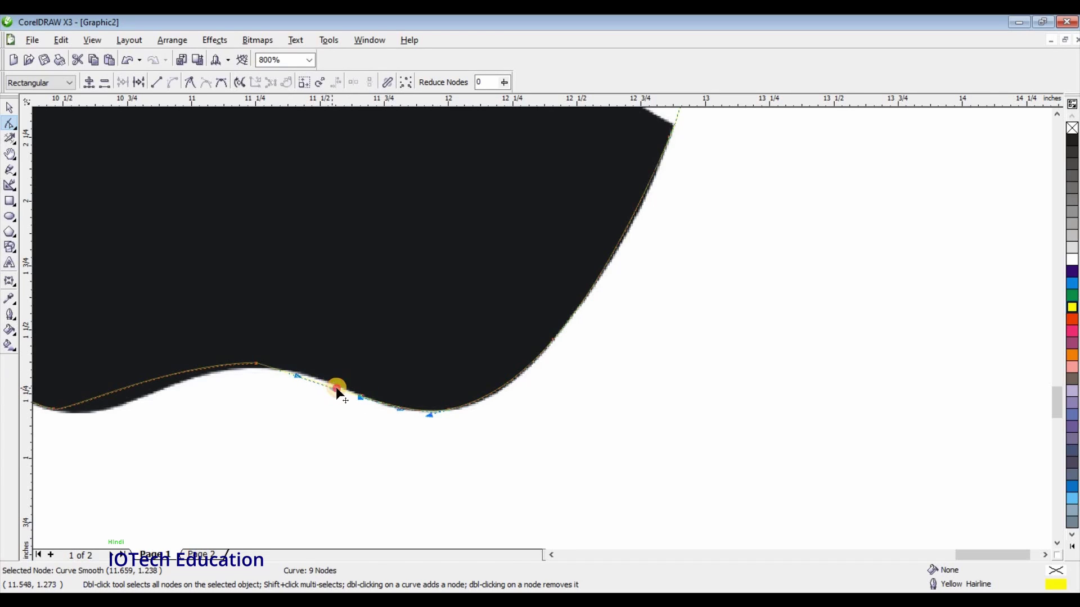
left_click_drag(336, 387, 328, 383)
scroll(495, 332, "up", 3)
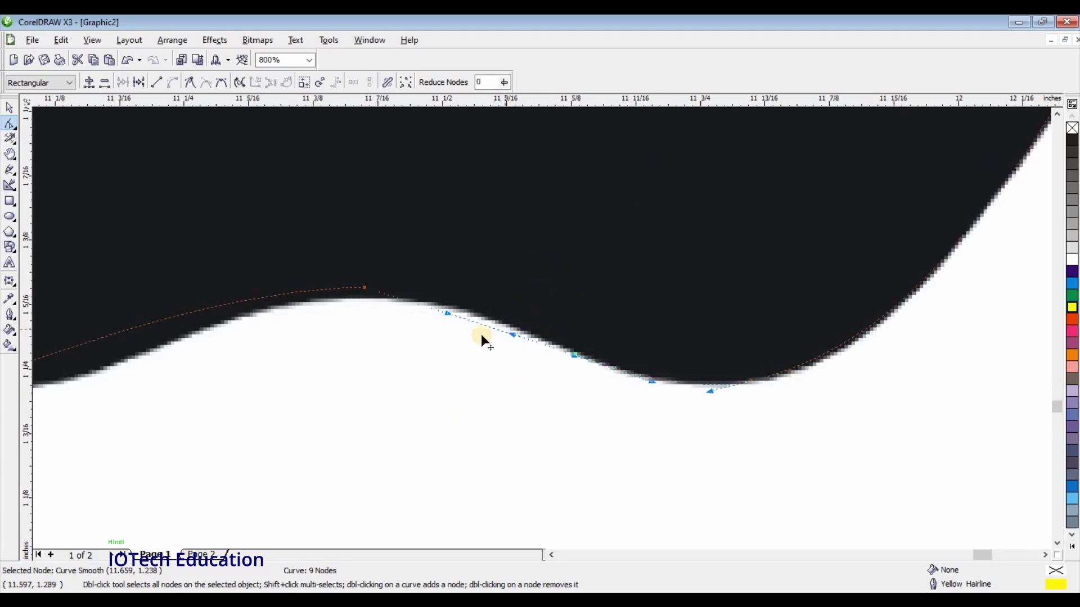
left_click_drag(474, 338, 482, 322)
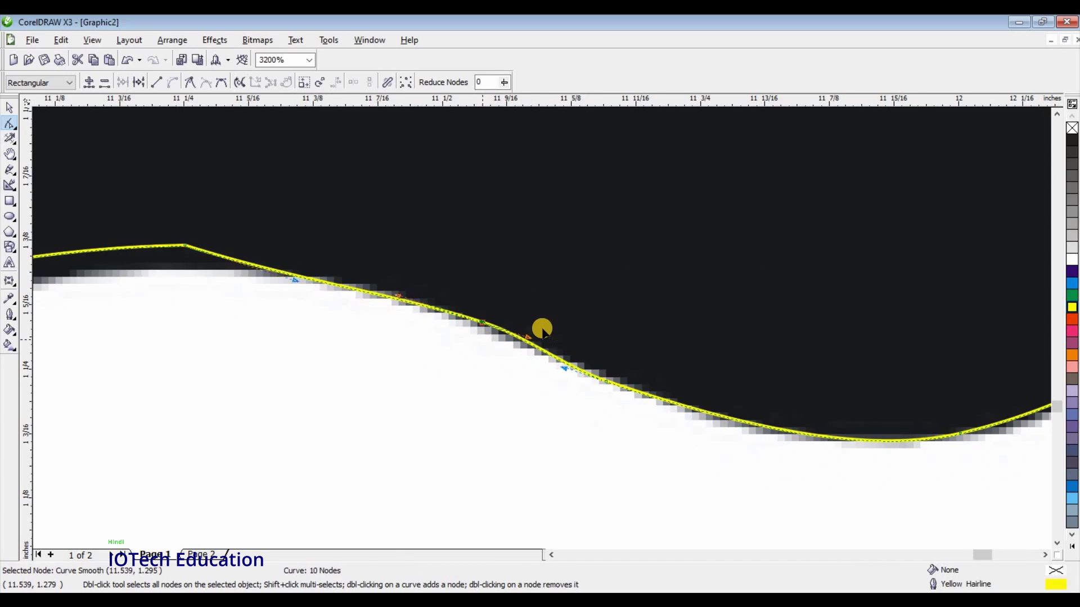
scroll(542, 332, "down", 1)
scroll(468, 310, "down", 2)
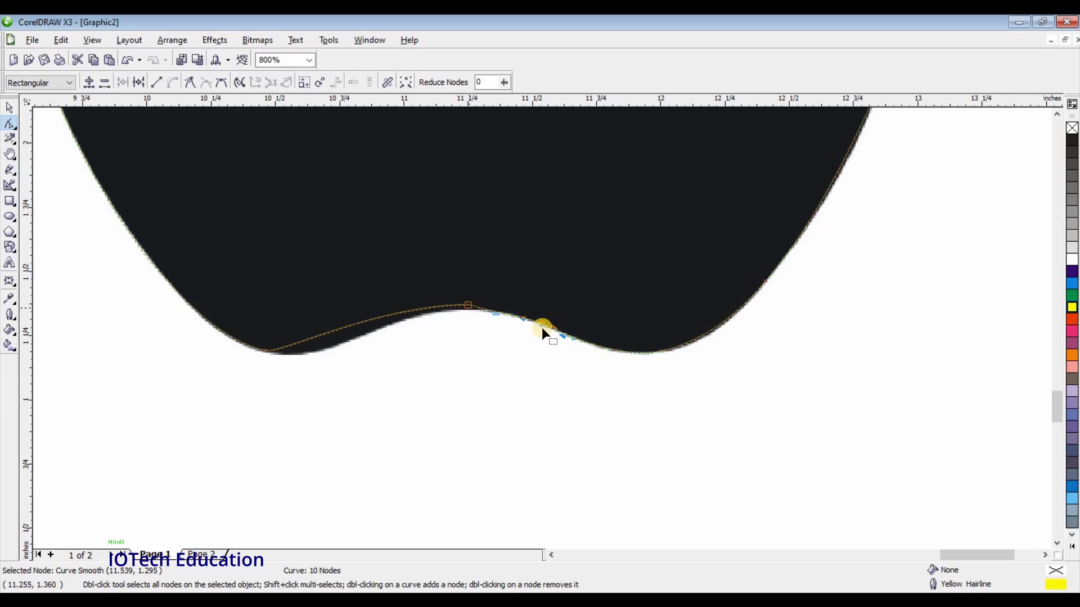
Step: Fit the segment left of the bottom notch to the apple's edge with an added node, and remove the notch's peak node
scroll(476, 315, "up", 1)
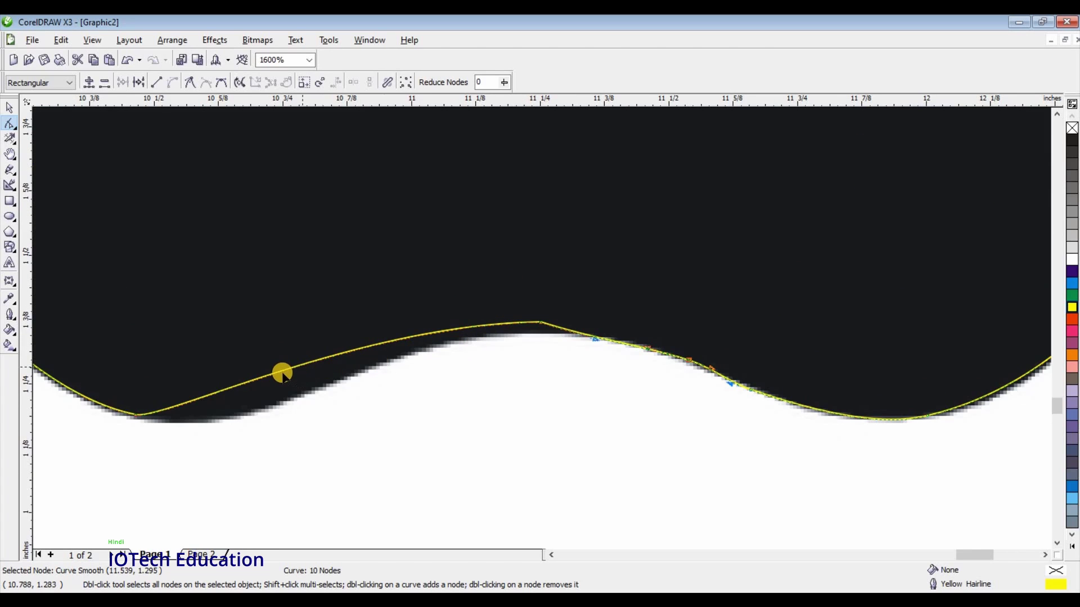
left_click_drag(282, 373, 285, 404)
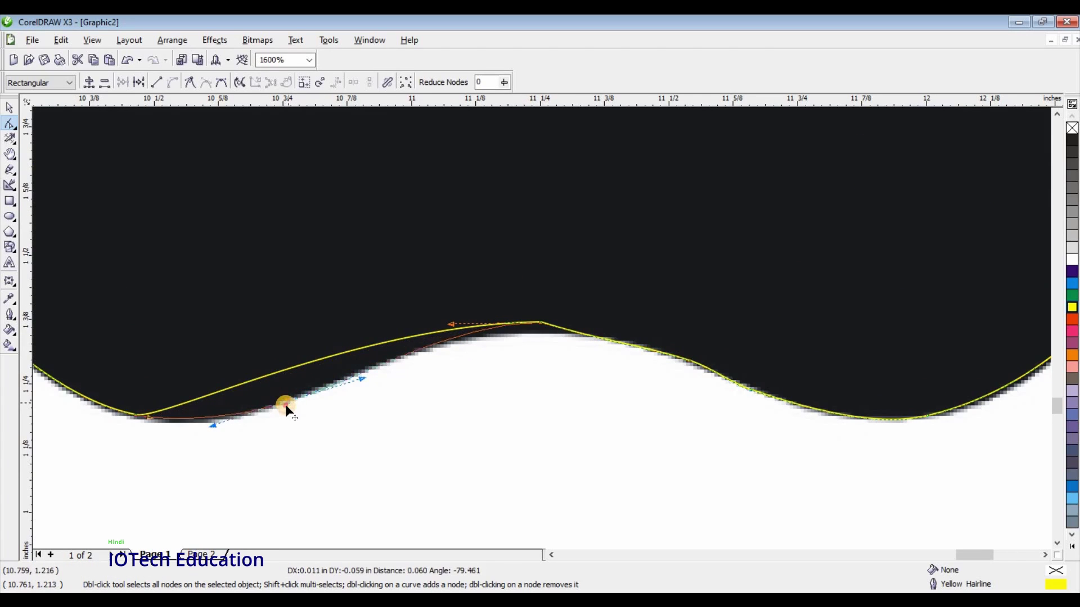
left_click(539, 326)
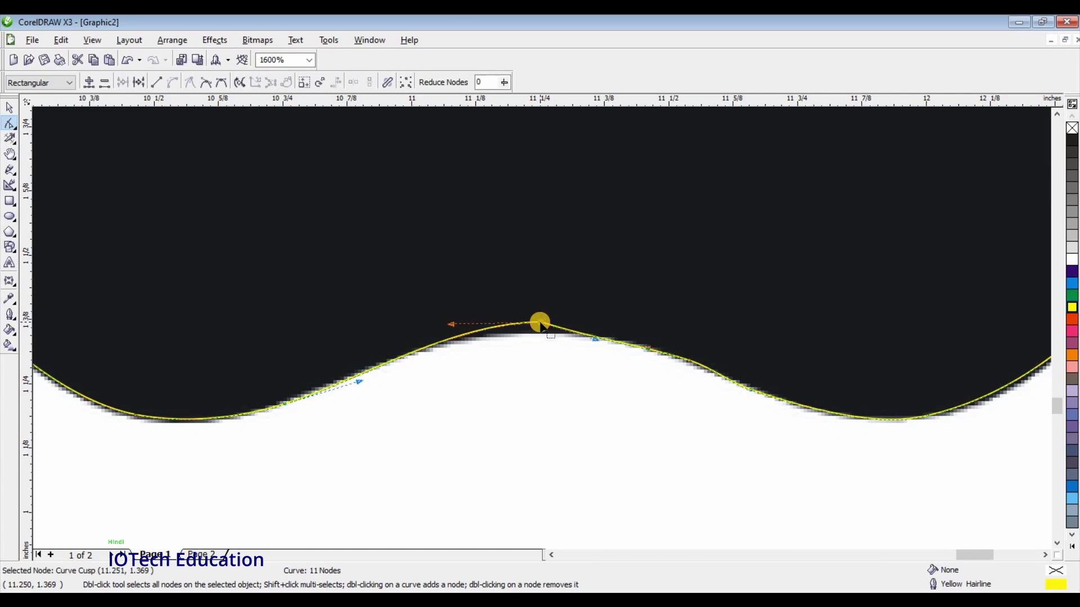
mouse_move(539, 324)
left_mouse_down()
mouse_move(468, 337)
mouse_move(542, 330)
left_mouse_up()
scroll(542, 329, "down", 3)
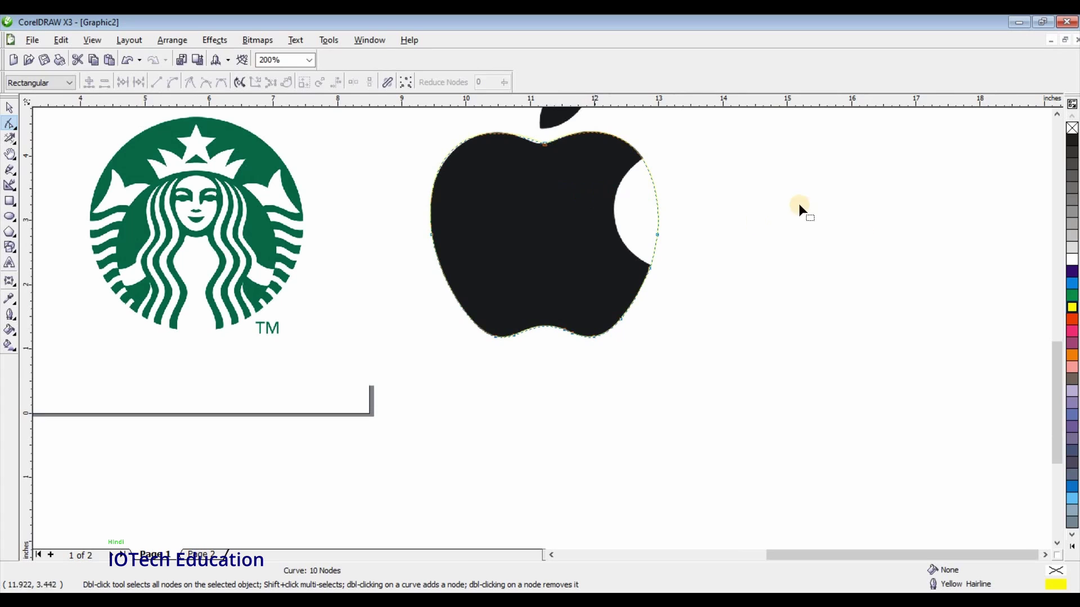
Step: Fill the apple curve with black to check its shape, and clear the fill again
left_click(1070, 140)
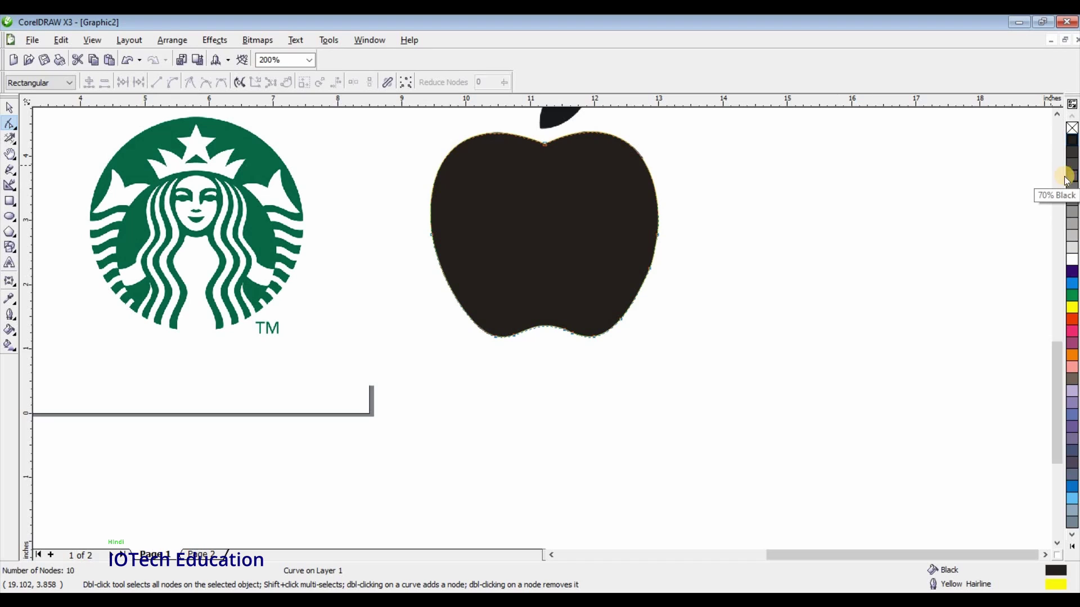
left_click(1072, 129)
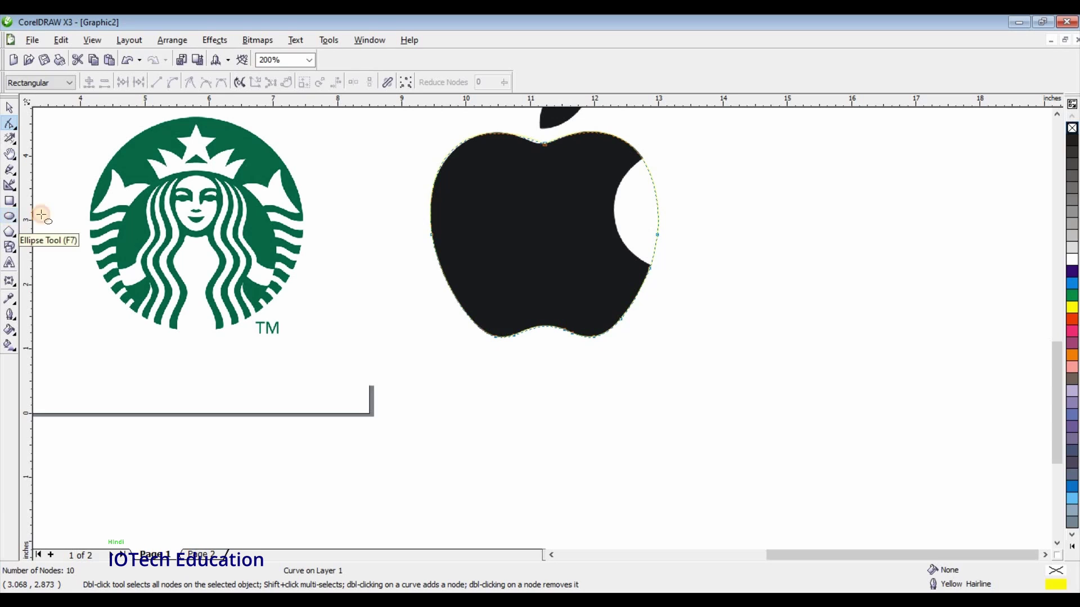
Step: Draw an ellipse about 1.71 by 1.82 inches and align it with the bite on the apple's right side
left_click(9, 217)
left_click_drag(683, 163, 794, 270)
left_click_drag(788, 277, 771, 263)
left_click_drag(715, 204, 667, 214)
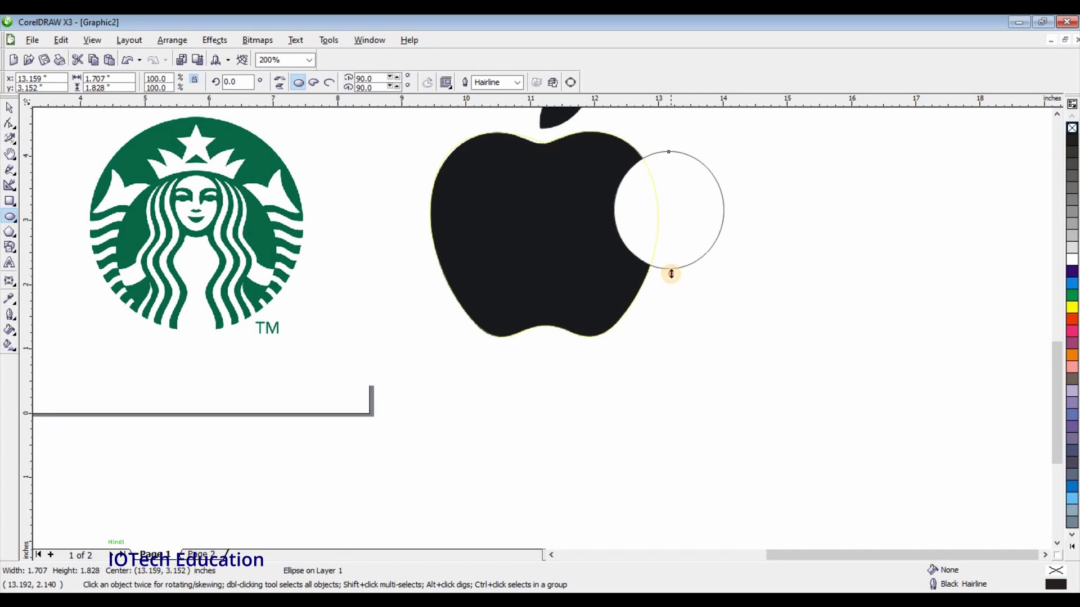
mouse_move(670, 272)
left_mouse_down()
mouse_move(677, 265)
mouse_move(669, 279)
left_mouse_up()
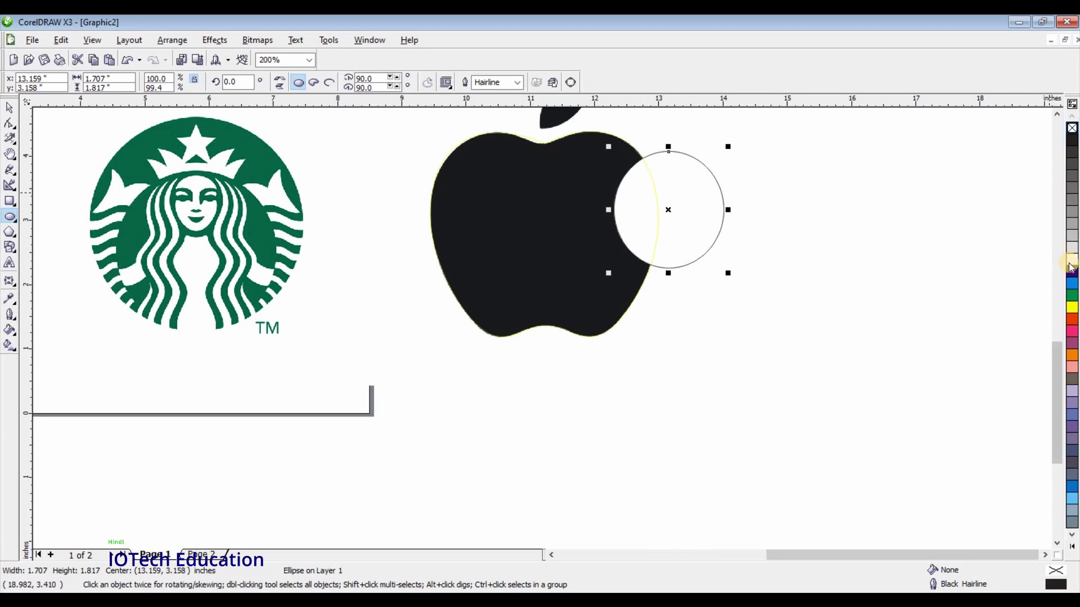
Step: Fill the bite ellipse with white, remove its outline, and fill the apple body curve with black
left_click(1071, 263)
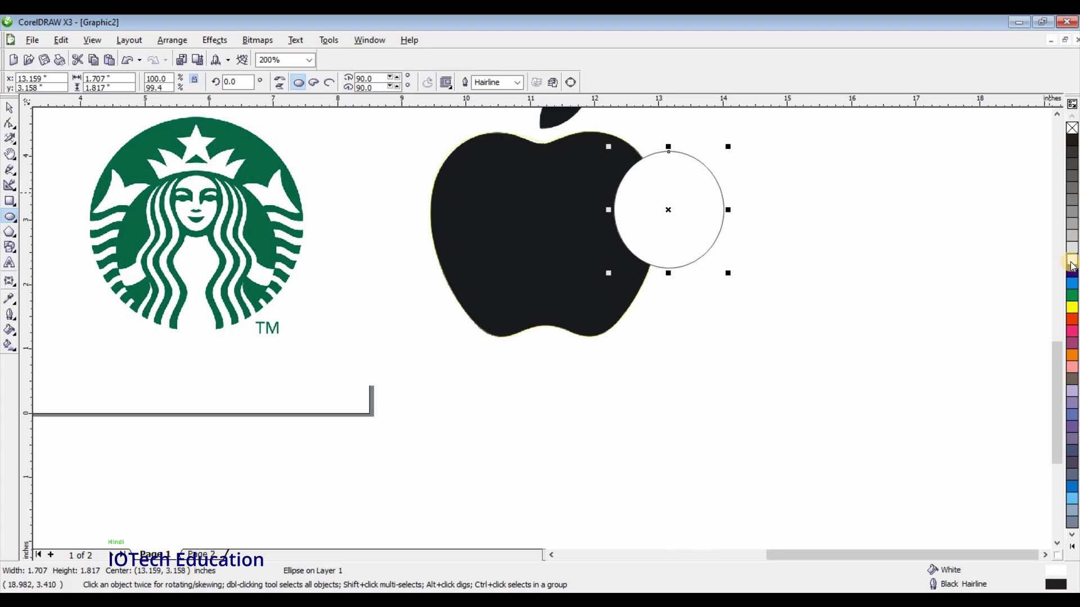
right_click(1072, 128)
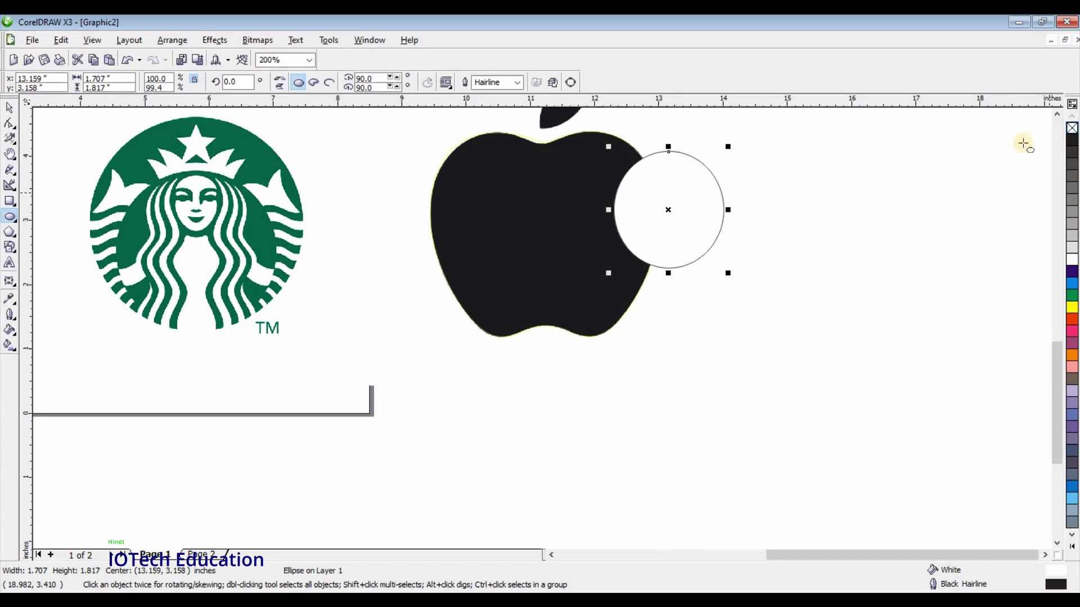
left_click(548, 228)
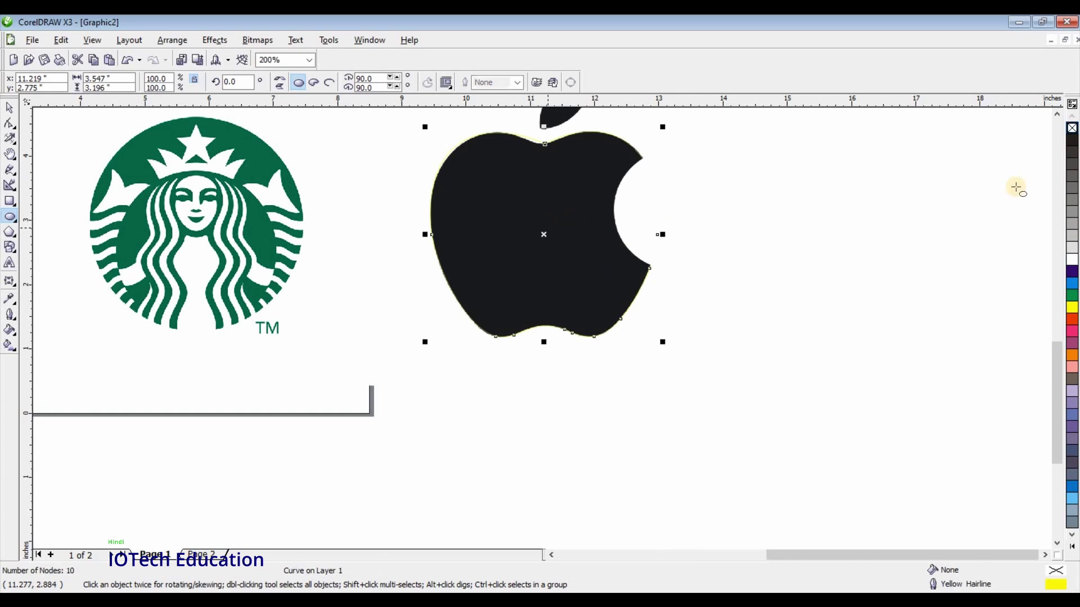
left_click(1064, 145)
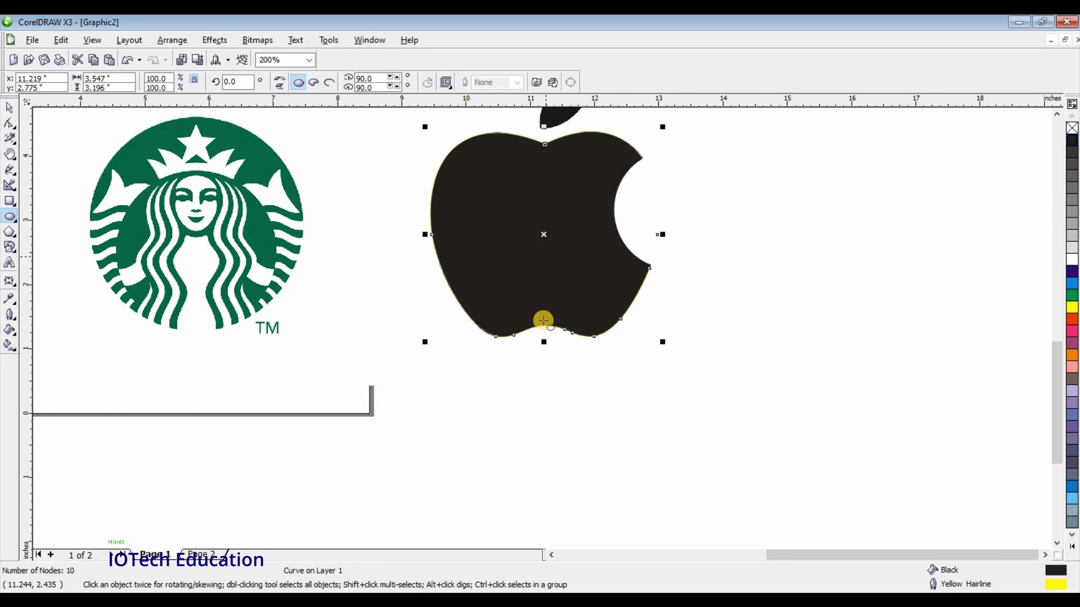
Step: Draw a rectangle about 0.88 by 0.31 inches across the upper part of the apple's leaf and convert it to curves
key("F3")
scroll(557, 315, "up", 1)
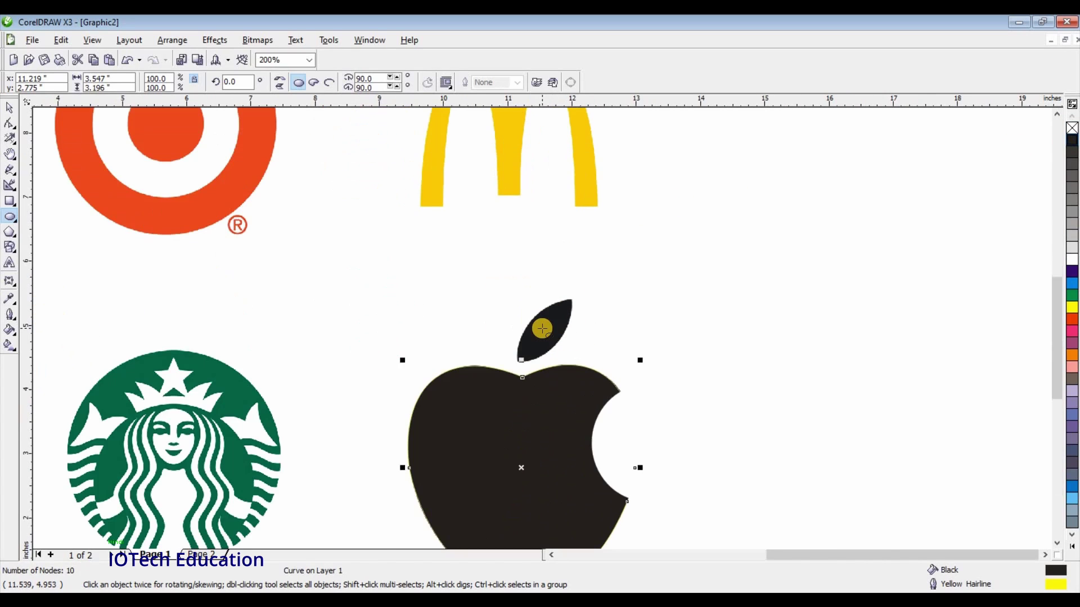
scroll(541, 329, "up", 1)
scroll(543, 327, "up", 1)
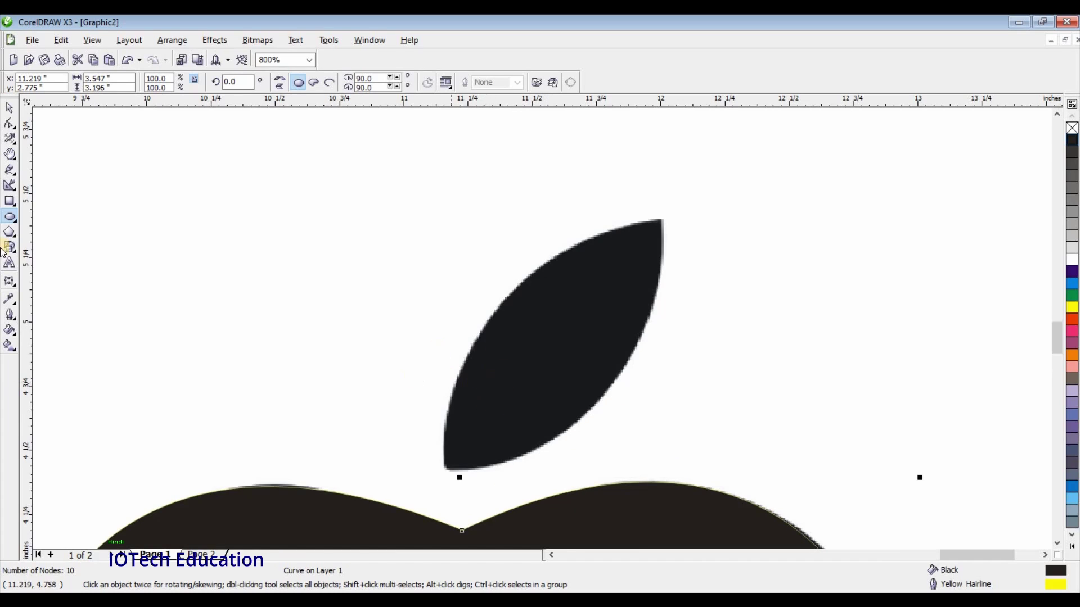
left_click(10, 201)
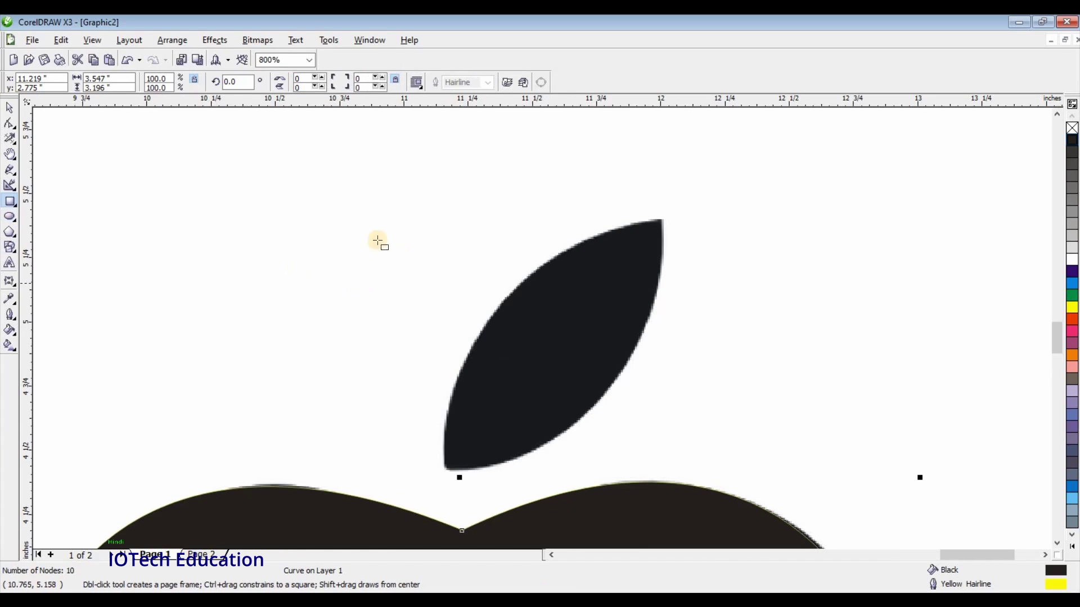
mouse_move(390, 232)
left_mouse_down()
mouse_move(549, 315)
mouse_move(618, 311)
left_mouse_up()
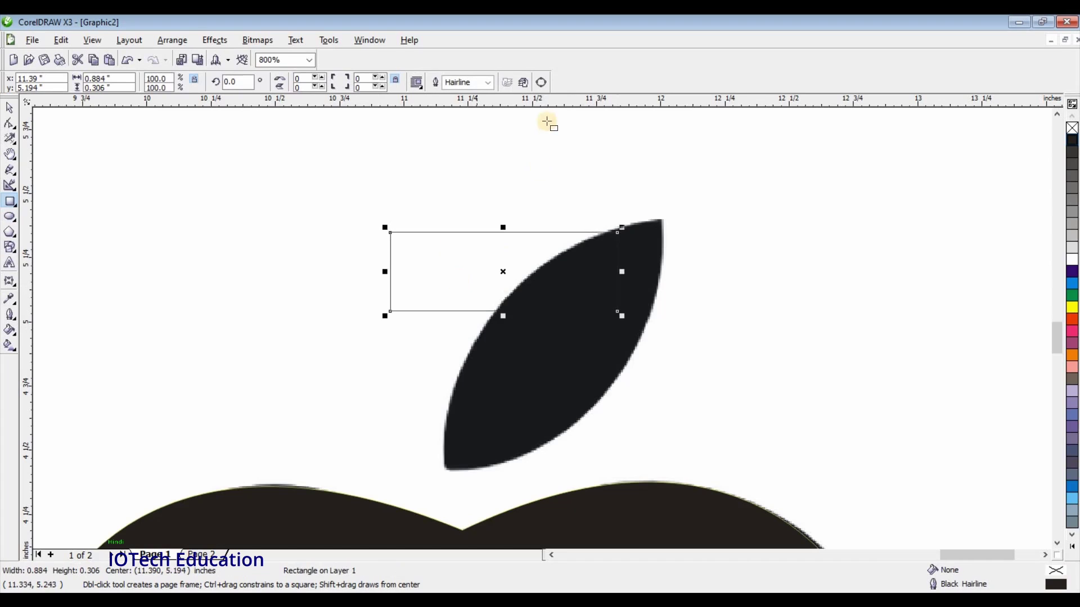
left_click(542, 84)
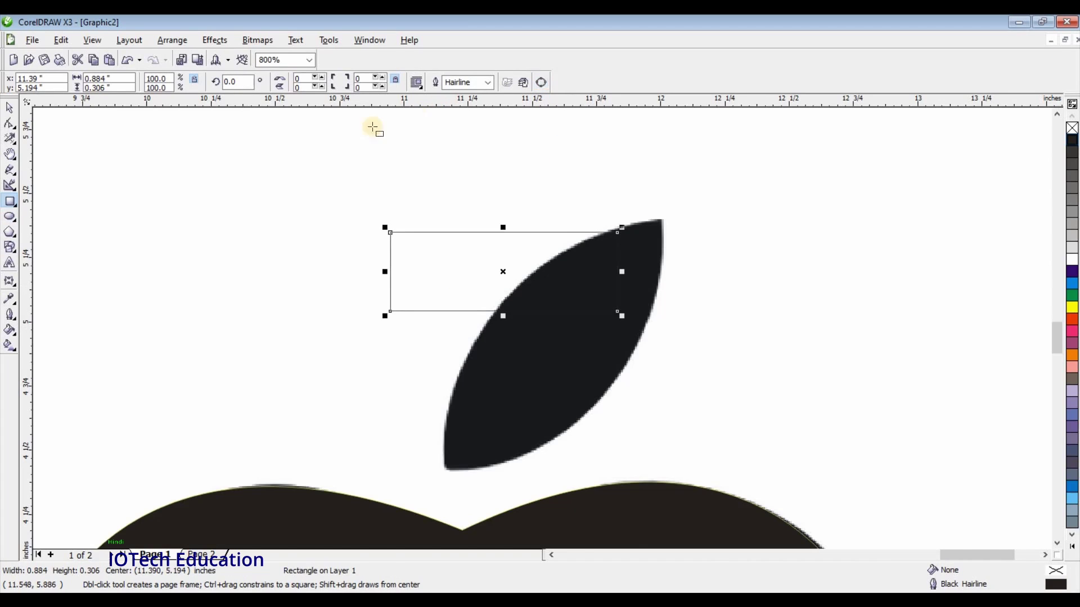
Step: Reposition two opposite corner nodes of the converted rectangle onto the leaf's upper and lower tips
left_click(12, 125)
left_click(619, 237)
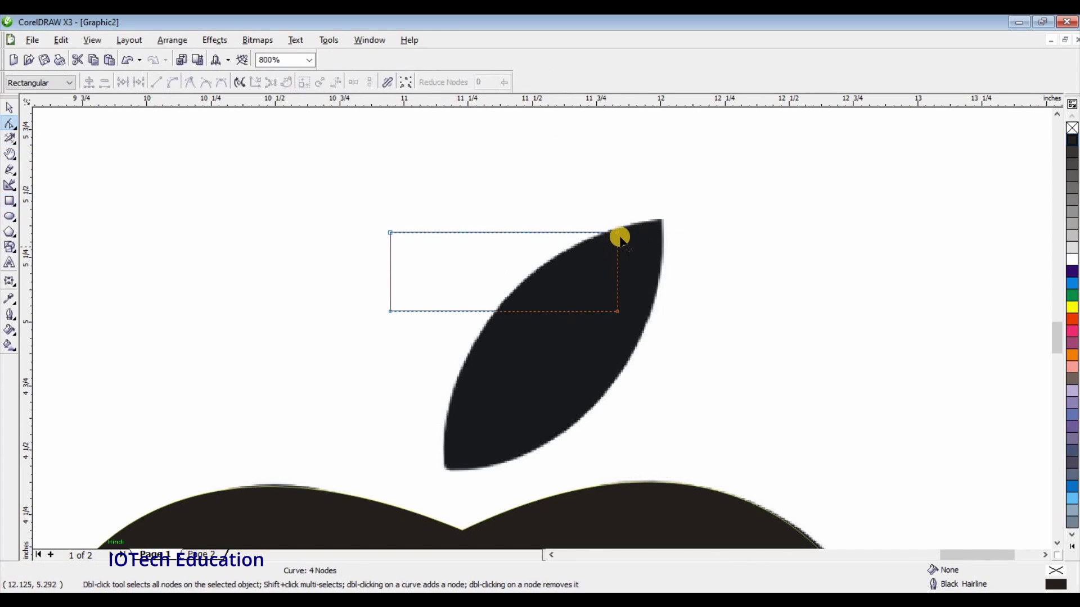
left_click_drag(619, 235, 660, 219)
left_click_drag(390, 312, 447, 471)
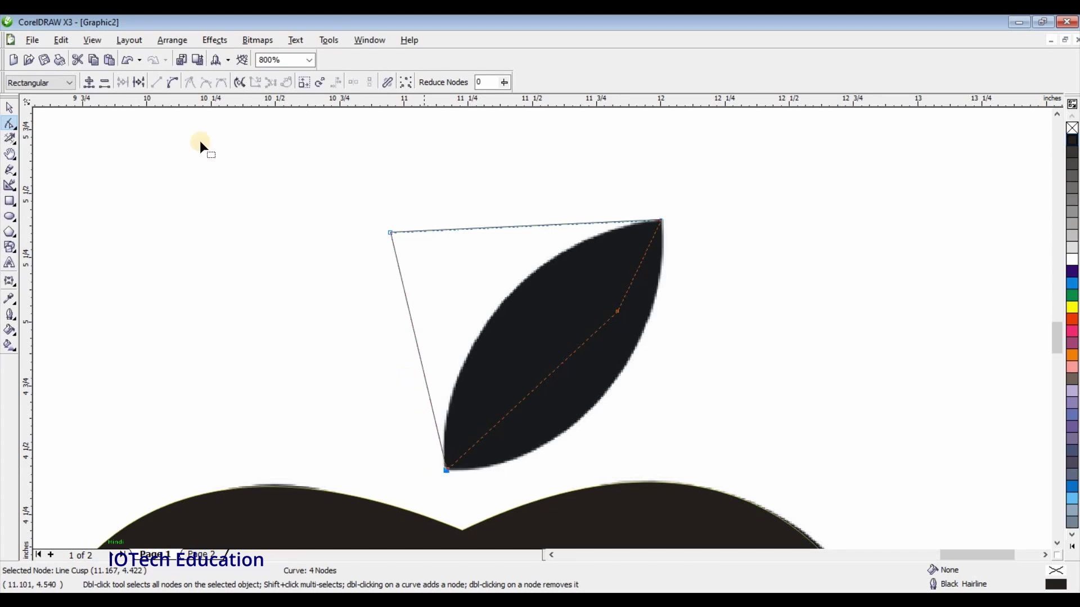
Step: Remove the extra node between the tips and curve that segment to follow the leaf's right edge
left_click(175, 82)
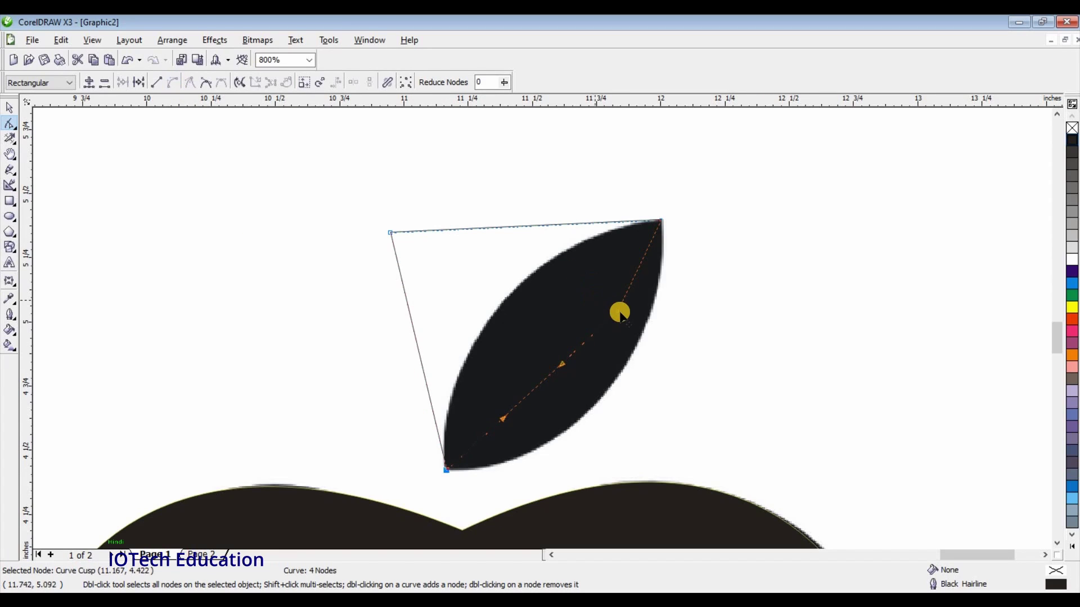
left_click_drag(619, 314, 607, 388)
left_click(662, 225)
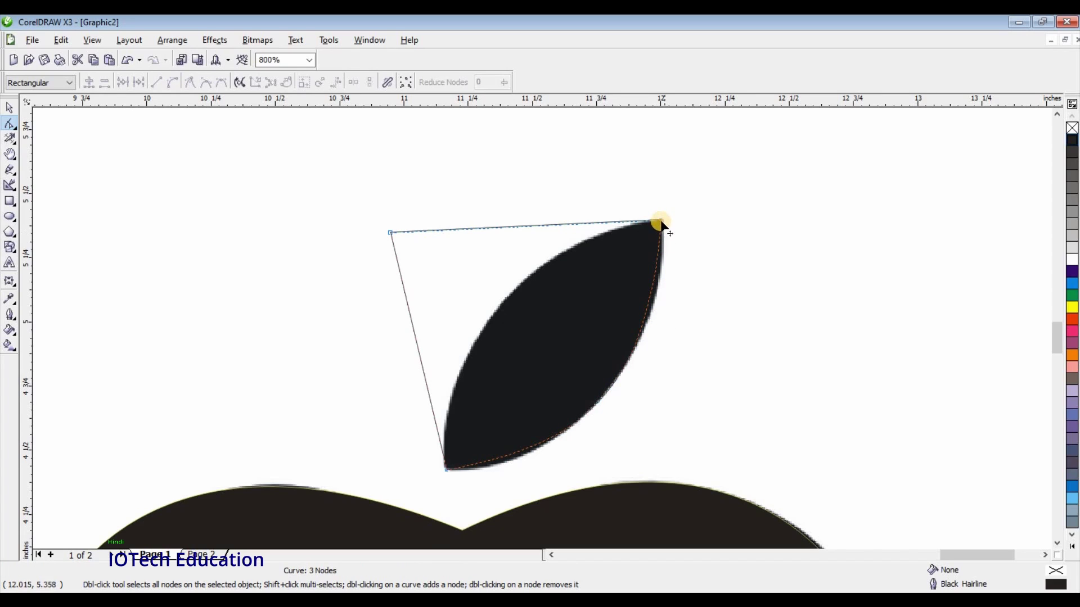
left_click_drag(662, 238, 669, 378)
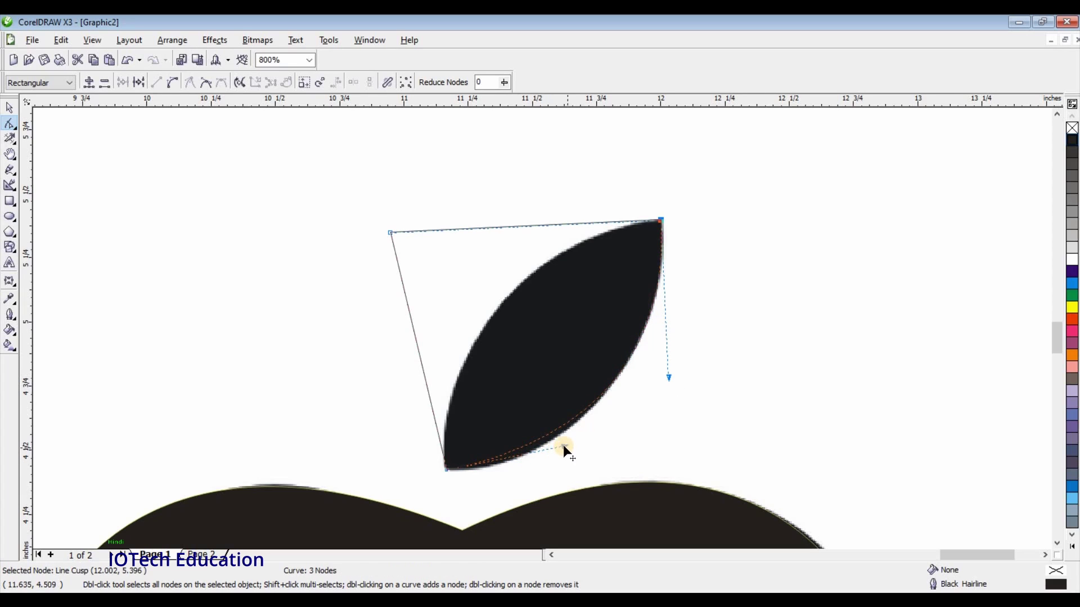
left_click_drag(564, 447, 551, 474)
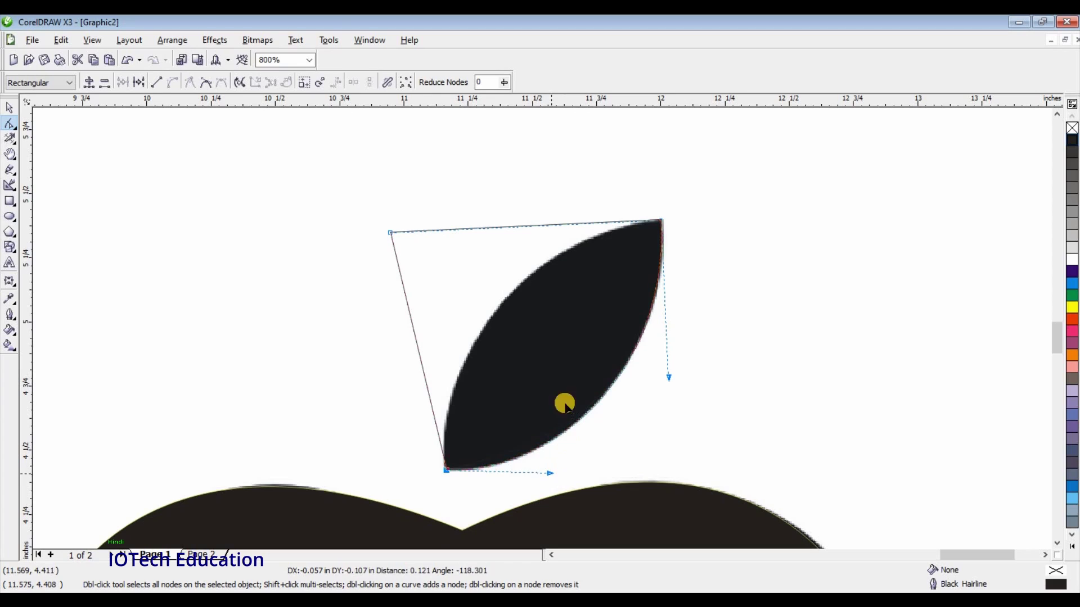
Step: Delete the leftover outer corner node, convert the remaining segment to a curve and bend it toward the leaf's left edge
double_click(392, 233)
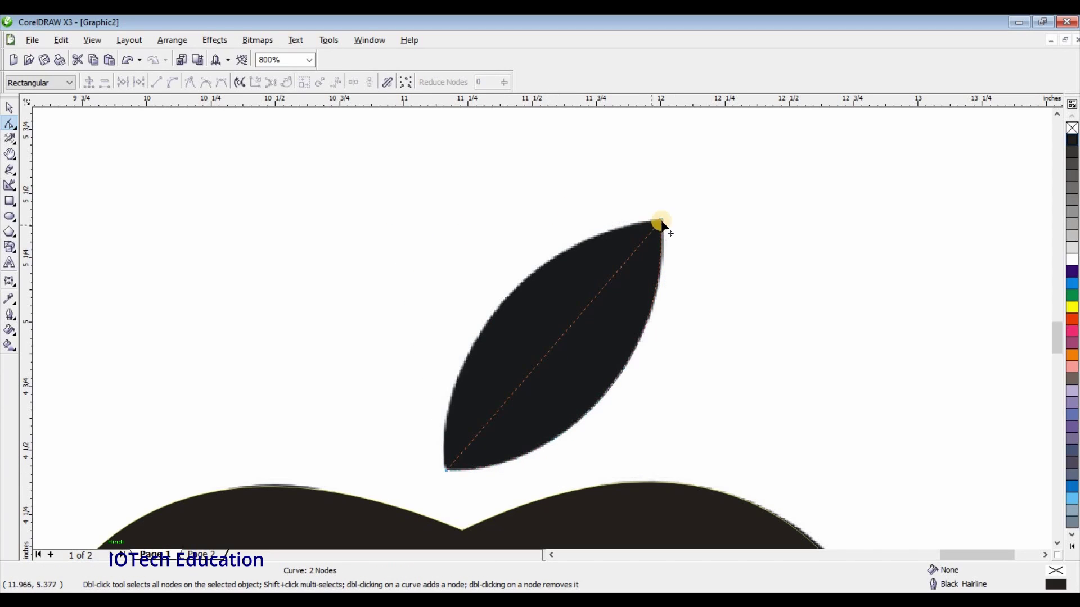
left_click(661, 222)
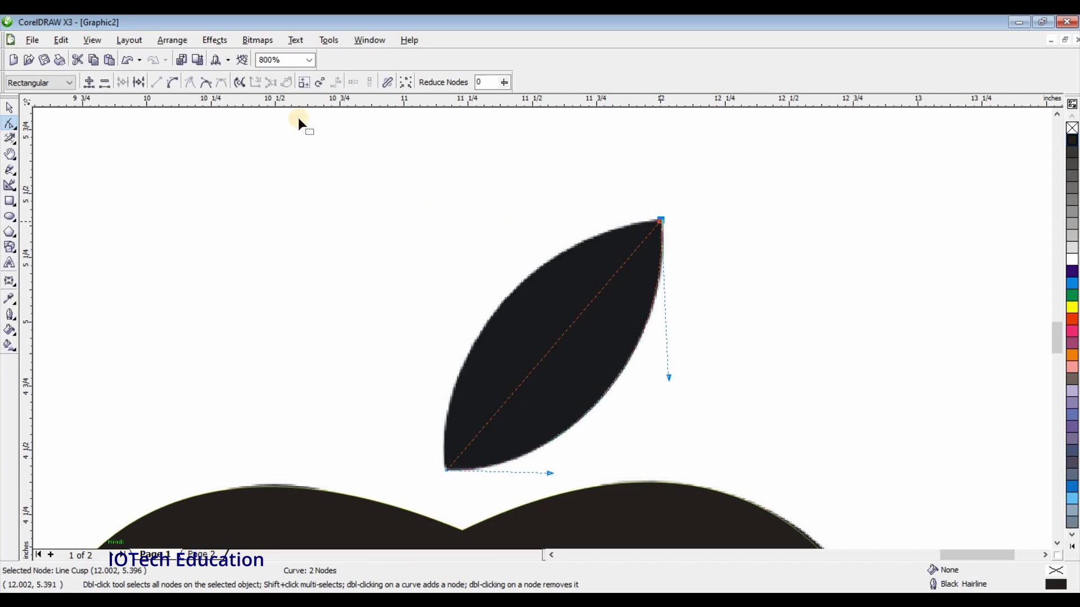
left_click(168, 84)
left_click_drag(577, 306, 570, 332)
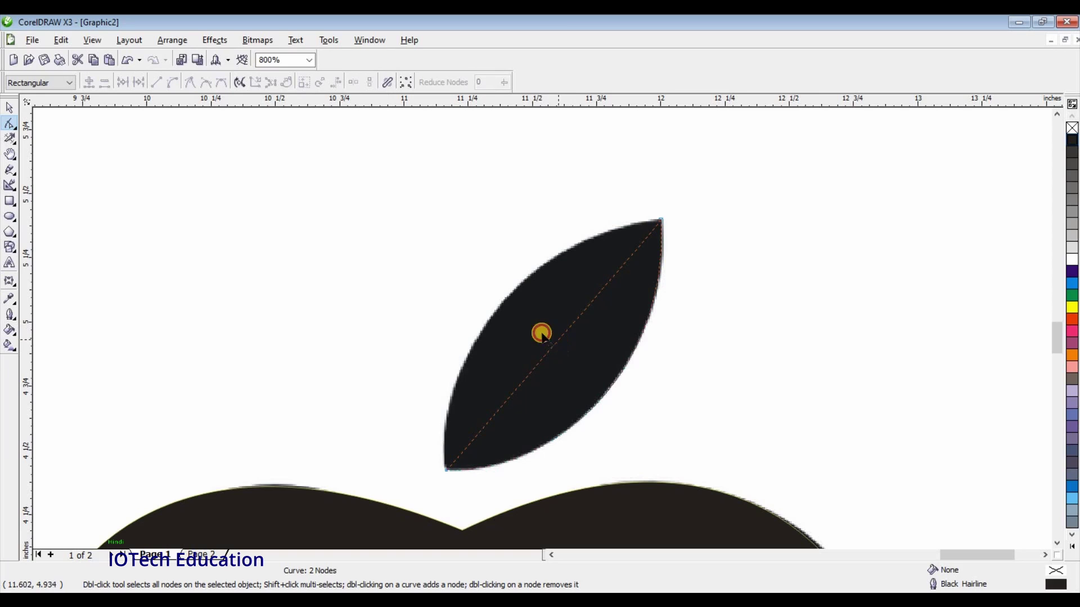
left_click_drag(521, 309, 504, 304)
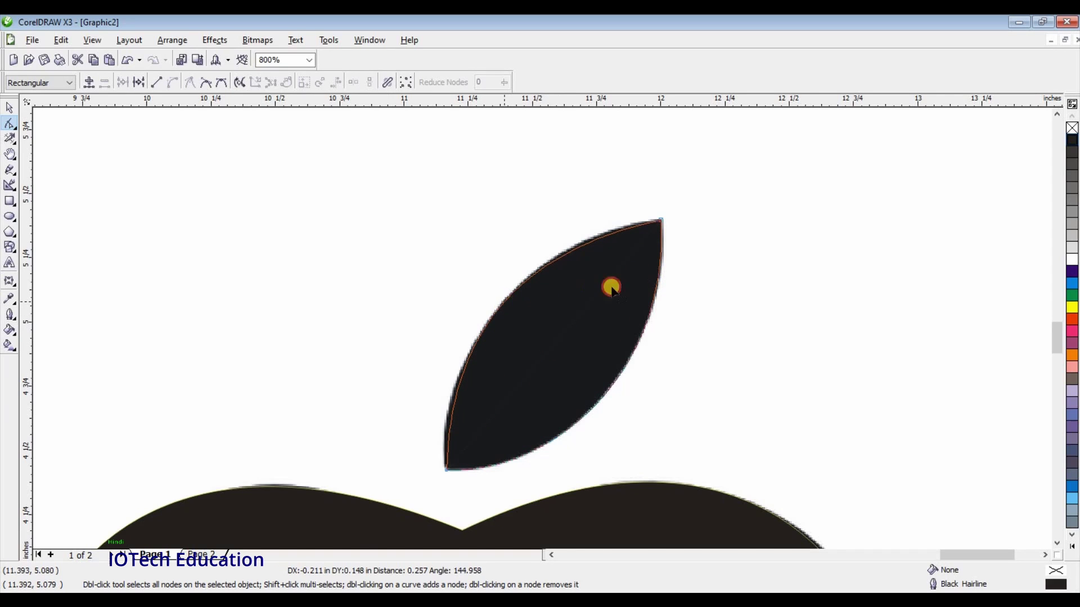
Step: Adjust the curve handles at the leaf's upper and lower tips so the left side matches the reference edge
left_click(658, 223)
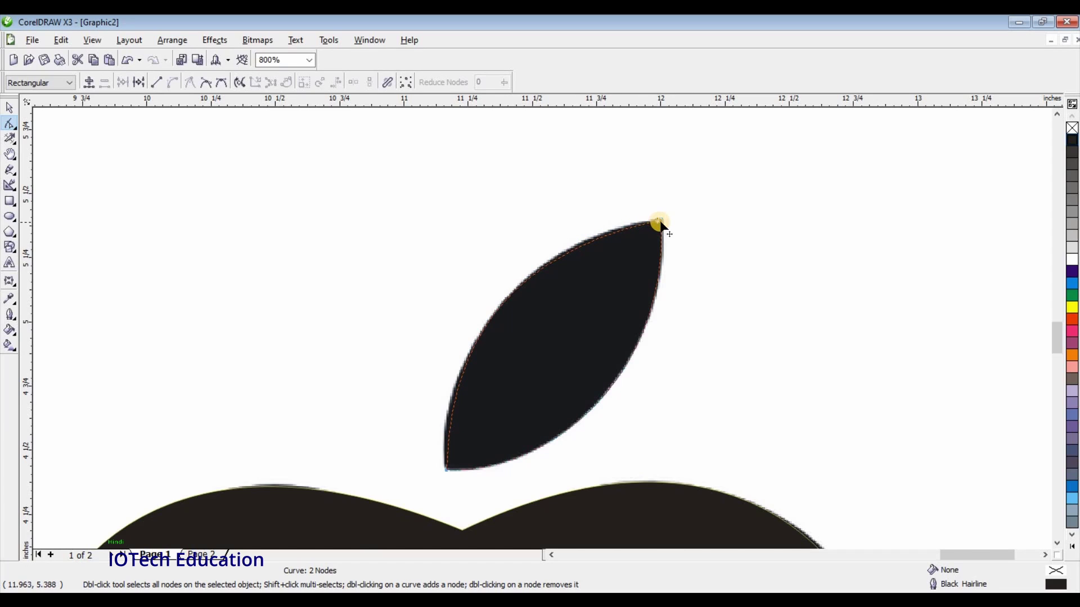
left_click(529, 251)
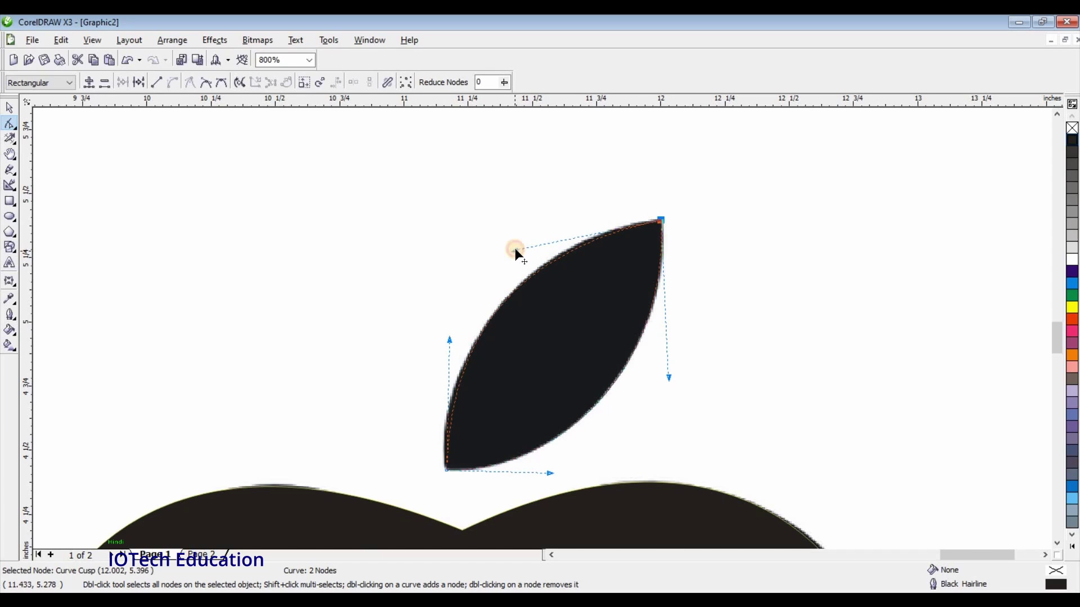
left_click_drag(514, 249, 521, 239)
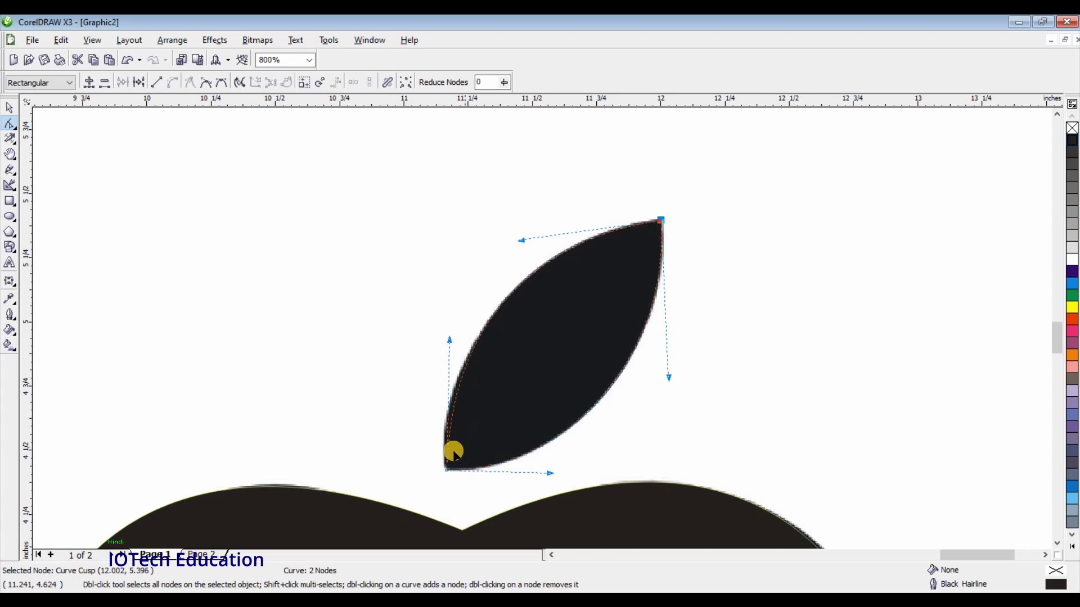
left_click_drag(447, 338, 429, 353)
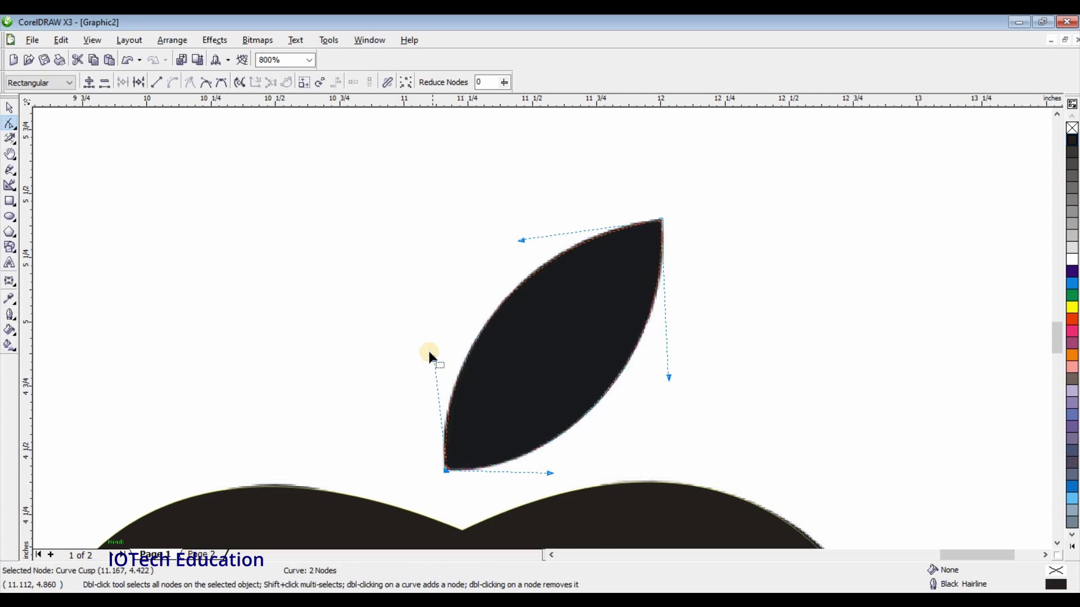
Step: Fill the leaf curve with black and remove its outline
key("F3")
key("F3")
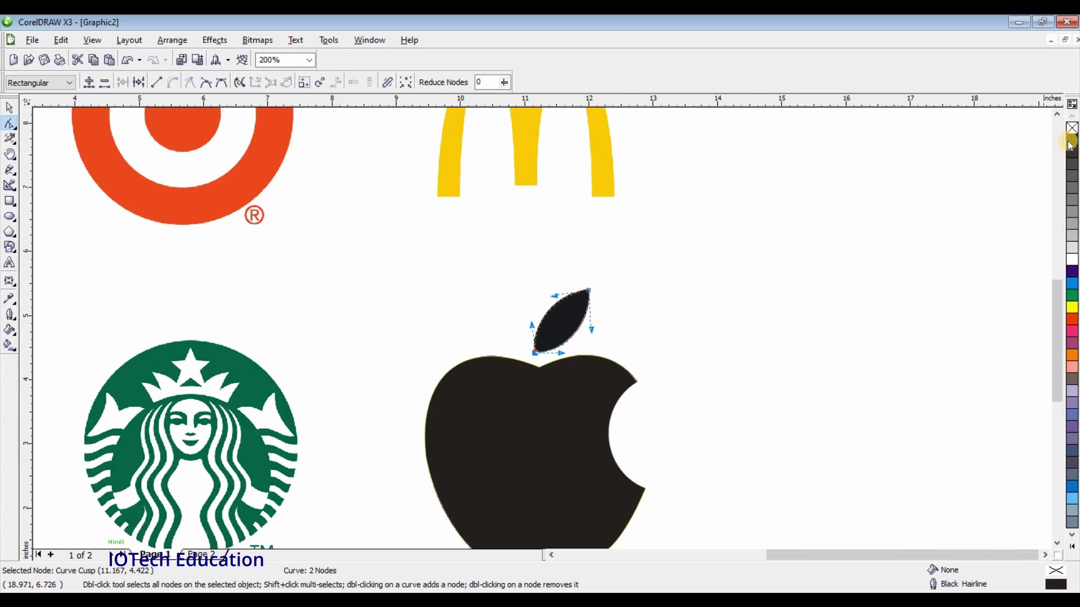
left_click(1073, 139)
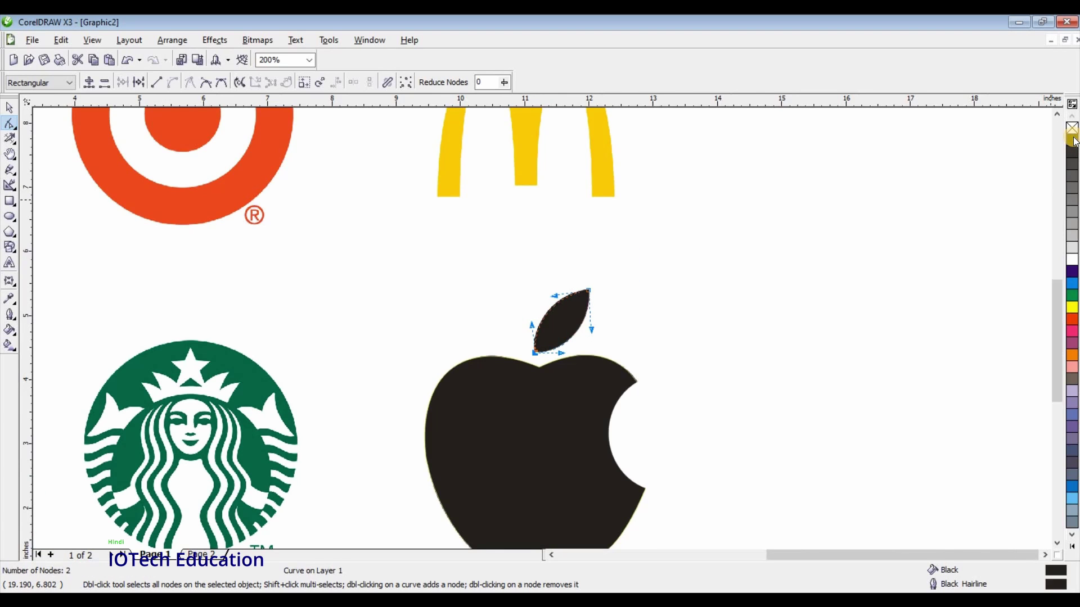
right_click(1072, 129)
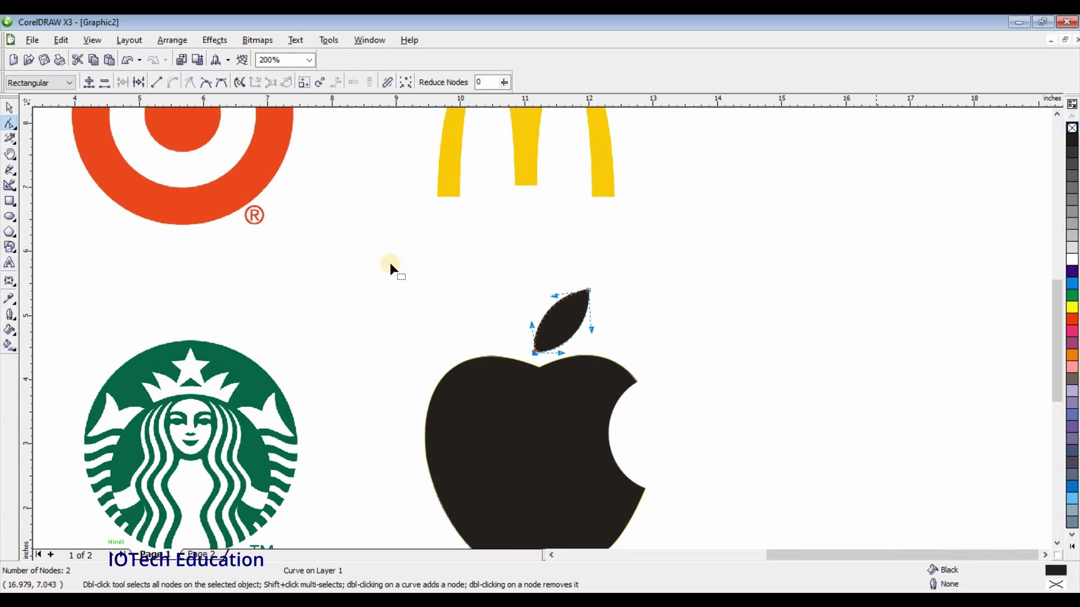
Step: Move the traced leaf, apple body and bite ellipse together to below the traced Nike swoosh, and group them
key("F3")
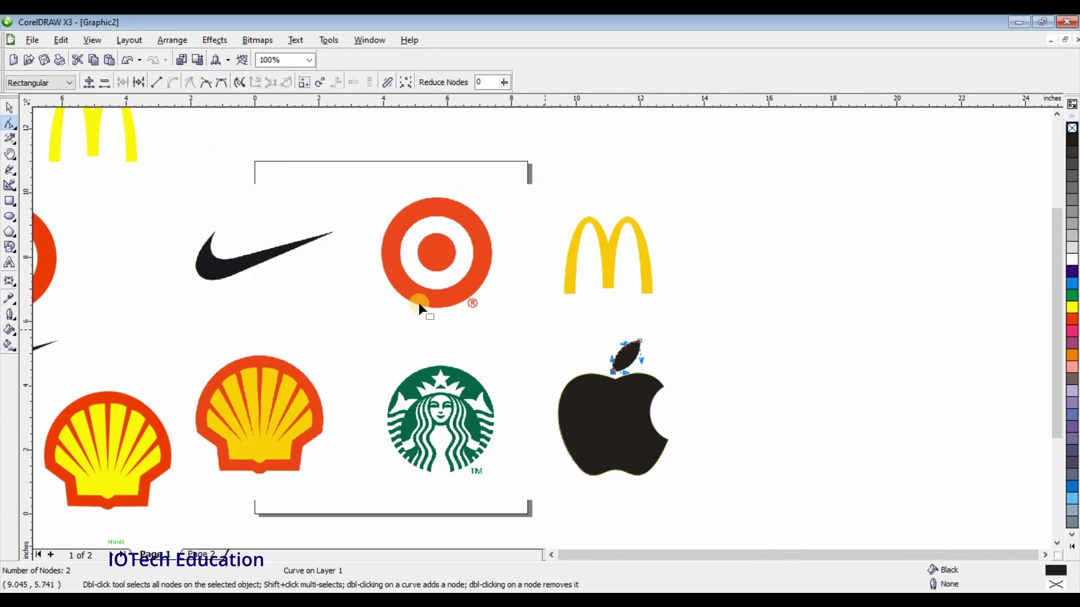
left_click(11, 107)
scroll(624, 337, "down", 2)
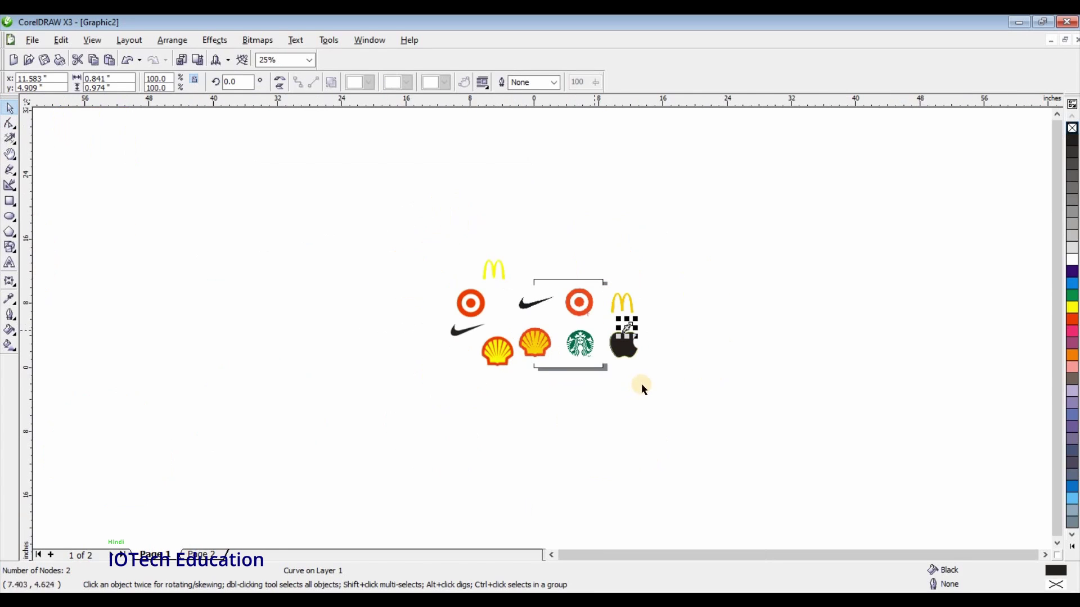
scroll(624, 356, "up", 1)
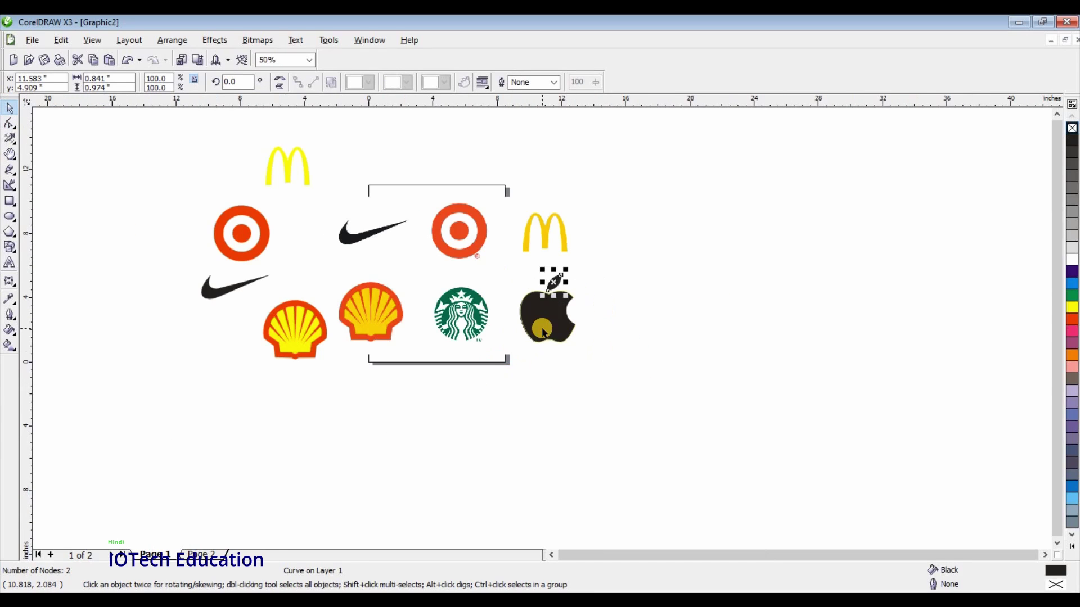
left_click(572, 316, "shift")
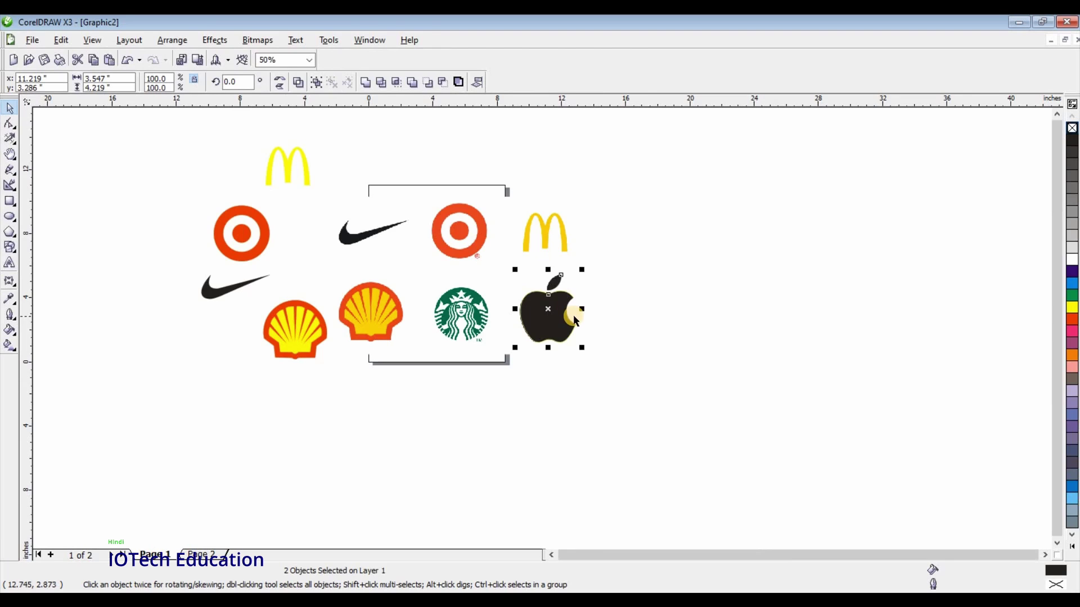
left_click(568, 312, "shift")
left_click_drag(556, 314, 204, 365)
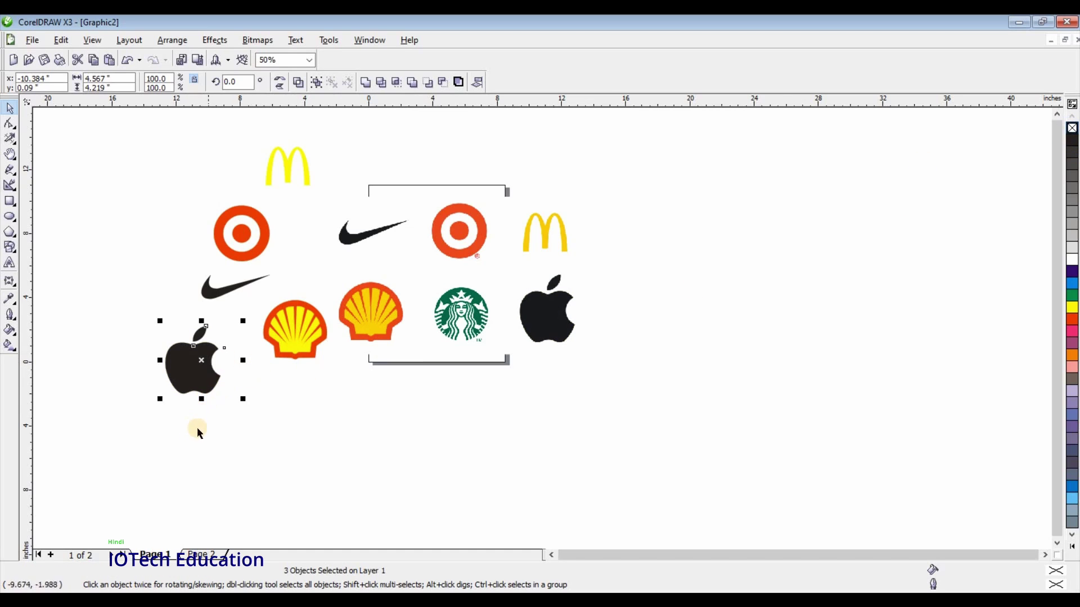
left_click(317, 85)
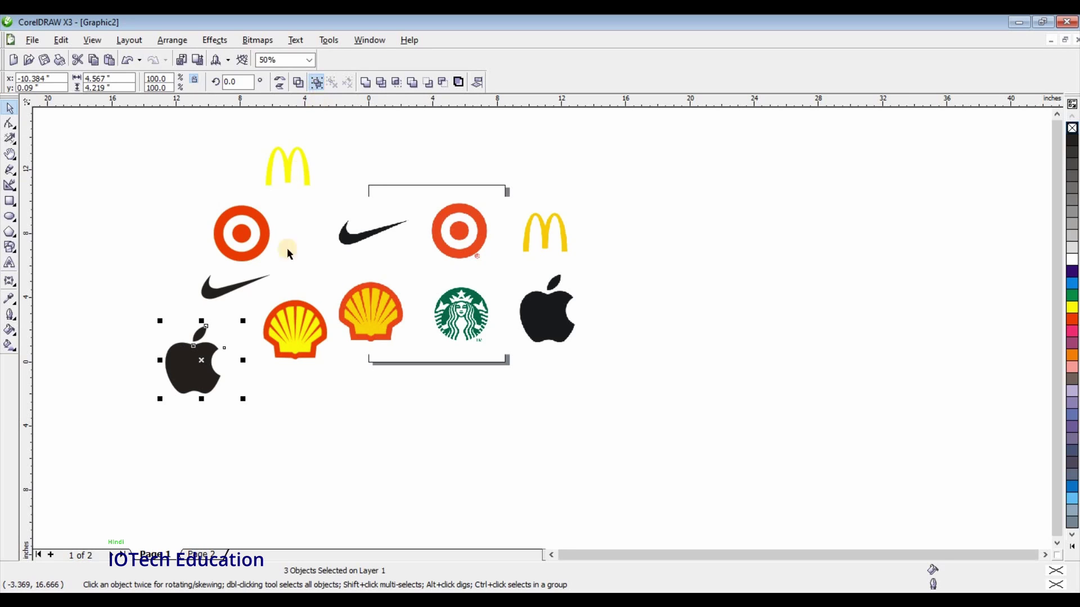
left_click(285, 409)
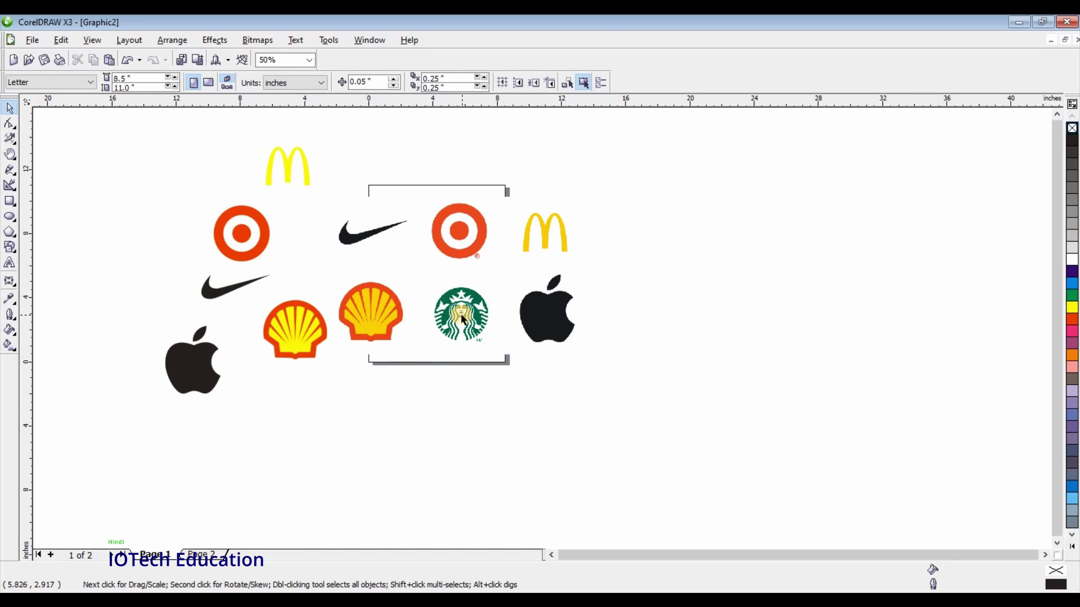
Step: Draw a rectangle about 0.63 by 0.39 inches over the Starbucks logo's left tail fin and convert it to curves for node editing
scroll(462, 319, "up", 1)
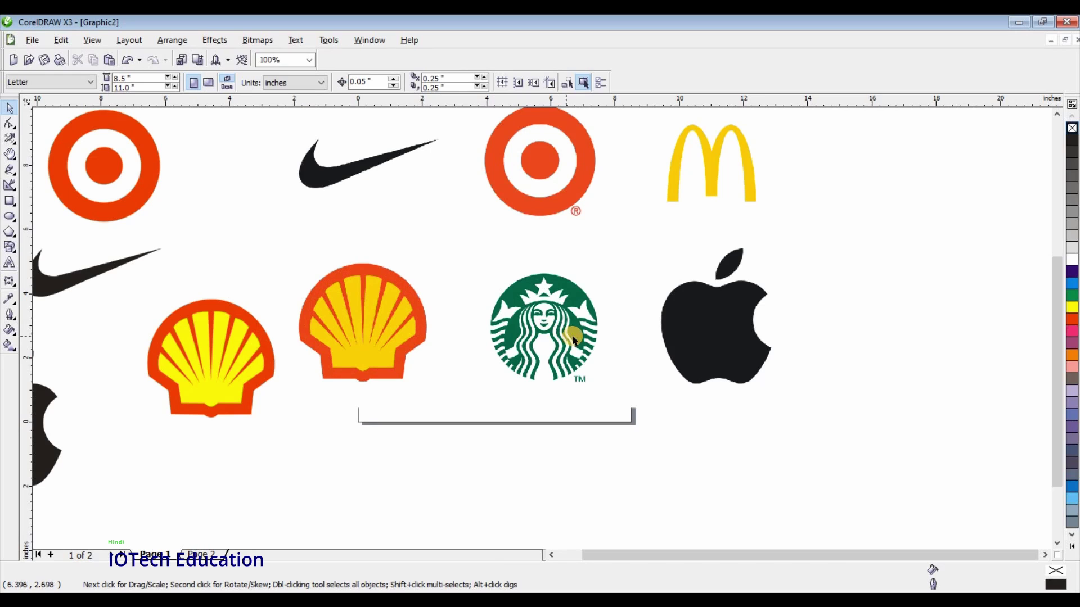
scroll(574, 338, "up", 1)
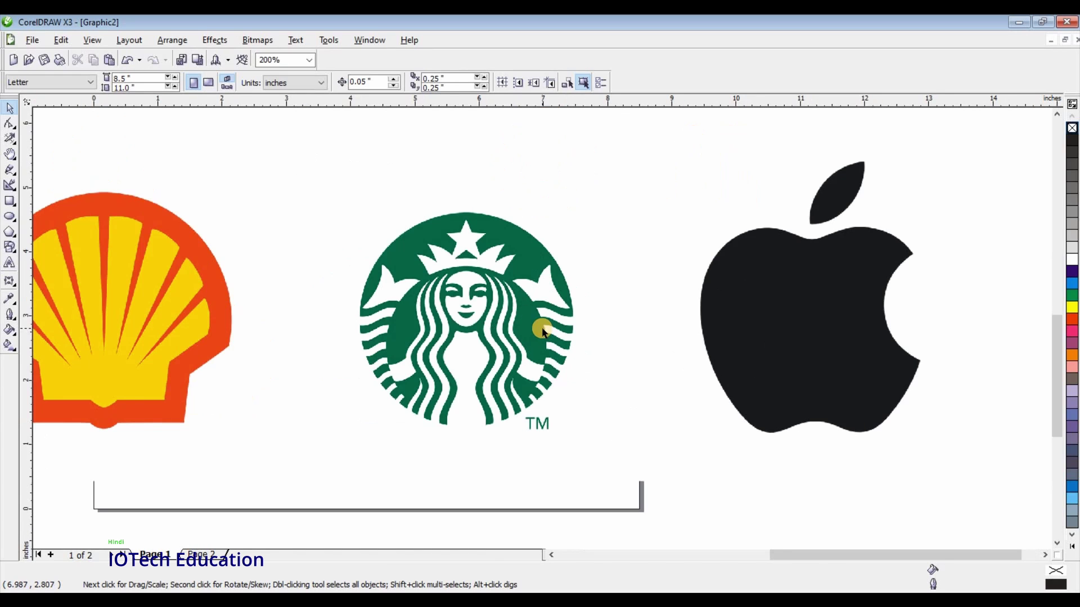
scroll(543, 331, "up", 1)
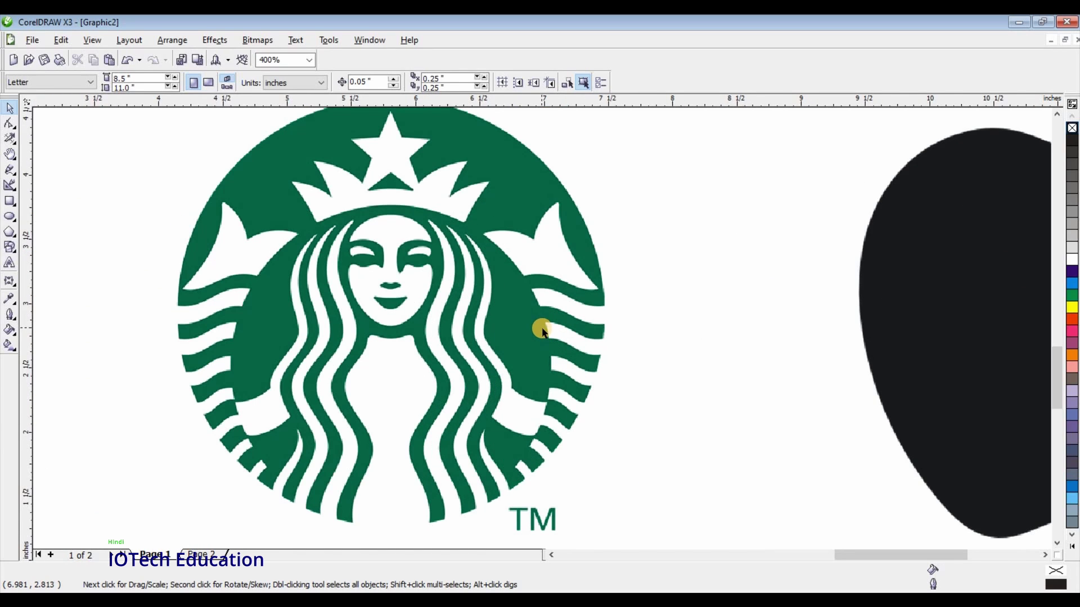
scroll(543, 331, "down", 1)
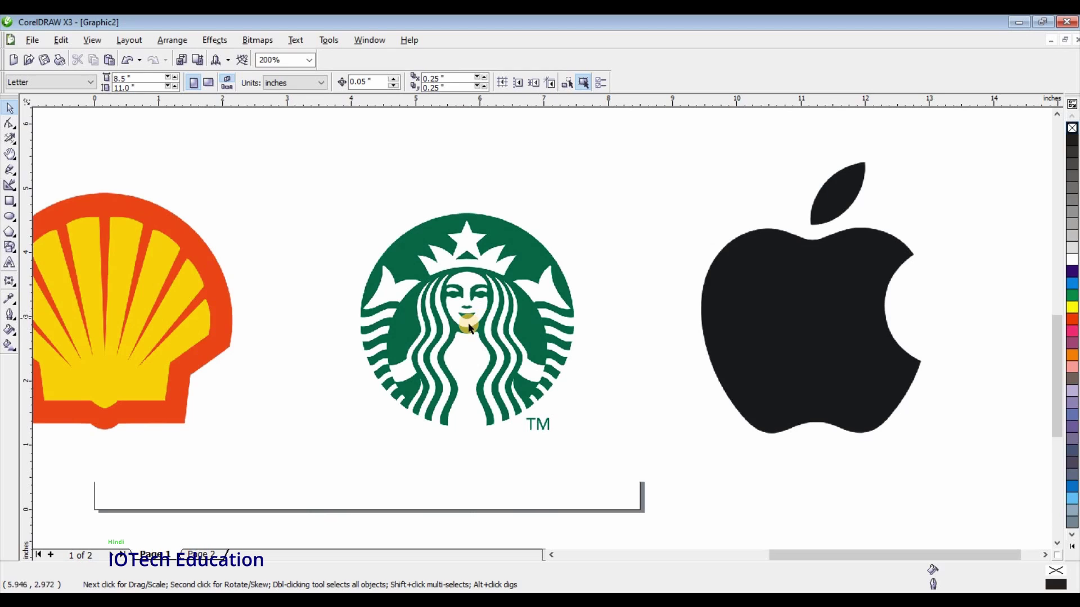
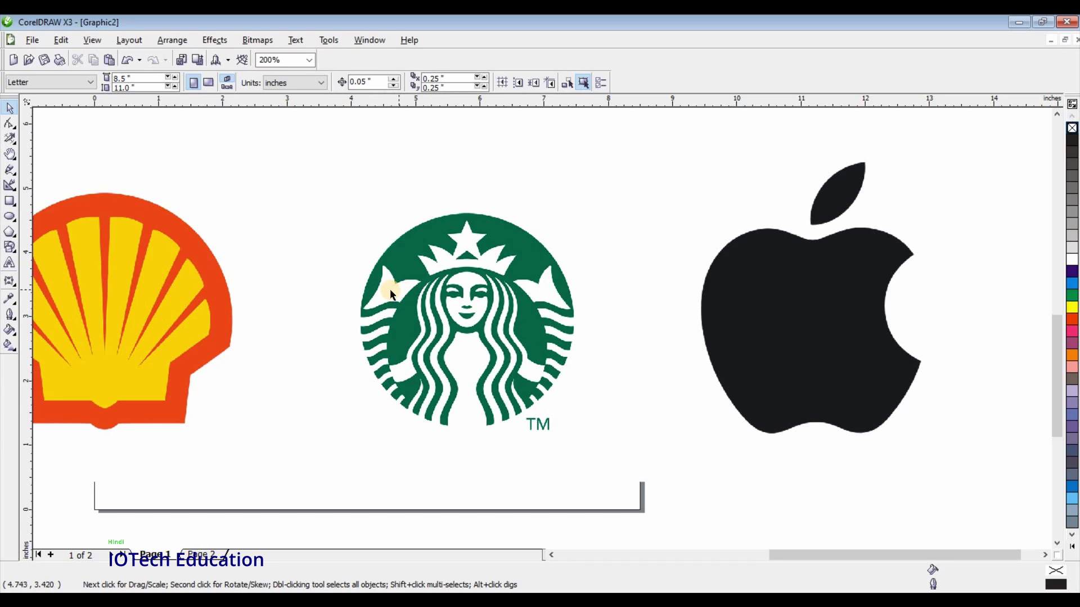
scroll(542, 321, "up", 1)
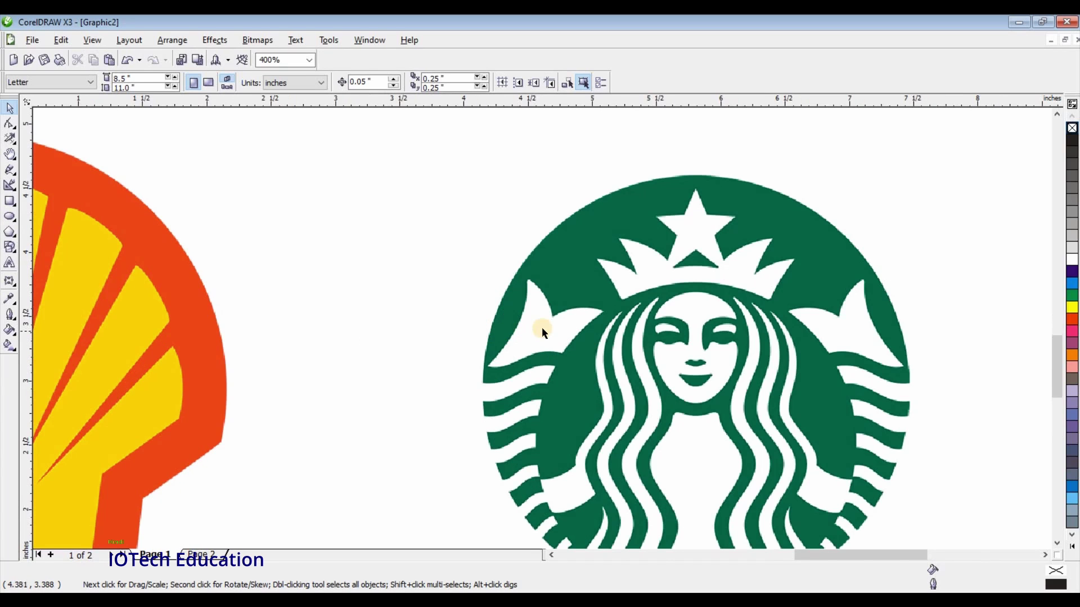
scroll(542, 327, "down", 1)
scroll(541, 327, "up", 1)
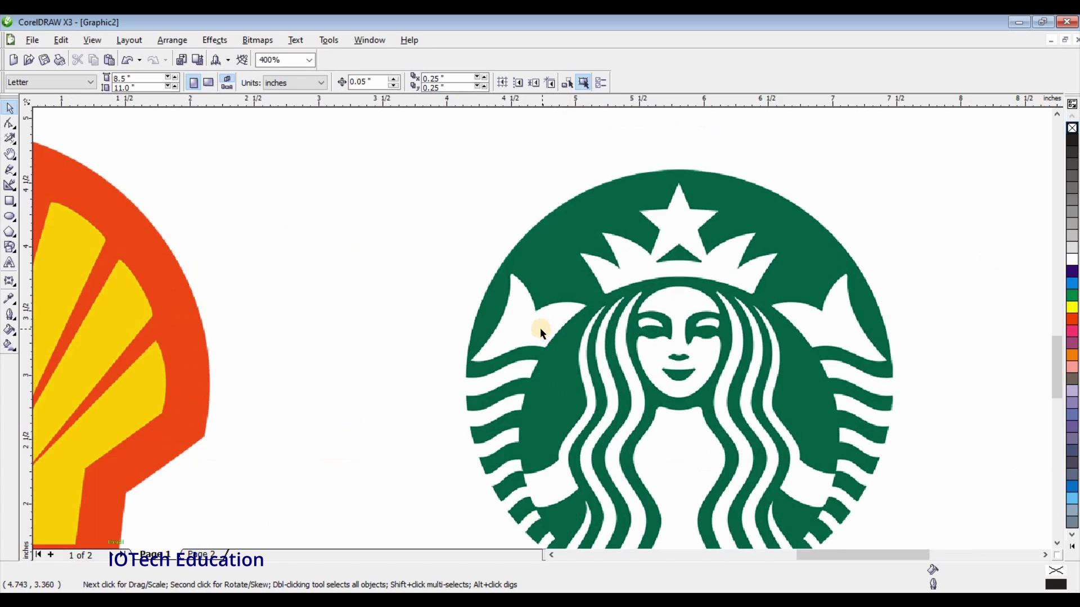
scroll(541, 327, "up", 1)
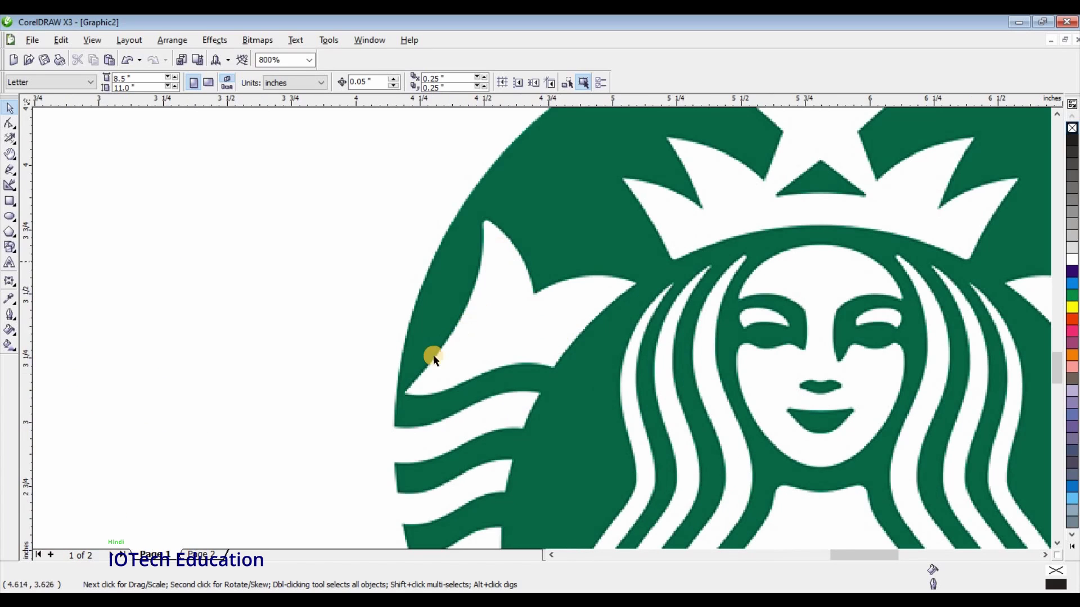
left_click(9, 202)
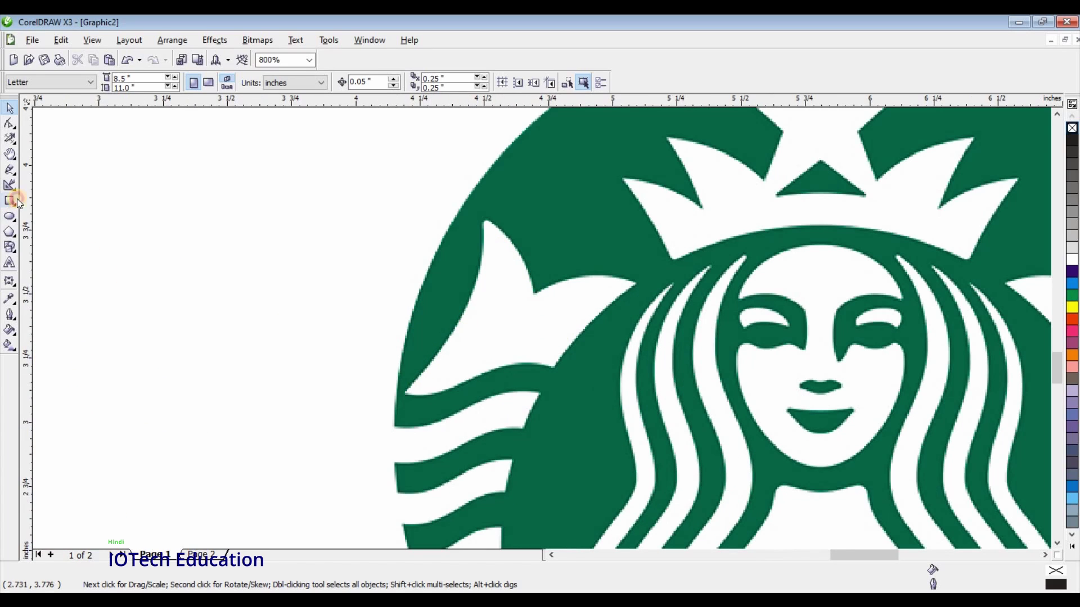
left_click_drag(424, 256, 586, 356)
left_click(542, 82)
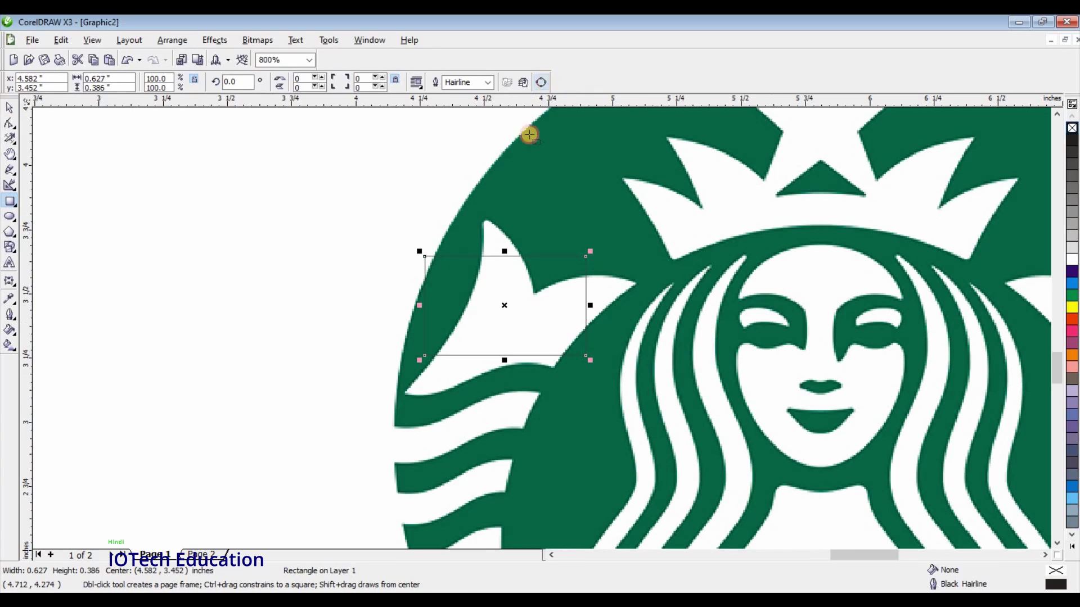
key("F10")
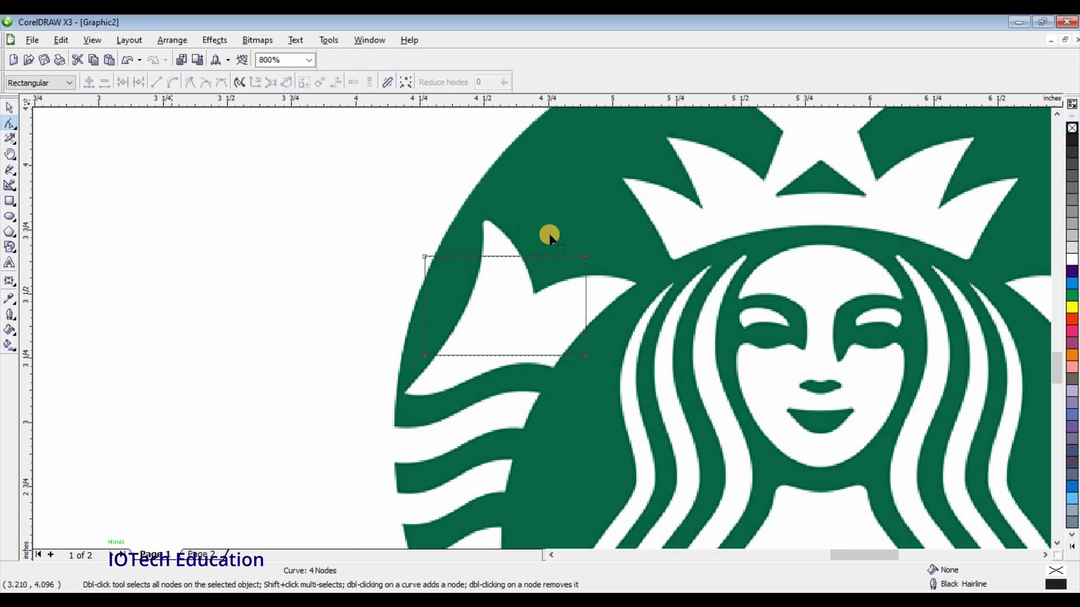
Step: Move the rectangle's corner nodes onto the left tail fin's tips and corners, adding a fifth node at the notch between the lobes
left_click_drag(586, 256, 636, 283)
left_click_drag(504, 270, 531, 292)
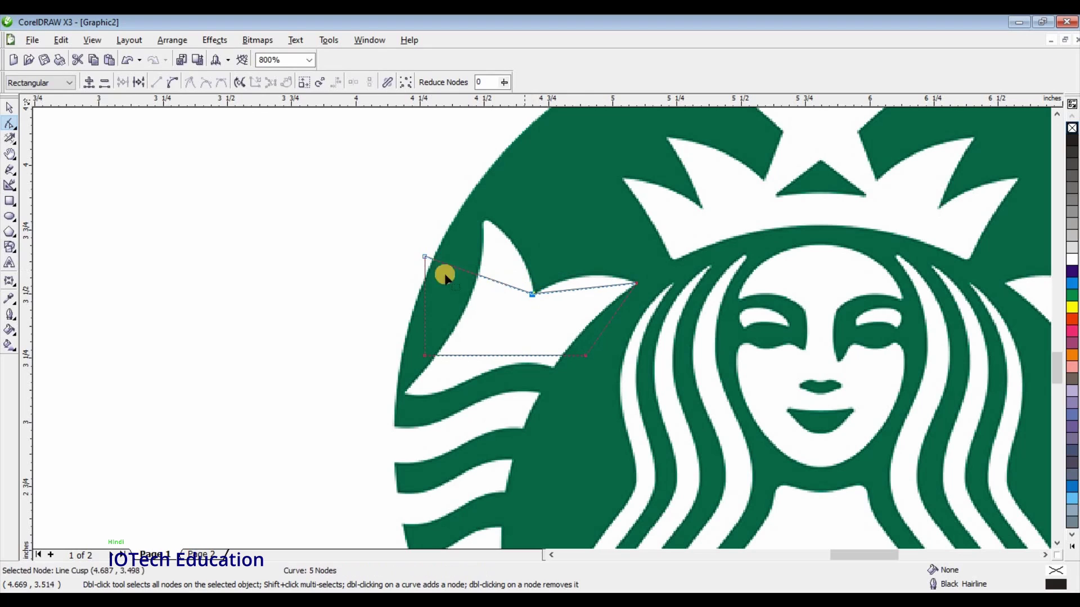
left_click_drag(424, 258, 485, 218)
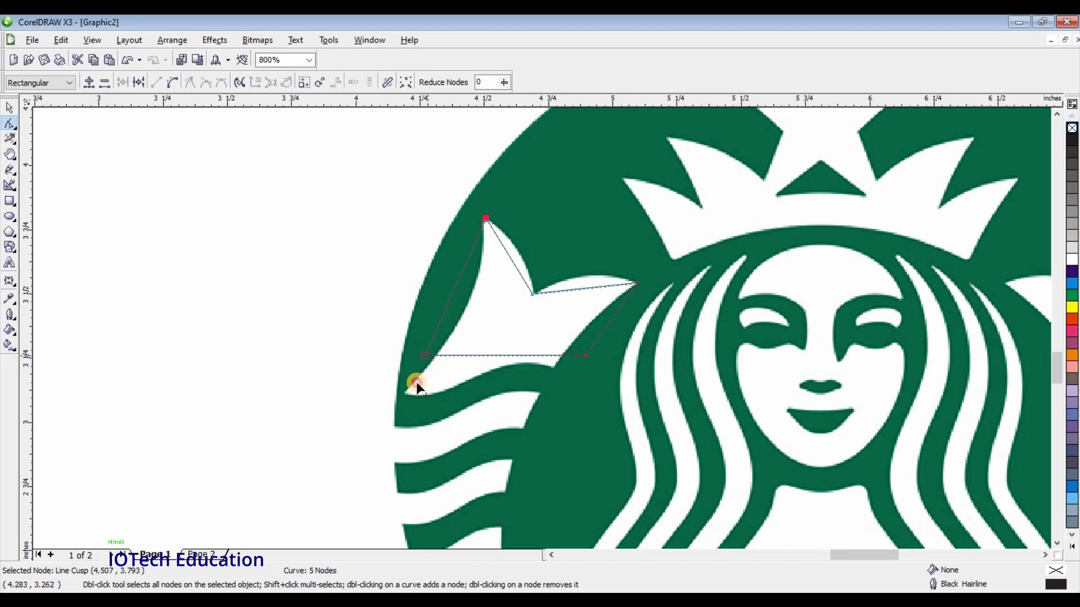
left_click_drag(417, 385, 404, 389)
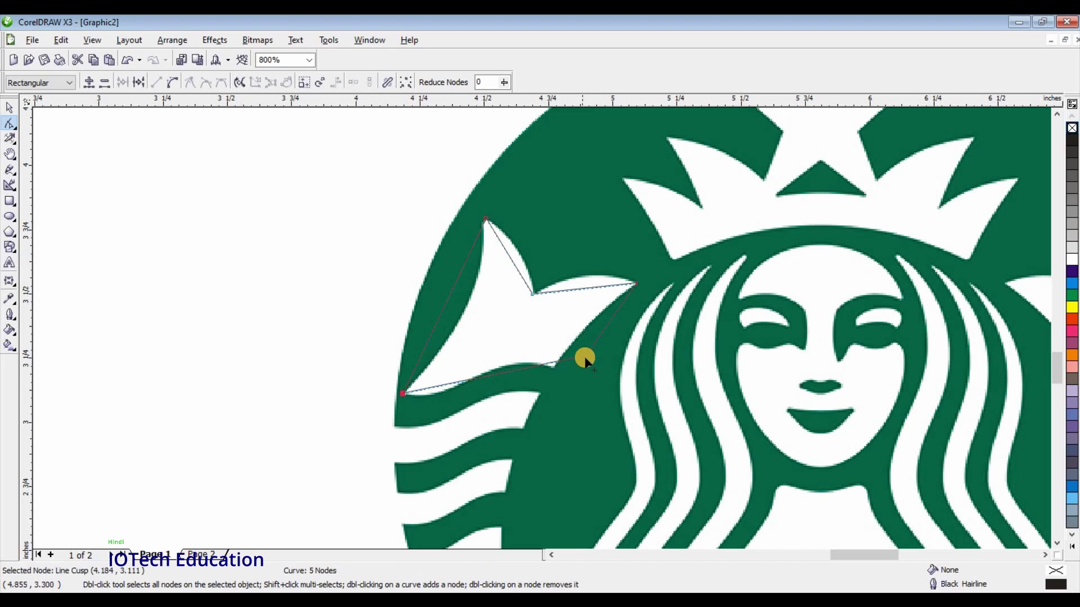
left_click_drag(585, 360, 554, 372)
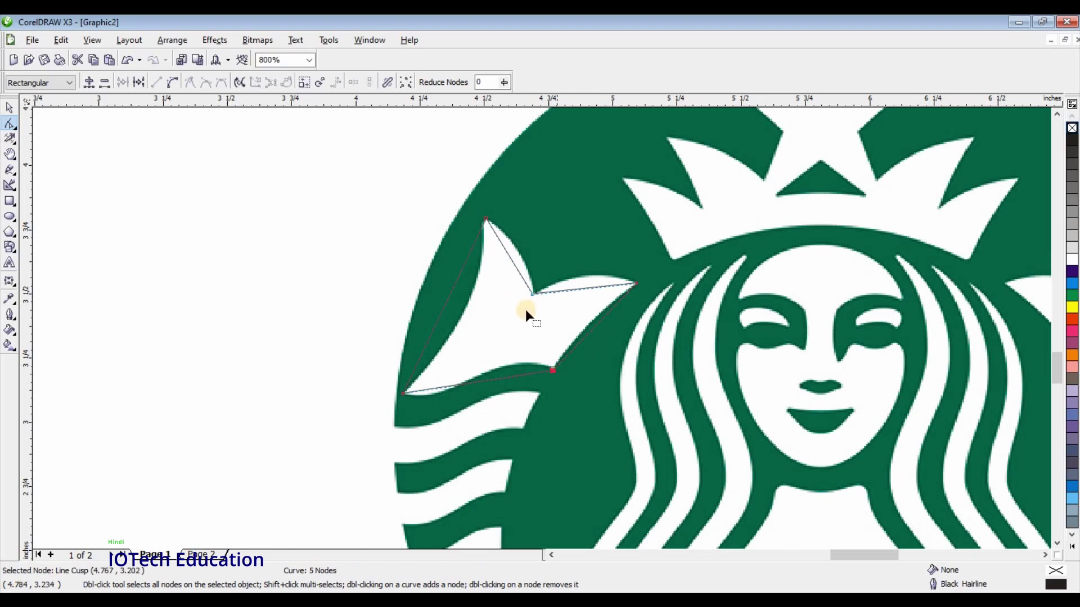
Step: Convert the fin outline's lower-right side and the right lobe's top edge to curves and bend them to match the reference
left_click(172, 82)
left_click(599, 320)
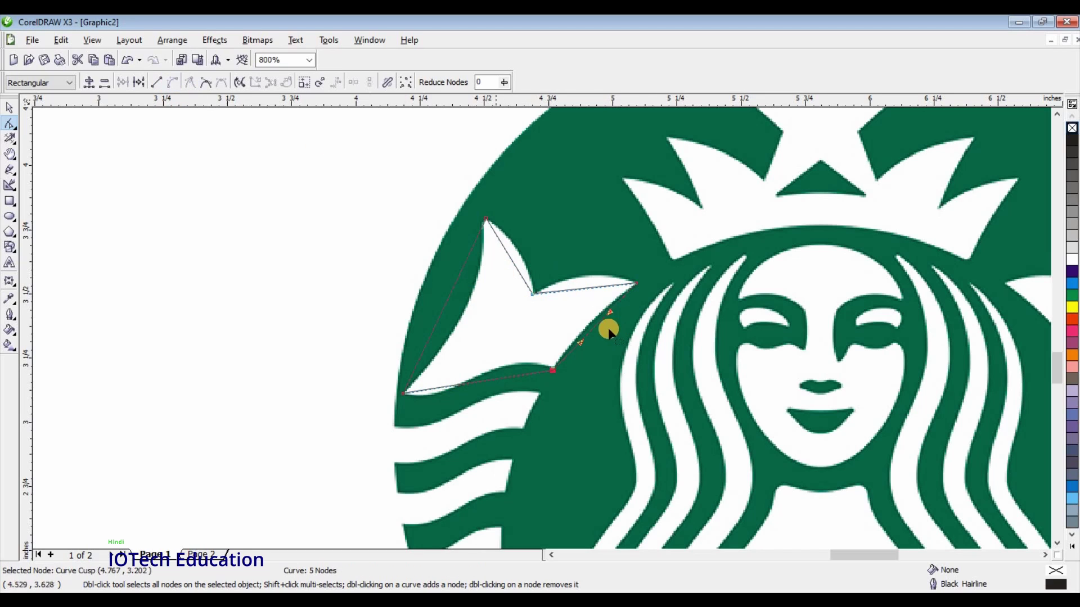
left_click_drag(598, 320, 593, 319)
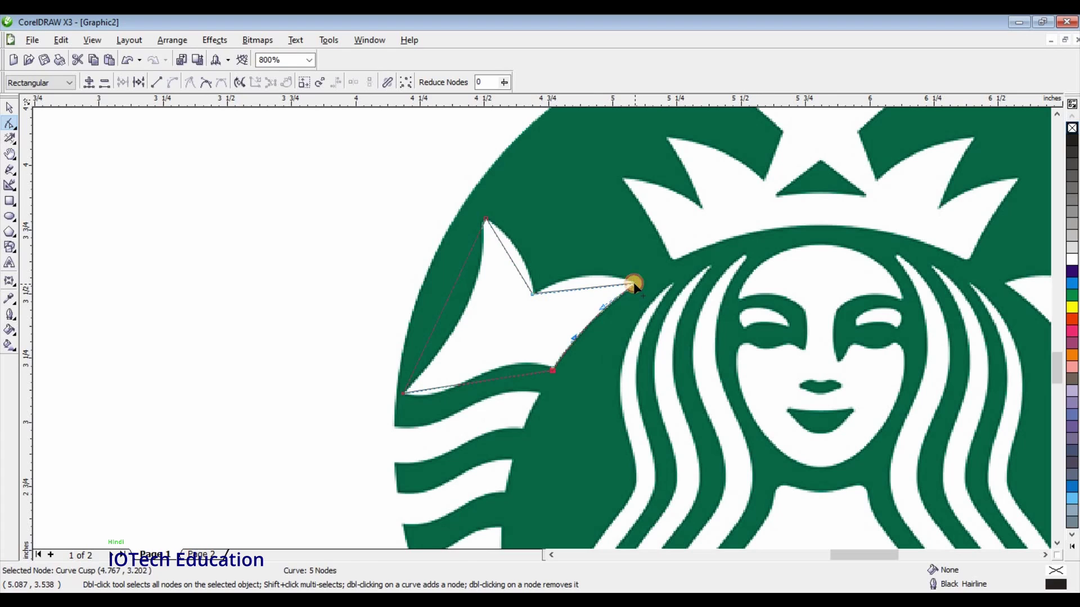
left_click(634, 285)
left_click(167, 83)
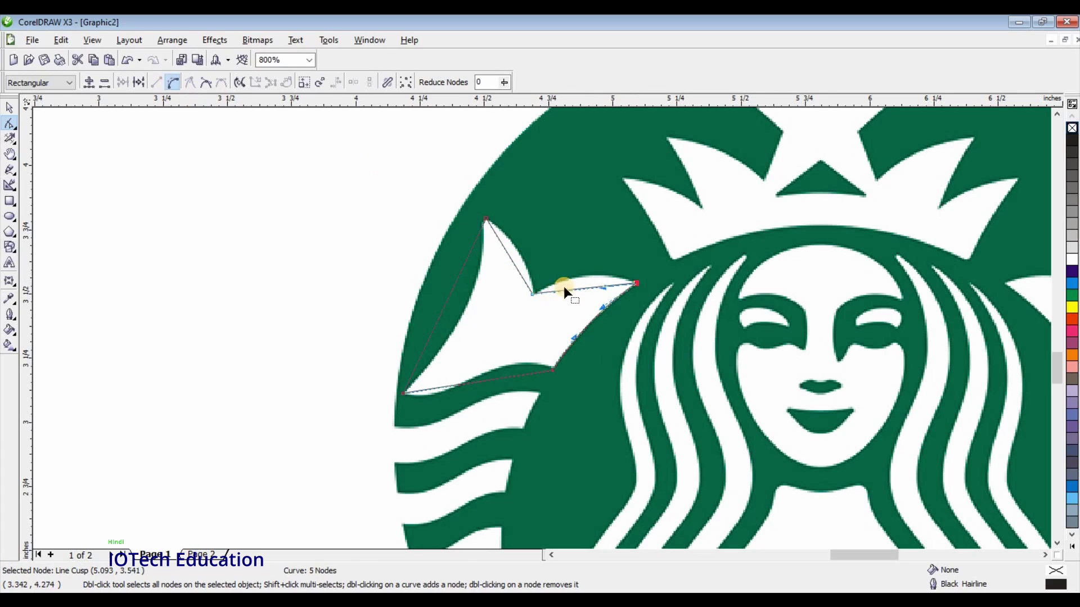
left_click_drag(582, 281, 582, 274)
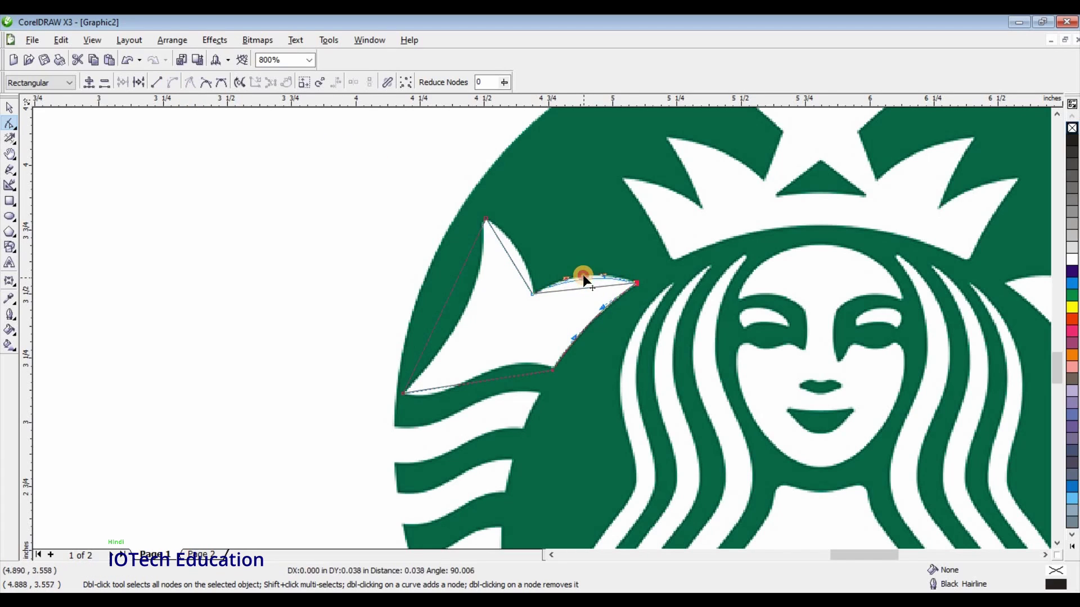
Step: Convert the inner and outer edges of the fin's upper lobe to curves and bend them along the reference shape
left_click(531, 290)
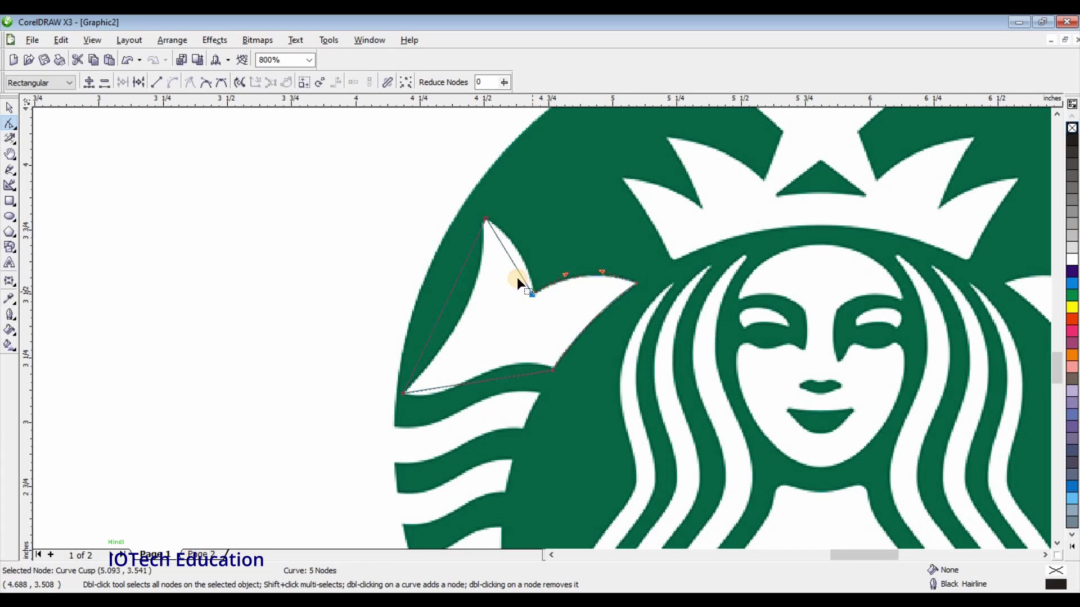
left_click(175, 85)
left_click_drag(514, 260, 518, 260)
left_click(485, 221)
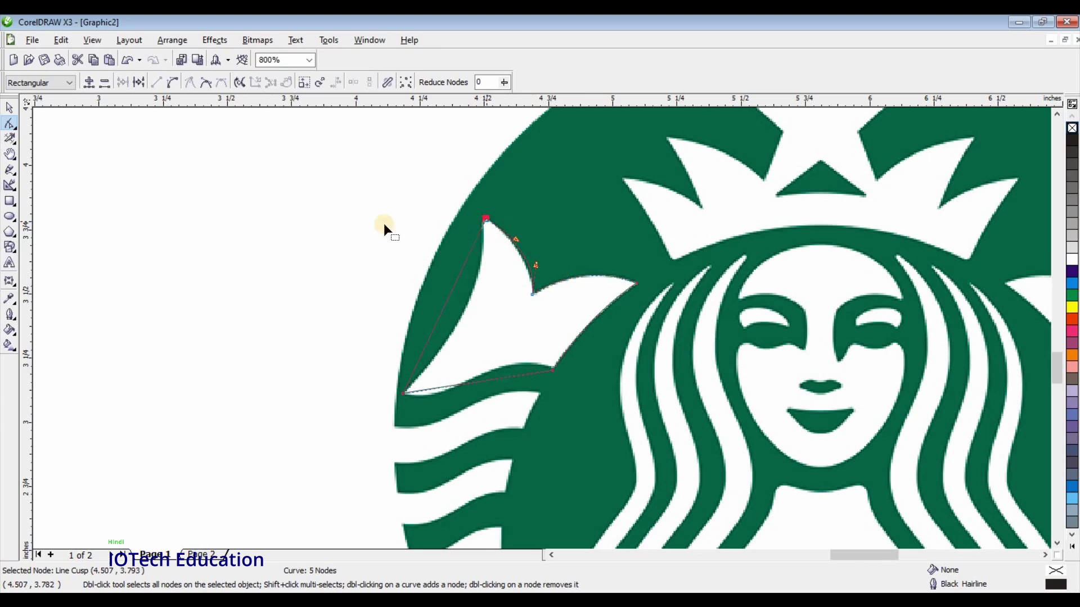
left_click(172, 83)
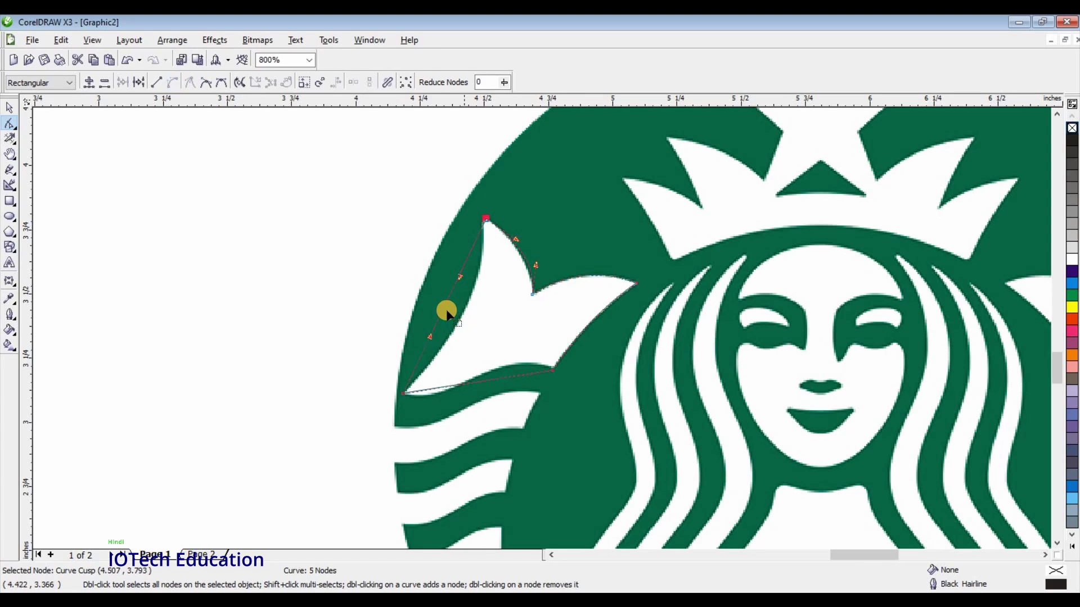
left_click_drag(444, 309, 488, 329)
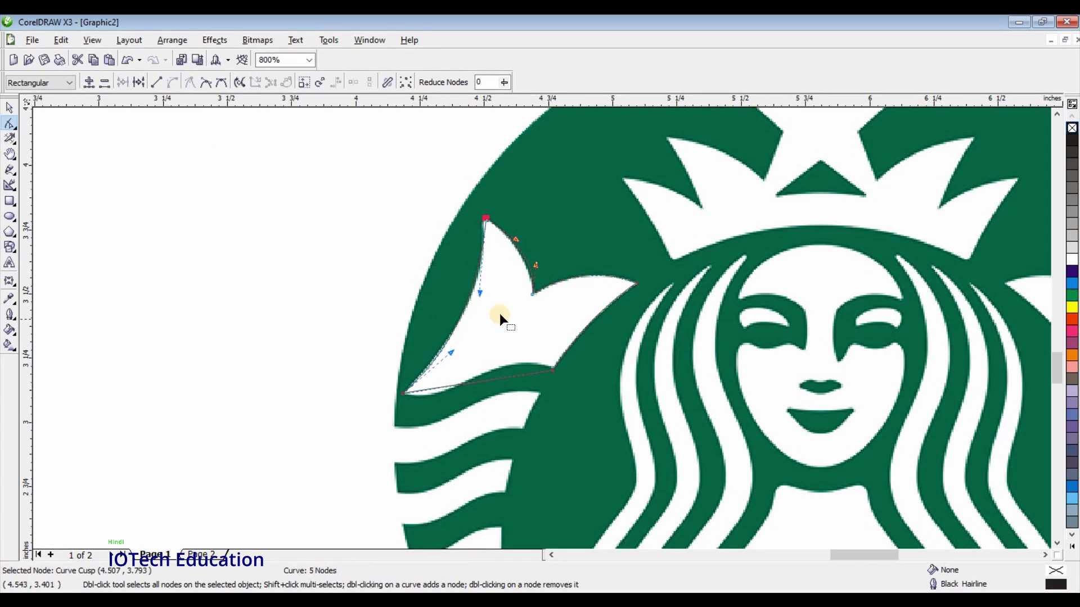
Step: Convert the fin's bottom edge to a curve and shape its handles into an S-bend that follows the reference
left_click(404, 394)
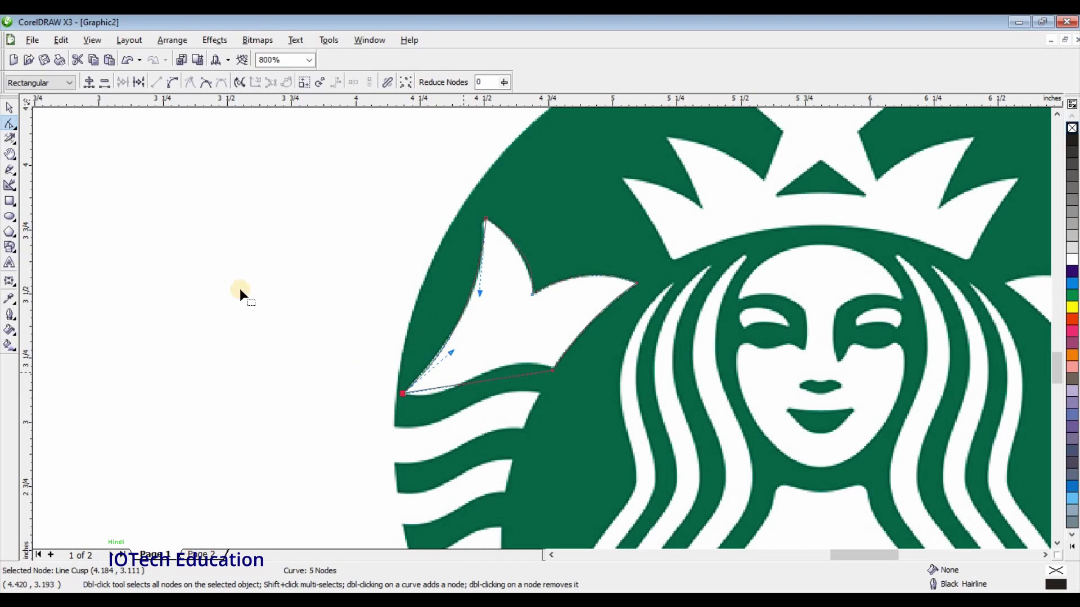
left_click(173, 83)
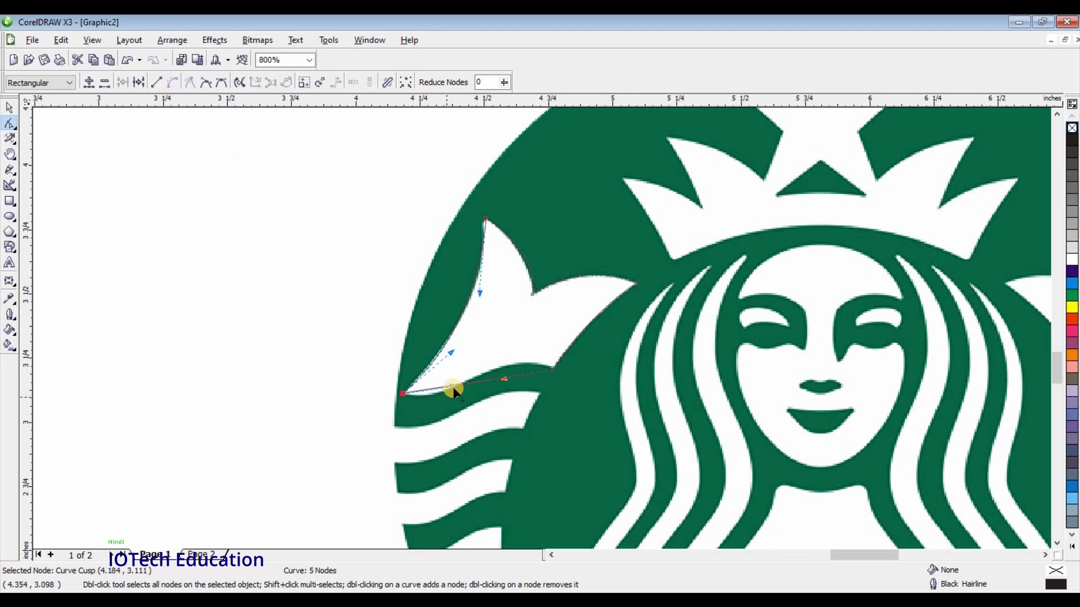
left_click_drag(452, 389, 458, 406)
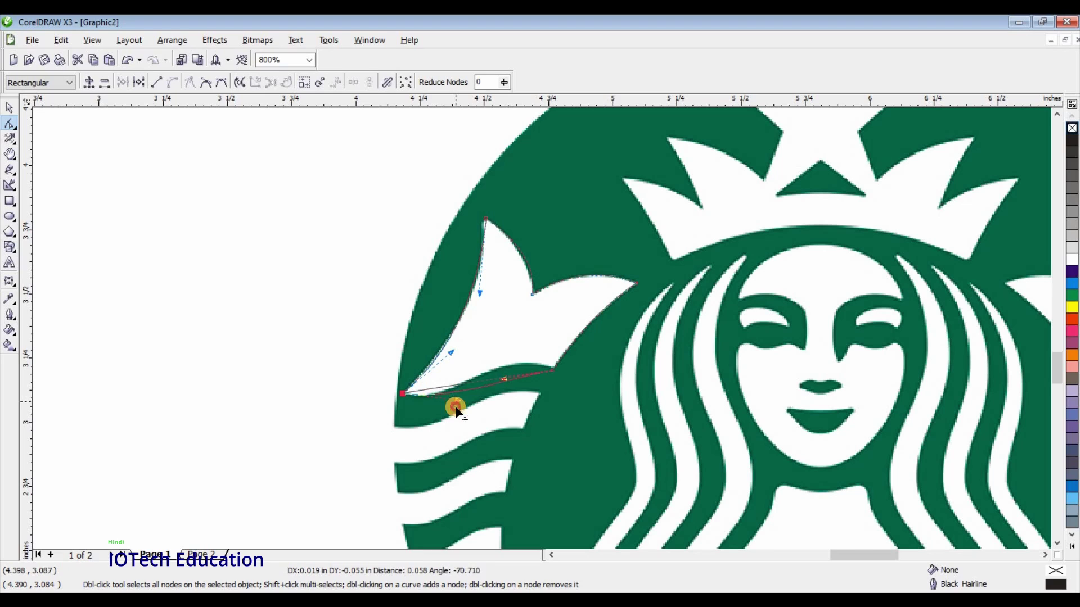
left_click_drag(511, 382, 509, 361)
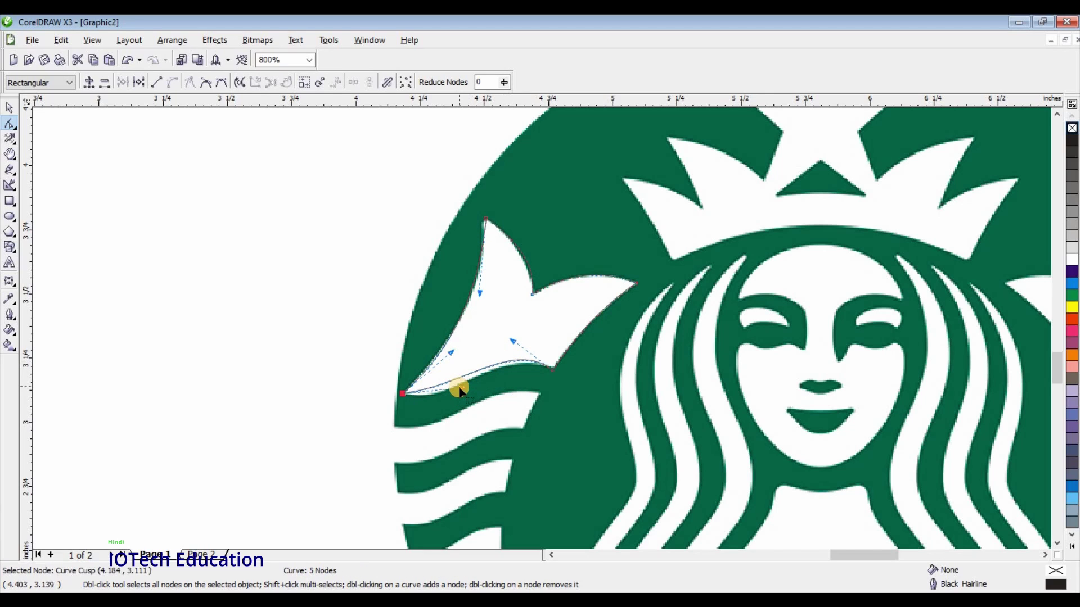
left_click_drag(465, 398, 476, 400)
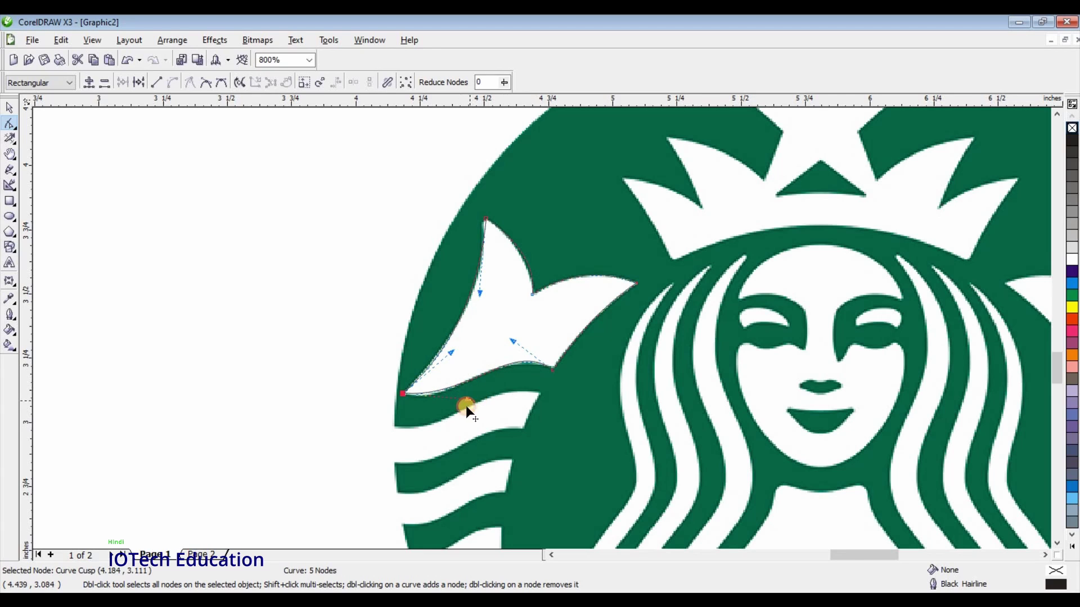
left_click(466, 406)
left_click_drag(512, 341, 500, 340)
scroll(541, 327, "down", 1)
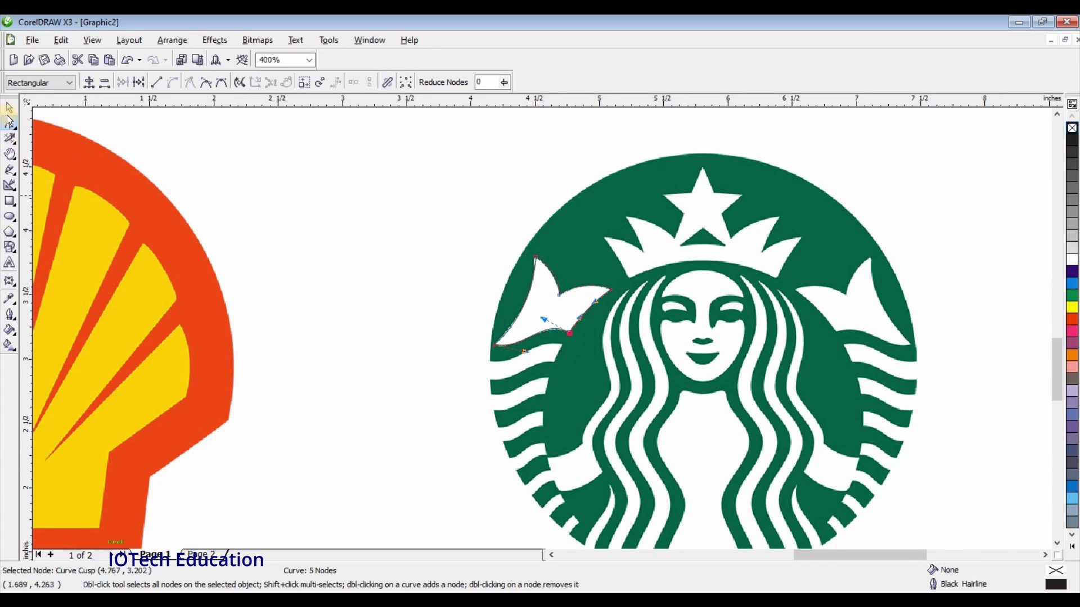
key("space")
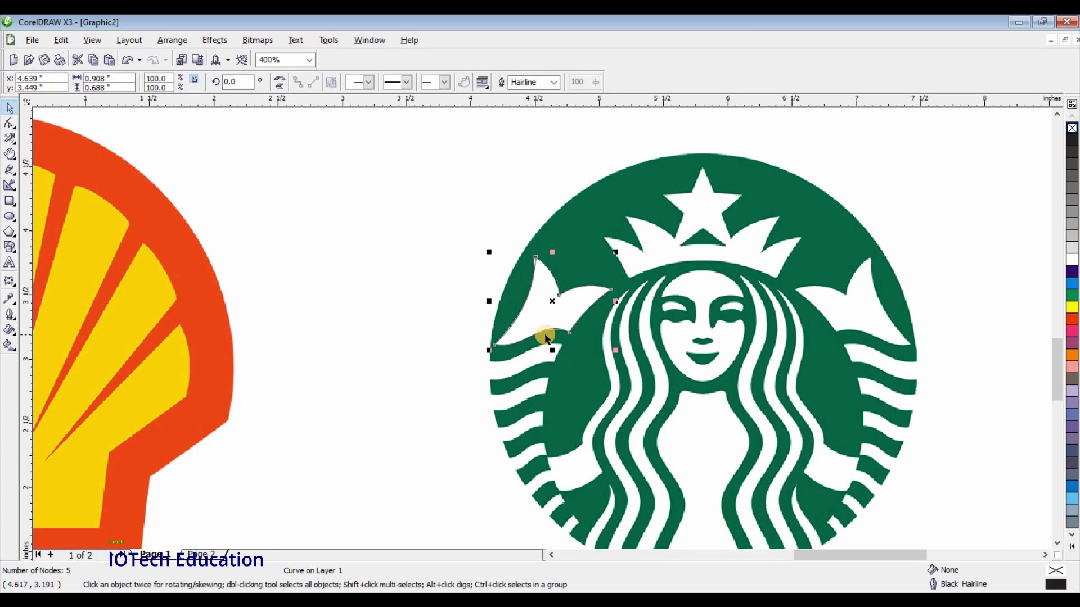
Step: Draw a rectangle about 0.50 by 0.13 inches over the first white stripe below the fin and convert it to curves for node editing
scroll(550, 332, "up", 1)
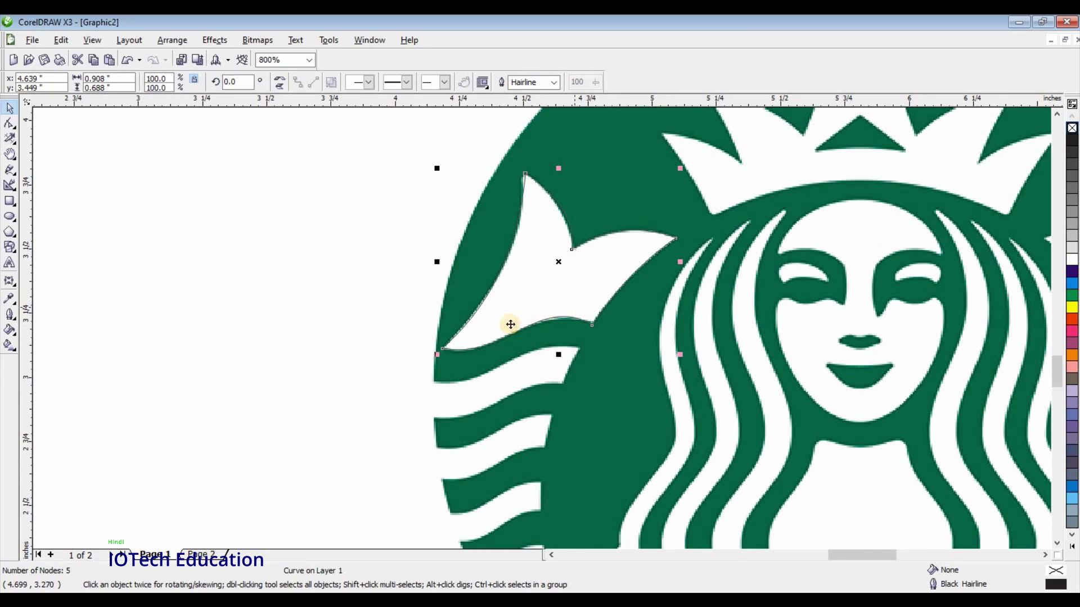
left_click(13, 199)
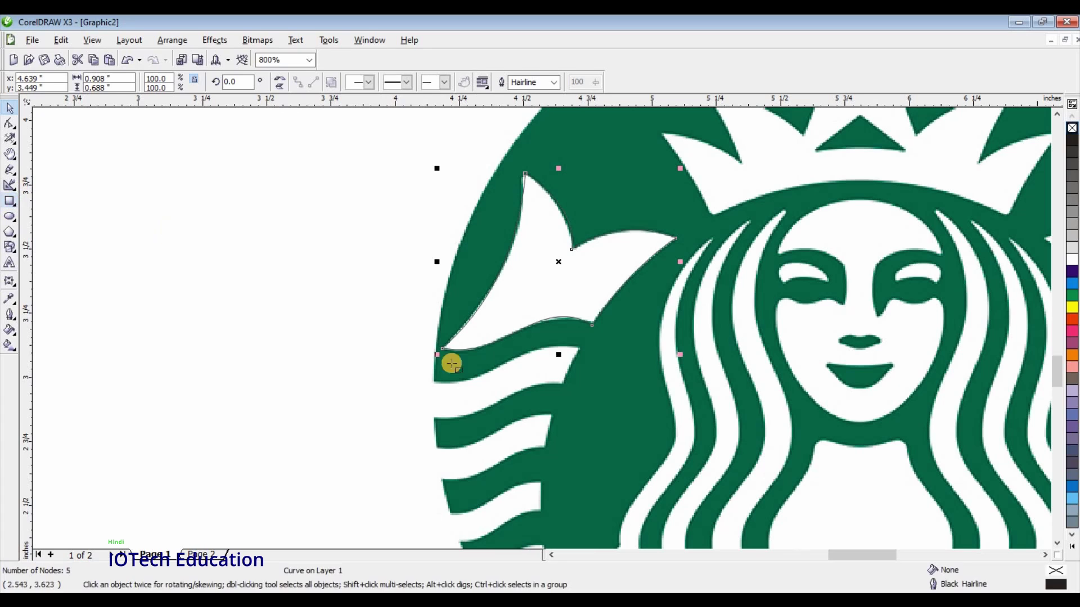
left_click_drag(433, 382, 561, 417)
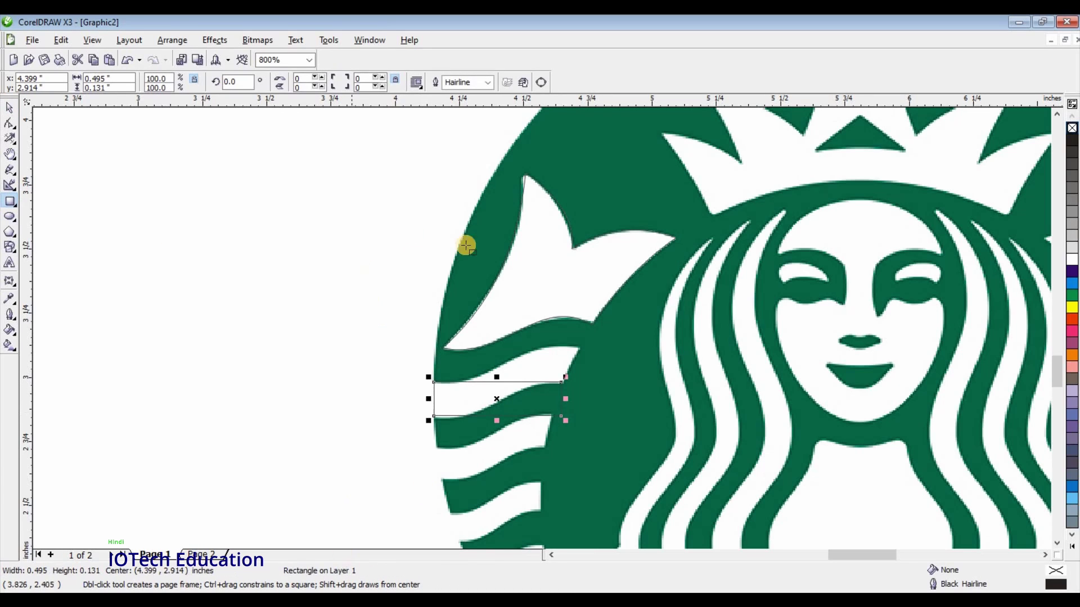
left_click(541, 82)
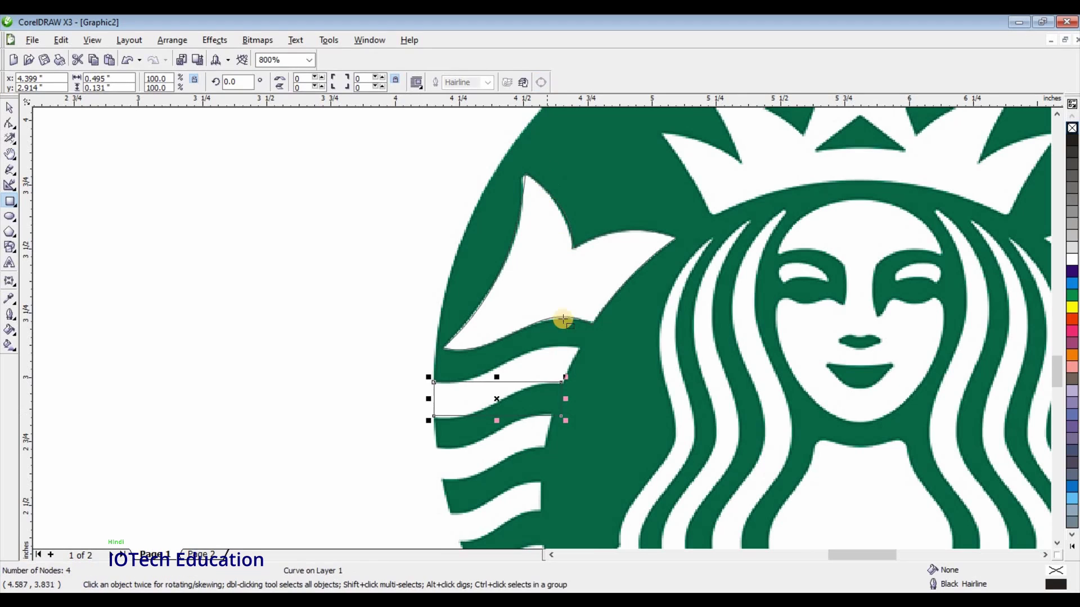
key("F10")
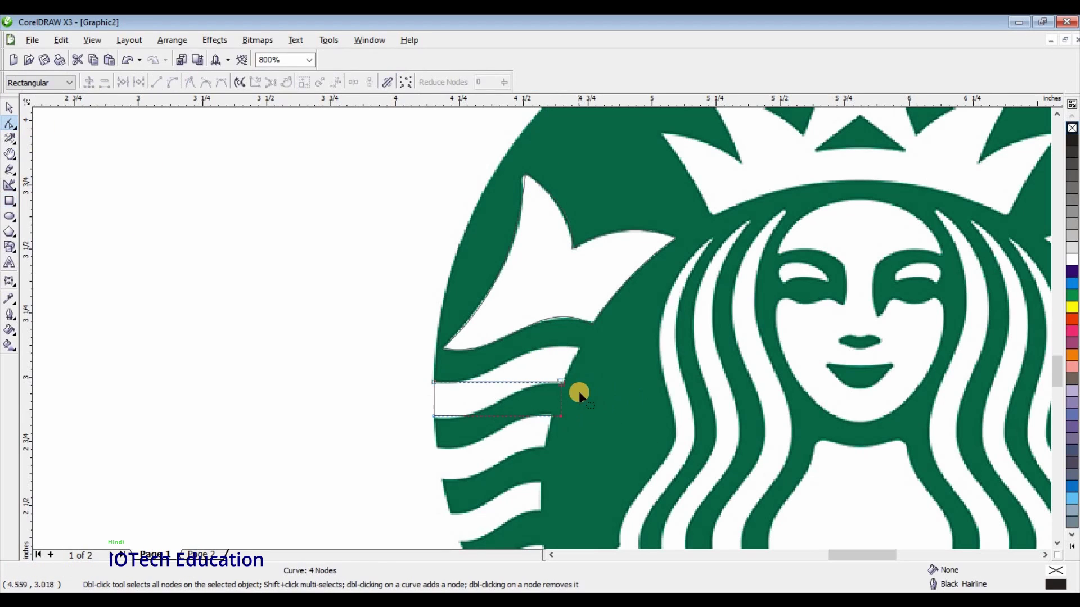
Step: Move the new rectangle's upper-right, lower-left and lower-right nodes onto the corners of the first white stripe
mouse_move(562, 382)
left_mouse_down()
mouse_move(579, 348)
mouse_move(545, 371)
left_mouse_up()
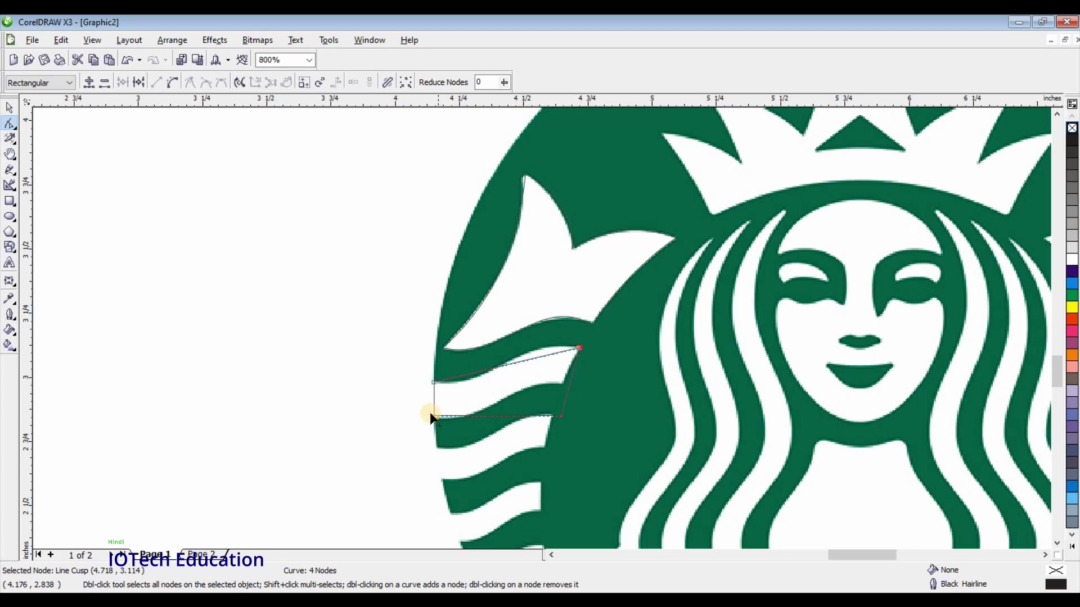
left_click_drag(434, 417, 434, 421)
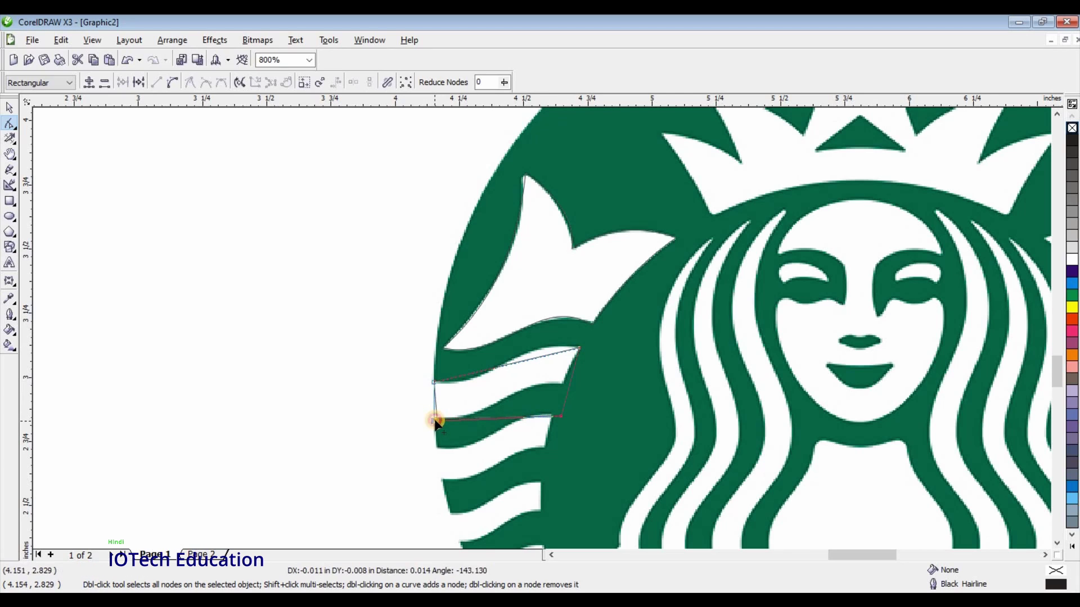
left_click_drag(563, 419, 565, 385)
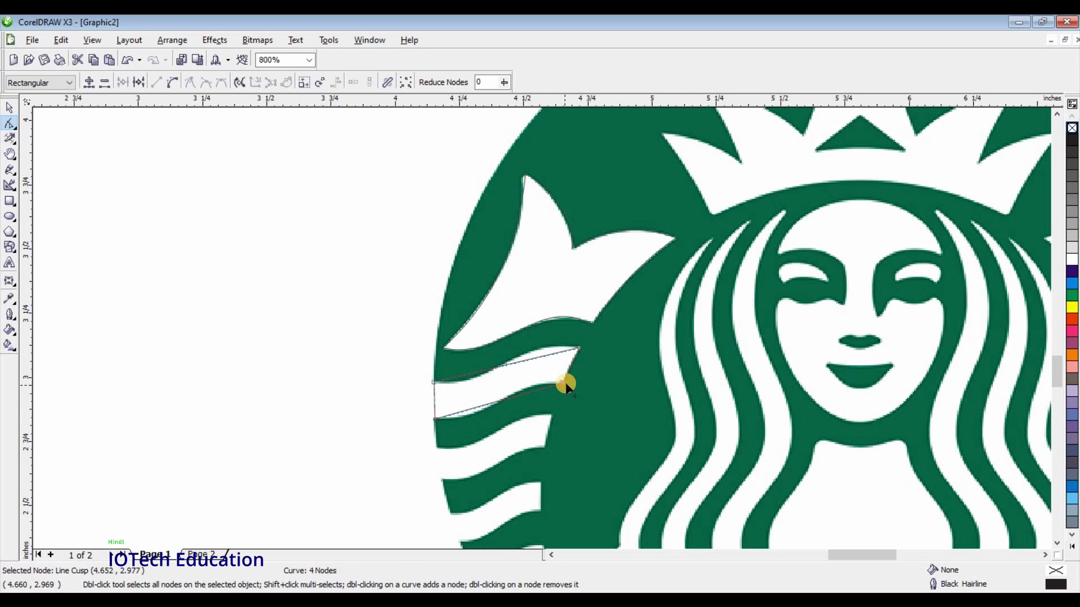
Step: Convert the stripe outline's top edge to a curve and adjust both handles to follow the wavy reference edge
left_click(580, 350)
left_click(174, 84)
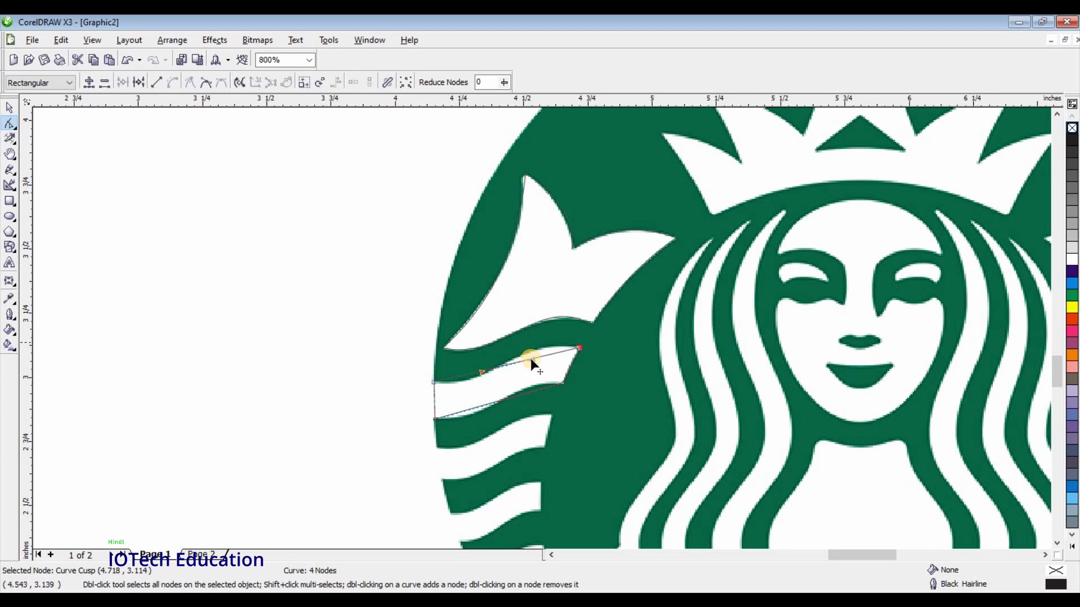
left_click_drag(531, 359, 518, 341)
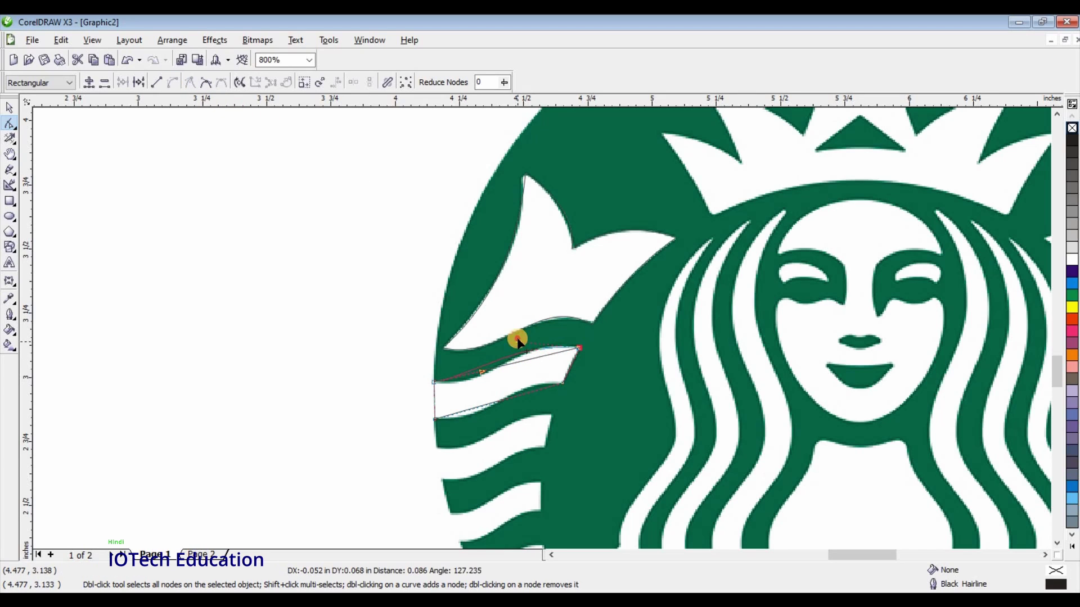
left_click_drag(481, 371, 485, 391)
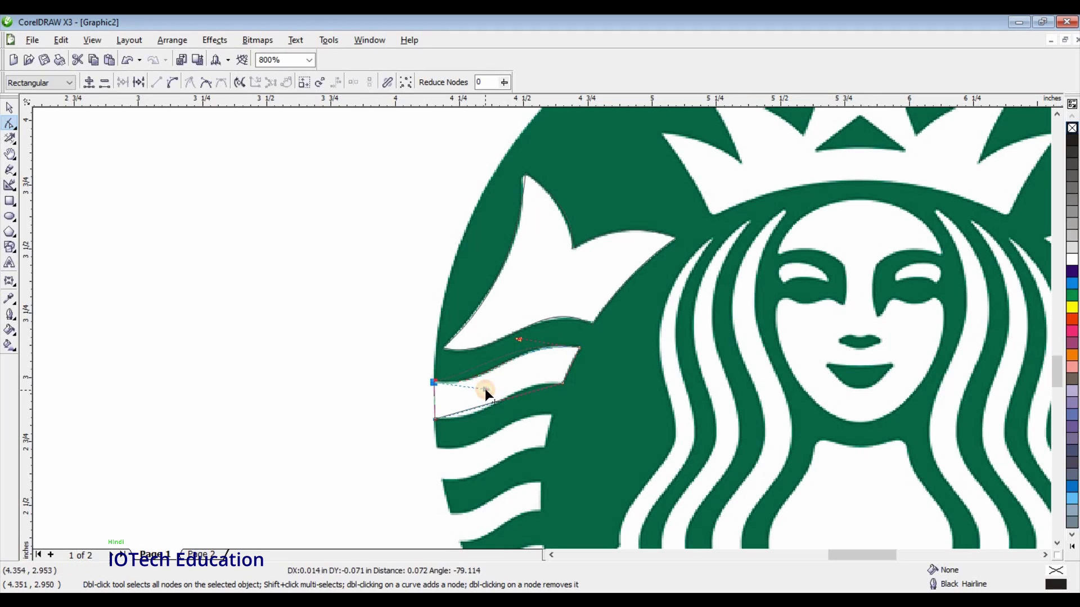
Step: Convert the stripe outline's bottom edge to a curve and adjust its handles to match the reference wave
left_click(435, 420)
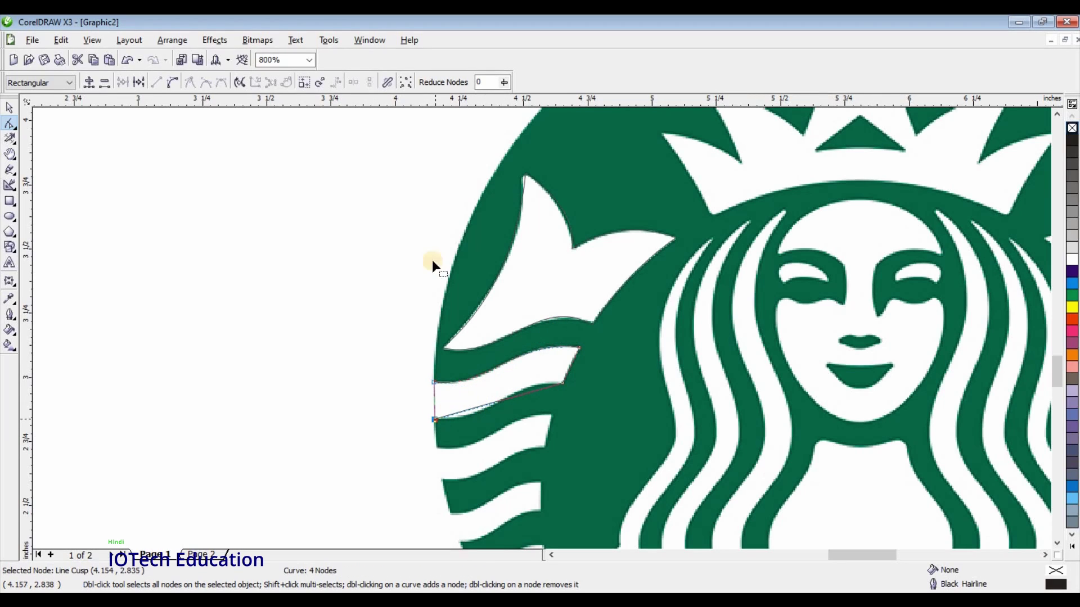
left_click(174, 83)
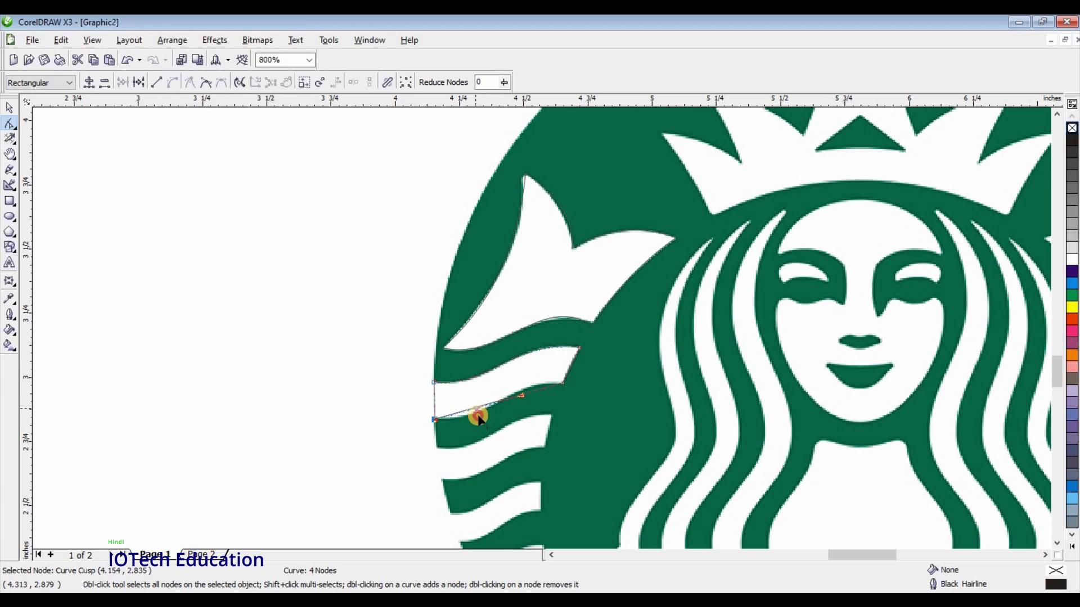
left_click_drag(476, 415, 508, 381)
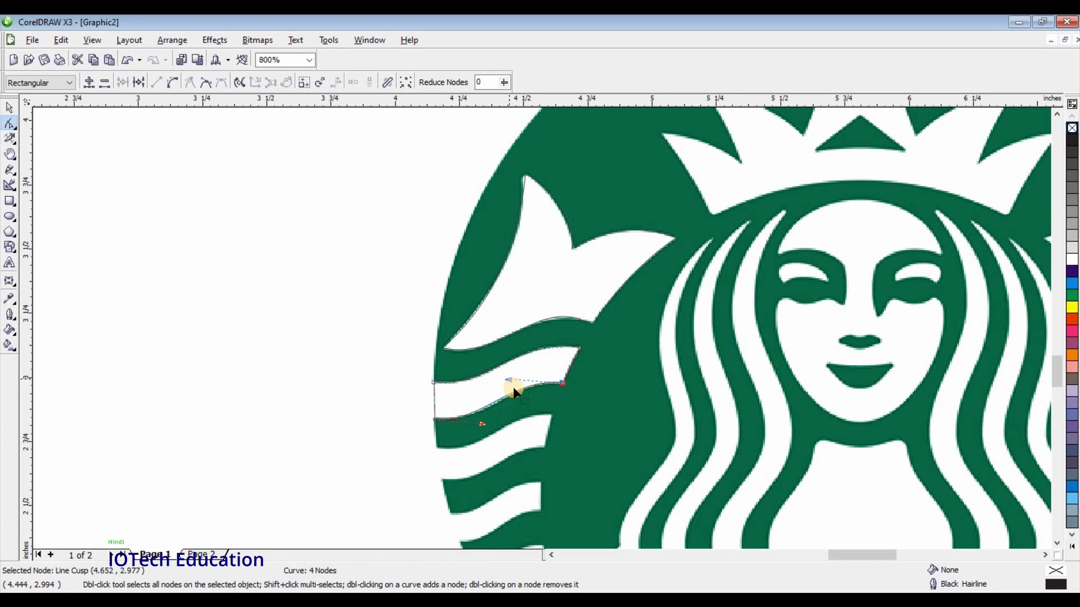
Step: Duplicate the finished stripe outline onto the second white stripe below, aligning its upper-right corner with the reference
left_click(10, 110)
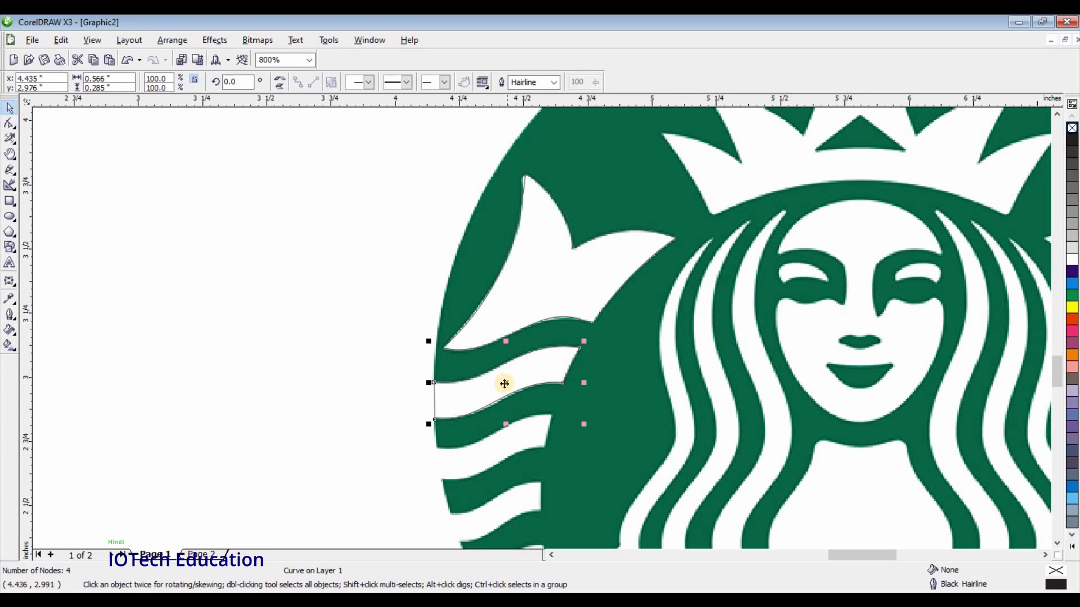
left_click_drag(504, 383, 476, 452)
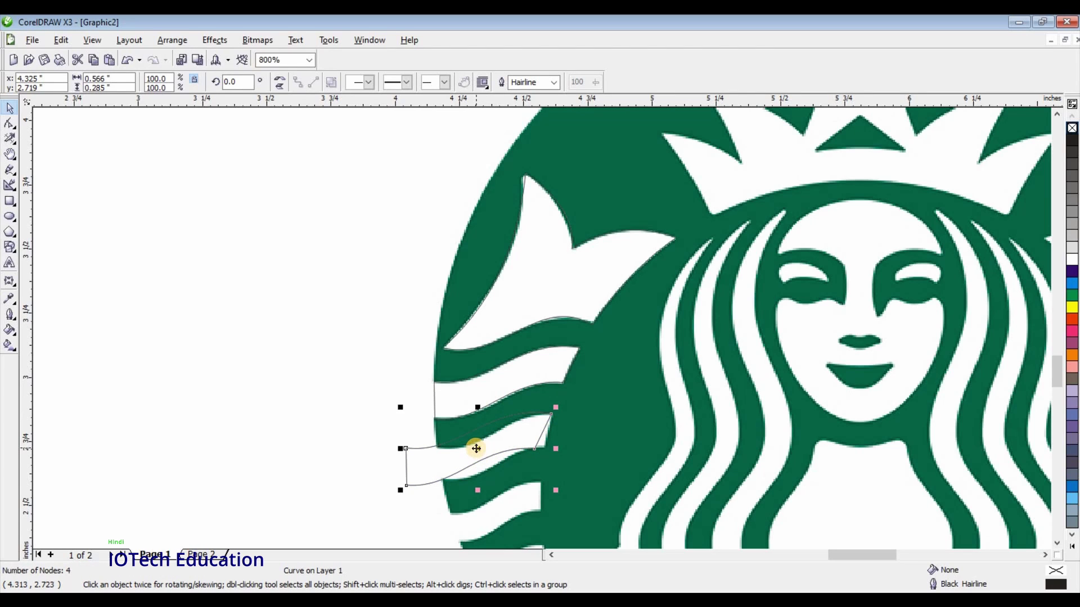
Step: Replace the duplicated outline with a rectangle about 0.42 by 0.10 inches over the second white stripe, converted to curves
left_click(383, 304)
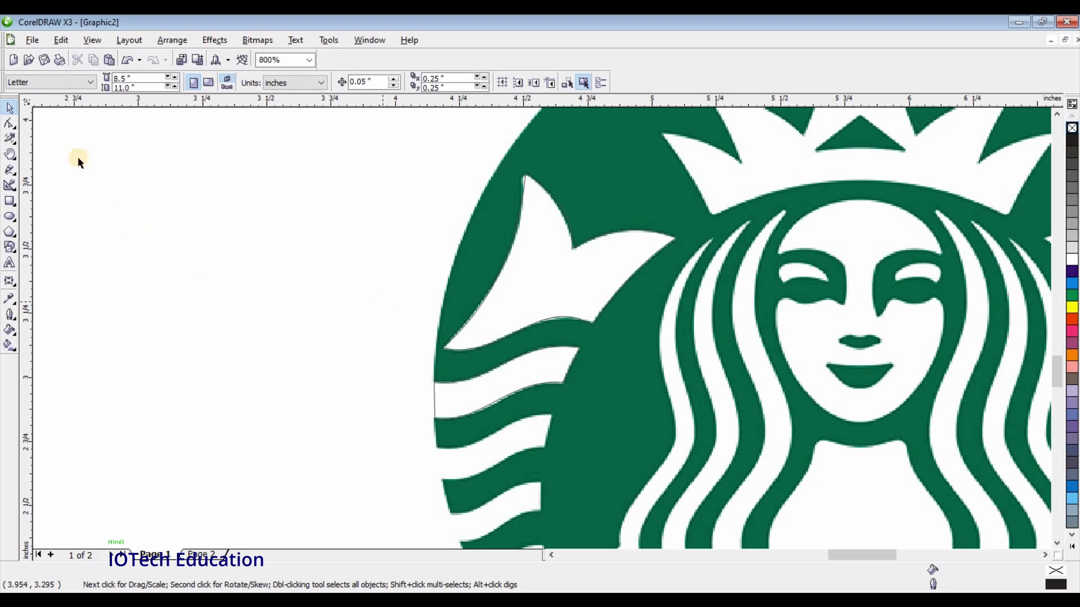
left_click(9, 203)
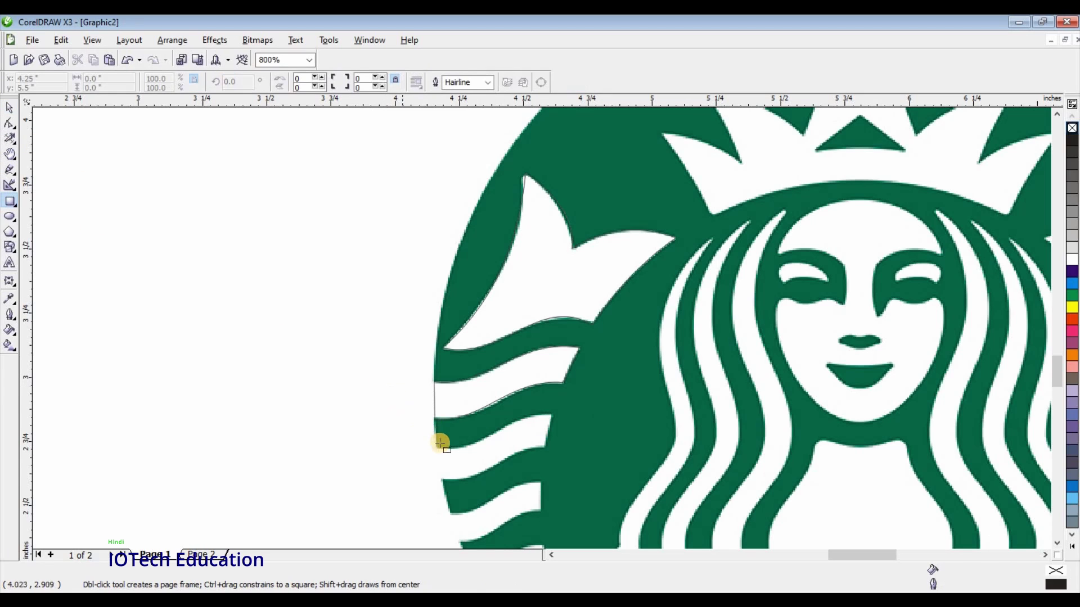
left_click_drag(436, 446, 543, 473)
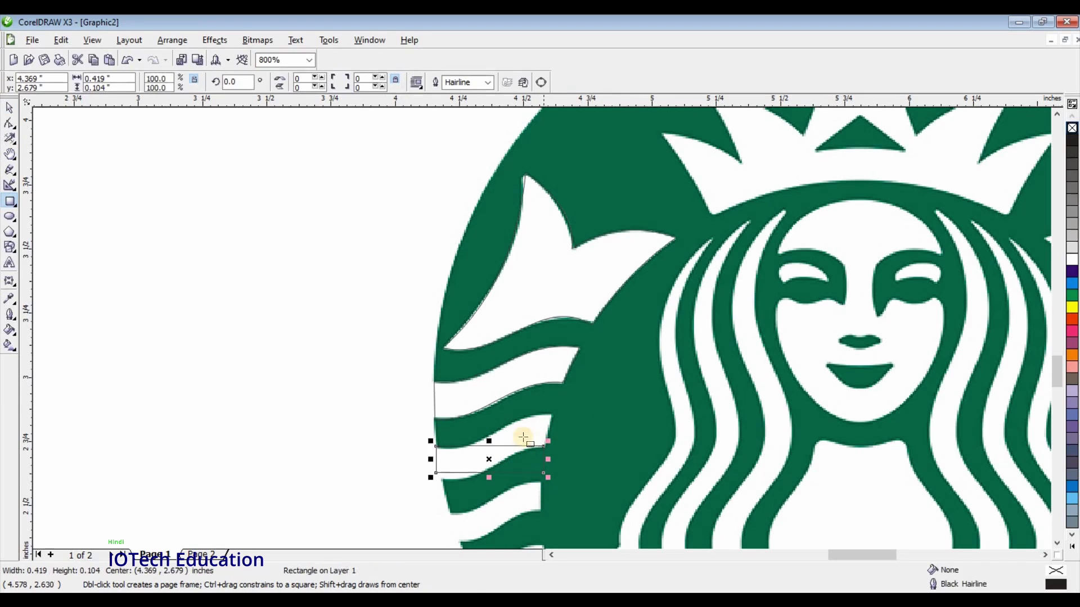
left_click(9, 124)
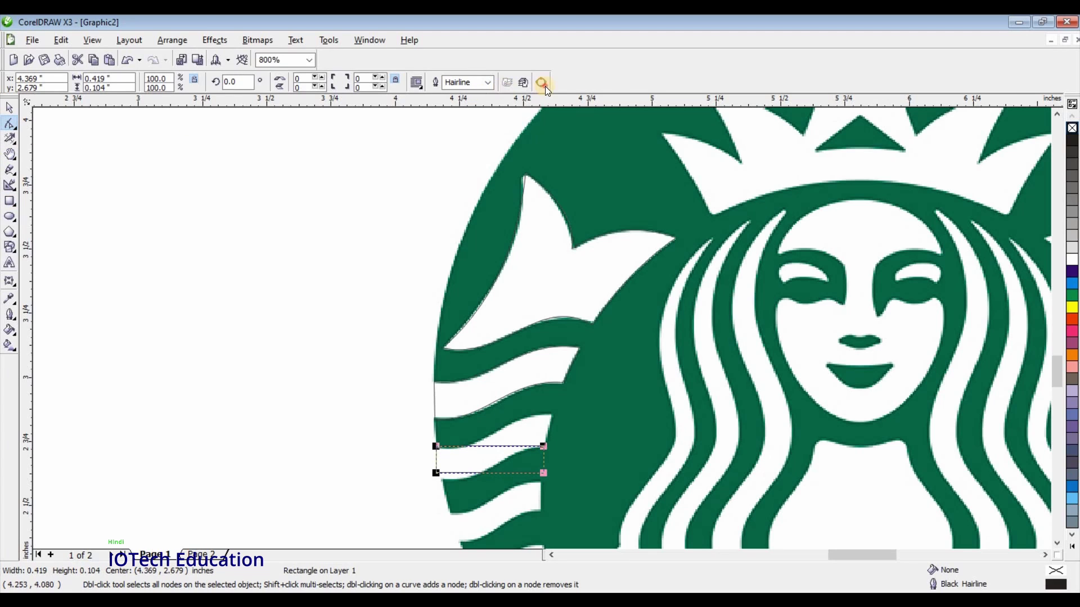
key("ctrl+q")
Step: Move the new outline's upper-right, lower-left and lower-right nodes onto the corners of the second white stripe
left_click_drag(543, 446, 553, 414)
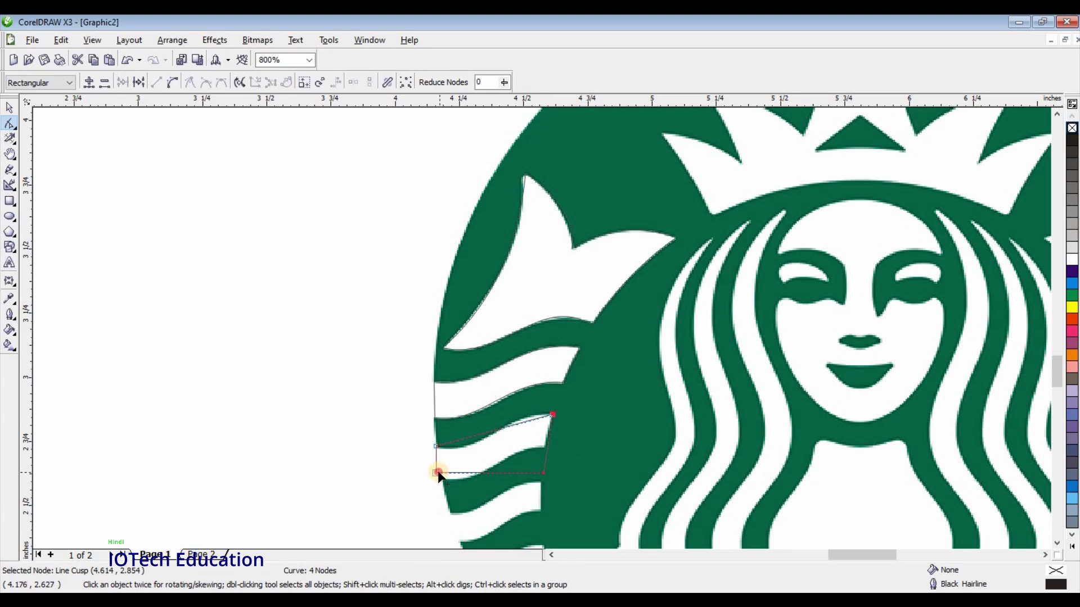
left_click_drag(438, 474, 445, 481)
left_click_drag(543, 478, 546, 446)
Step: Convert the second stripe outline's upper edge to a curve and shape its handles to follow the reference wave
left_click(551, 415)
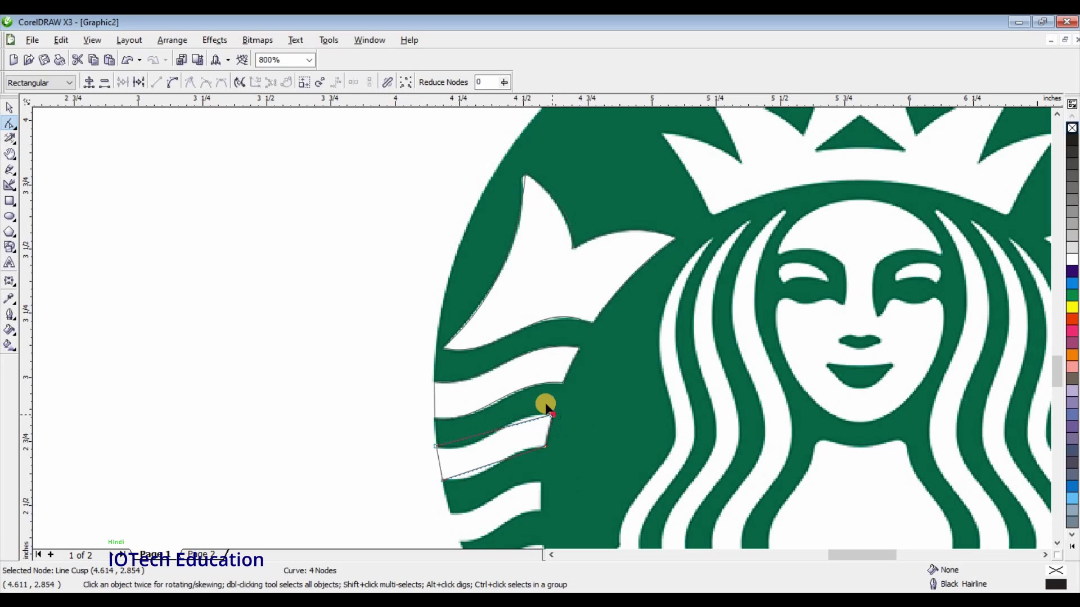
left_click(172, 83)
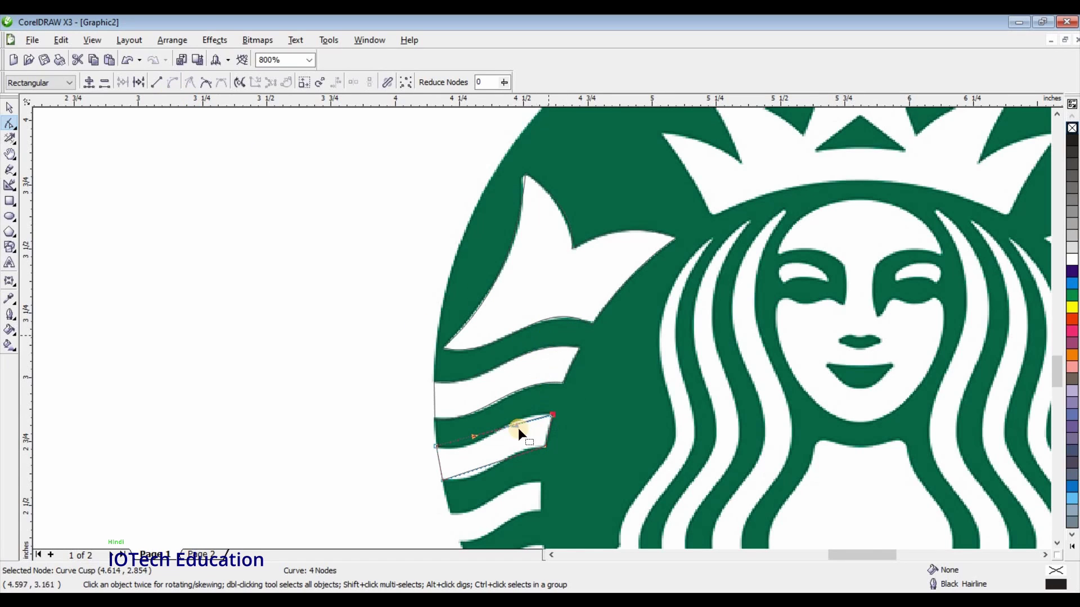
left_click_drag(512, 419, 481, 453)
Step: Convert the second stripe outline's lower edge to a curve and adjust both handles to match the reference
left_click(444, 479)
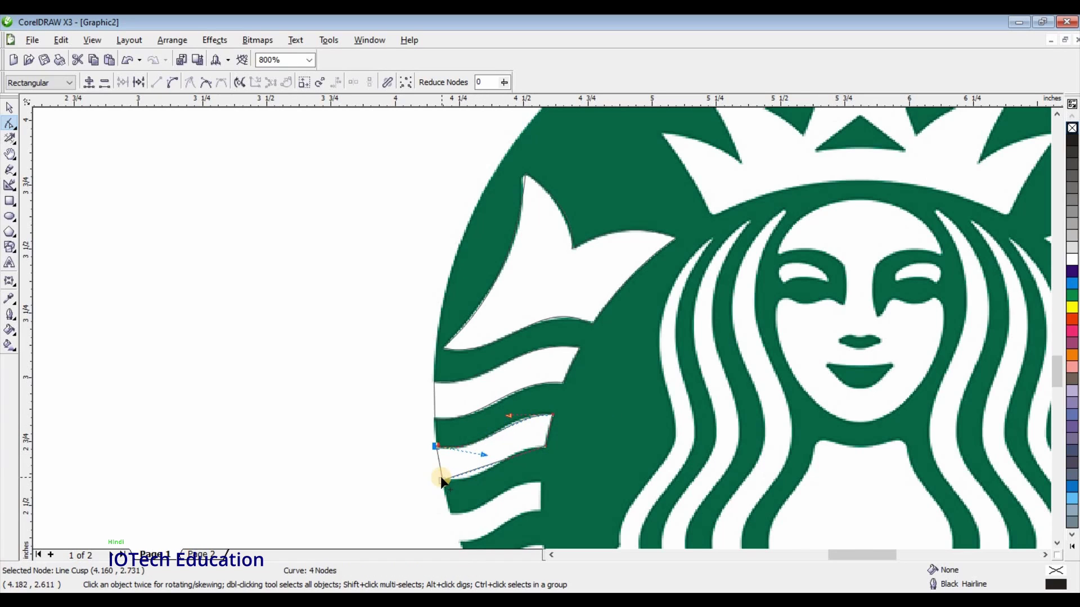
left_click(173, 86)
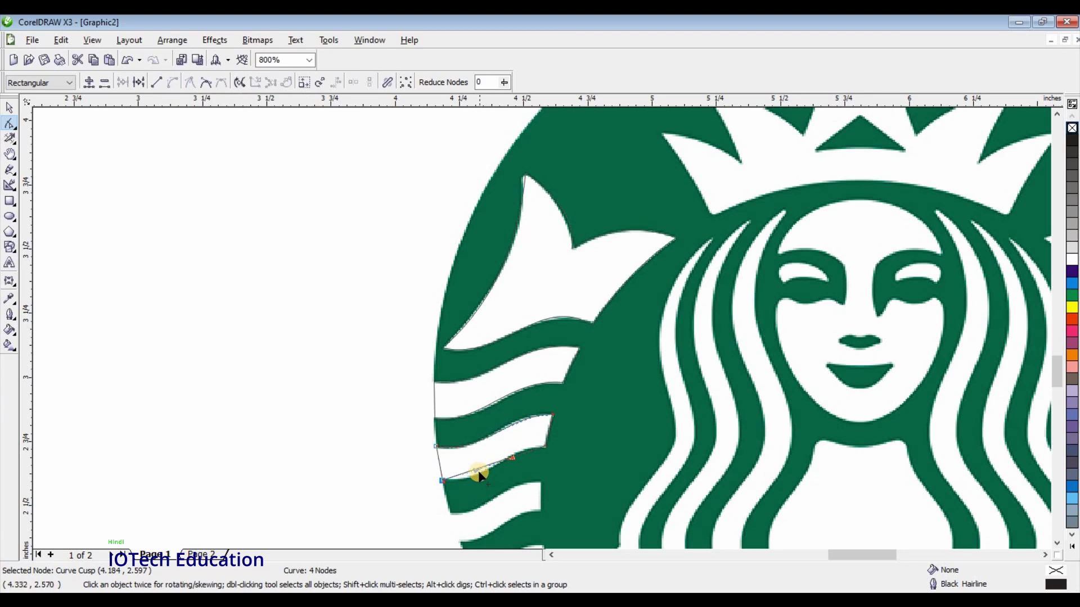
left_click_drag(482, 477, 506, 448)
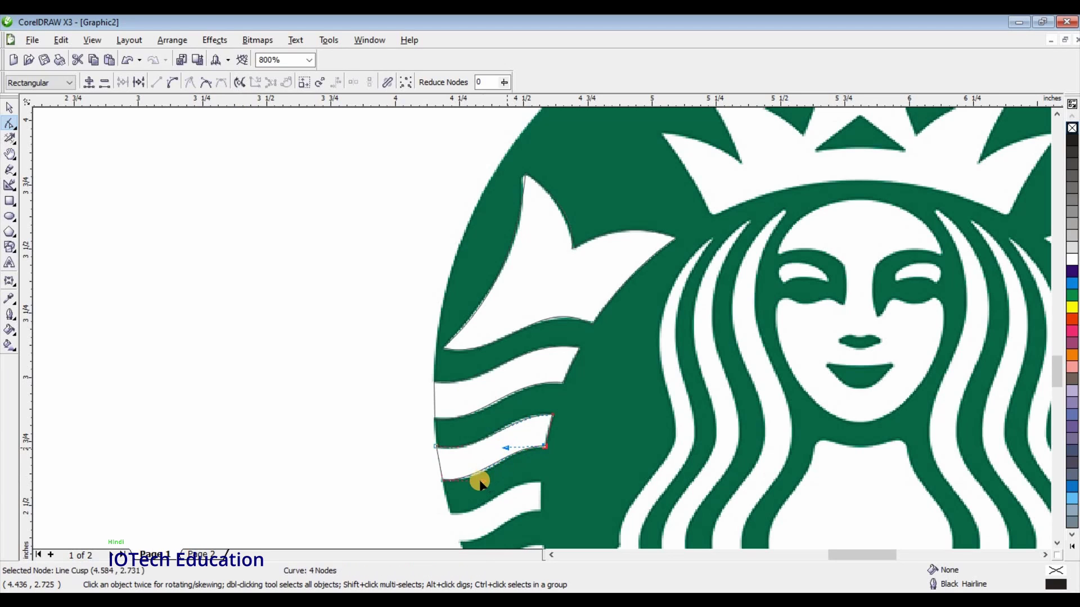
mouse_move(484, 483)
left_mouse_down()
mouse_move(504, 484)
mouse_move(491, 484)
left_mouse_up()
Step: Select the traced left tail fin and both stripe outlines below it, and fill them with white
scroll(542, 332, "down", 1)
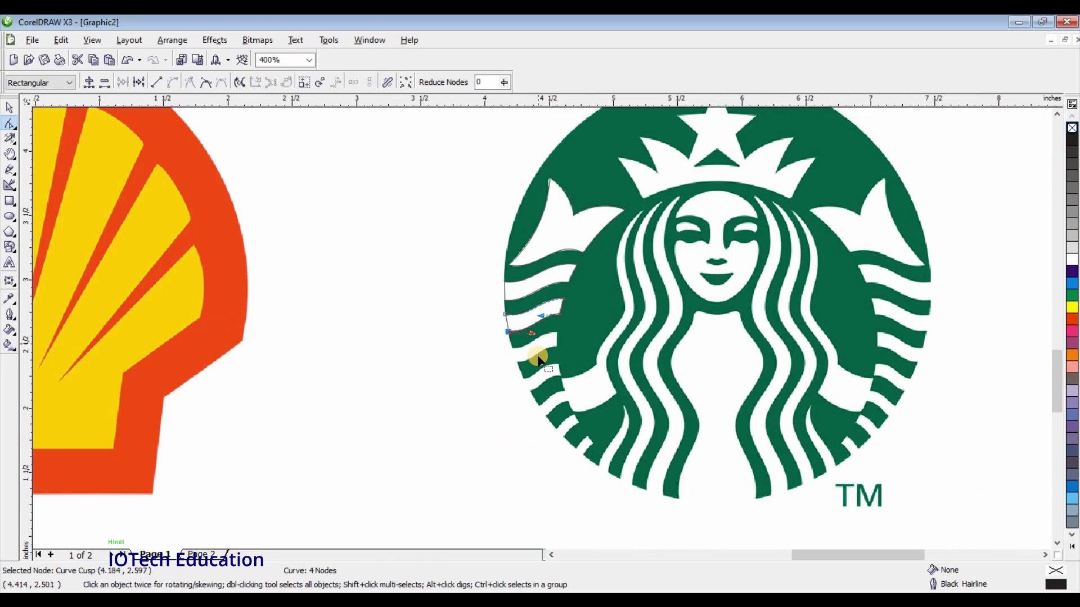
scroll(541, 332, "up", 1)
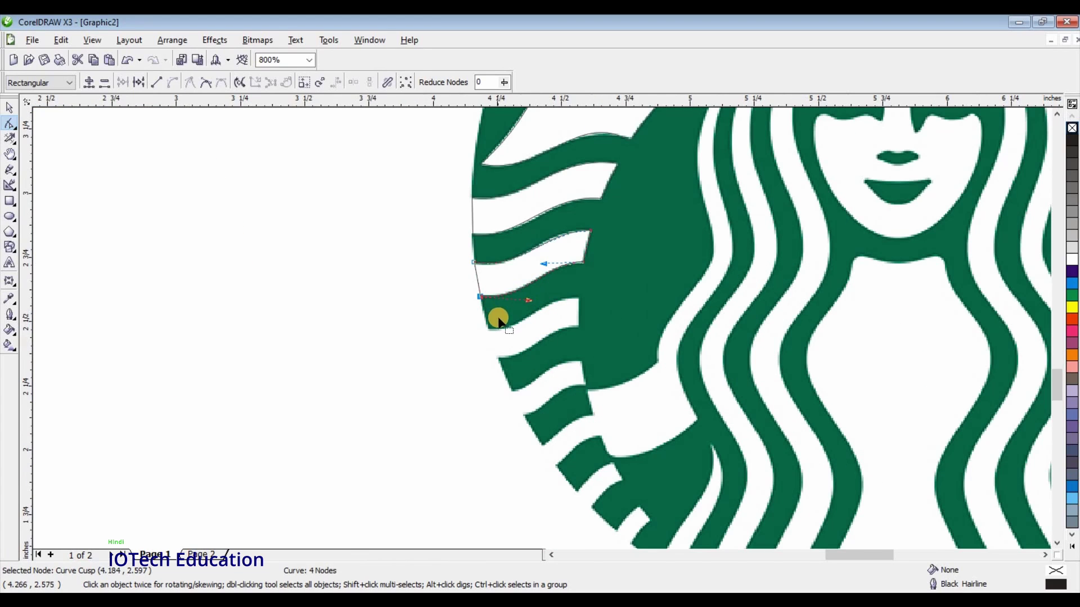
scroll(548, 301, "down", 2)
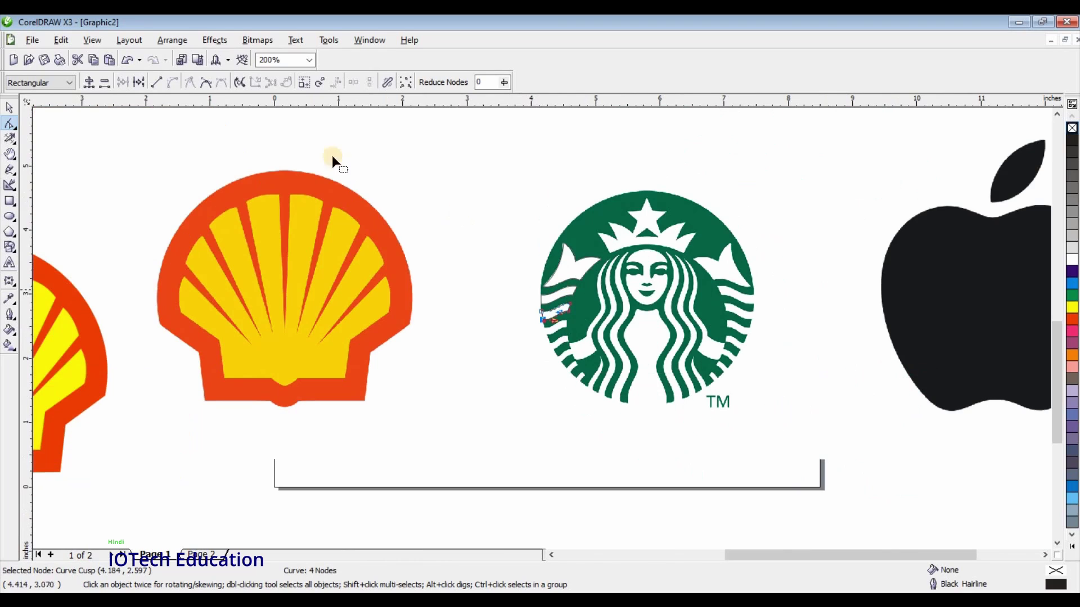
left_click(9, 108)
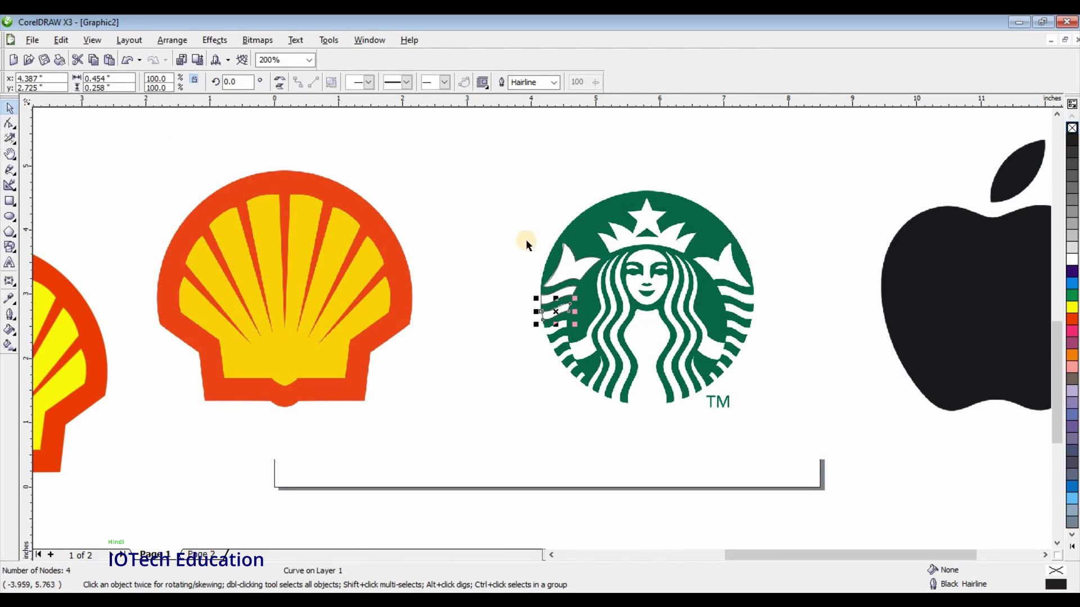
left_click_drag(515, 228, 536, 246)
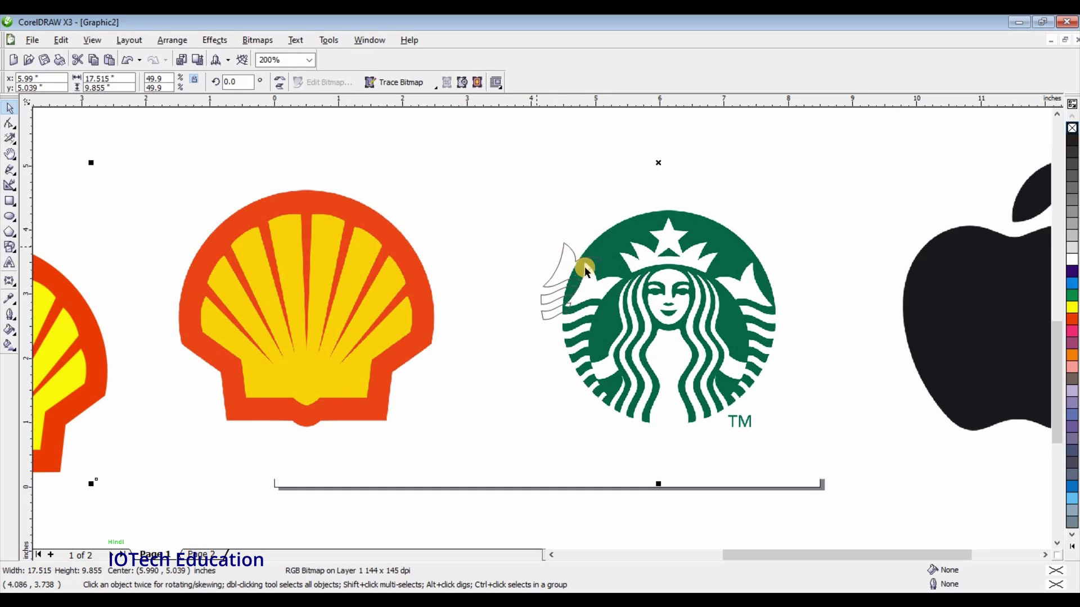
key("ctrl+z")
left_click(556, 298)
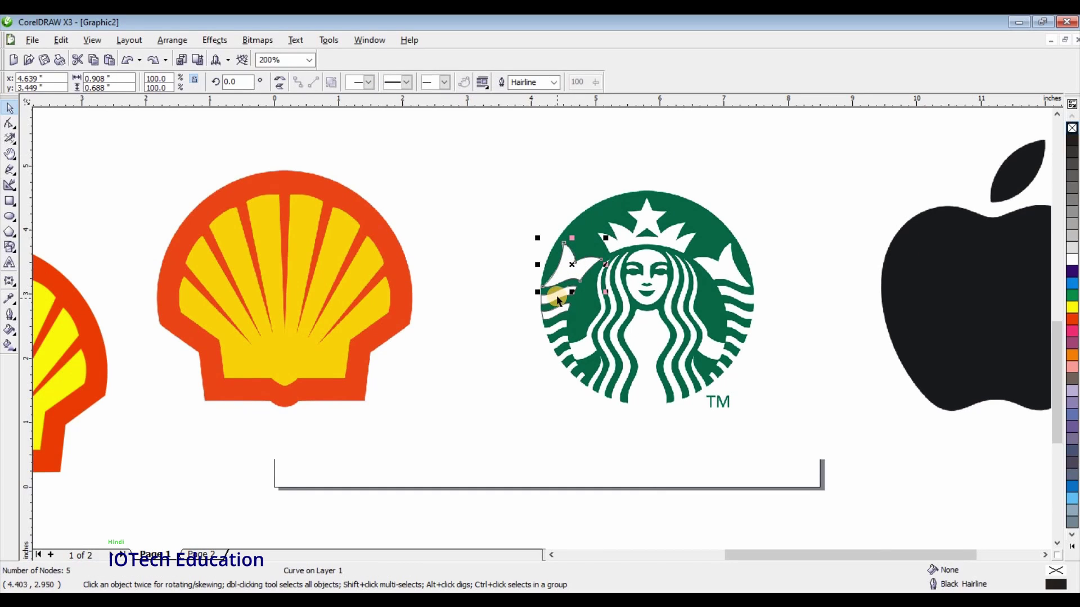
left_click(556, 297, "shift")
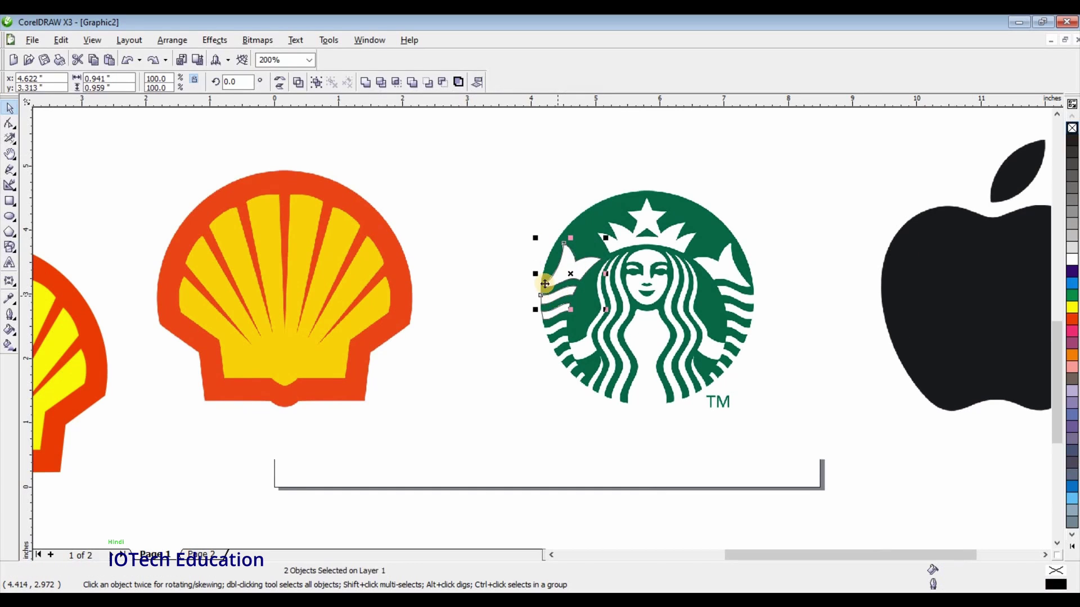
left_click(550, 313, "shift")
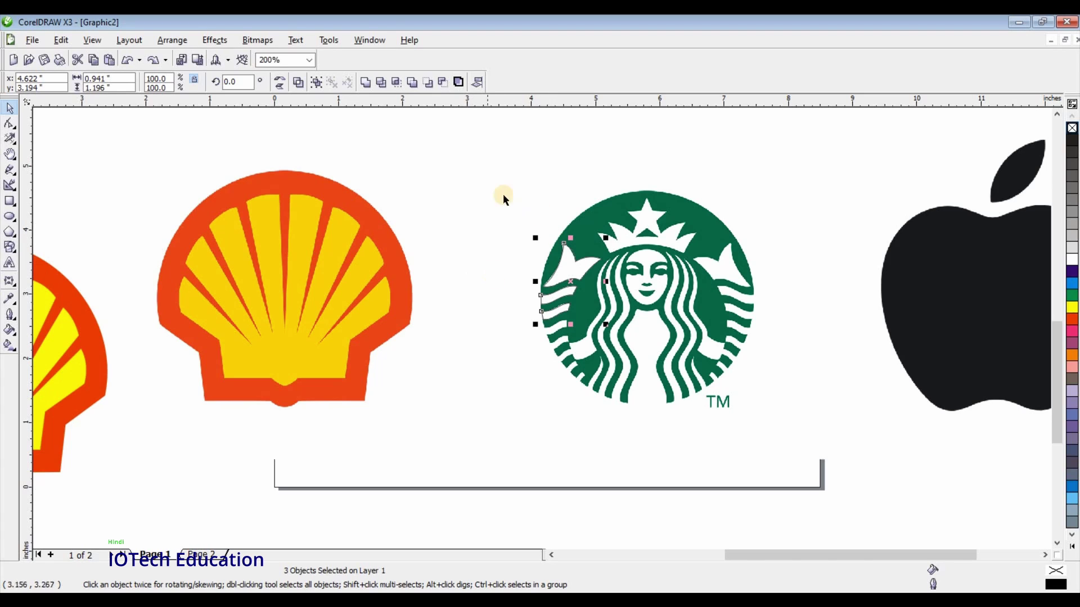
left_click(1072, 260)
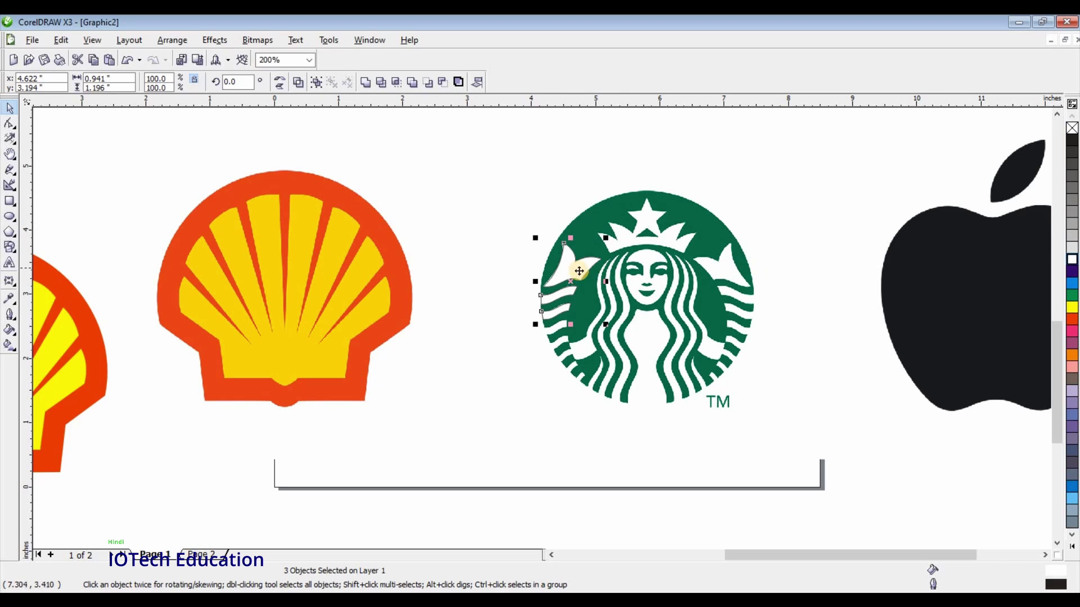
Step: Duplicate the three white shapes, mirror the copy horizontally and align it over the logo's right tail fin and stripes
left_click_drag(571, 281, 784, 283)
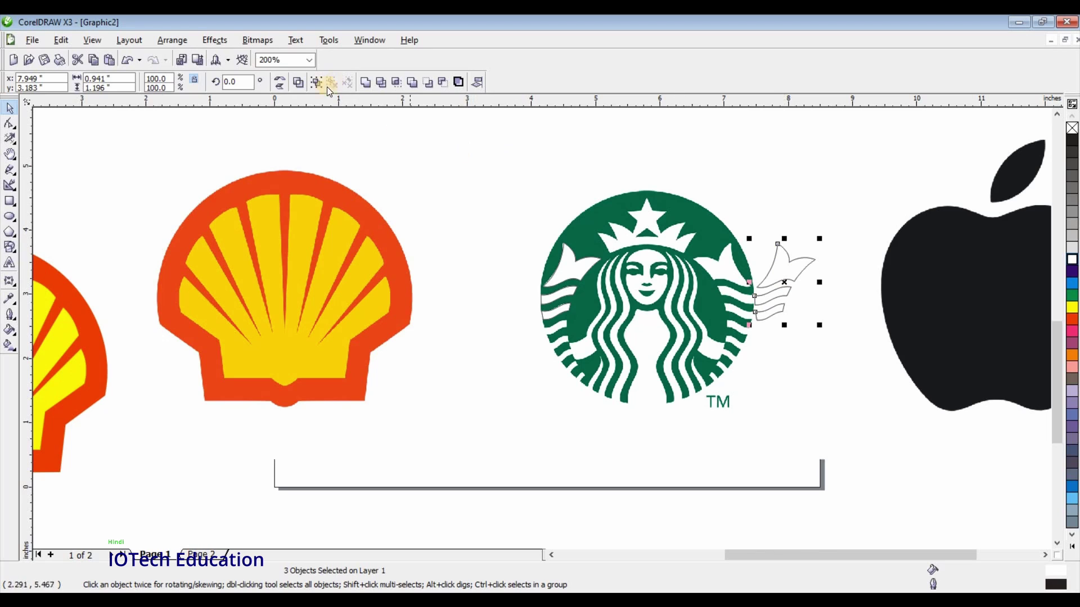
left_click(280, 80)
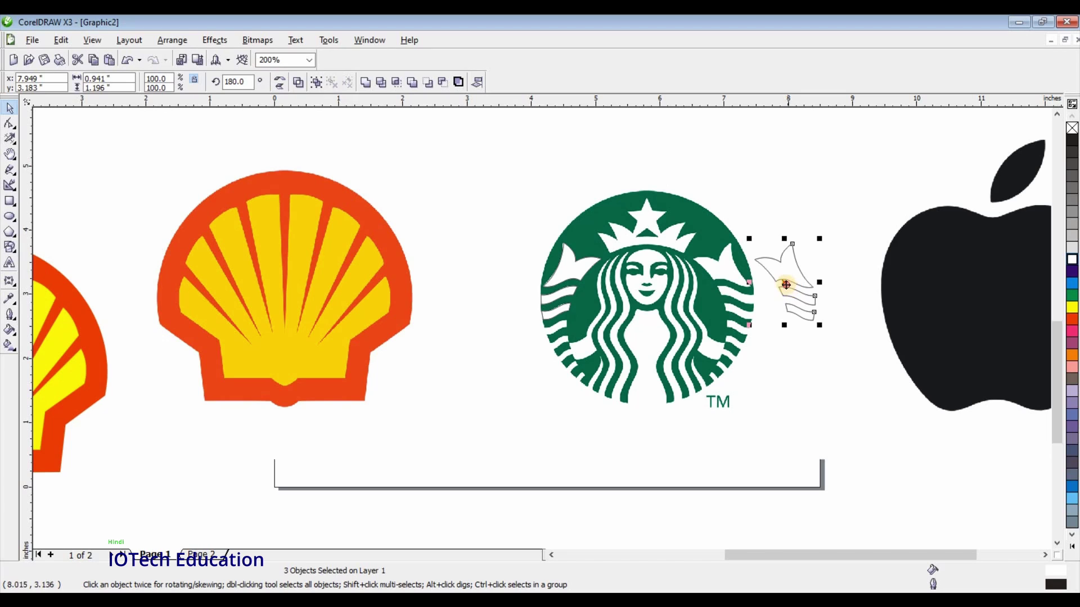
left_click_drag(787, 285, 724, 285)
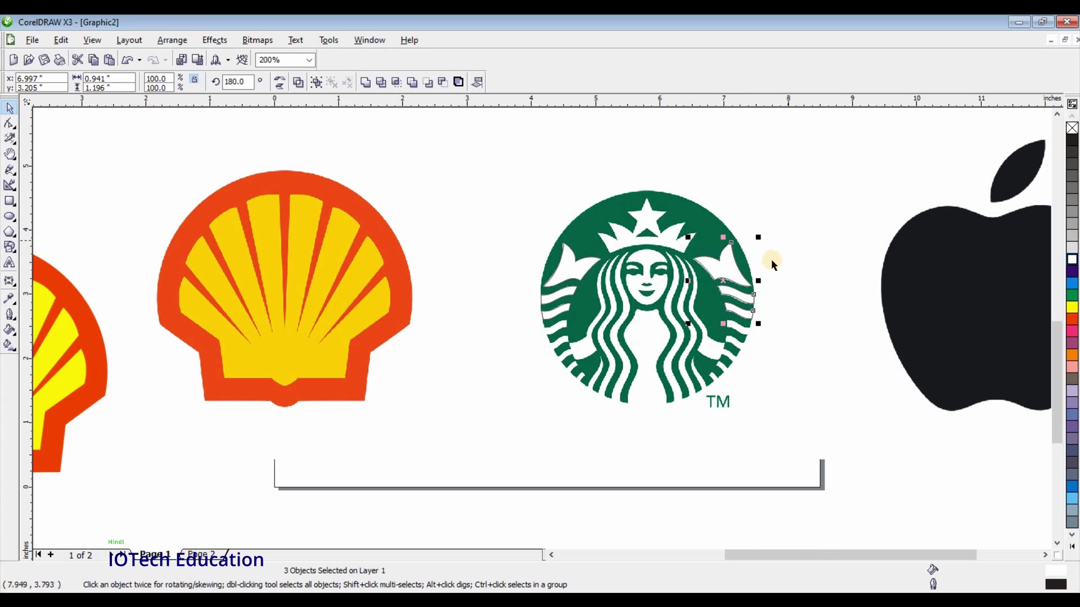
scroll(579, 296, "up", 1)
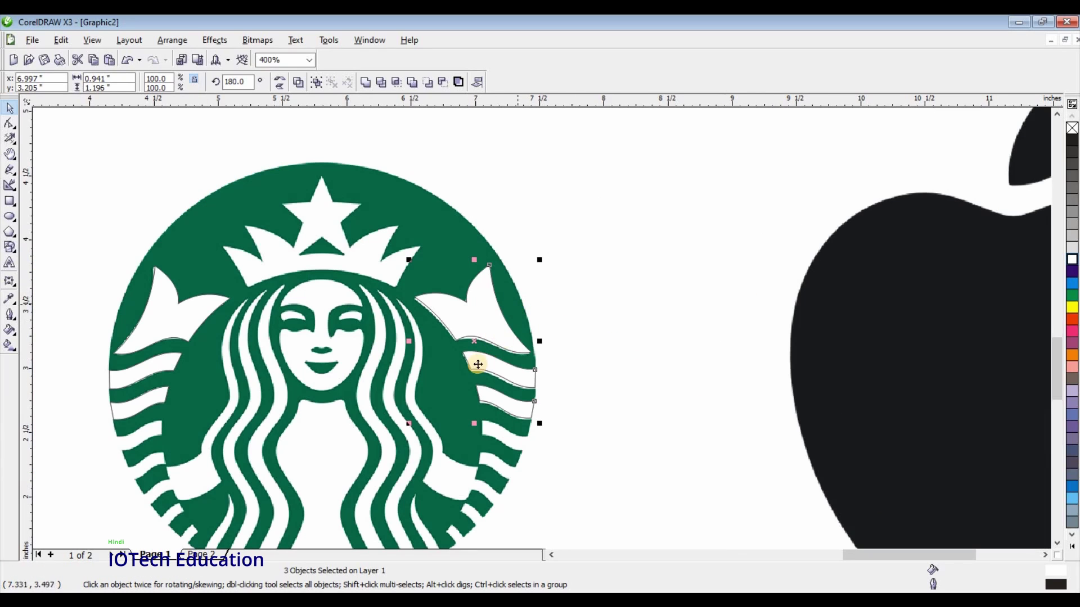
left_click_drag(470, 344, 474, 344)
scroll(563, 306, "down", 1)
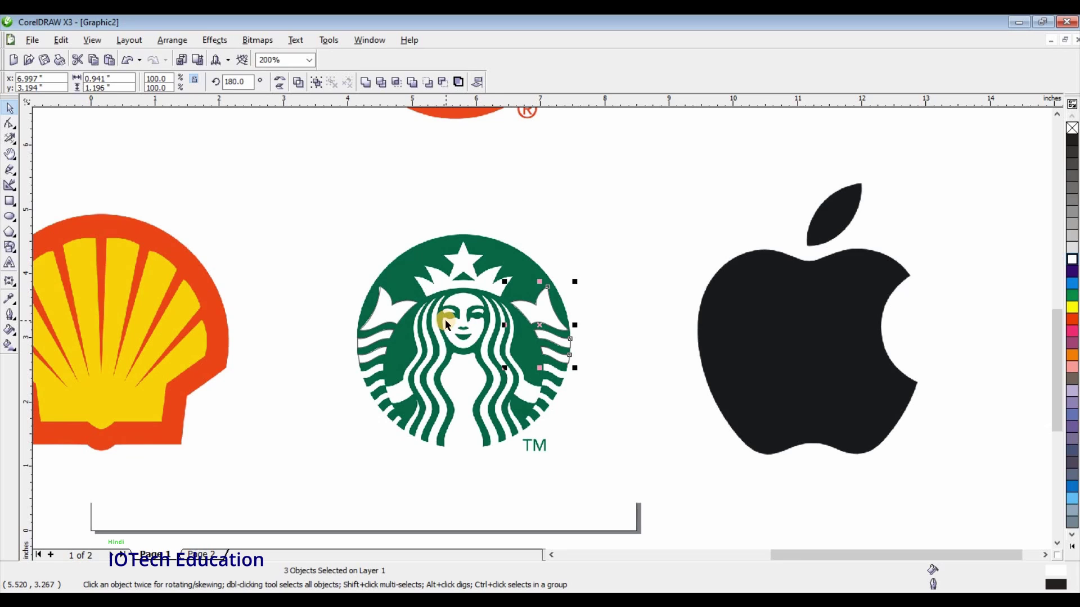
scroll(543, 330, "down", 1)
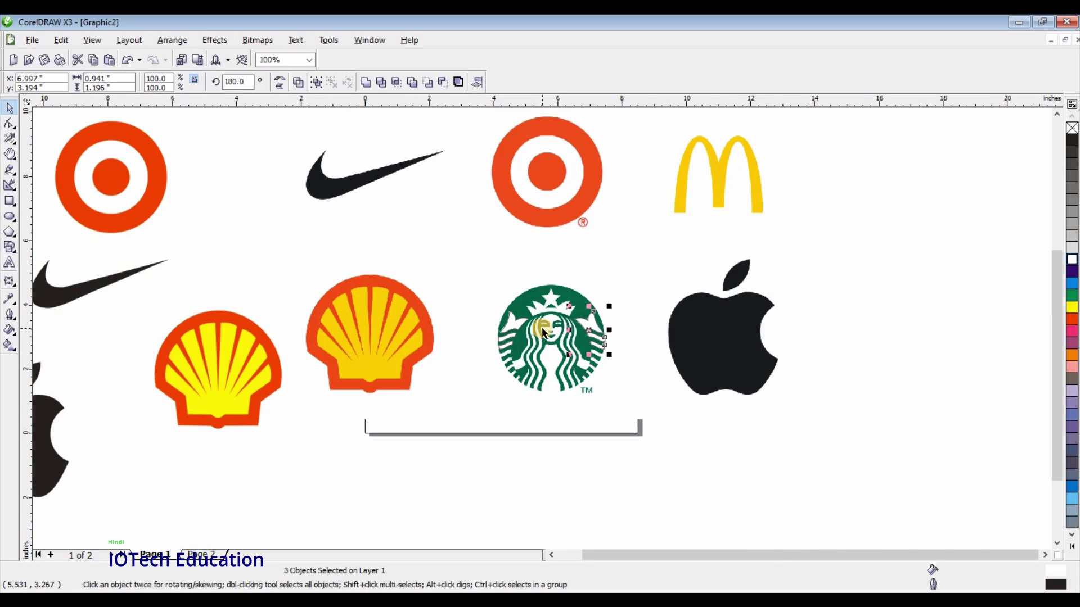
scroll(543, 332, "down", 1)
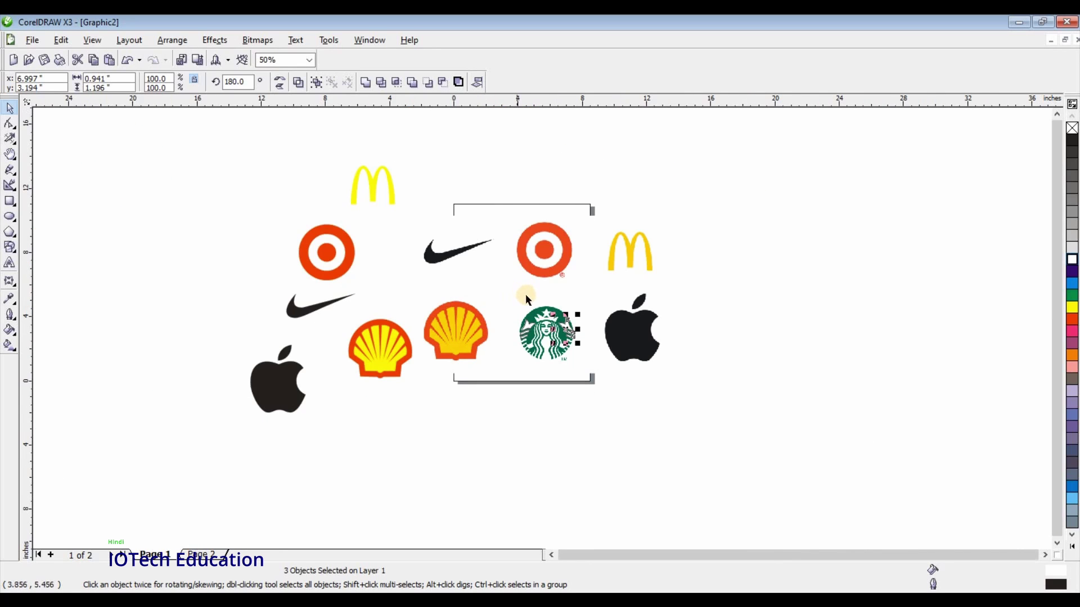